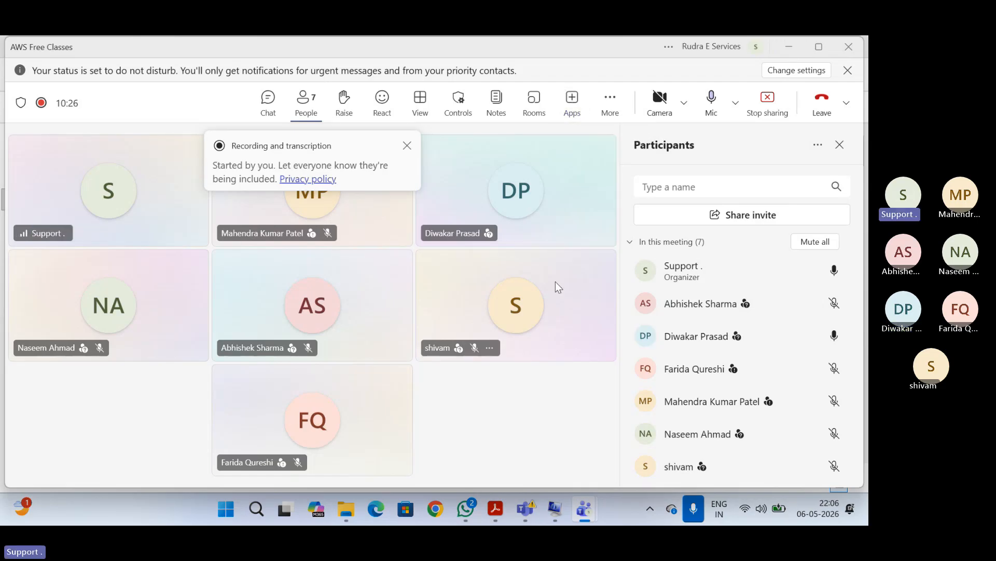
- Minimize the meeting and Downloads windows and close System Information to bring up the AWS course content PDF
click(794, 43)
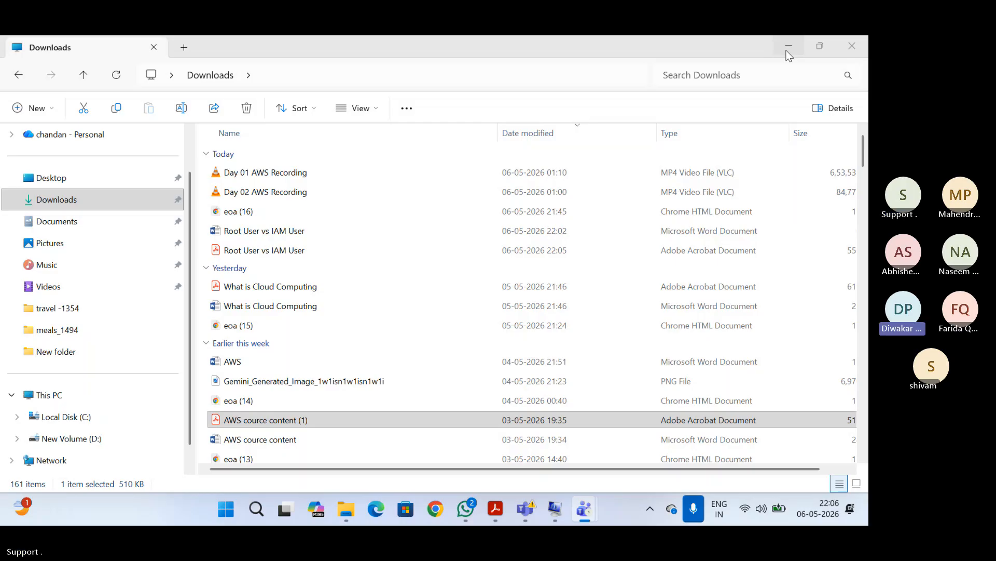
click(788, 50)
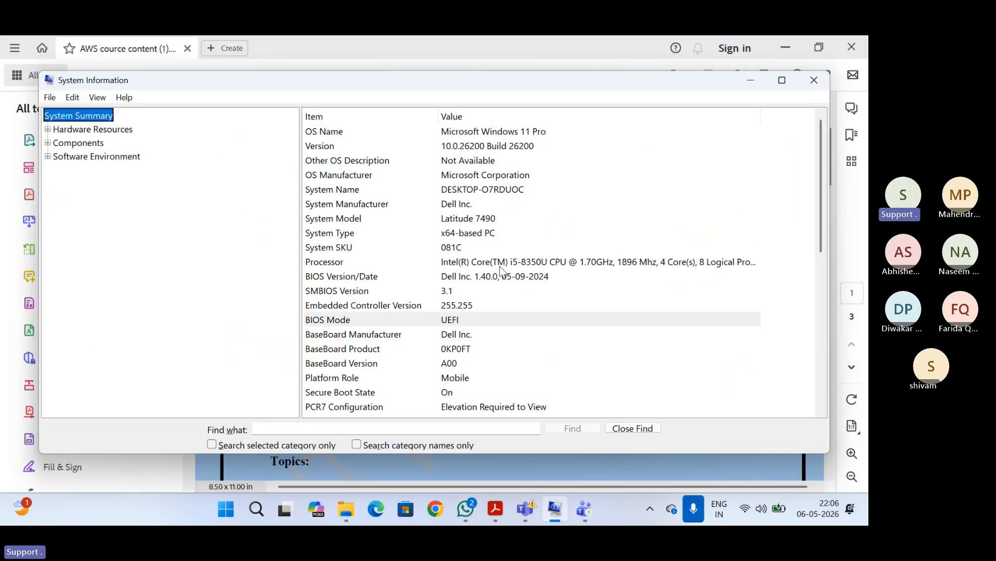
click(814, 80)
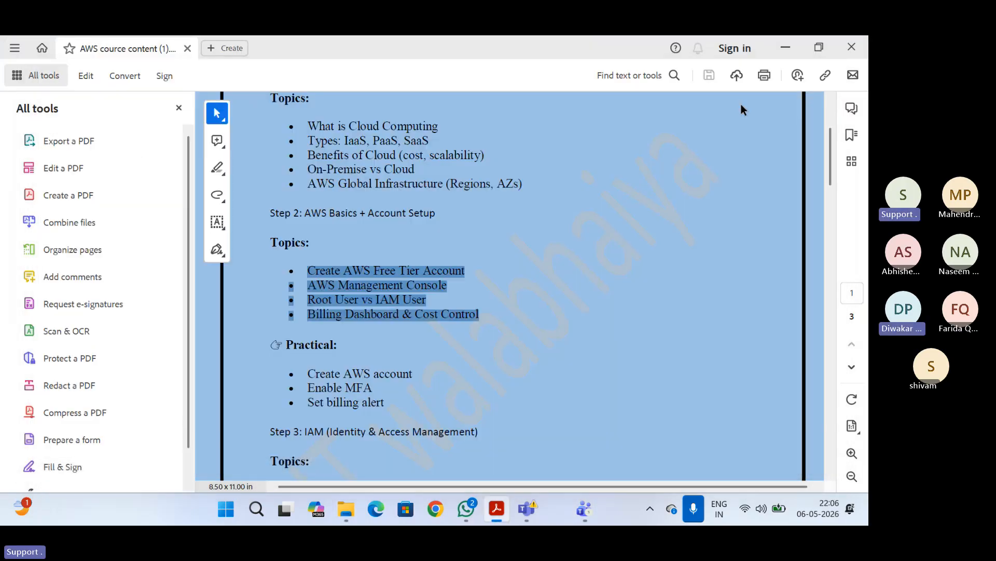
- Look through the topics and practicals of the AWS course content PDF from Step 1 to Step 10, returning to the first page
scroll(572, 193, up, 3)
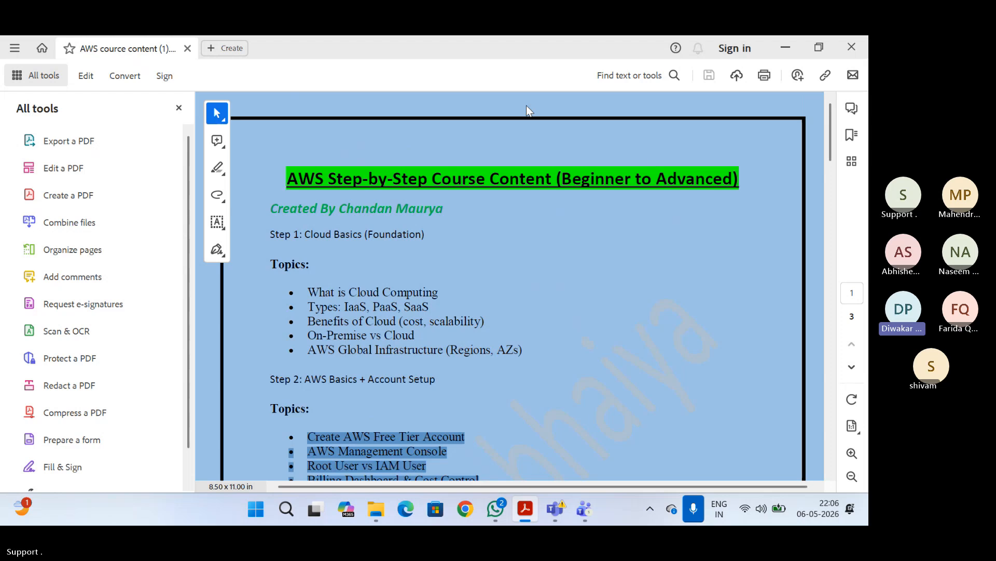
click(489, 142)
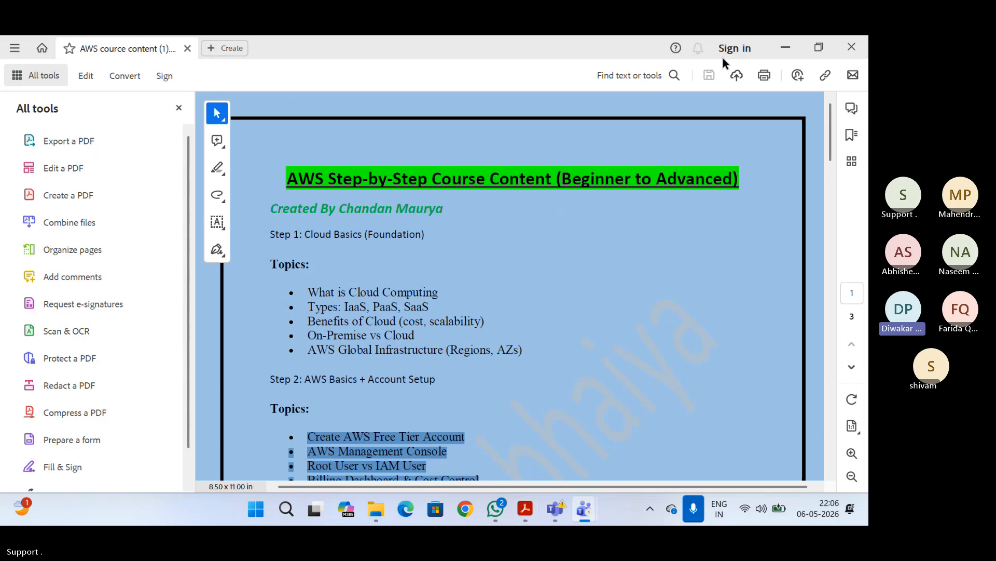
click(786, 46)
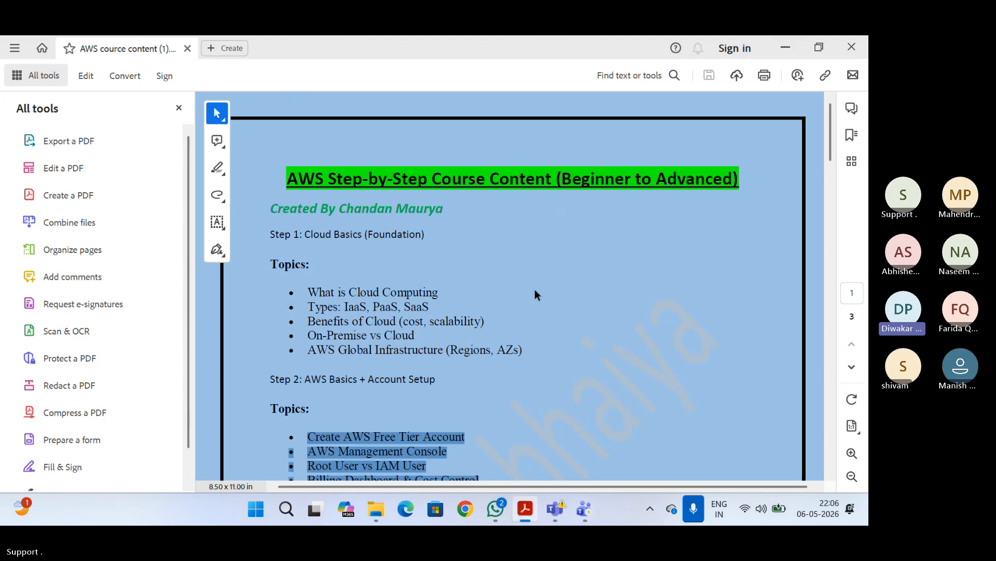
click(499, 136)
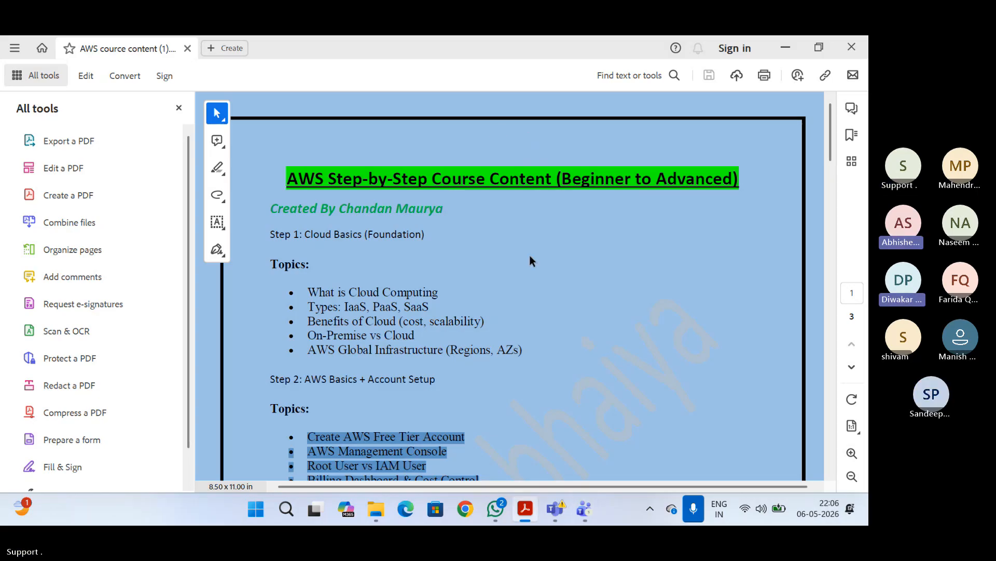
scroll(531, 260, down, 4)
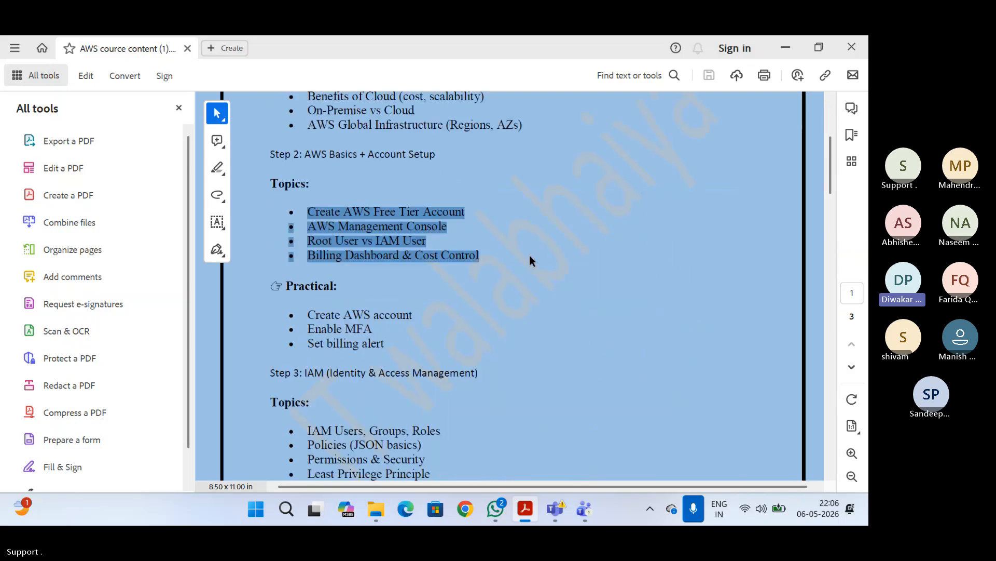
scroll(494, 355, down, 20)
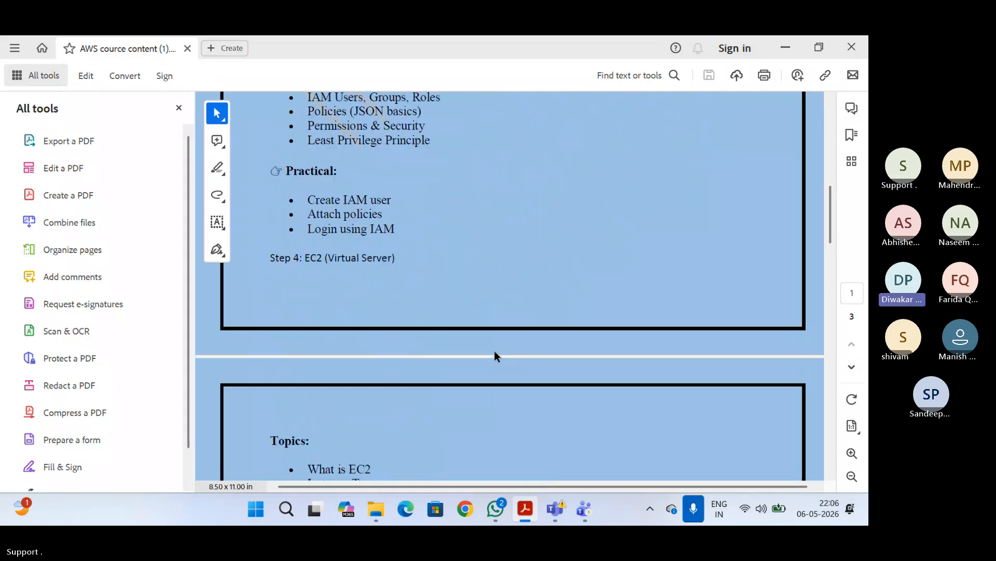
scroll(494, 355, down, 15)
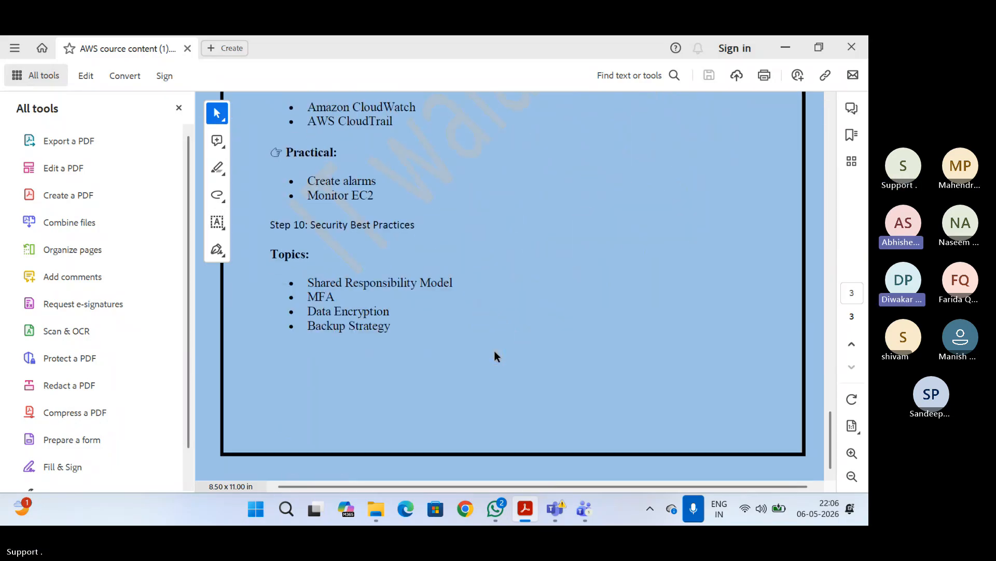
key(Home)
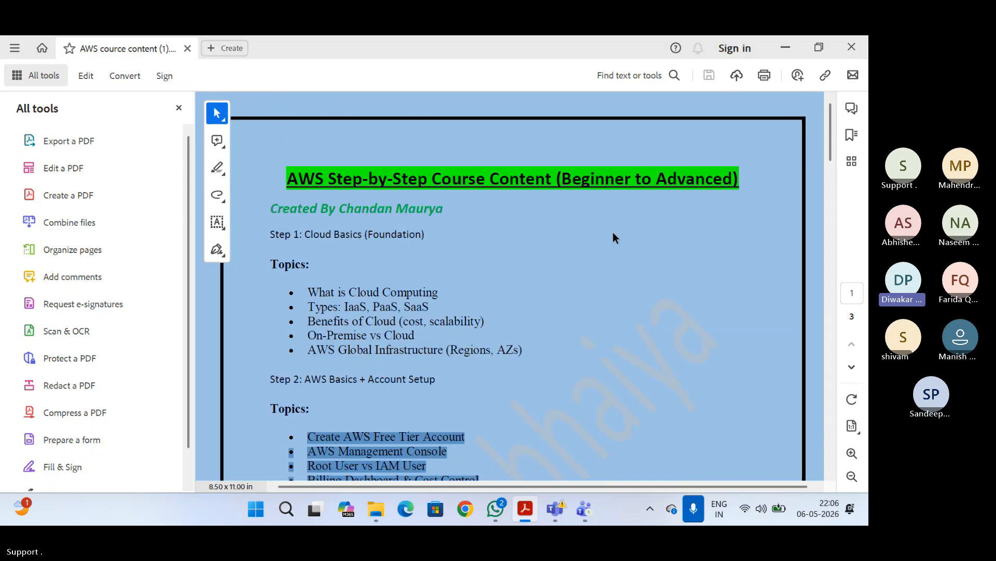
- Minimize the course PDF and check the participants in the AWS Free Classes meeting window before minimizing it
click(782, 48)
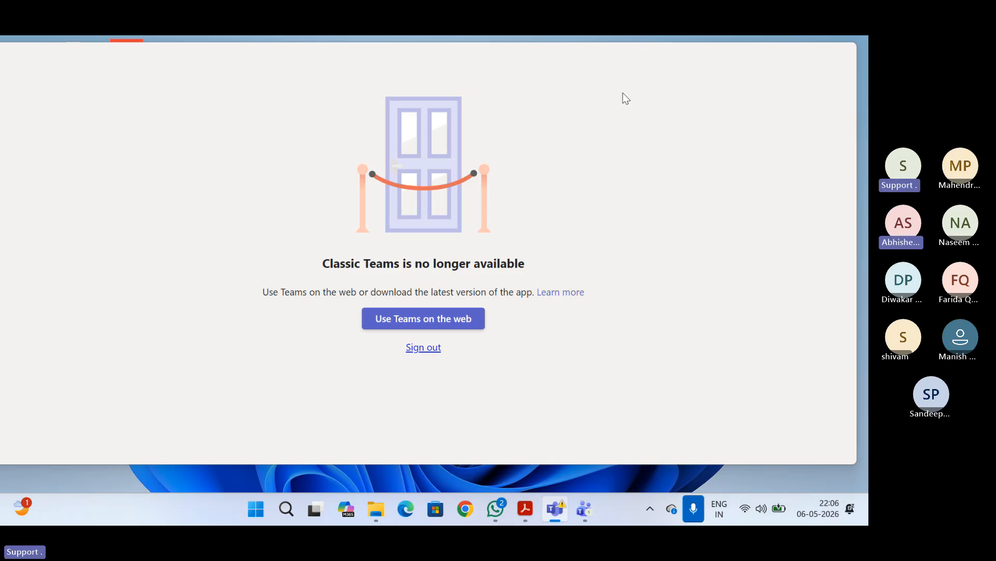
mouse_move(555, 513)
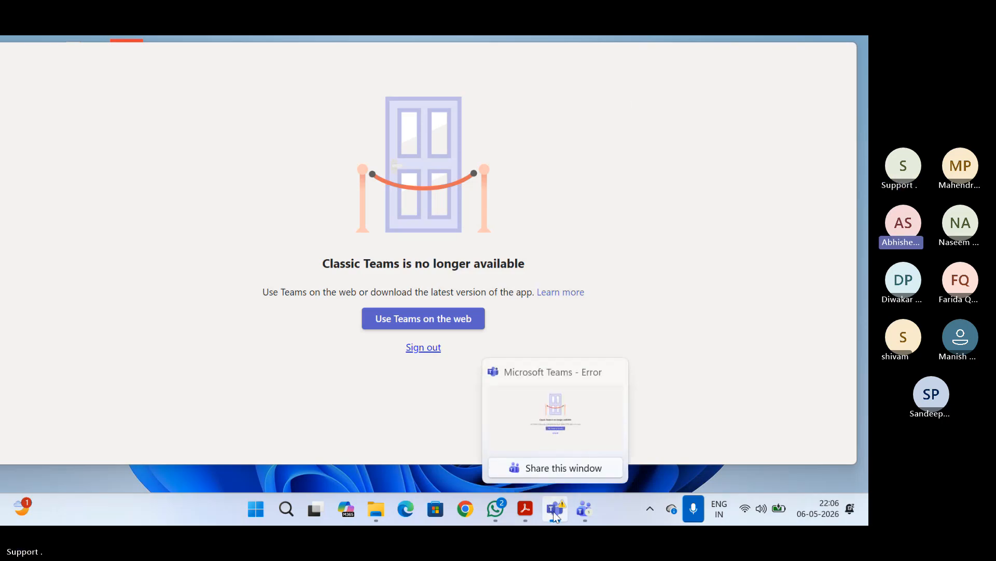
mouse_move(585, 512)
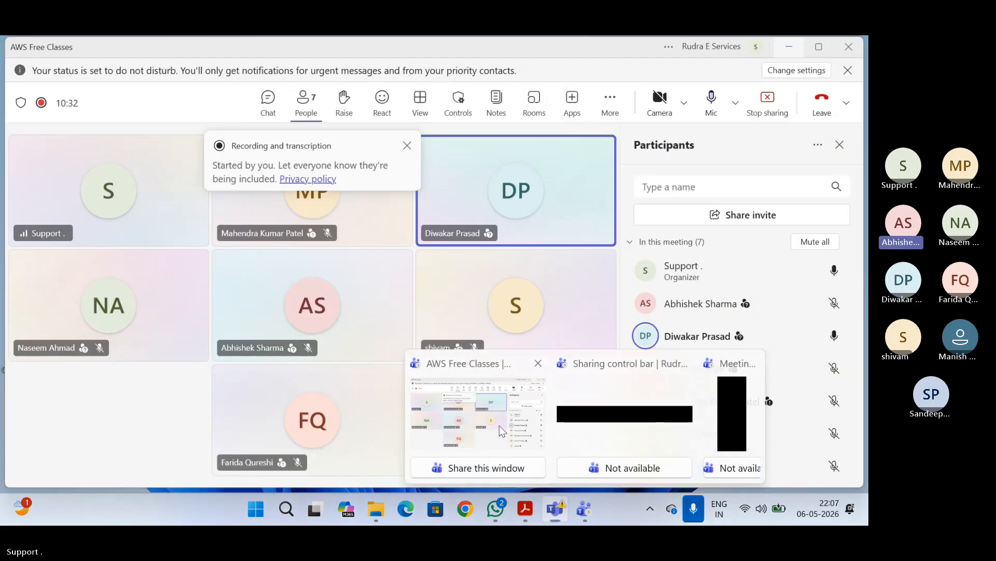
click(499, 425)
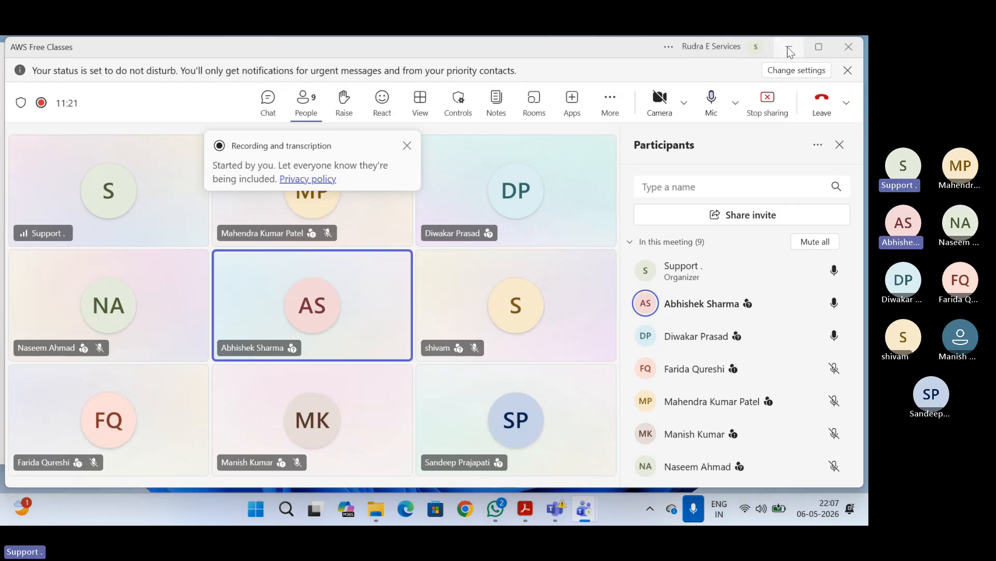
click(788, 46)
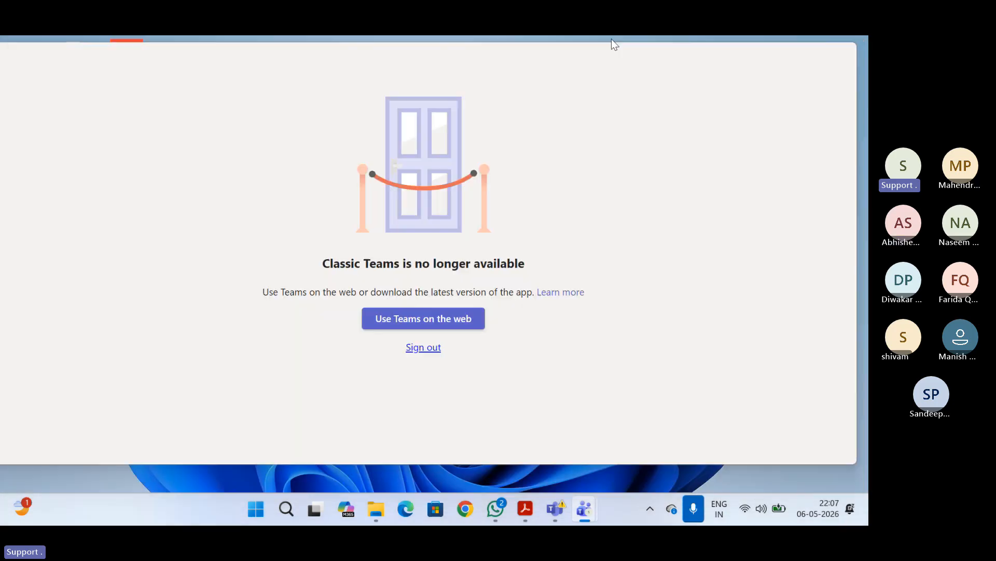
- Switch from the classic Teams notice to the main Teams window, maximize it and open the AWS Free Classes chat
click(407, 324)
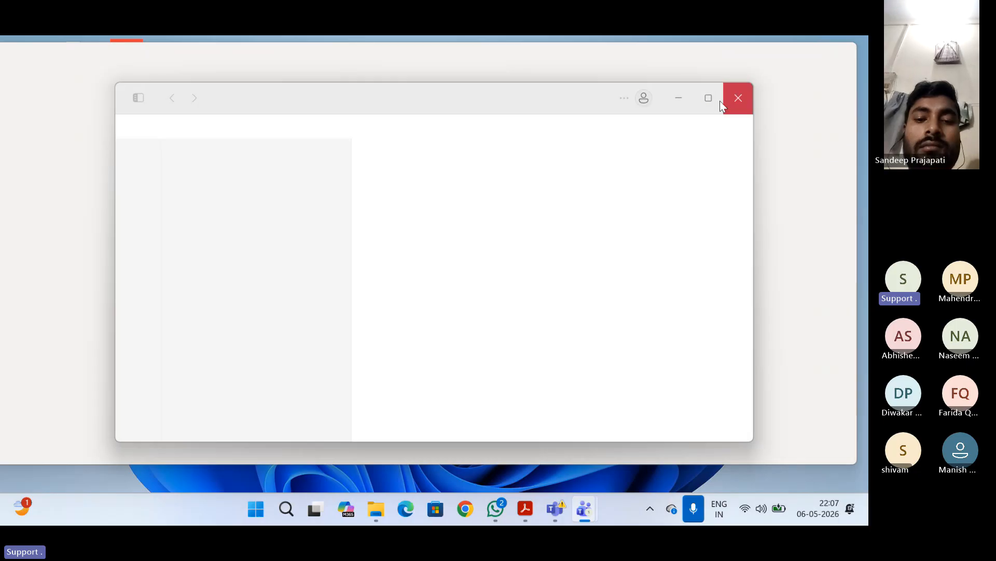
click(680, 98)
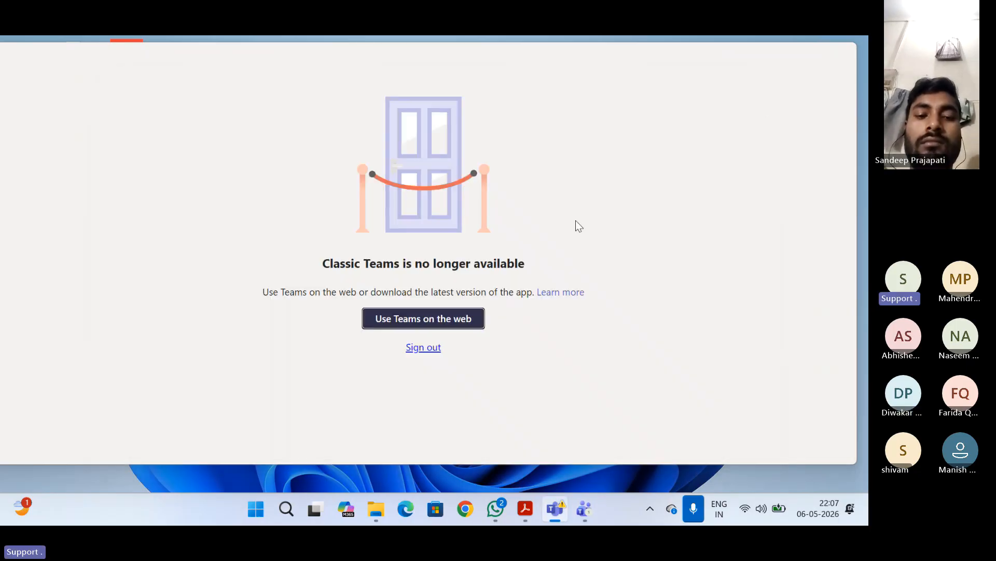
click(546, 447)
click(706, 104)
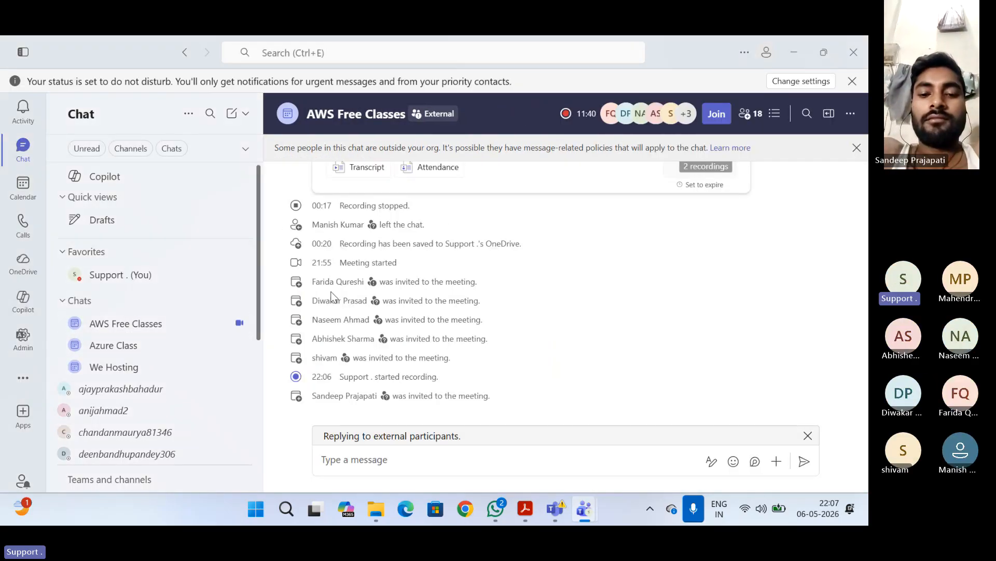
click(151, 325)
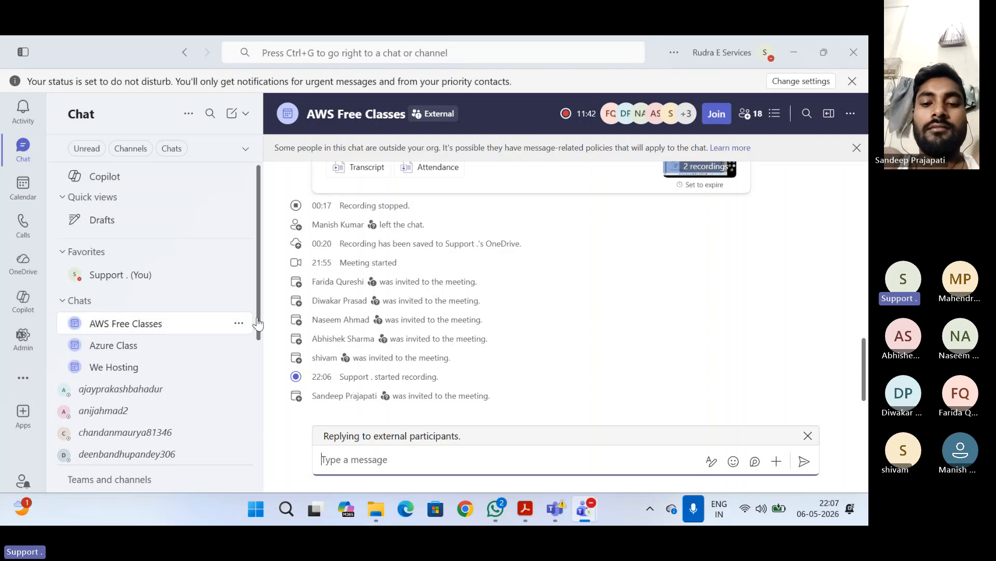
- Look through the AWS Free Classes chat history for the recap cards of the earlier class sessions
scroll(396, 300, up, 5)
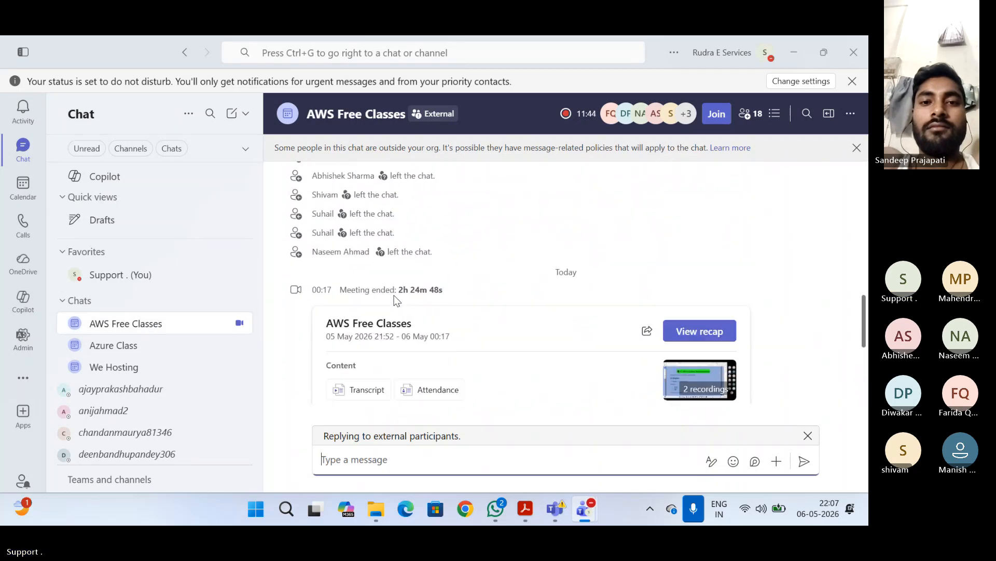
scroll(397, 300, down, 2)
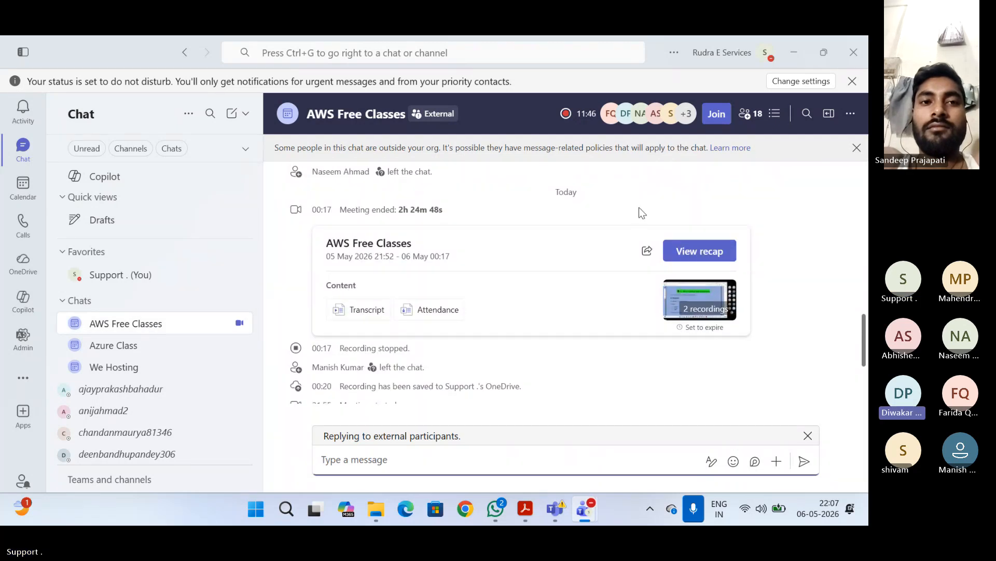
scroll(536, 286, down, 3)
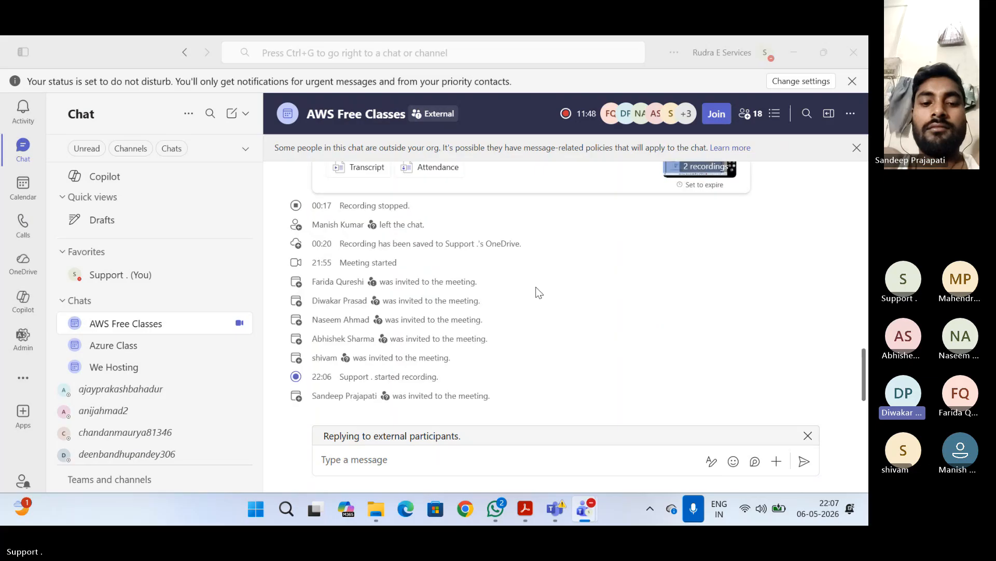
scroll(536, 286, up, 3)
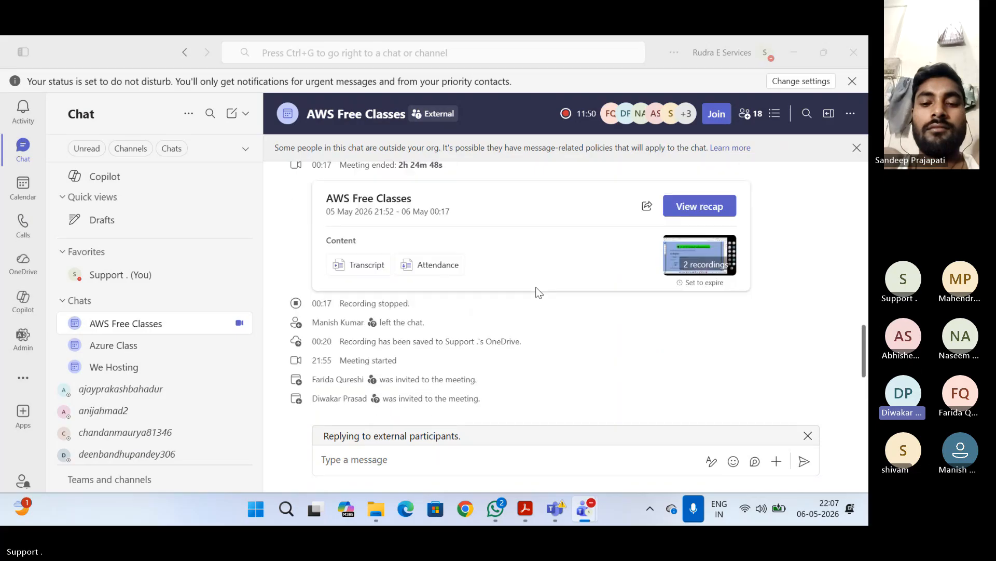
scroll(535, 286, up, 2)
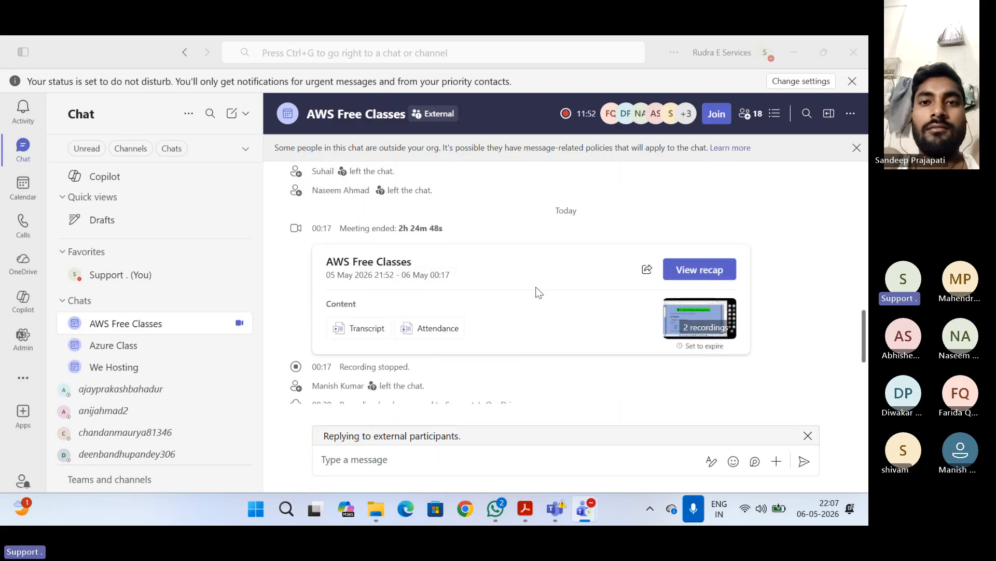
scroll(467, 308, up, 10)
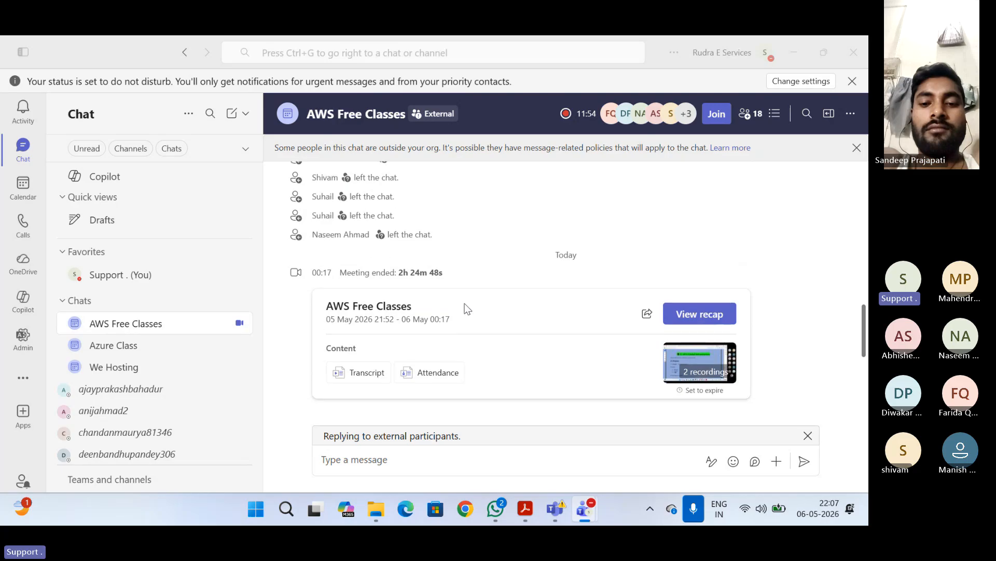
scroll(467, 309, up, 5)
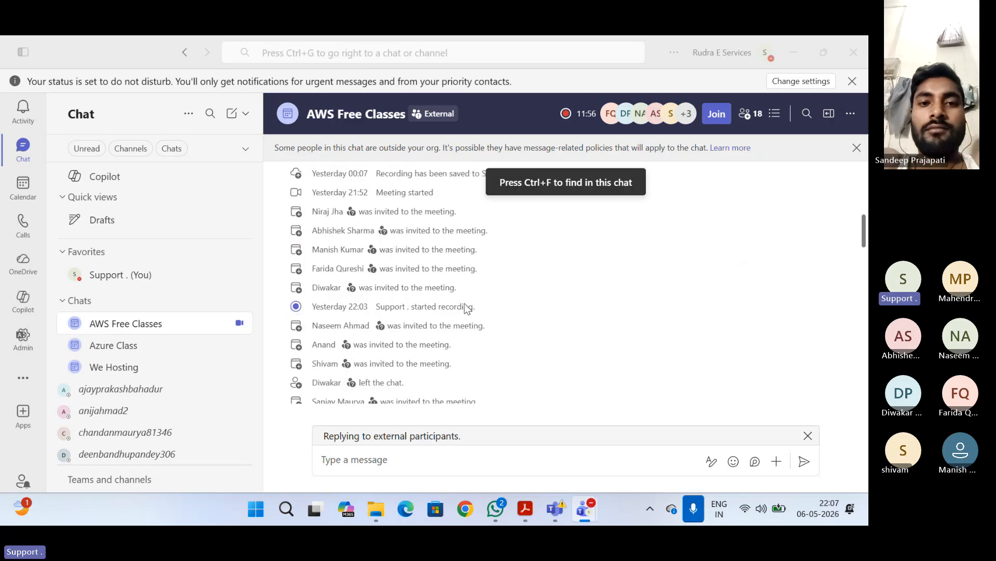
scroll(468, 308, down, 10)
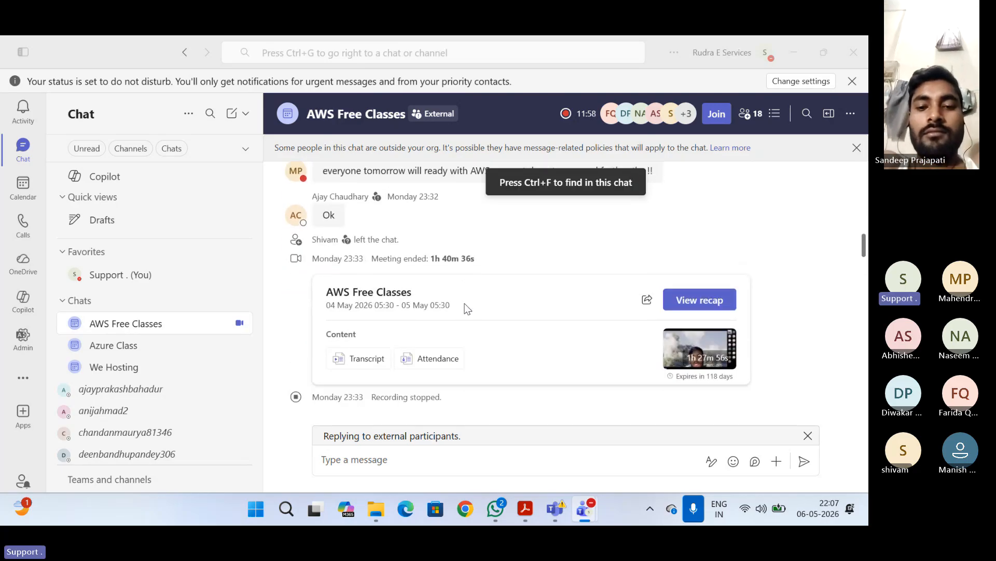
scroll(465, 303, down, 10)
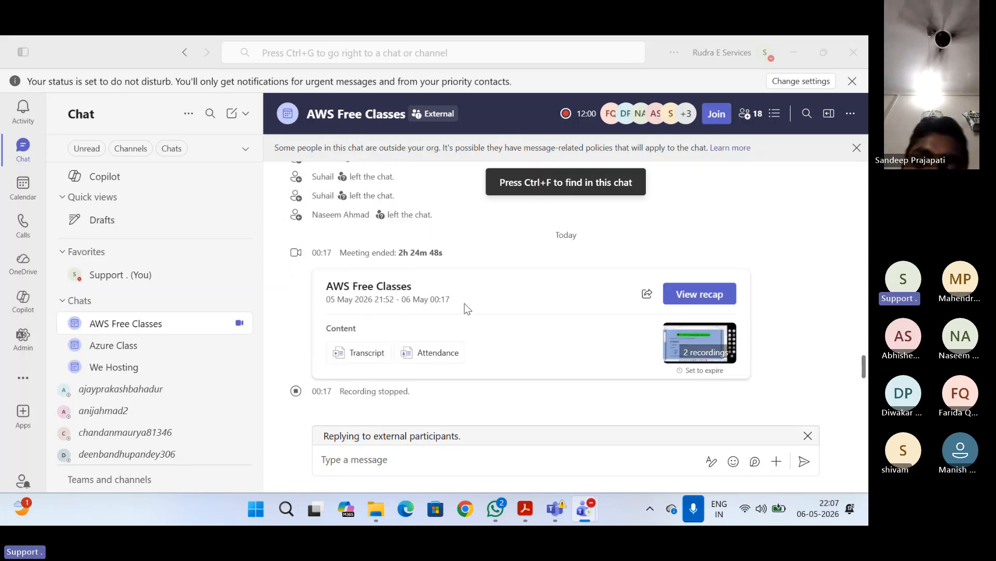
scroll(465, 303, up, 3)
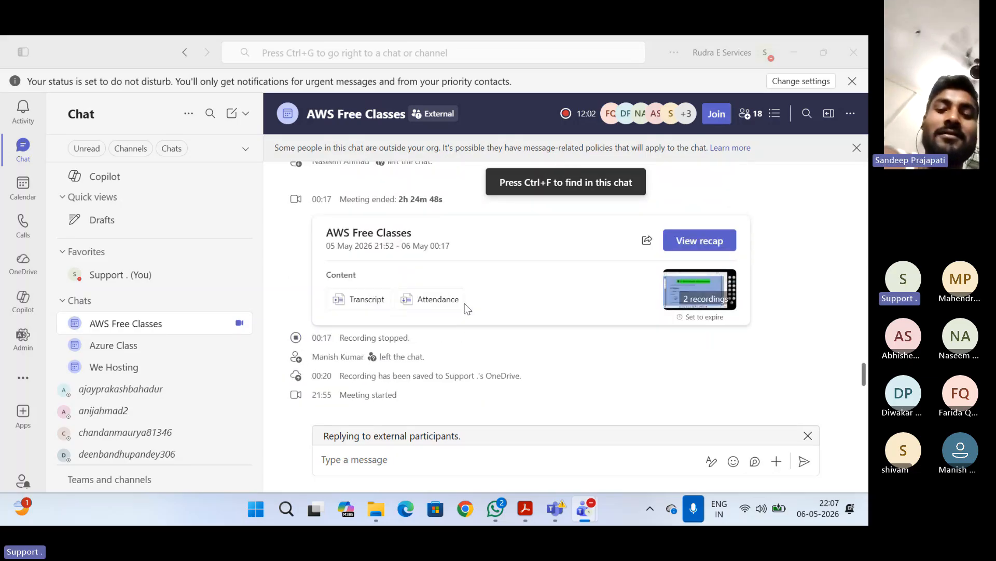
- Open the recap of the AWS Free Classes session of 05 May 2026 21:52 and maximize its window
click(686, 332)
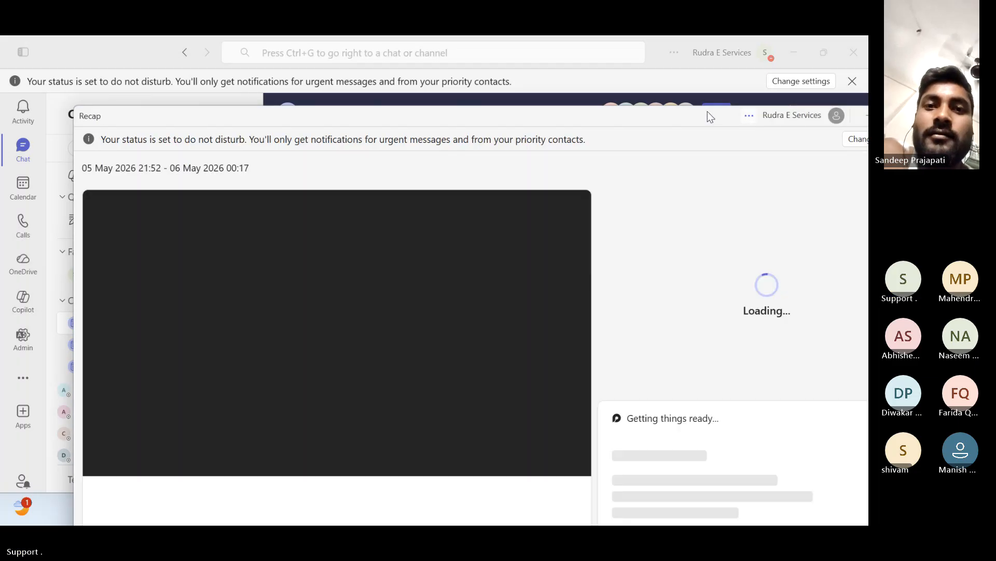
drag(705, 112, 558, 75)
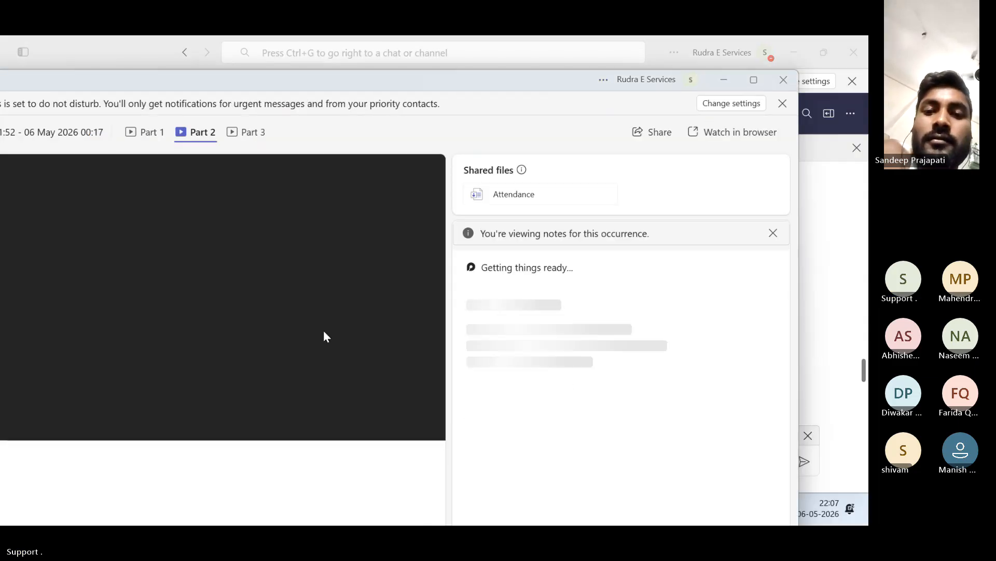
click(754, 80)
- Play the Part 2 recording of the session and skip through it towards the end
scroll(434, 292, down, 1)
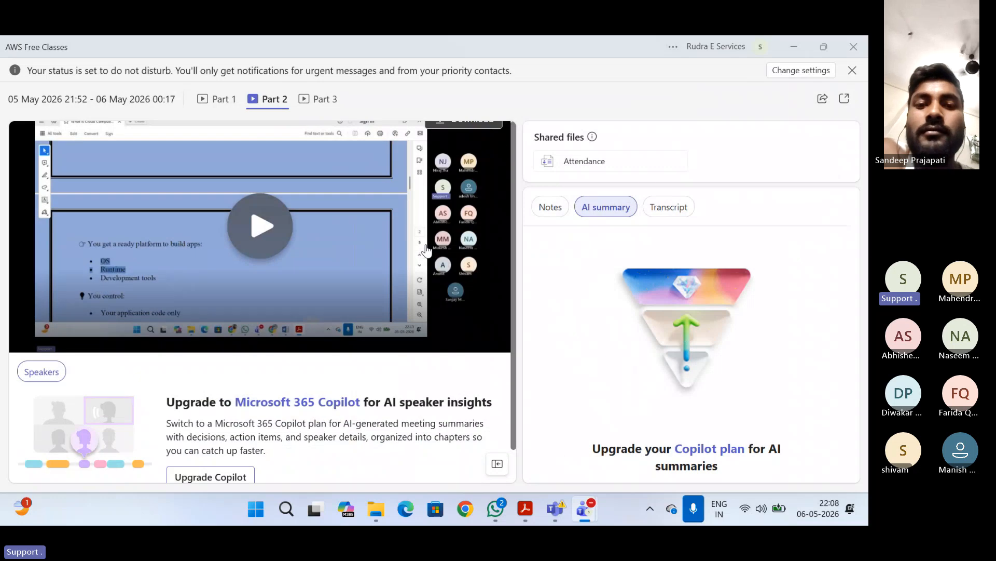
click(262, 255)
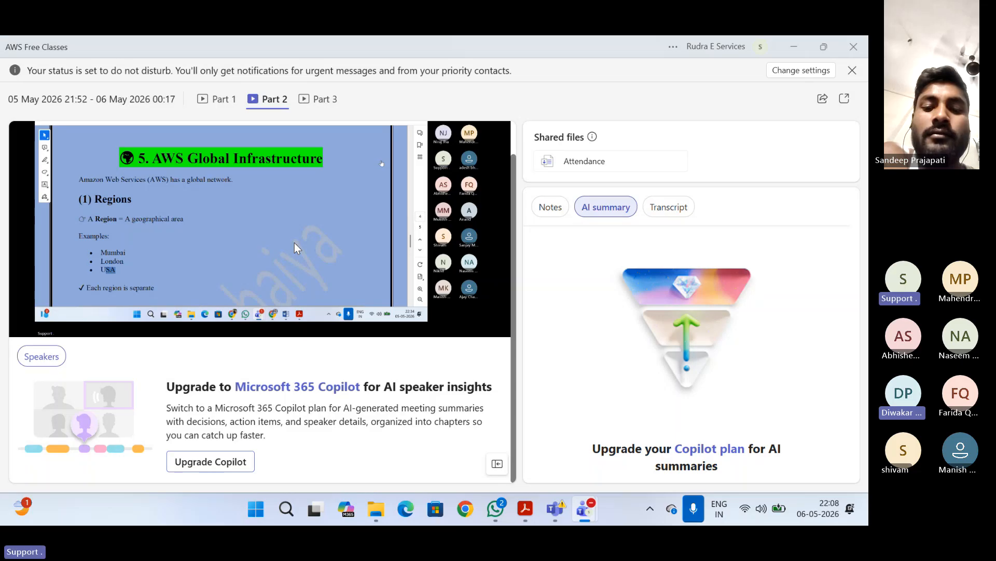
mouse_move(175, 240)
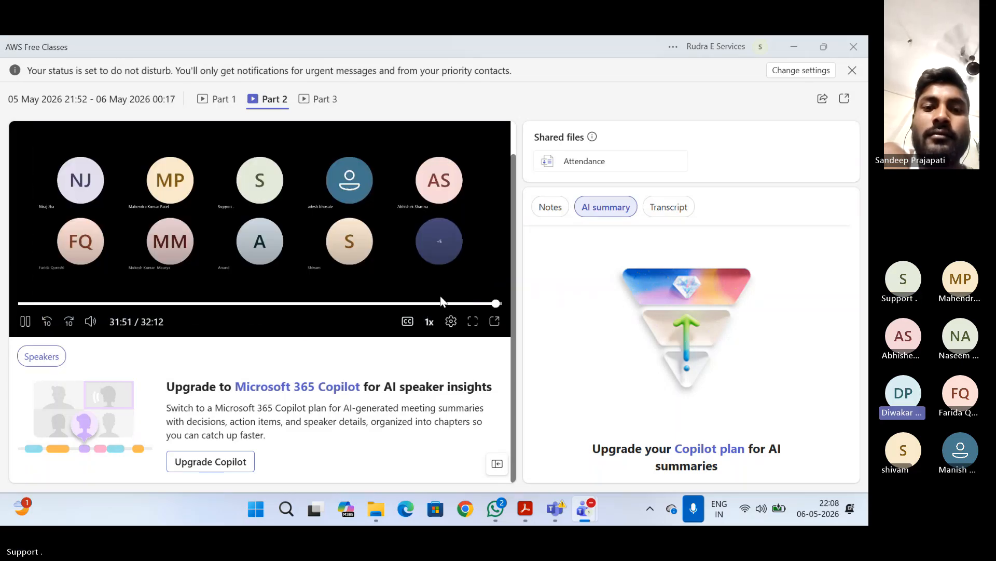
- Skip through the final minutes of the Part 2 recording around 28:30 to 30:25 and pause it at the AWS Global Infrastructure section
click(446, 303)
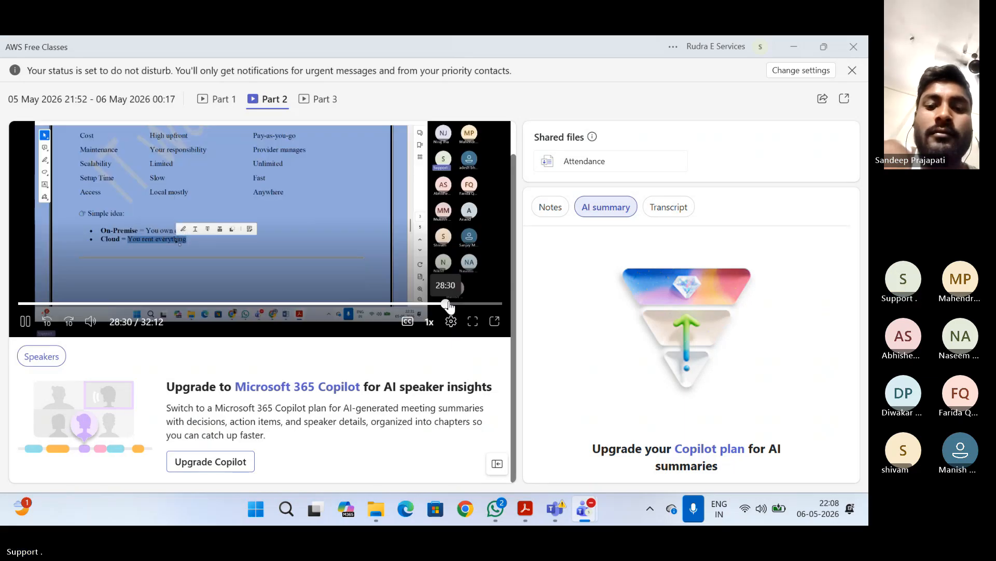
click(463, 304)
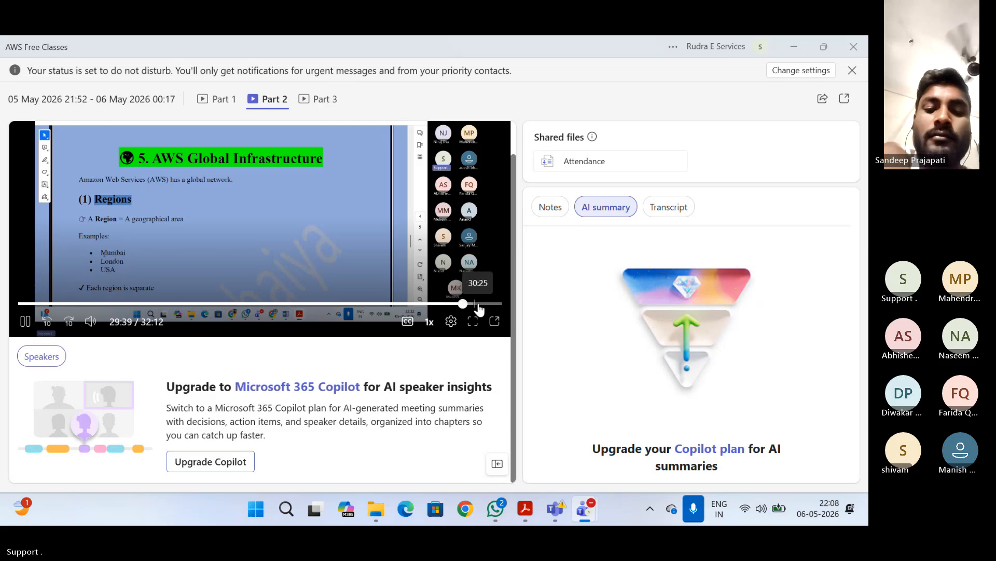
click(475, 304)
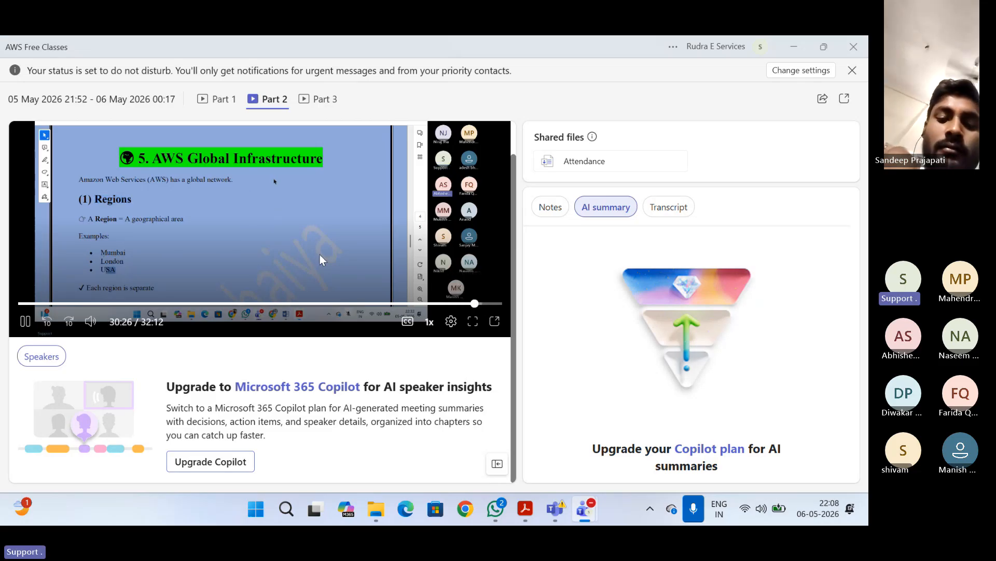
scroll(306, 247, up, 1)
click(269, 263)
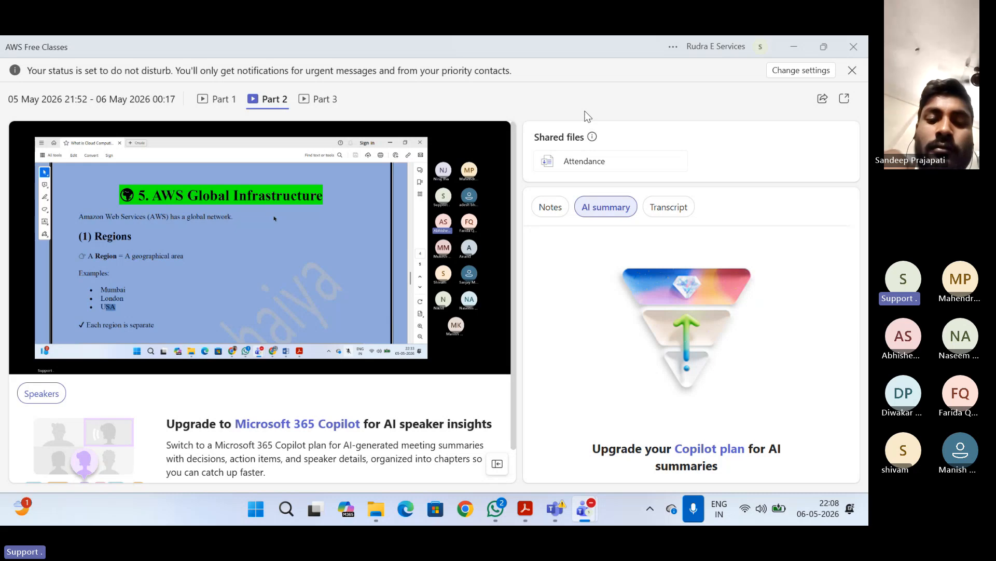
- Minimize the recap and main Teams windows and close the classic Teams notice window
click(792, 54)
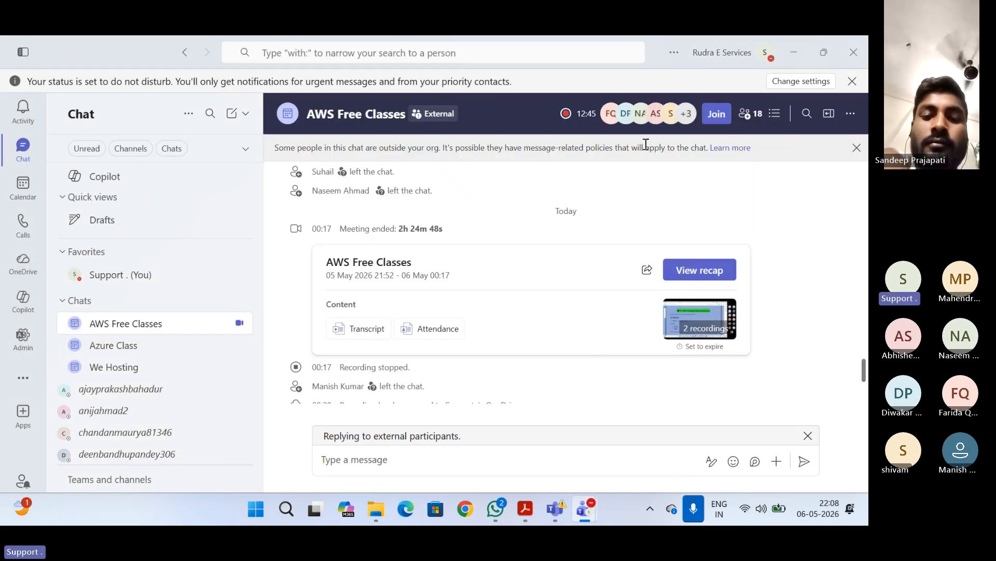
click(786, 58)
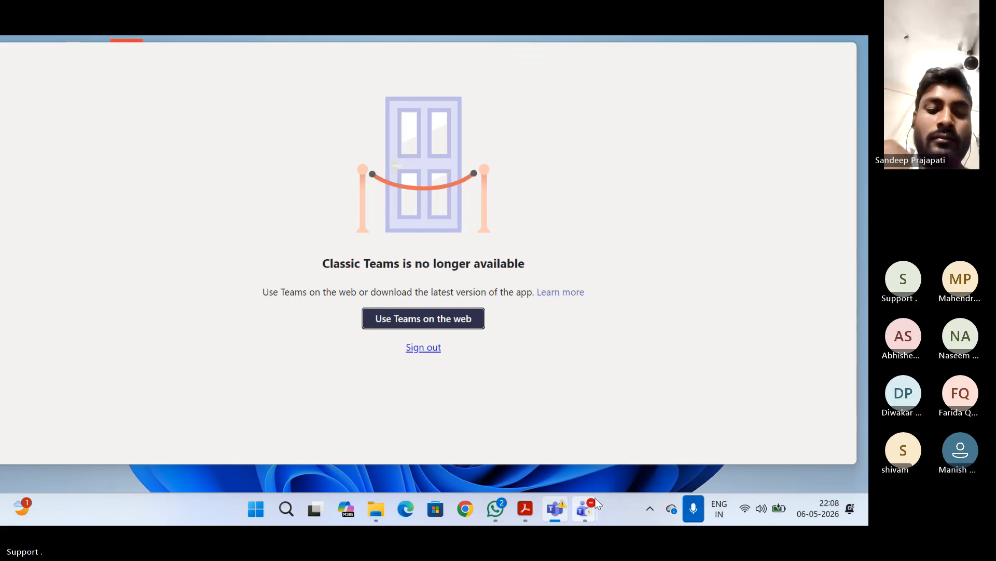
click(597, 482)
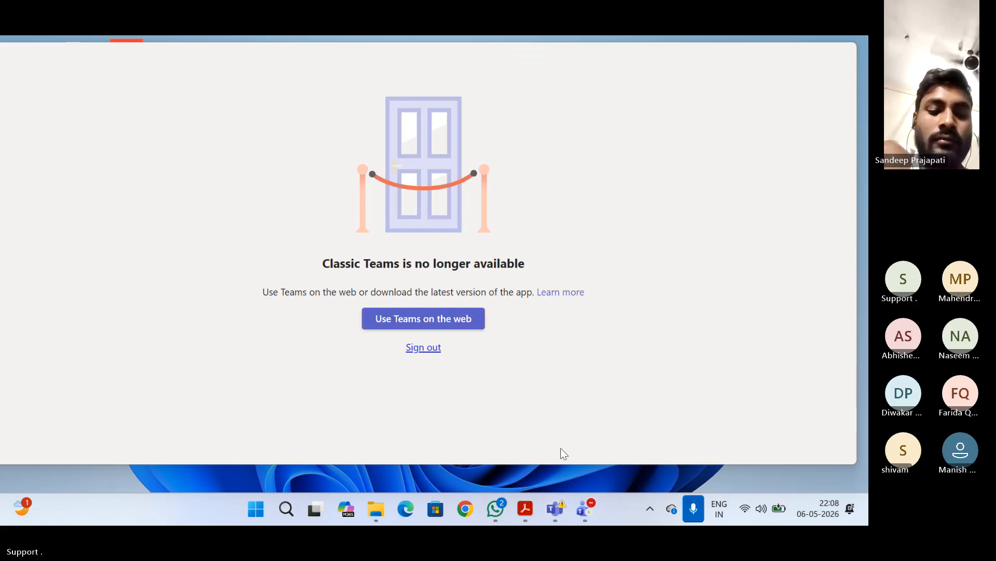
right_click(555, 508)
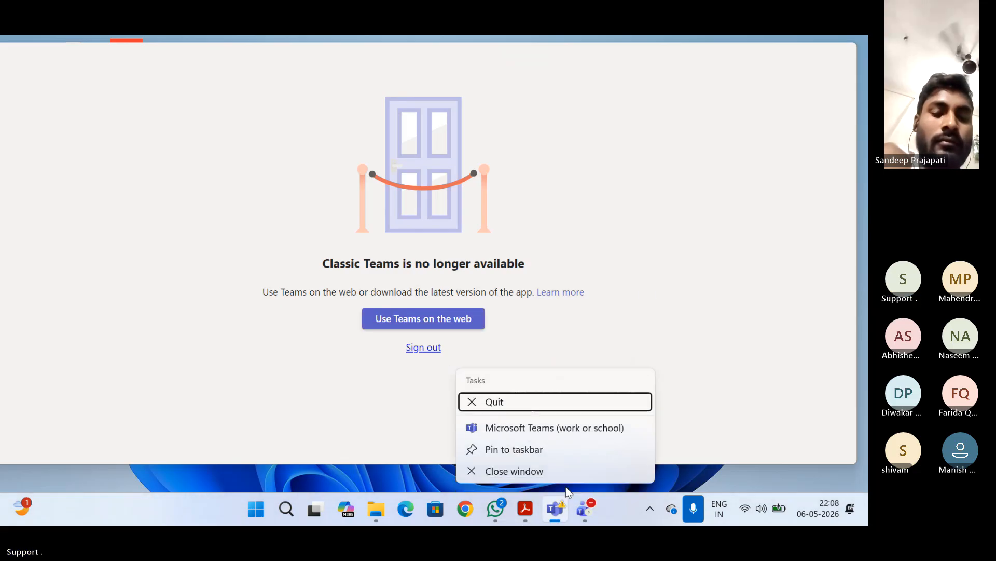
click(535, 469)
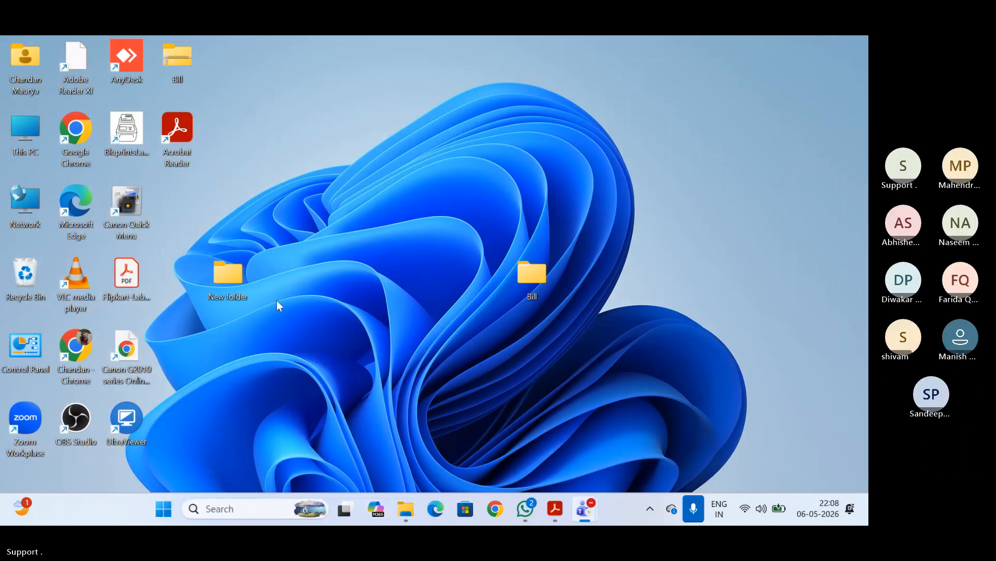
- Open the Root User vs IAM User PDF from the Downloads folder and hide its tools pane
double_click(26, 146)
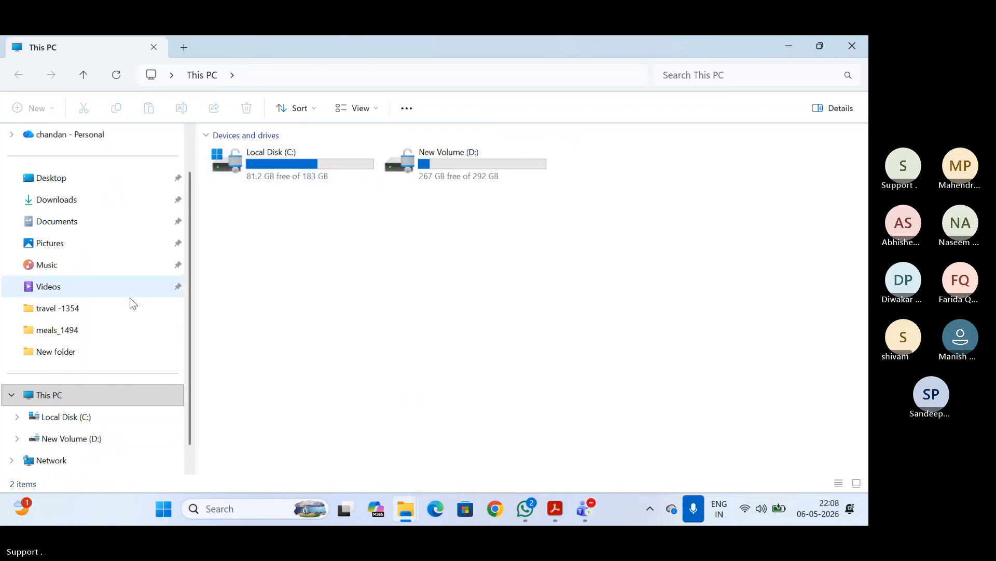
click(56, 202)
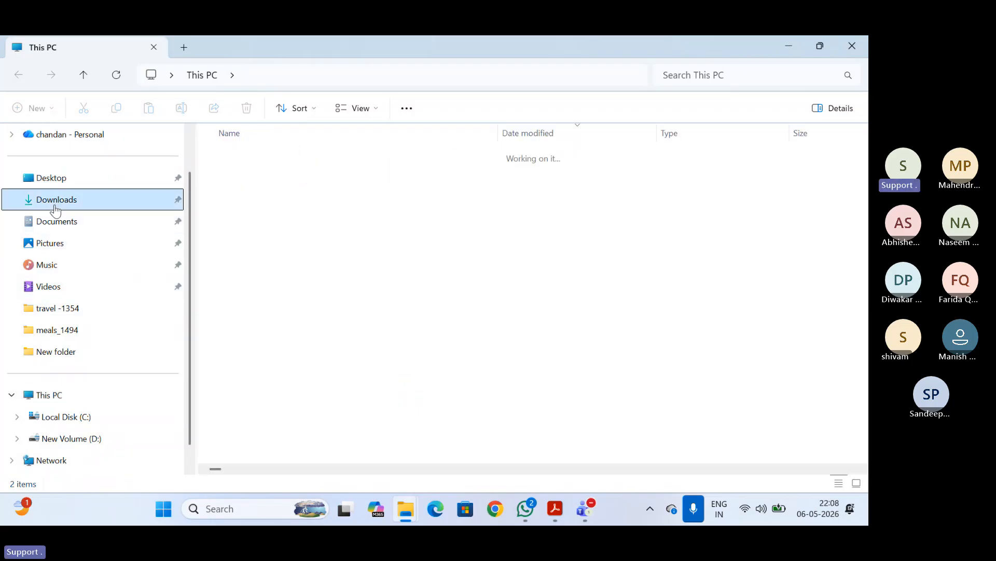
click(273, 176)
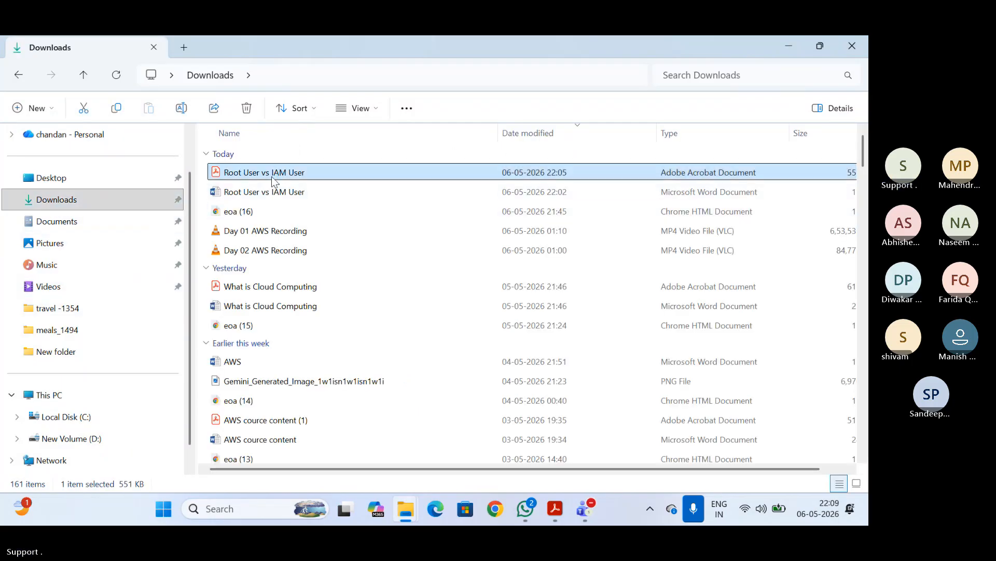
double_click(273, 177)
scroll(453, 301, down, 1)
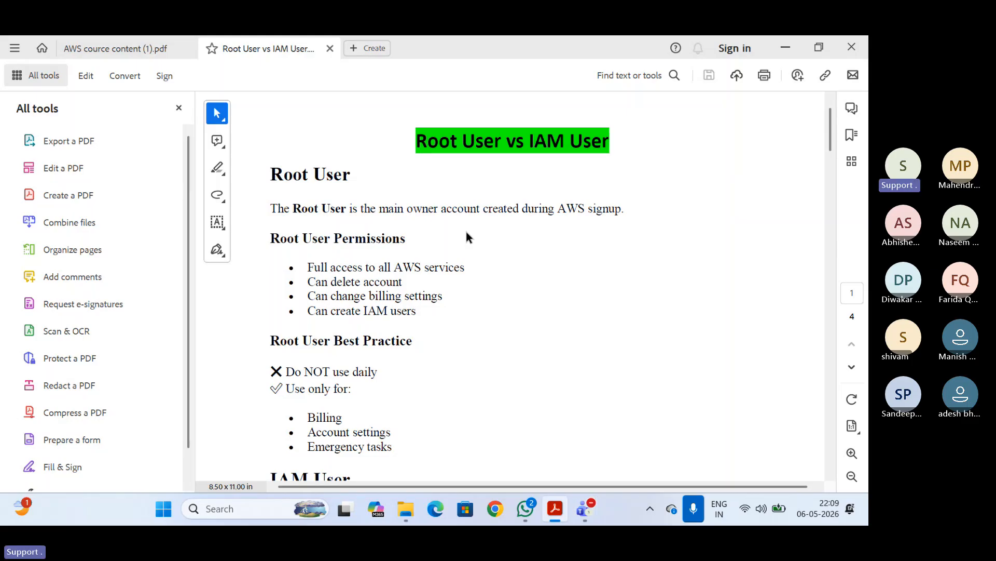
scroll(466, 234, up, 1)
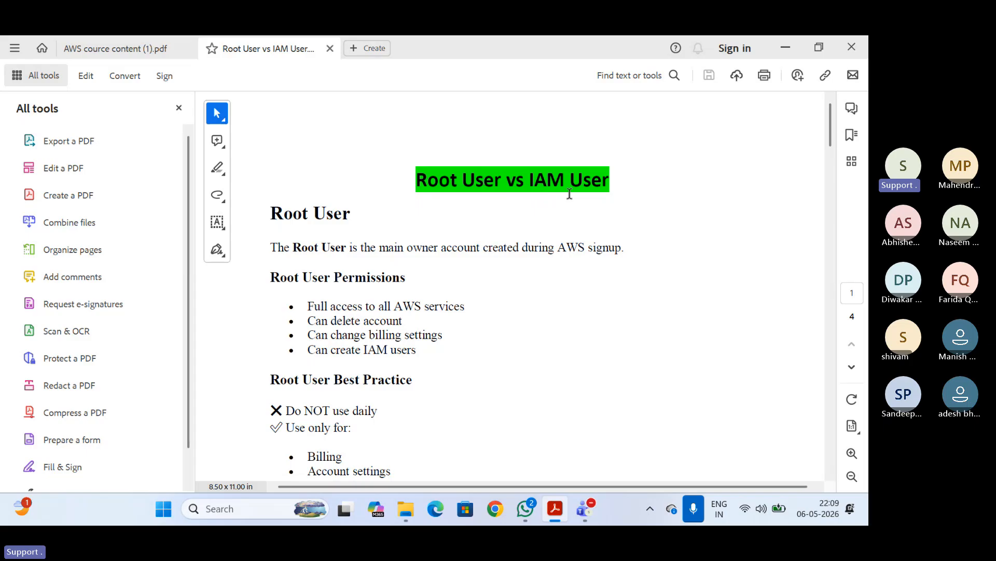
click(179, 108)
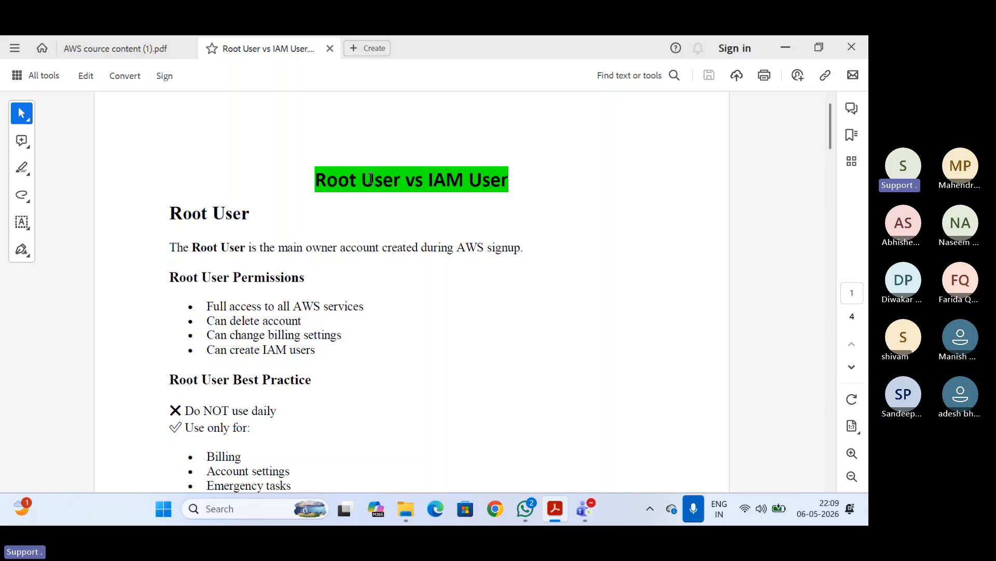
- Select the words "IAM User" in the document's title to point them out
click(474, 139)
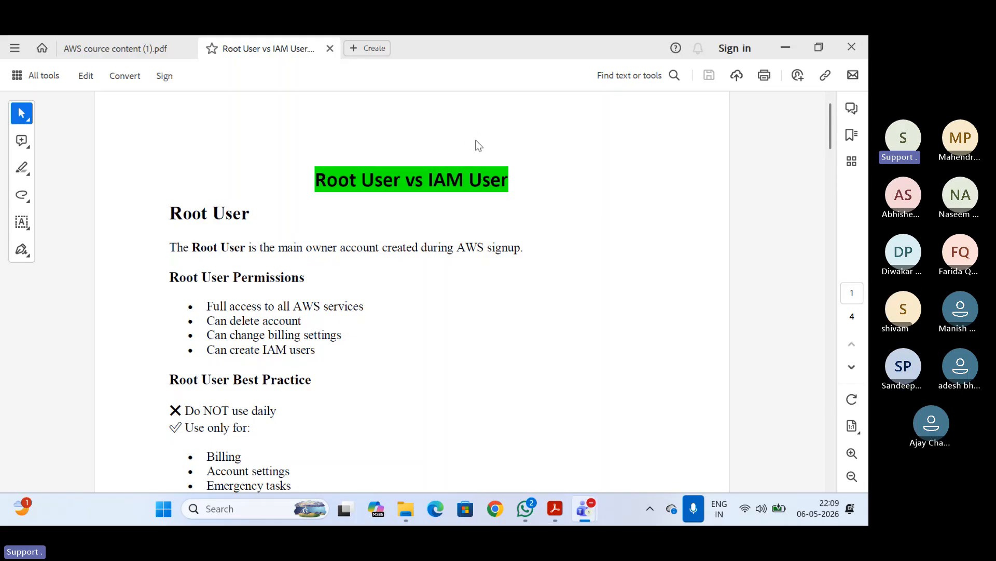
click(475, 139)
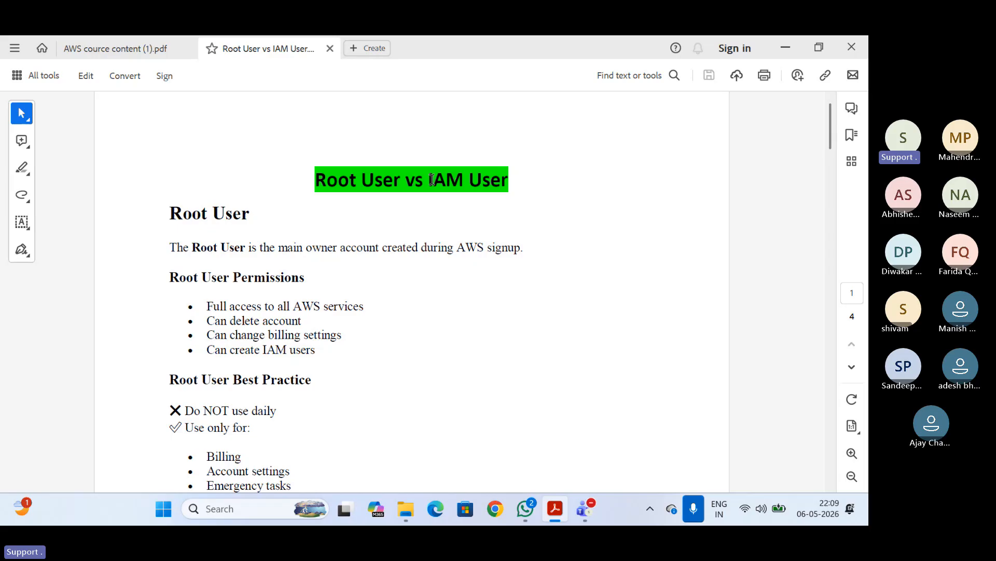
drag(432, 180, 494, 181)
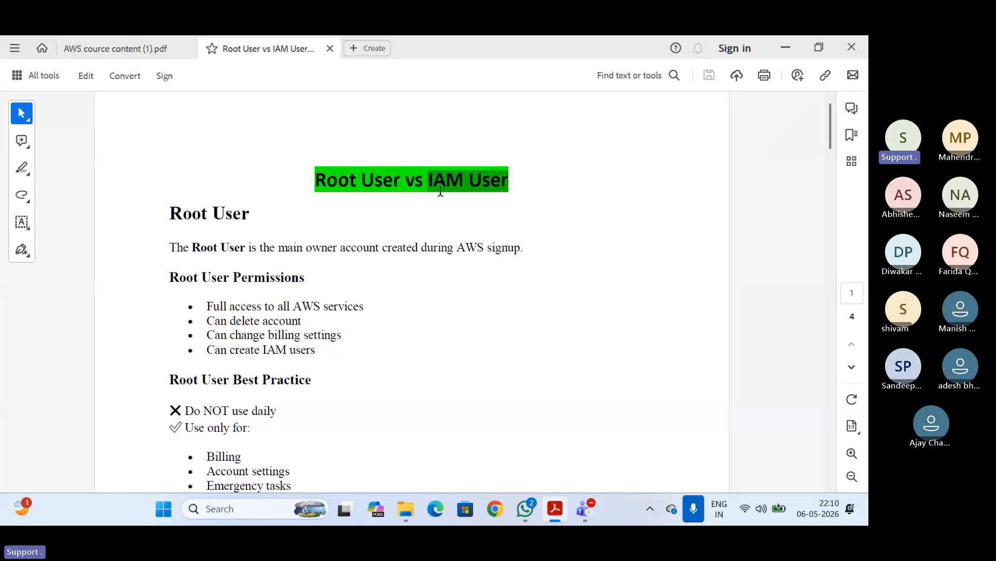
- Open Paint and draw a rectangle of about 761 × 494 px near the middle of the canvas
key(super)
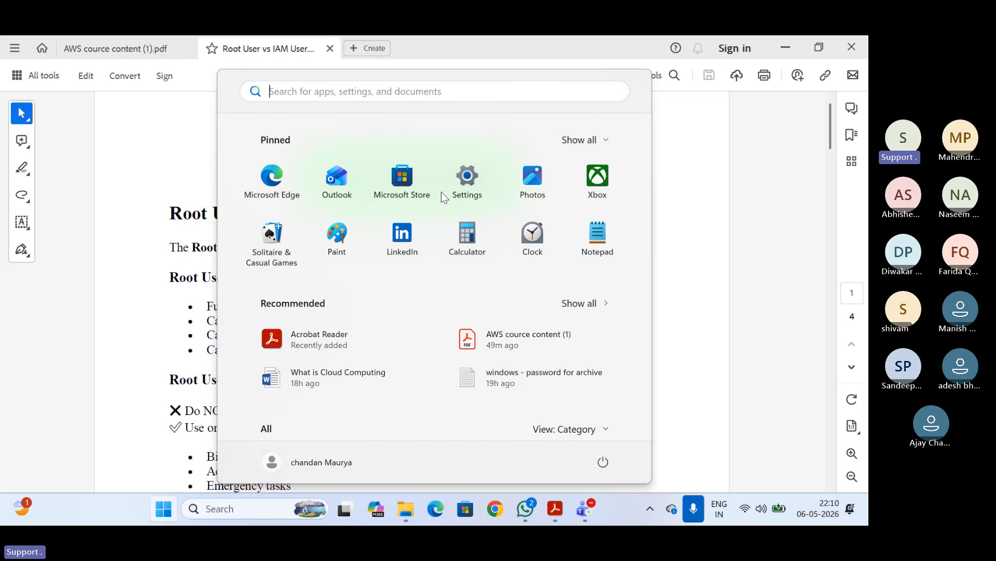
text(paint)
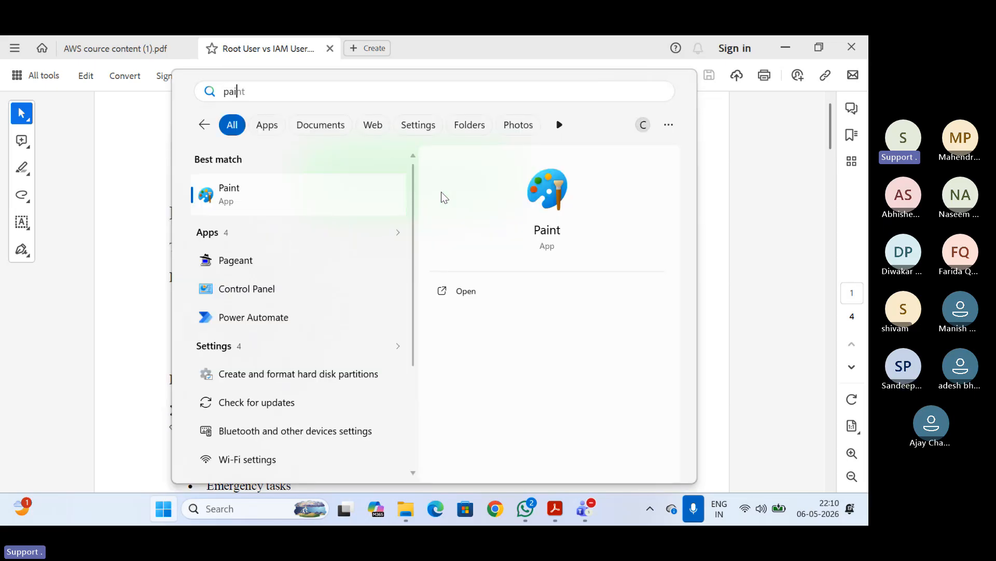
key(Return)
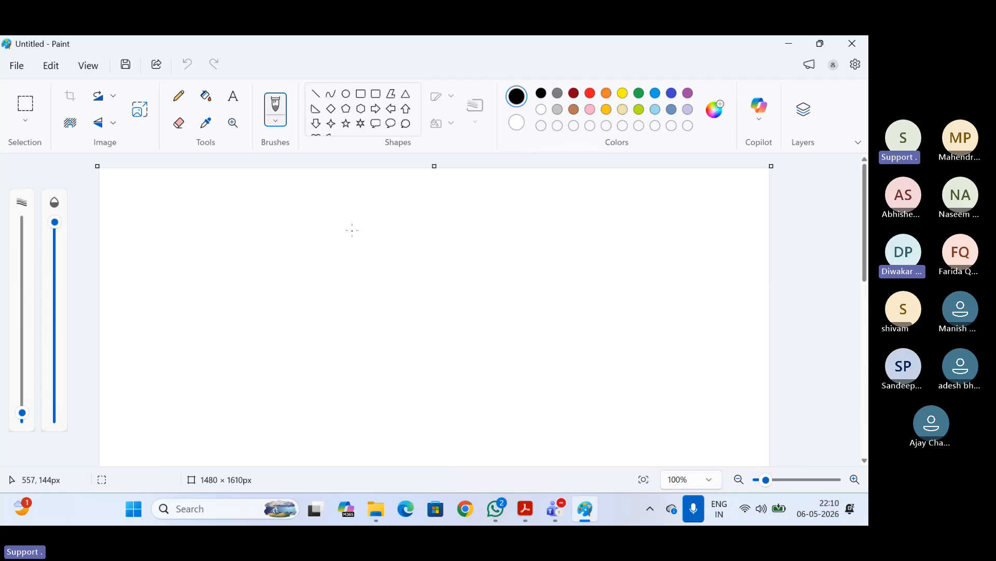
click(362, 97)
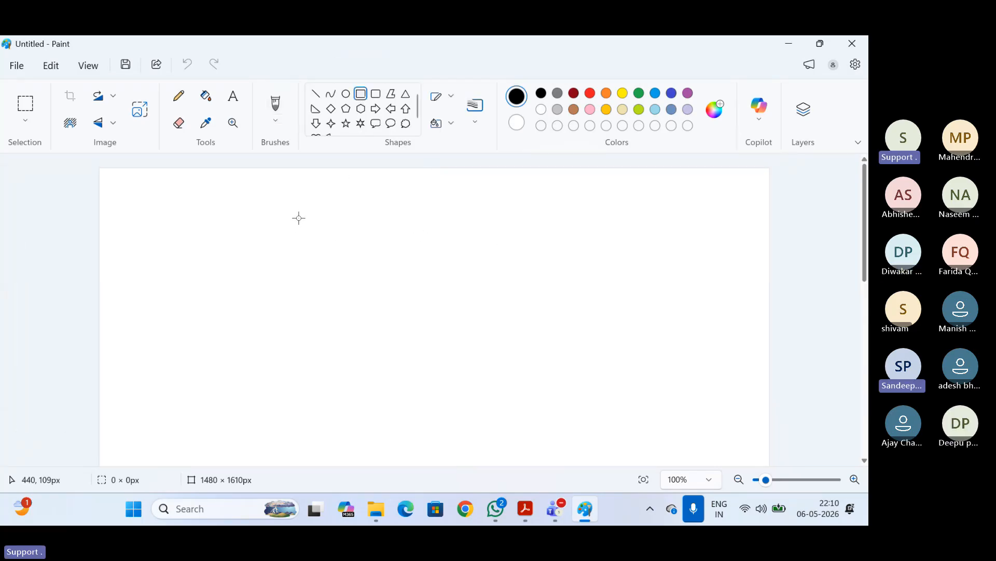
mouse_move(299, 218)
mouse_down()
mouse_move(530, 336)
mouse_move(627, 403)
mouse_move(643, 441)
mouse_up()
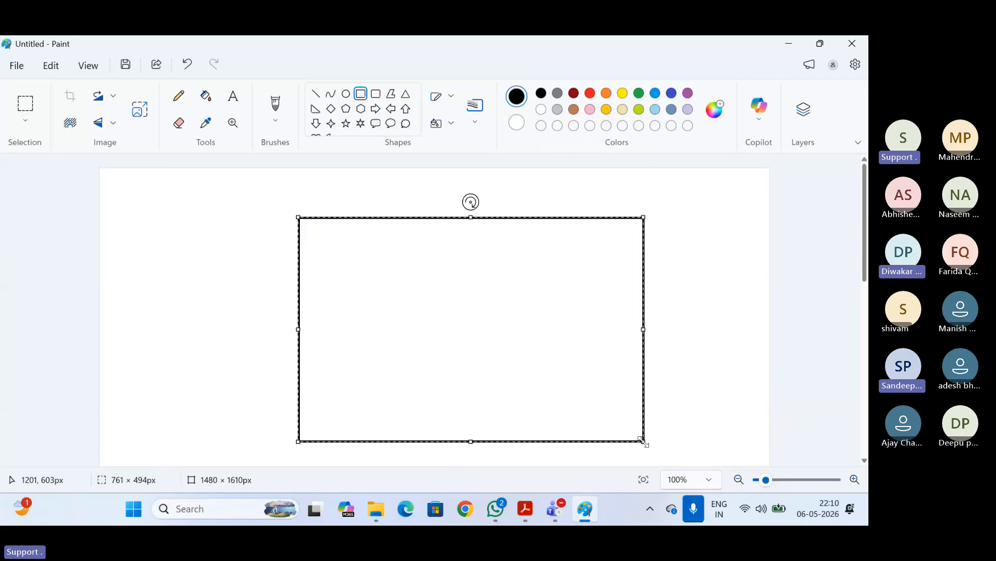
- Add the text label "AWS" at the rectangle's upper-left corner
click(243, 100)
click(278, 204)
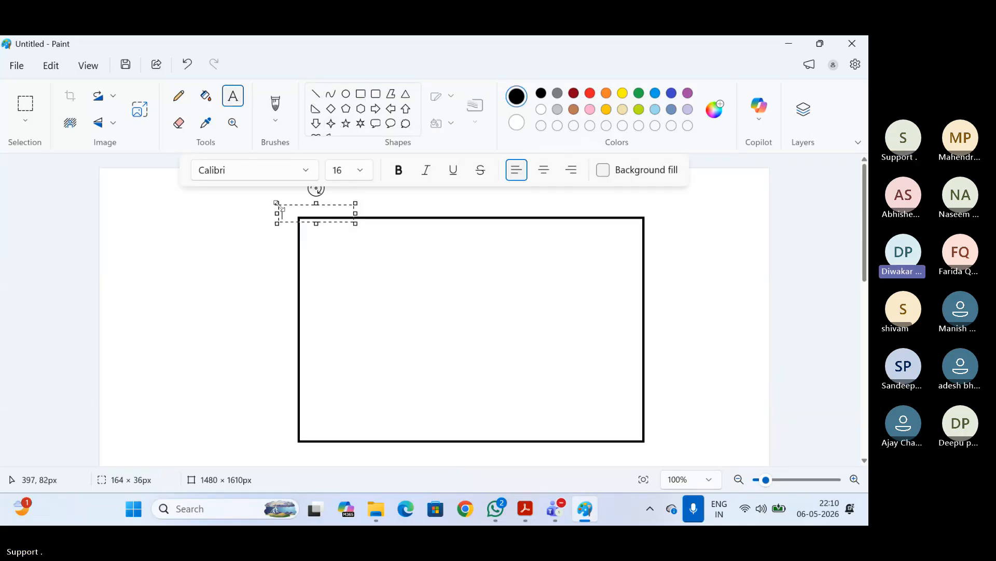
text(AWS)
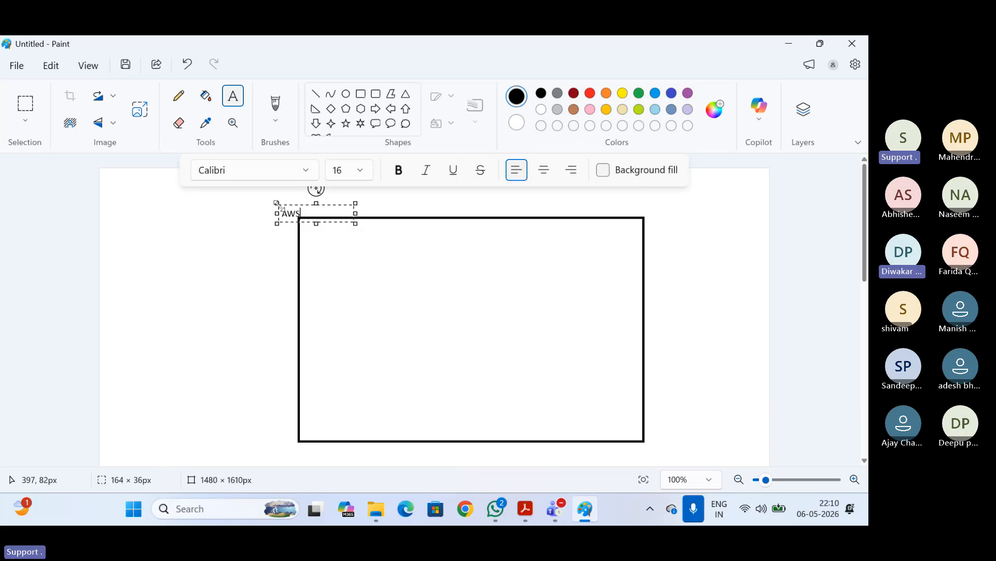
click(358, 213)
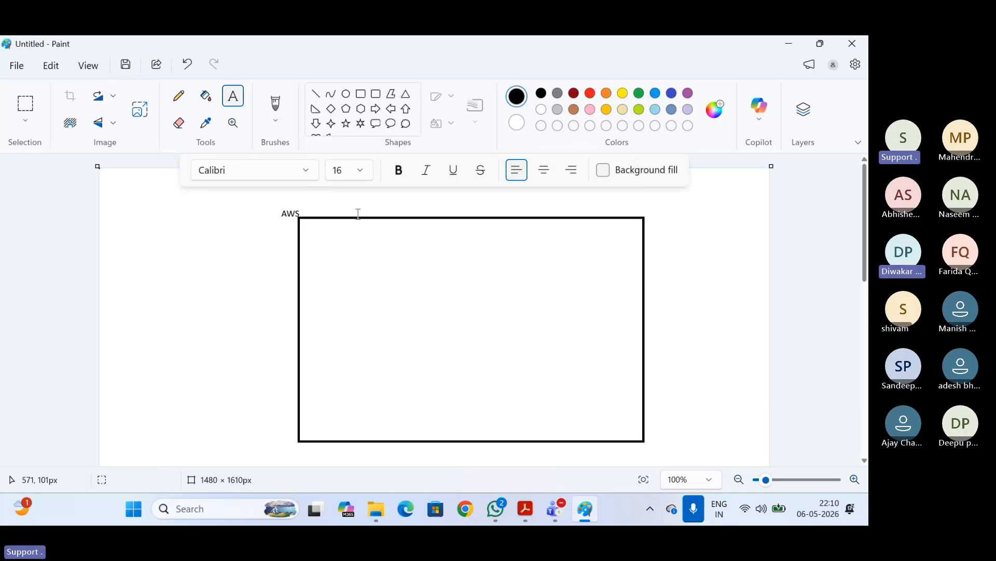
- Place a text box just inside the rectangle's upper-left corner, enter "Email ID" in it and undo the typed text
click(308, 232)
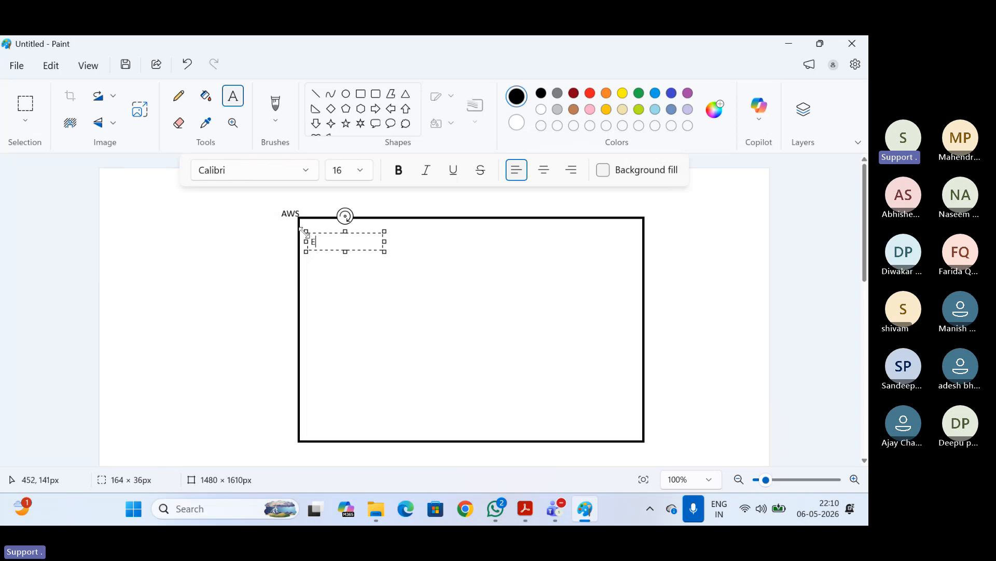
text(Email)
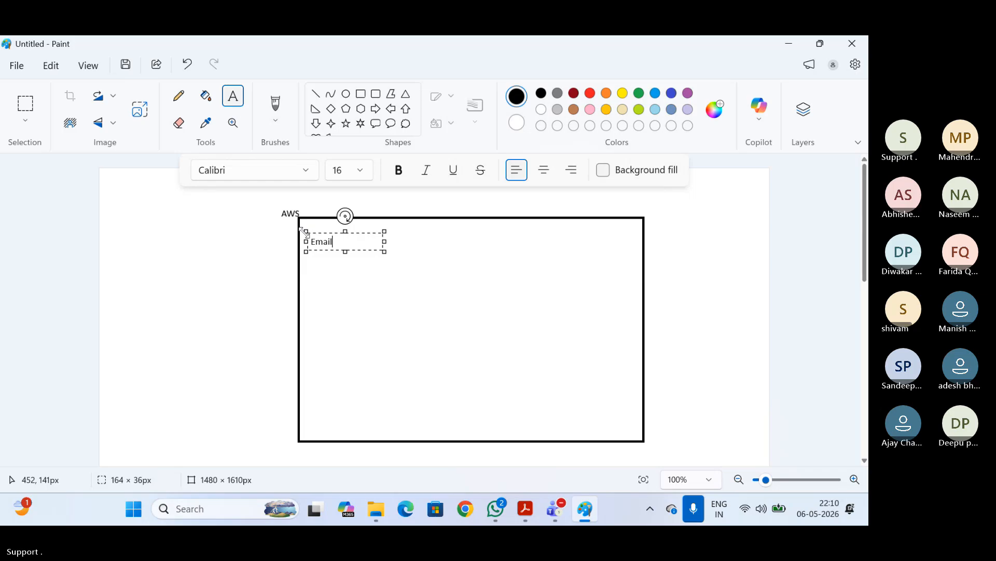
text( ID)
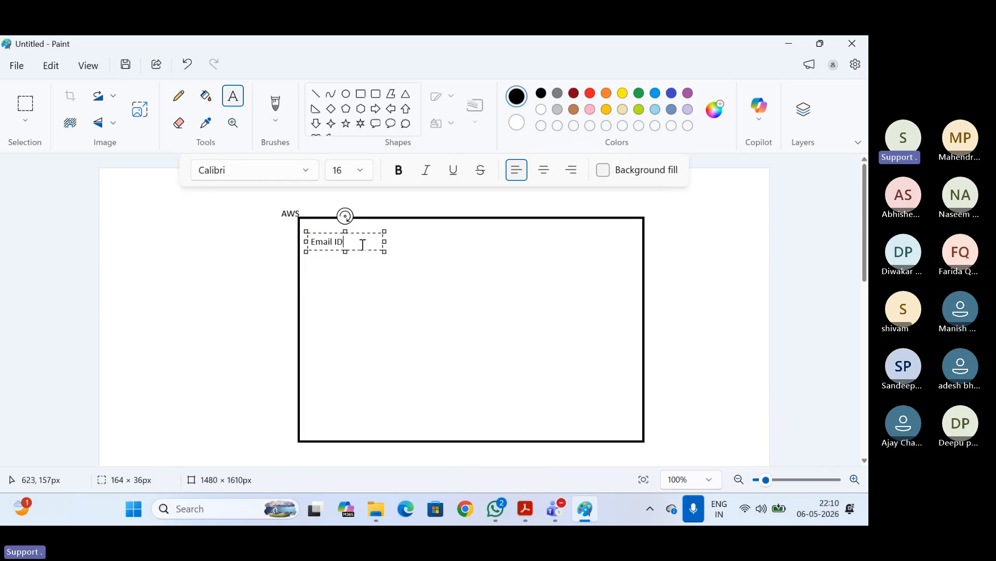
key(Return)
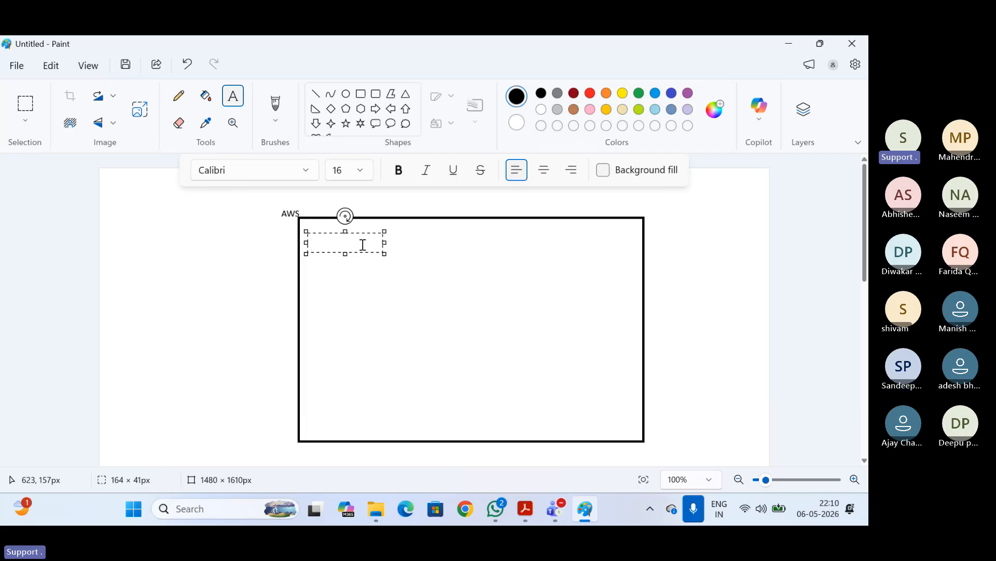
key(ctrl+z)
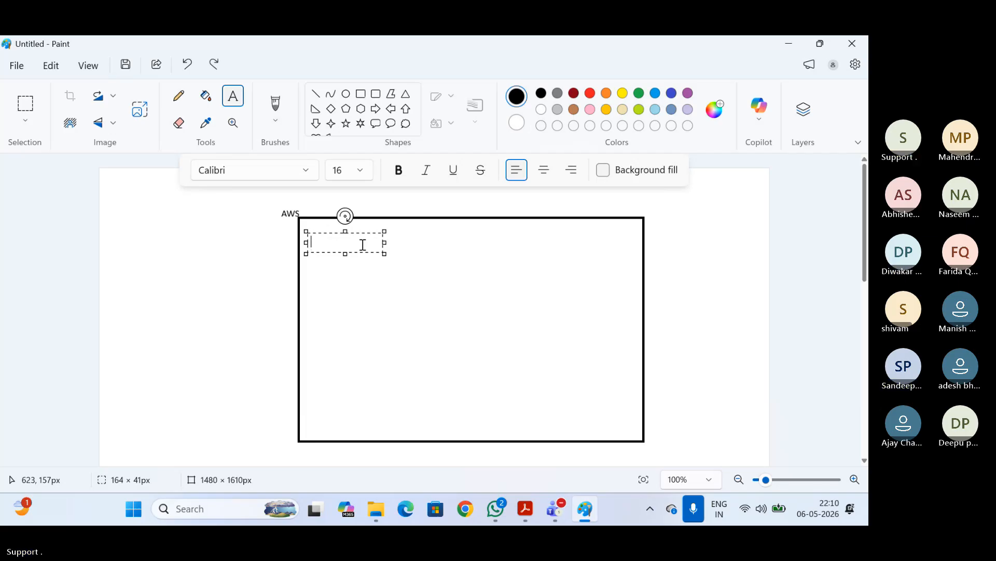
key(ctrl+z)
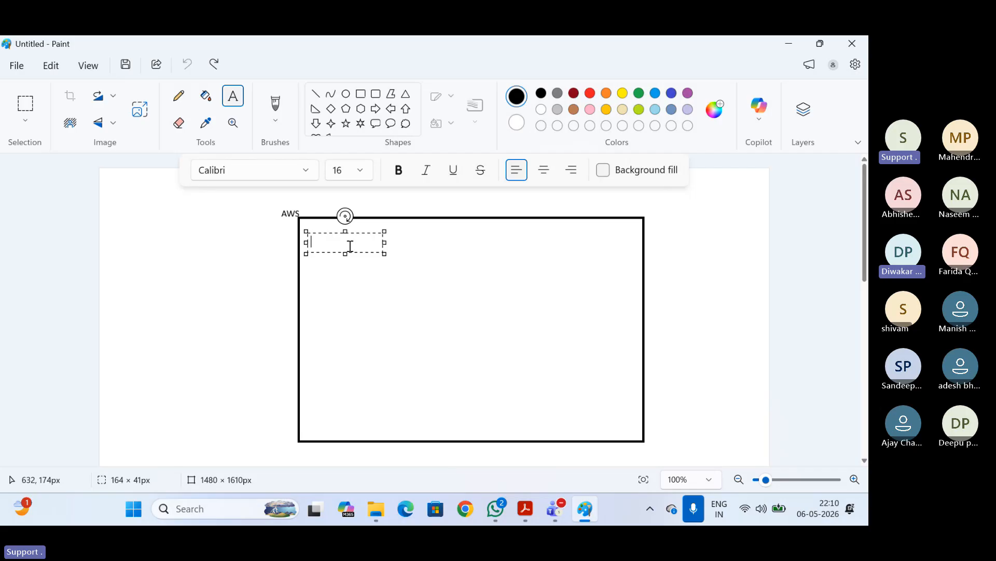
- Enter "Email" in the text box and extend the box upward so the label sits above the rectangle's upper edge, beside "AWS"
text(Email)
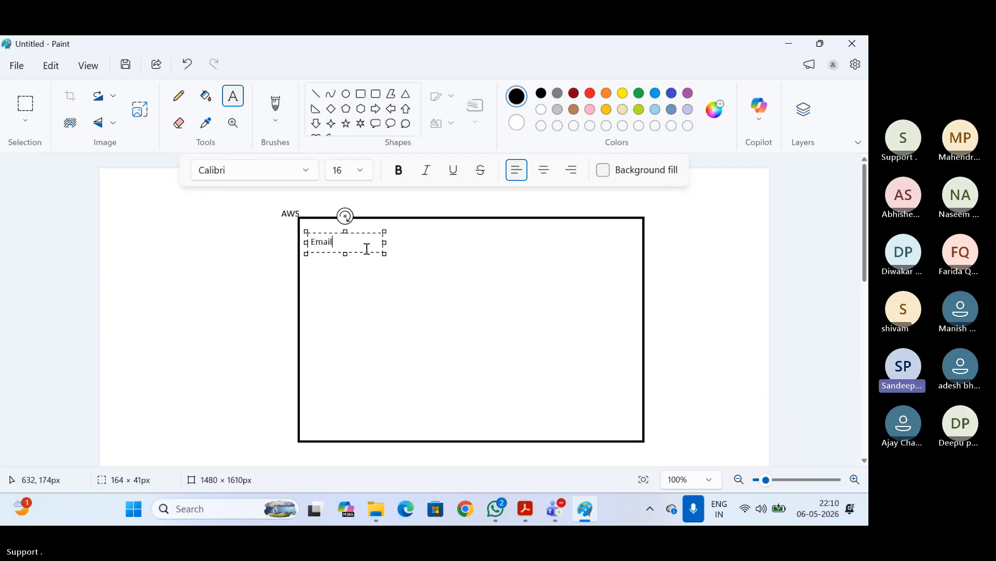
key(Return)
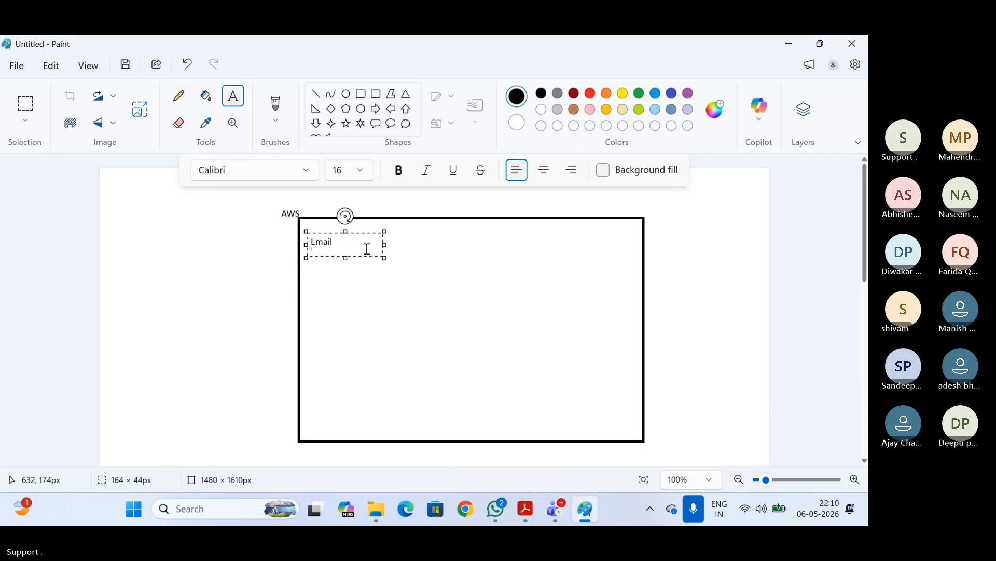
key(Return)
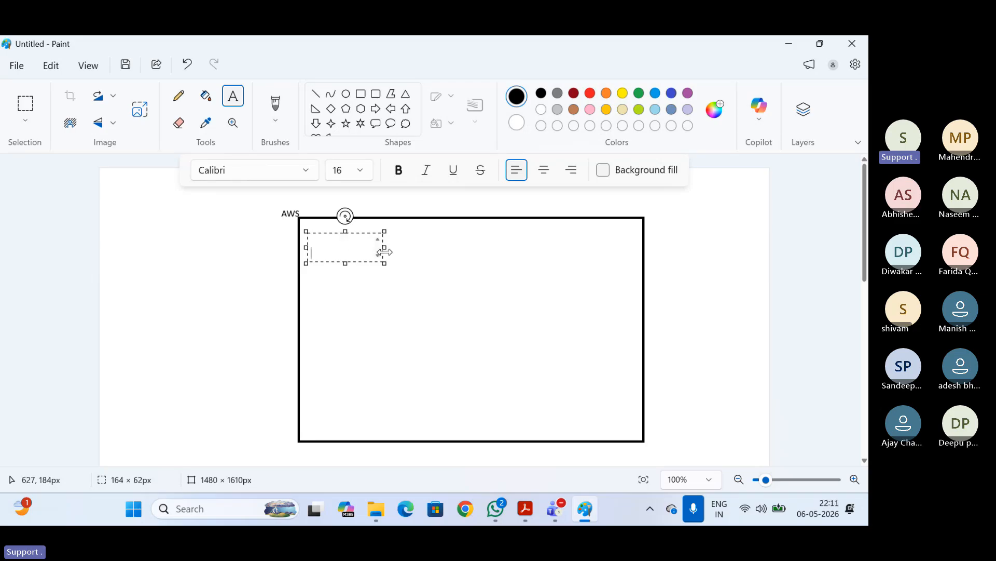
drag(385, 232, 387, 202)
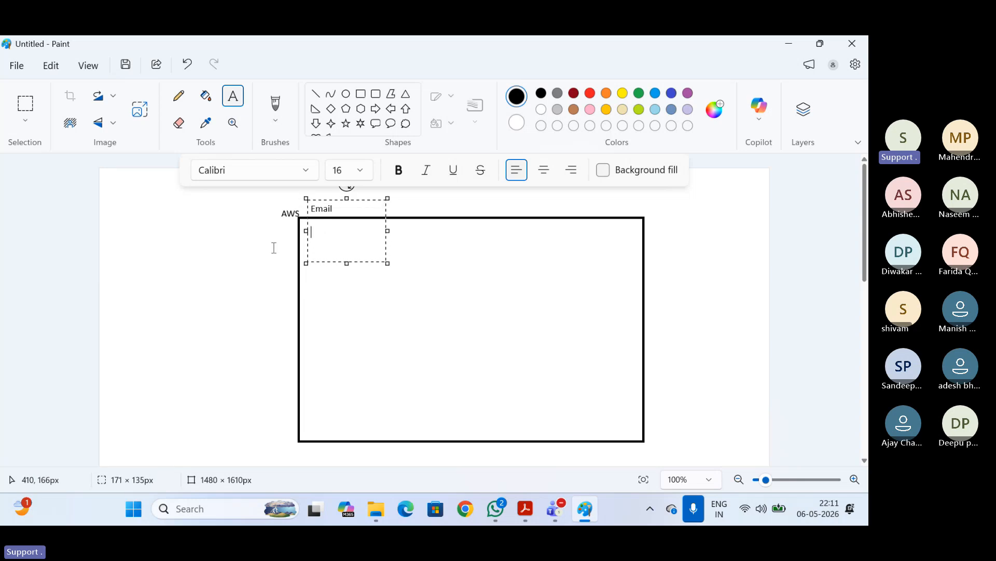
click(265, 204)
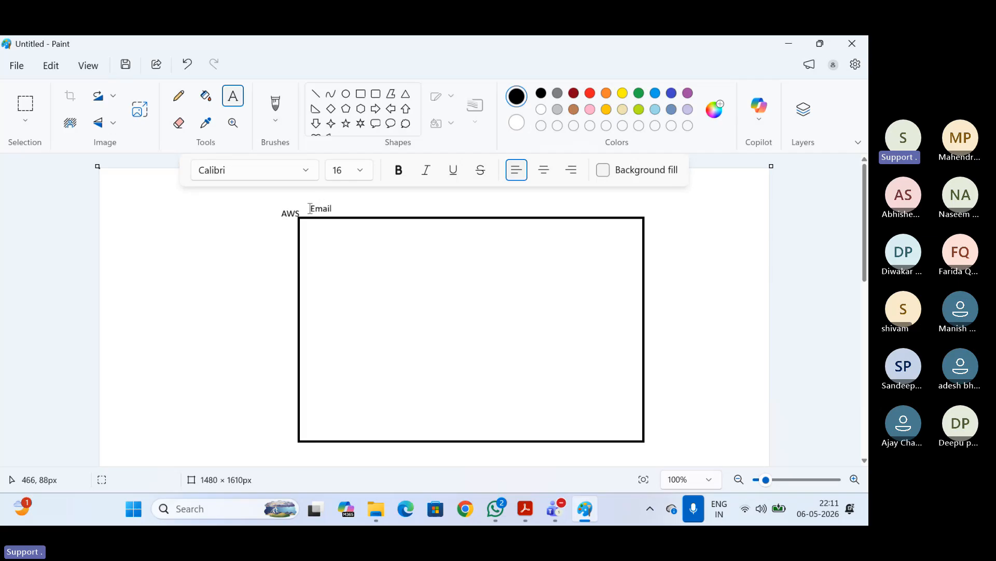
- Add the text label "Root User" just before the "AWS" label above the rectangle
click(266, 197)
click(244, 202)
click(231, 202)
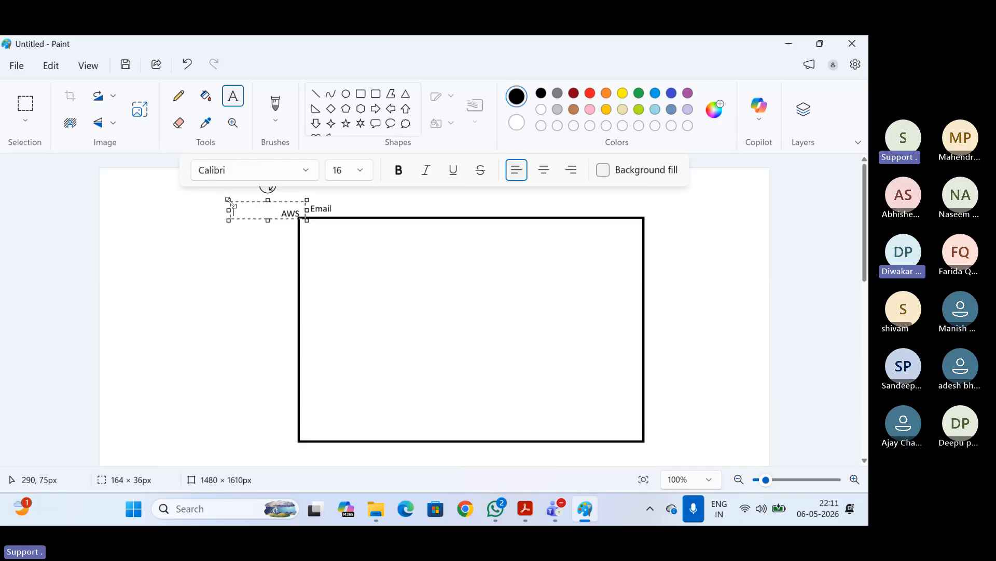
text(Root User)
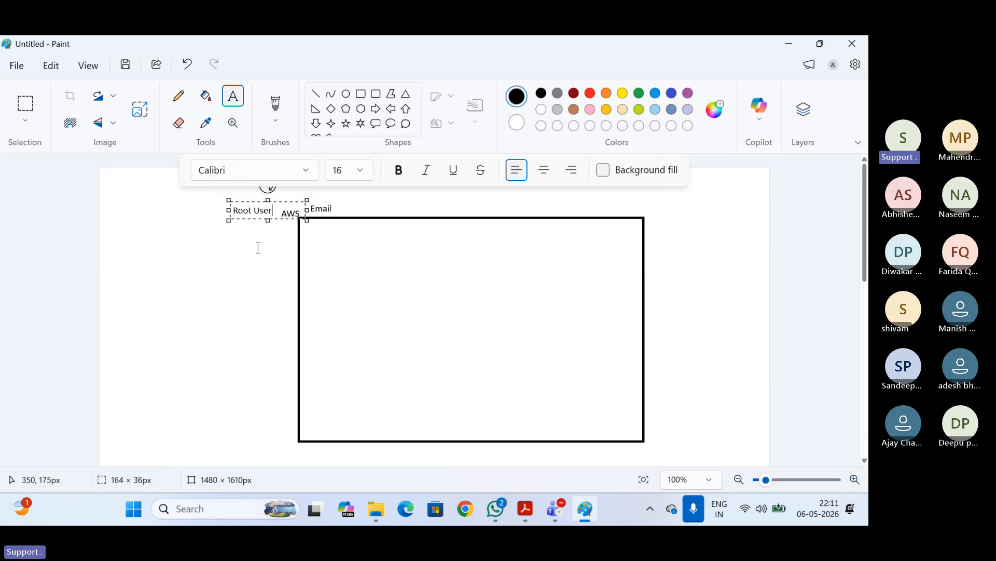
click(296, 243)
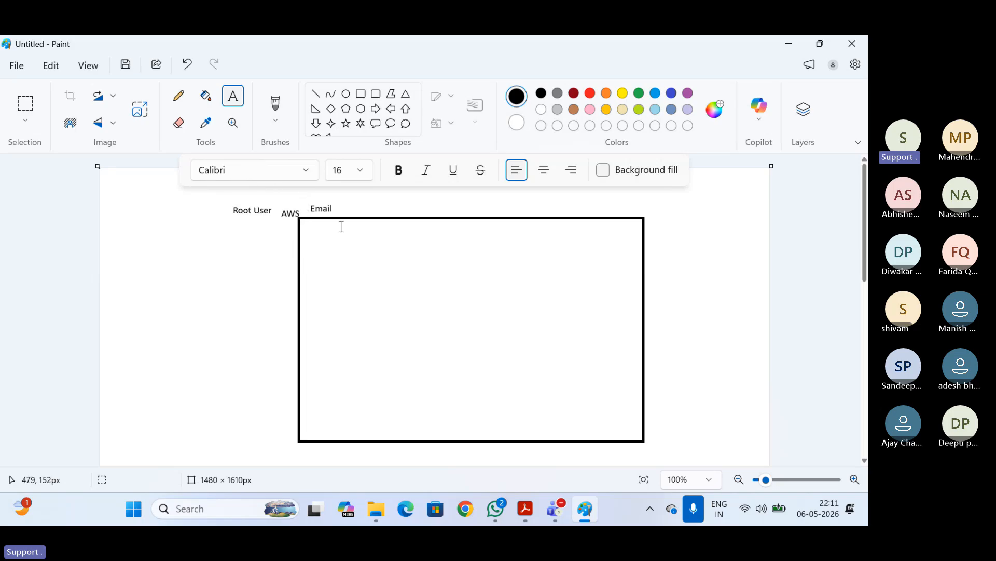
- Switch to the AWS course content PDF in Adobe Acrobat and close all open PDF documents
mouse_move(525, 506)
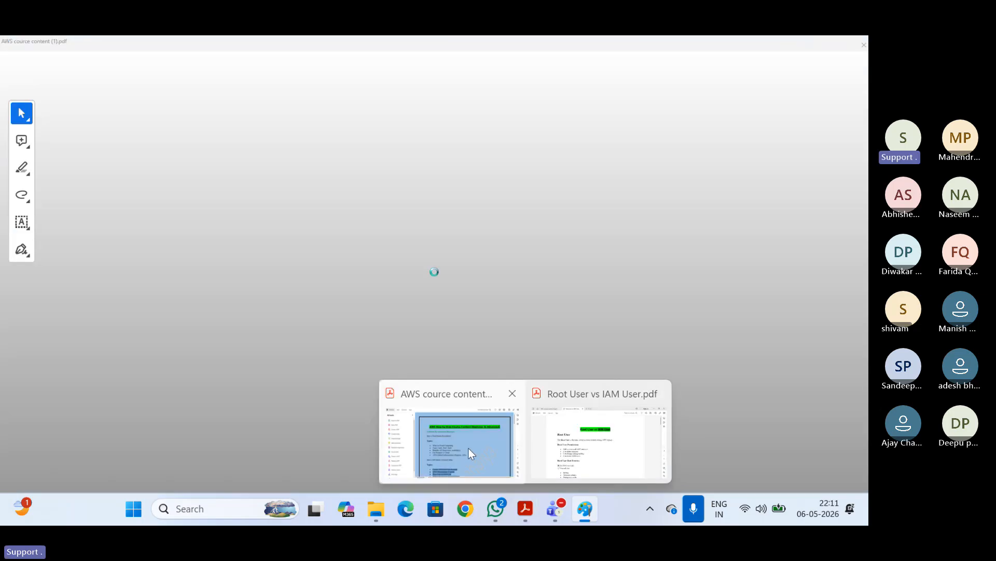
click(469, 447)
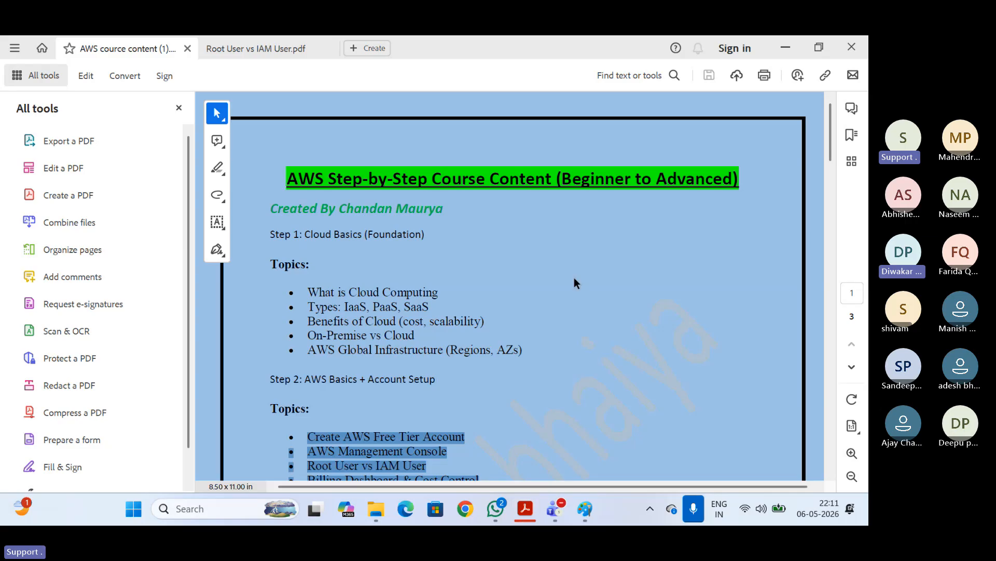
click(851, 46)
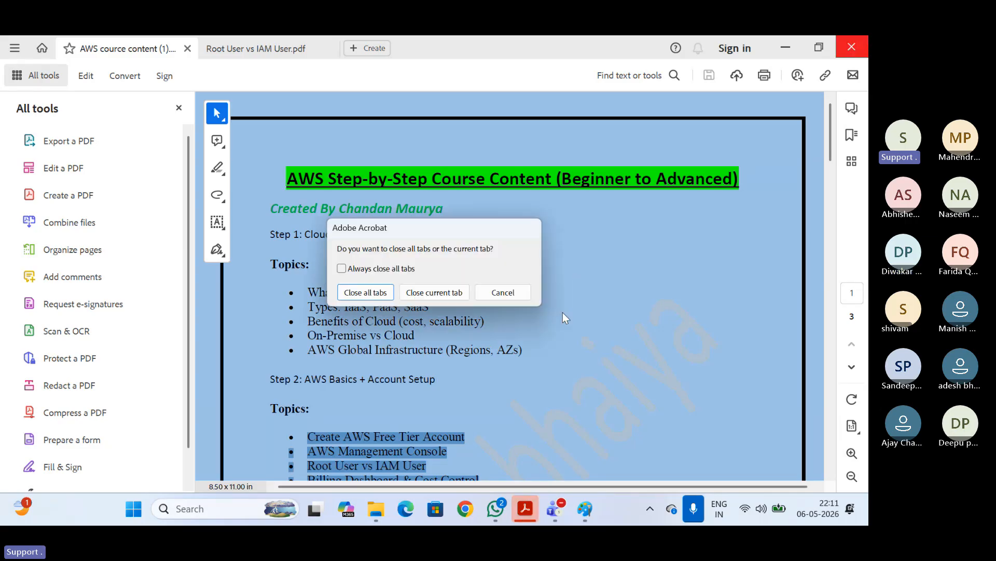
click(365, 292)
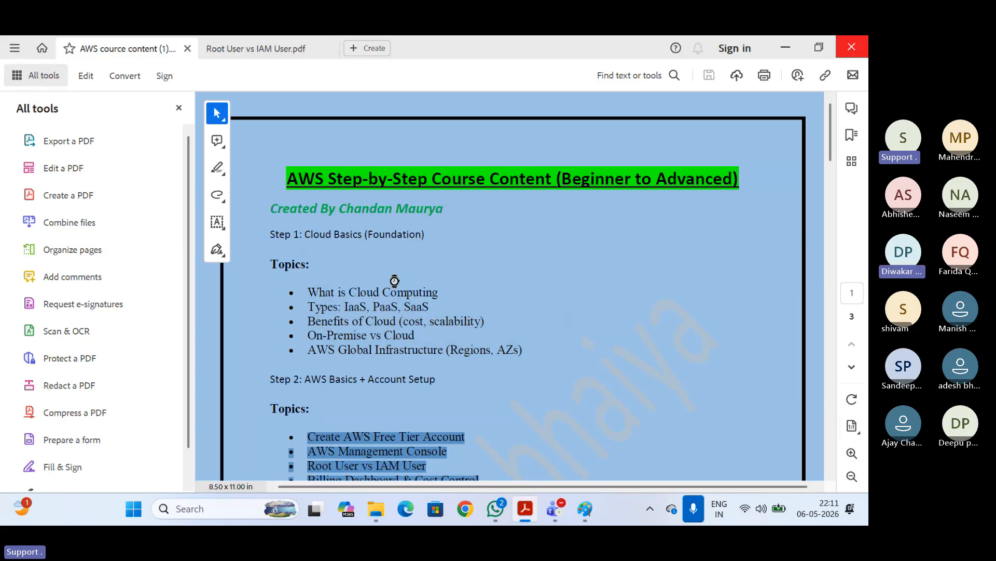
- Bring up the AWS Free Classes recording window in Teams and close it
mouse_move(549, 514)
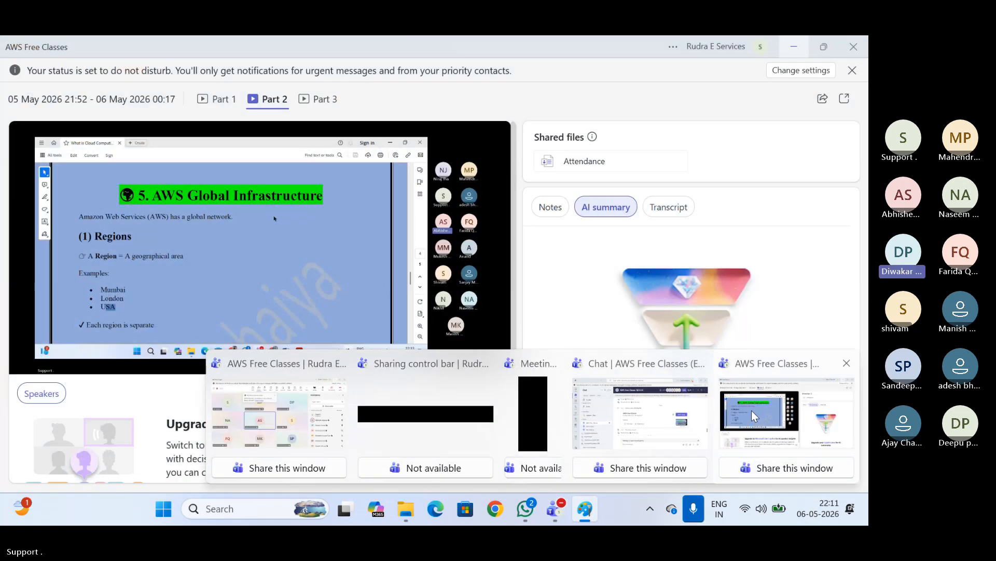
click(755, 414)
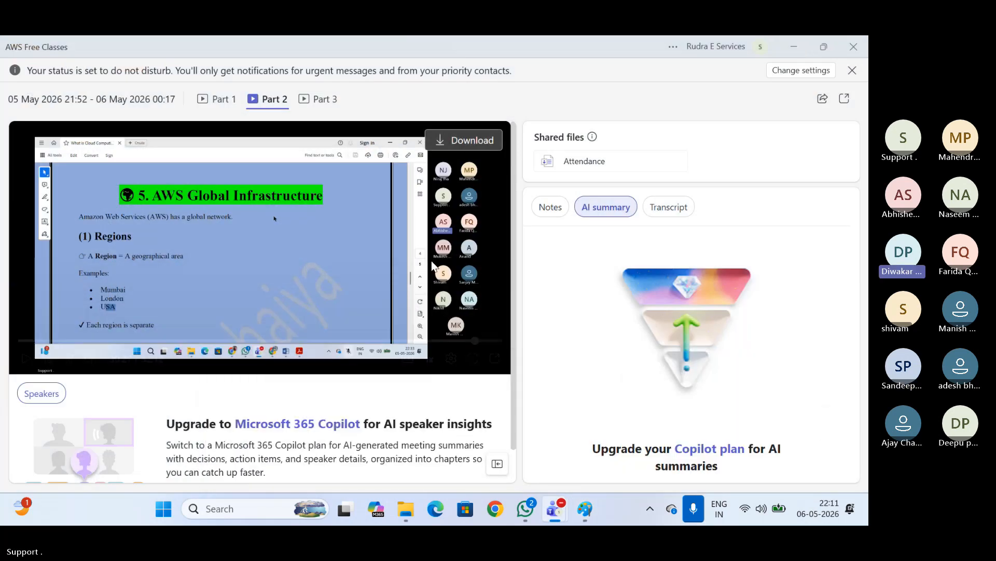
click(853, 47)
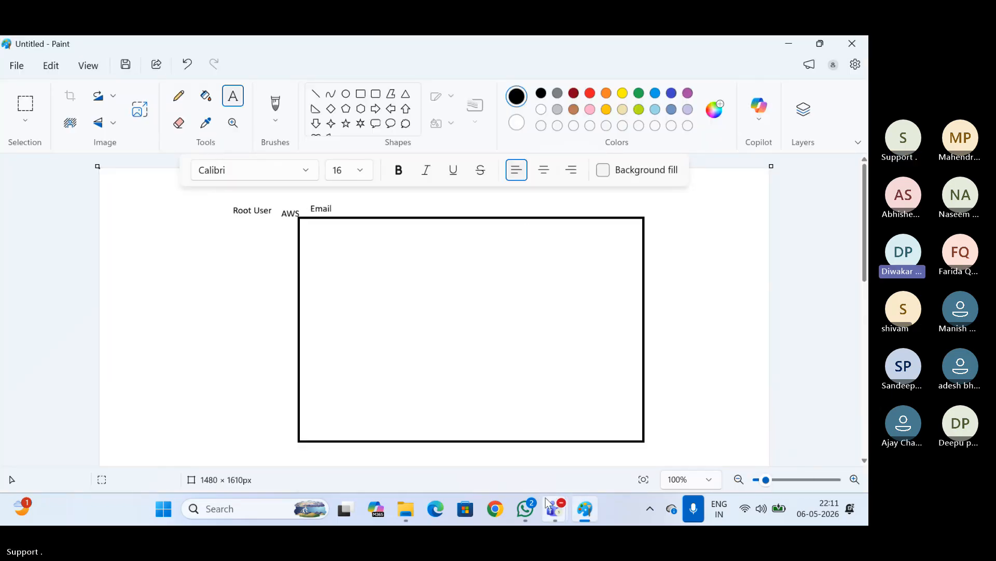
- Open the "Root User vs IAM User" PDF from the Downloads folder and show its Root User permissions and best practice sections
key(super)
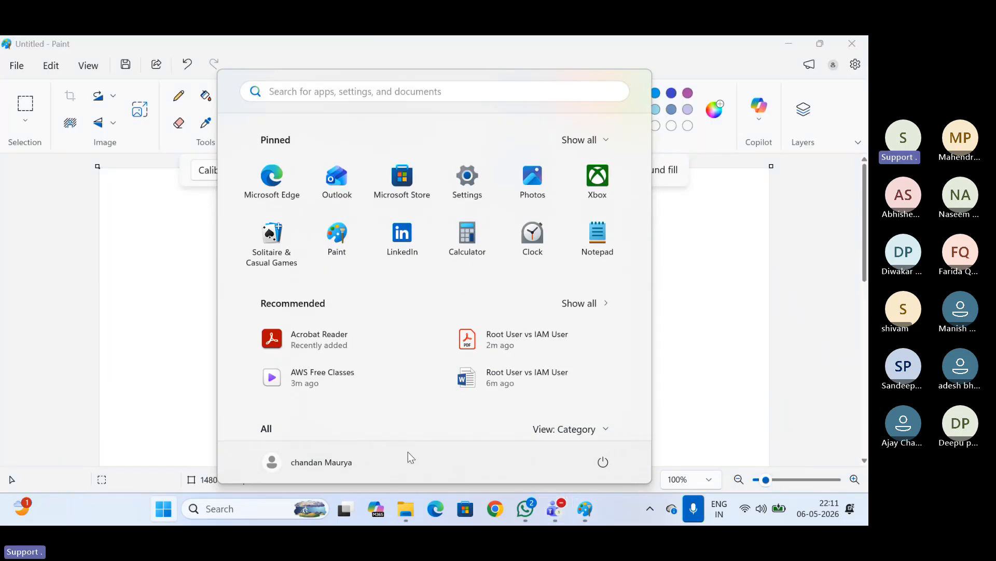
key(super+e)
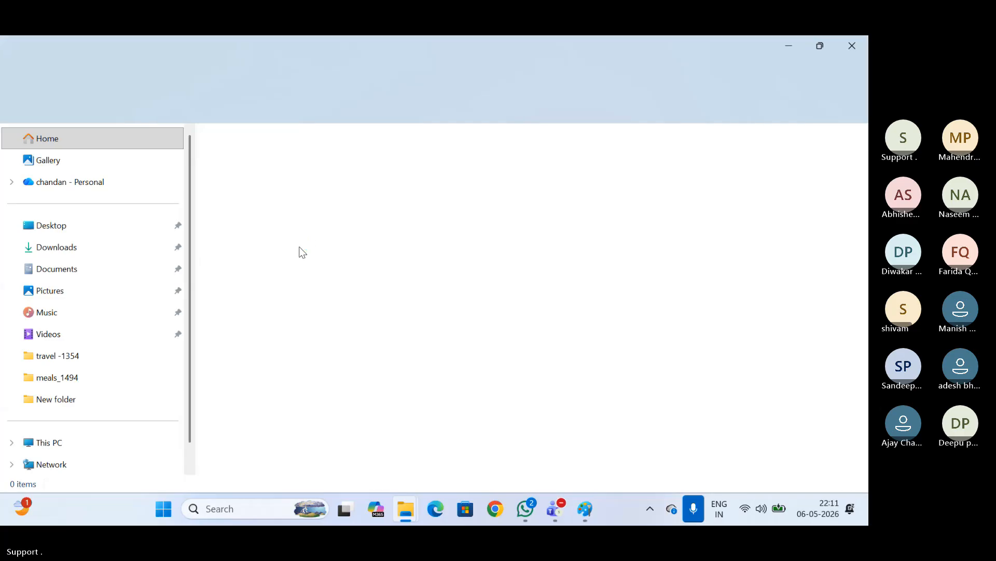
click(73, 248)
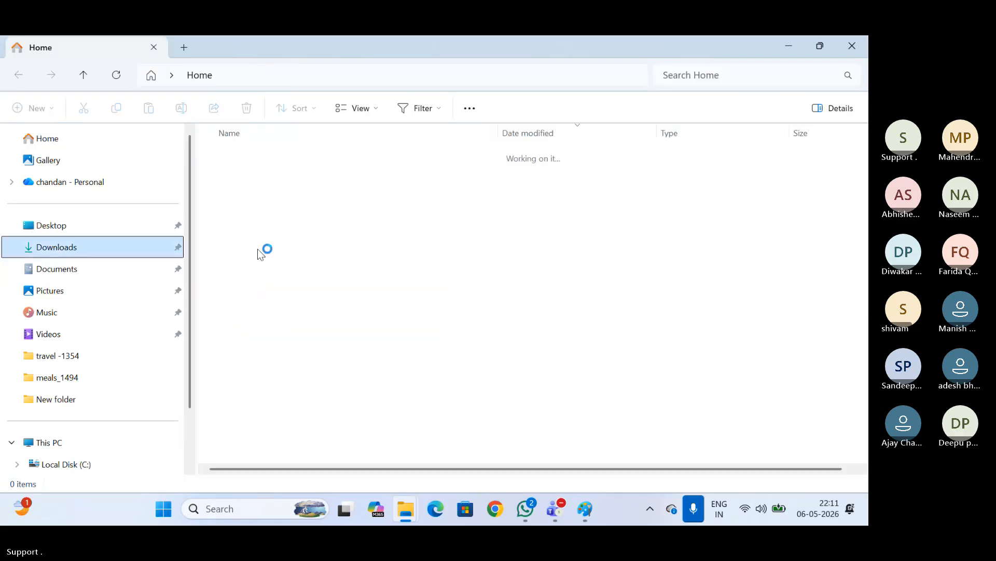
double_click(273, 171)
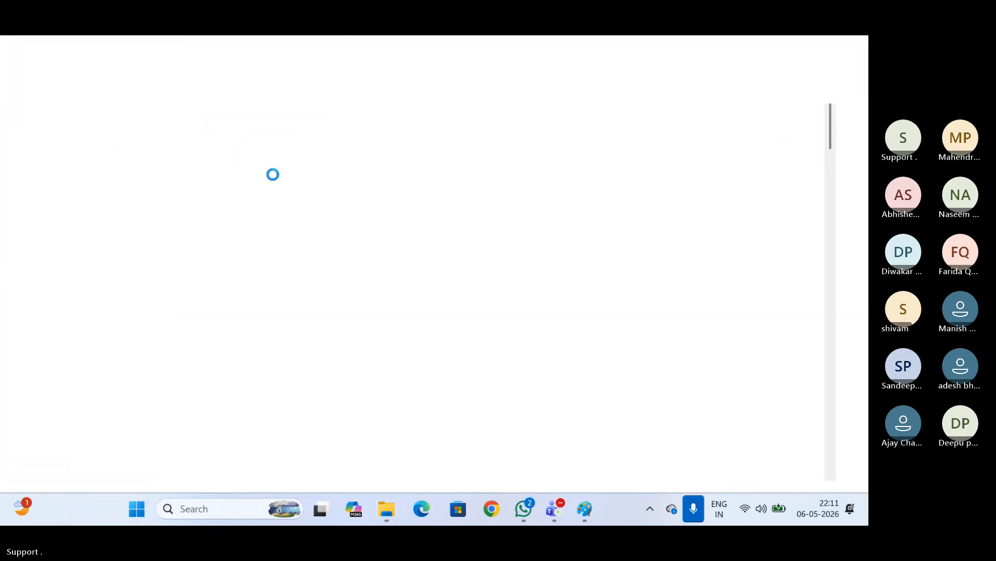
scroll(433, 290, down, 1)
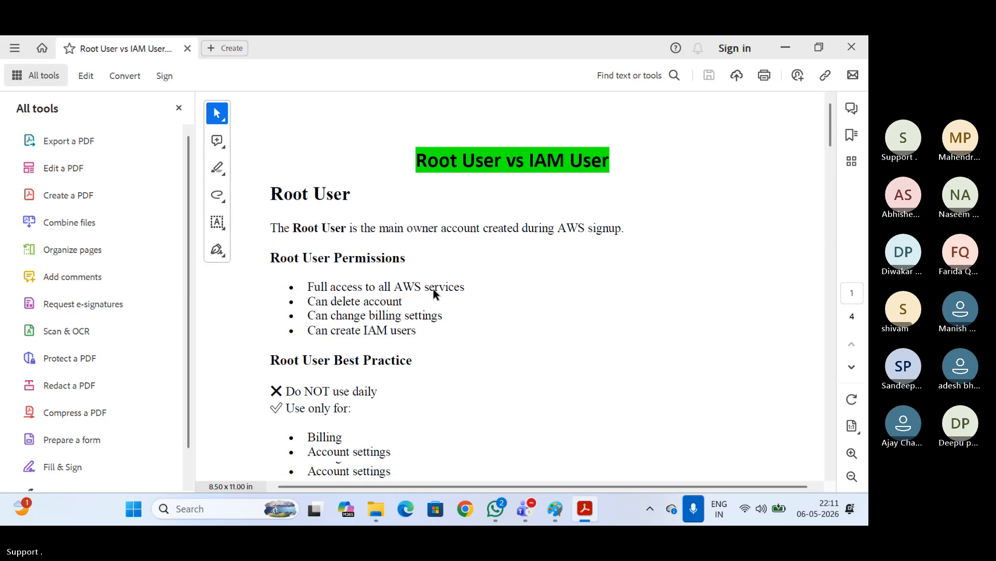
scroll(434, 290, down, 2)
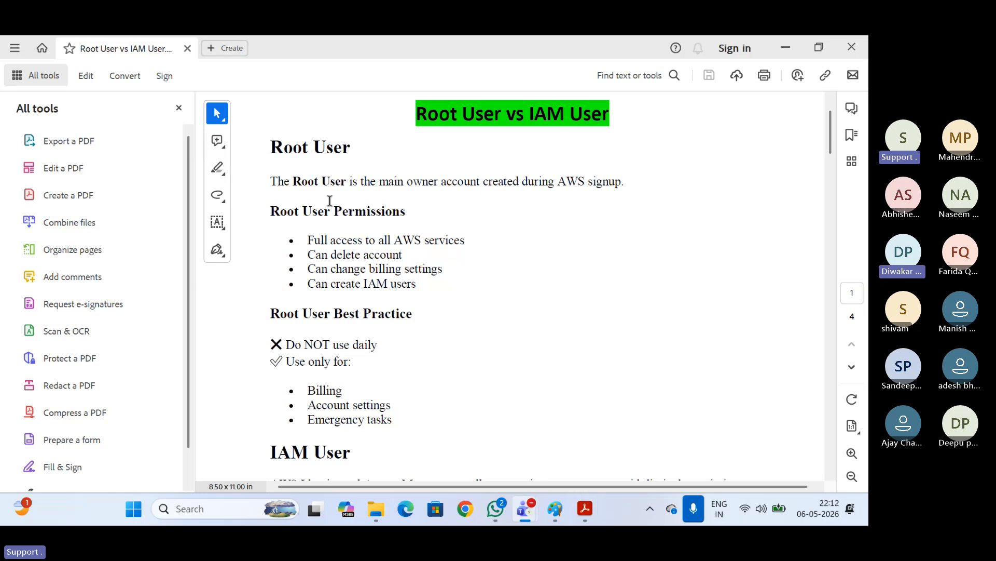
click(417, 210)
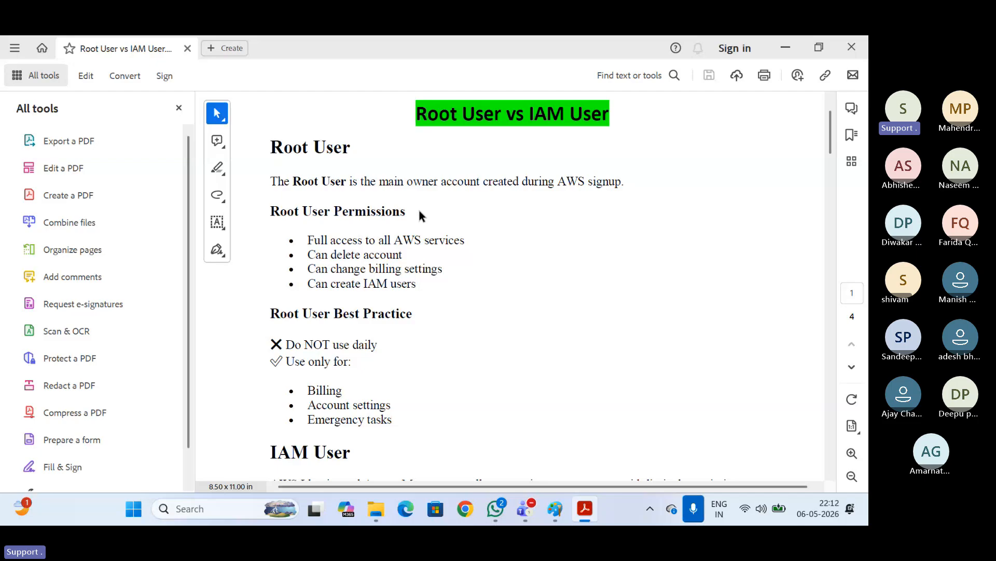
scroll(419, 212, down, 1)
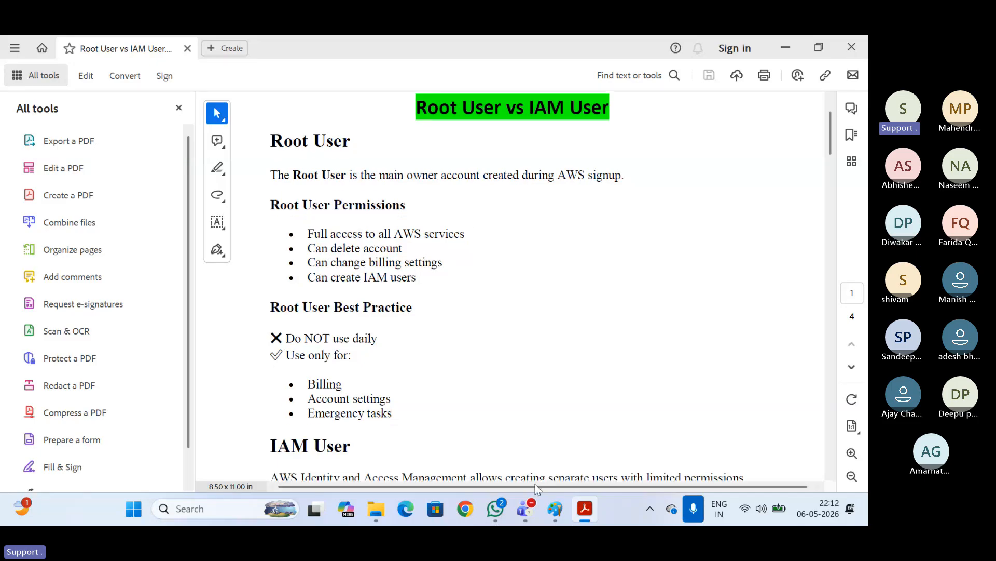
- Open Google Chrome with the profile that has the green "C" avatar and search Google for "aws console login"
click(460, 507)
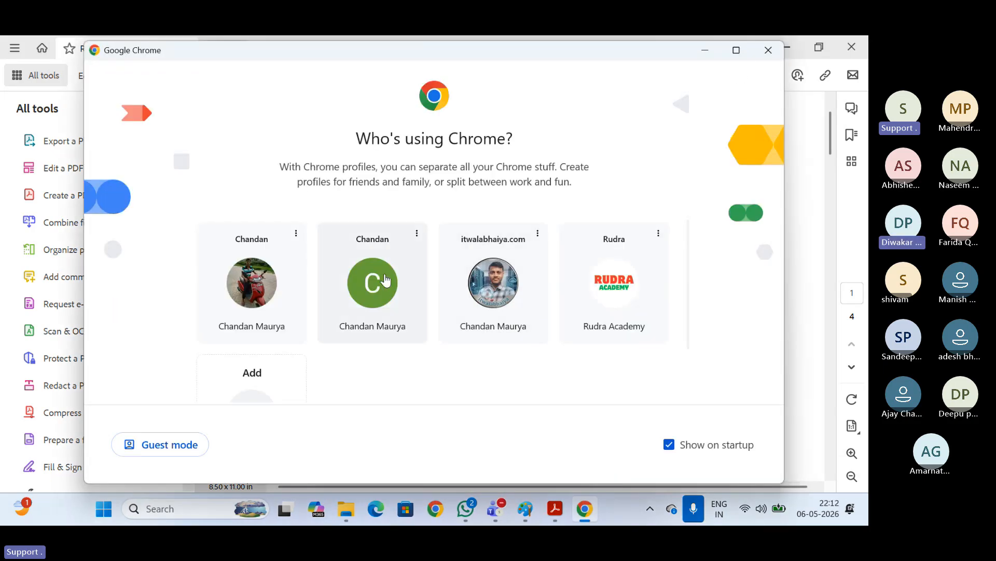
click(369, 287)
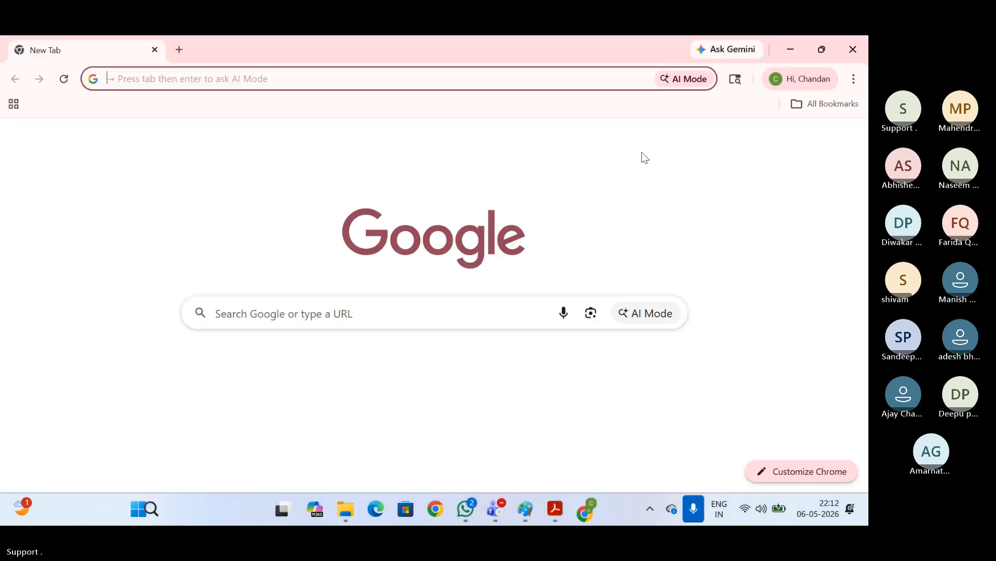
click(413, 79)
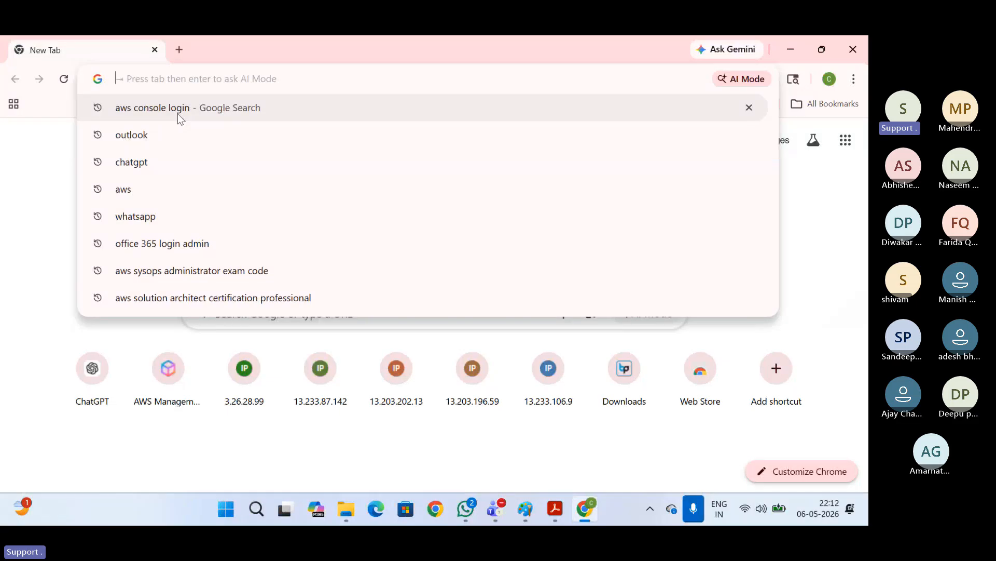
click(179, 118)
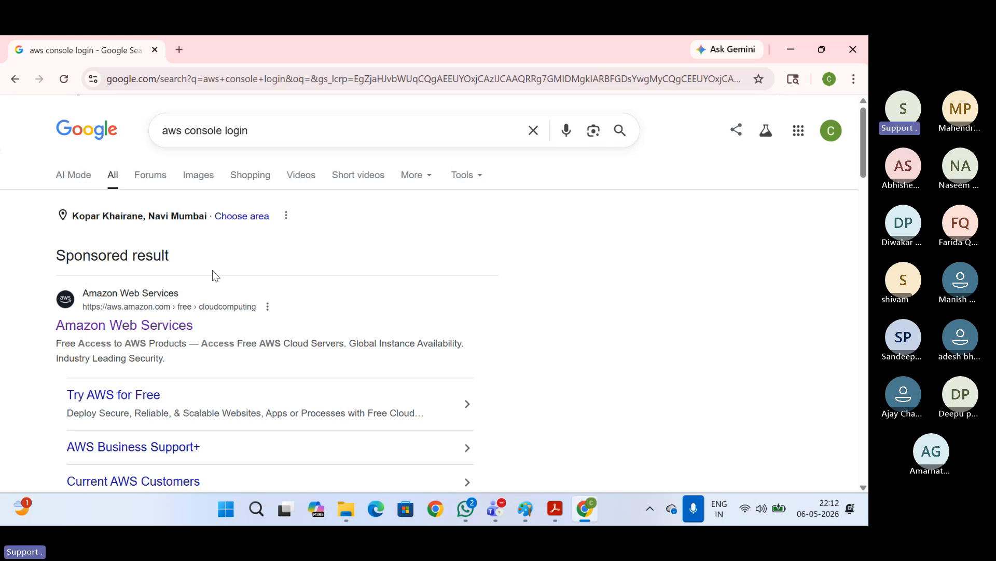
- Open the Amazon Web Services site from the sponsored search result and go to its console sign-in page
scroll(256, 262, down, 1)
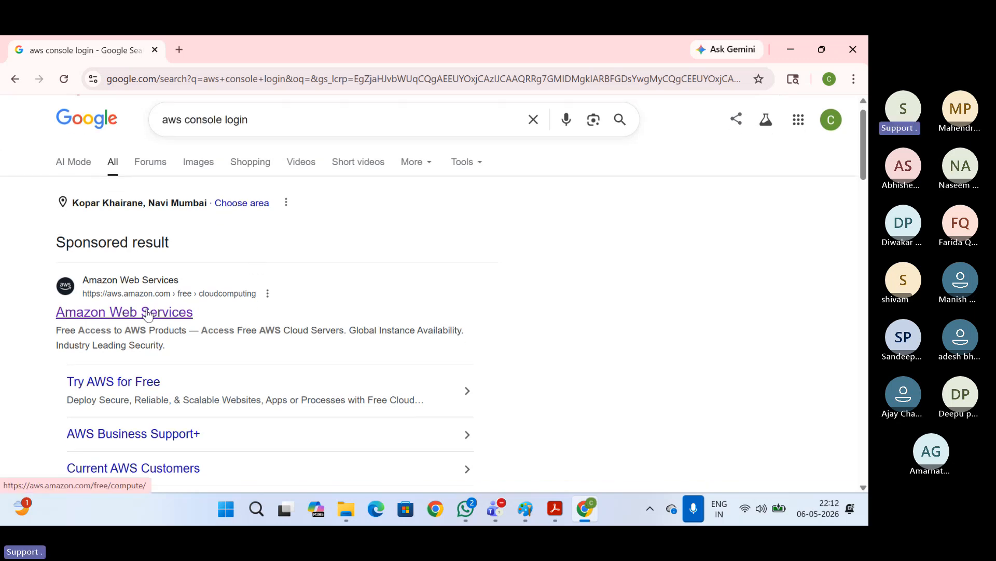
click(147, 314)
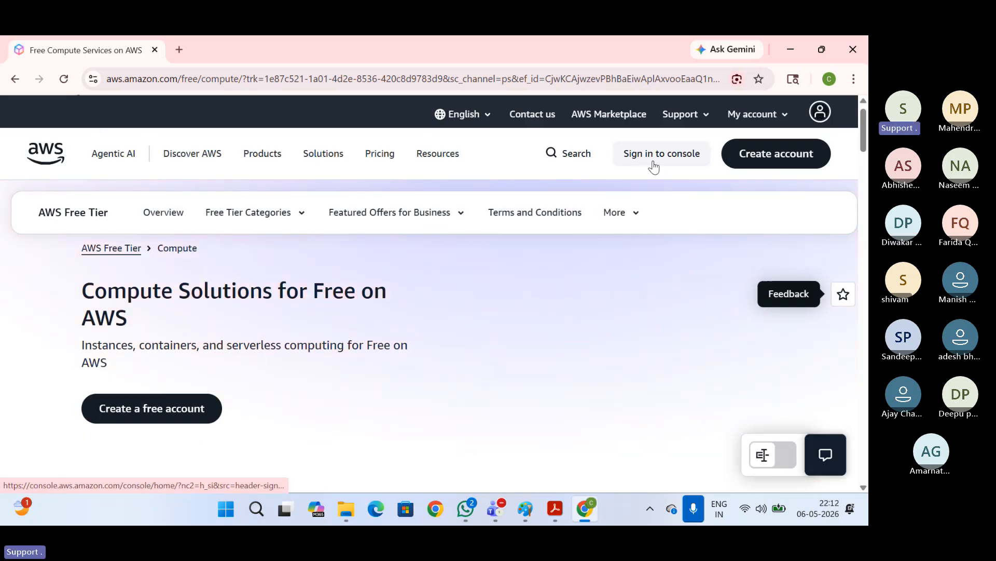
click(653, 165)
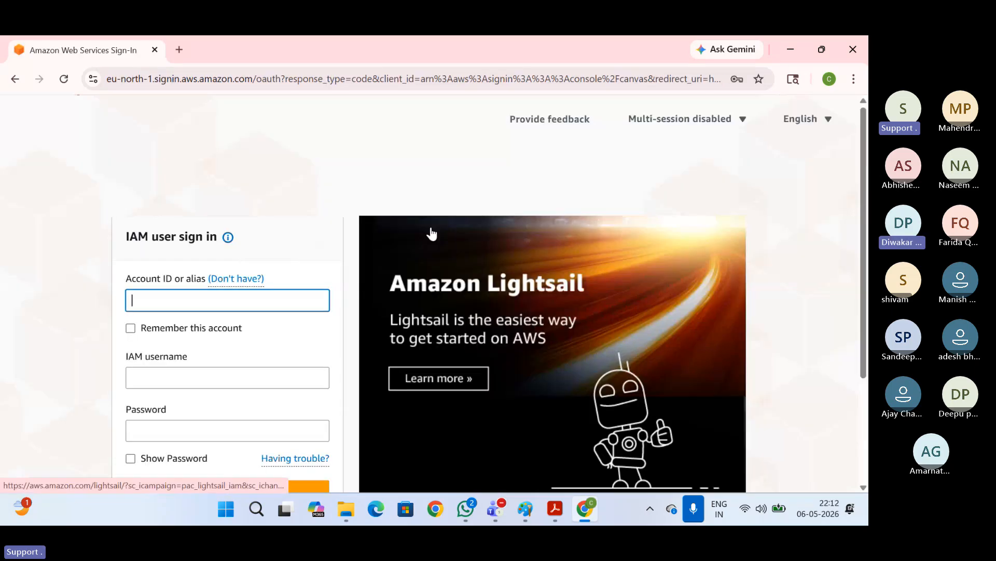
- Look over the sign-in form's fields and highlight the "IAM user sign in" heading to point it out
scroll(431, 232, down, 1)
scroll(431, 232, down, 1)
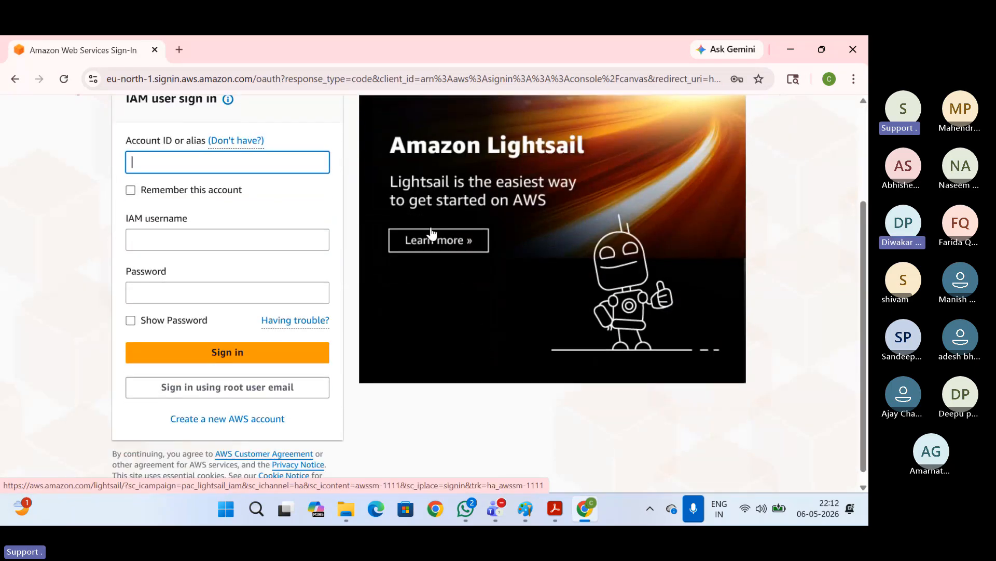
scroll(218, 241, up, 1)
drag(123, 153, 212, 163)
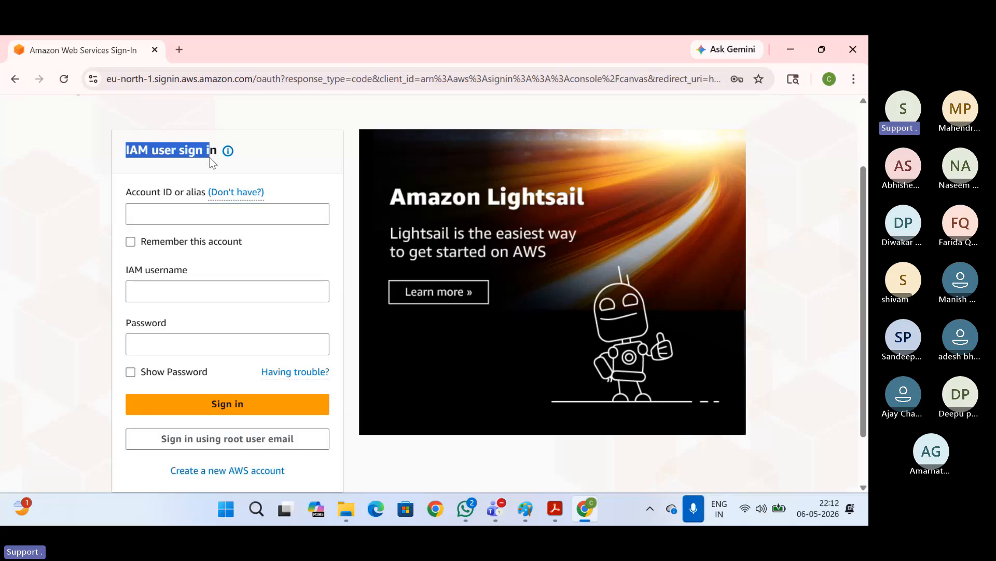
click(272, 150)
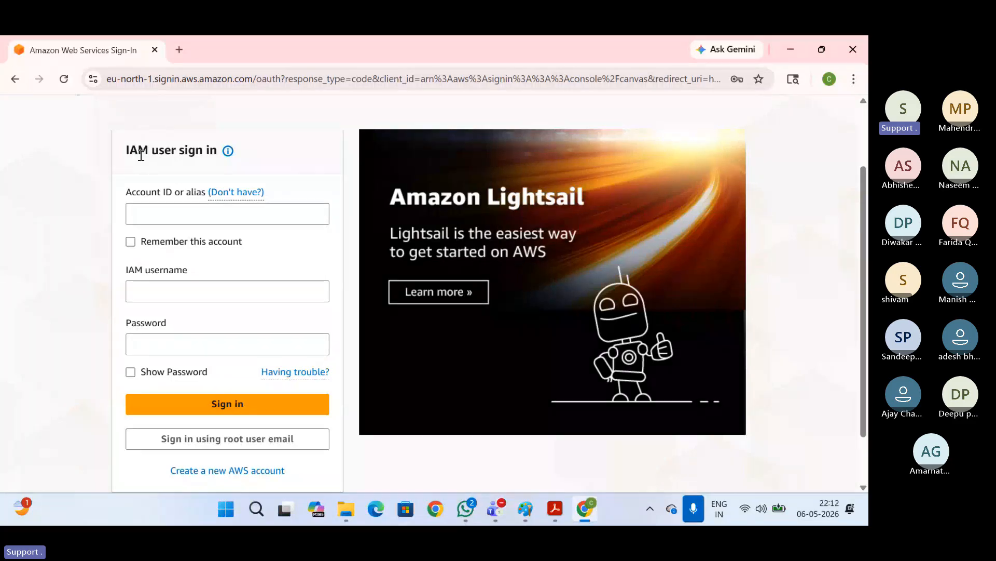
- Switch from the IAM user form to signing in with the root user email
scroll(184, 238, down, 1)
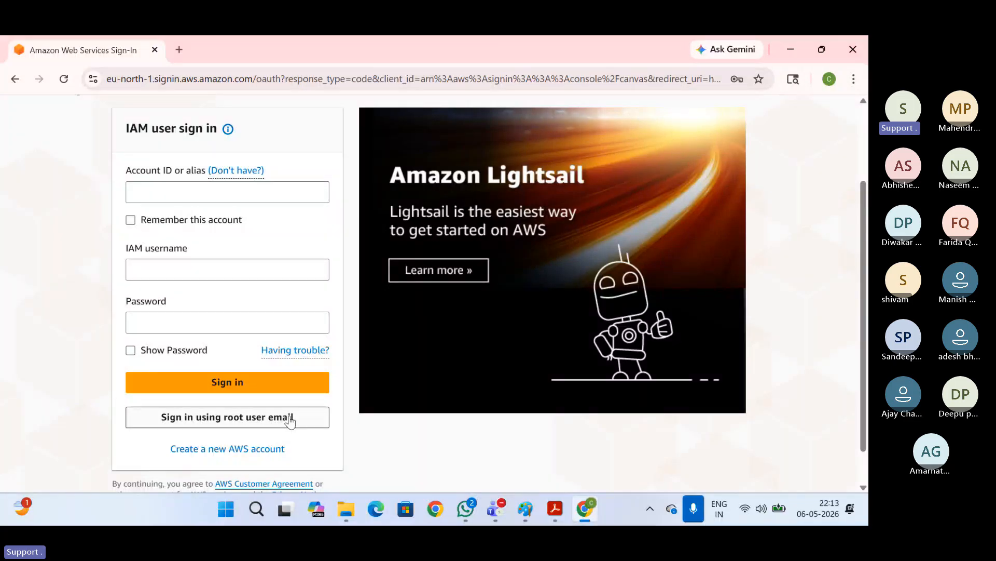
click(236, 418)
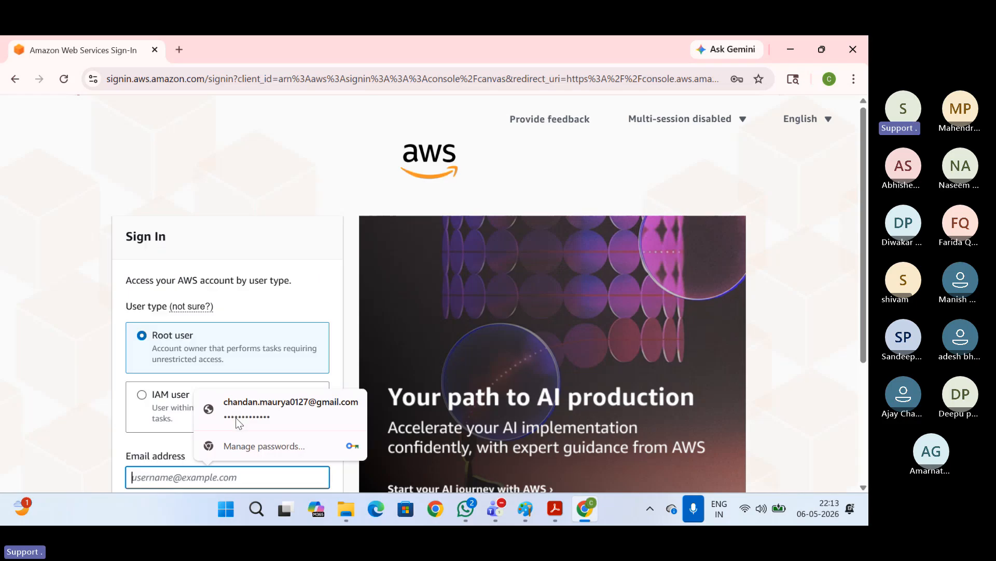
- Fill in the root user's email from the saved login, entering the Windows security PIN, and continue to the password page
scroll(415, 308, down, 1)
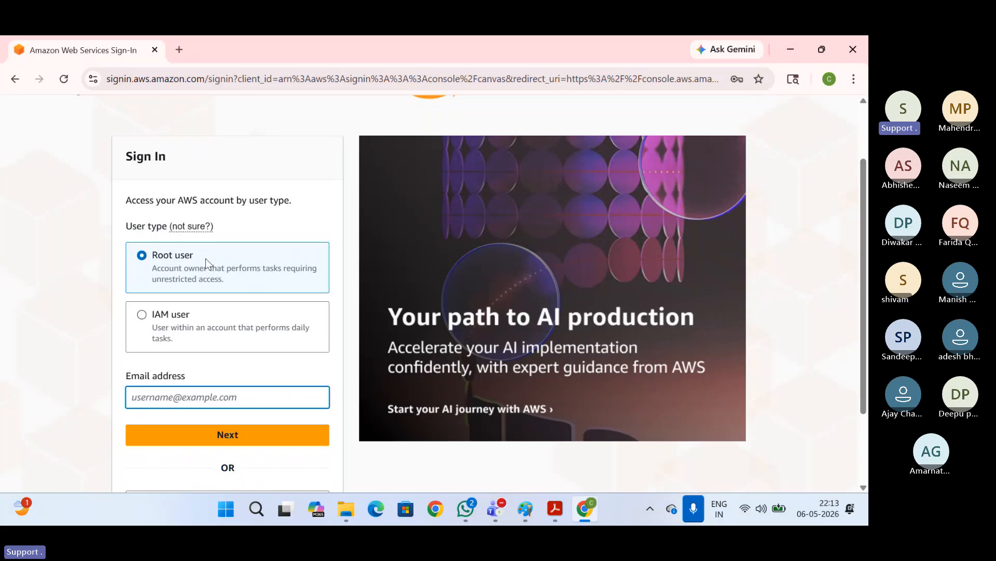
scroll(205, 259, down, 1)
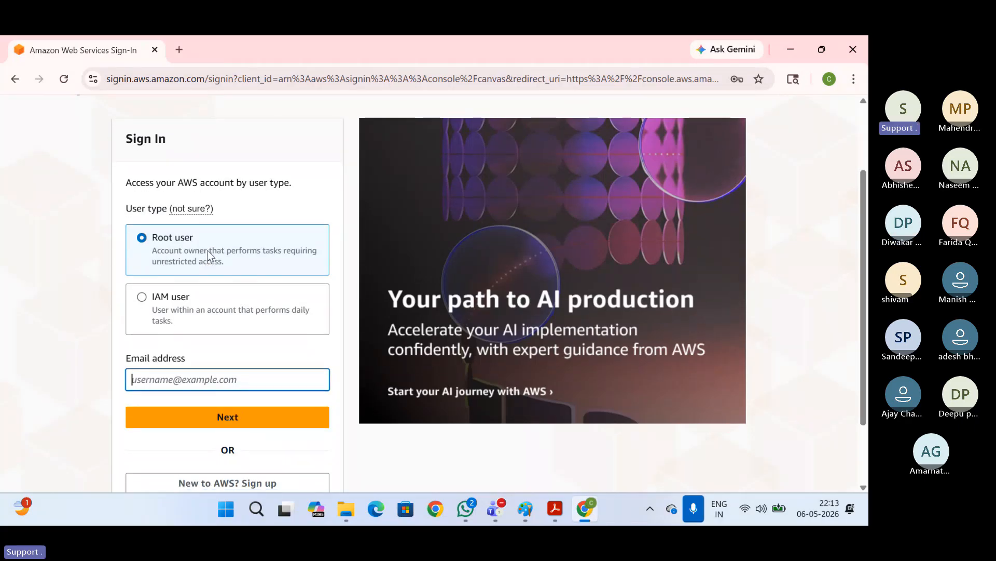
click(192, 381)
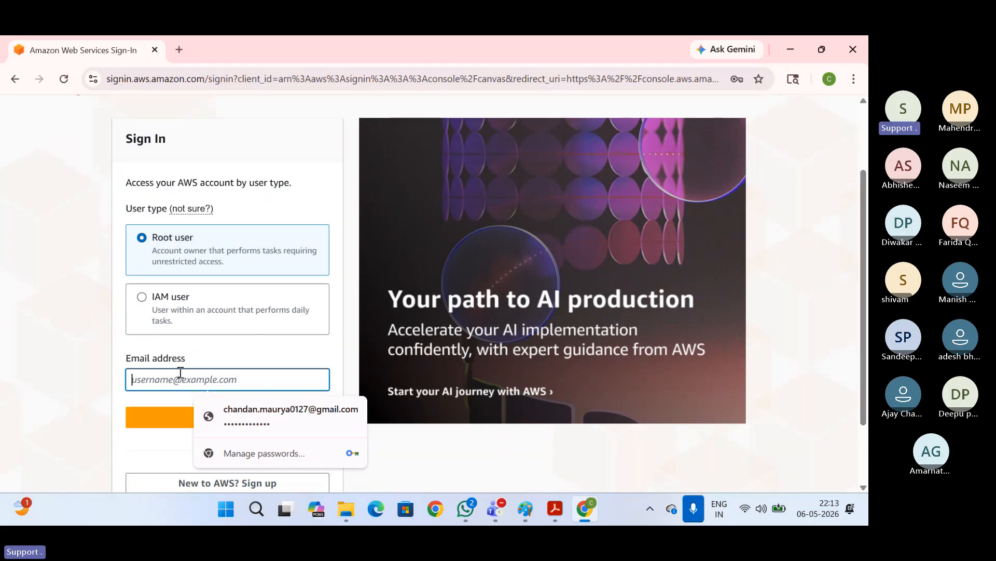
click(257, 411)
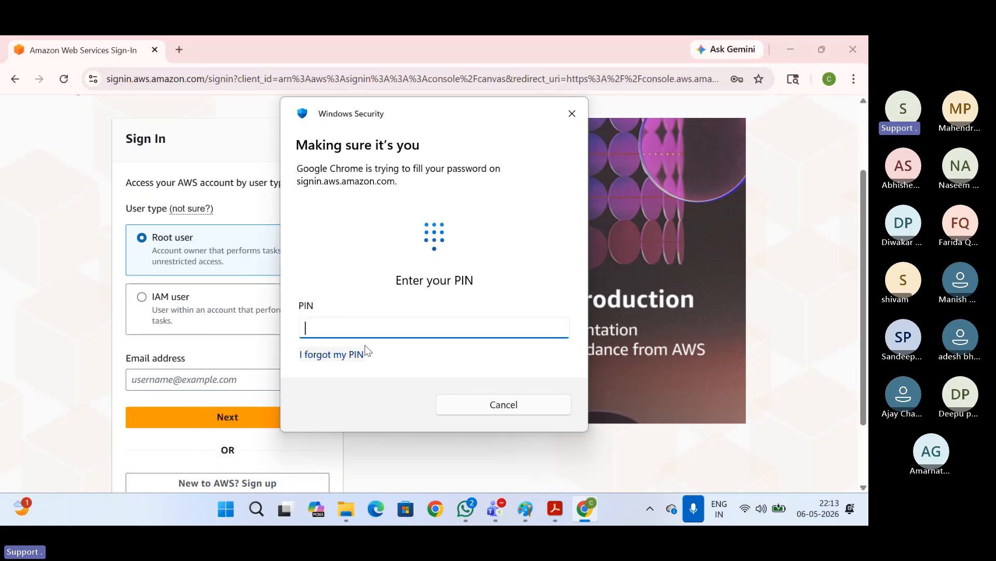
text(****)
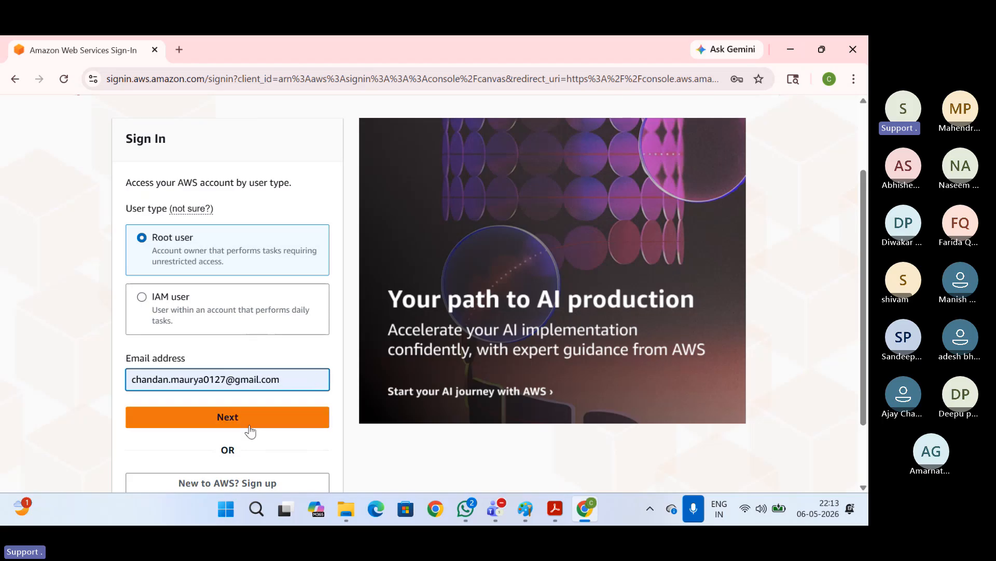
click(249, 429)
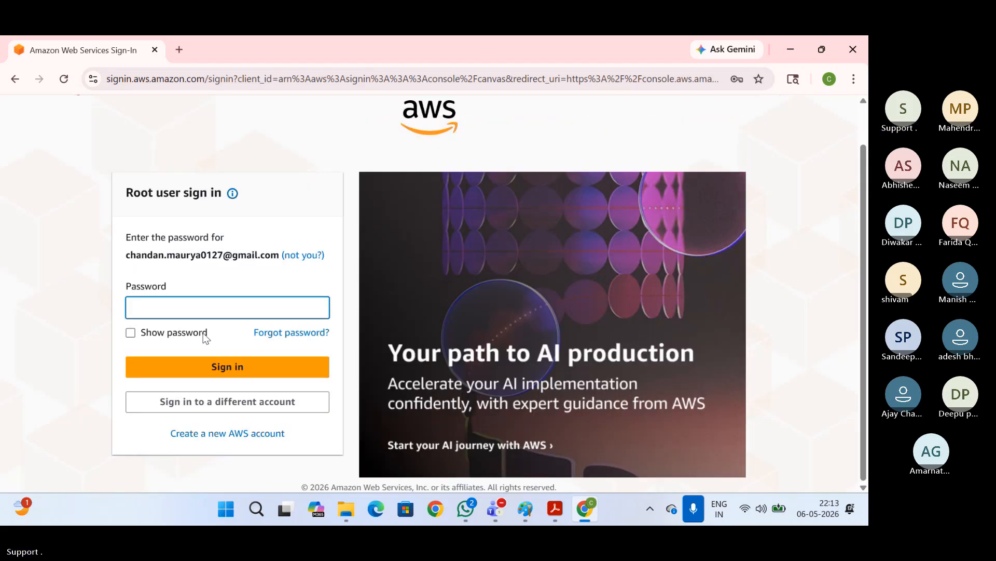
- Fill in the root account's saved password and submit it
click(188, 311)
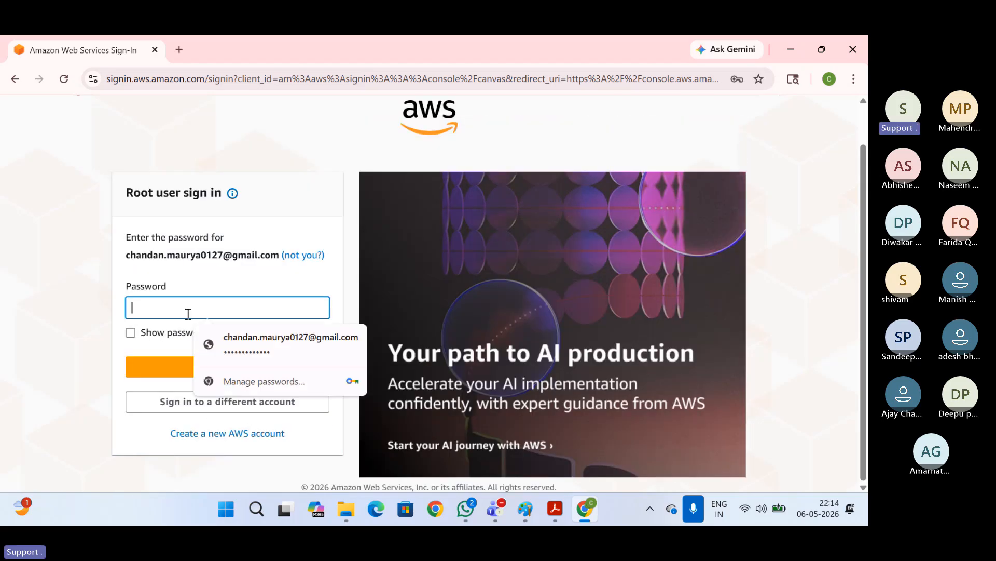
click(210, 342)
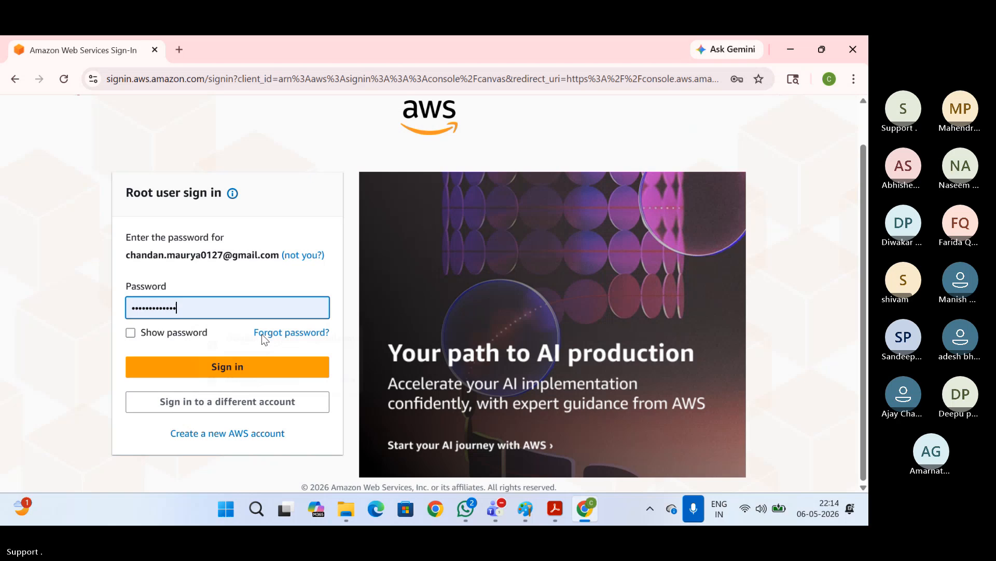
click(236, 368)
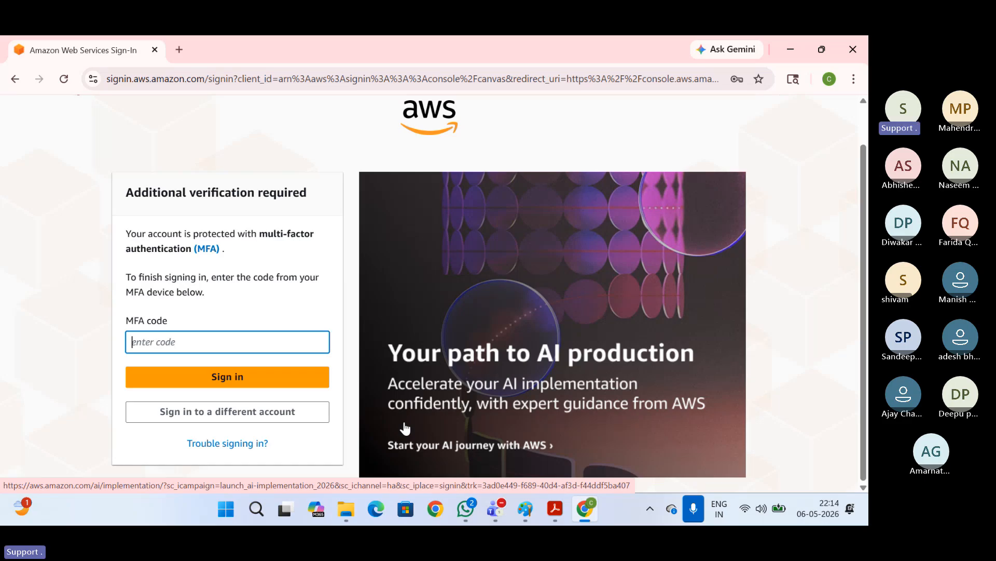
- Enter the MFA code from the device and finish signing in as root user
click(245, 377)
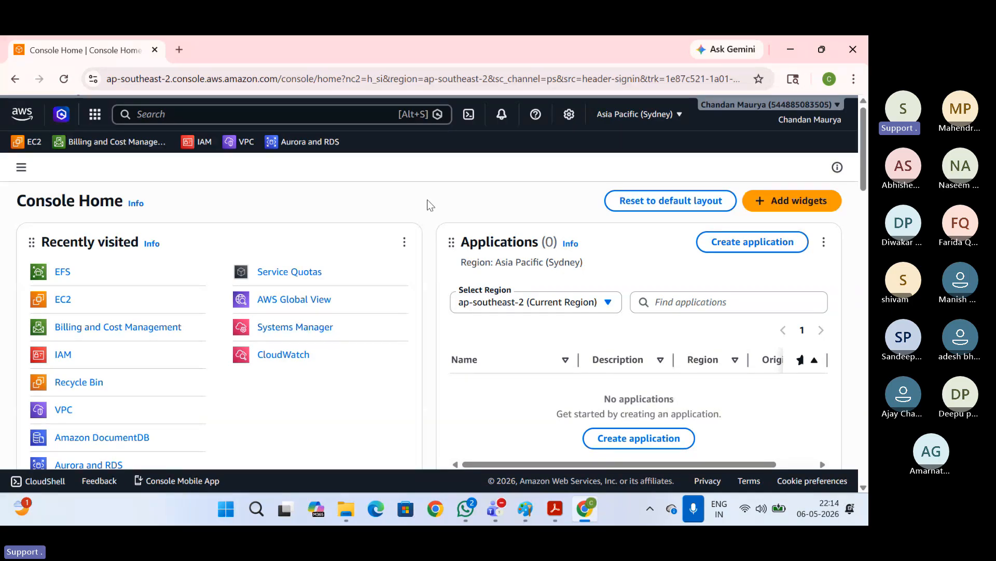
- Look over Console Home, bring up the Paint diagram of the root user and return to the AWS console
scroll(428, 205, down, 1)
scroll(429, 204, up, 1)
click(525, 508)
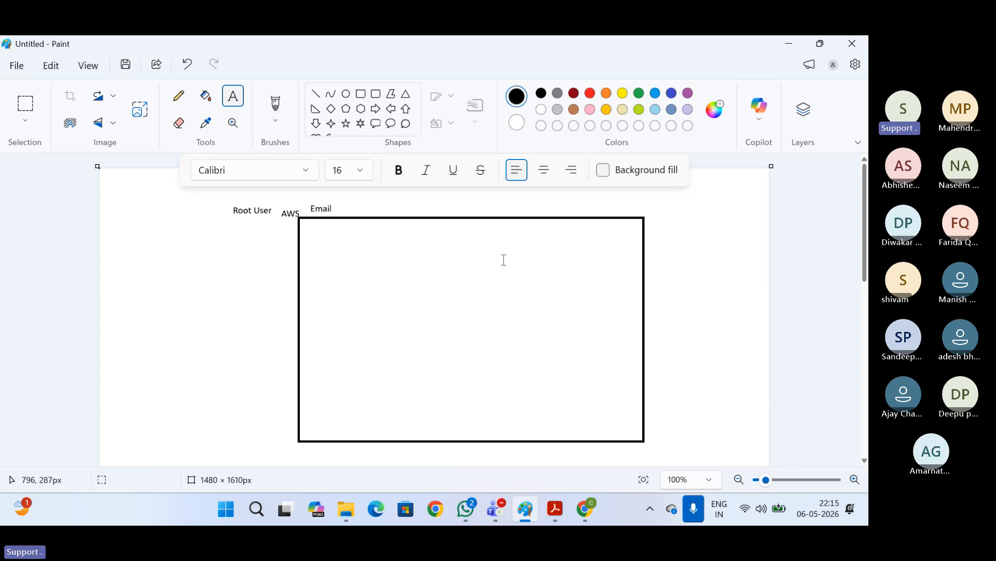
click(793, 43)
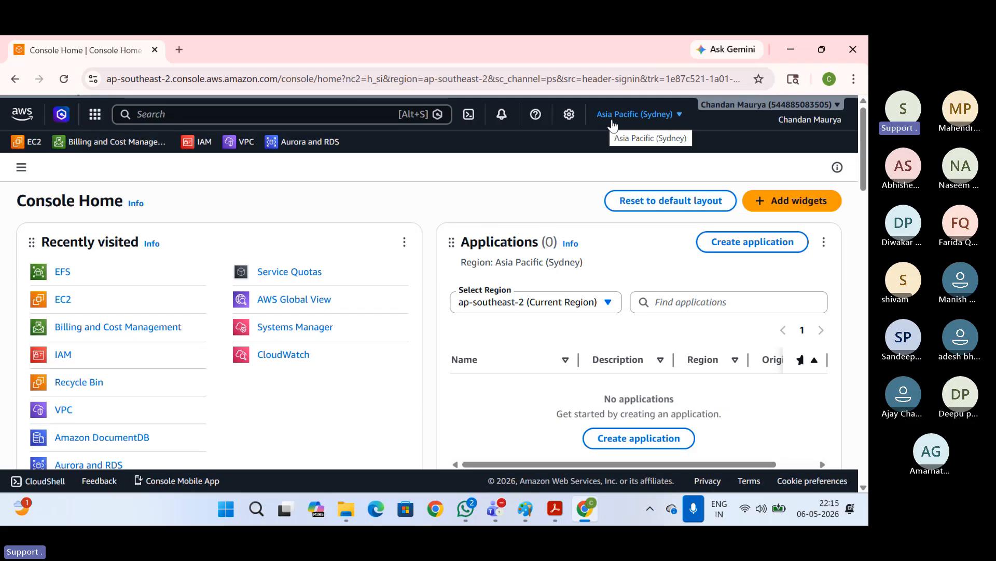
- Switch the console's region to Asia Pacific (Mumbai), ap-south-1, and look over Console Home
click(648, 120)
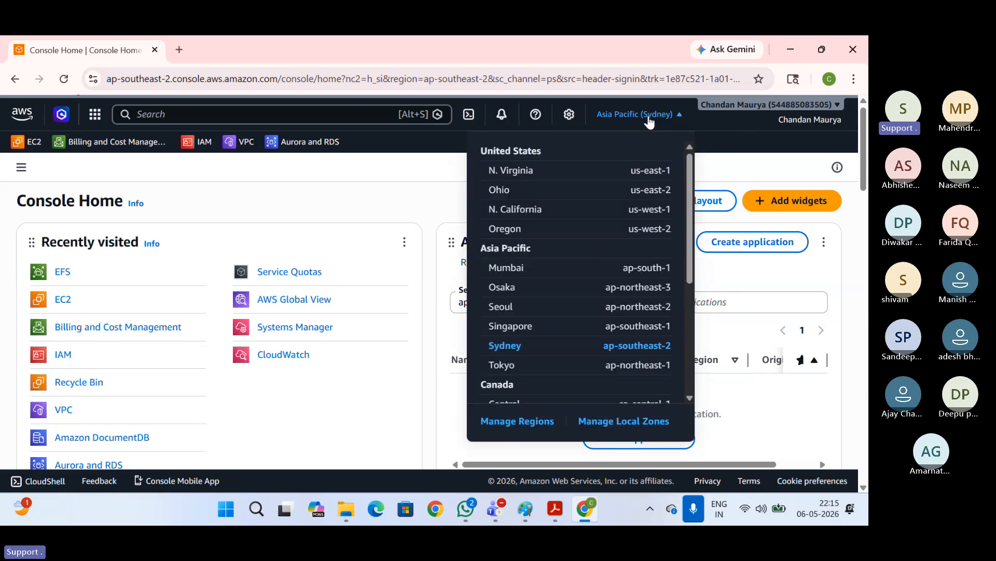
click(518, 268)
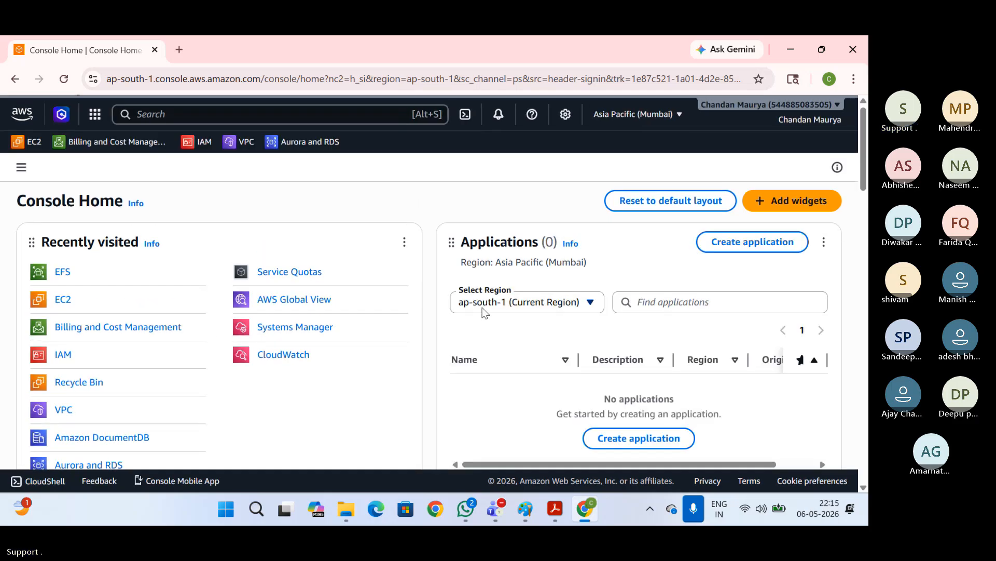
scroll(485, 312, up, 1)
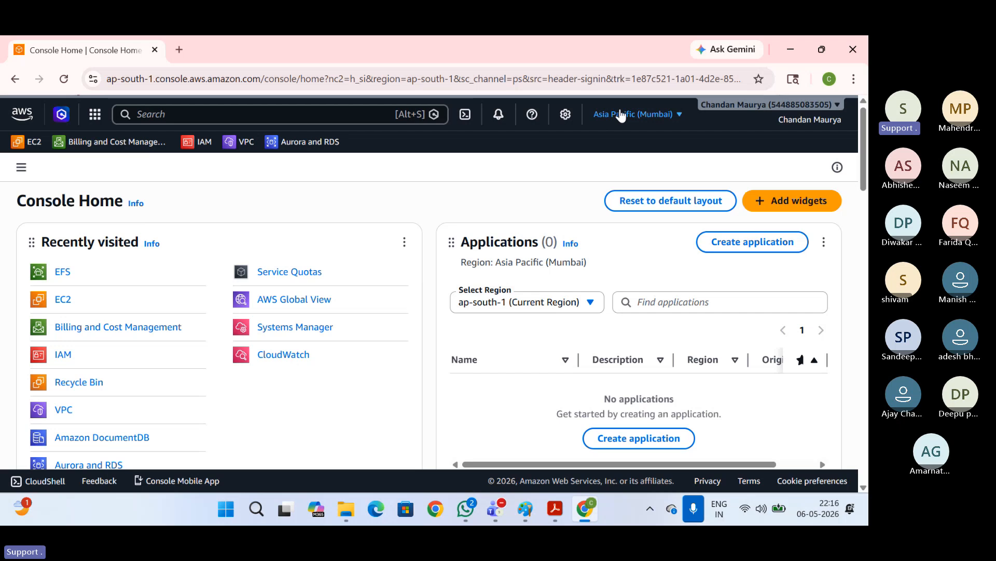
scroll(407, 227, down, 1)
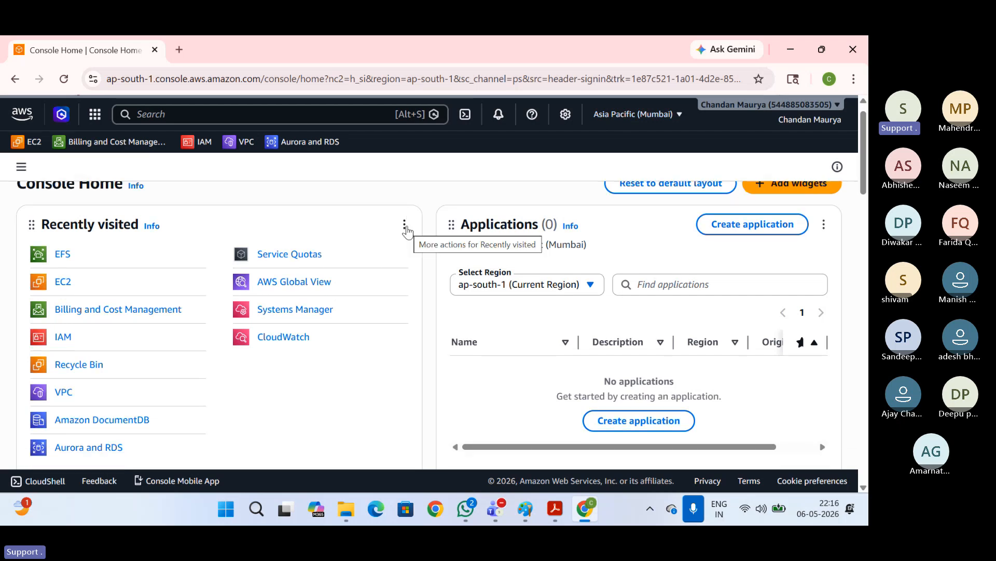
scroll(408, 230, up, 1)
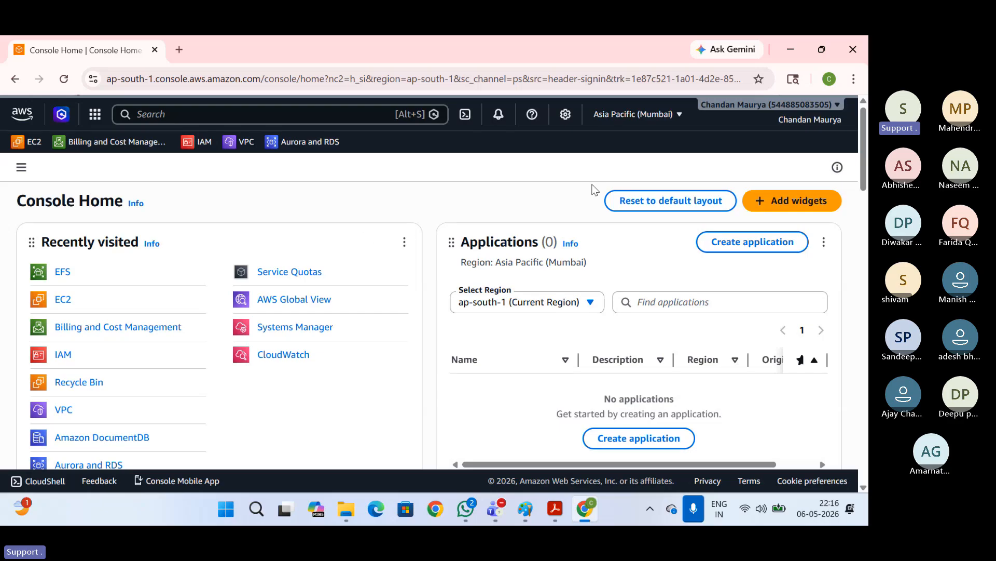
- Review the console's list of available regions from the United States to South America, keeping Mumbai as the current region
click(678, 118)
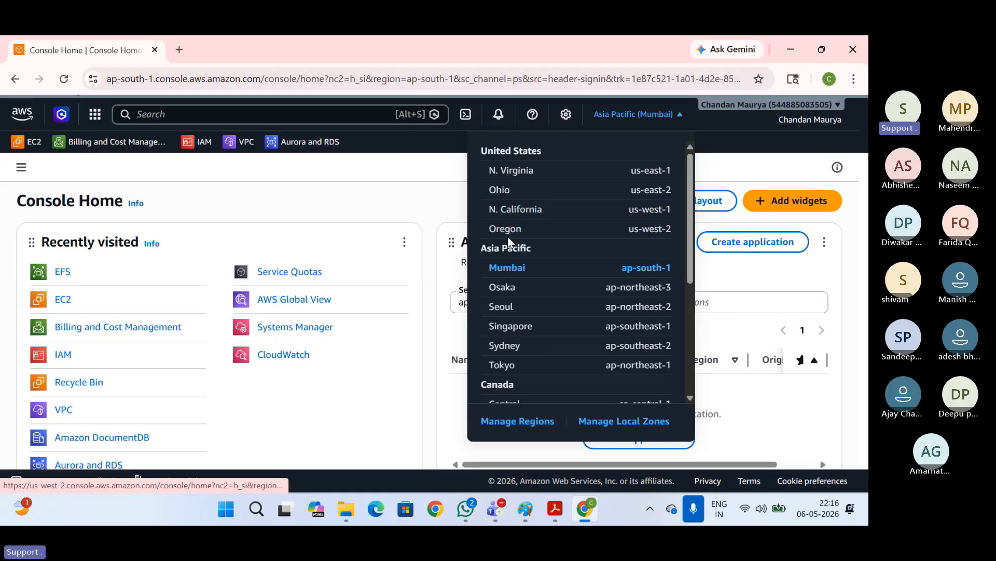
scroll(528, 251, down, 1)
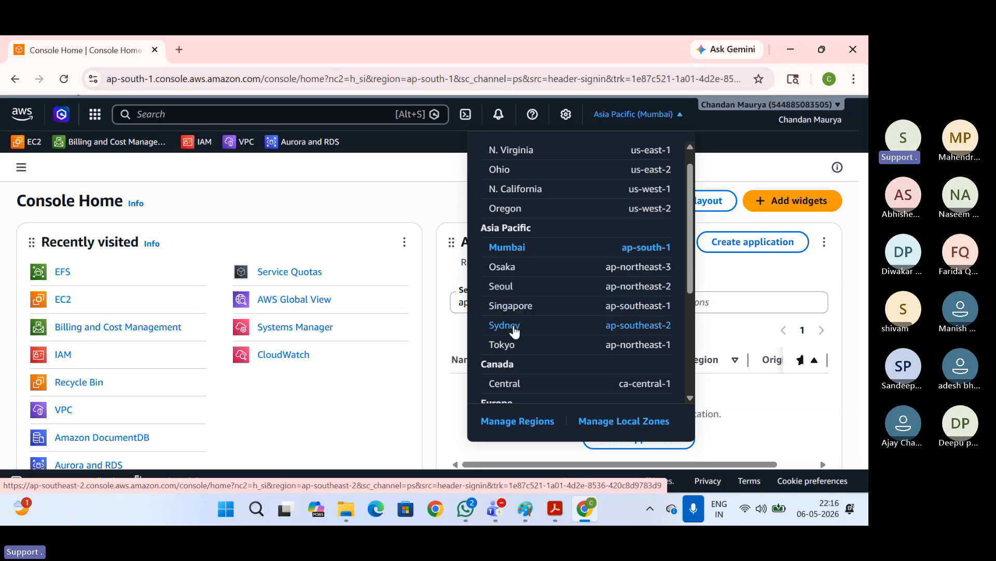
scroll(513, 327, down, 2)
scroll(514, 330, down, 2)
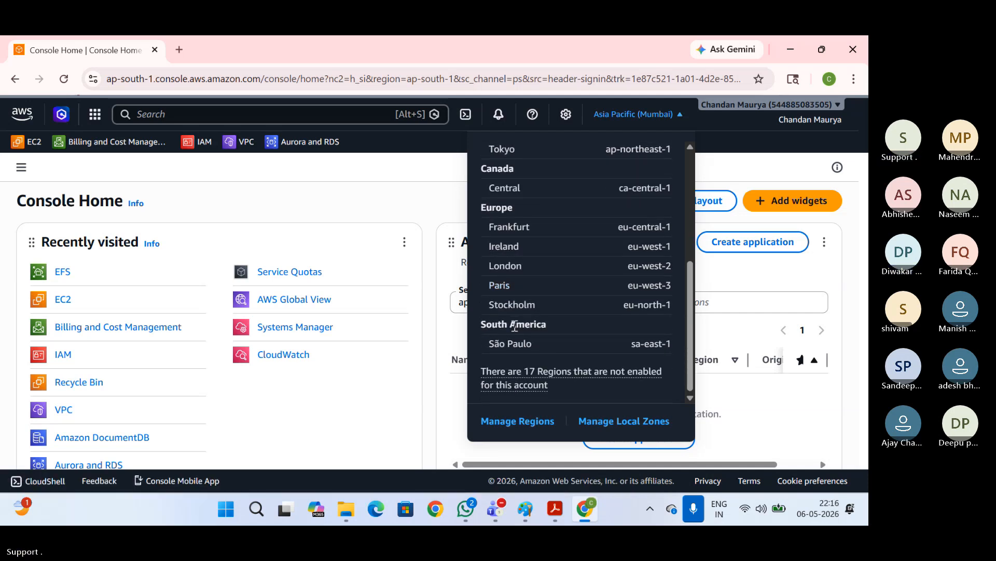
click(471, 141)
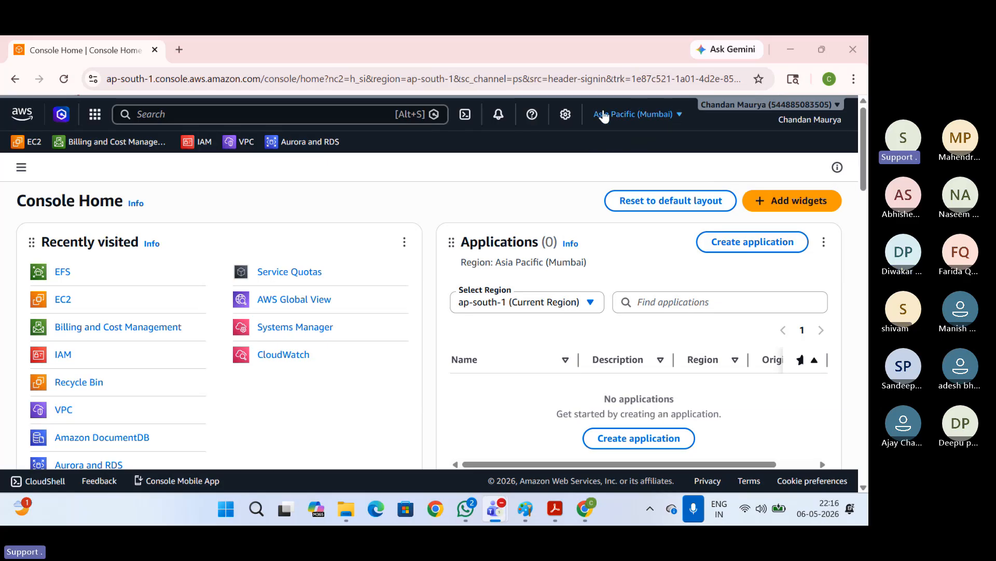
click(651, 122)
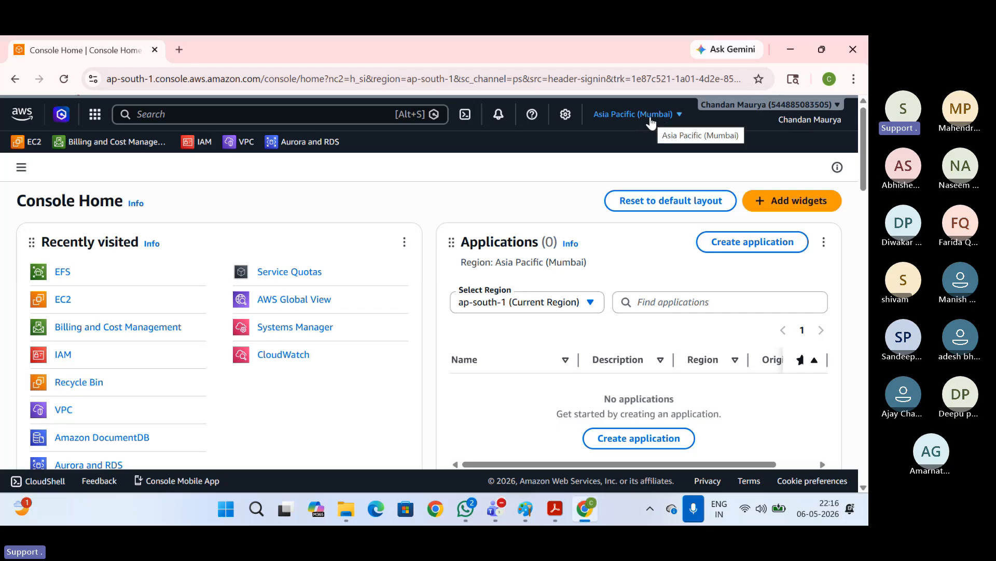
click(651, 122)
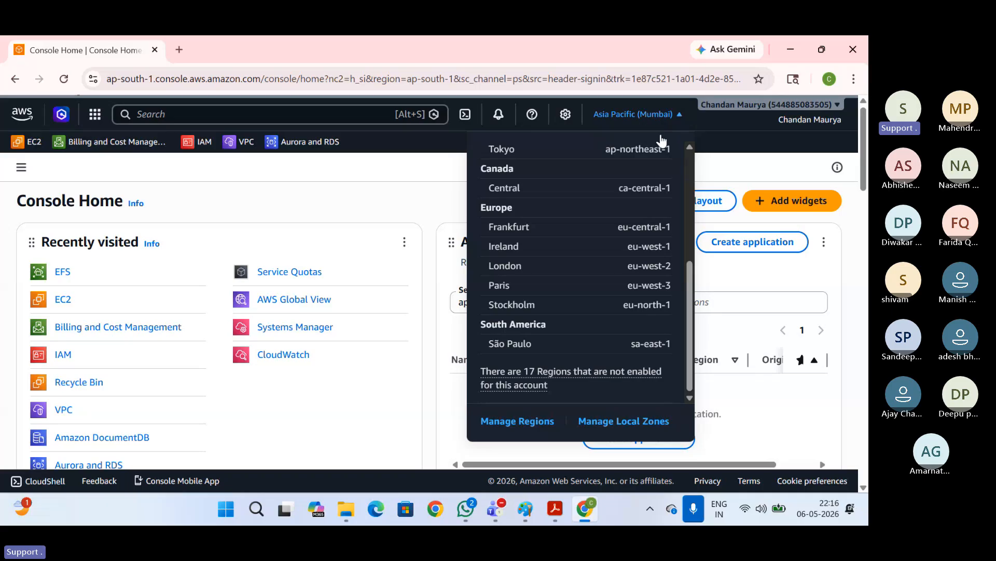
scroll(589, 245, up, 4)
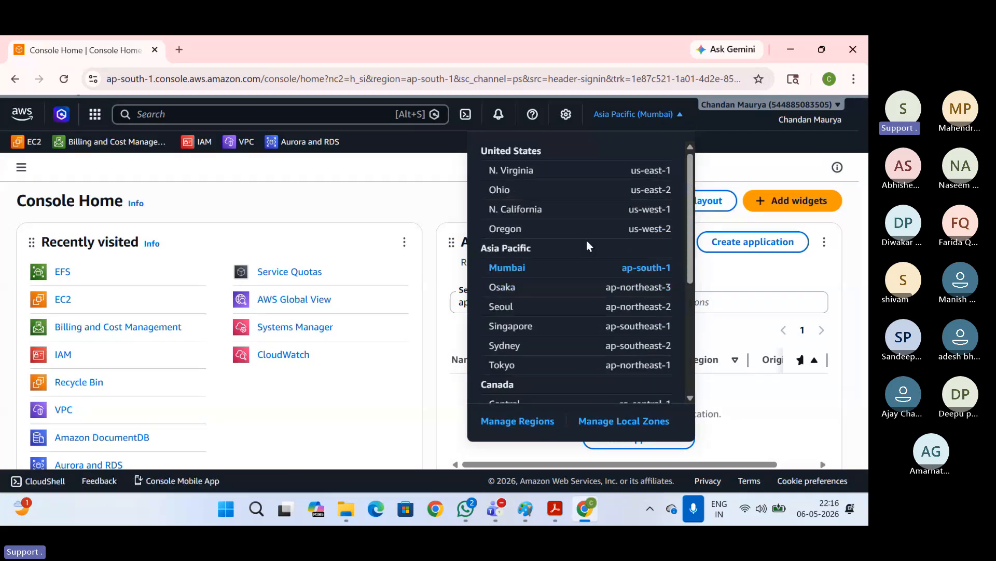
click(410, 154)
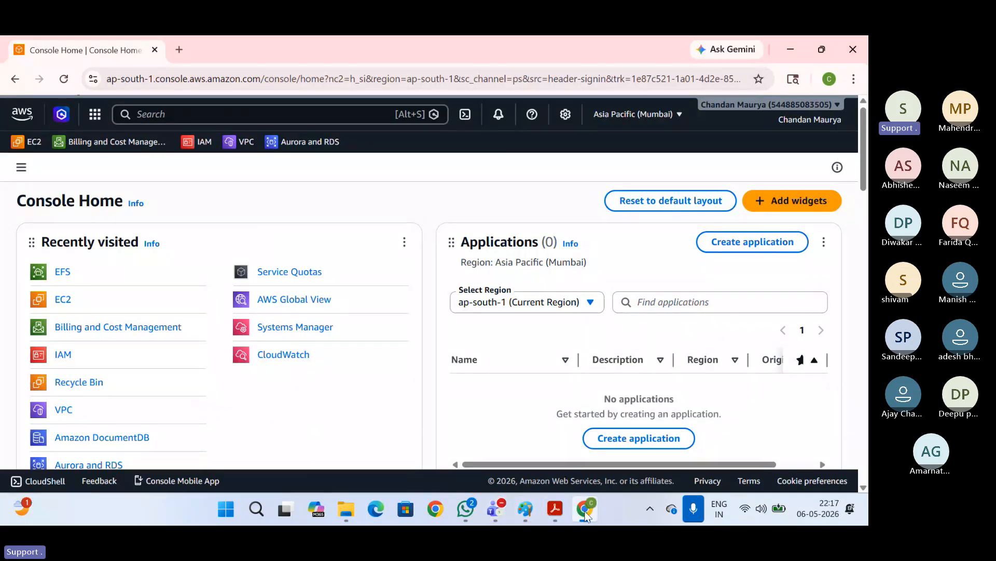
- Switch to the PDF notes in Acrobat, select "IAM User" in the title to point it out, and return to the AWS console
mouse_move(584, 511)
click(565, 444)
click(554, 510)
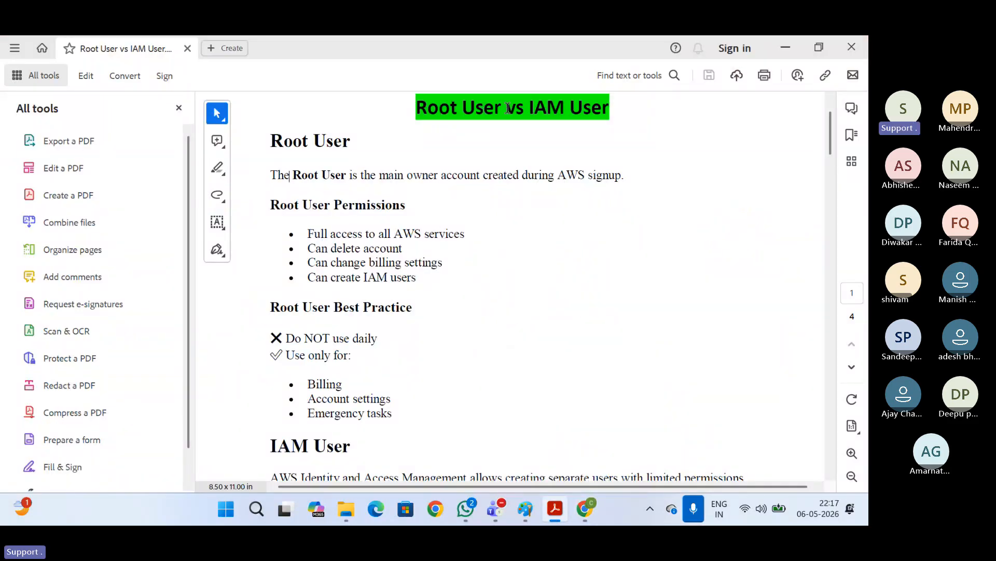
drag(525, 109, 608, 111)
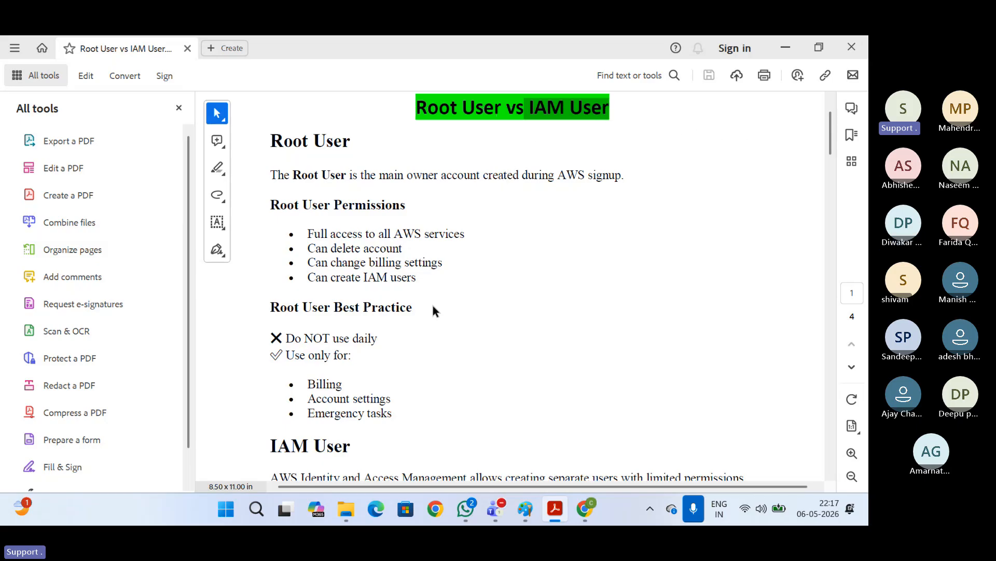
key(alt+Tab)
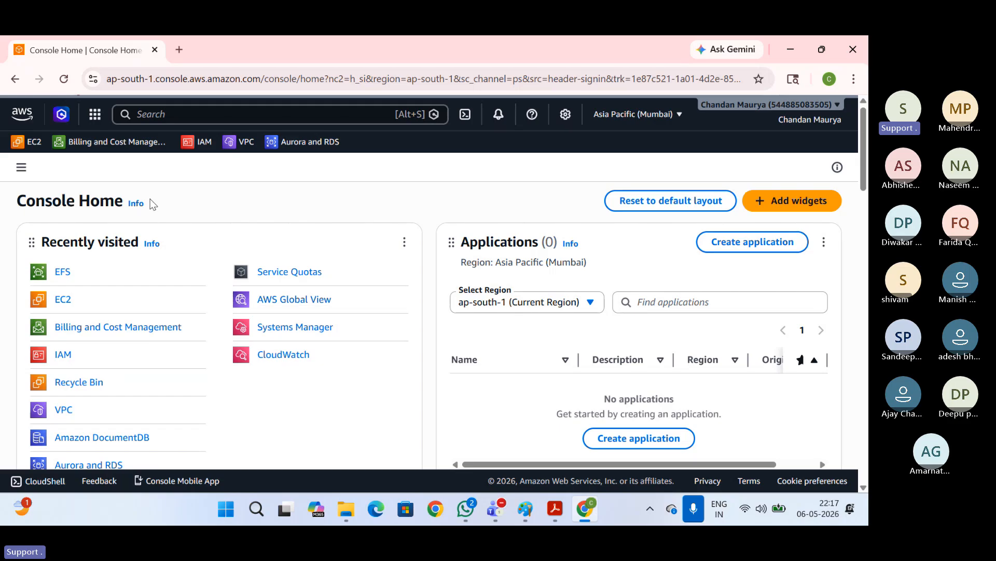
- Search the AWS console's services for "IAM"
click(166, 115)
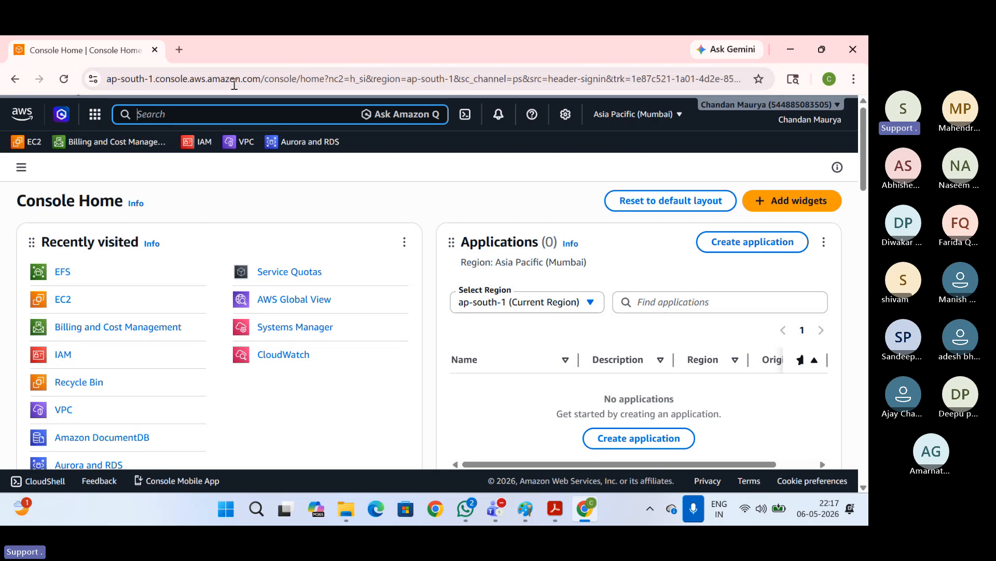
click(462, 140)
scroll(158, 265, down, 1)
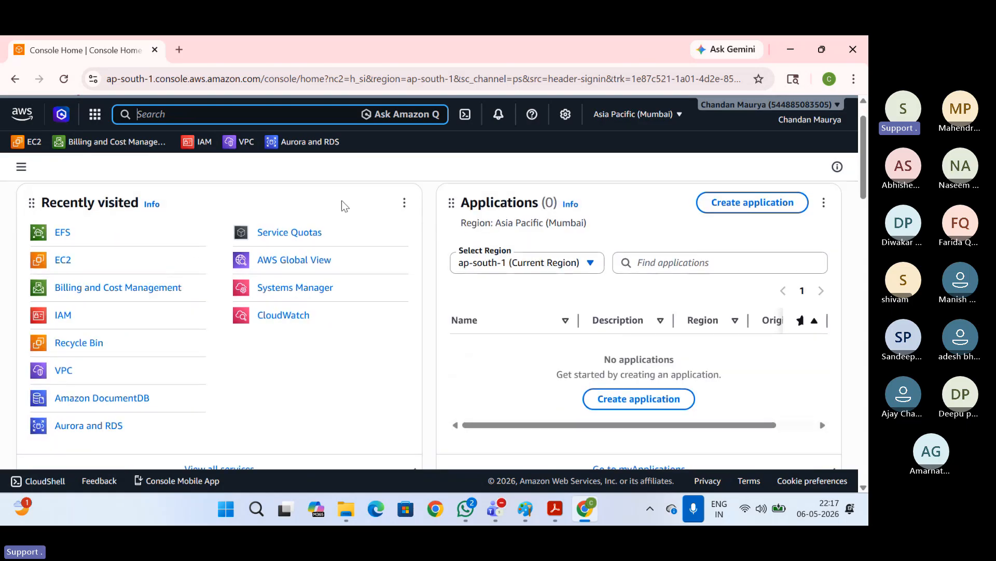
click(485, 133)
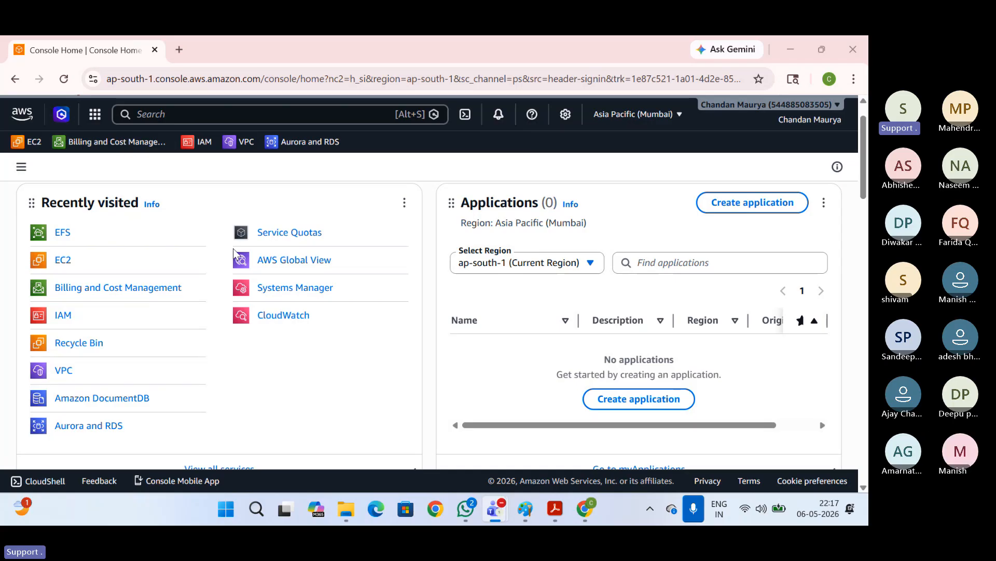
click(99, 276)
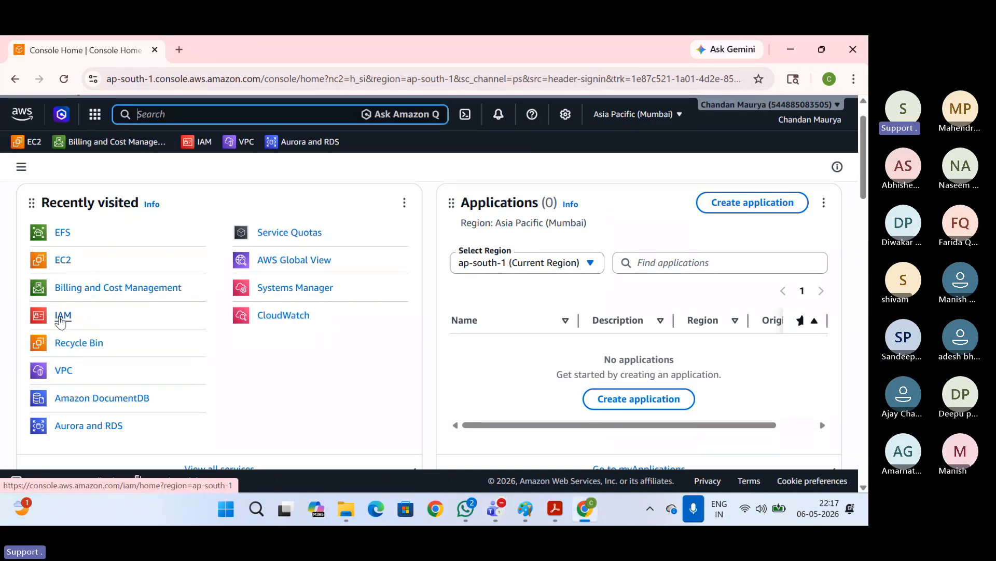
scroll(173, 195, up, 1)
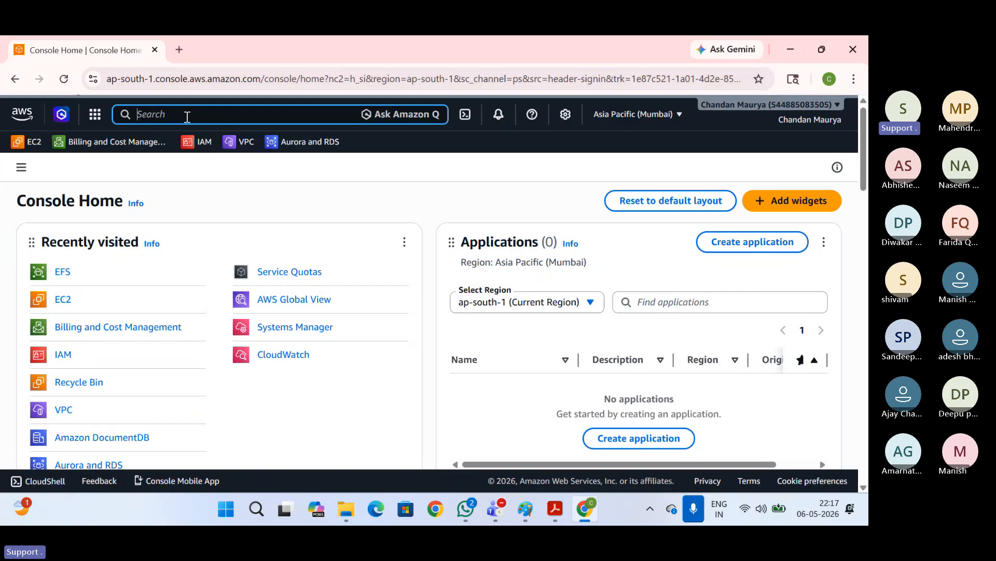
text(I)
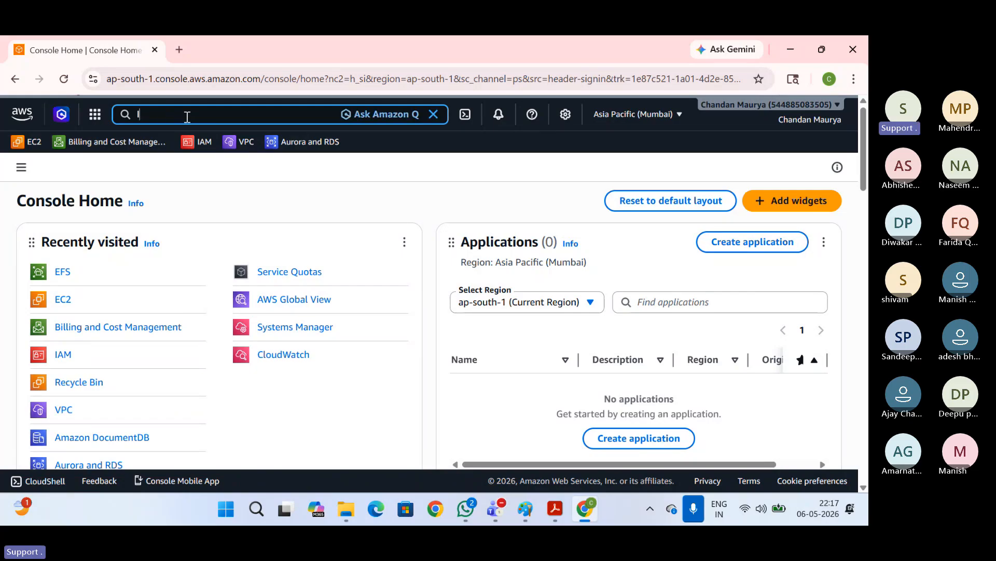
text(AM)
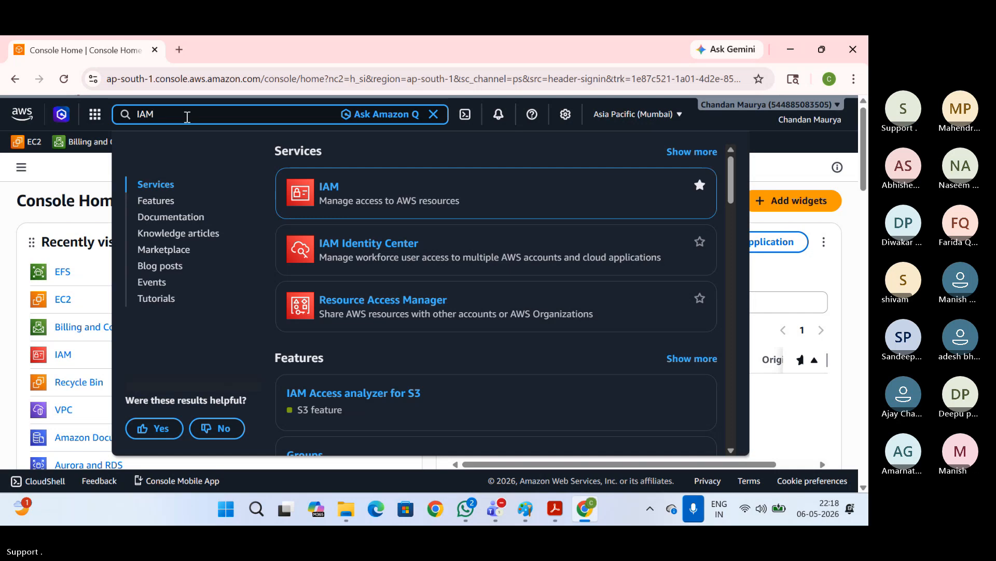
- Open the IAM service from the search results
click(341, 188)
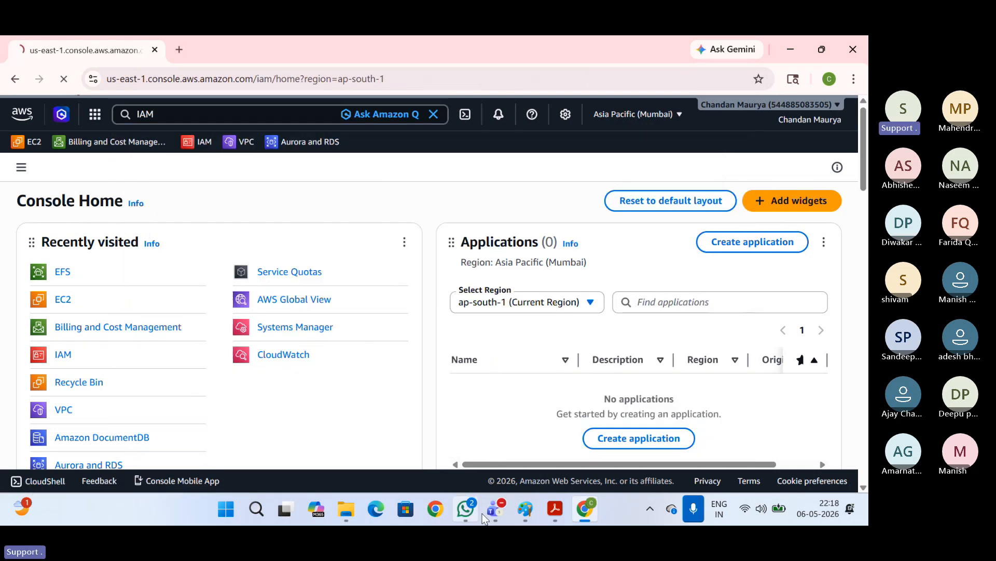
- Switch to the AWS Free Classes meeting in Teams, mute and unmute the microphone, and return to the AWS console
mouse_move(498, 510)
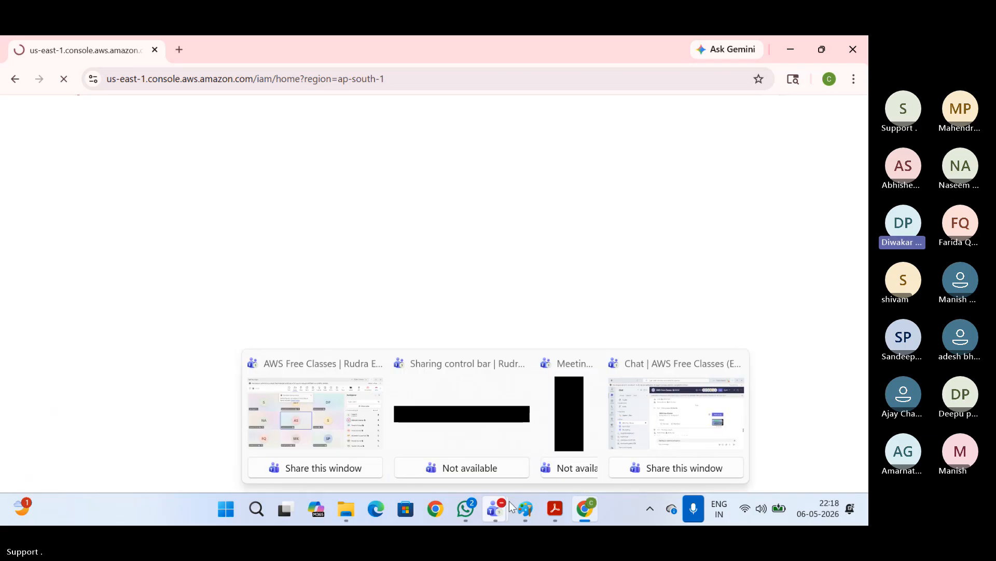
click(342, 421)
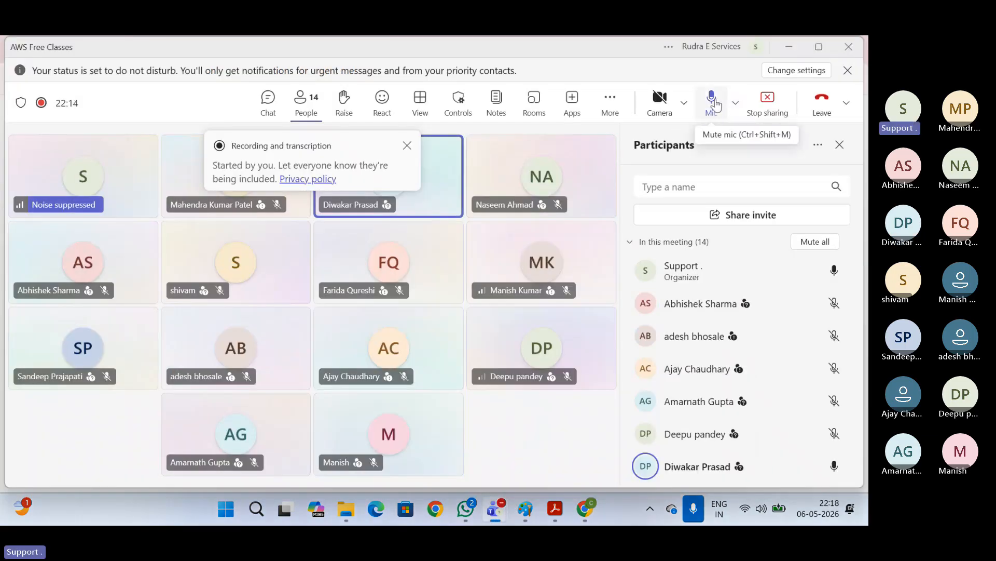
click(717, 103)
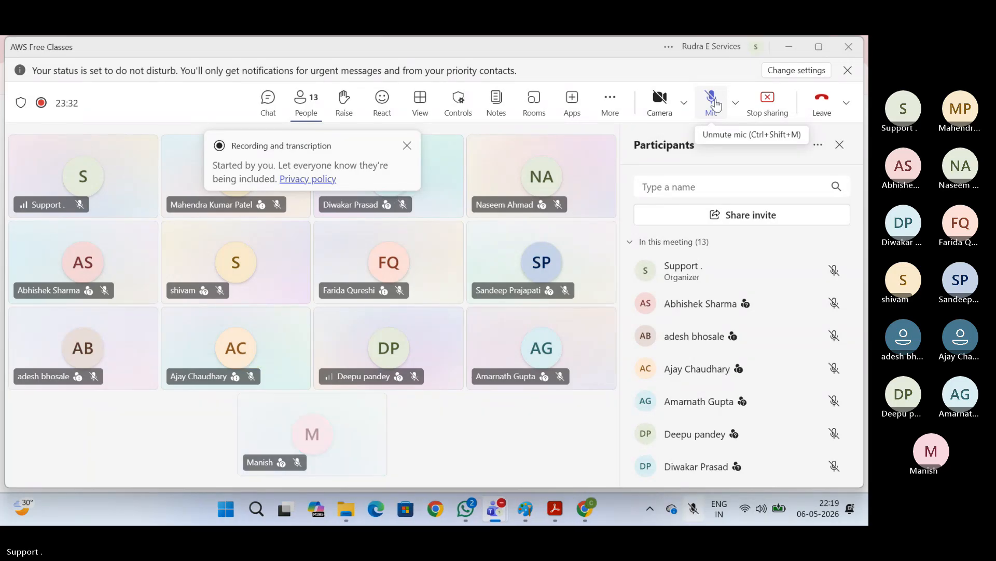
click(716, 104)
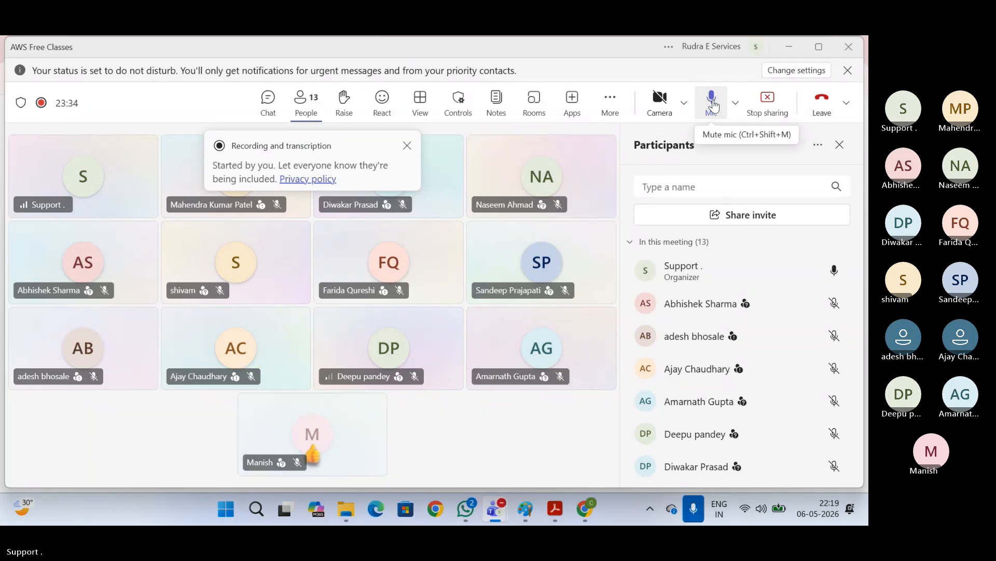
click(790, 47)
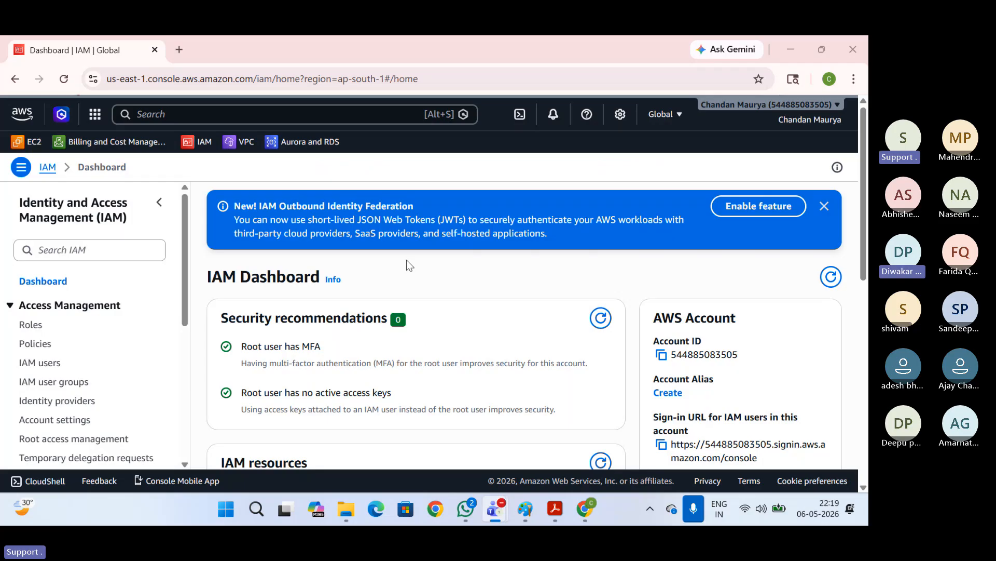
- Dismiss the IAM Outbound Identity Federation banner and look over the IAM Dashboard's security recommendations and resources
click(831, 207)
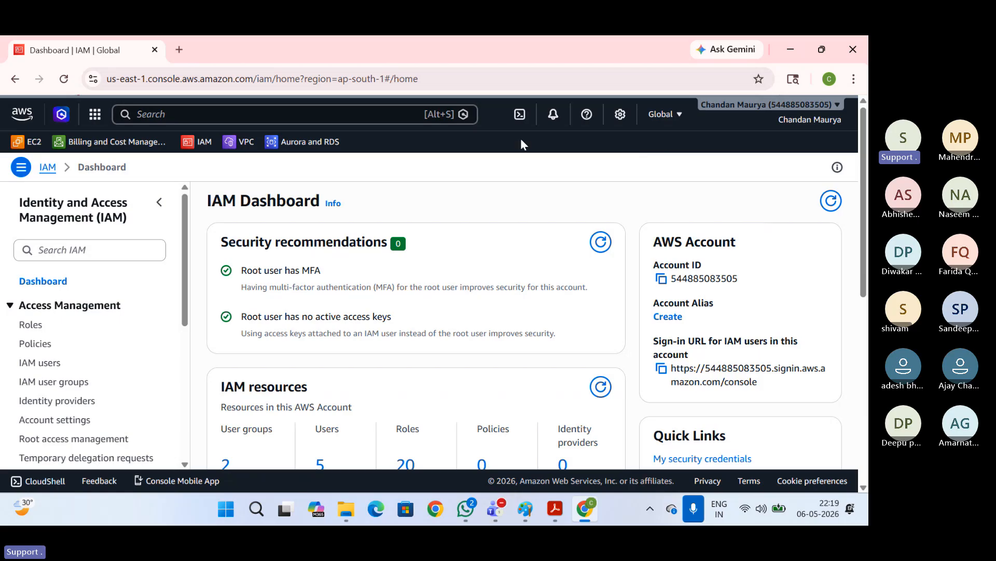
click(486, 138)
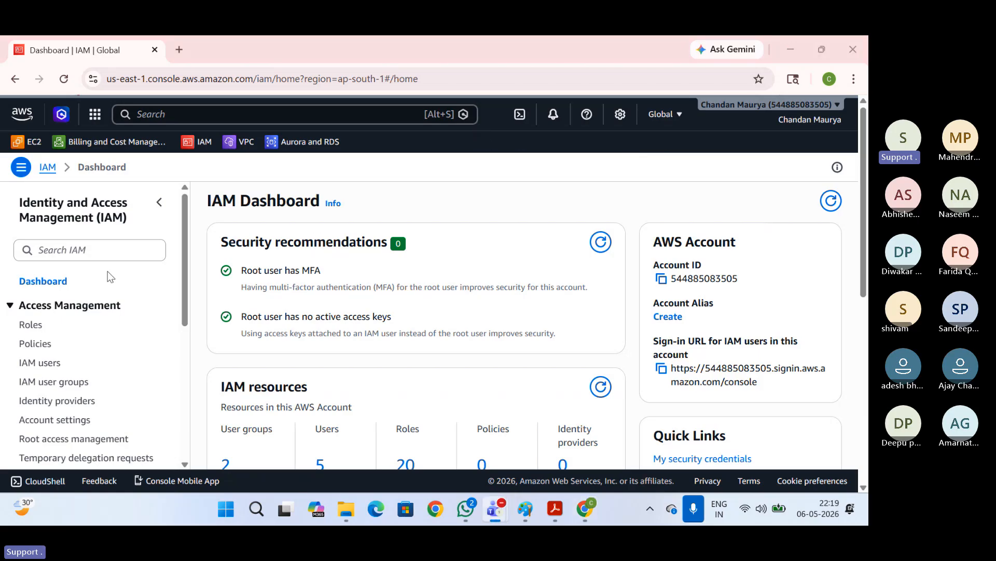
scroll(313, 259, down, 1)
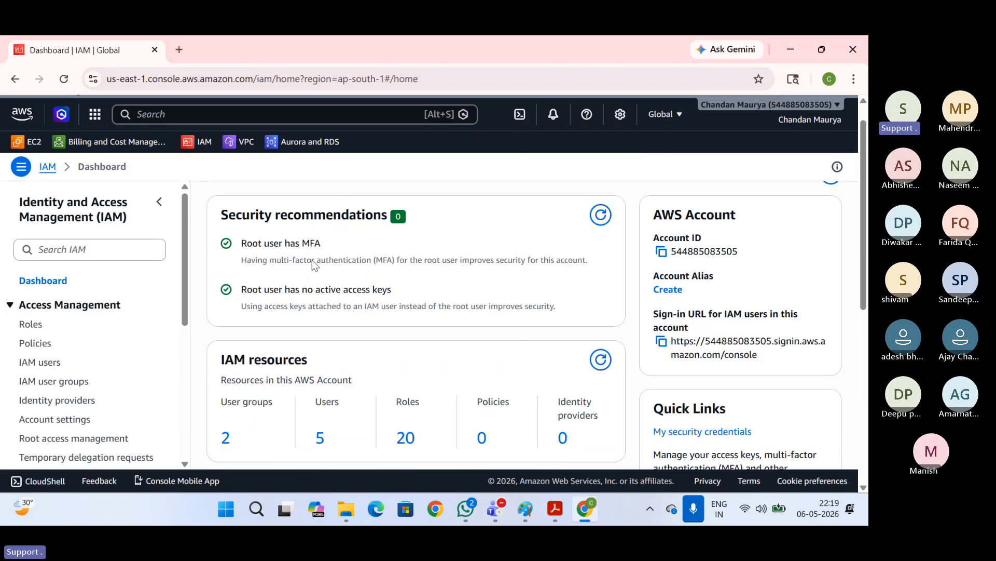
scroll(313, 259, up, 1)
click(565, 149)
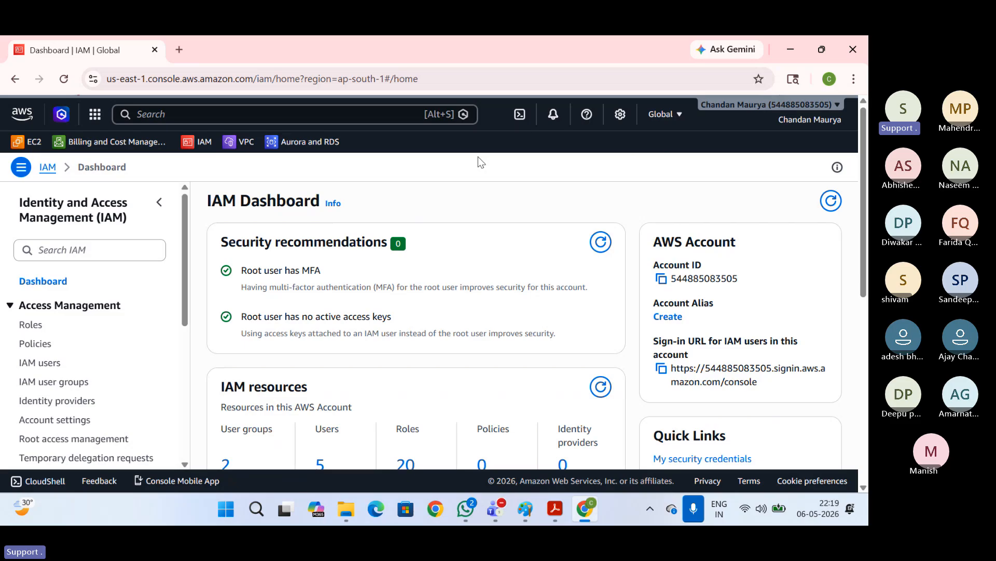
scroll(478, 158, down, 2)
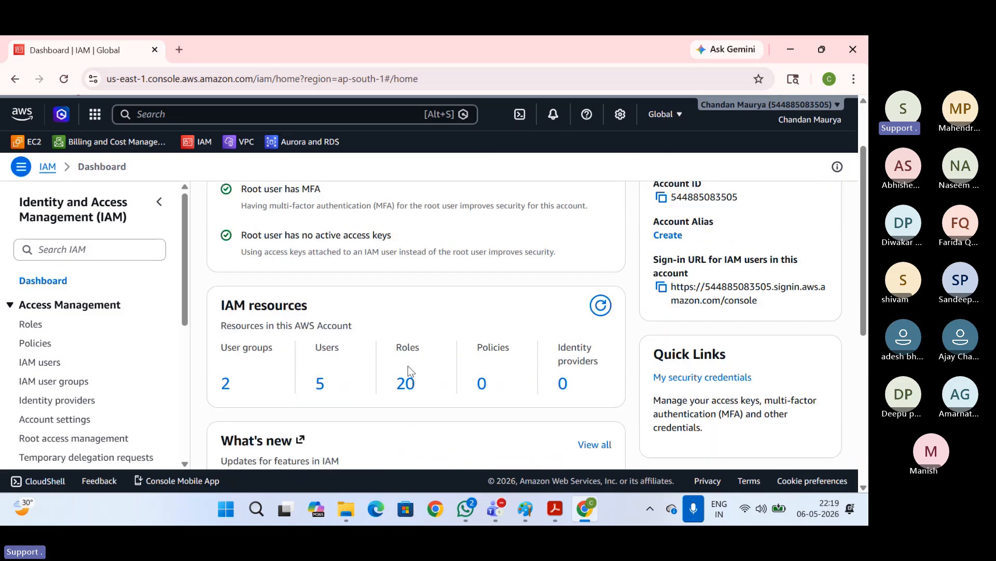
scroll(409, 365, down, 1)
scroll(356, 299, up, 3)
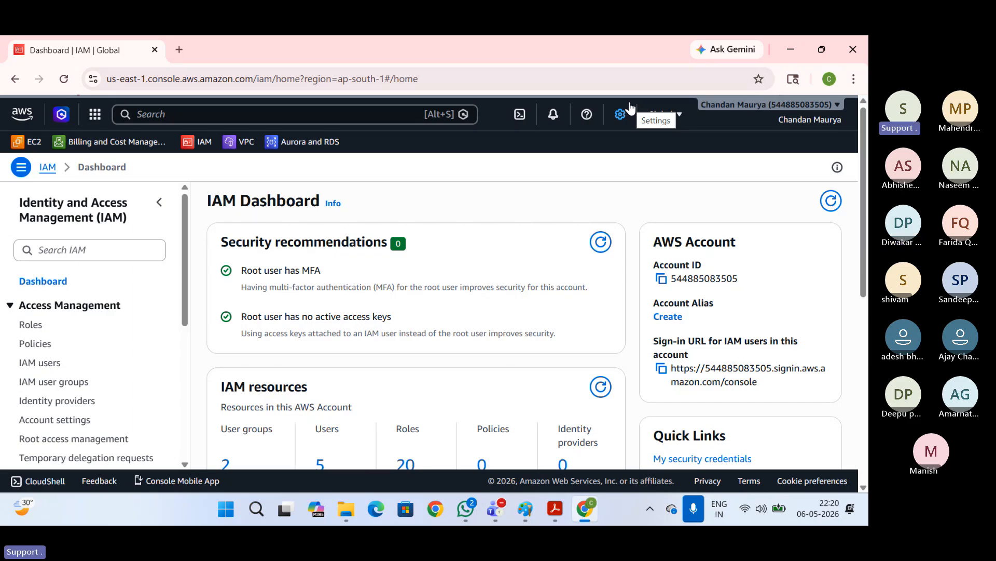
click(492, 140)
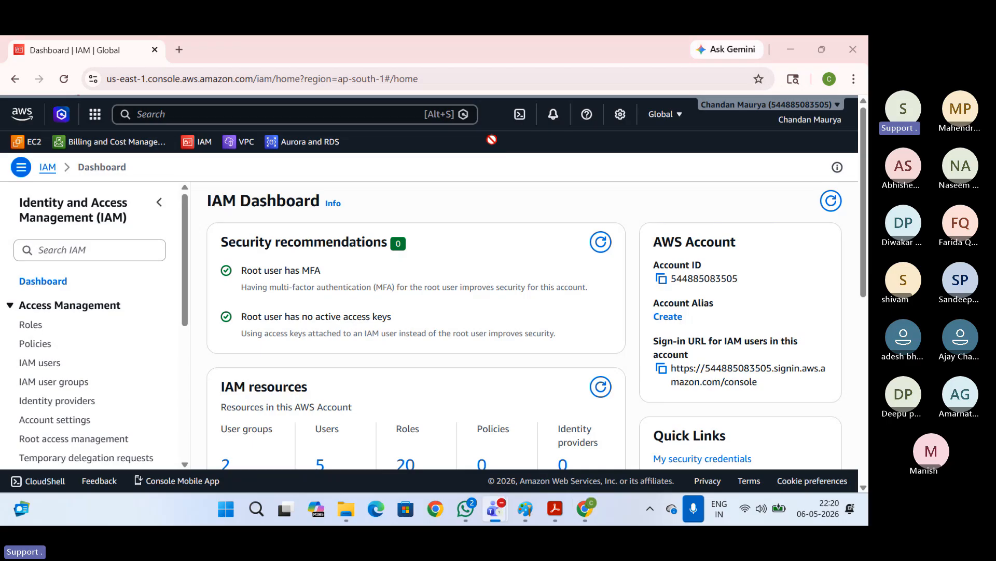
click(517, 217)
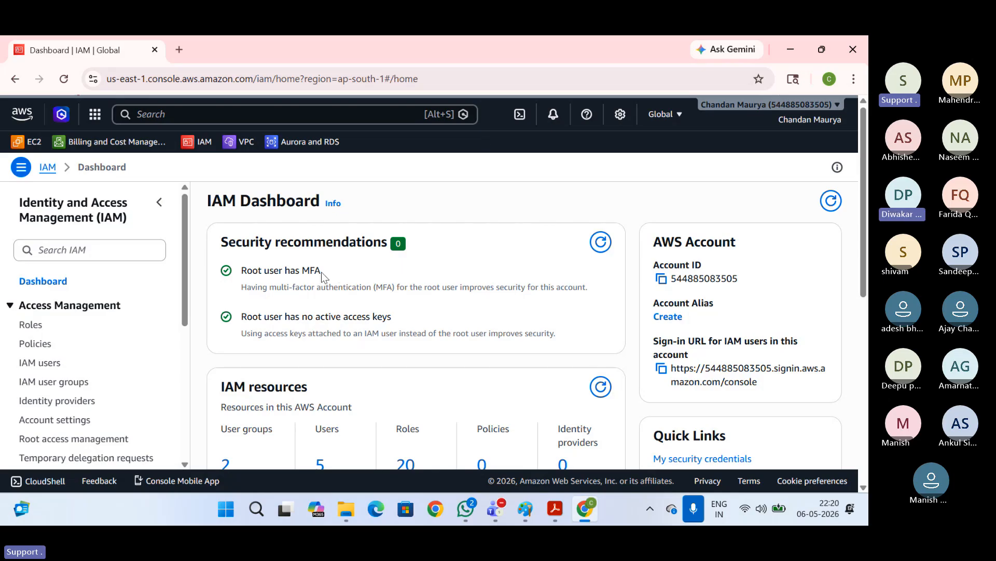
- Point out the "Root user has MFA" recommendation and examine the IAM resources summary on the dashboard
mouse_move(324, 272)
mouse_down()
mouse_move(244, 273)
mouse_move(307, 274)
mouse_up()
click(336, 283)
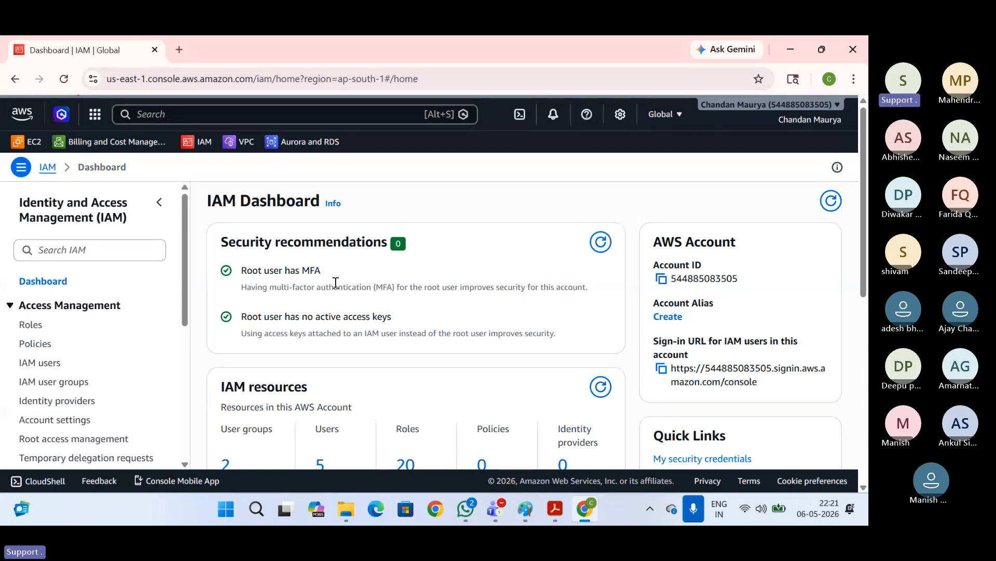
scroll(336, 282, down, 1)
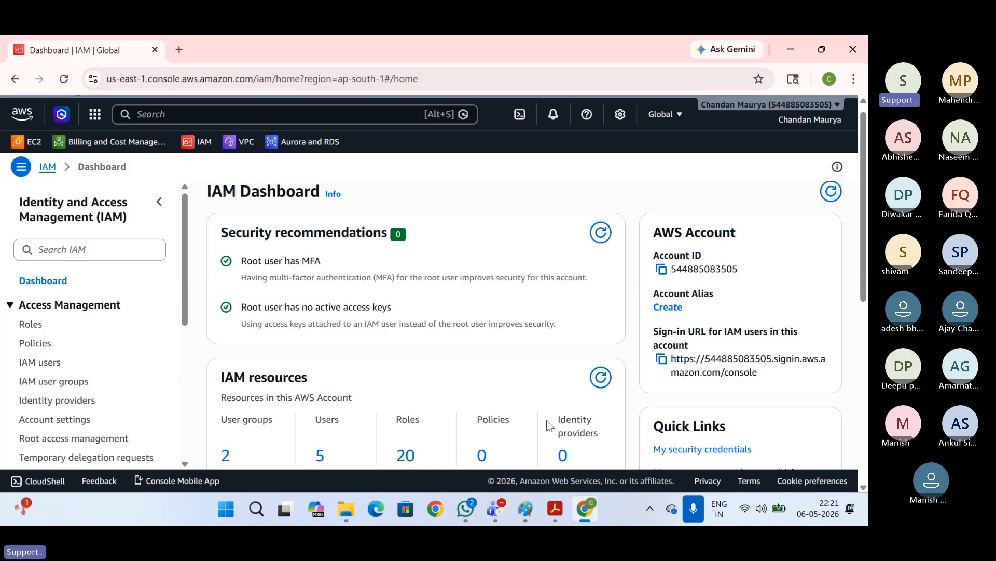
scroll(500, 409, down, 1)
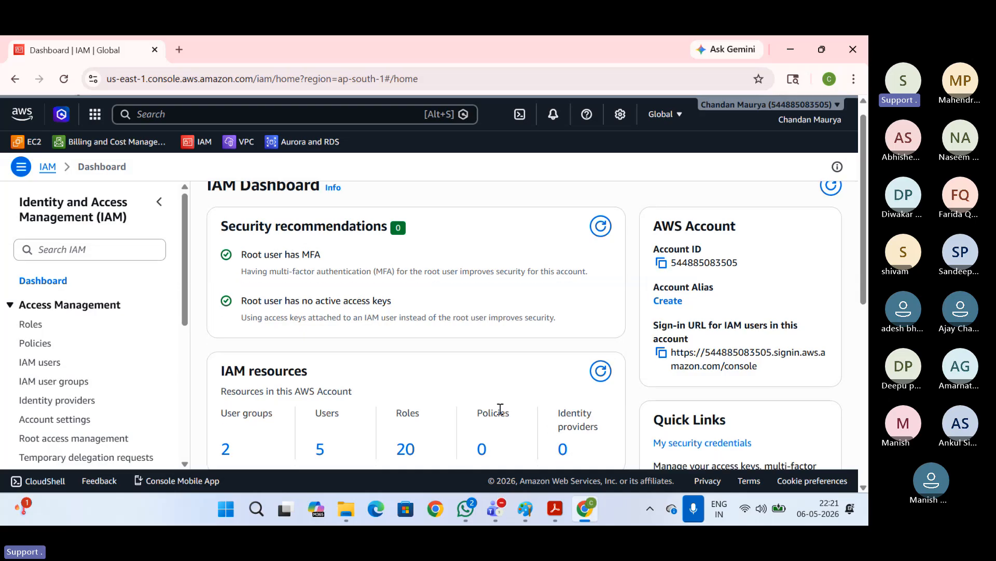
scroll(499, 409, down, 1)
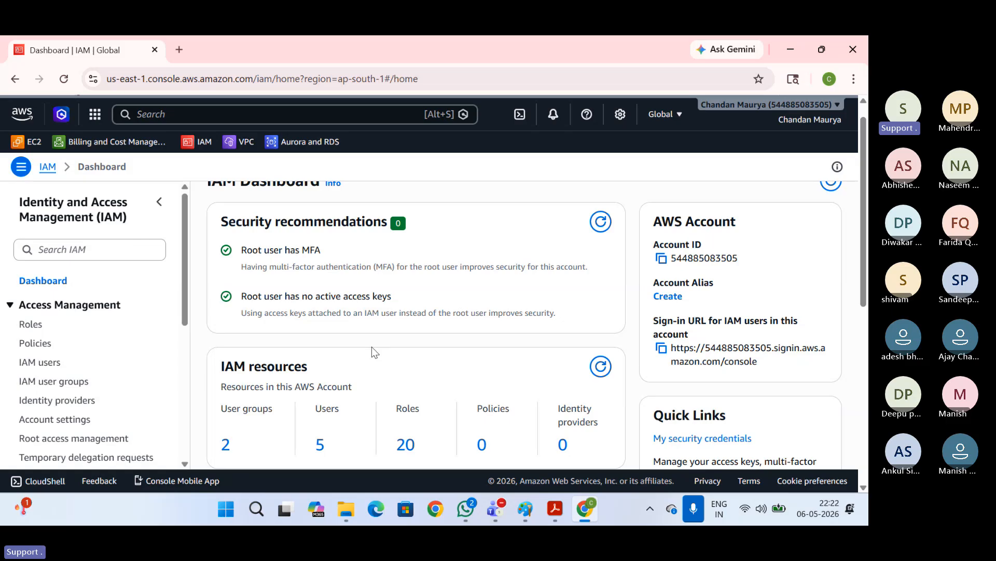
scroll(372, 346, down, 1)
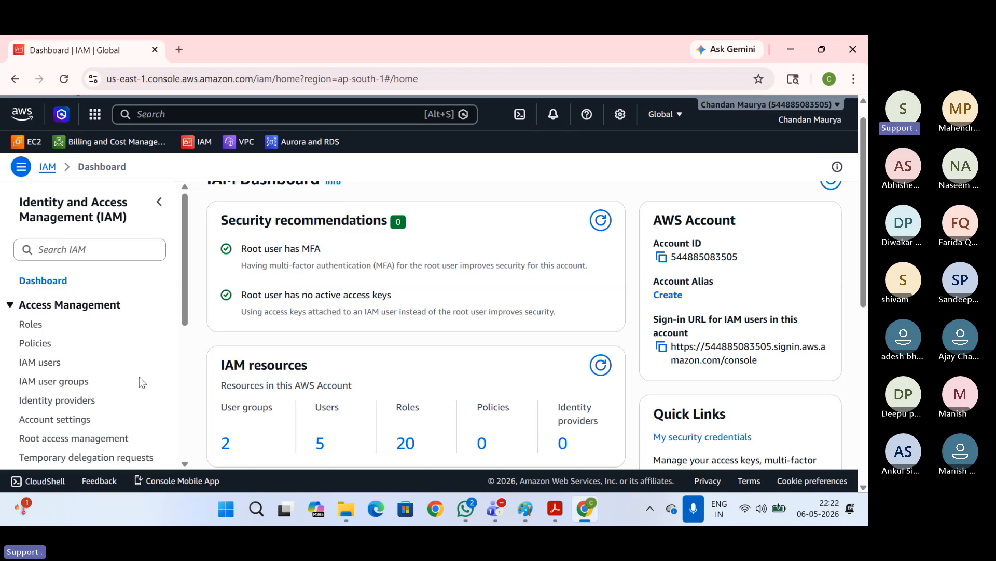
- Review the Access Management entries in IAM's navigation, from Roles to Temporary delegation requests, and return to the start of the dashboard
scroll(139, 375, down, 1)
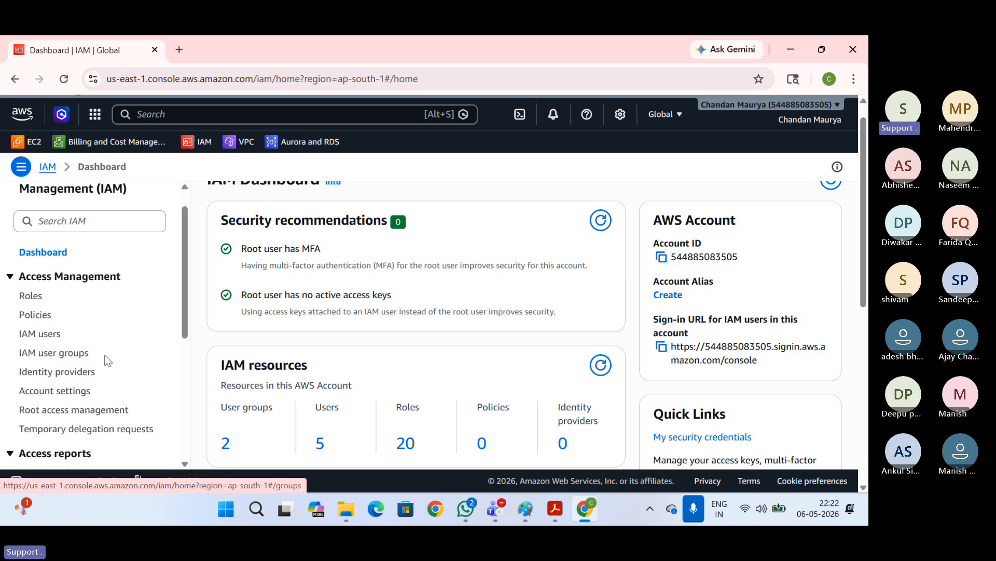
scroll(87, 359, down, 1)
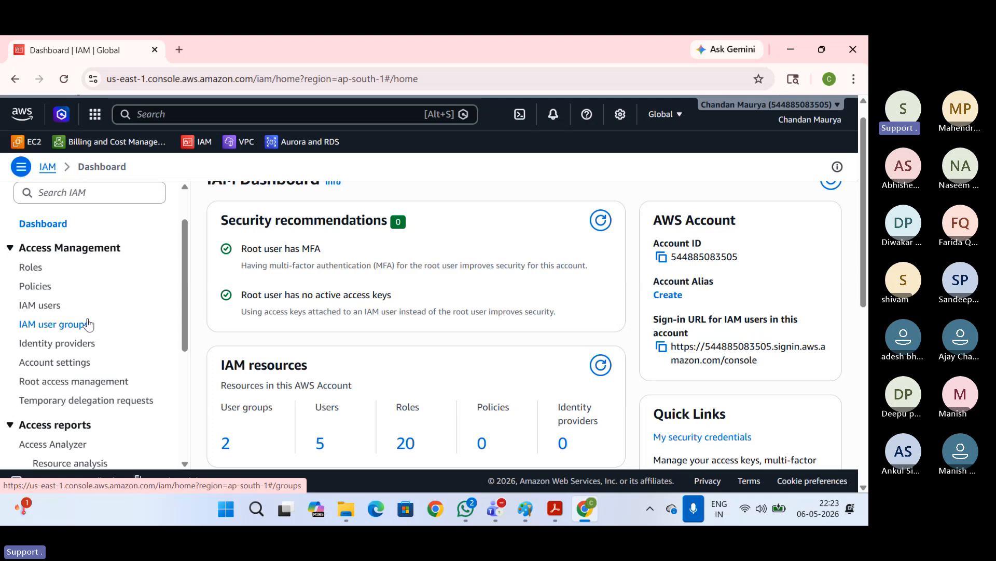
scroll(104, 288, up, 2)
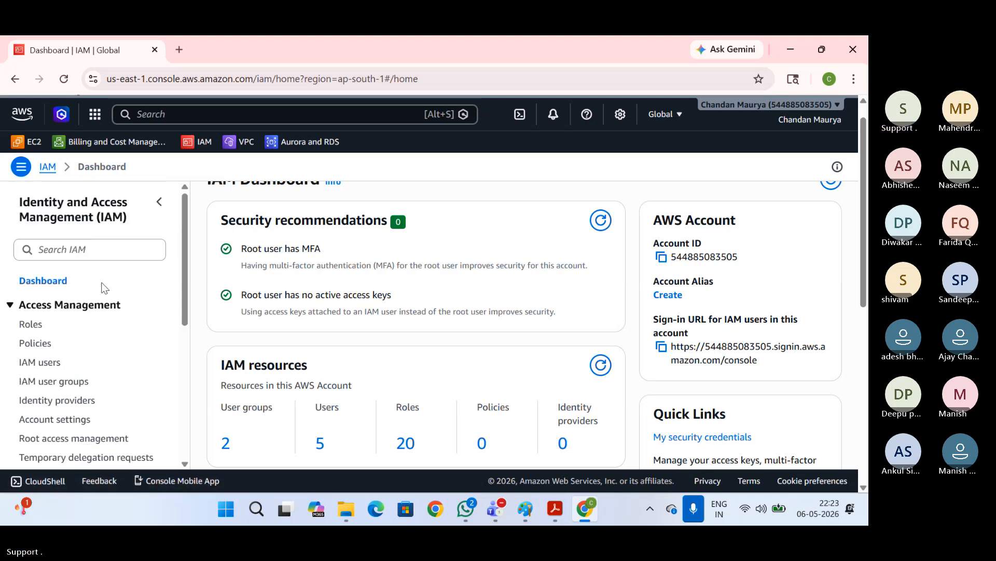
scroll(104, 288, down, 1)
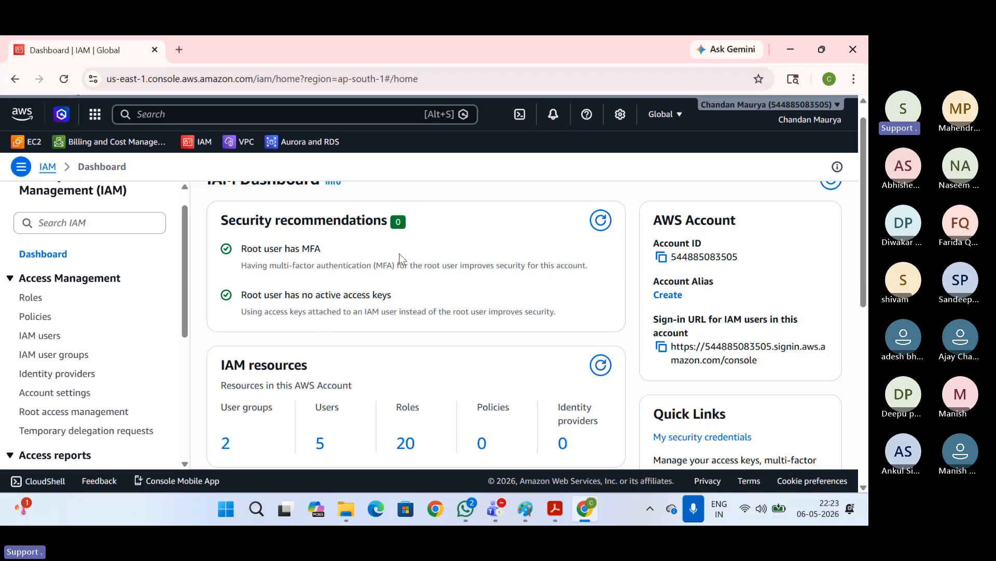
scroll(400, 253, up, 1)
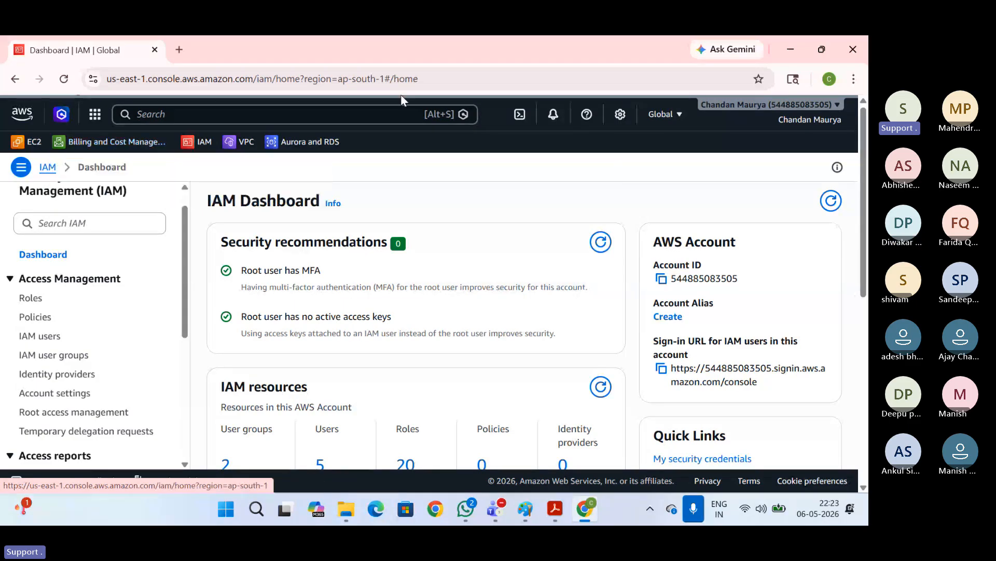
- Switch to the PDF notes in Acrobat and point out the Root User Permissions bullets by selecting the first three, then "Can create IAM users"
click(795, 49)
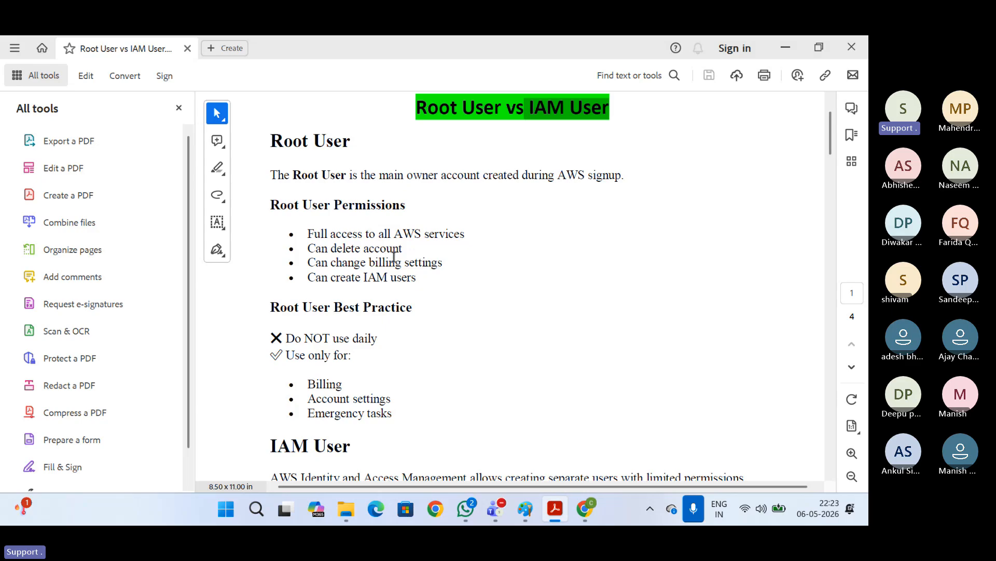
drag(444, 263, 304, 234)
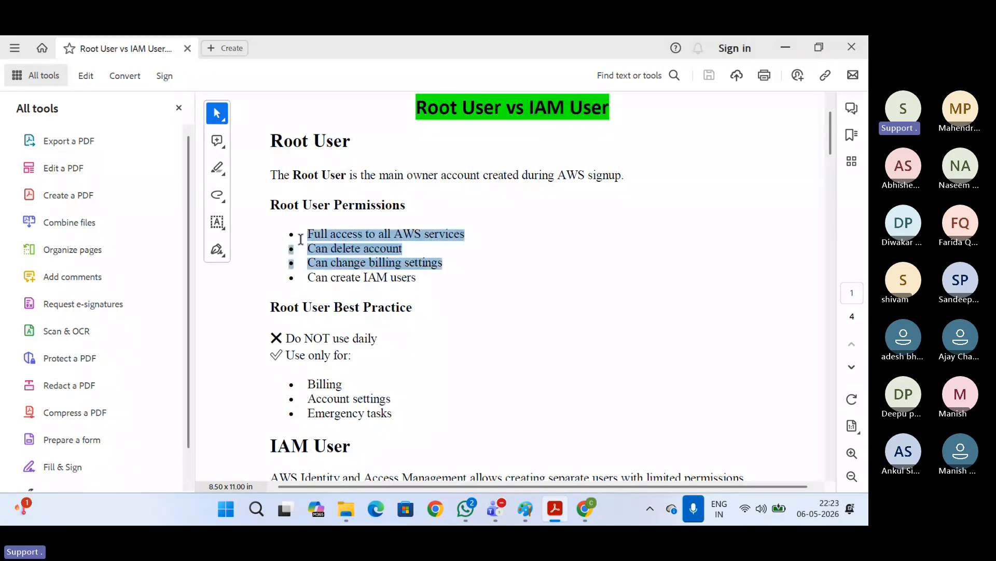
click(331, 254)
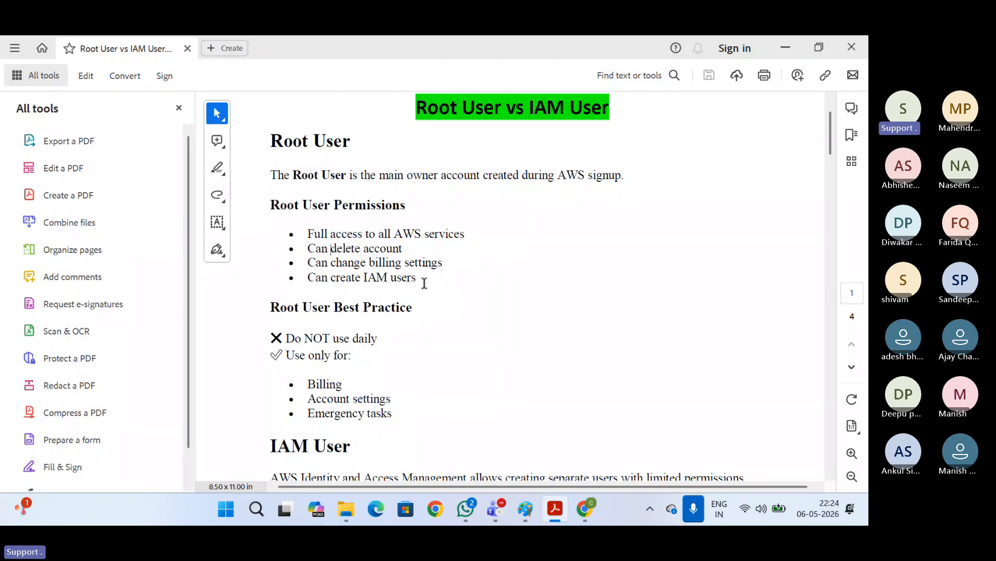
drag(424, 283, 318, 285)
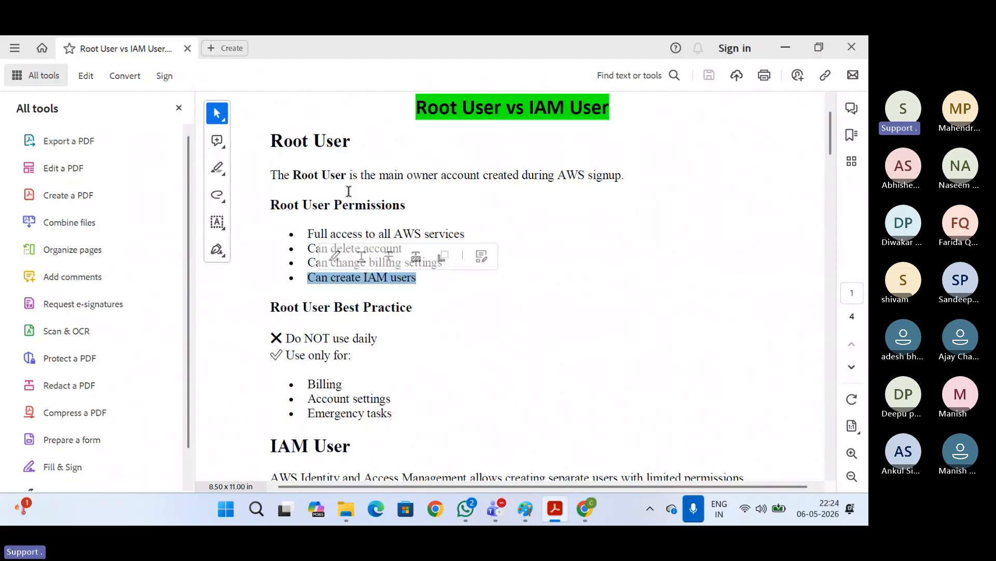
click(331, 311)
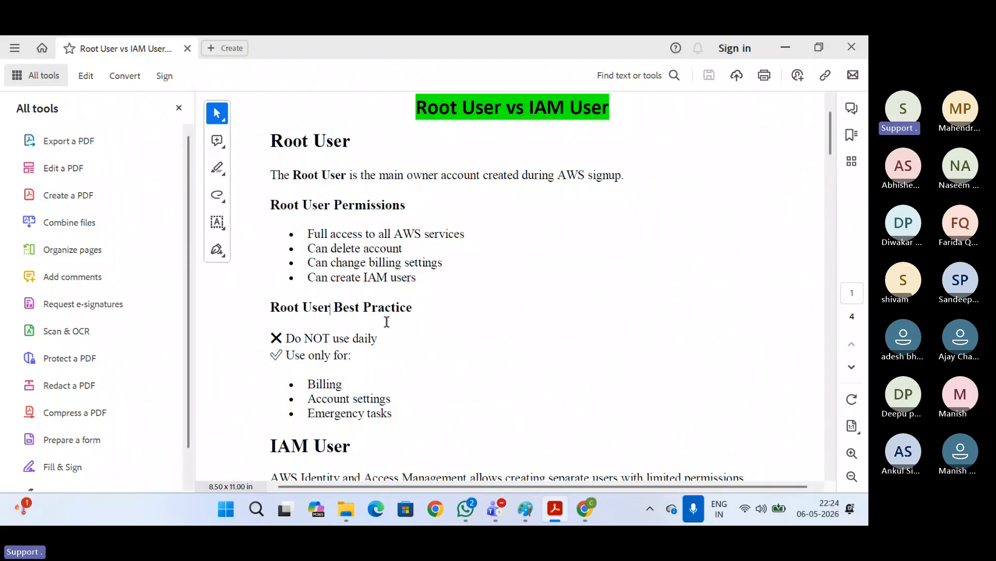
- Point out "Do NOT use daily" and "Use only for:" under Root User Best Practice by selecting them, finishing on "Do NOT use daily"
scroll(397, 327, down, 1)
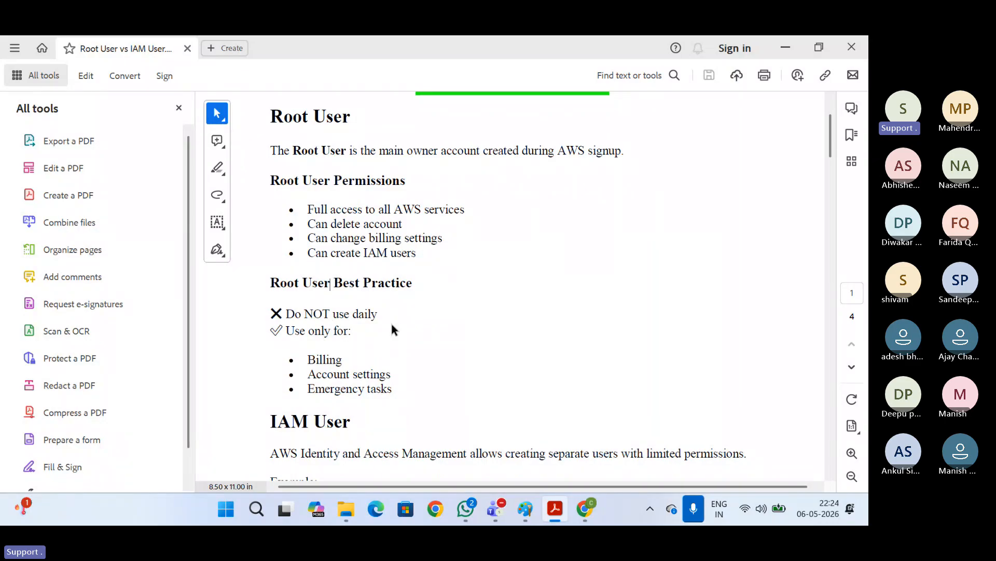
drag(384, 314, 288, 315)
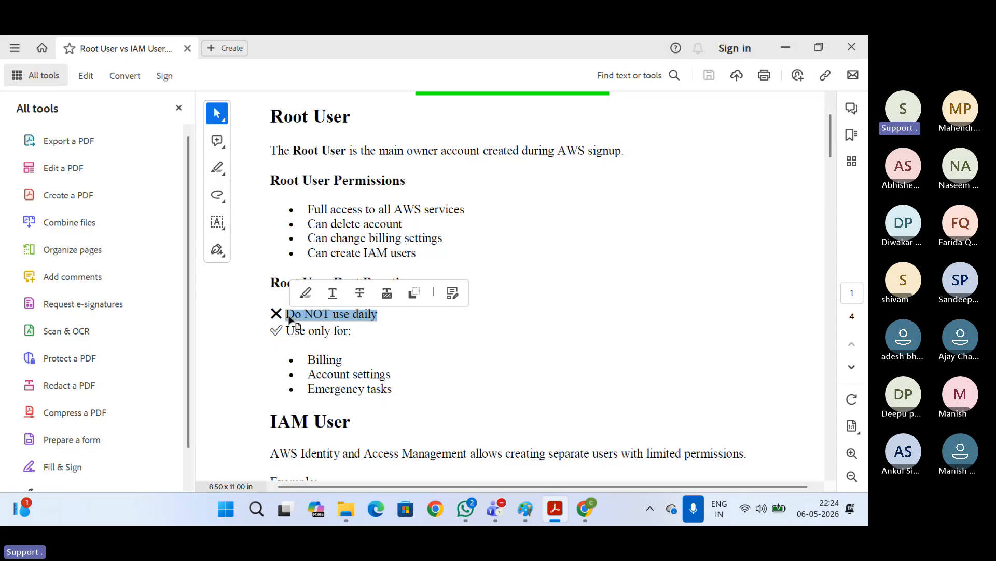
click(289, 319)
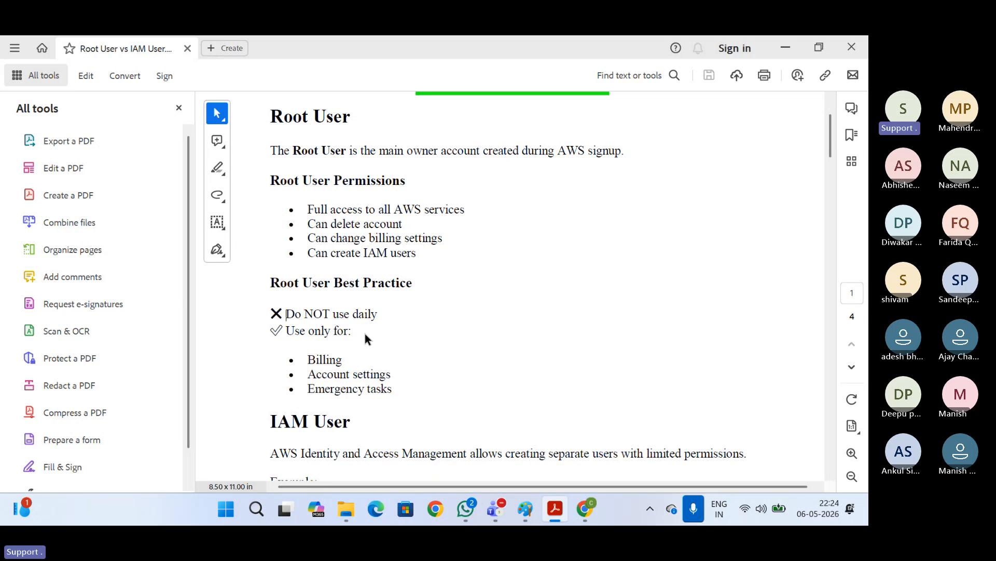
drag(359, 331, 286, 337)
click(300, 337)
drag(379, 321, 288, 313)
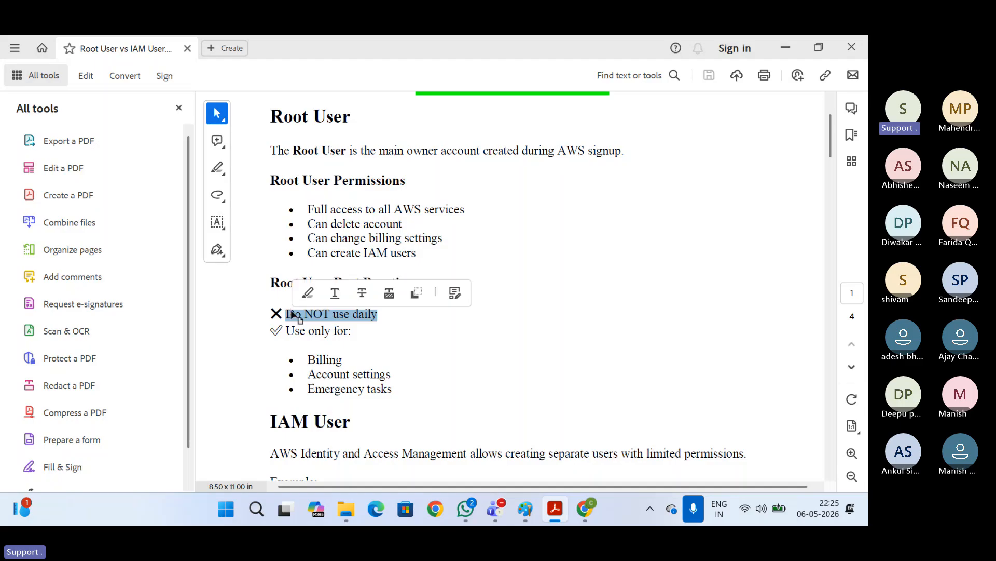
click(339, 346)
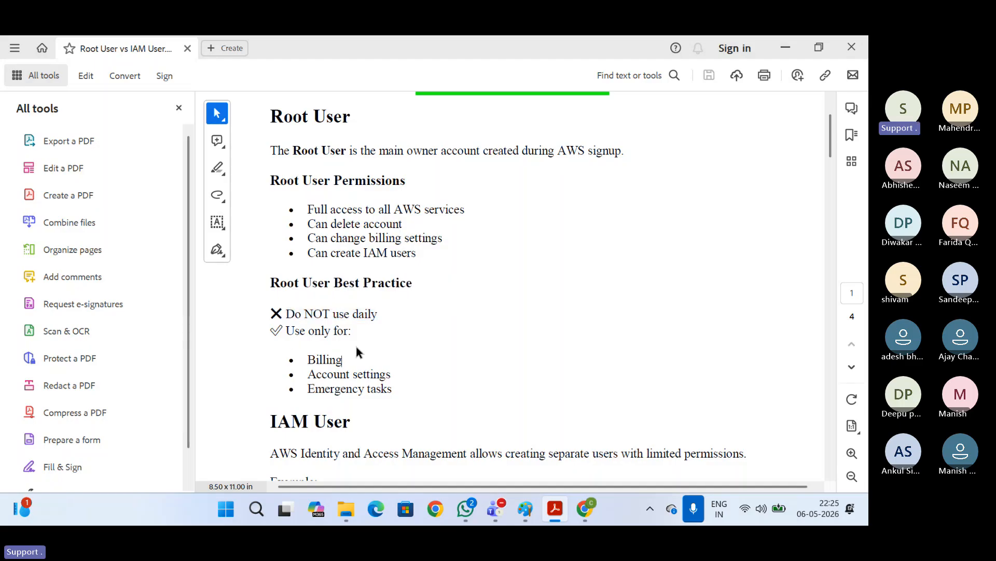
drag(286, 314, 378, 313)
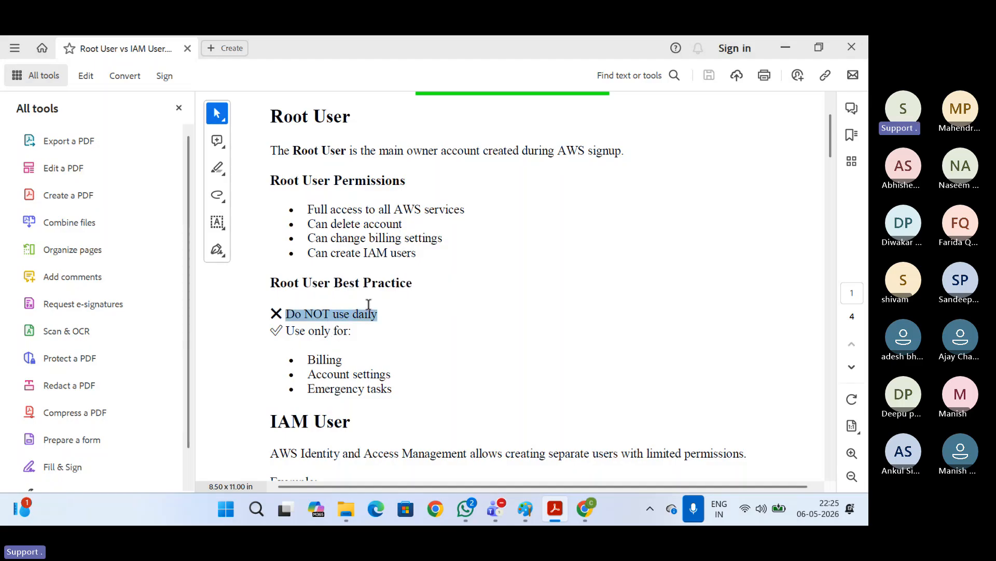
- Point out the "Use only for:" line and its three bullets under Root User Best Practice
drag(286, 332, 369, 333)
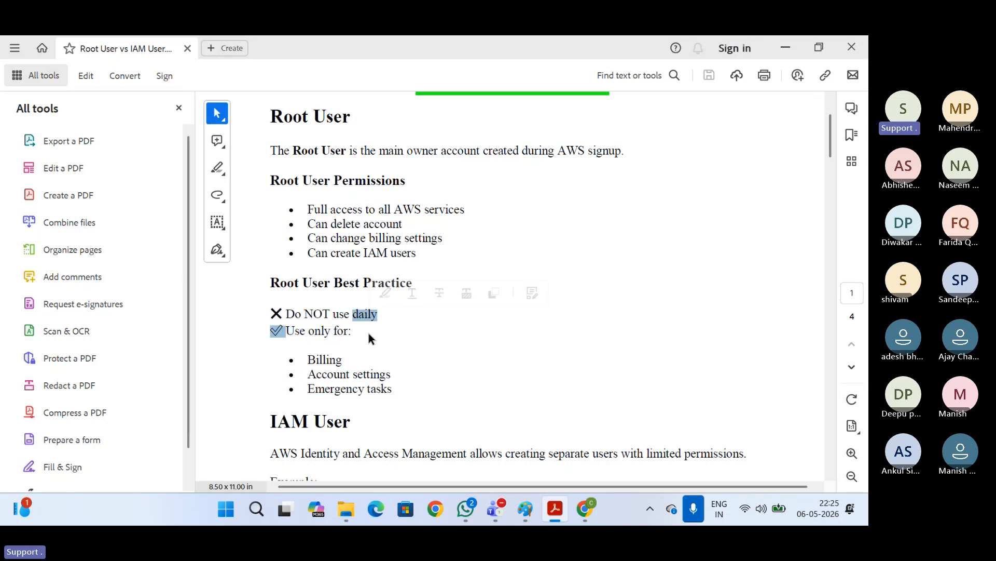
click(364, 349)
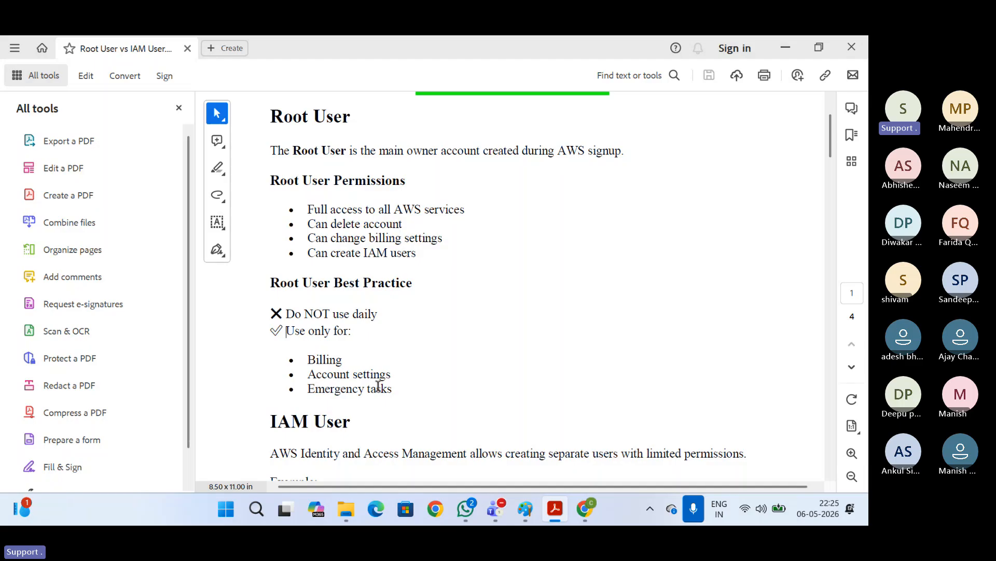
scroll(378, 385, down, 1)
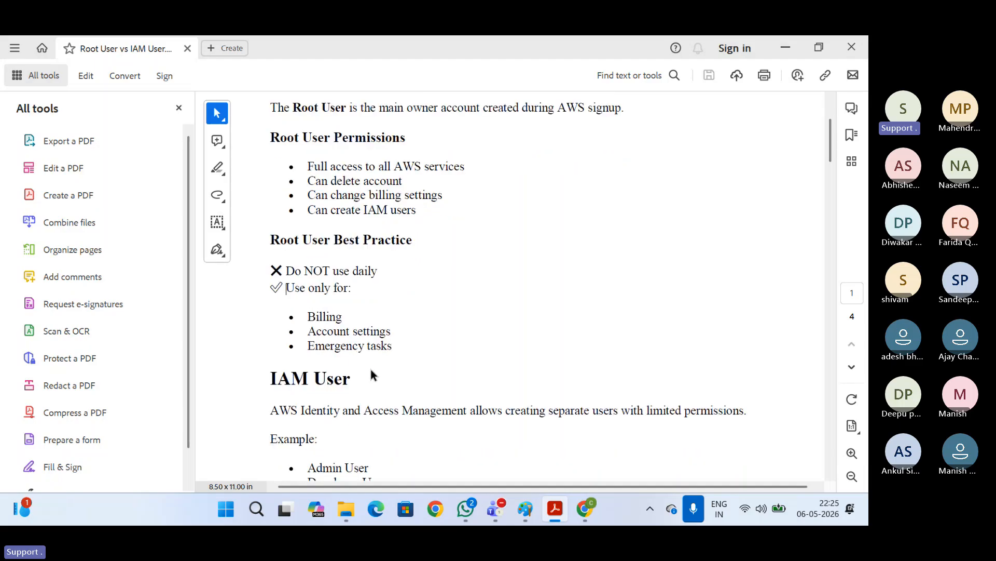
- Point out the IAM User definition by selecting it, then select the examples Admin User, Developer User and Read-only User in turn
scroll(371, 374, down, 1)
scroll(400, 378, down, 4)
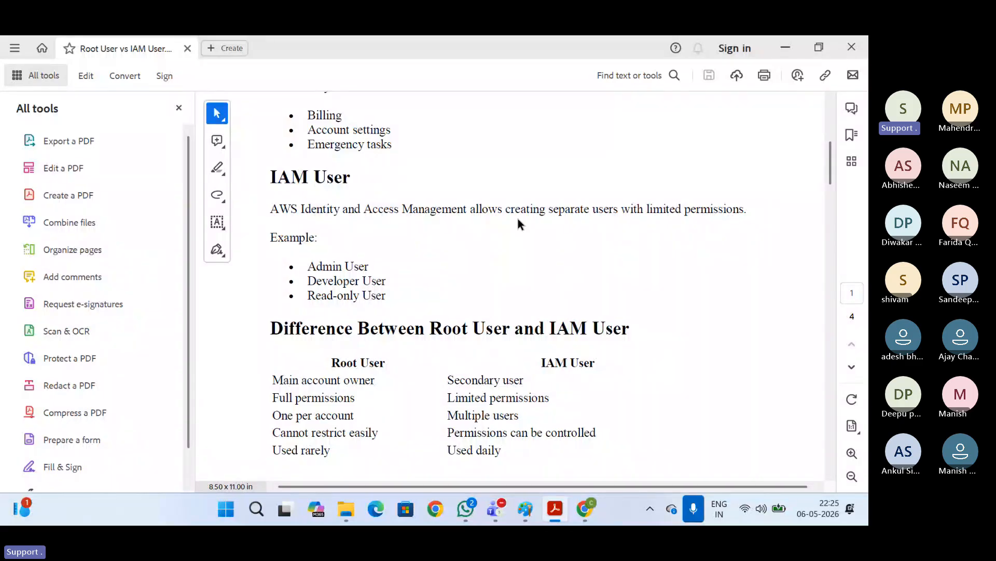
mouse_move(271, 208)
mouse_down()
mouse_move(639, 229)
mouse_move(661, 204)
mouse_move(712, 203)
mouse_up()
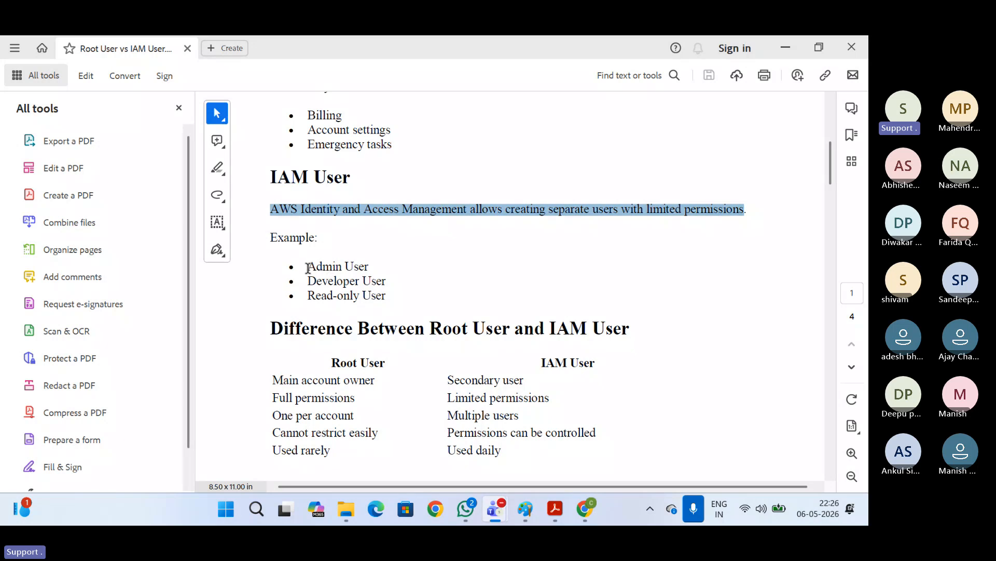
drag(309, 267, 369, 267)
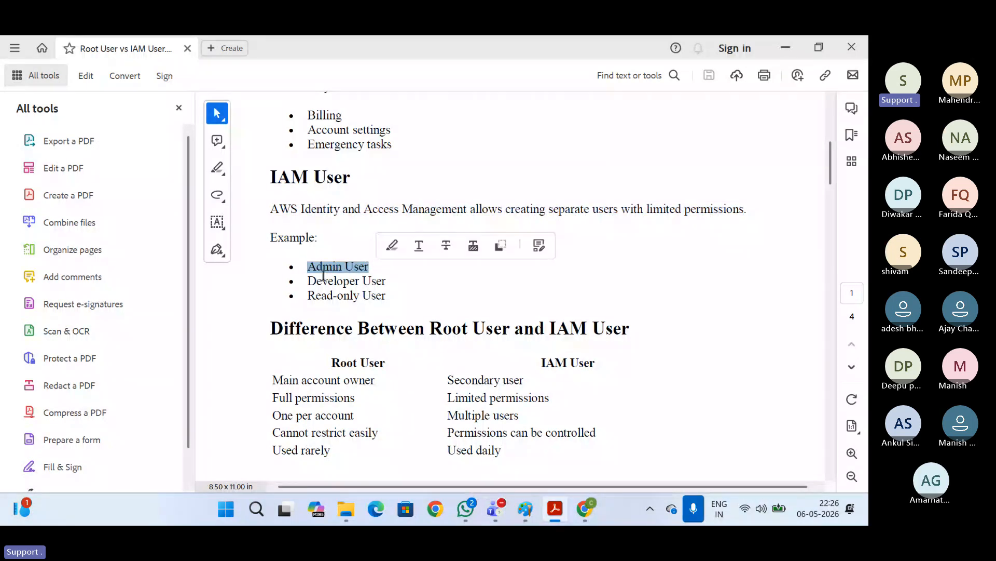
mouse_move(310, 280)
mouse_down()
mouse_move(403, 283)
mouse_move(385, 281)
mouse_up()
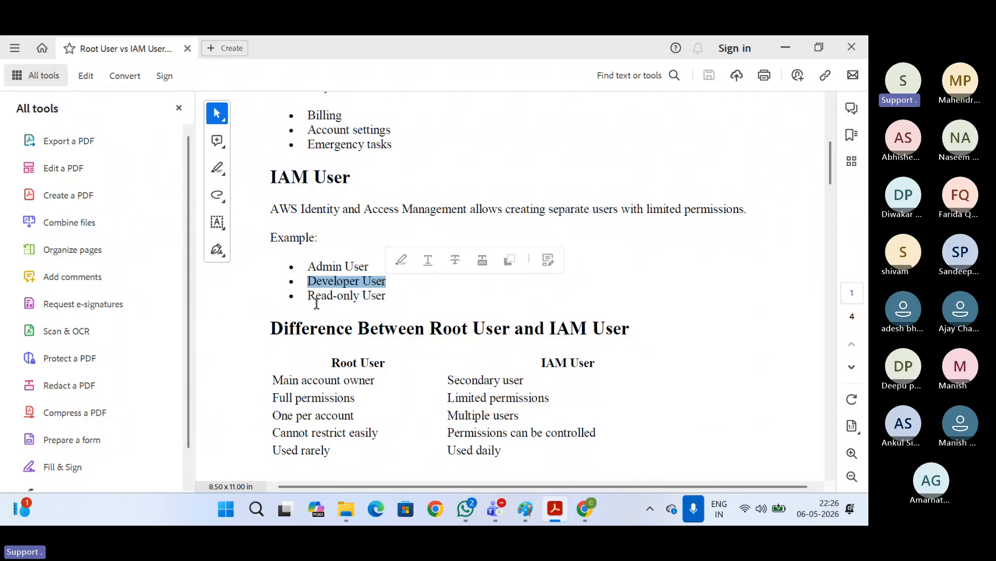
drag(394, 294, 306, 293)
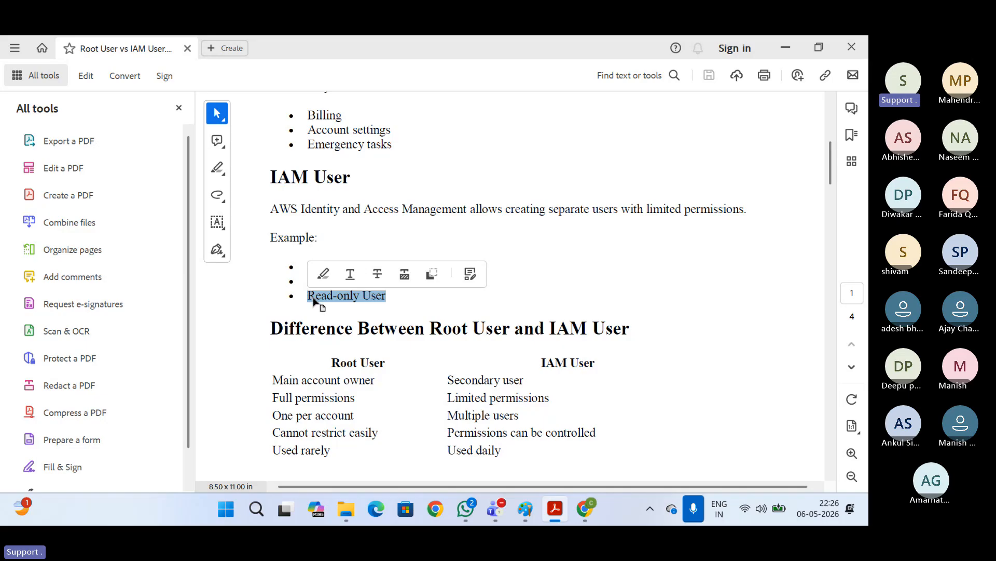
click(313, 298)
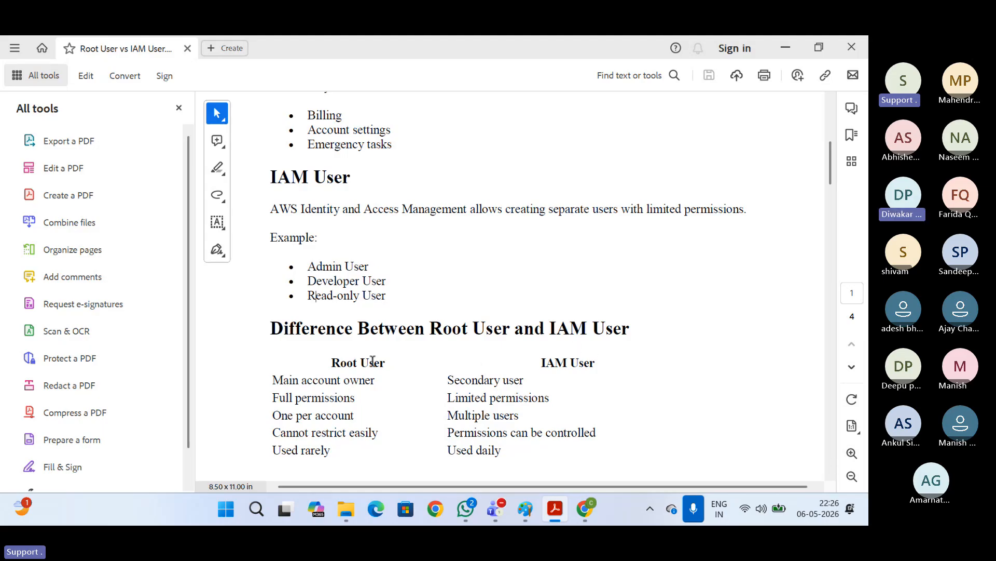
- Review the Root User and IAM User difference table and the Best Practice list in the notes, then return to the IAM User section
scroll(351, 353, down, 1)
scroll(350, 353, down, 1)
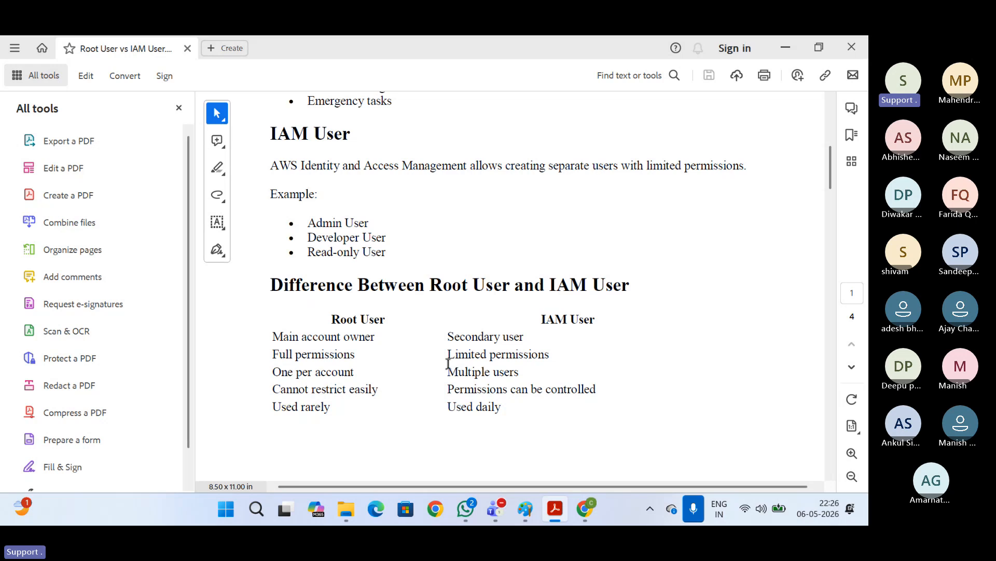
scroll(449, 364, down, 1)
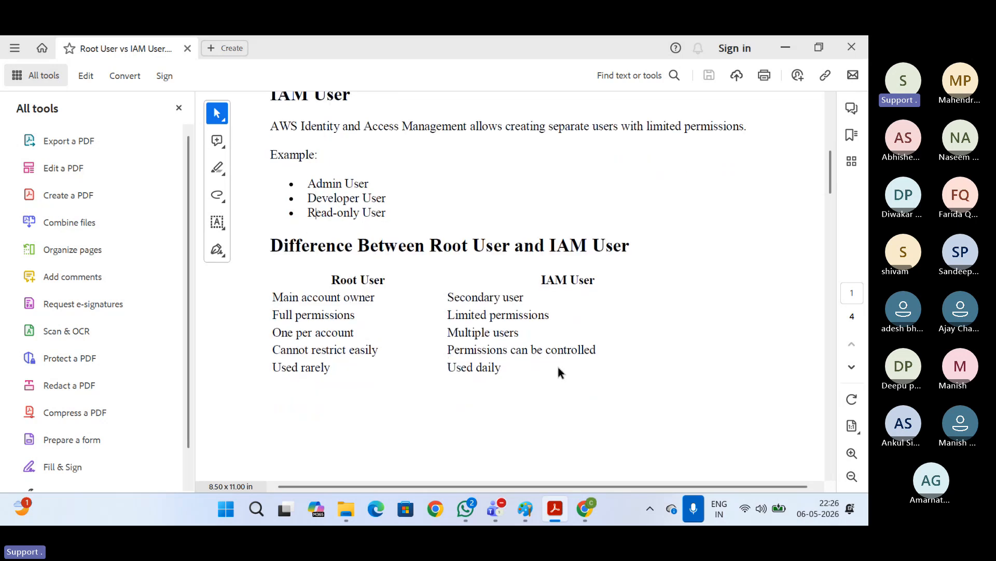
scroll(556, 368, down, 5)
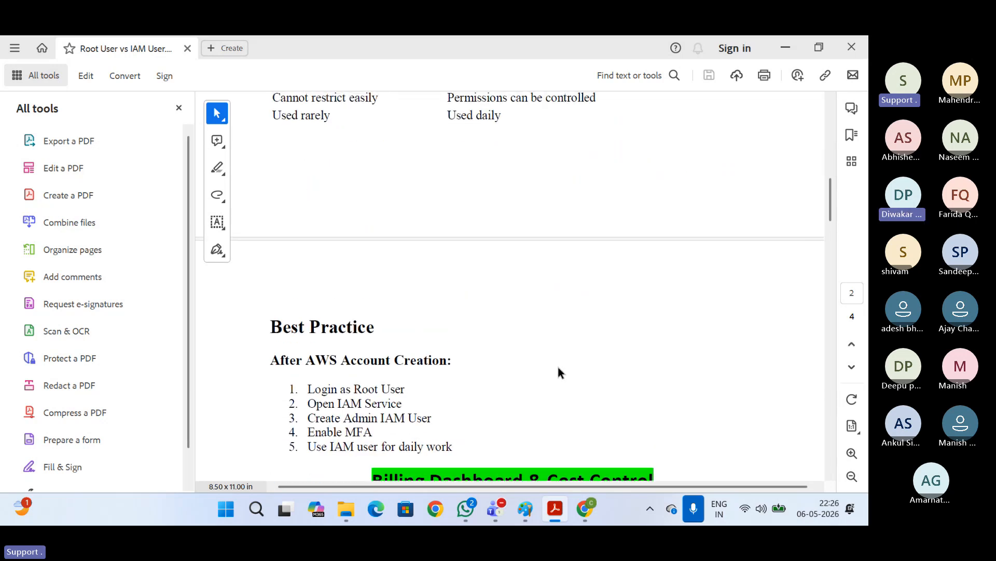
scroll(558, 372, down, 1)
scroll(559, 372, up, 1)
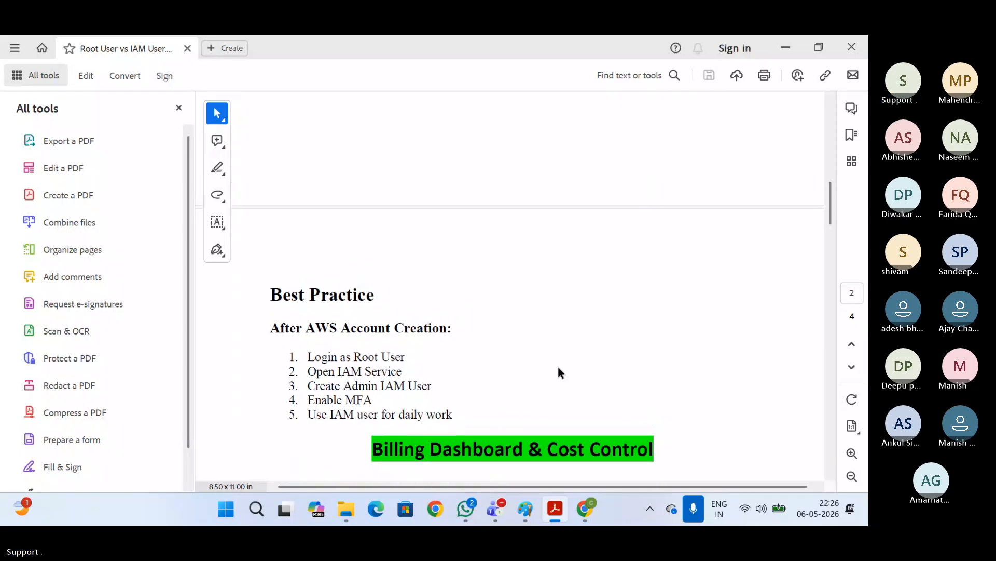
scroll(558, 371, up, 6)
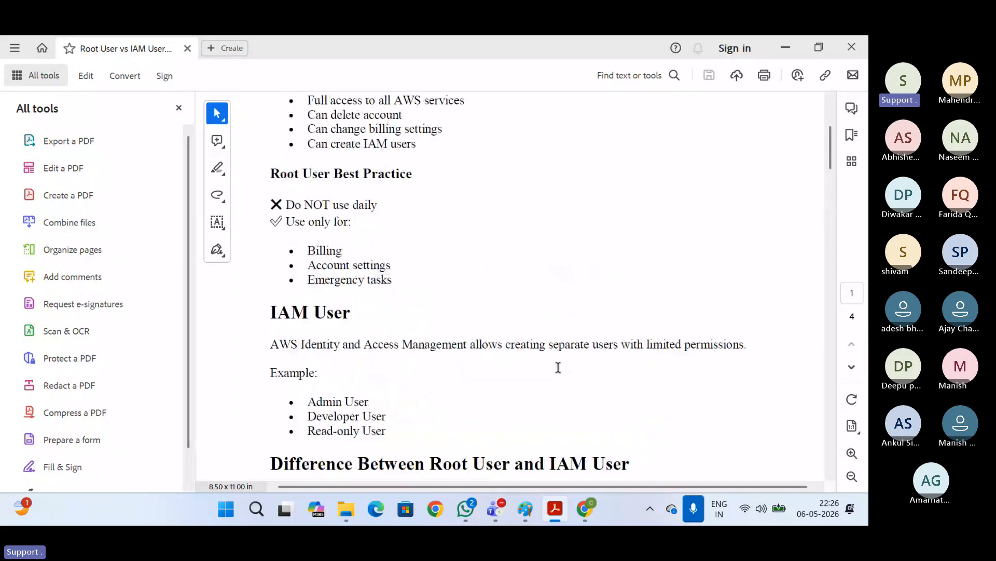
- Minimize the notes, switch to the AWS console in Chrome and open the IAM users list from the dashboard
click(787, 45)
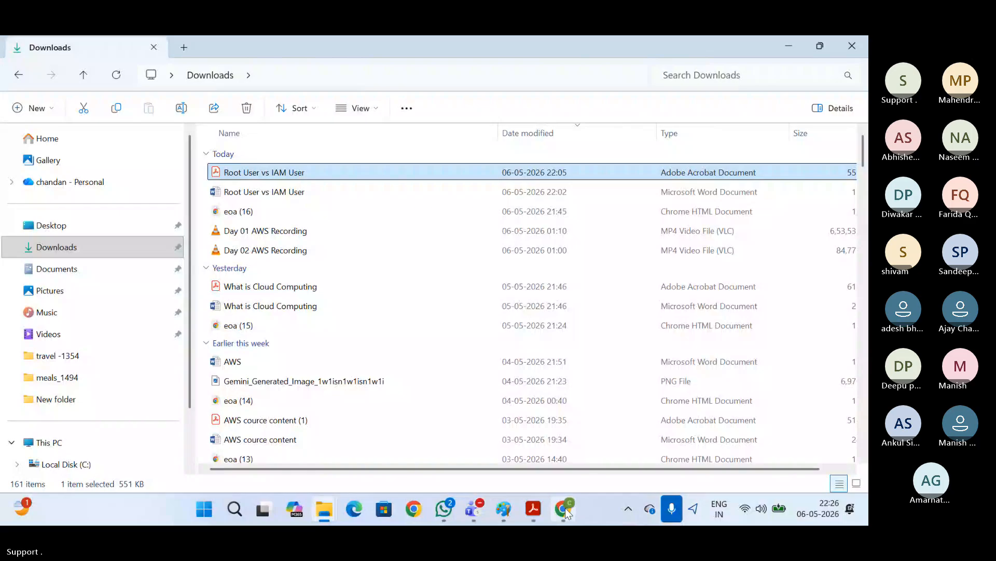
click(566, 509)
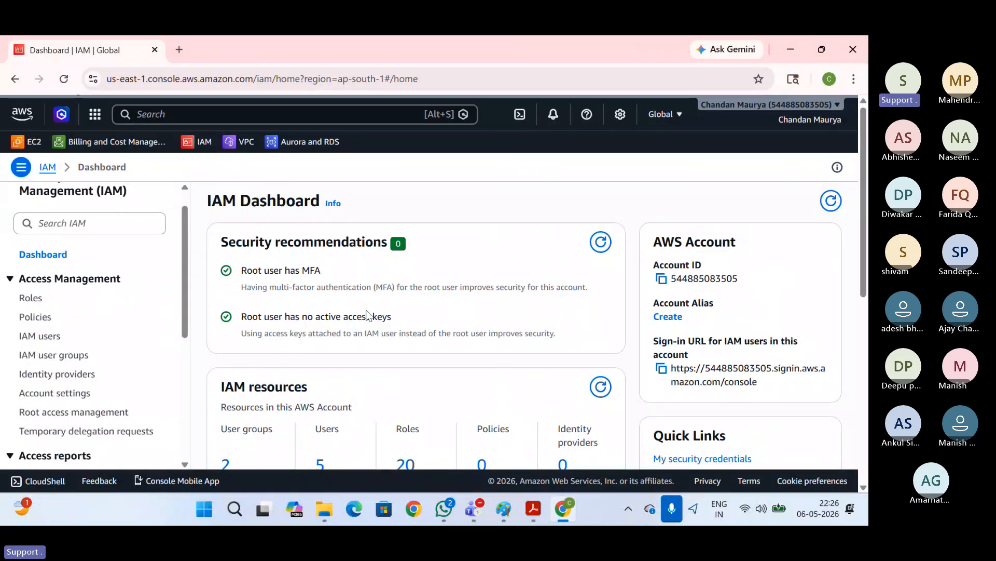
scroll(368, 315, down, 1)
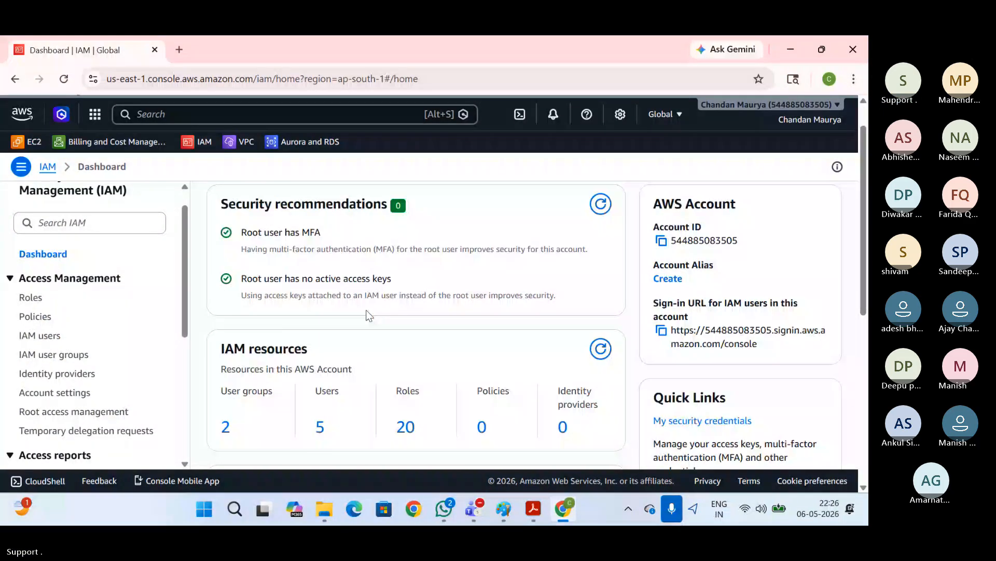
scroll(368, 315, down, 2)
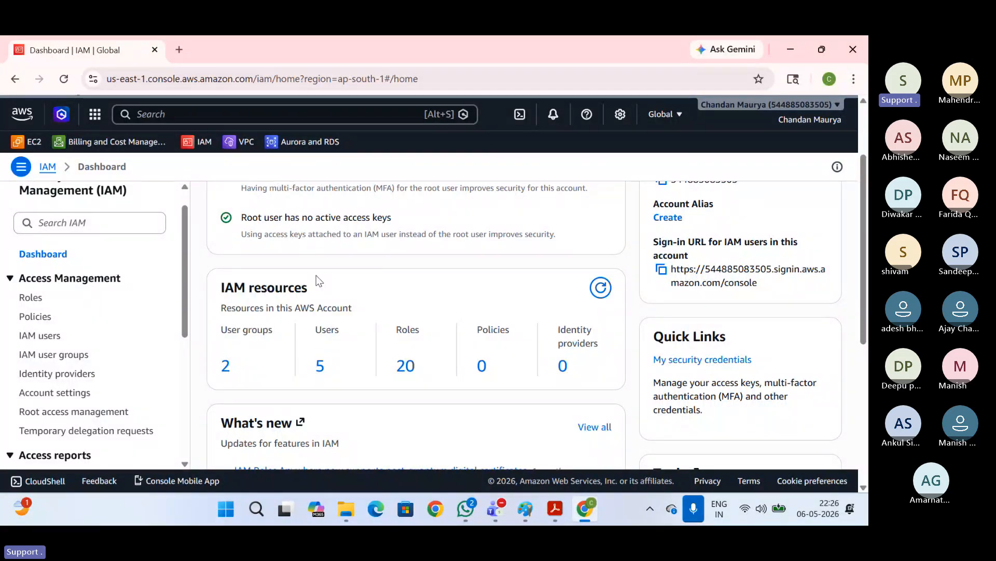
click(42, 337)
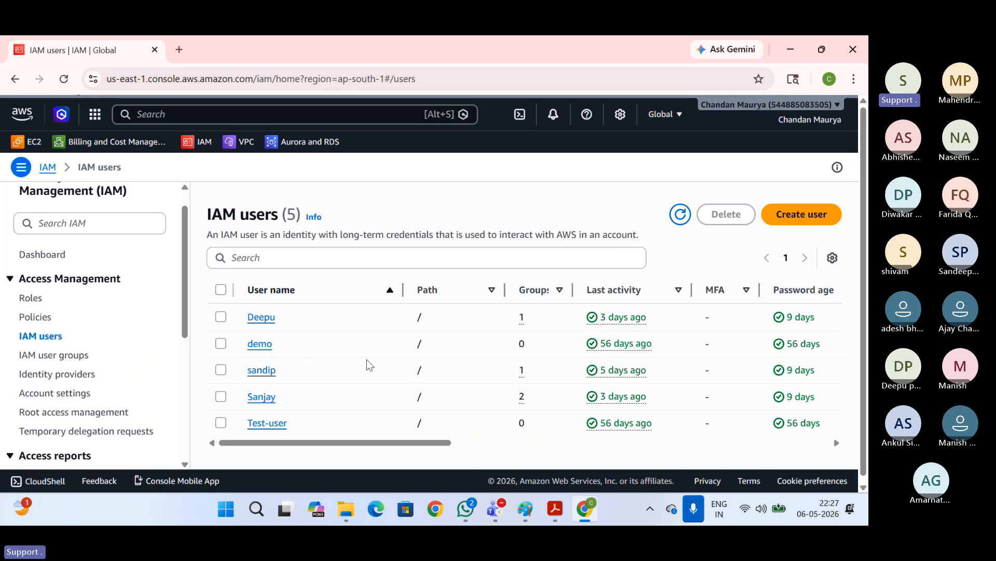
scroll(370, 366, down, 1)
scroll(418, 359, right, 2)
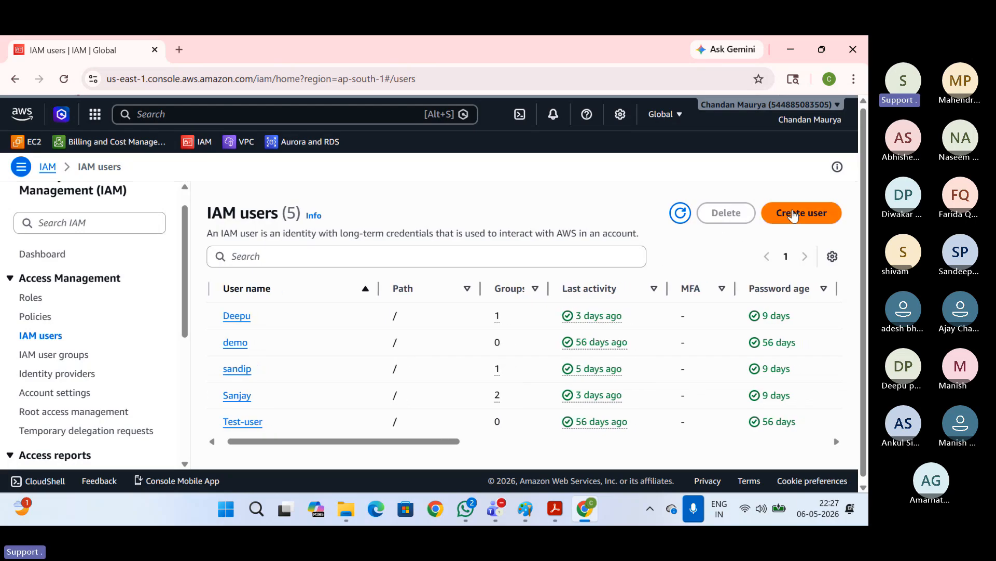
- Start creating an IAM user named awsuser and enable user access to the AWS Management Console
click(795, 215)
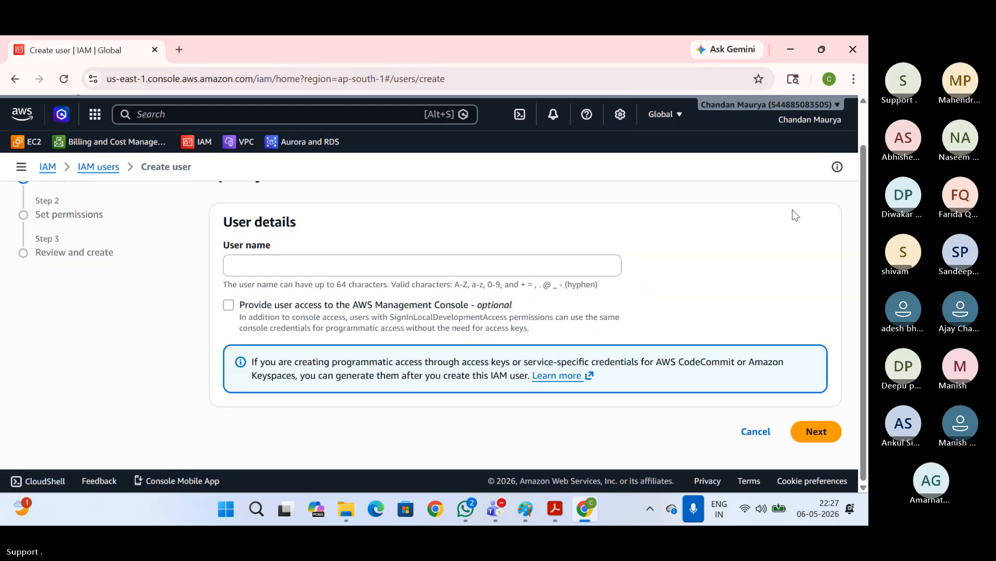
click(263, 272)
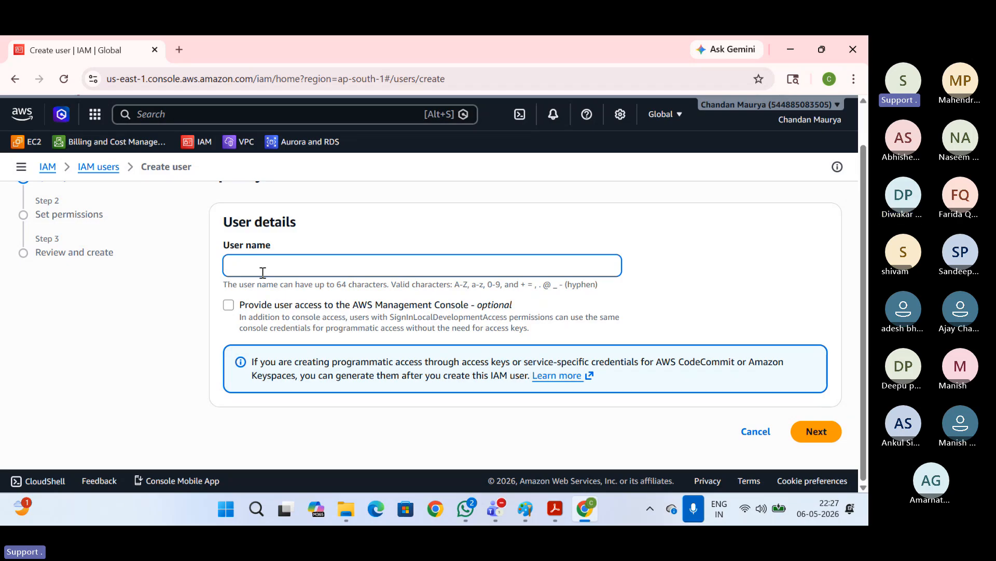
text(aws)
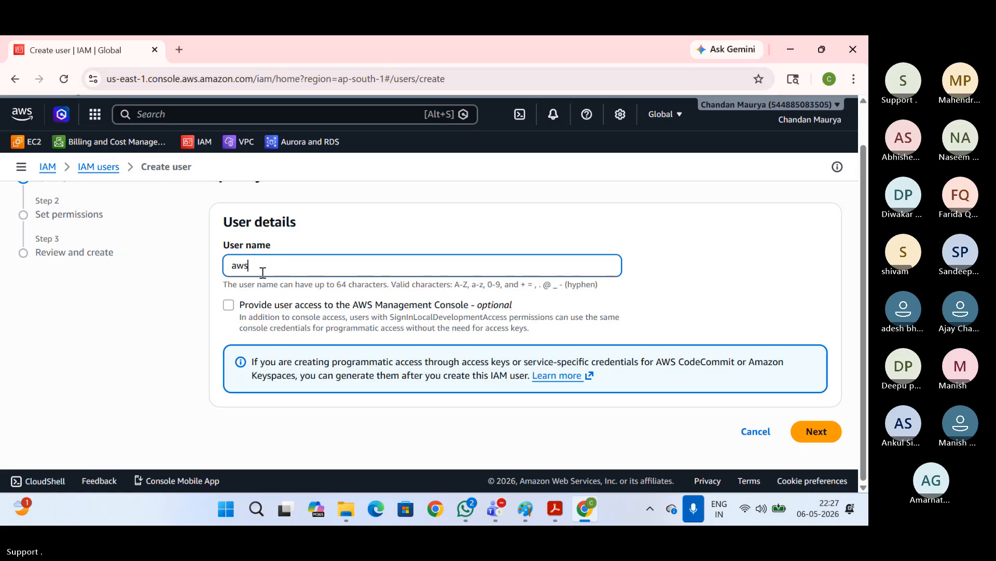
text(user)
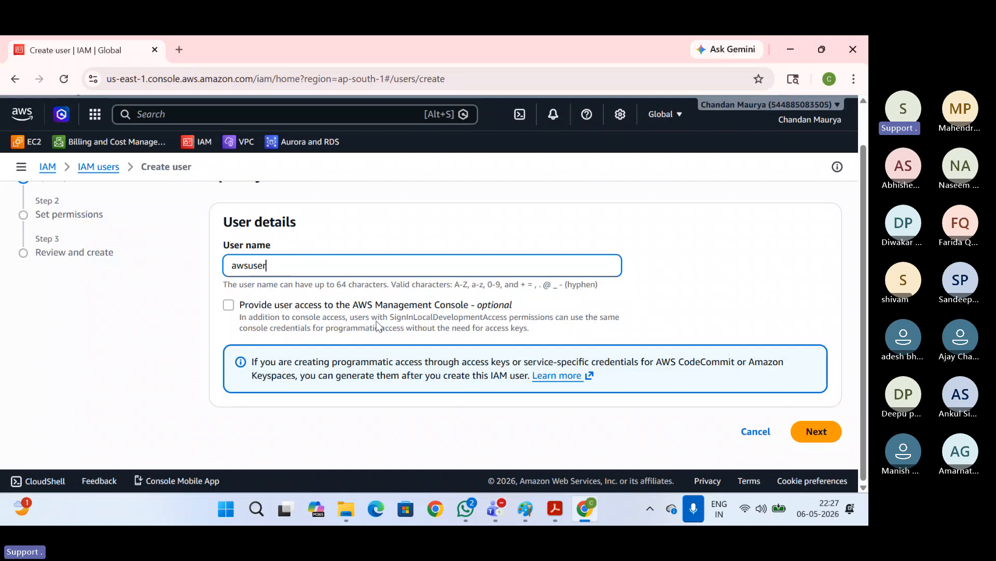
click(229, 305)
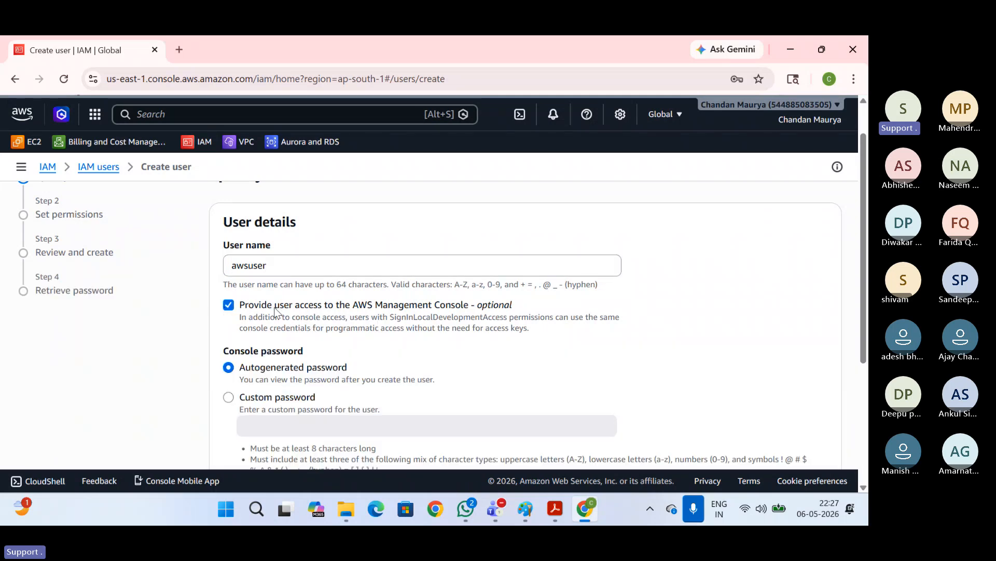
- Examine the Console password choices, Autogenerated and Custom, along with the custom password's character requirements
scroll(306, 341, down, 1)
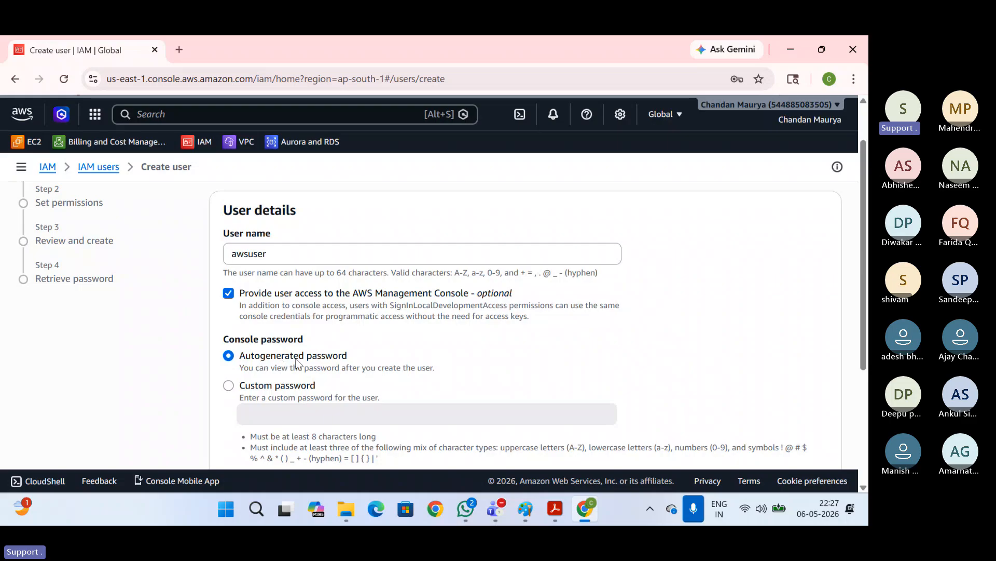
click(482, 133)
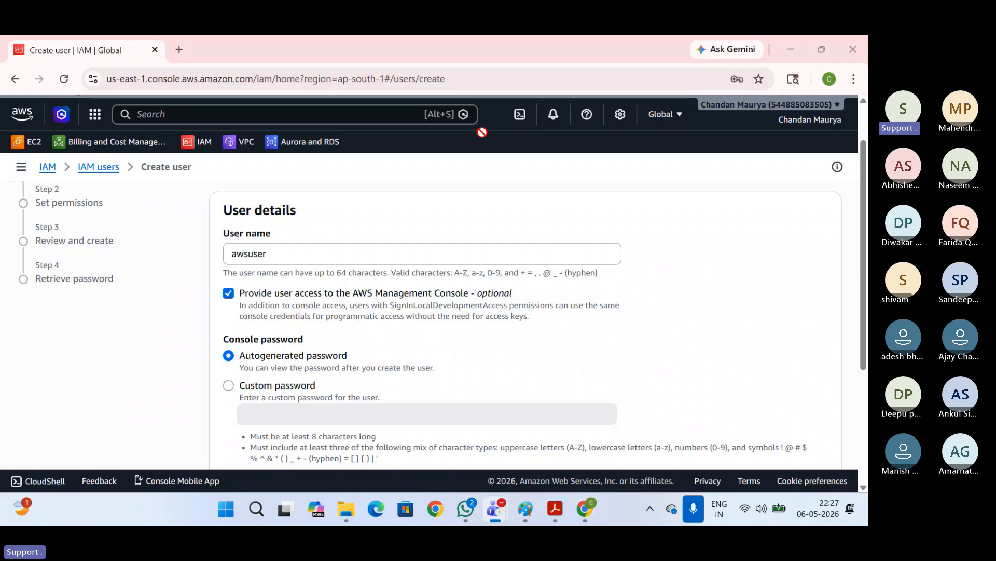
scroll(349, 387, down, 1)
click(349, 384)
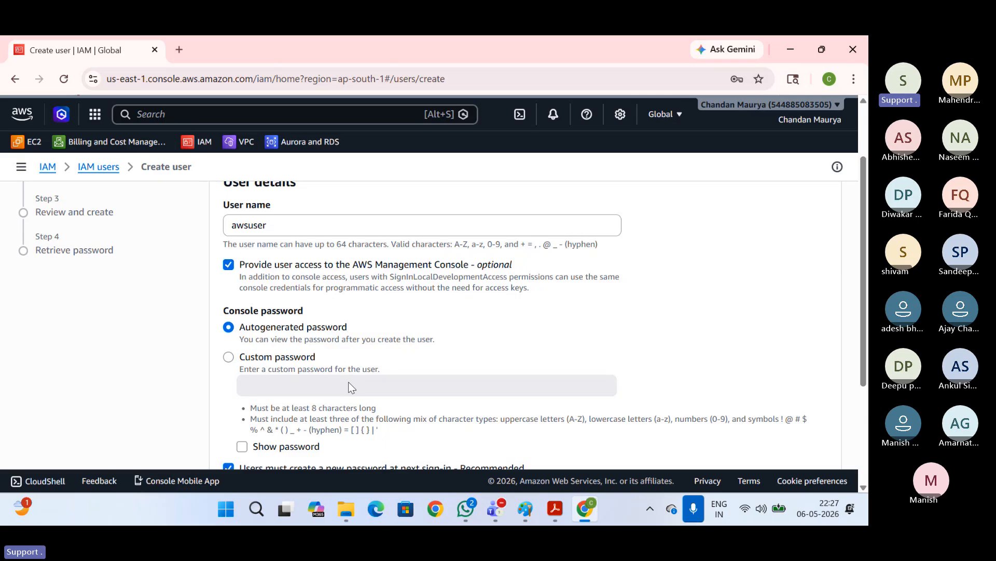
scroll(348, 384, down, 1)
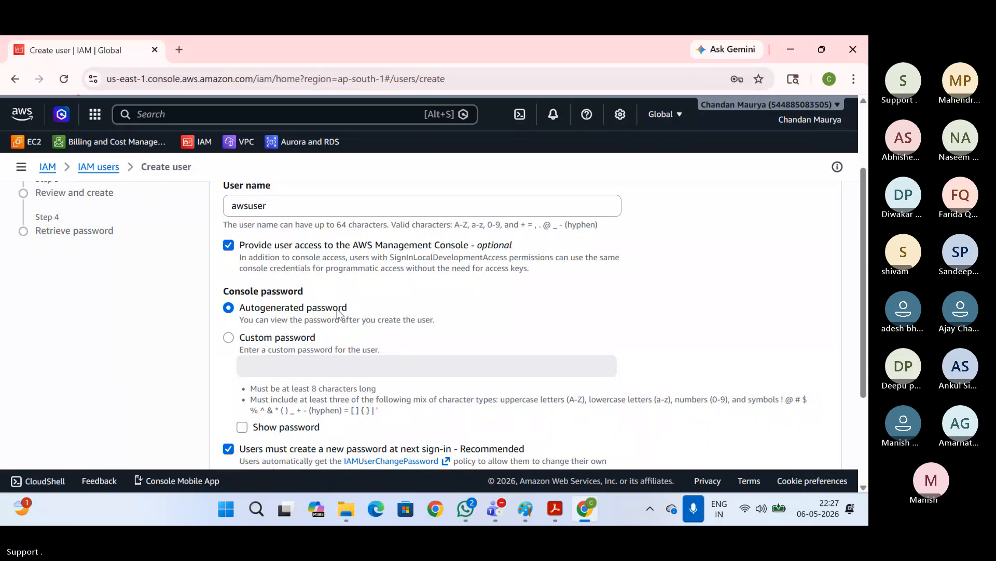
scroll(337, 311, down, 1)
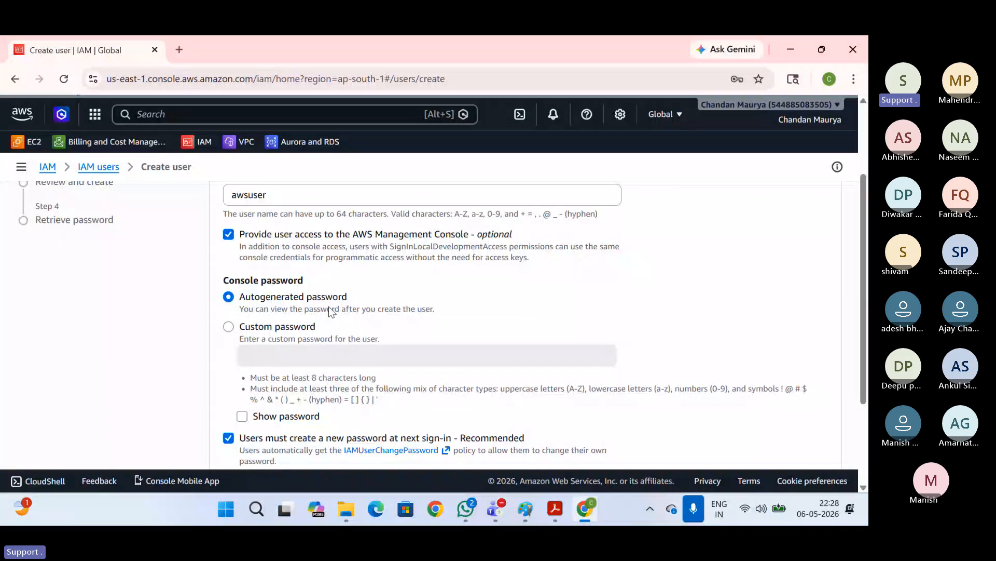
scroll(329, 332, down, 2)
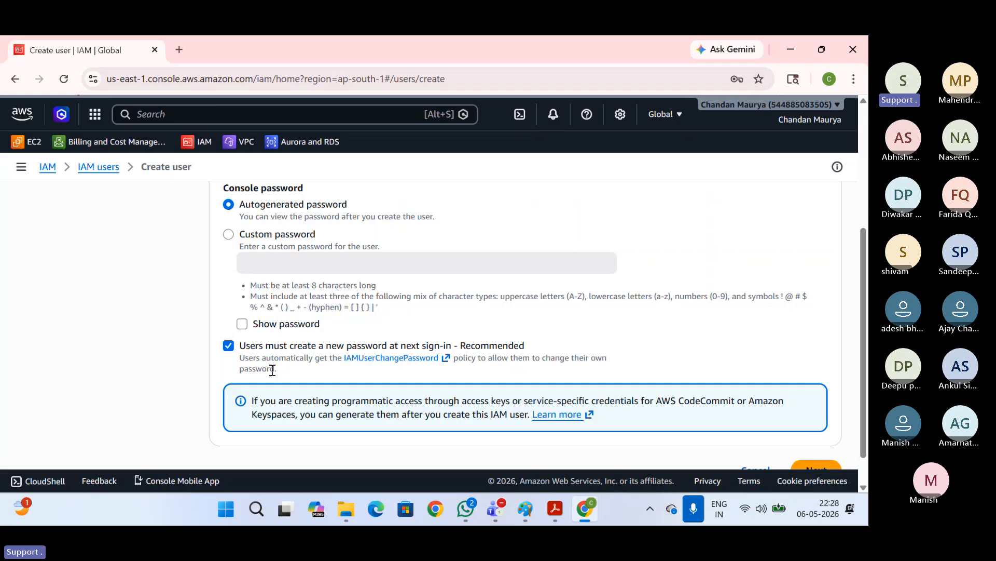
- Point out "Users must create a new password at next sign-in", toggle it off and back on, and proceed to Set permissions
drag(243, 349, 449, 345)
click(458, 345)
click(229, 345)
click(229, 347)
scroll(345, 343, down, 1)
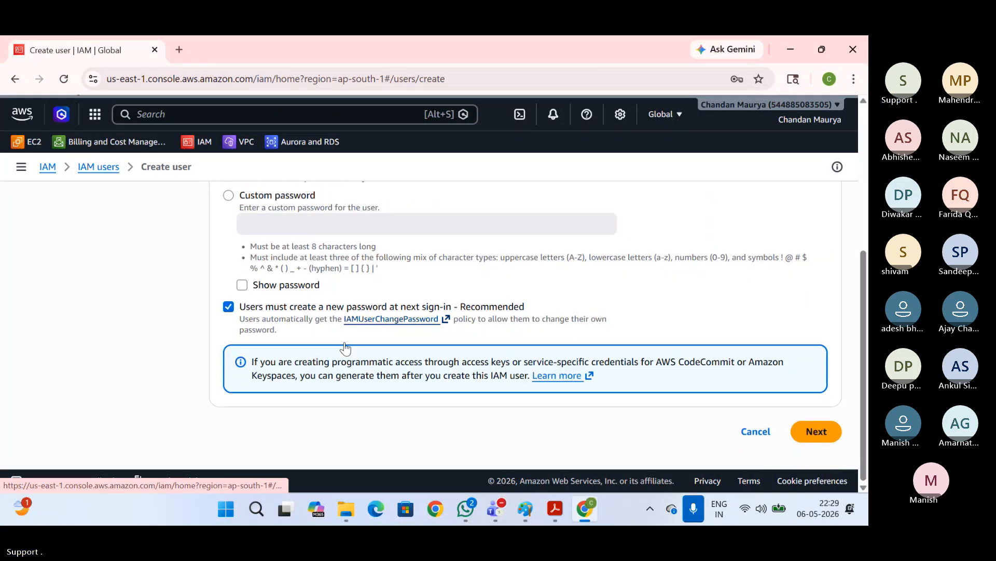
scroll(348, 246, up, 1)
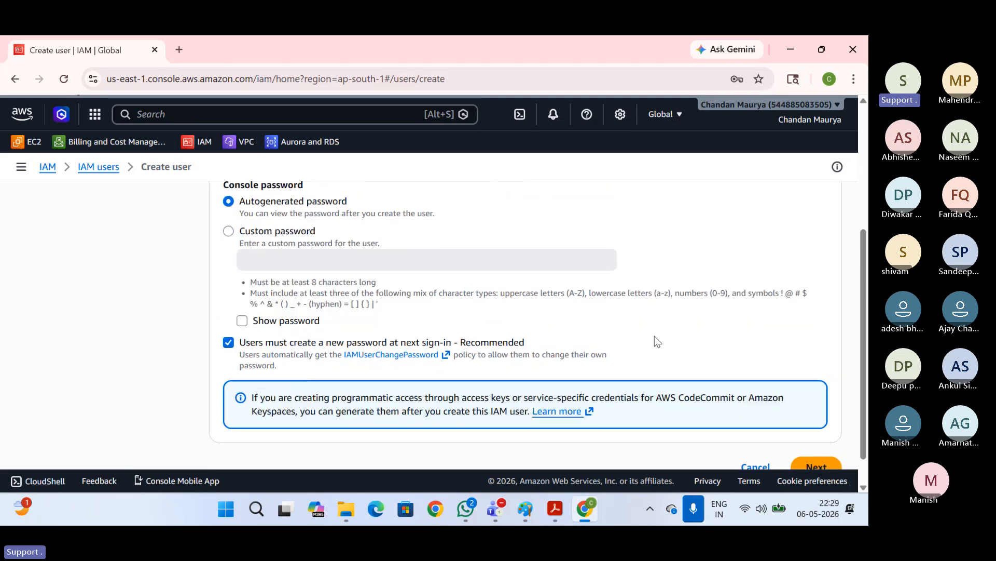
scroll(755, 381, down, 1)
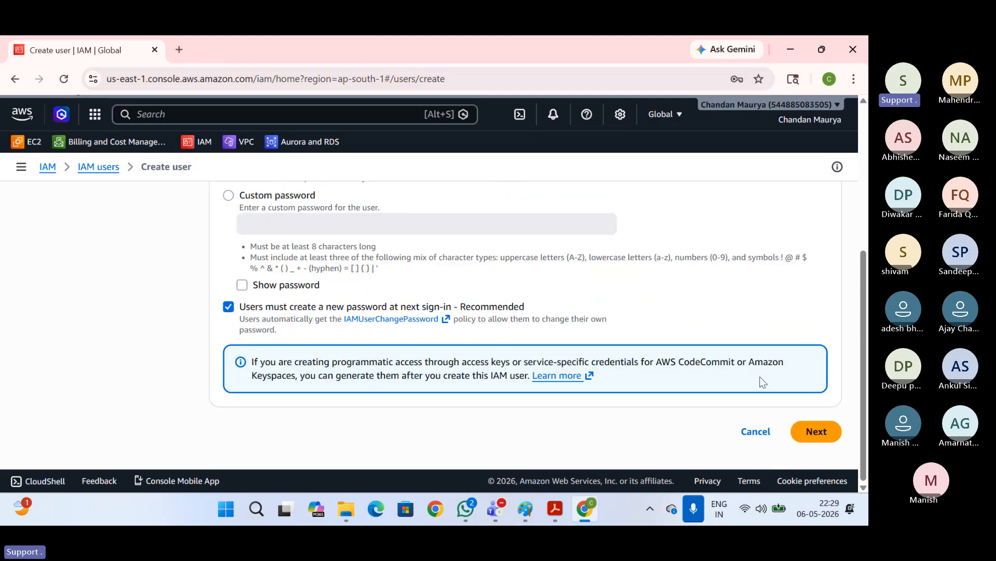
click(819, 430)
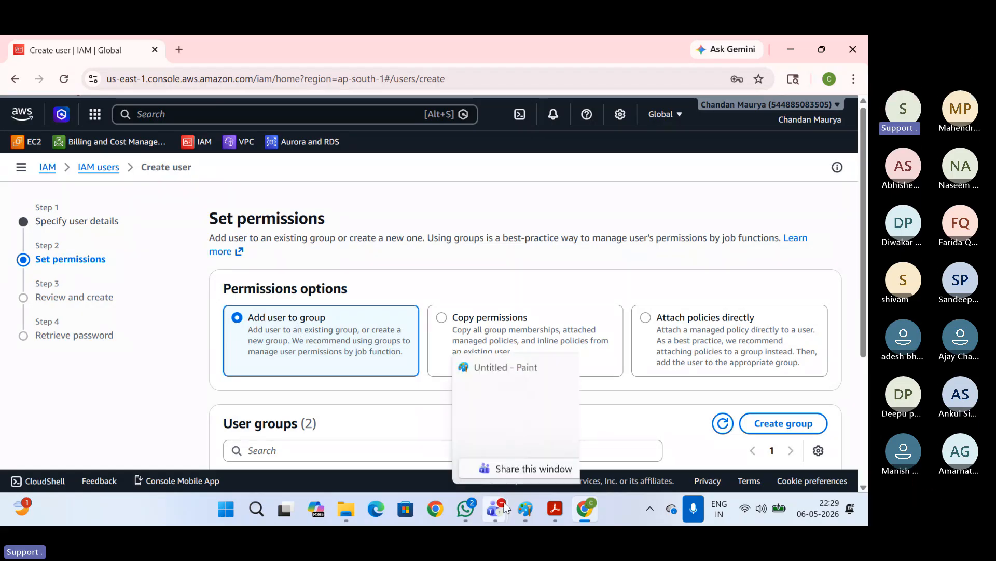
- Switch to the Paint diagram and draw a rectangle about 166 × 75 px inside the AWS box near its upper-left corner
mouse_move(584, 509)
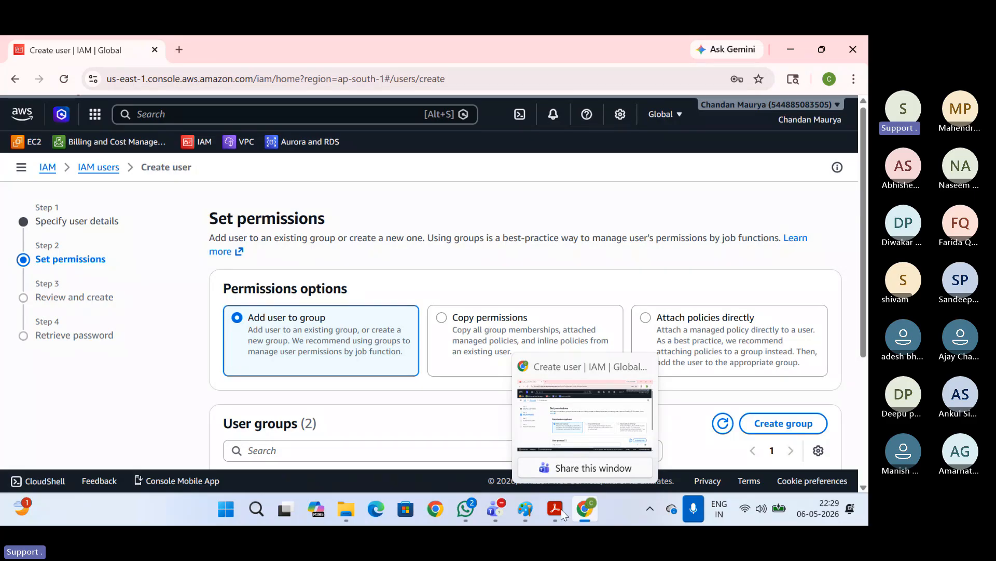
click(527, 508)
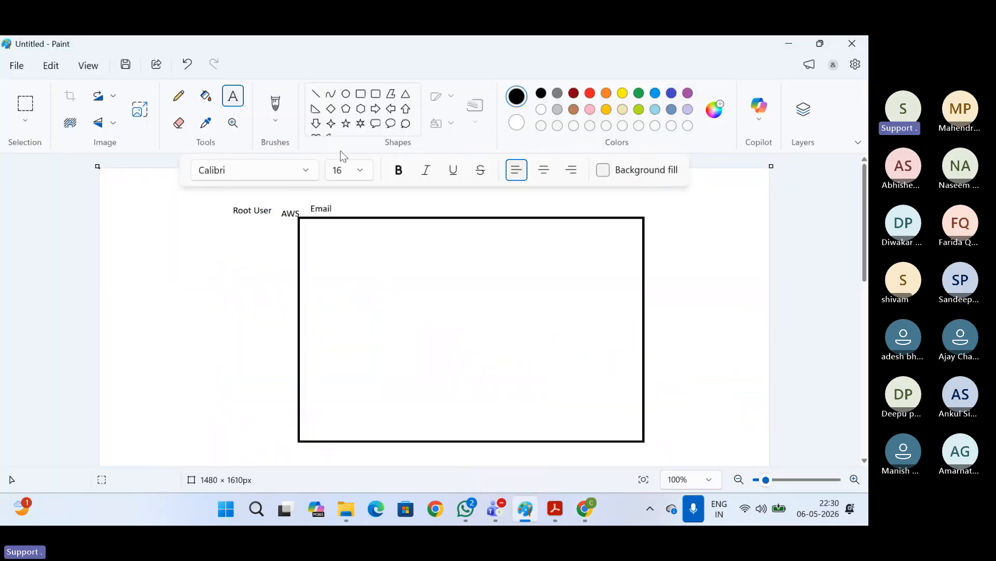
click(361, 94)
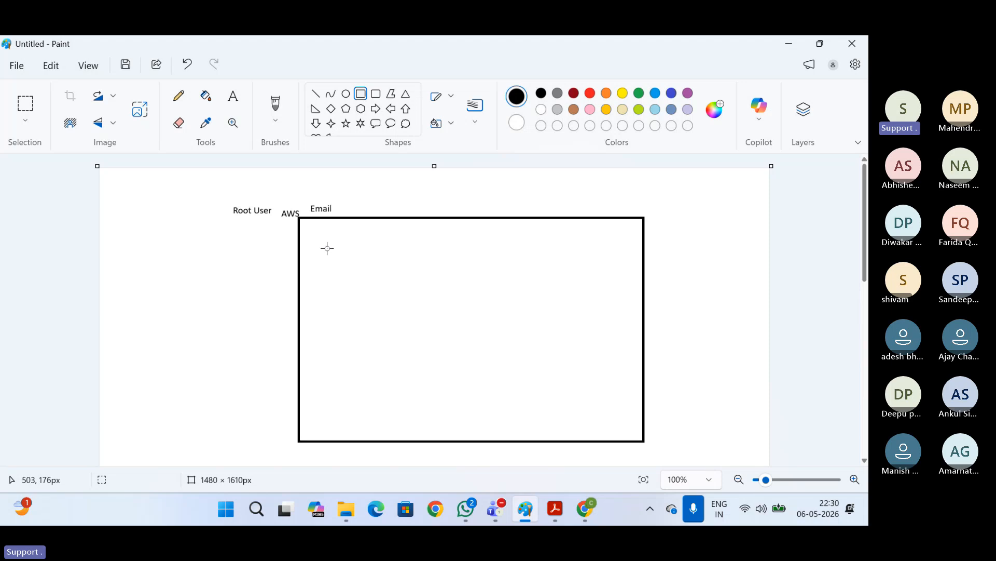
mouse_move(327, 248)
mouse_down()
mouse_move(348, 267)
mouse_move(397, 261)
mouse_move(404, 283)
mouse_up()
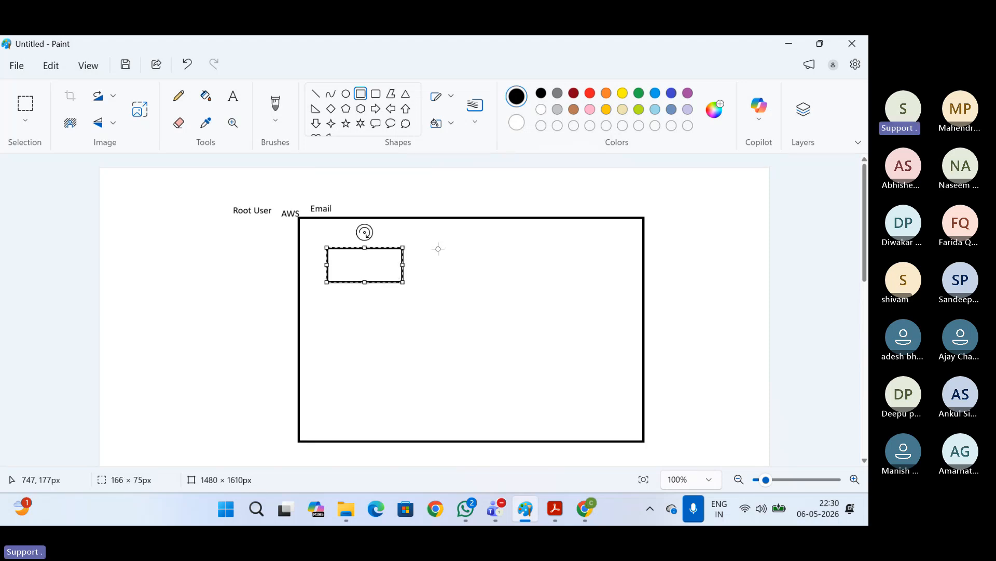
click(464, 250)
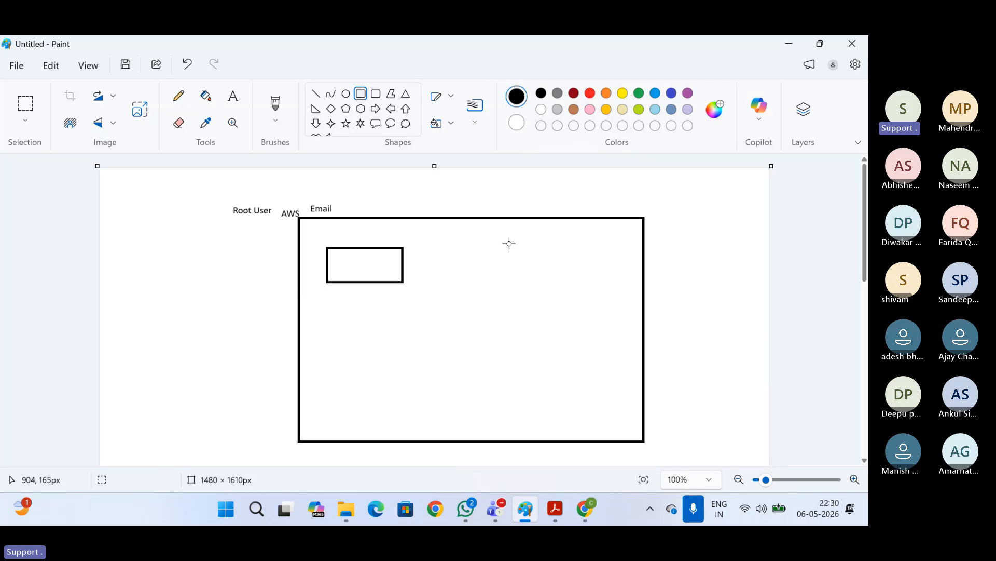
- Draw two stacked rectangles in the right part of the AWS box, the lower one about 167 × 71 px
drag(509, 242, 580, 270)
click(613, 287)
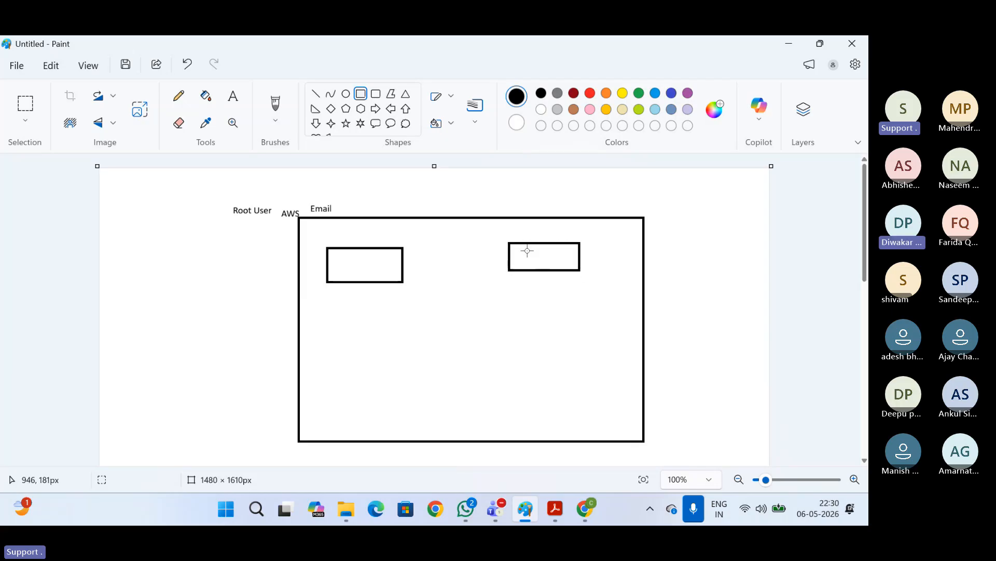
drag(514, 297, 591, 330)
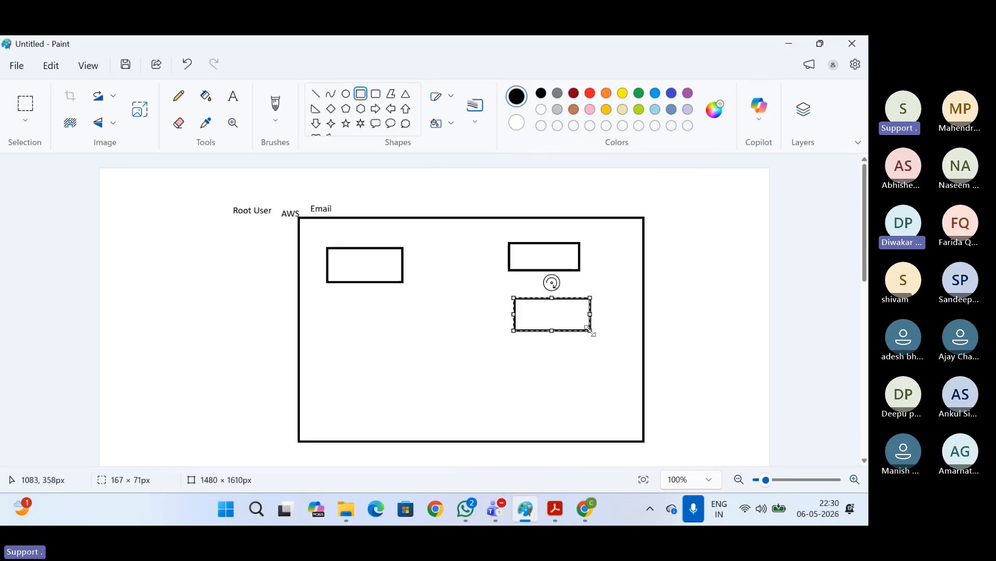
click(623, 300)
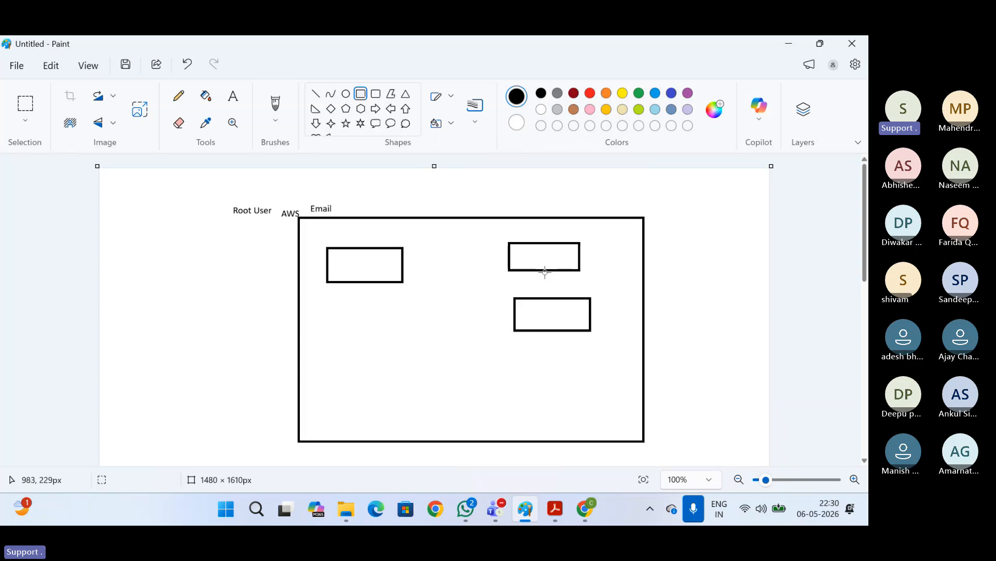
- Draw thin bars about 59 × 6 px and 124 × 10 px across the stacked rectangles' left edges, and return to the AWS console
drag(485, 254, 513, 252)
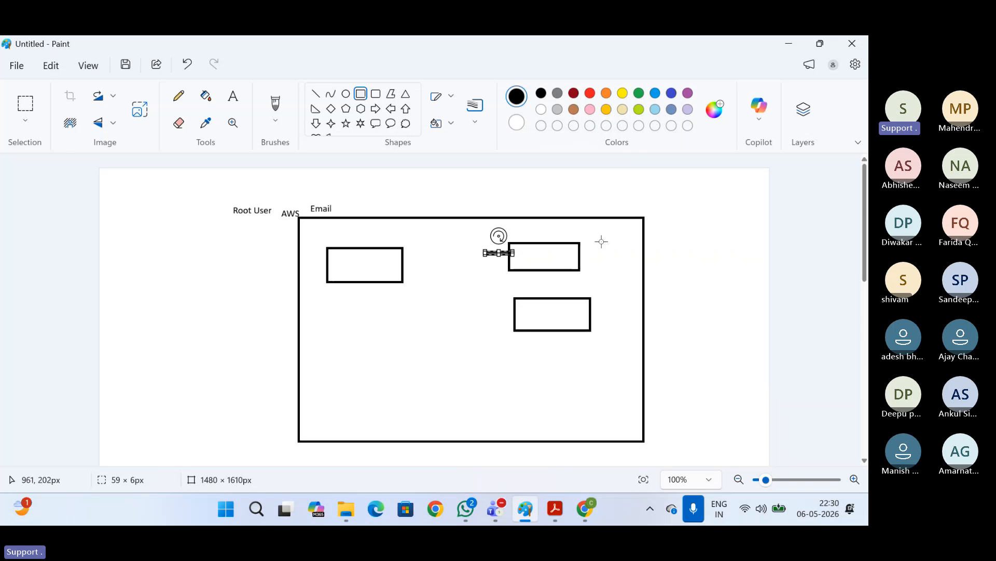
click(602, 242)
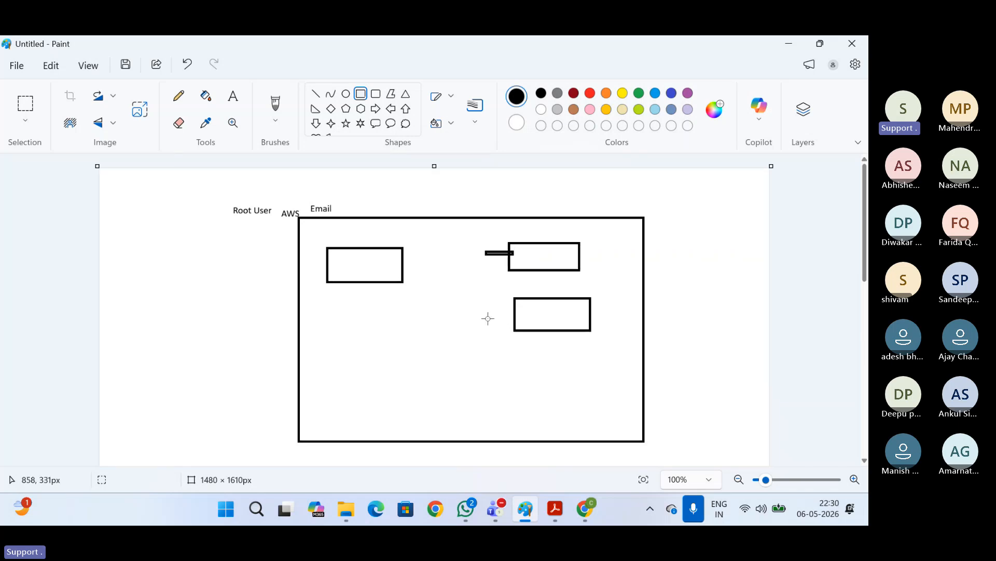
drag(475, 311, 534, 315)
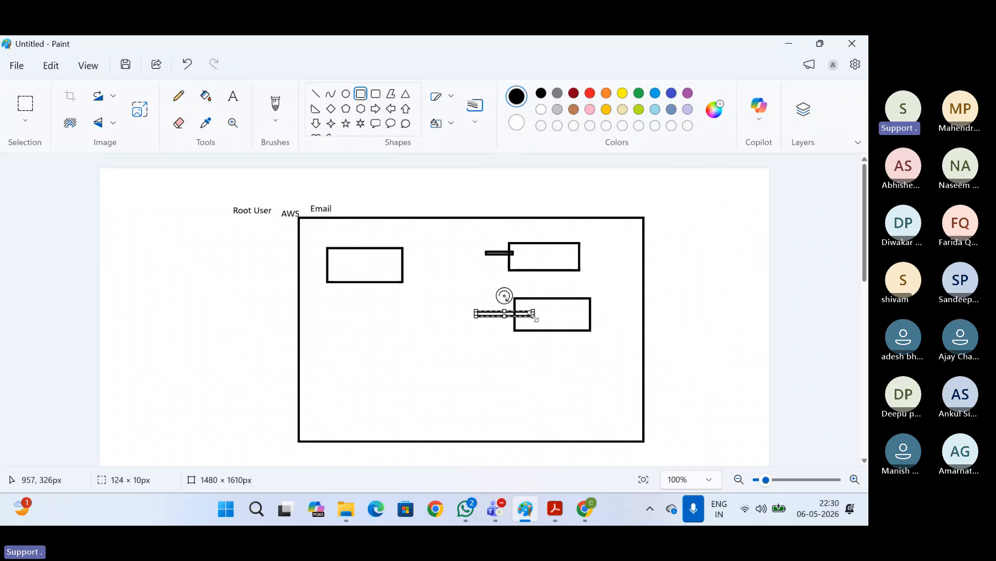
click(549, 286)
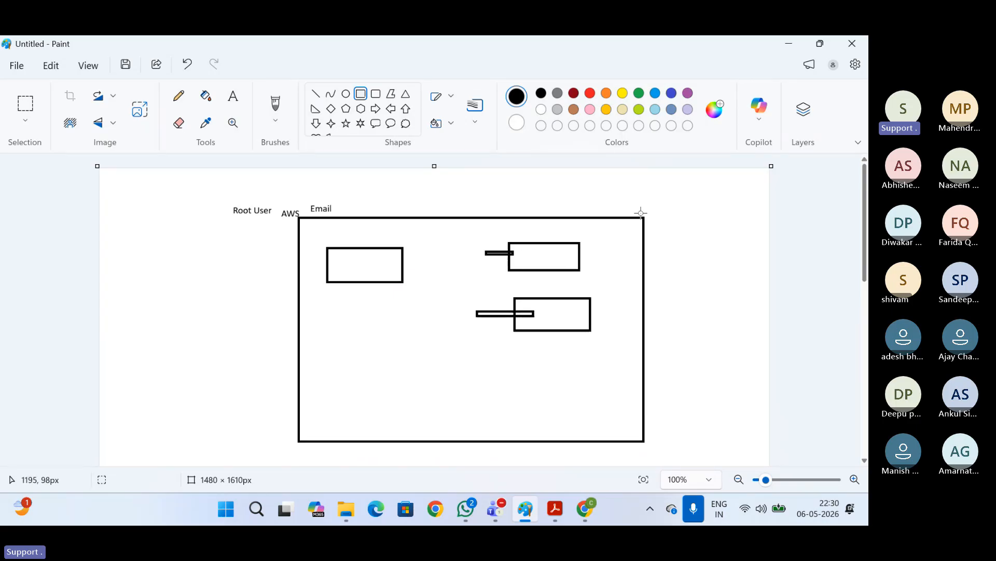
click(789, 45)
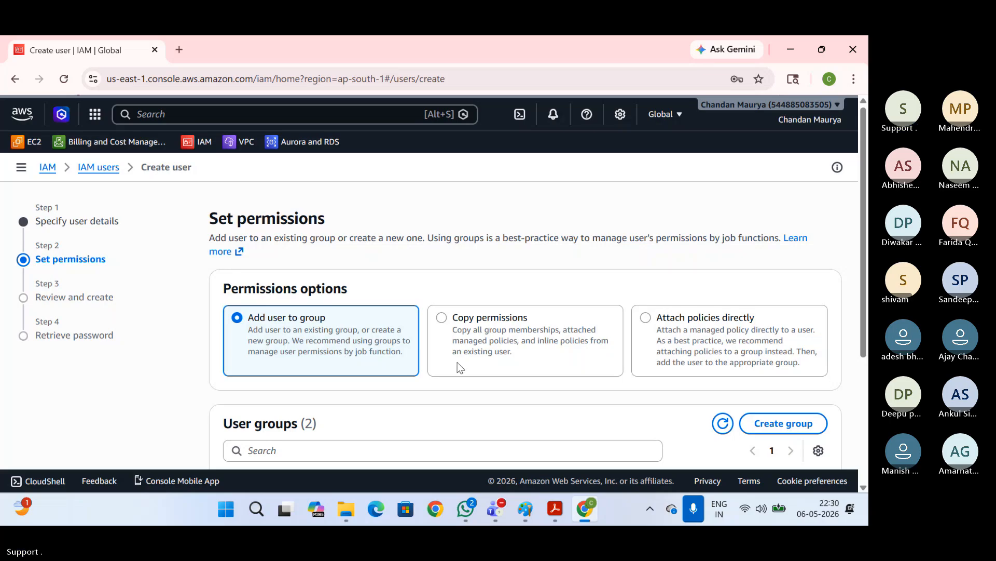
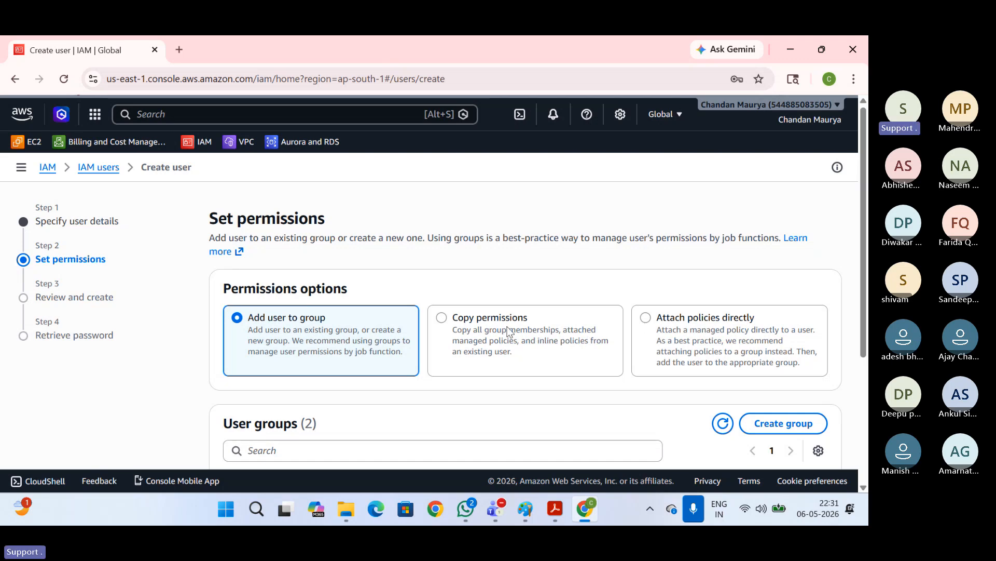
- Choose Attach policies directly as the permissions option and look through the available permissions policies
click(647, 319)
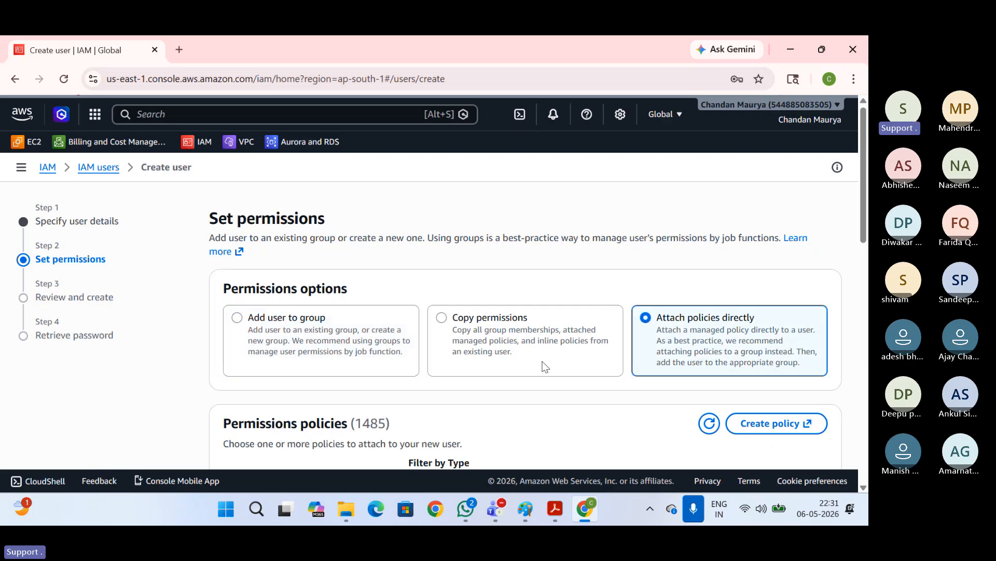
scroll(545, 367, down, 1)
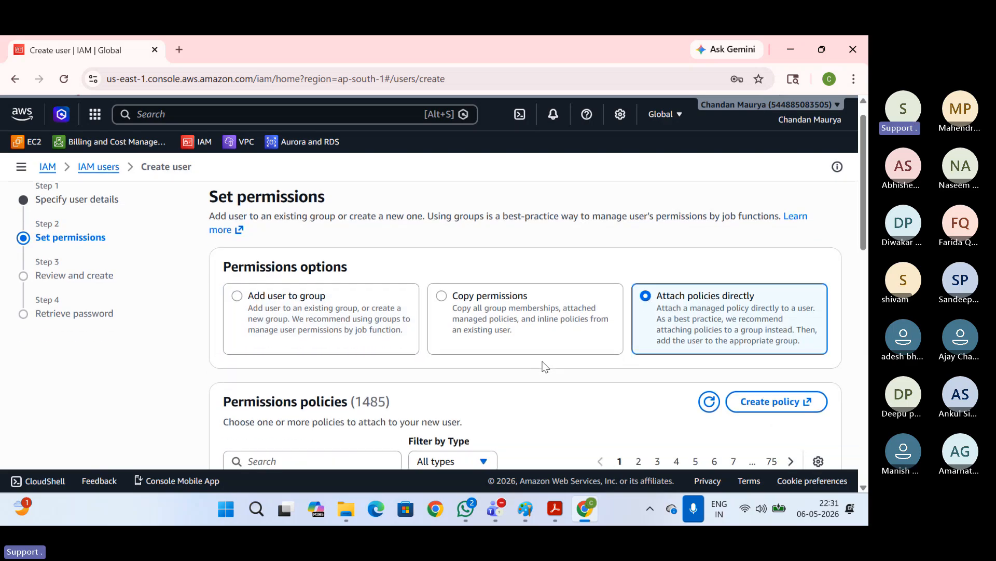
scroll(491, 399, down, 4)
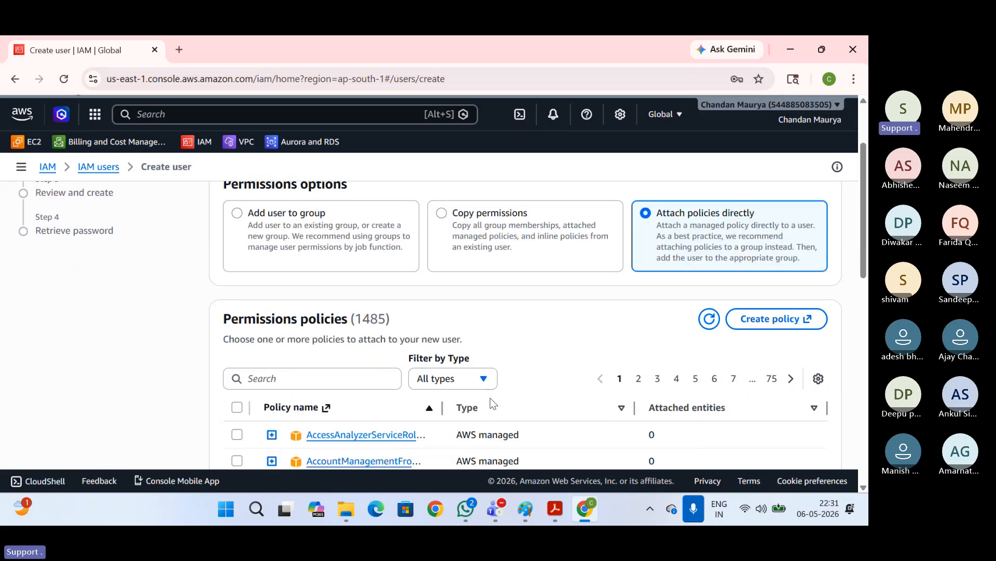
scroll(491, 398, down, 2)
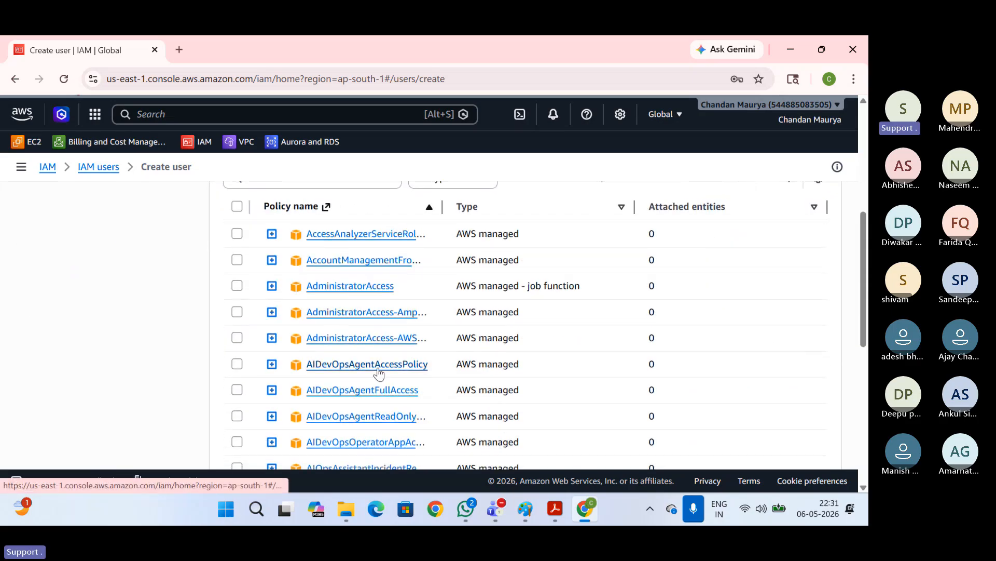
scroll(377, 373, down, 5)
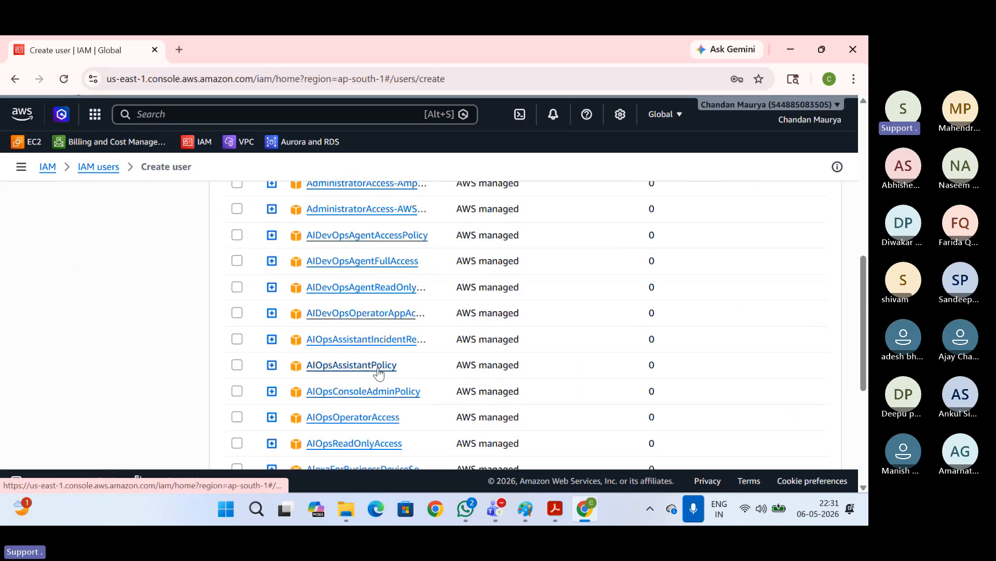
scroll(378, 372, down, 3)
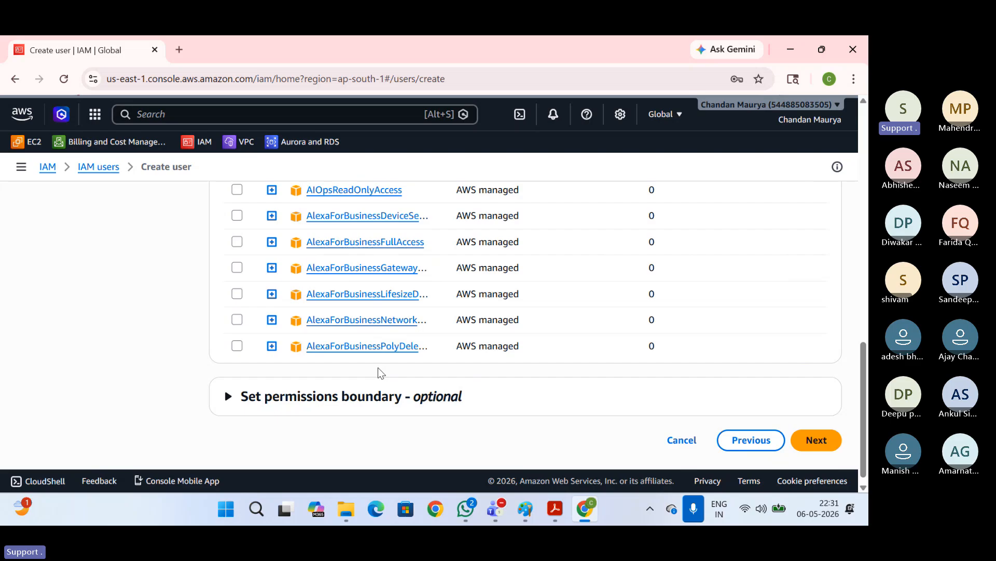
scroll(380, 373, up, 10)
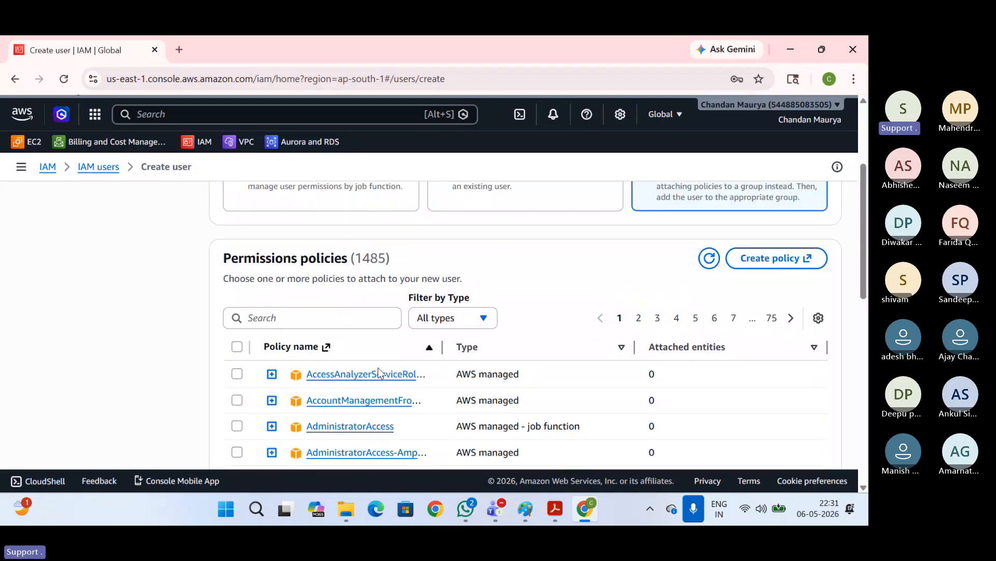
scroll(379, 373, up, 1)
scroll(381, 372, up, 1)
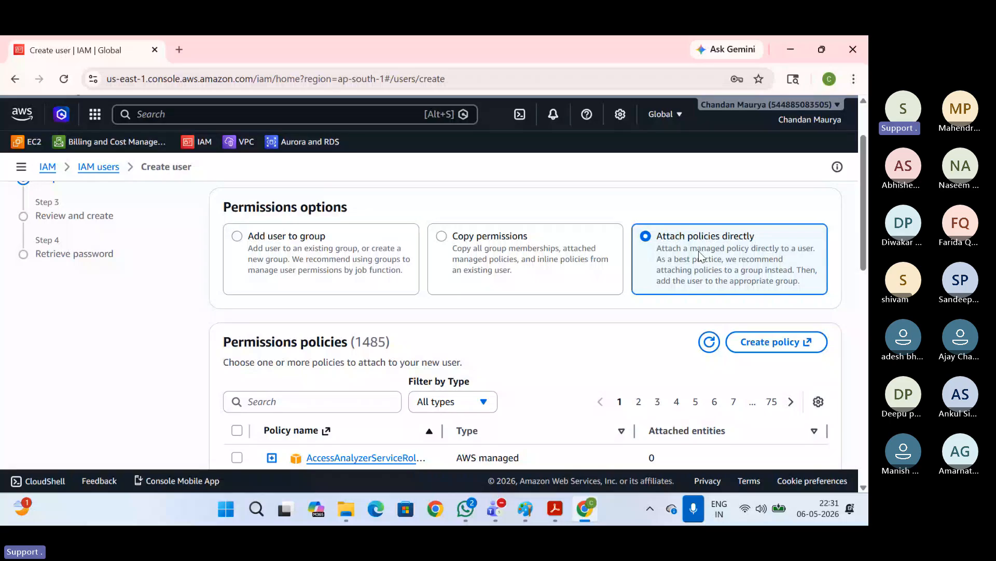
- Compare the permissions options with the policies list, and proceed to Review and create without selecting any policy
scroll(580, 297, down, 1)
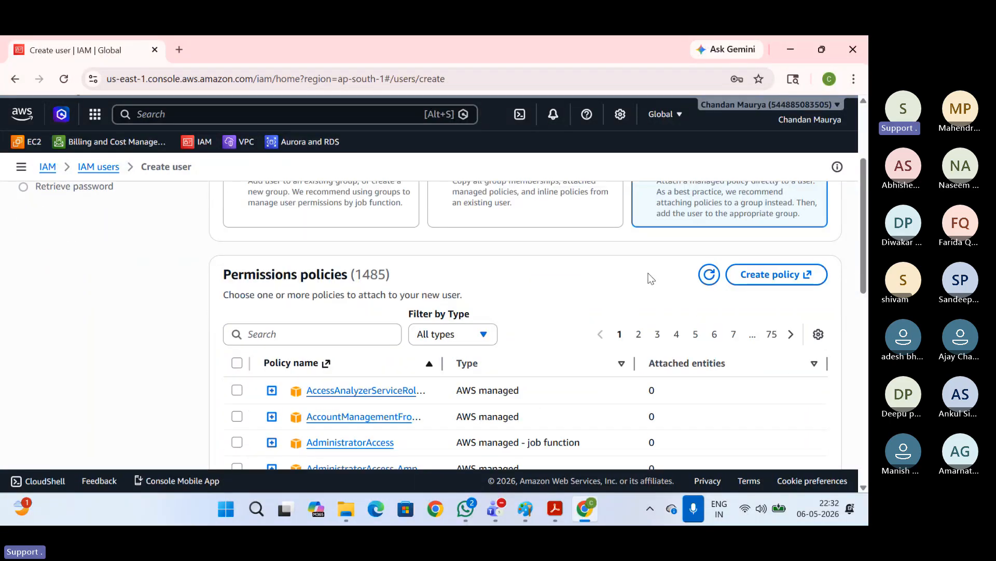
scroll(651, 279, up, 1)
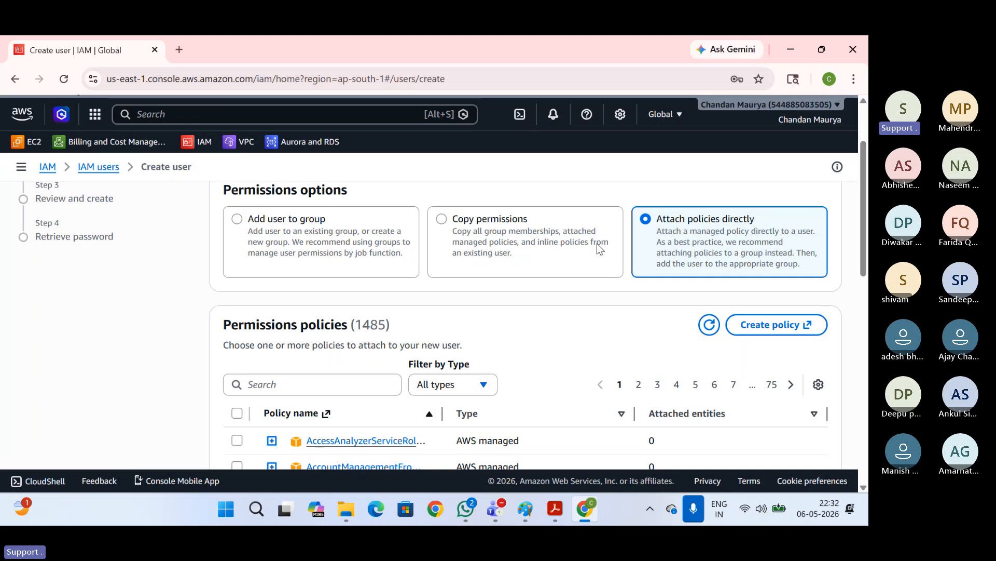
scroll(585, 258, down, 2)
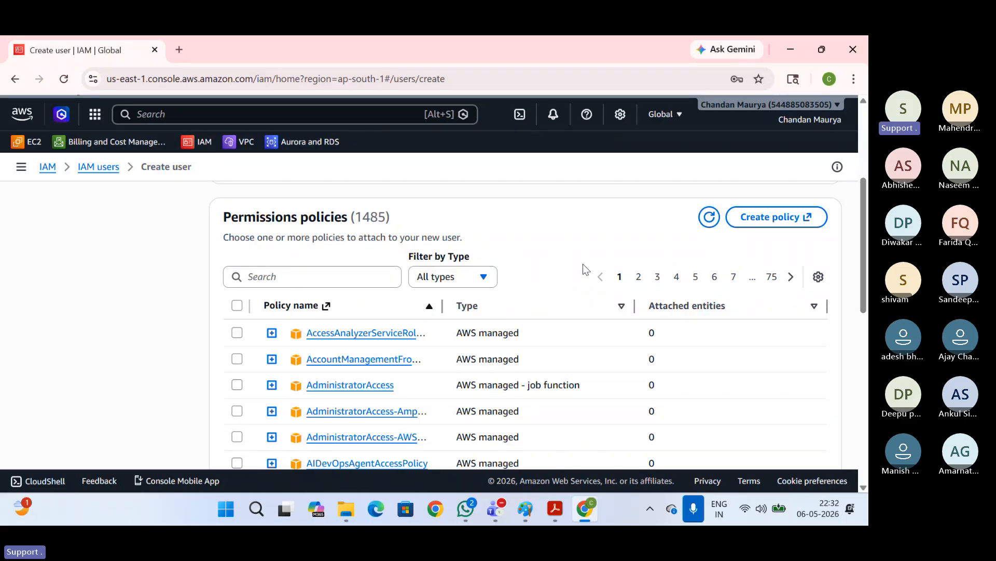
scroll(583, 265, down, 1)
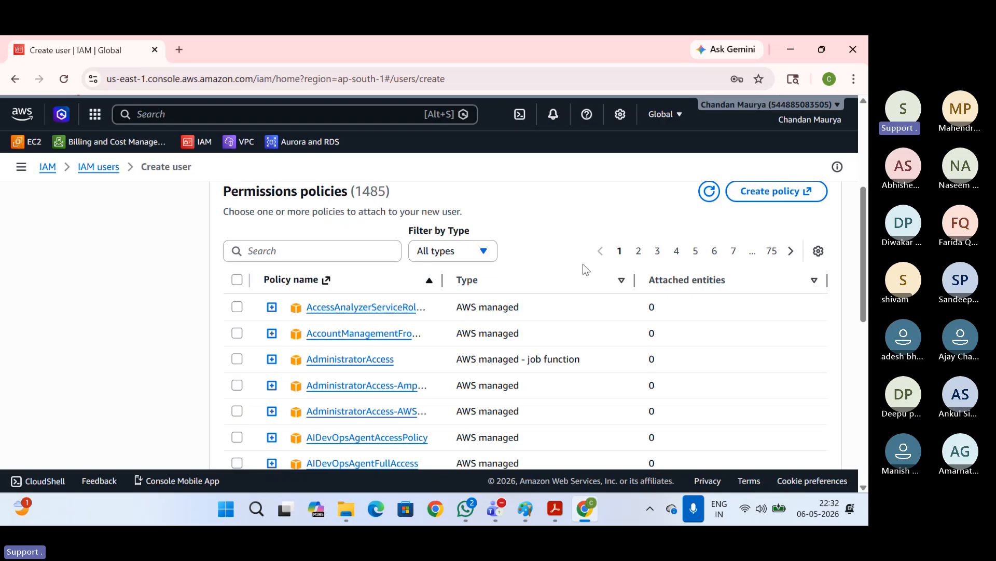
scroll(583, 264, up, 3)
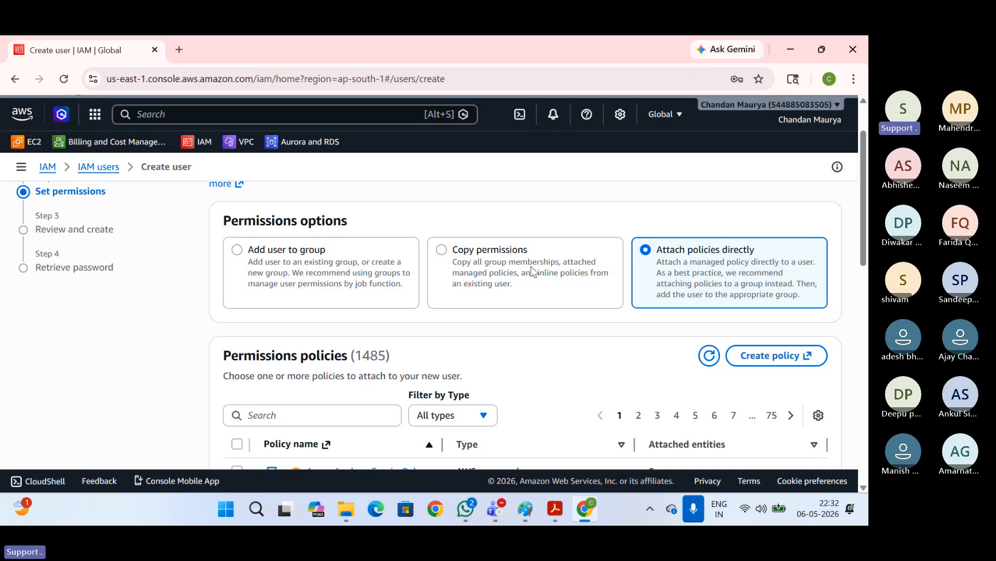
scroll(531, 266, down, 12)
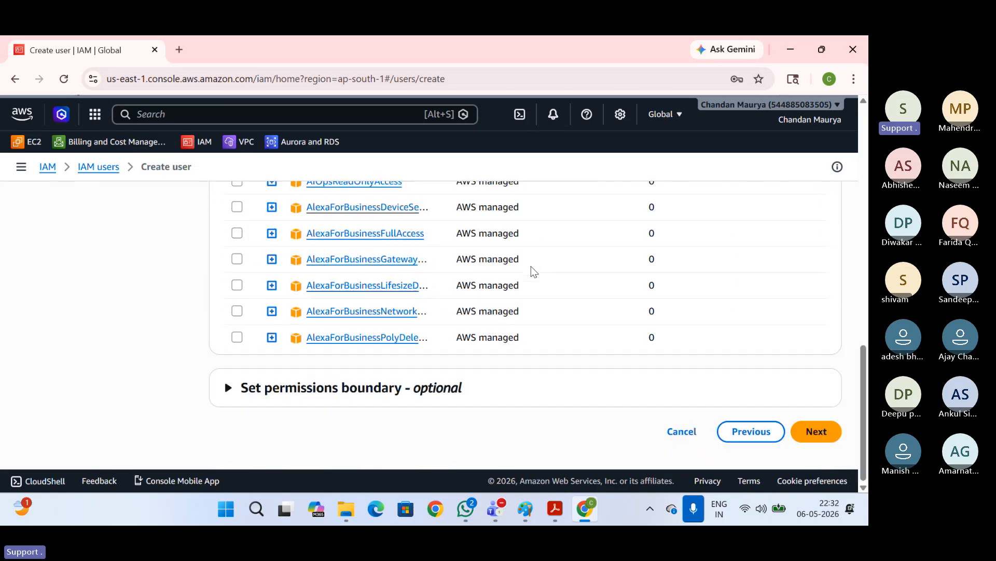
click(813, 433)
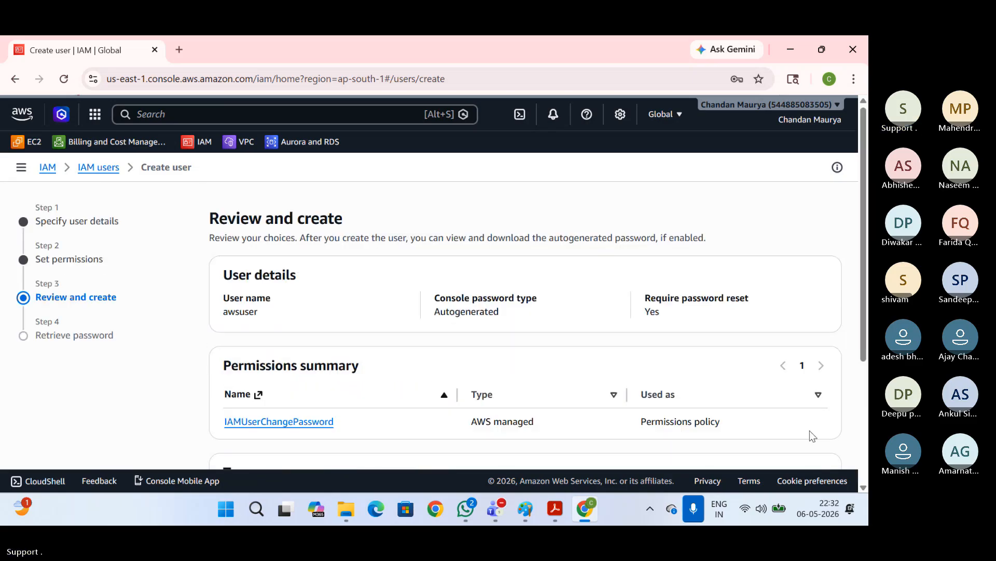
- Review the user details, permissions summary and tags, and create the IAM user awsuser
scroll(656, 382, down, 3)
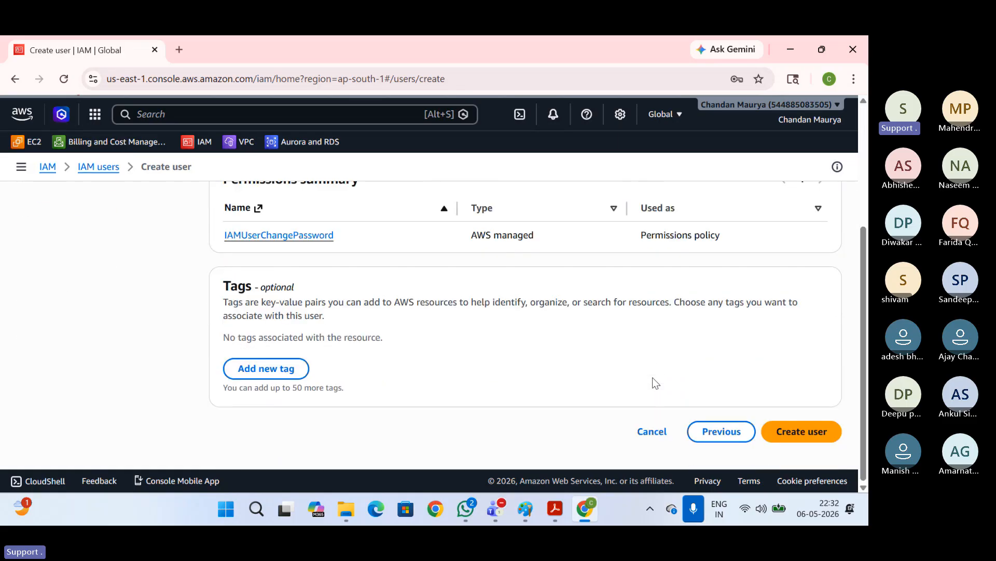
scroll(562, 328, up, 3)
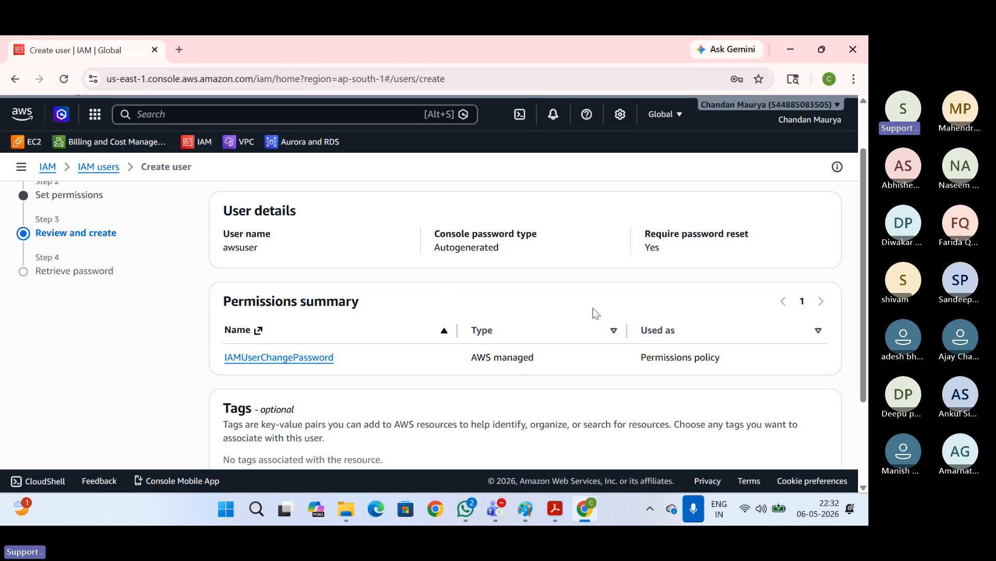
scroll(631, 346, down, 1)
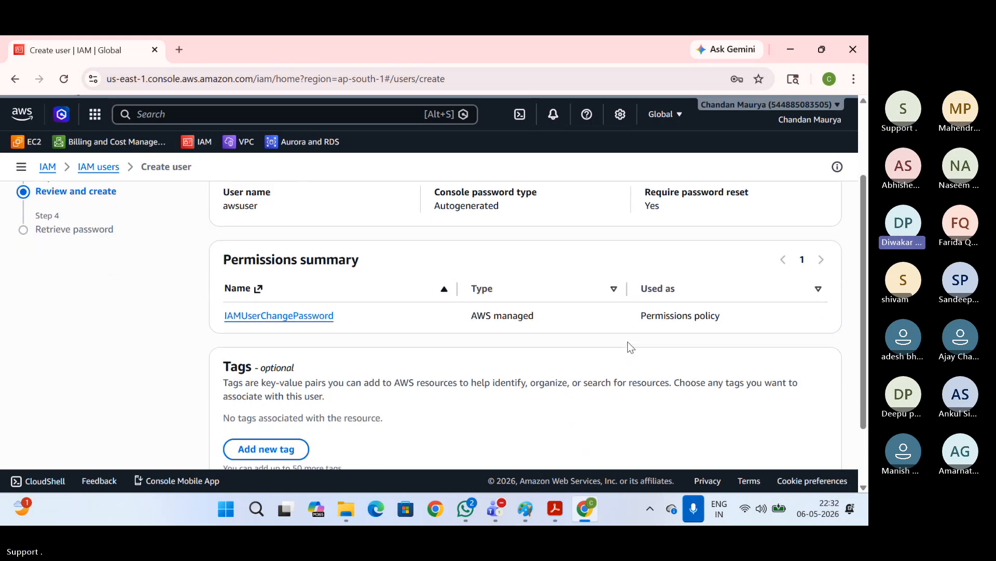
scroll(631, 346, down, 2)
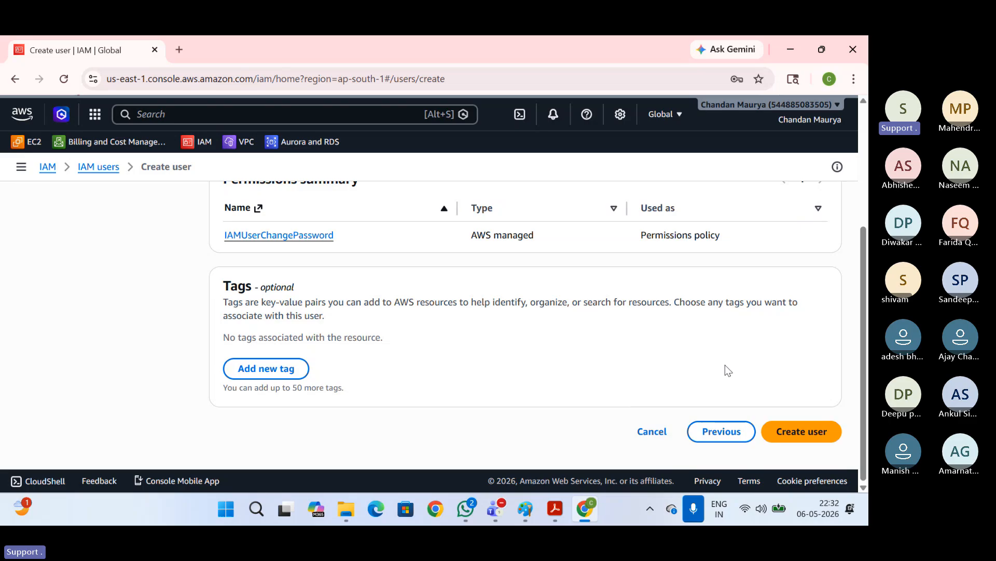
click(804, 429)
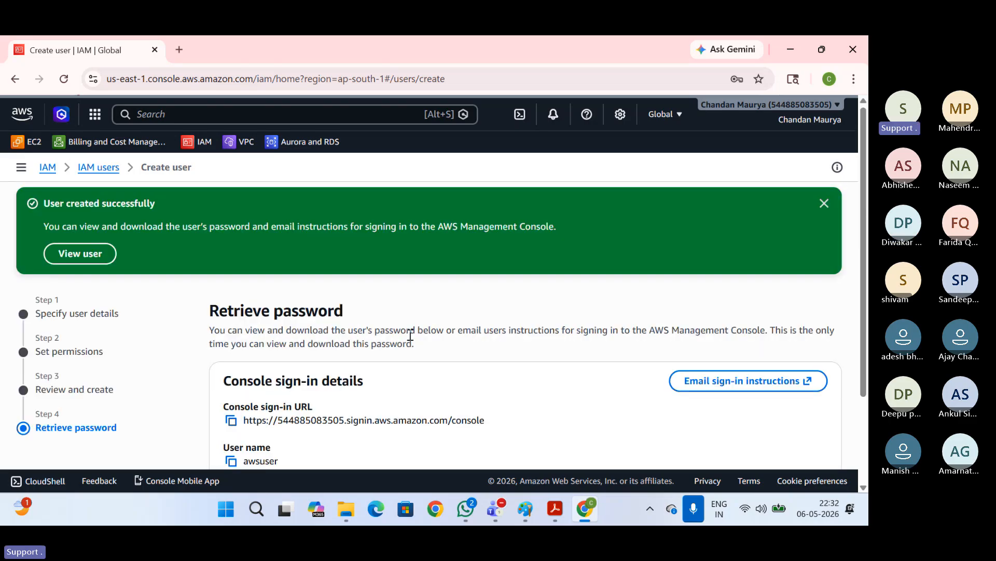
- Review the console sign-in details and download awsuser's credentials as a .csv file
scroll(410, 335, down, 2)
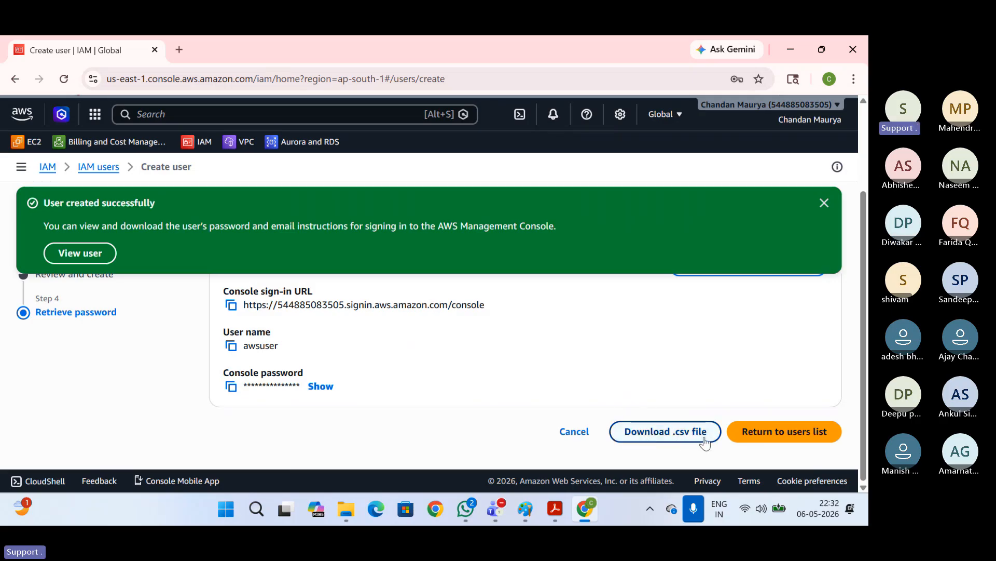
right_click(487, 337)
click(393, 354)
scroll(349, 344, up, 1)
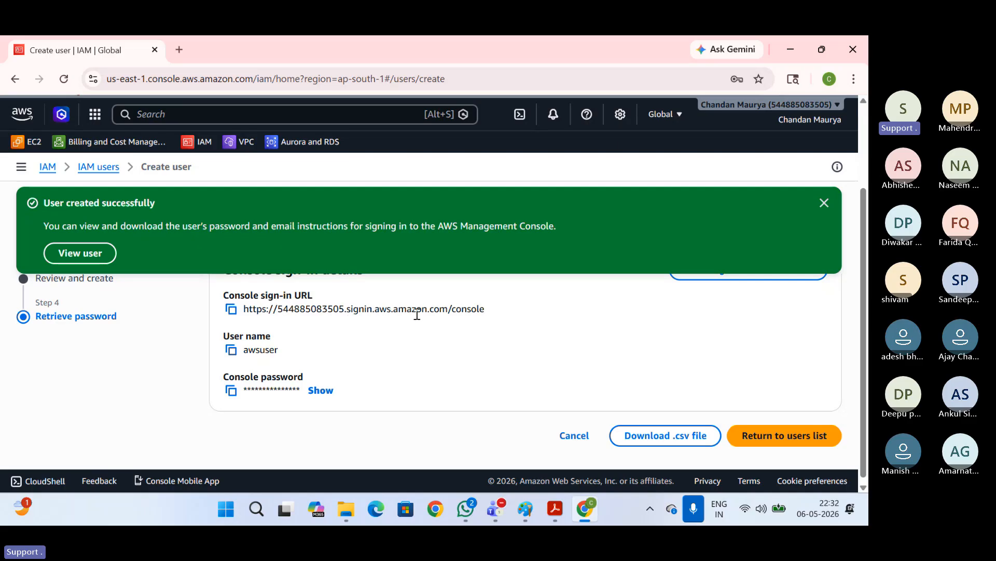
scroll(403, 341, up, 1)
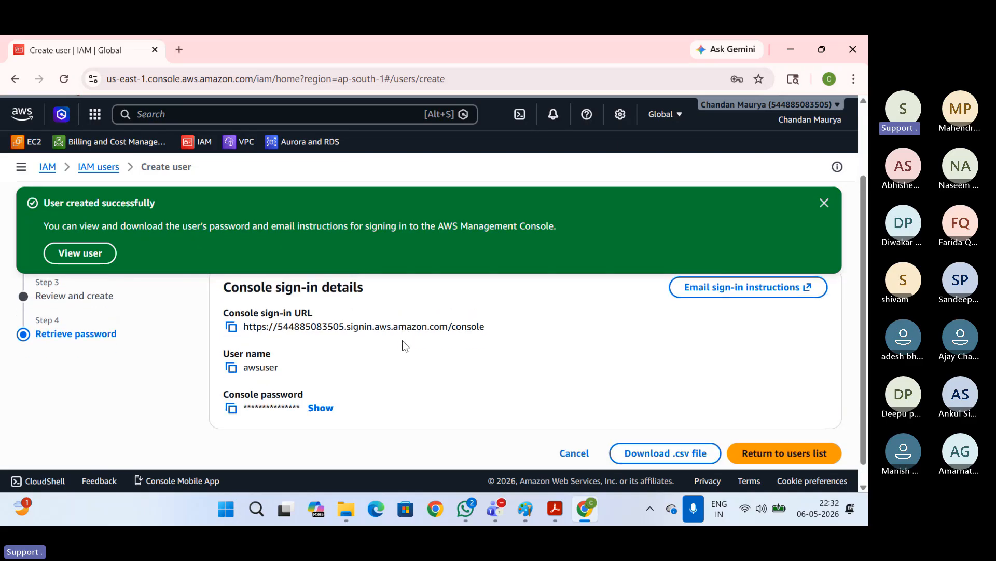
scroll(403, 341, down, 1)
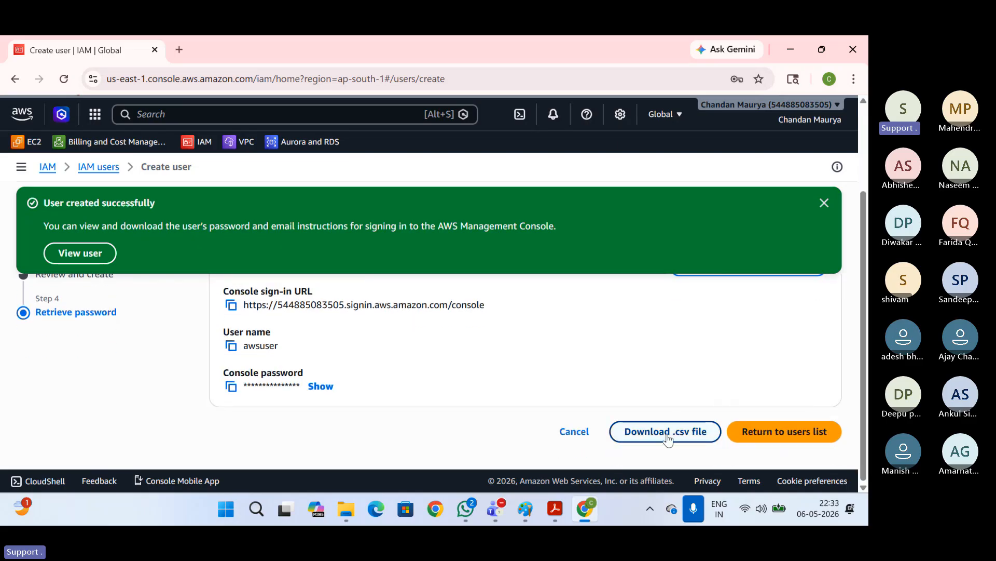
click(669, 439)
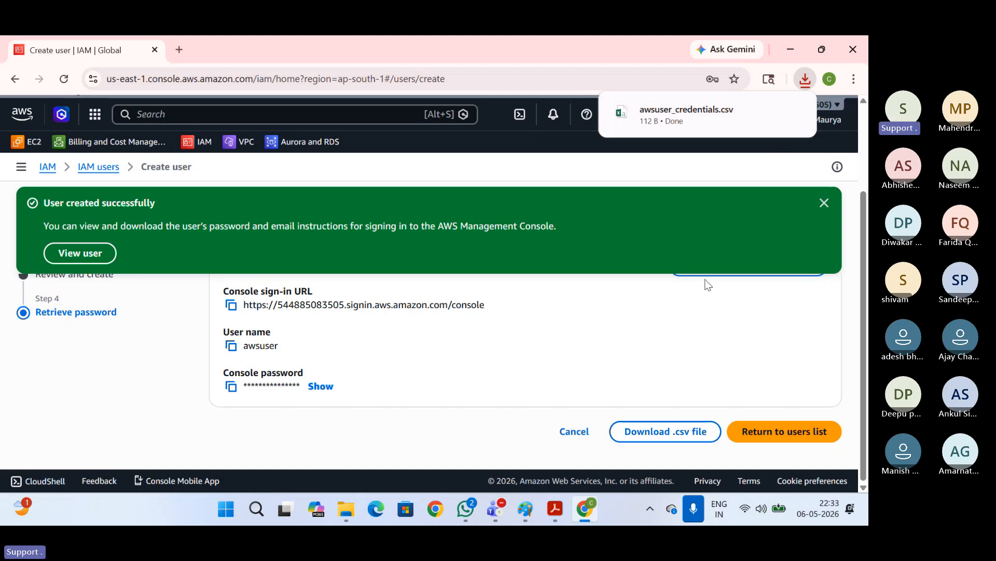
- Return to the IAM users list, look for awsuser, and dismiss the success banner
click(782, 441)
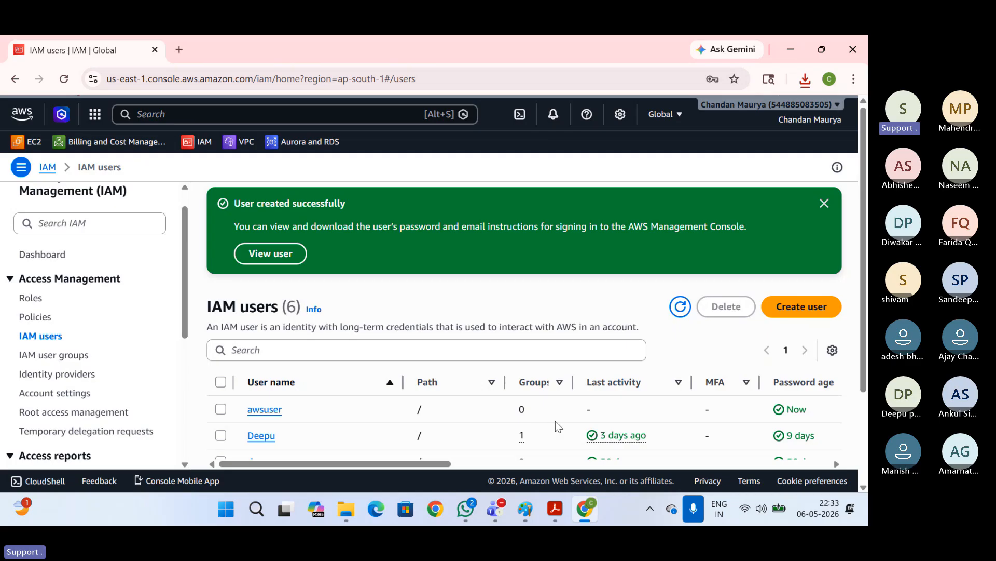
scroll(555, 425, down, 1)
scroll(559, 426, up, 1)
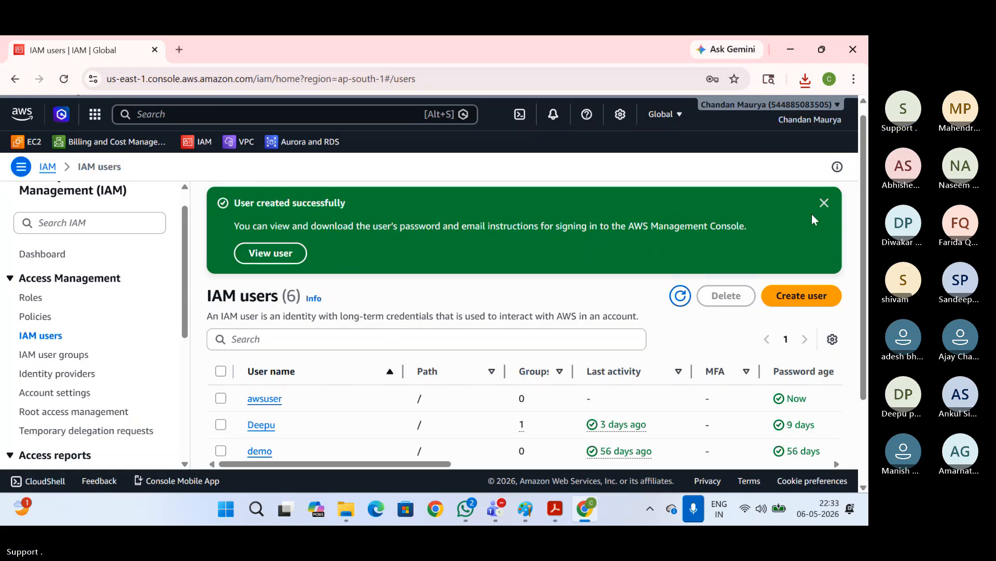
click(823, 203)
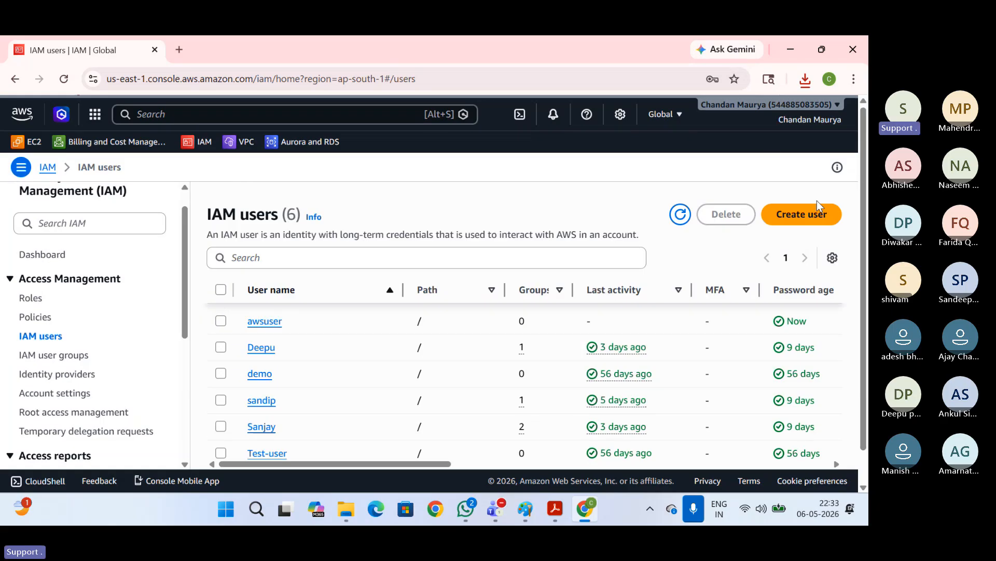
- Open the downloaded awsuser_credentials.csv in Excel and dismiss the Office Activation Wizard
click(810, 82)
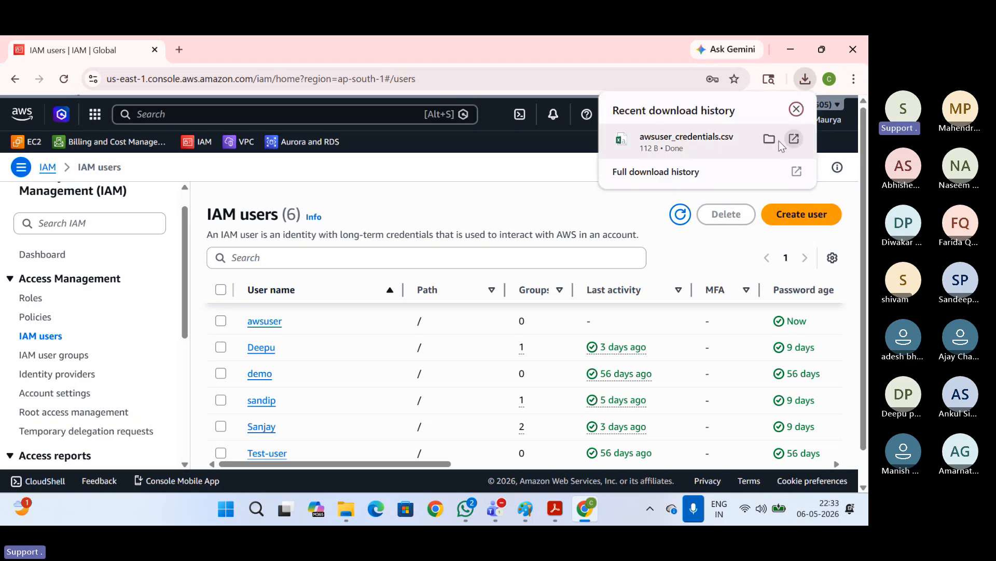
click(770, 139)
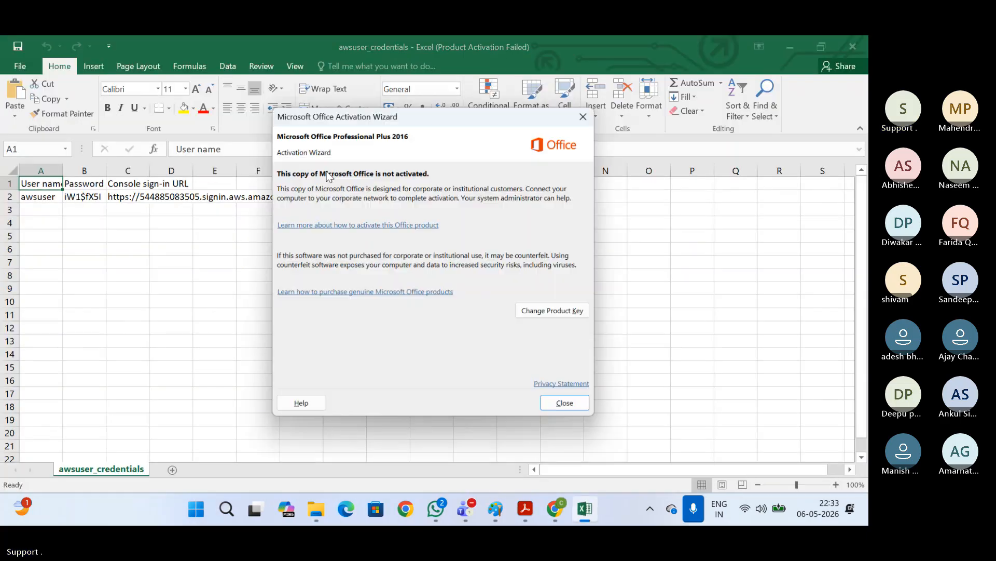
click(559, 405)
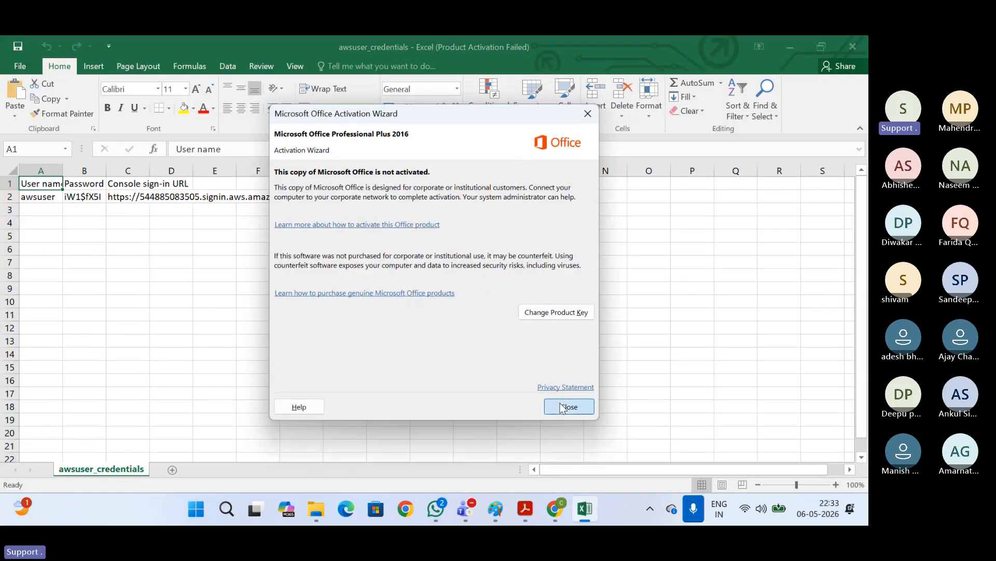
- Auto-fit the widths of the User name, Password and Console sign-in URL columns to their contents
double_click(64, 170)
double_click(113, 170)
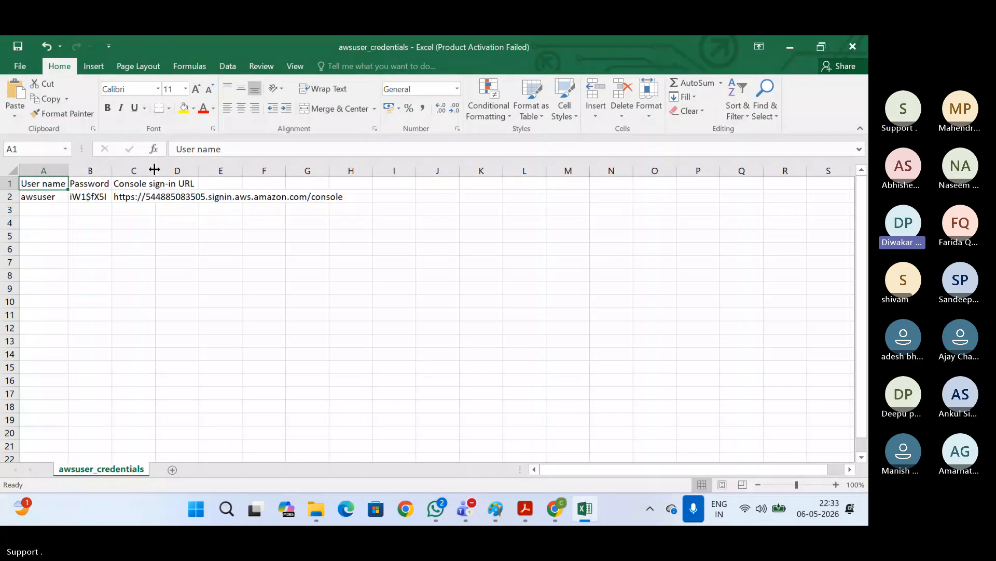
drag(156, 170, 159, 168)
double_click(159, 168)
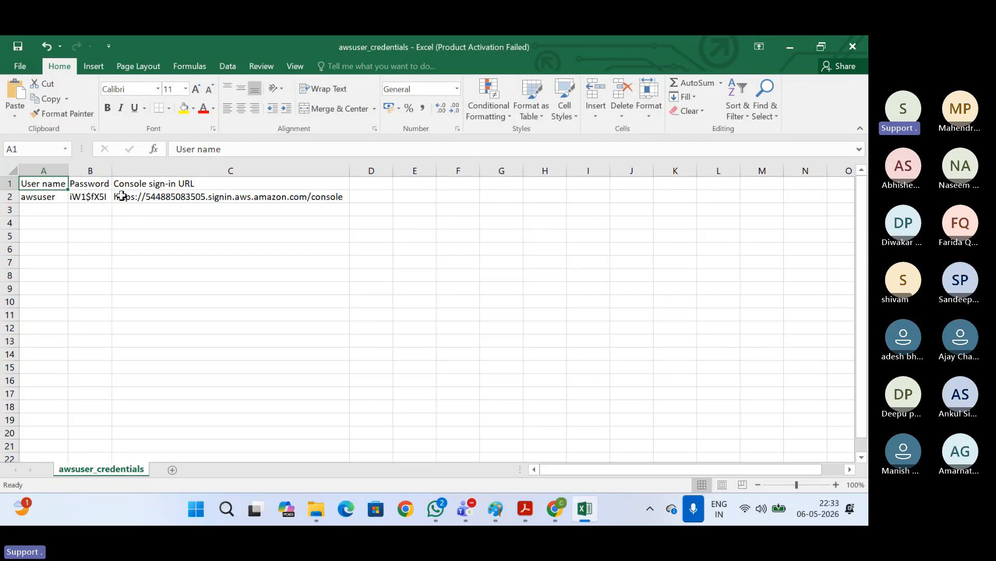
- Copy the console sign-in URL from cell C2 and open it in a new Incognito window in Chrome
double_click(345, 196)
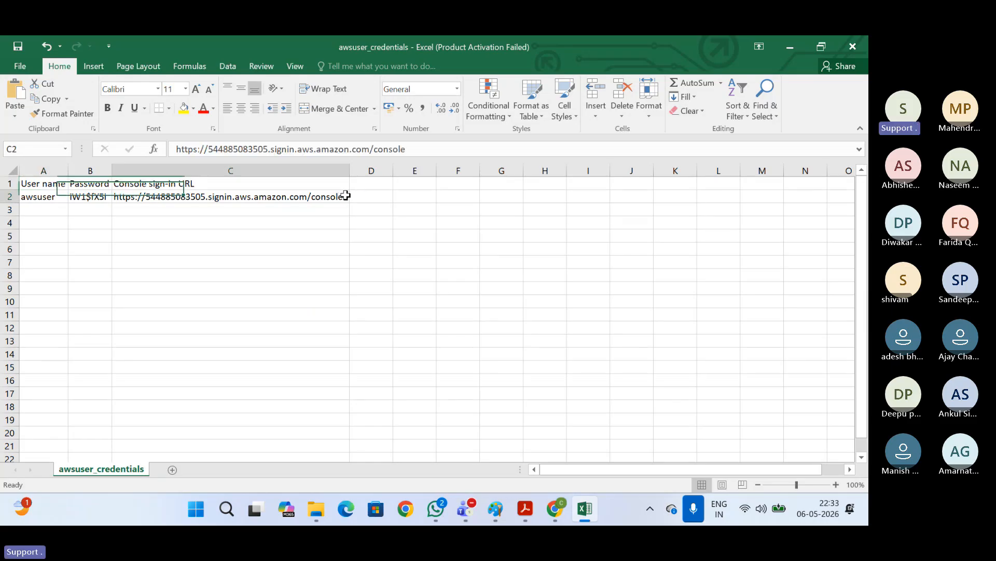
double_click(346, 196)
key(ctrl+c)
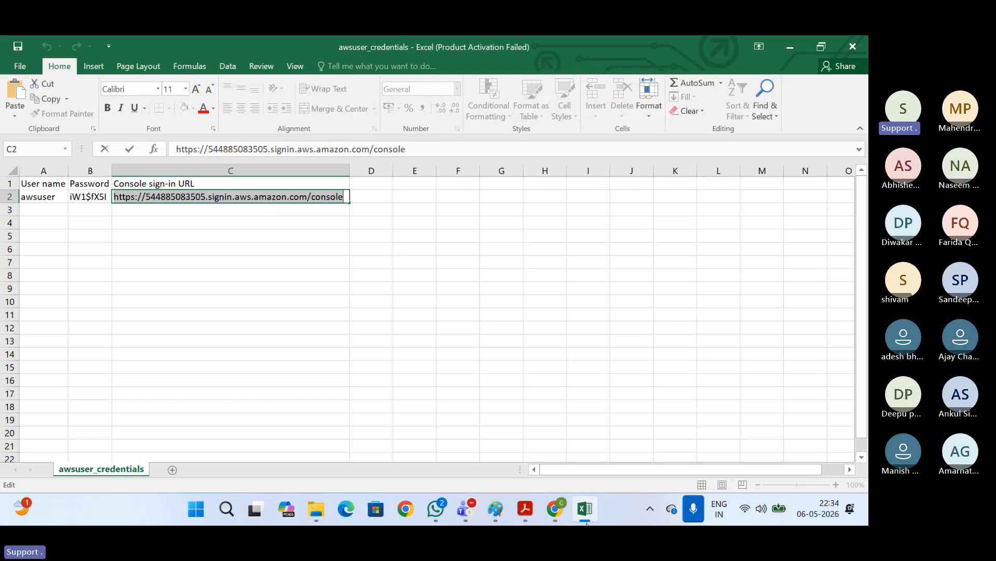
click(556, 519)
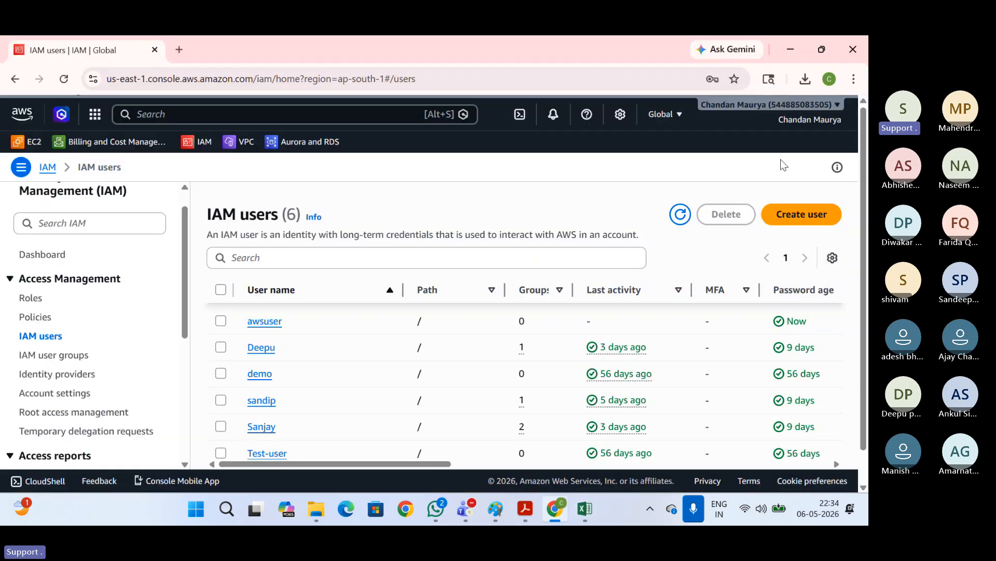
click(853, 79)
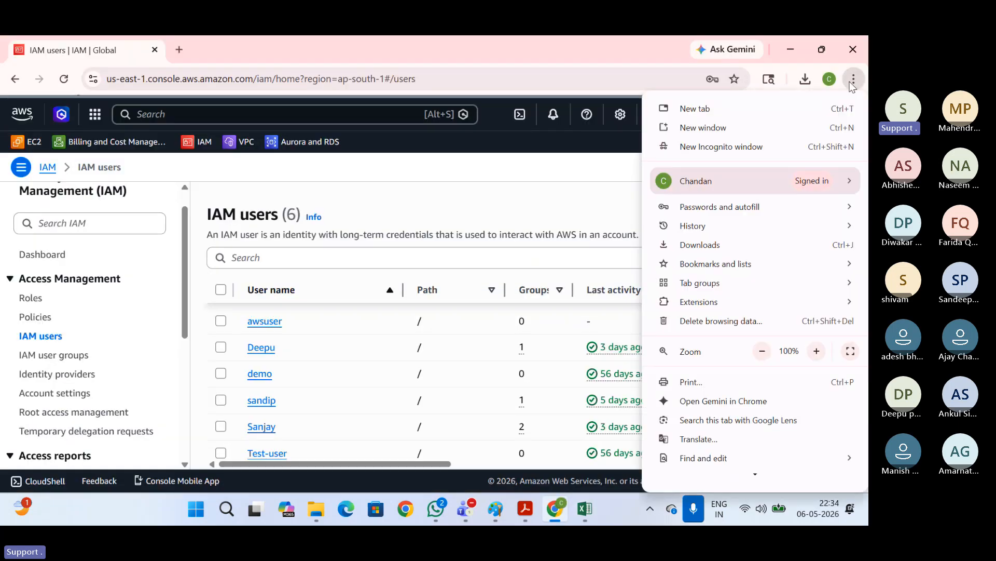
click(717, 146)
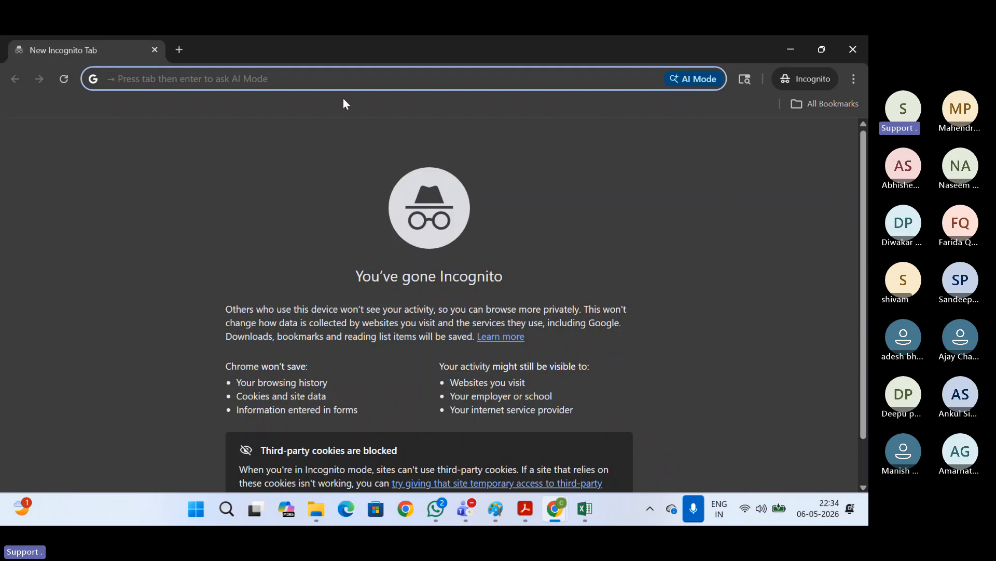
key(ctrl+v)
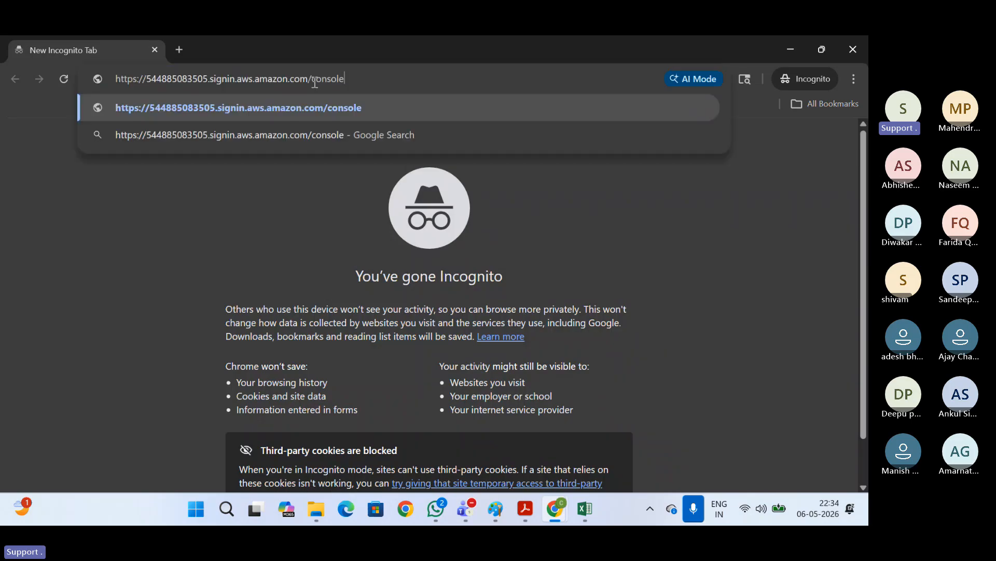
key(Return)
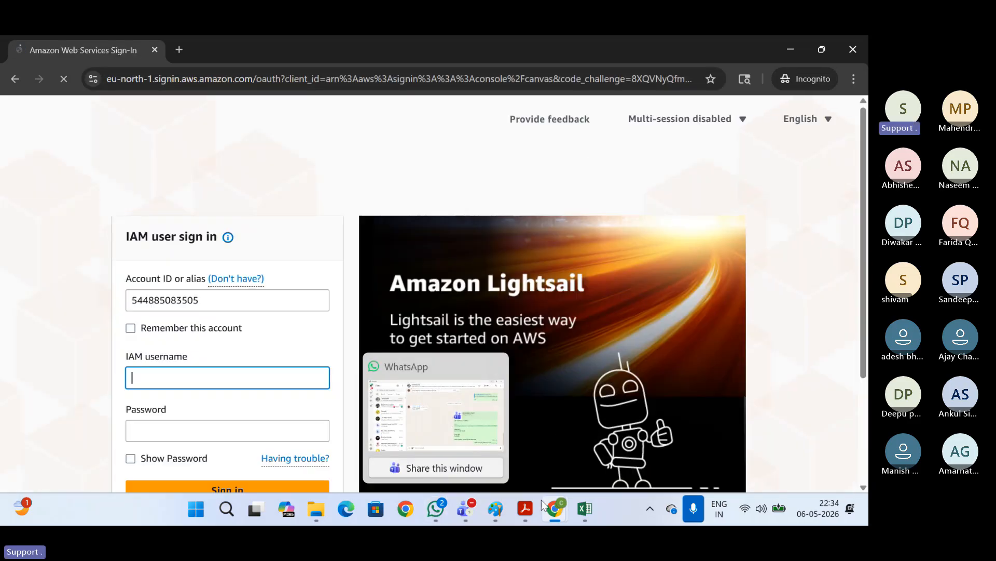
- Switch to the AWS Free Classes meeting in Teams, review the participants, dismiss the recording notice and minimize the meeting window
mouse_move(558, 507)
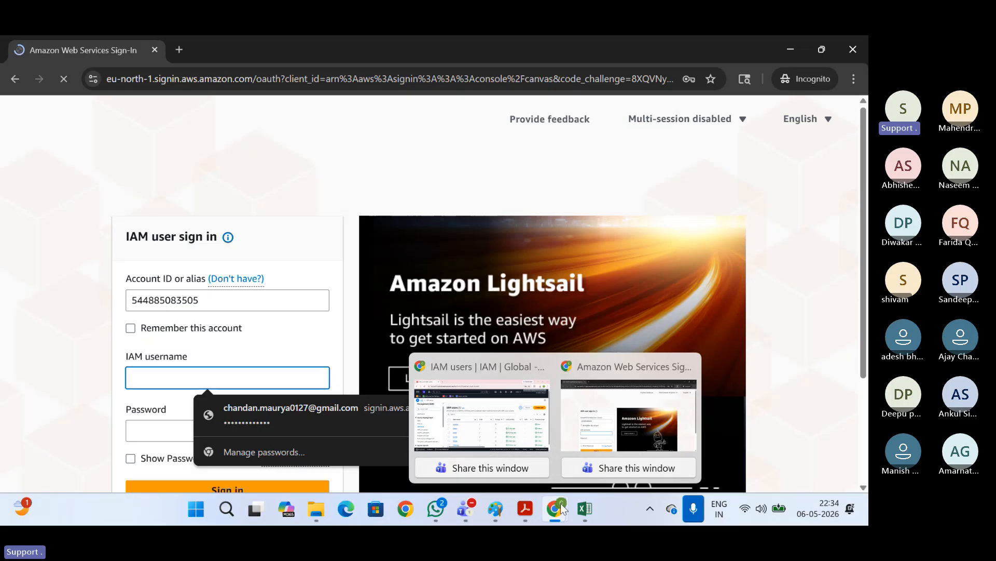
mouse_move(465, 507)
mouse_move(589, 432)
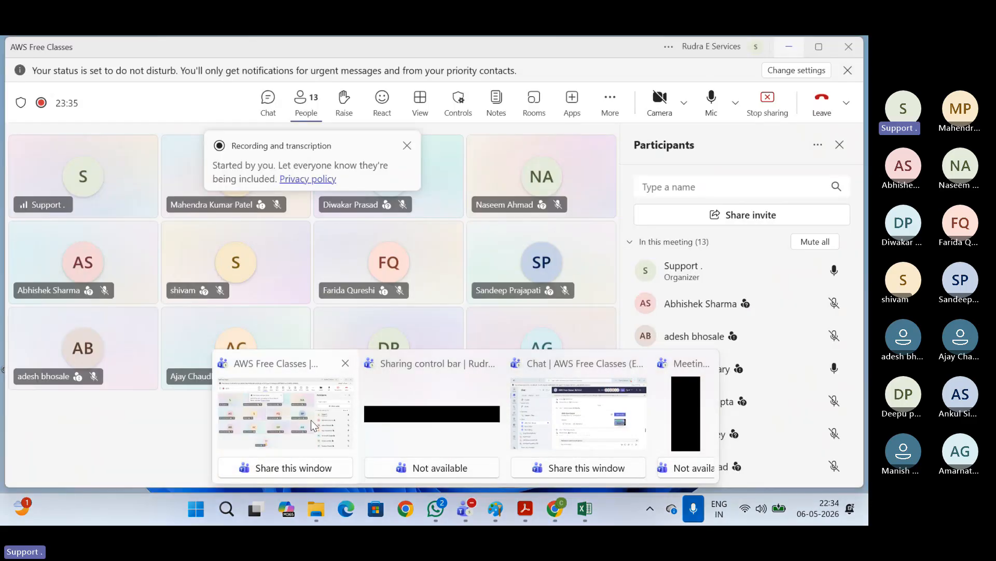
click(310, 420)
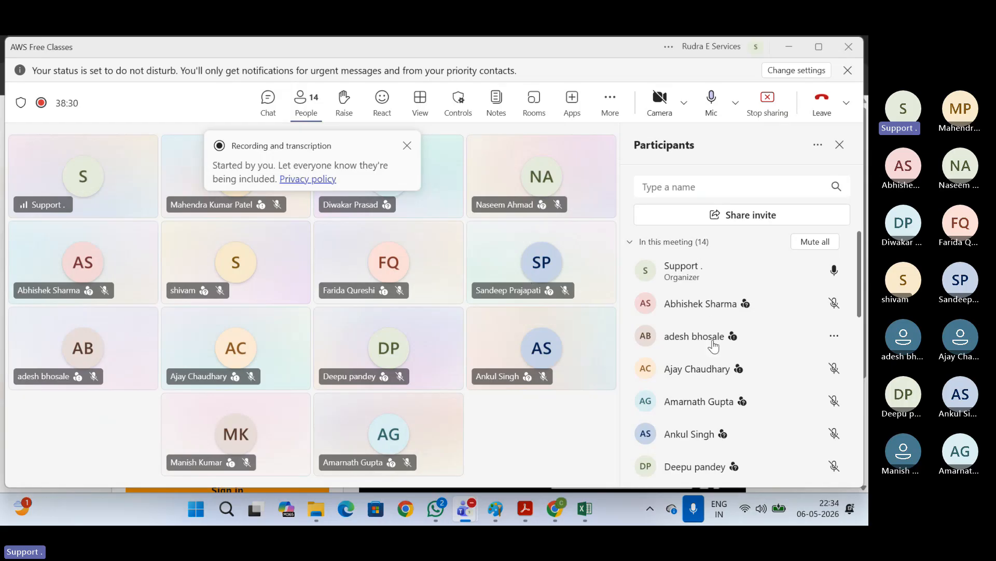
scroll(715, 346, down, 5)
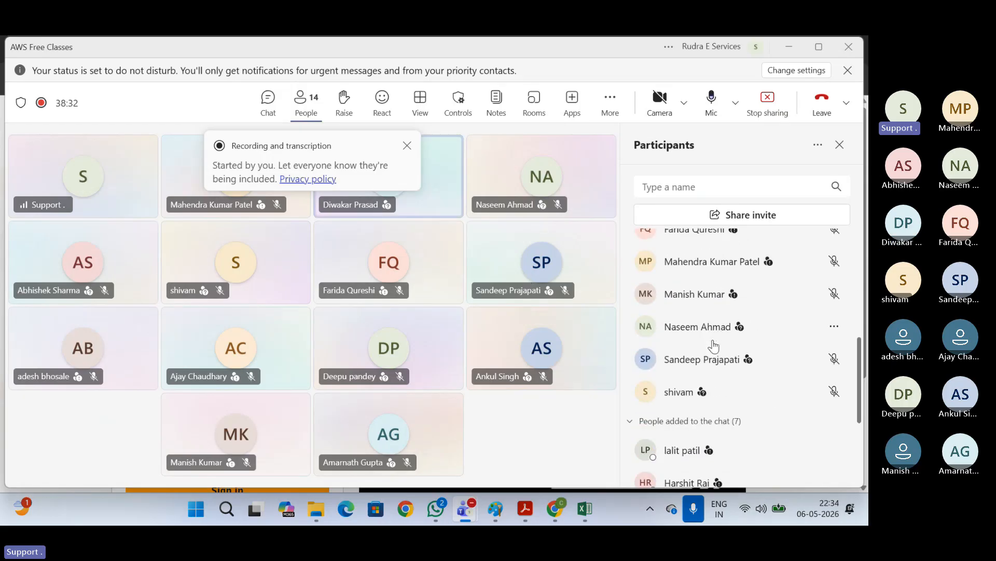
scroll(715, 346, up, 5)
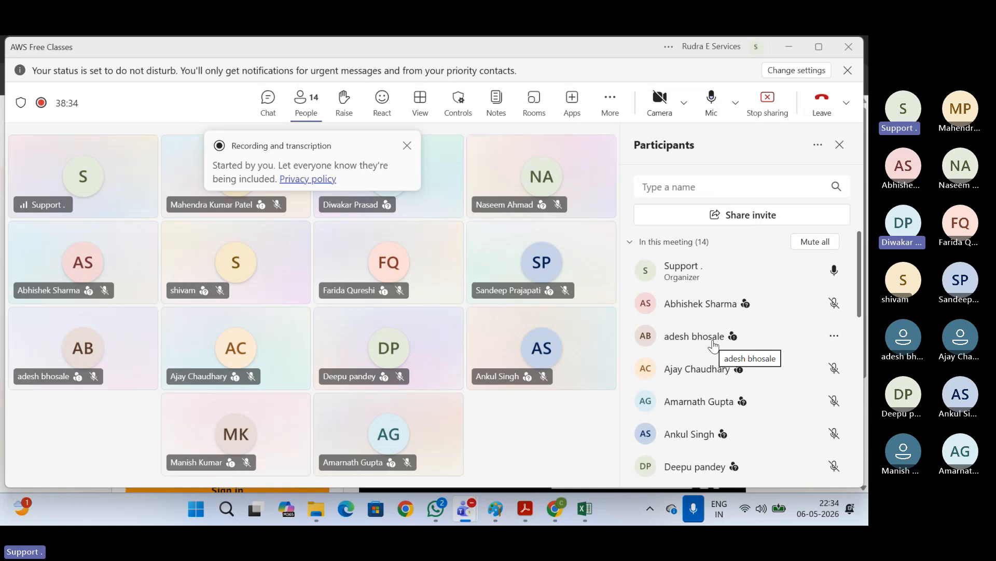
click(407, 146)
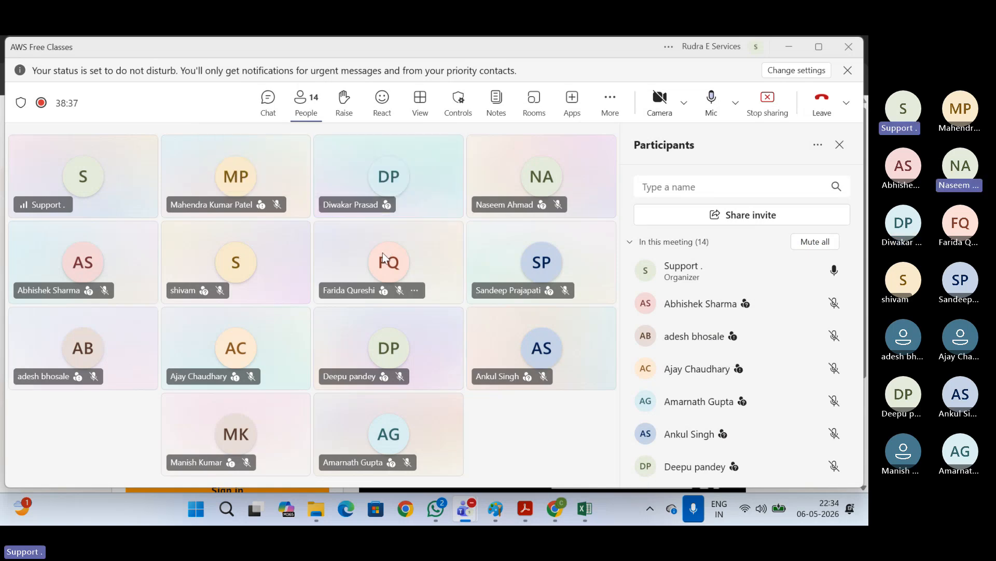
click(382, 253)
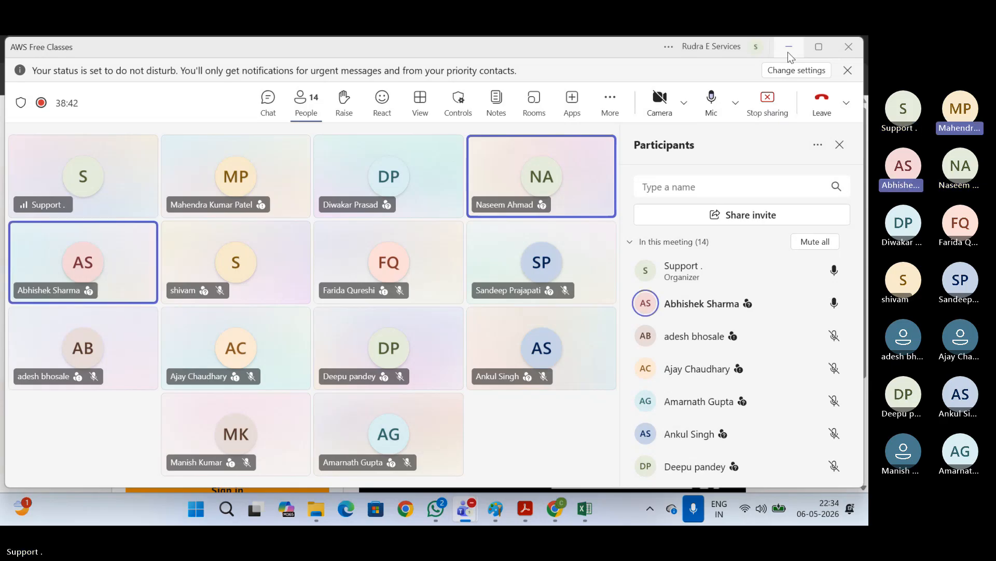
click(787, 51)
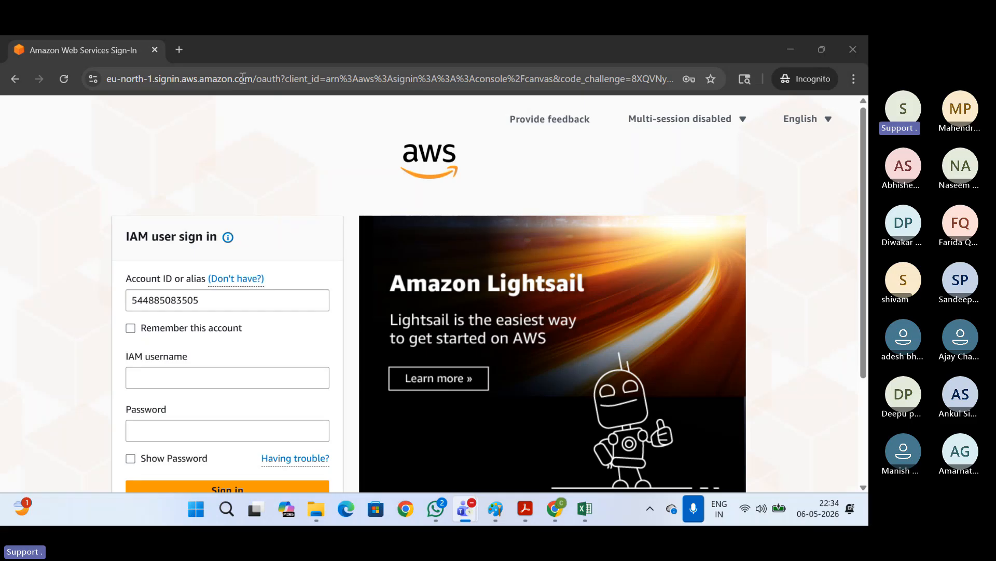
scroll(233, 194, down, 1)
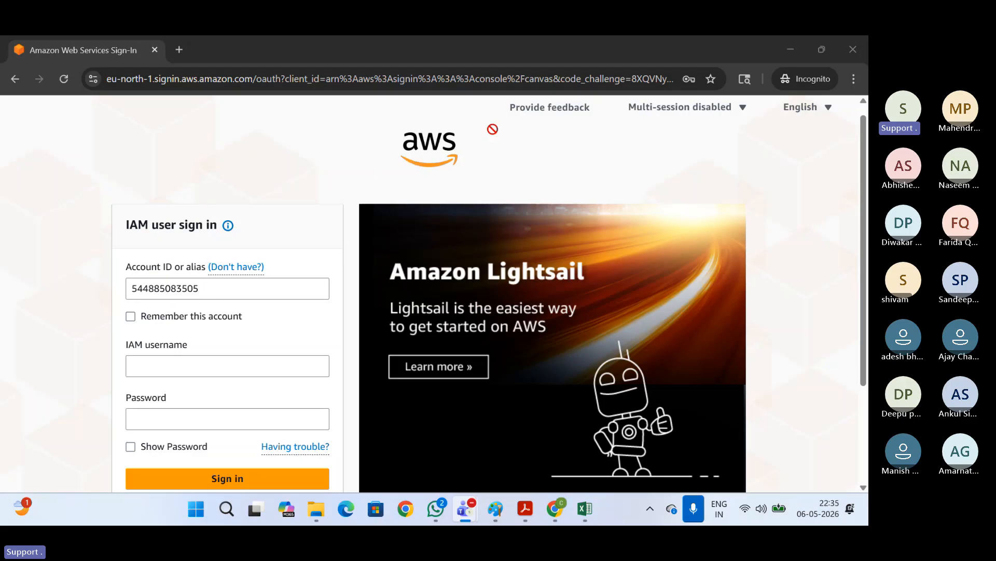
click(277, 260)
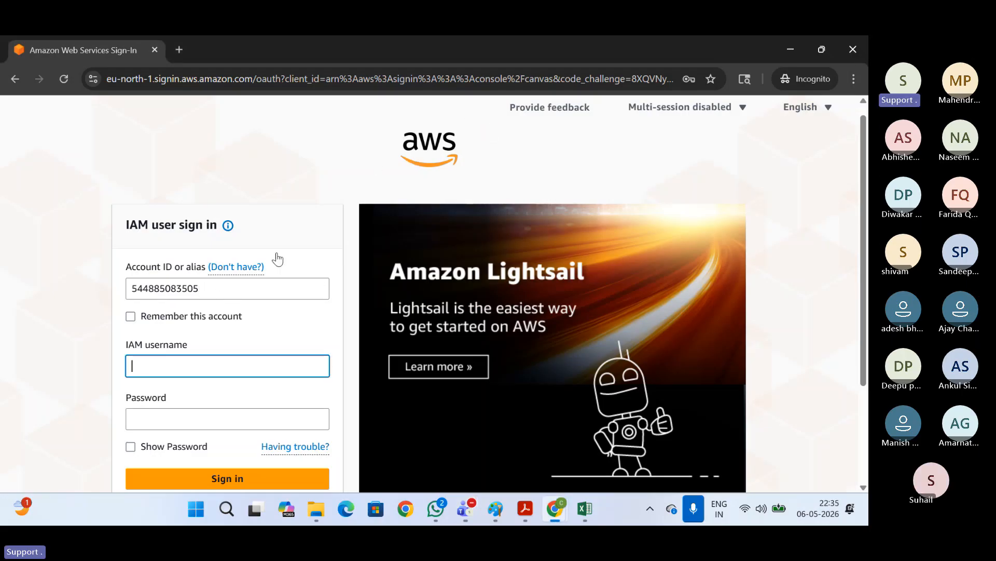
double_click(729, 64)
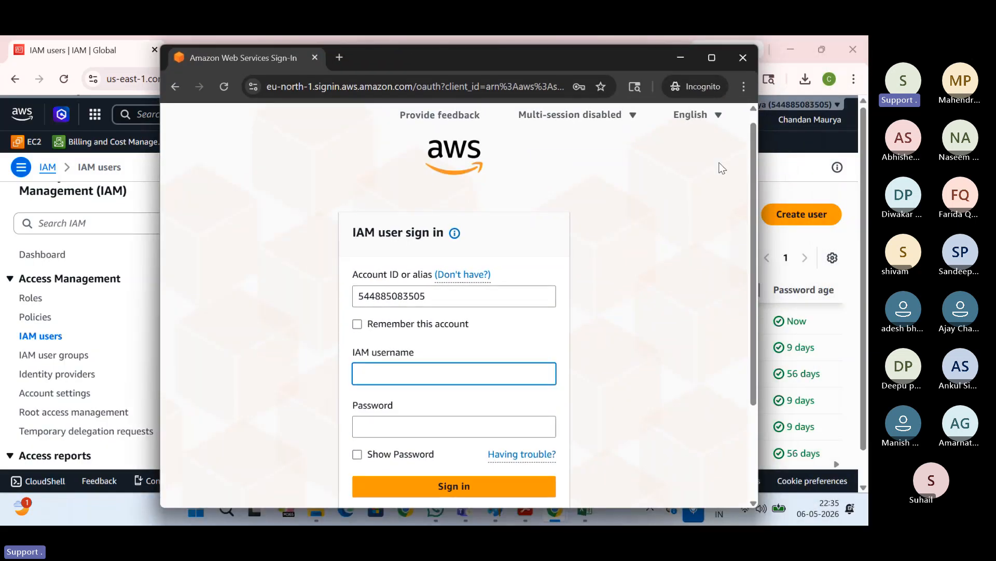
click(711, 58)
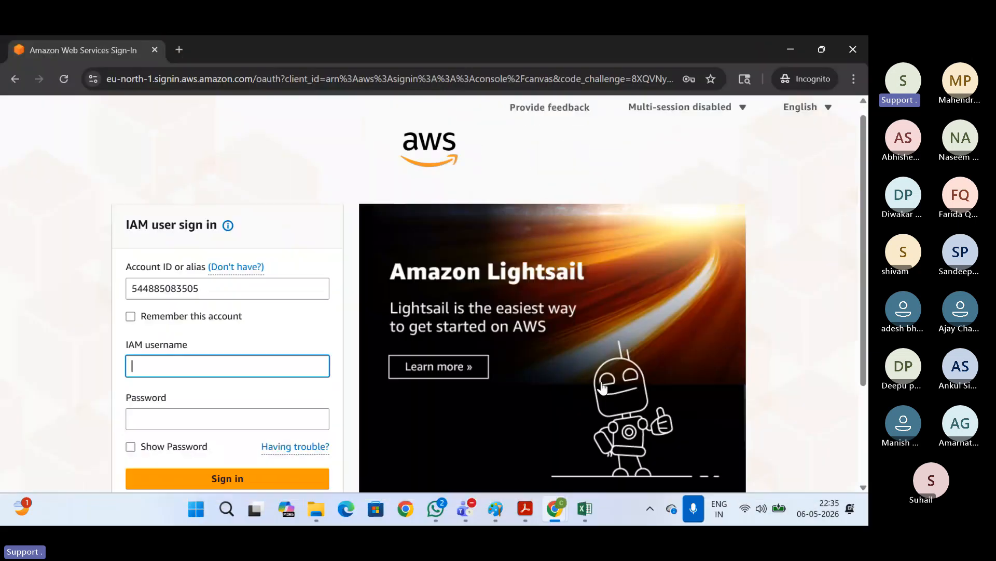
- Highlight the account ID within the console sign-in URL in the Excel credentials file, then minimize Excel
click(582, 511)
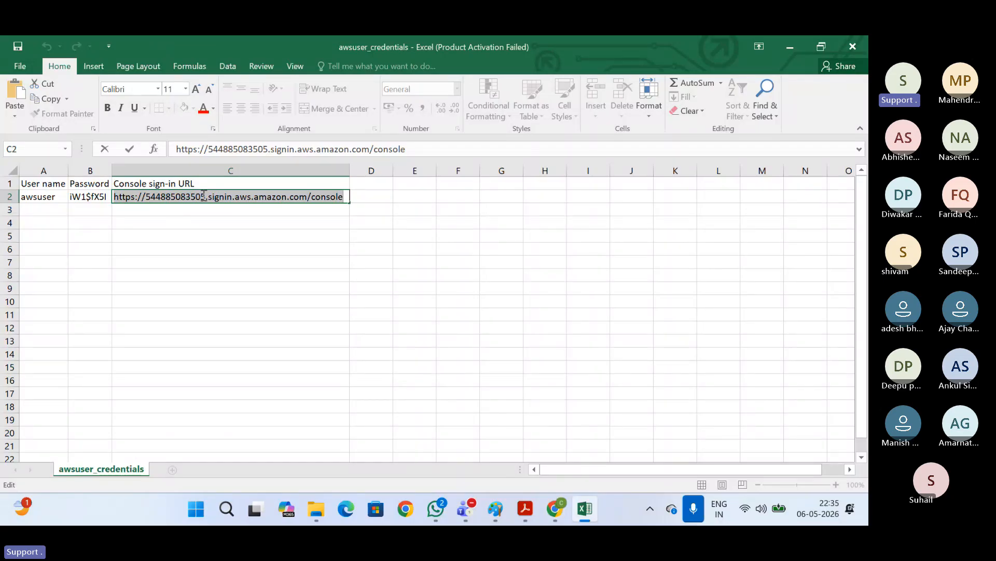
click(204, 196)
drag(205, 196, 149, 201)
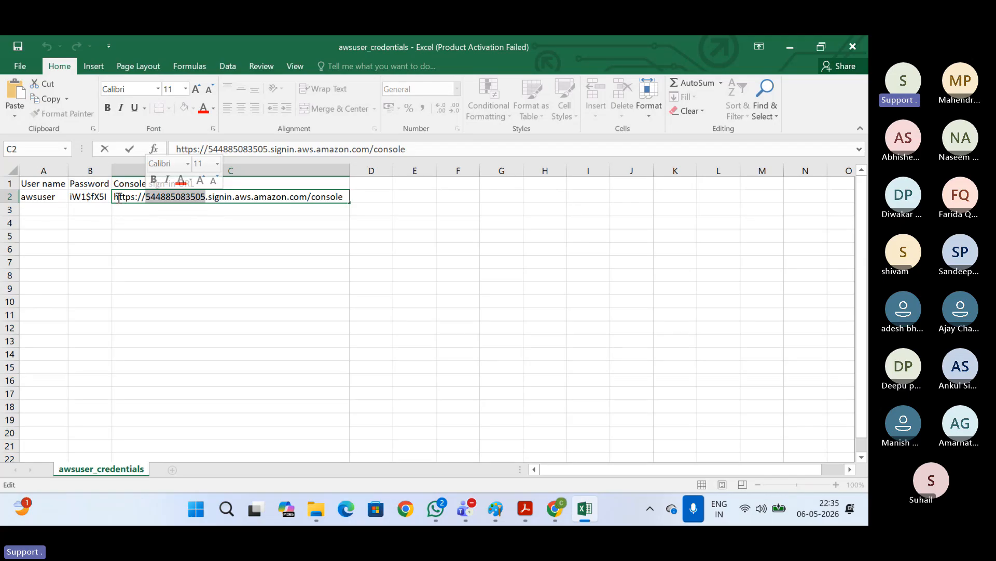
click(783, 45)
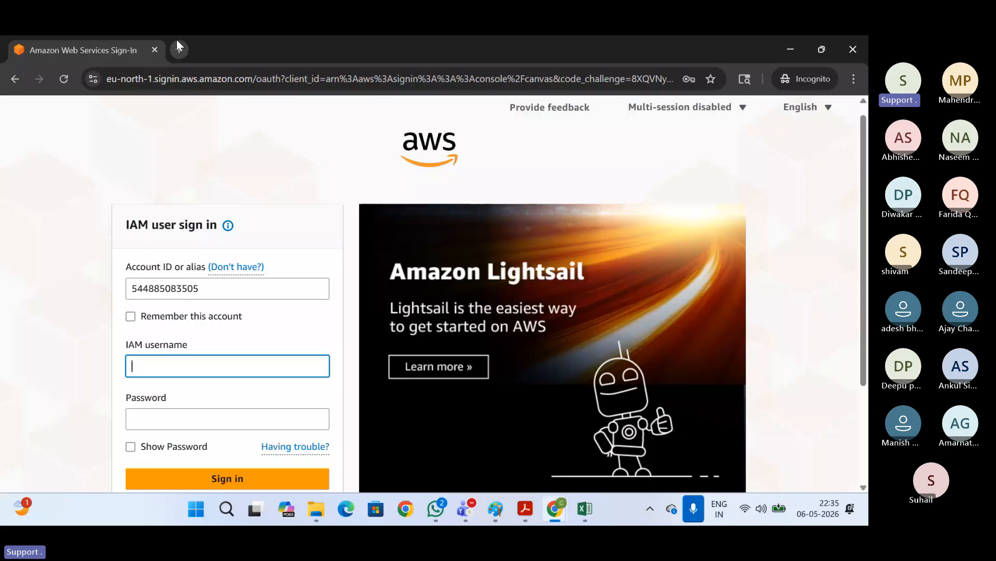
- Open an extra Incognito tab, return to the AWS sign-in page and enter awsuser as the IAM username
click(178, 47)
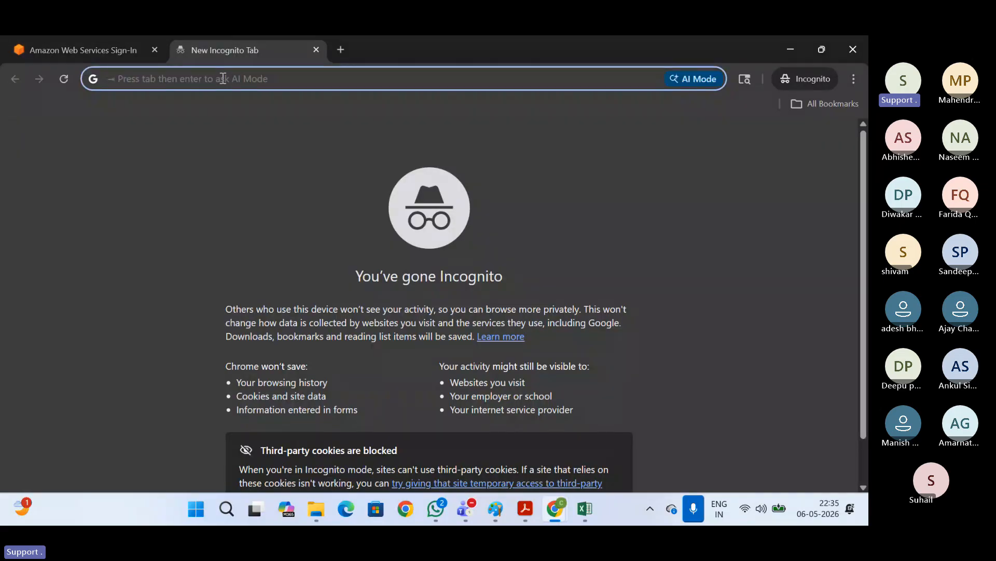
click(78, 47)
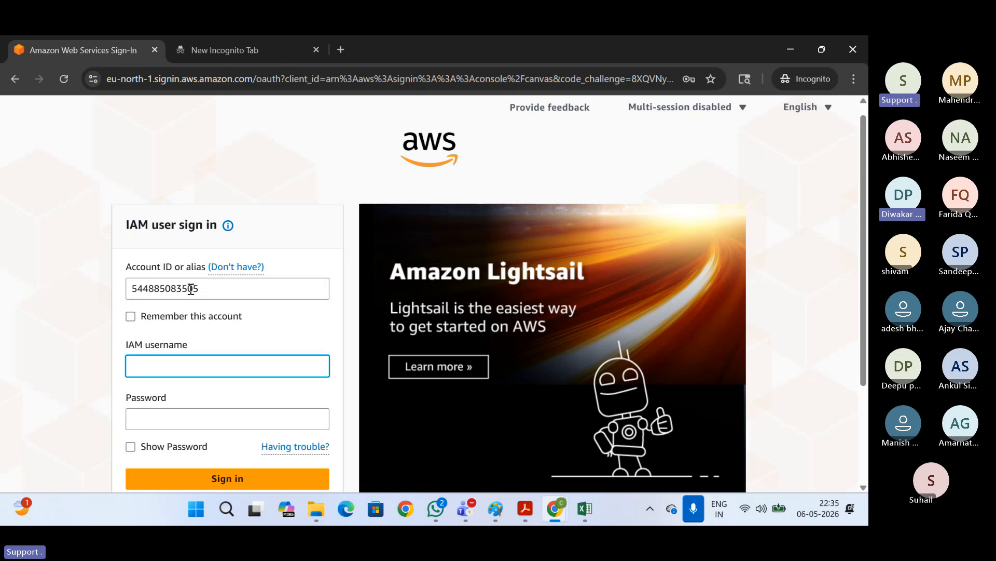
click(157, 364)
text(a)
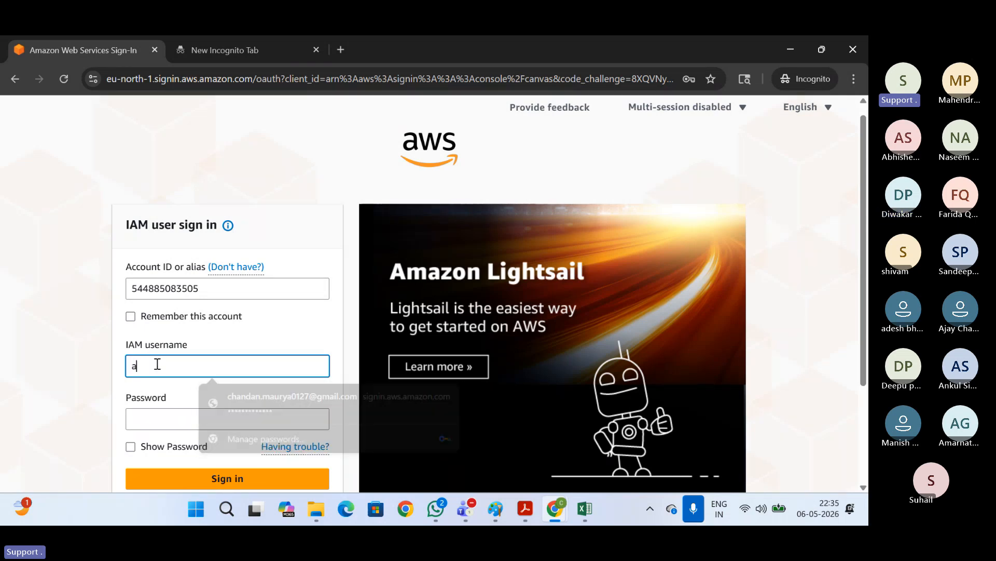
text(wsuser)
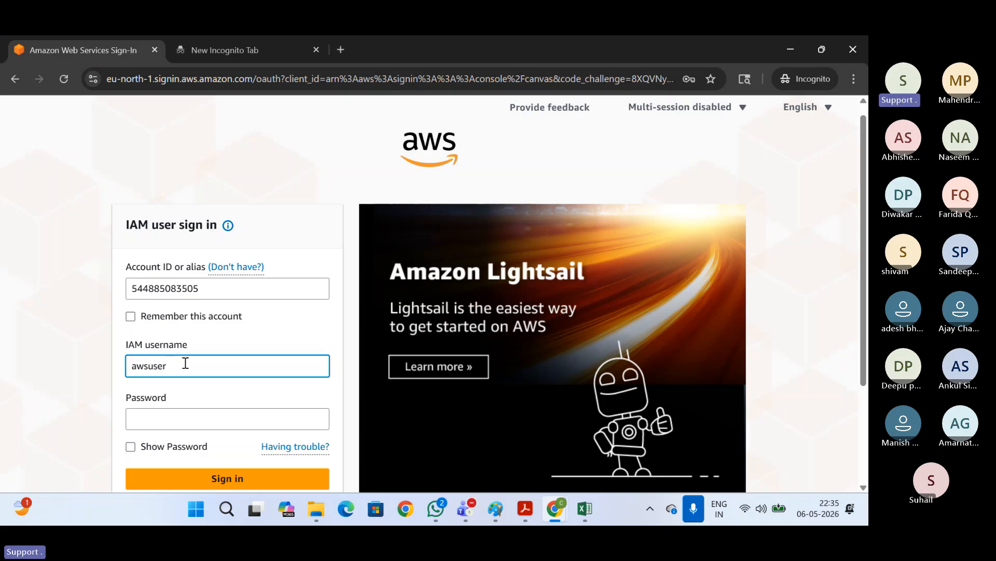
- Copy awsuser's password from cell B2 of the Excel credentials file into the Password field of the IAM sign-in form in Chrome
click(167, 427)
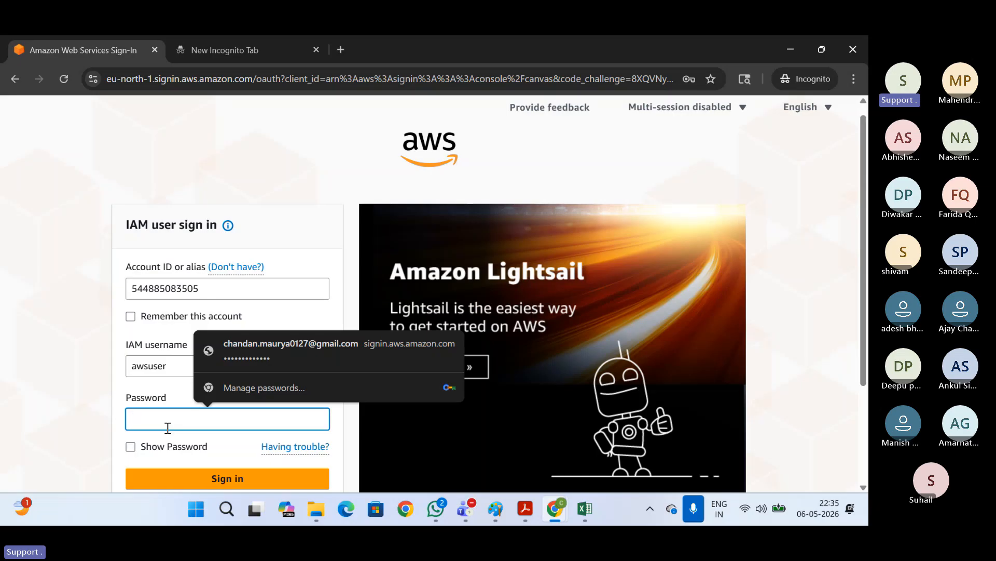
key(alt+Tab)
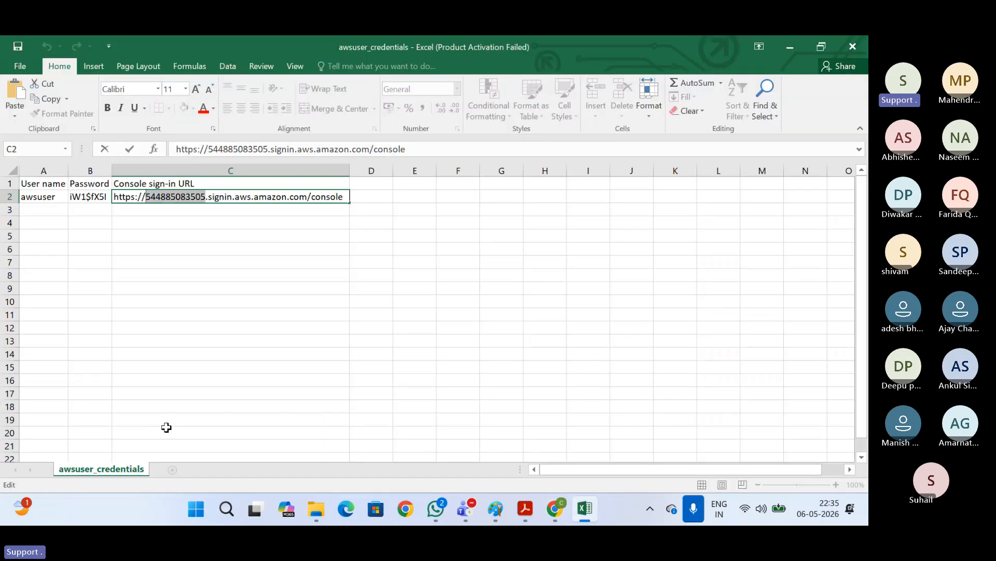
click(93, 199)
double_click(93, 198)
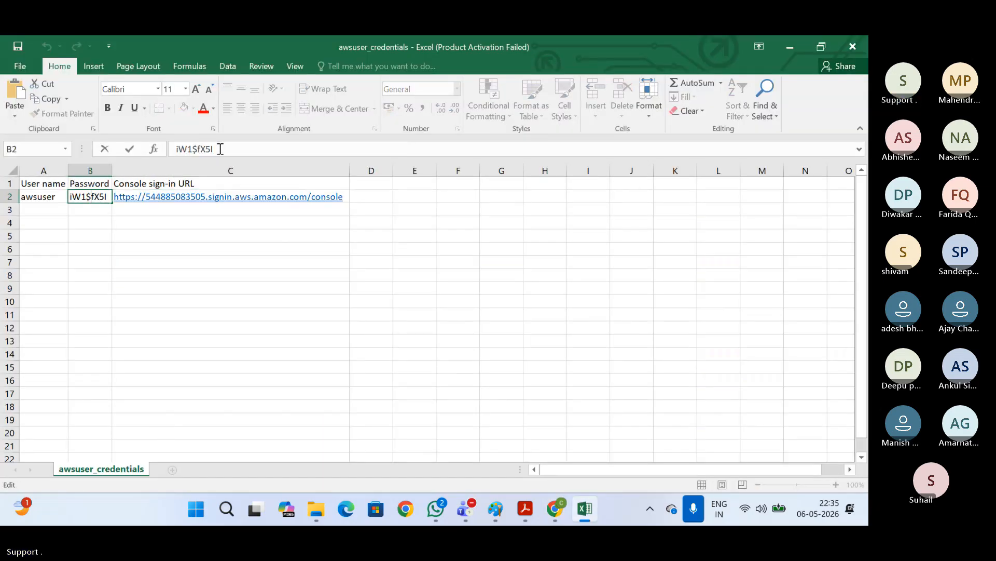
drag(219, 148, 167, 151)
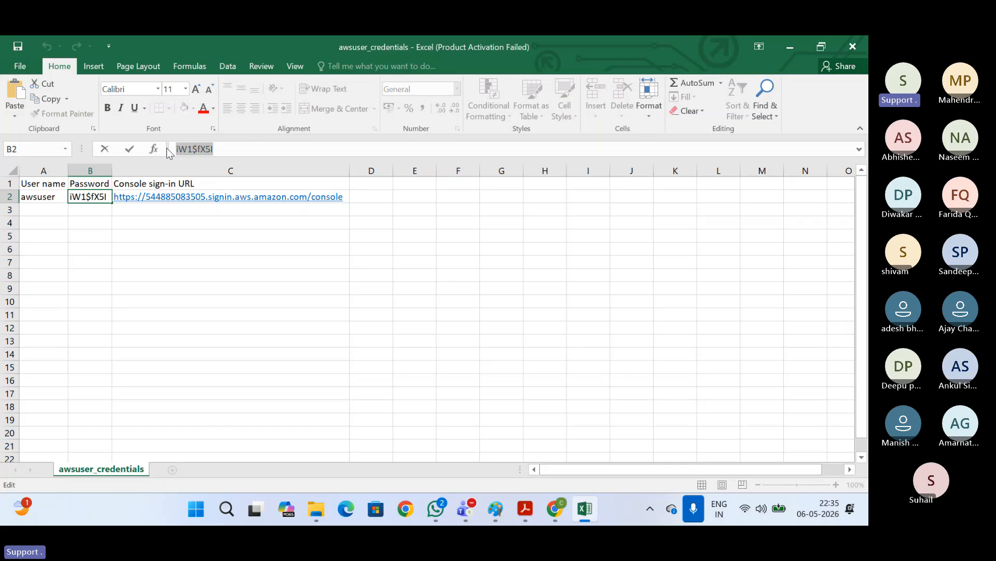
key(alt+Tab)
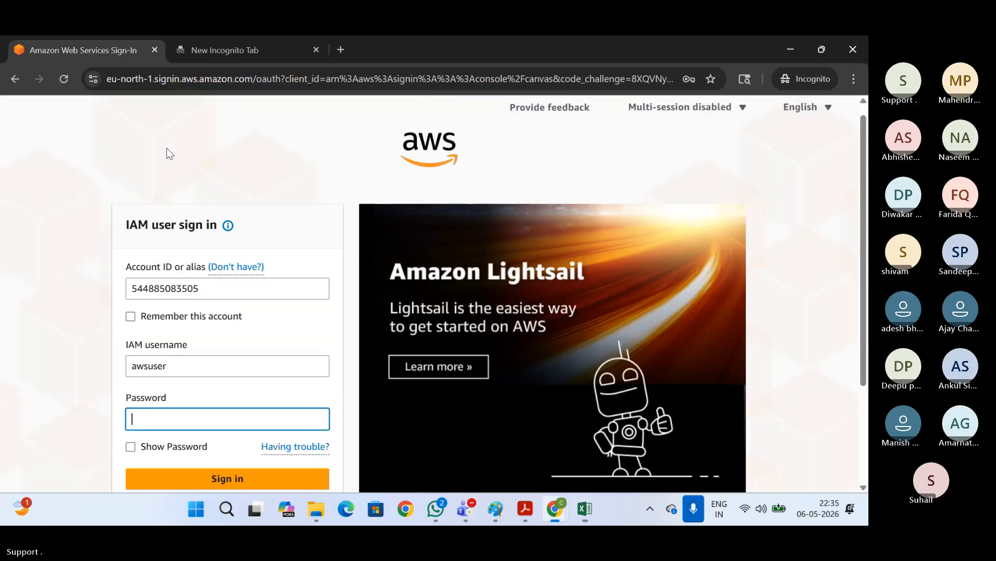
key(ctrl+v)
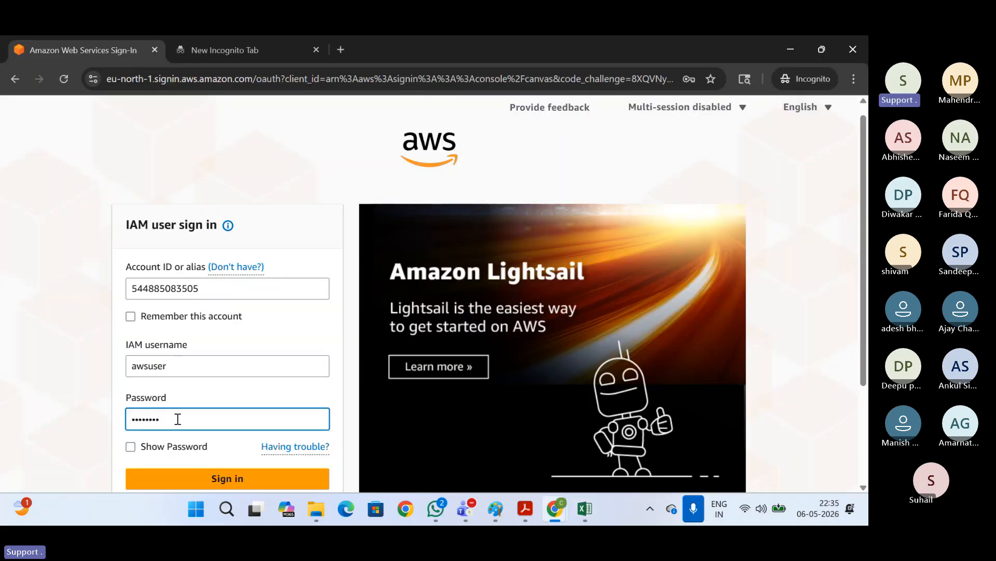
- Submit the IAM user sign-in for awsuser and view the Password reset form
scroll(176, 418, down, 1)
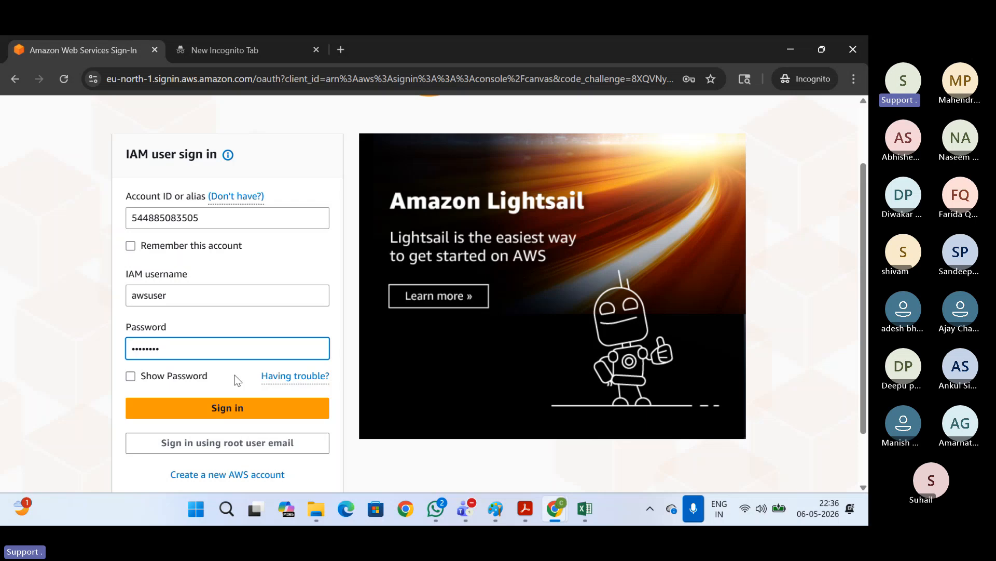
click(225, 412)
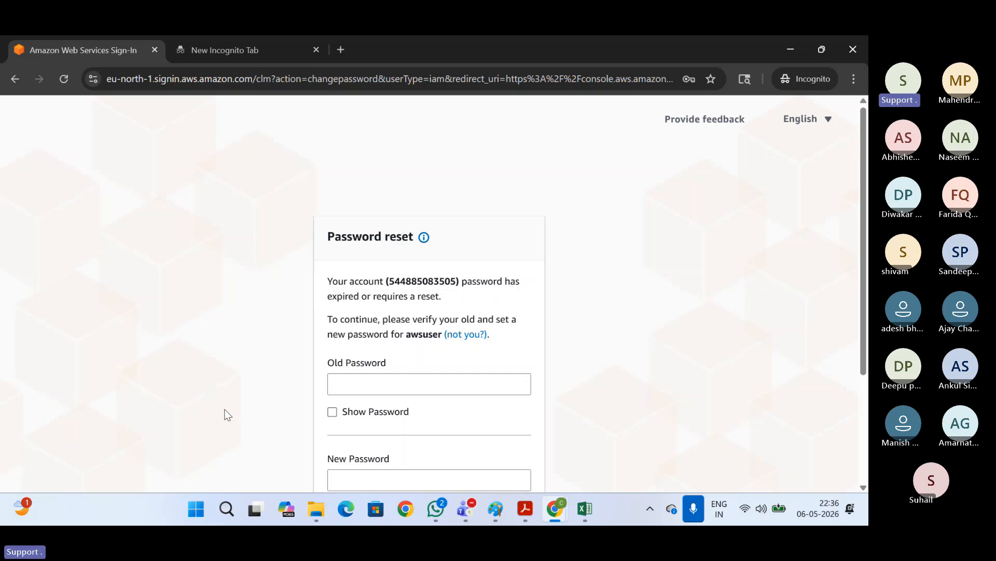
scroll(467, 340, down, 1)
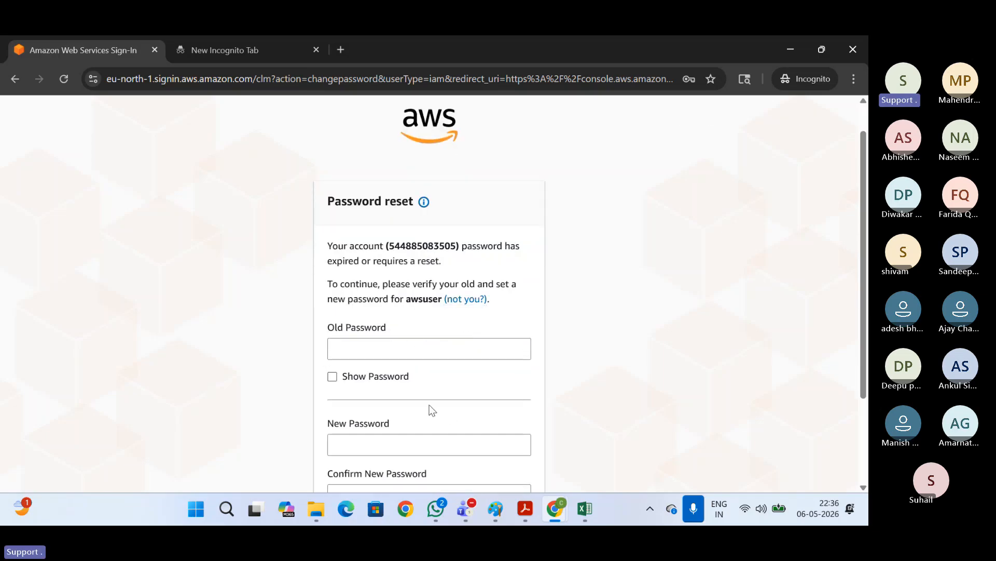
- Paste awsuser's downloaded password as the Old Password on the Password reset form
scroll(433, 410, down, 2)
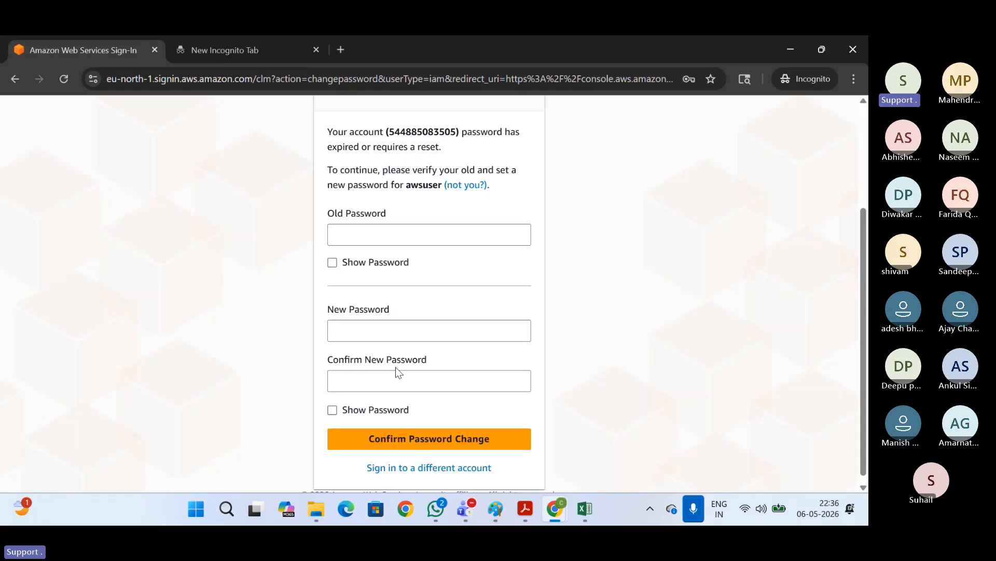
click(380, 237)
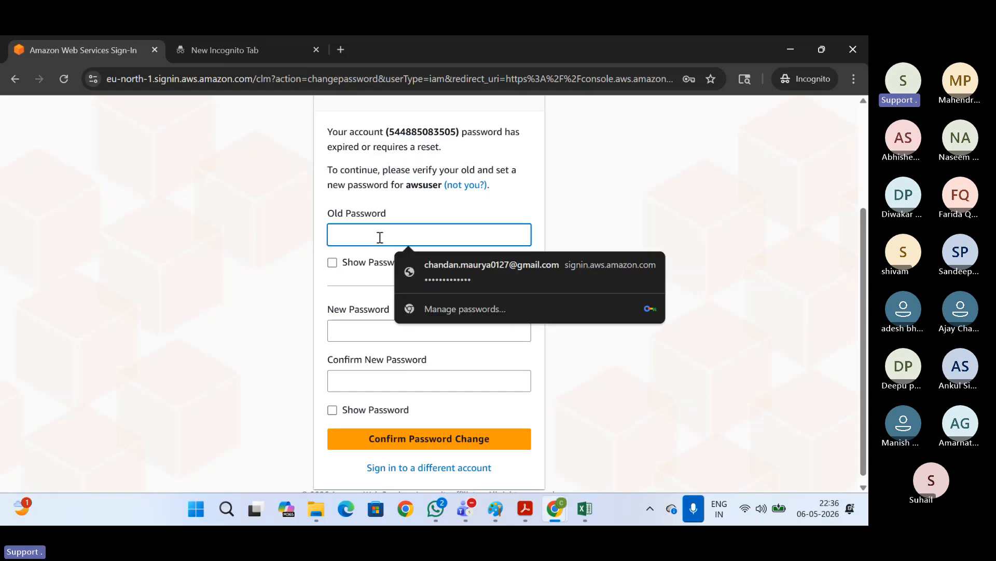
key(ctrl+v)
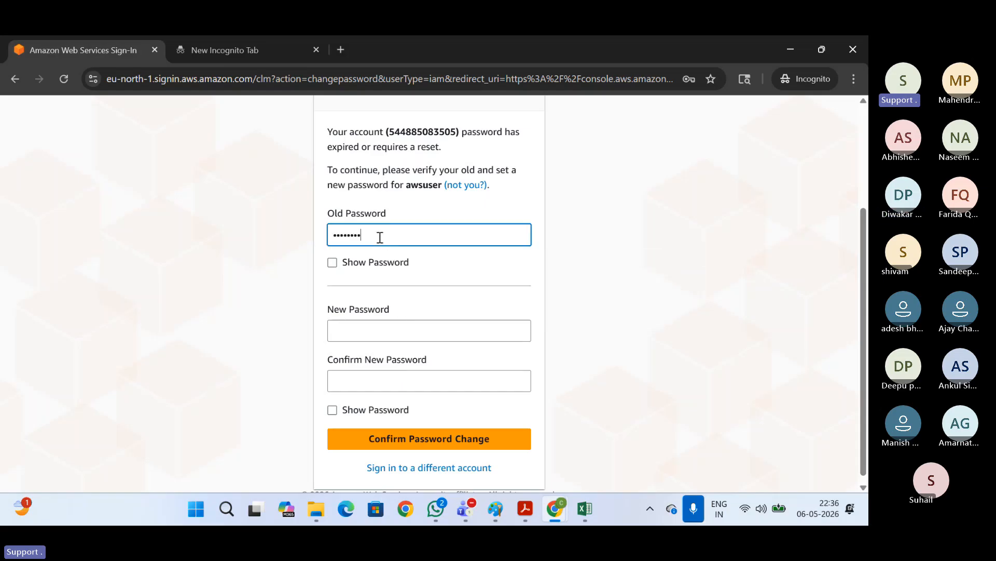
- Enter a new password for awsuser and repeat it in the Confirm New Password field
click(385, 322)
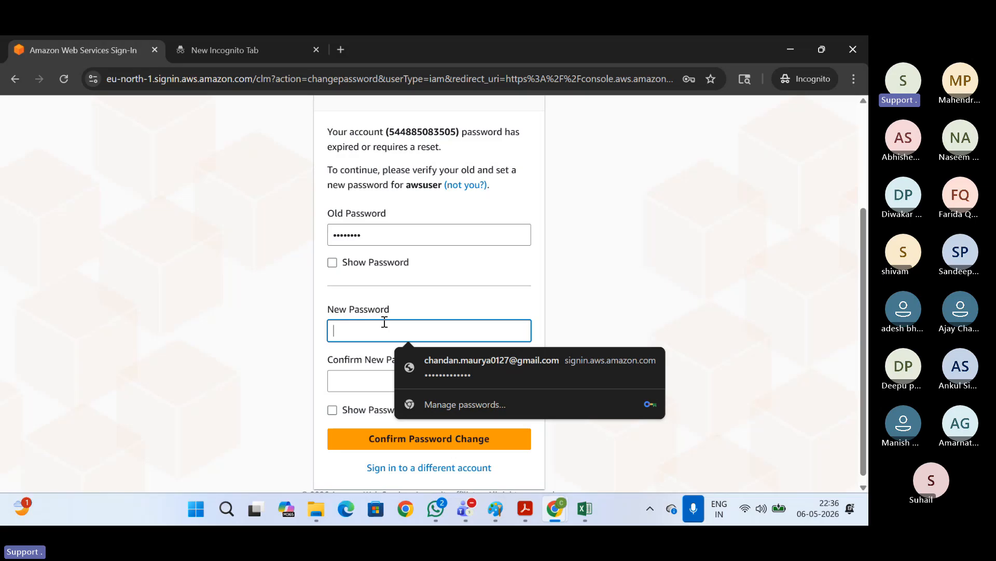
text(••••)
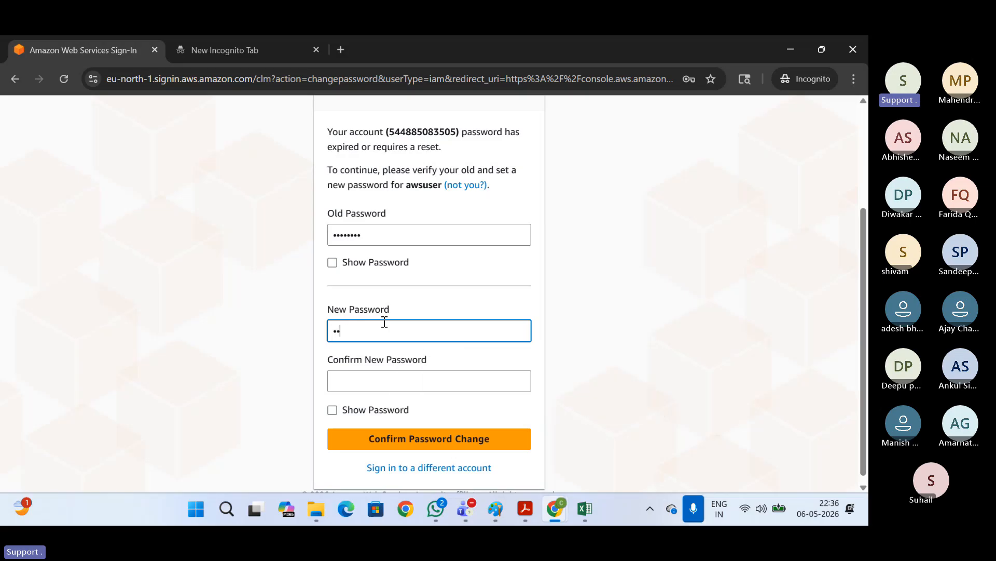
text(••••••)
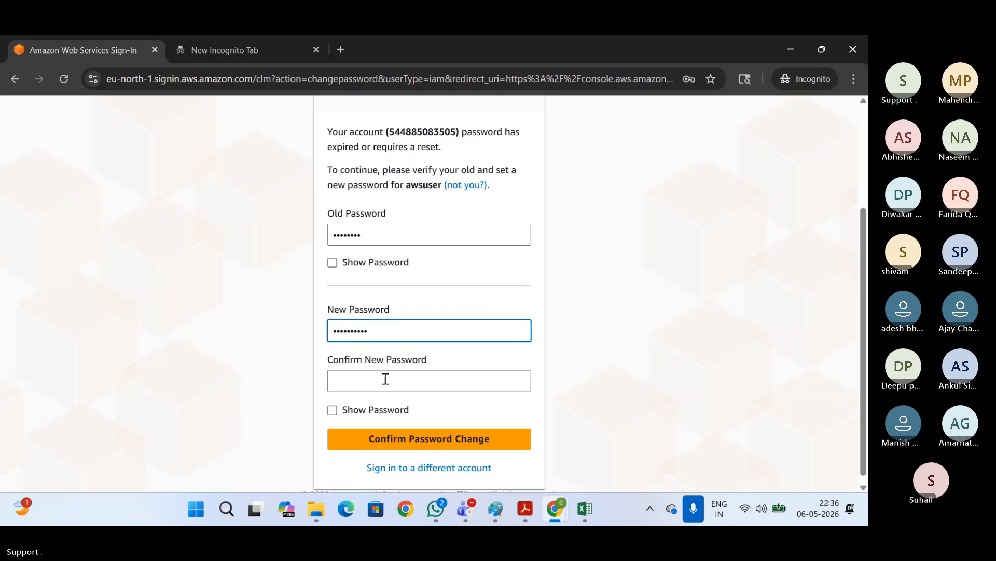
click(385, 380)
text(••••)
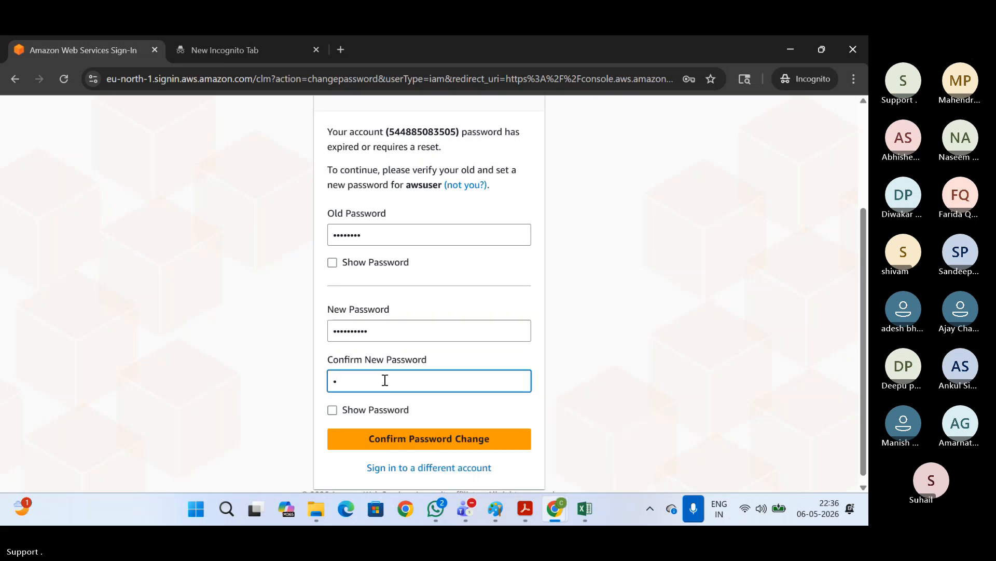
text(••••••)
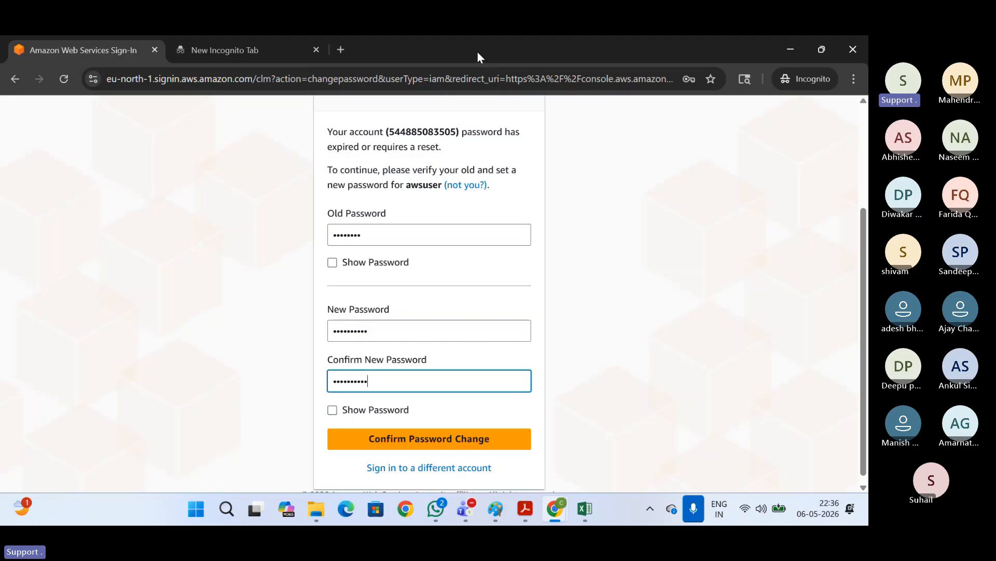
- Shrink and re-maximize the Incognito window, and display the browser's main options
drag(471, 50, 482, 86)
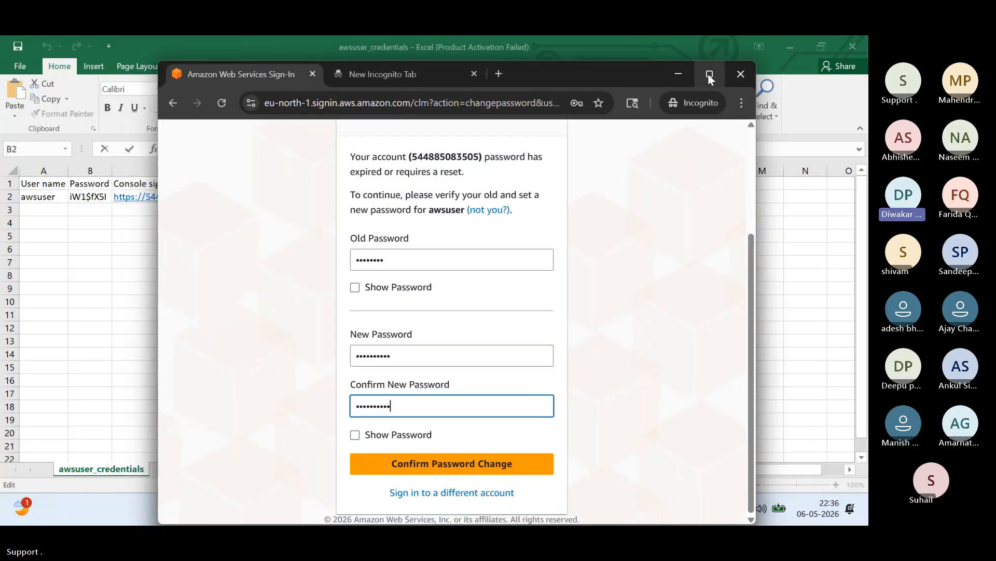
mouse_move(709, 76)
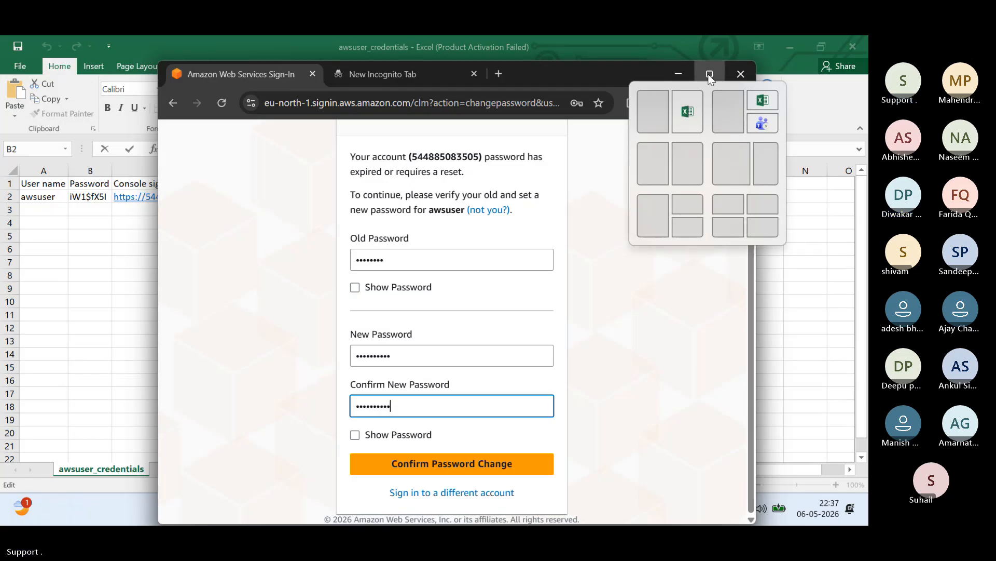
click(710, 76)
click(852, 80)
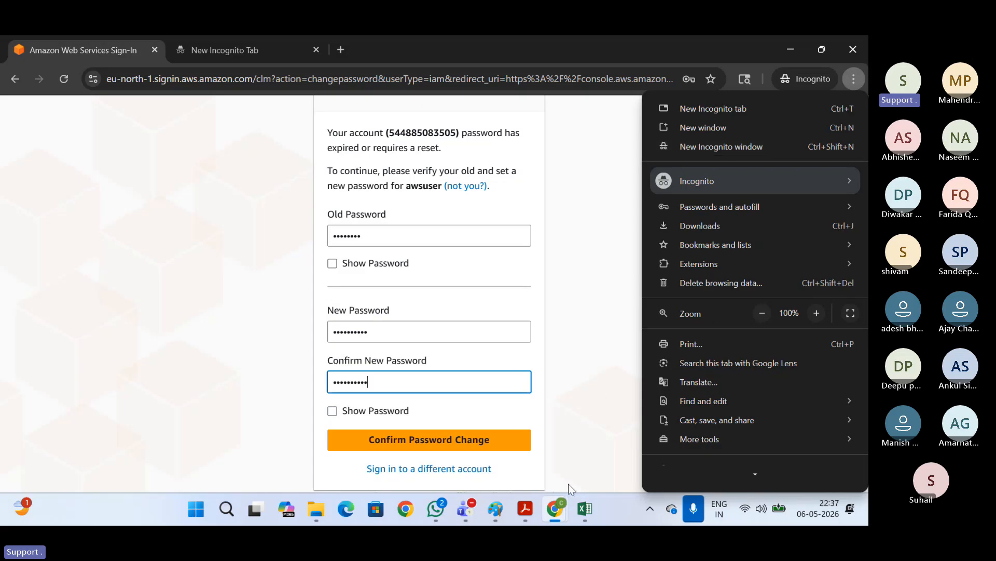
- View the IAM users list in the regular browser window and return to the Incognito Password reset form
mouse_move(562, 503)
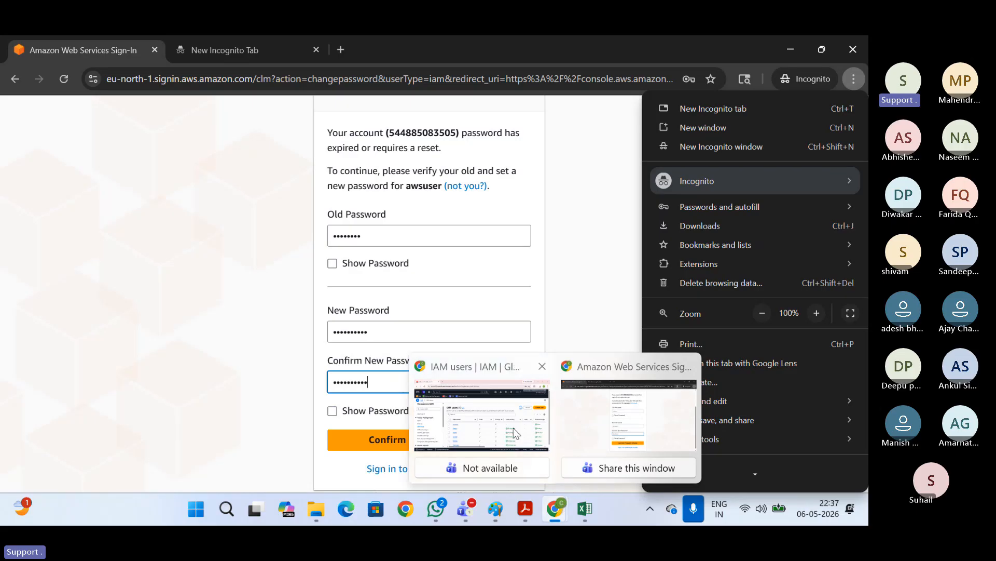
click(491, 427)
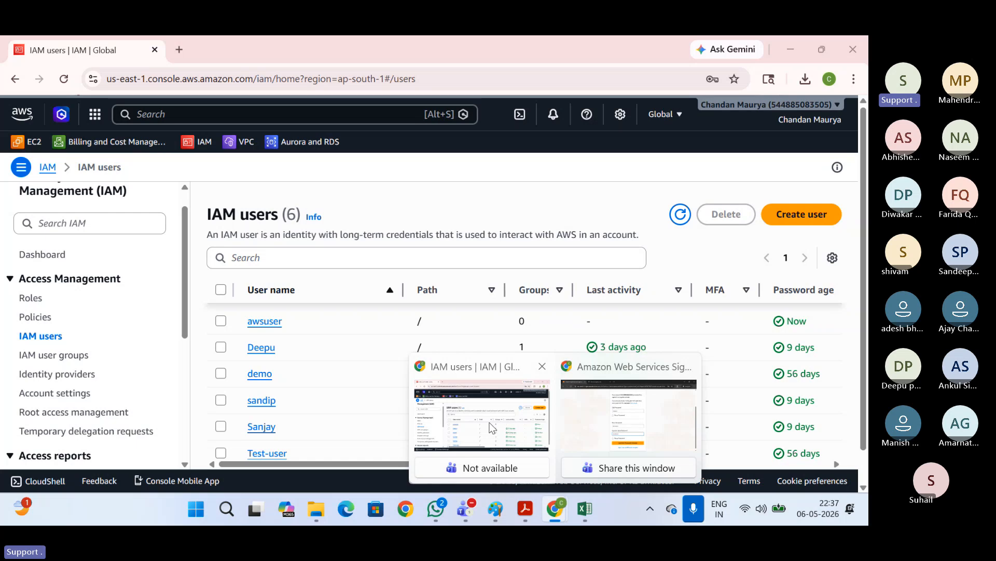
click(629, 416)
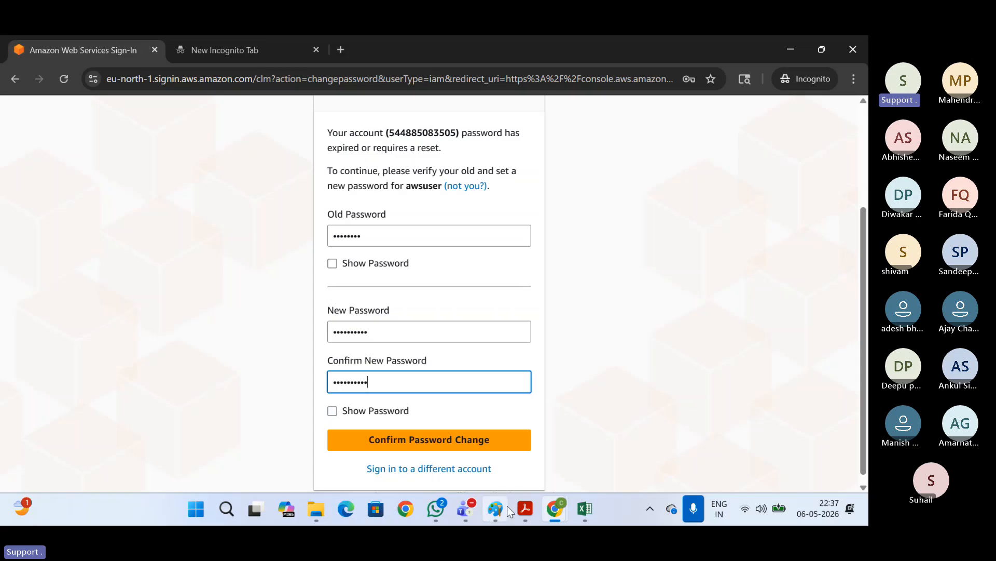
mouse_move(554, 509)
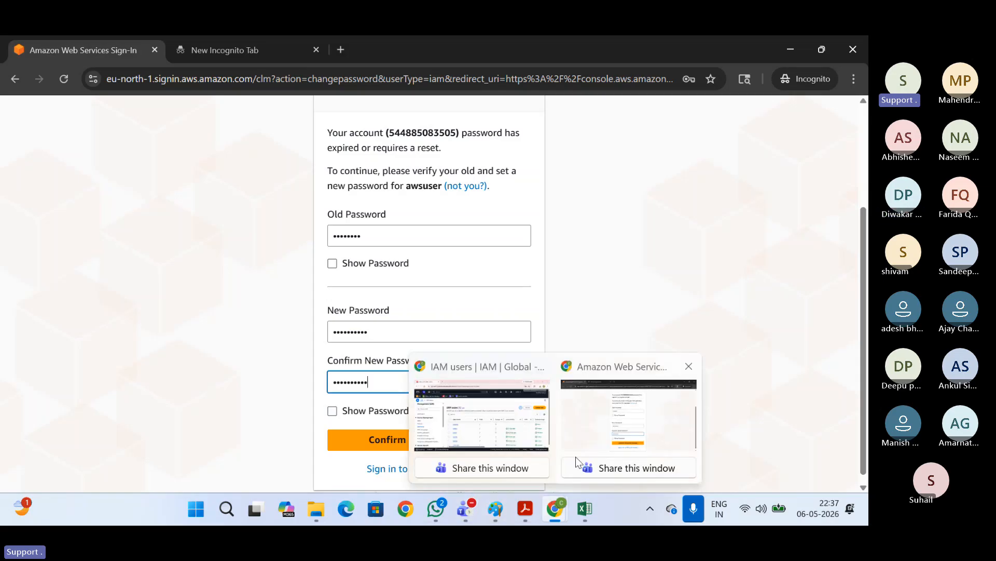
mouse_move(497, 444)
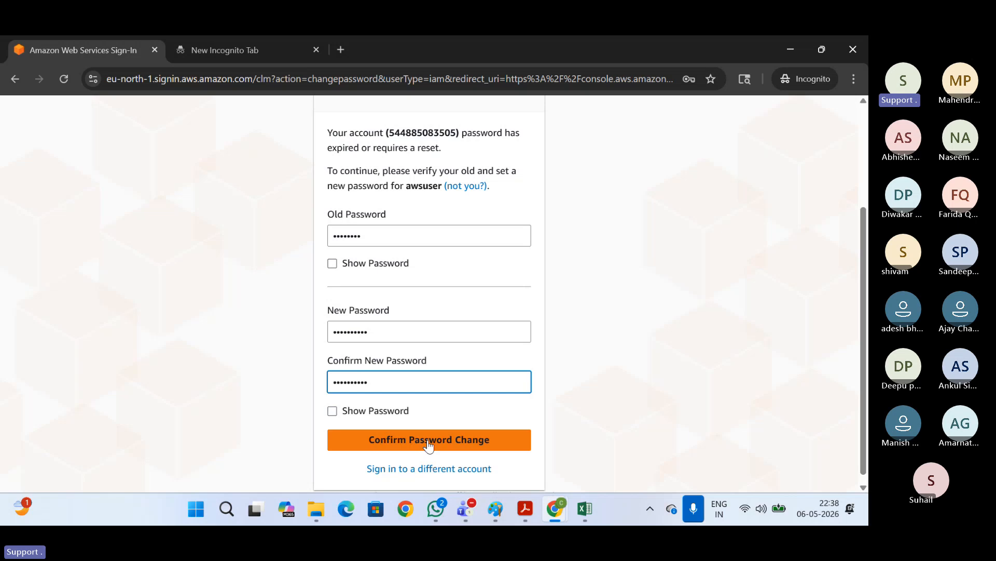
- Try to confirm the password change, re-enter the new password in both the new and confirmation fields, and submit again
click(456, 441)
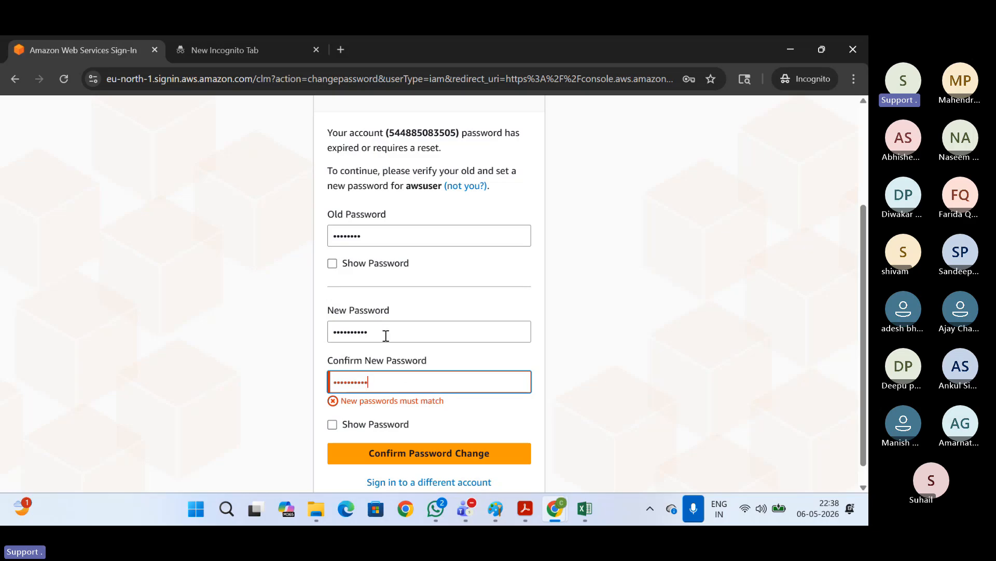
drag(382, 334, 313, 335)
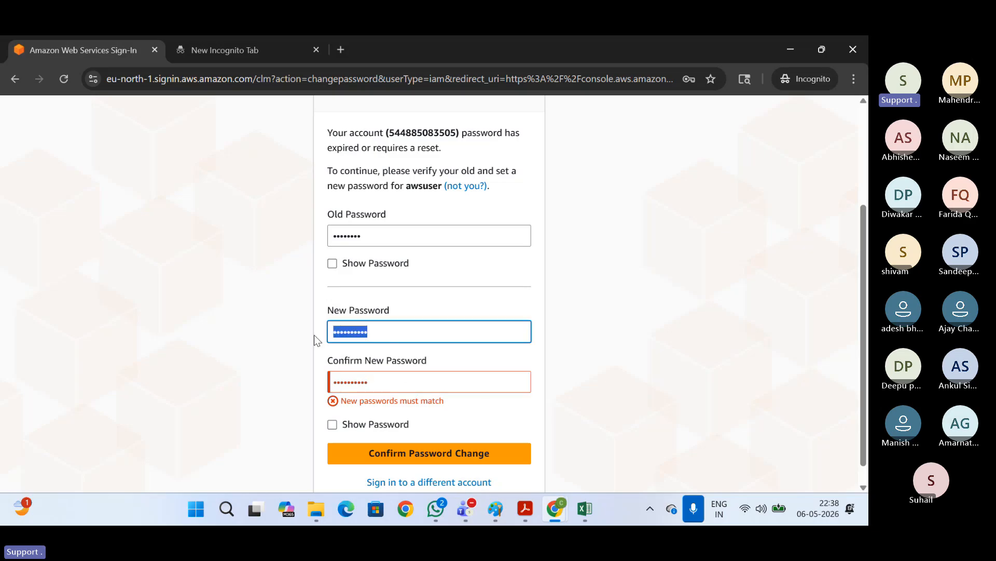
text(•)
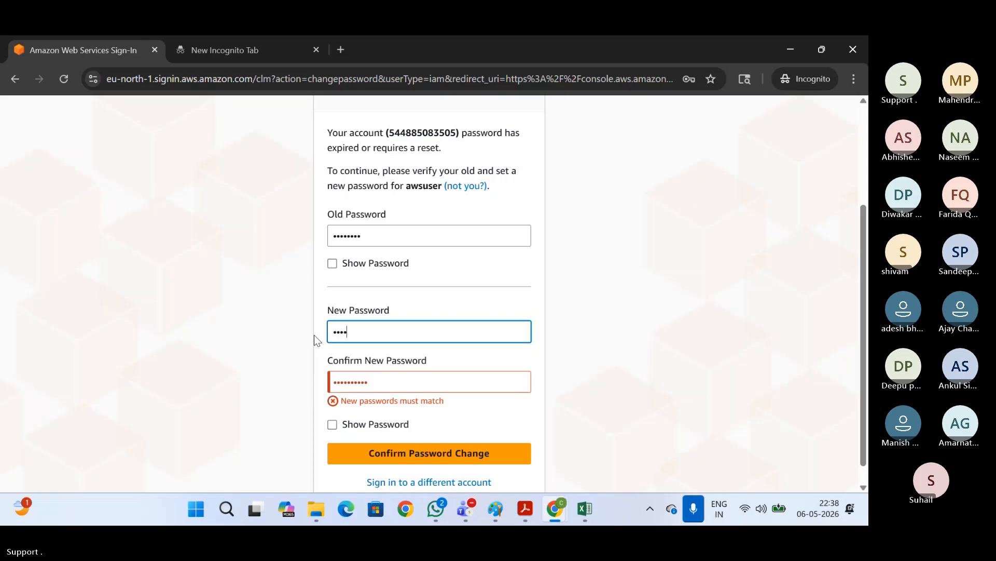
text(•••••••••)
drag(382, 383, 307, 384)
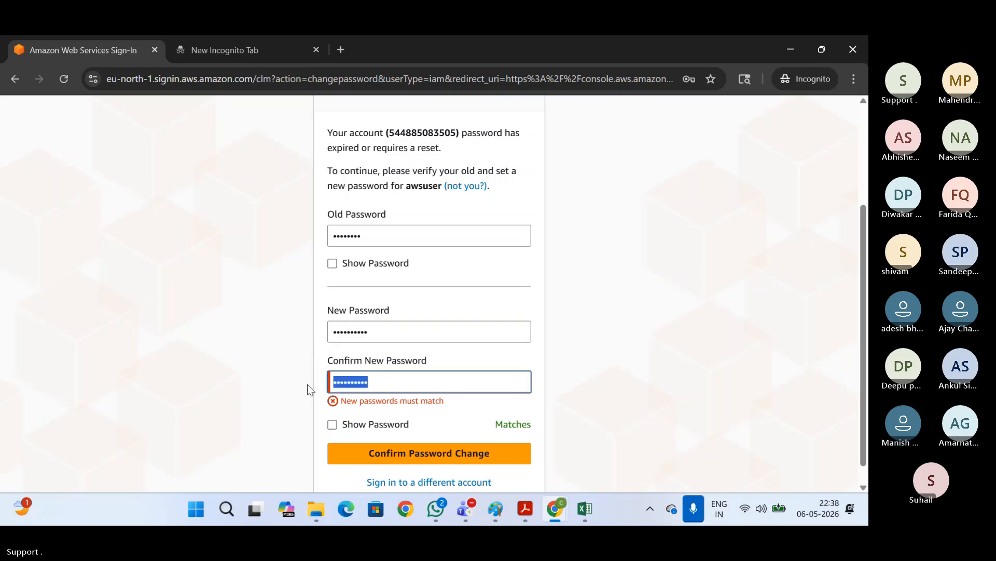
text(••••)
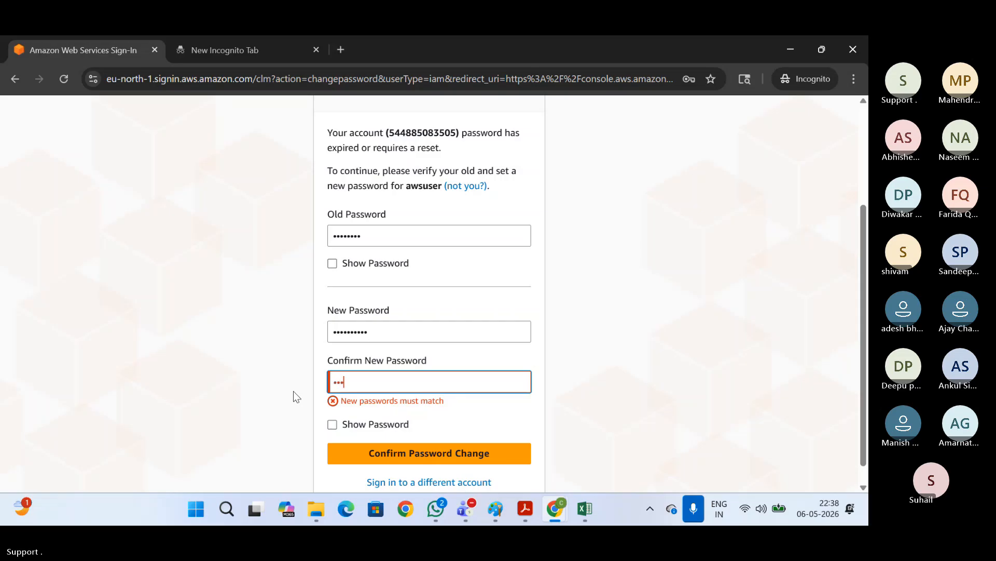
text(••••••)
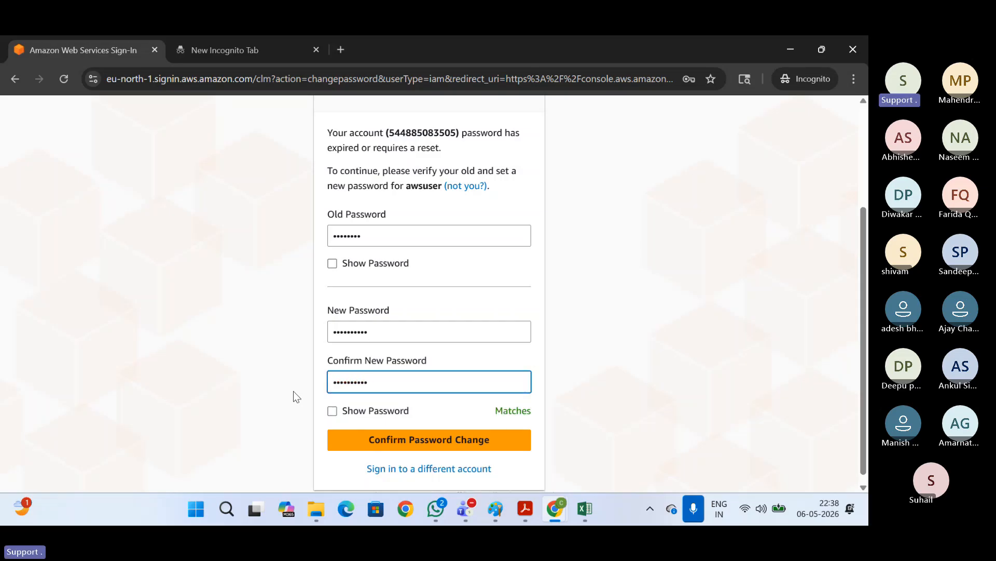
click(379, 440)
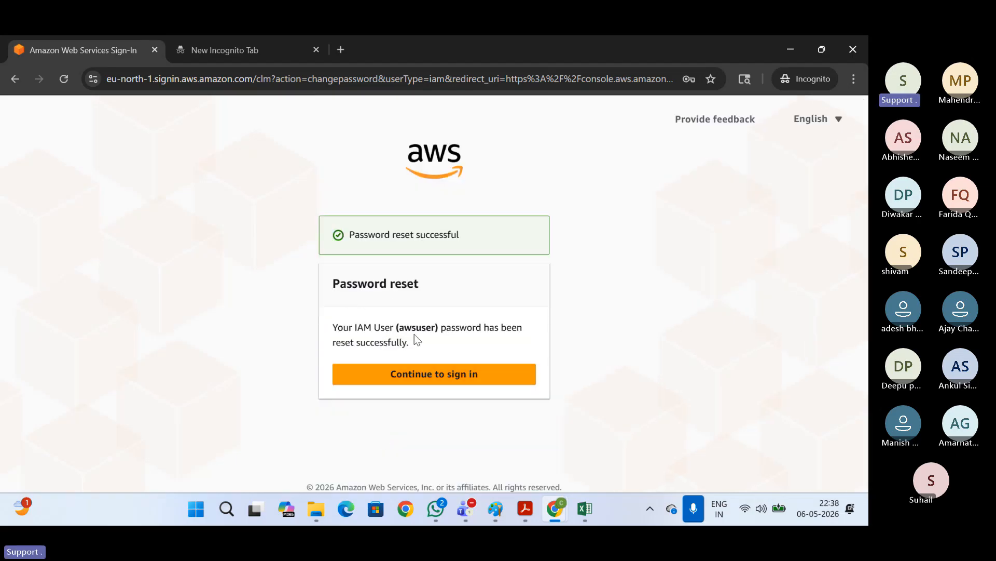
- Continue signing in to the AWS console as awsuser and complete the introductory tour through Unified Settings
click(438, 377)
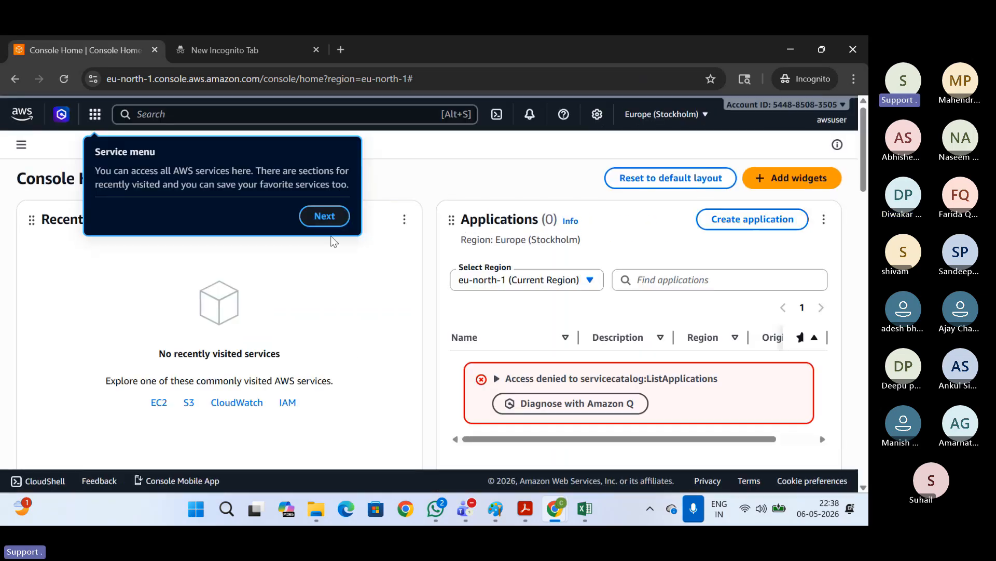
click(324, 218)
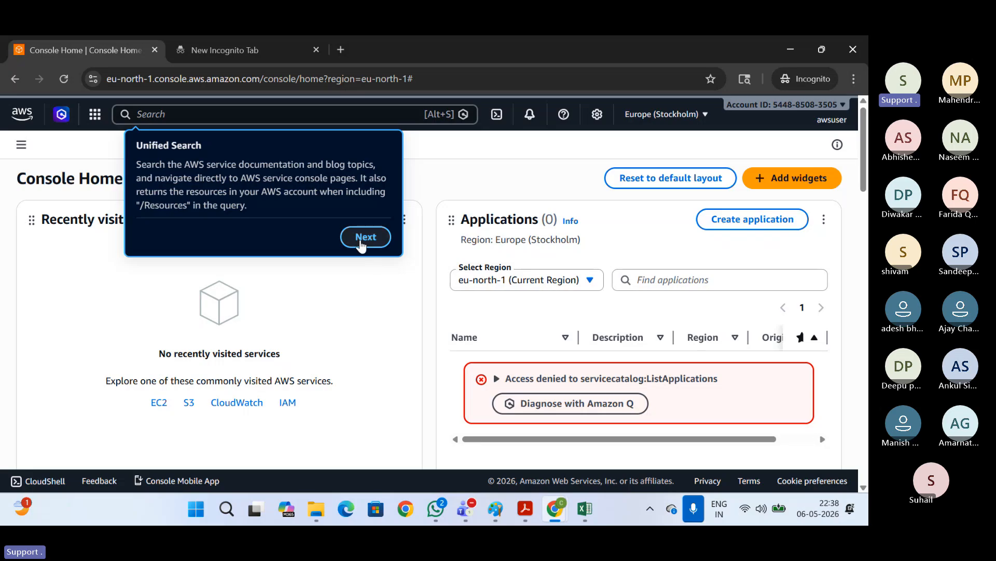
click(364, 239)
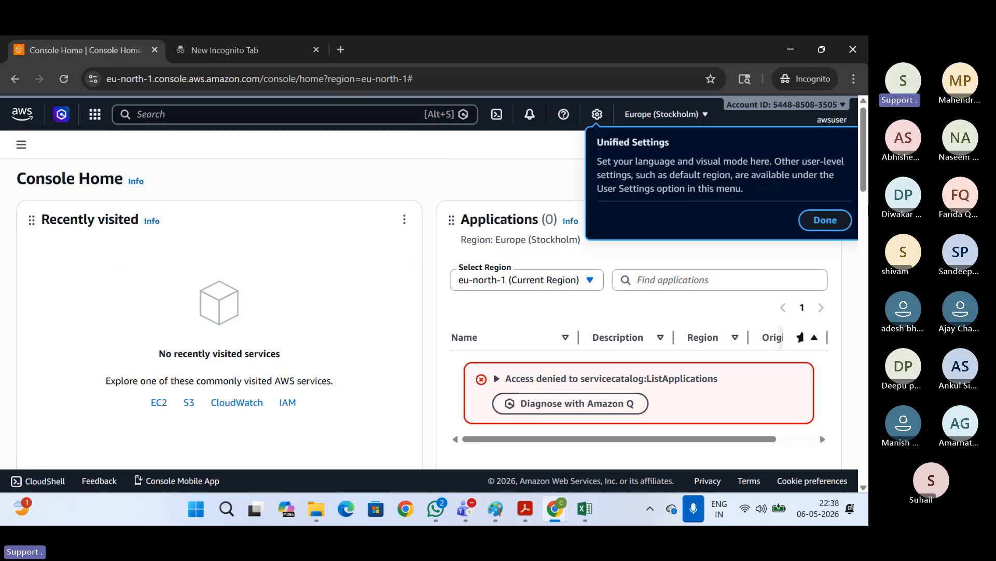
click(828, 222)
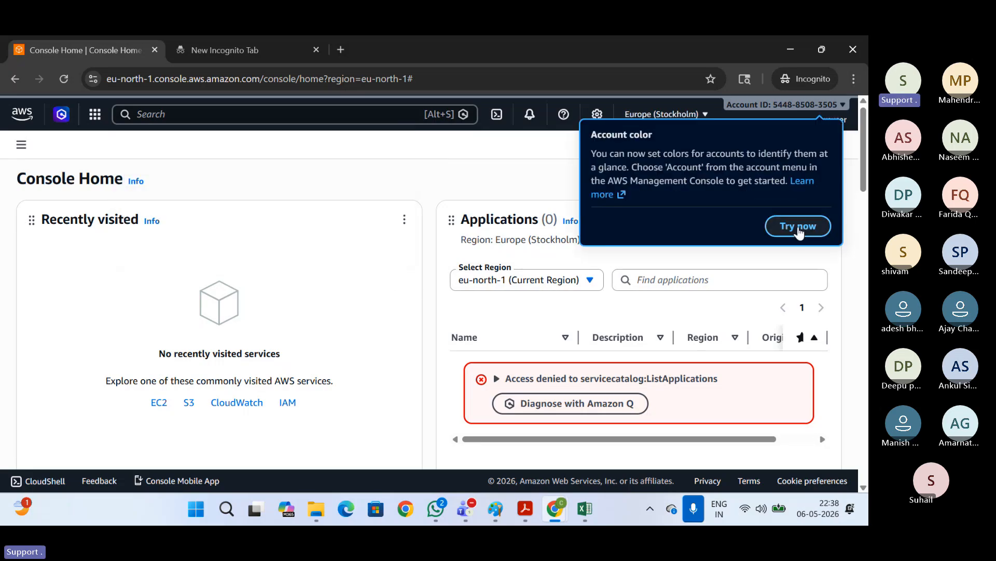
- Open the Account page from the Account color tip, examine awsuser's access to each section, and return to Console Home
click(799, 226)
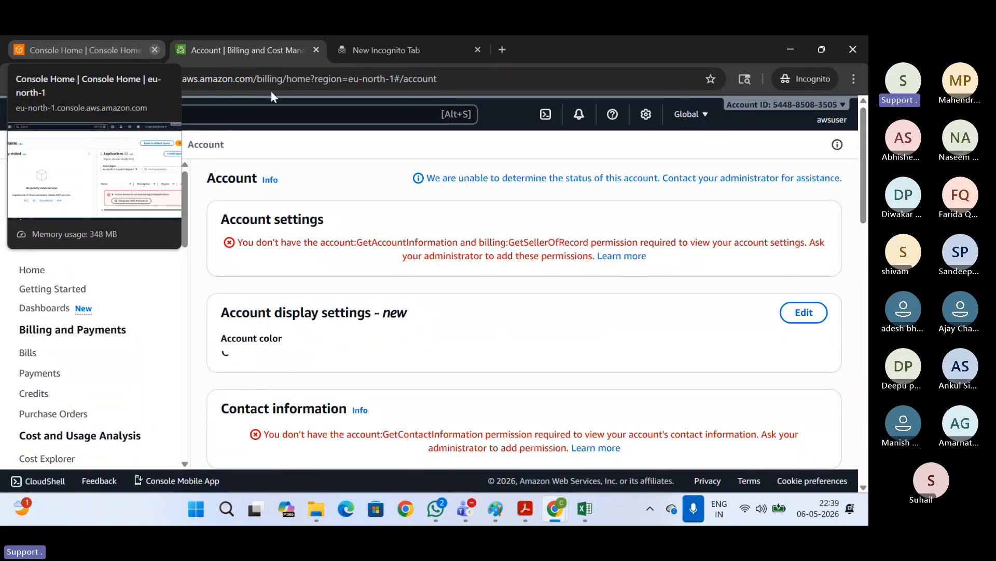
scroll(337, 269, down, 8)
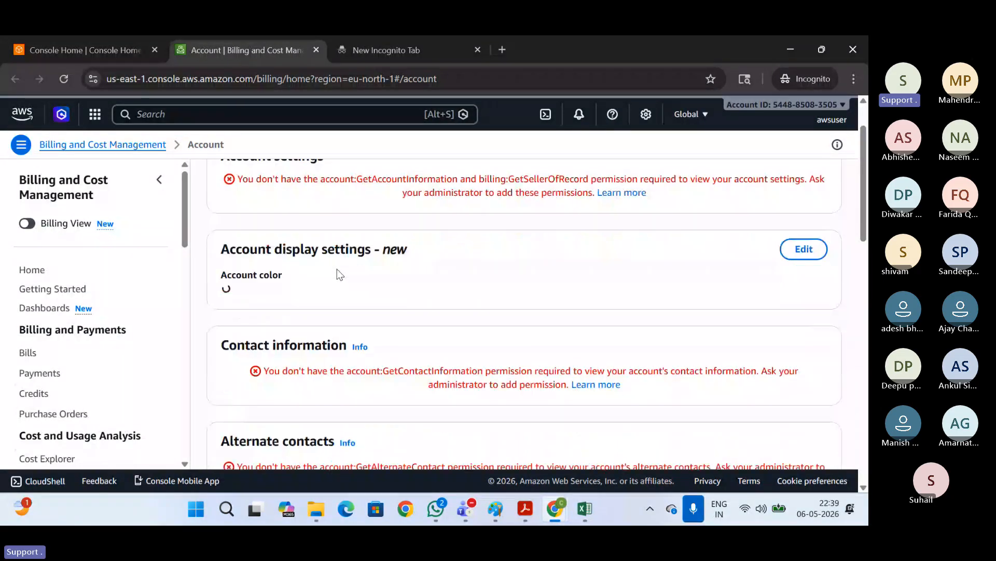
scroll(338, 269, up, 4)
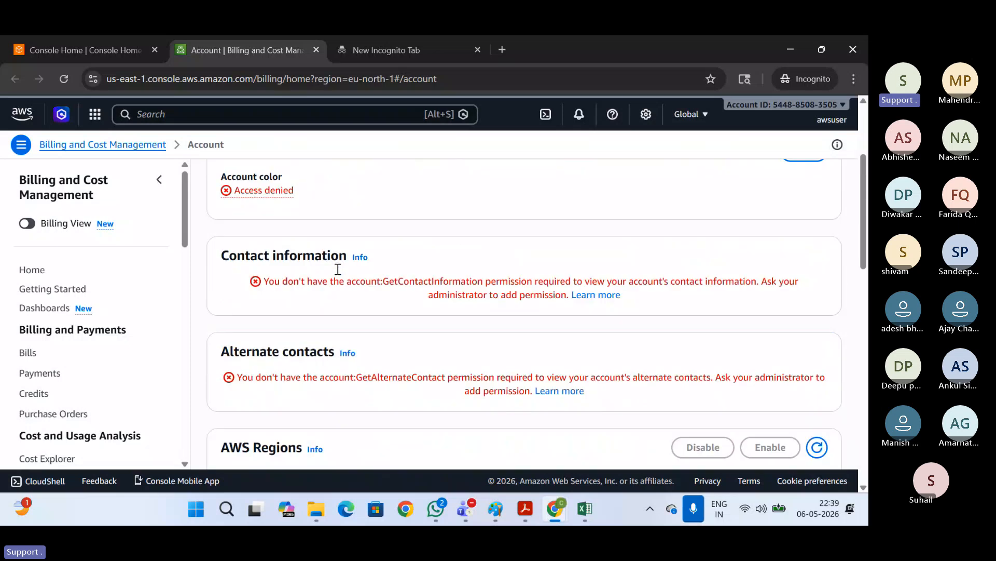
scroll(515, 293, up, 2)
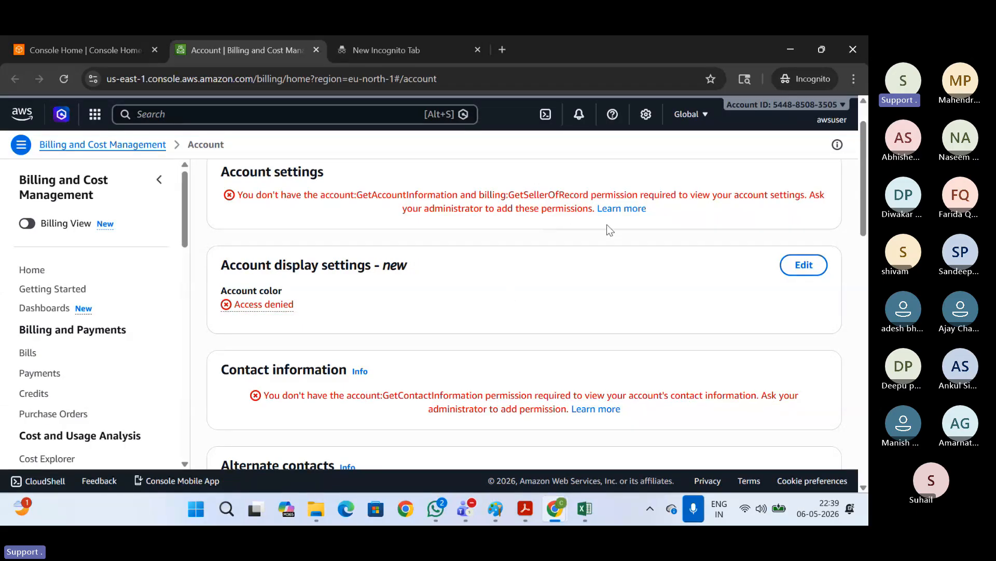
scroll(543, 289, down, 1)
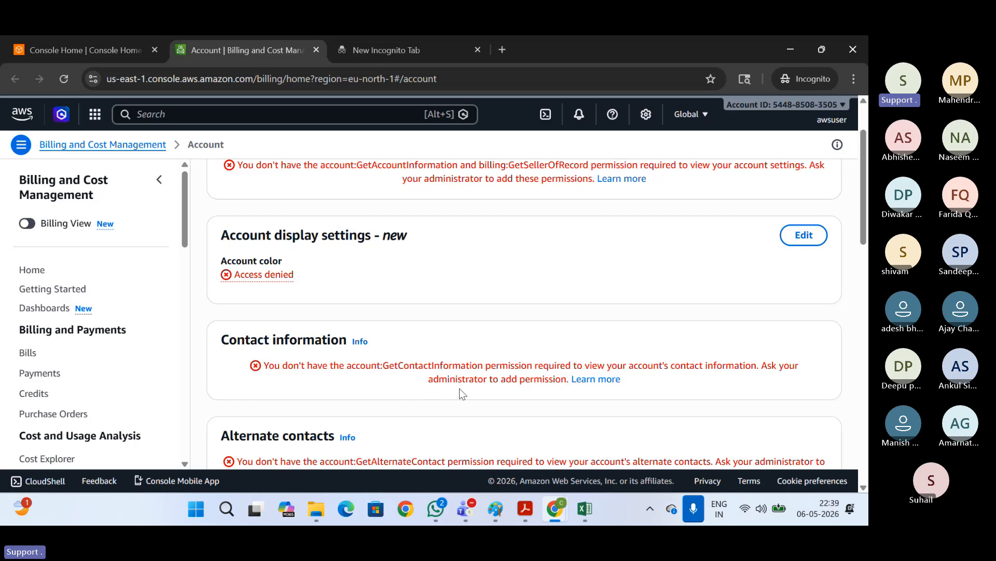
scroll(461, 394, down, 5)
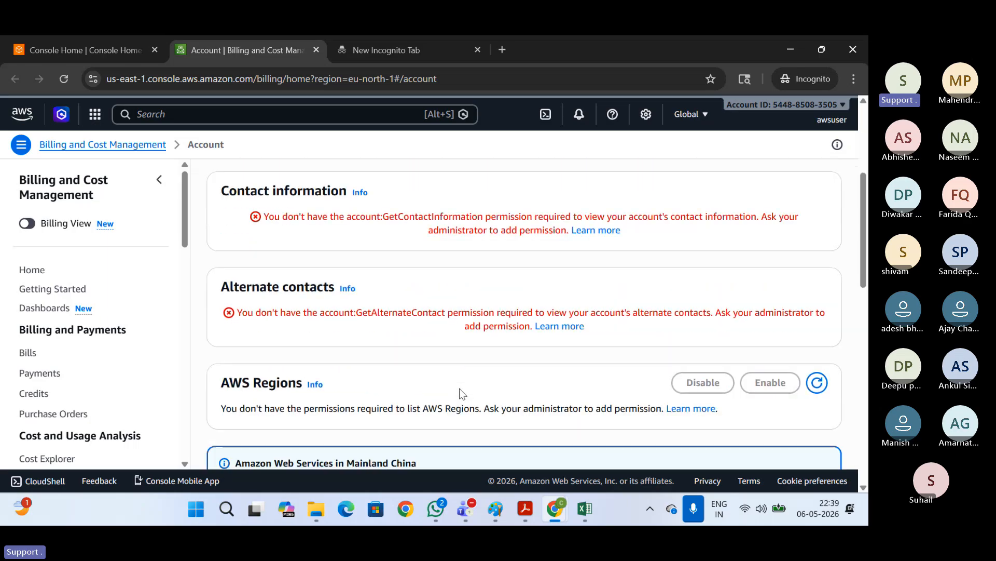
scroll(461, 394, down, 3)
scroll(461, 392, up, 10)
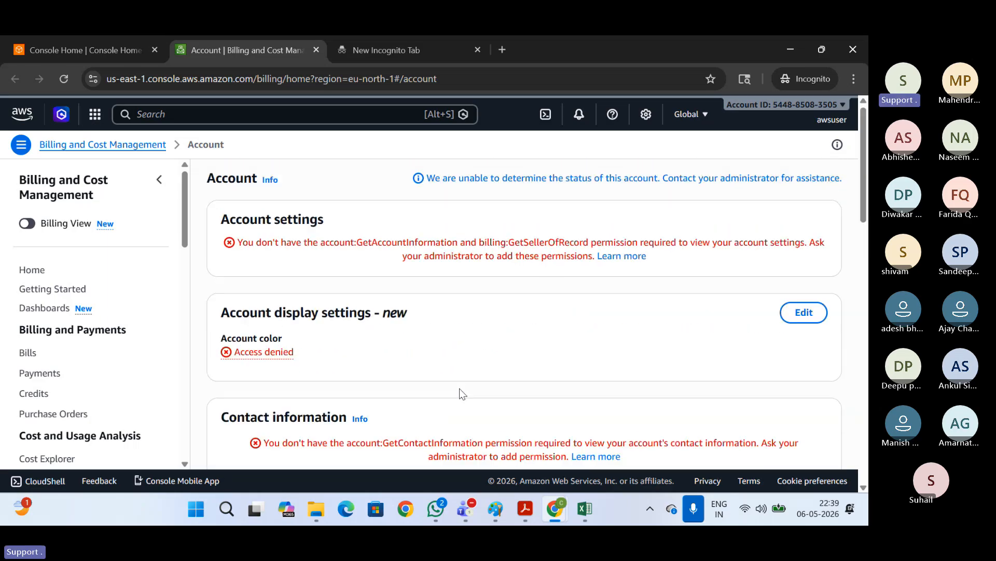
click(108, 52)
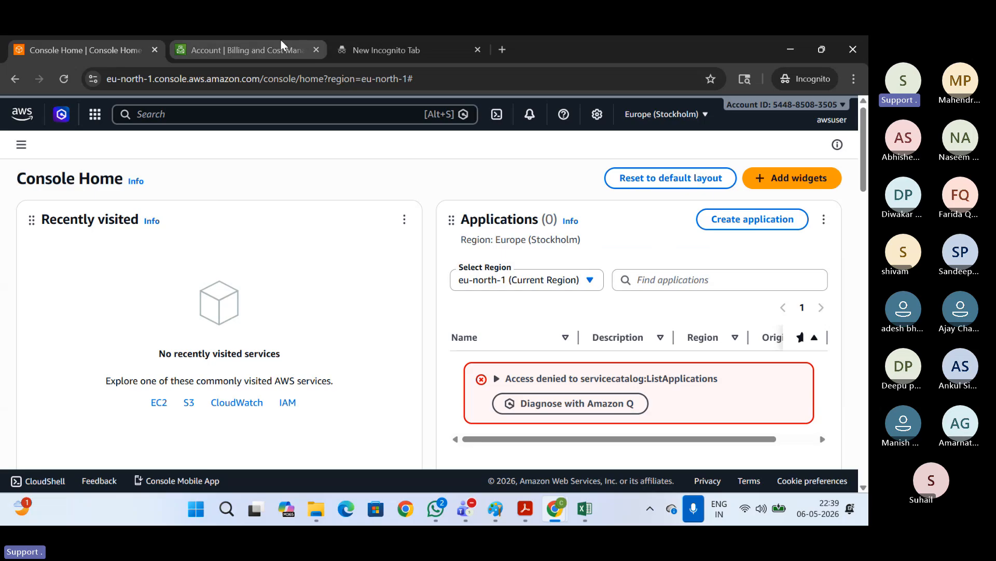
- Close the Account page, open EC2's running instances list, enlarge the list area and read awsuser's authorization message
click(316, 49)
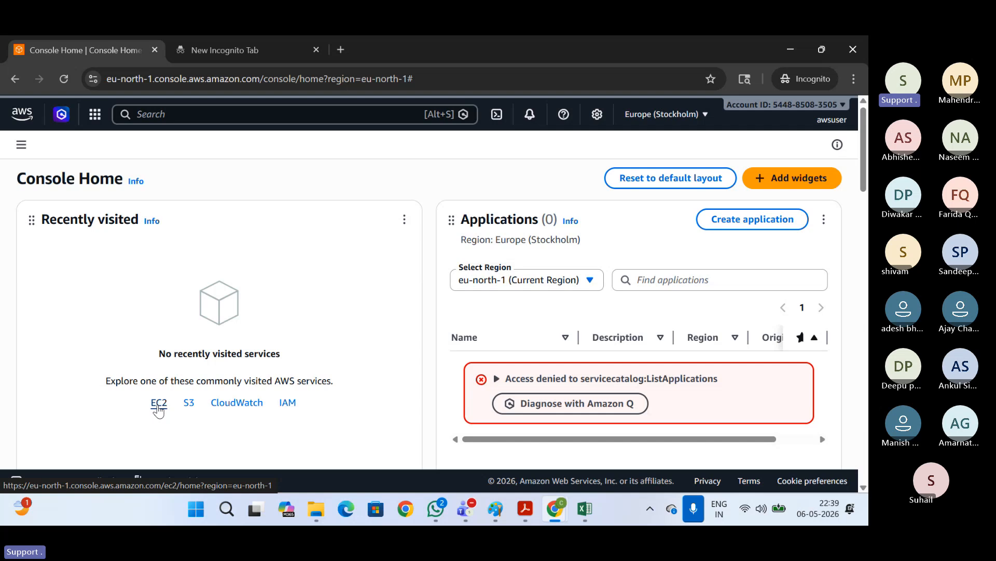
click(158, 405)
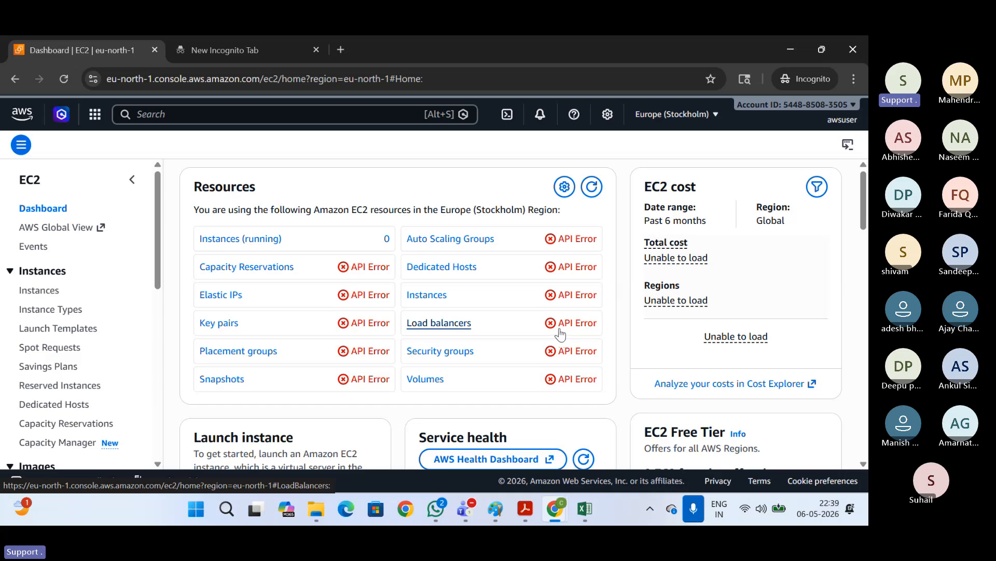
click(252, 241)
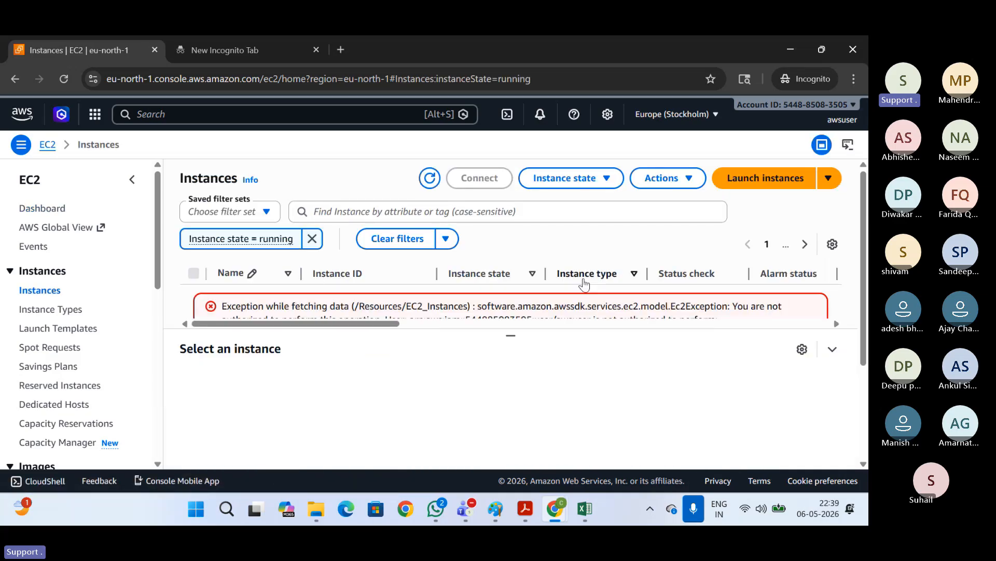
scroll(362, 301, right, 1)
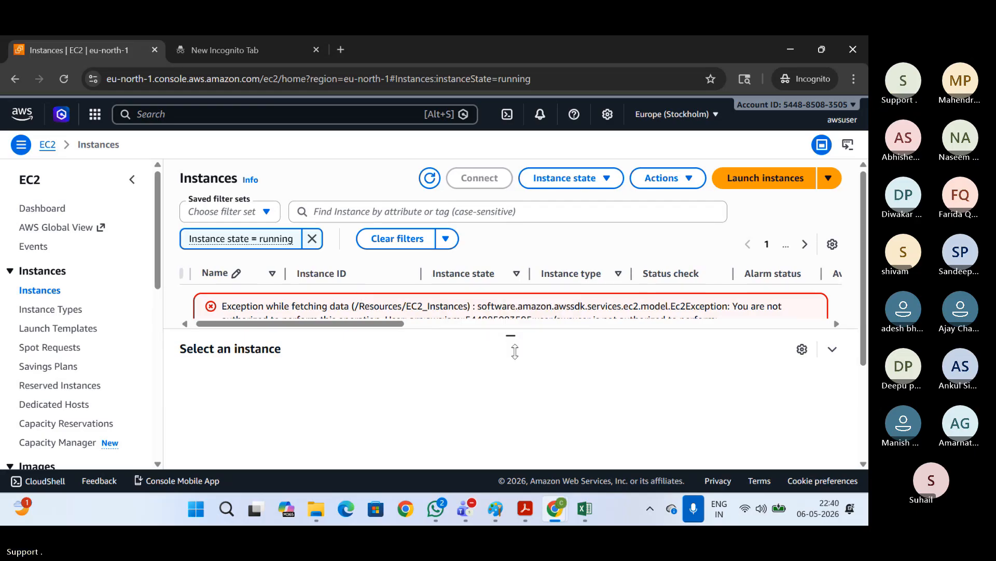
drag(511, 335, 518, 383)
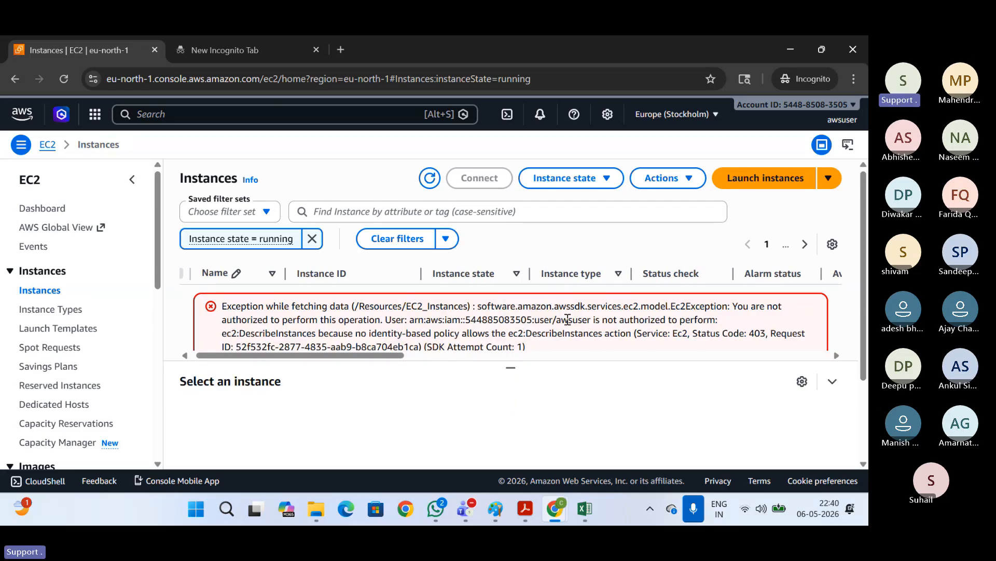
scroll(576, 329, right, 2)
scroll(567, 319, left, 3)
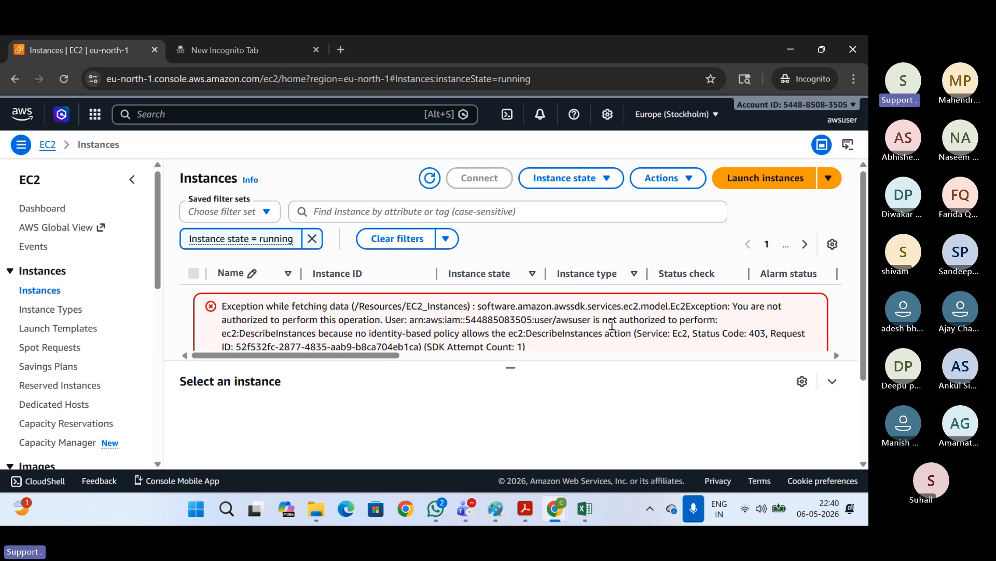
scroll(603, 323, right, 1)
scroll(603, 323, left, 1)
- Start launching a new EC2 instance and look through the launch form's name, AMI and instance type sections
click(739, 181)
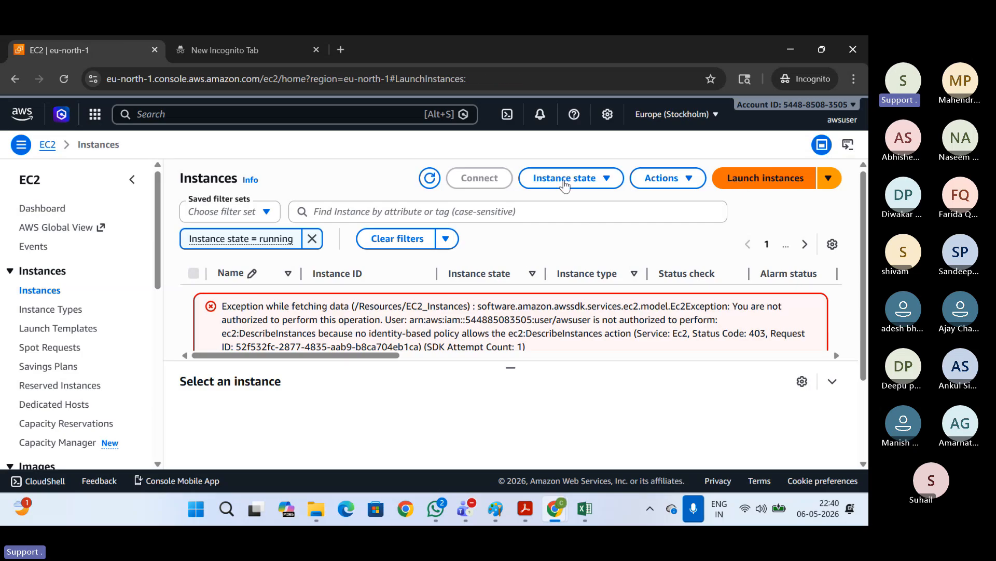
scroll(252, 323, down, 1)
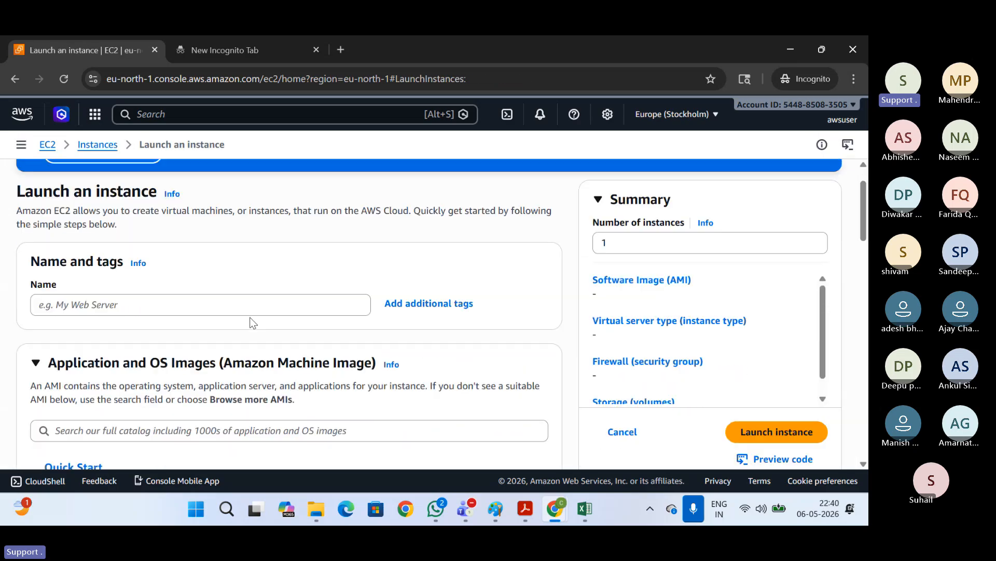
click(175, 304)
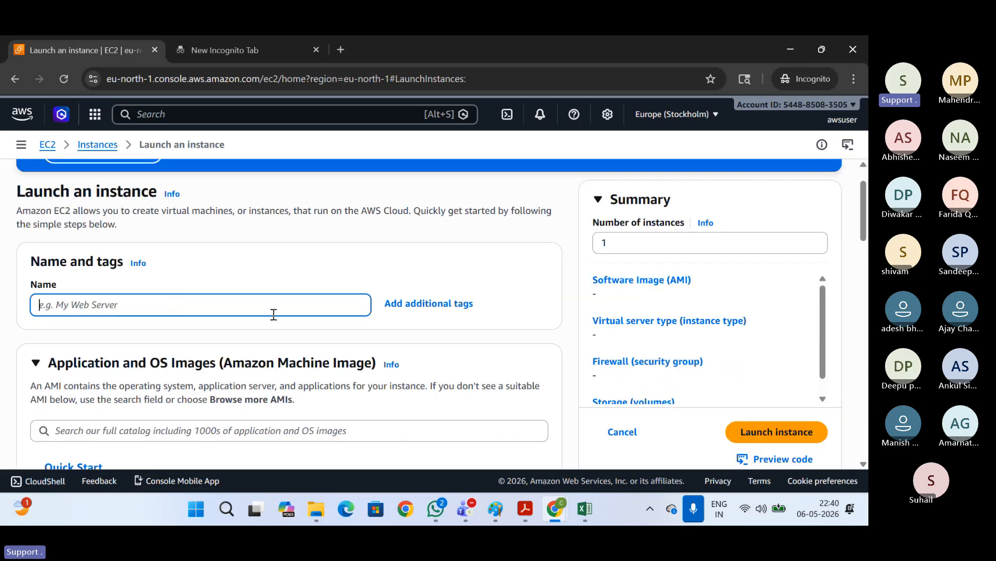
scroll(273, 318, down, 5)
scroll(273, 321, down, 20)
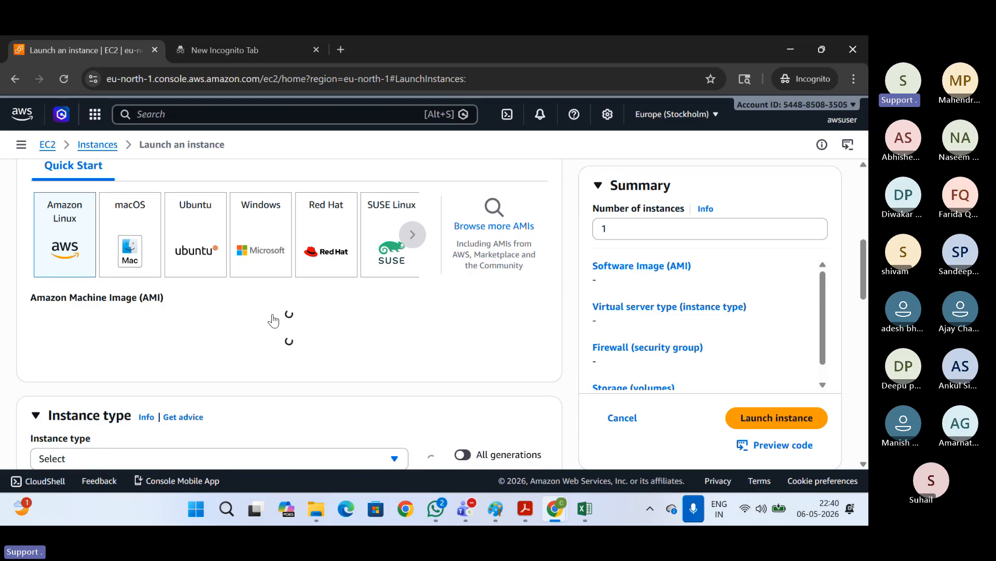
scroll(273, 313, up, 20)
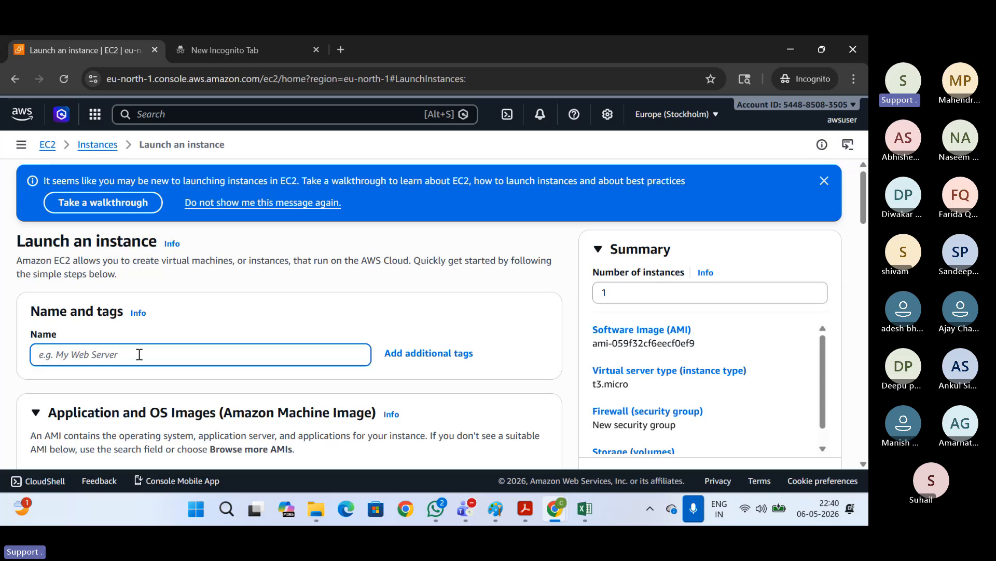
- Name the new instance server1 and review the launch form and its summary
text(server1)
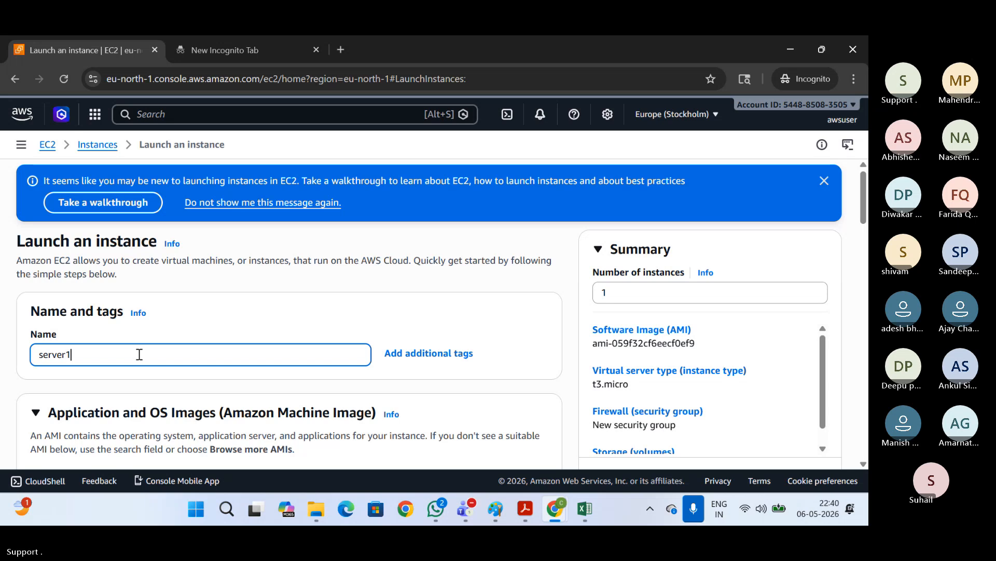
scroll(139, 357, down, 1)
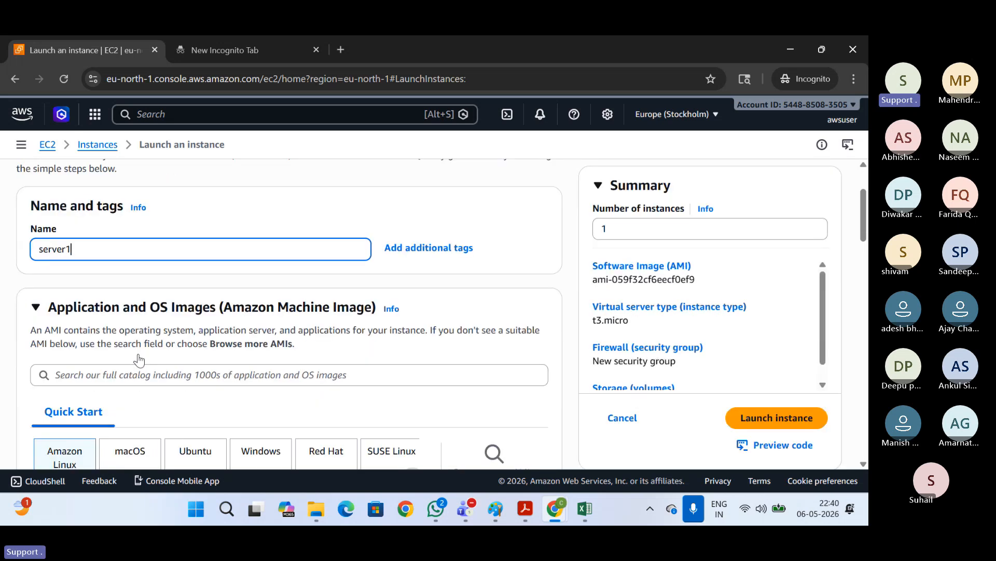
scroll(139, 358, up, 1)
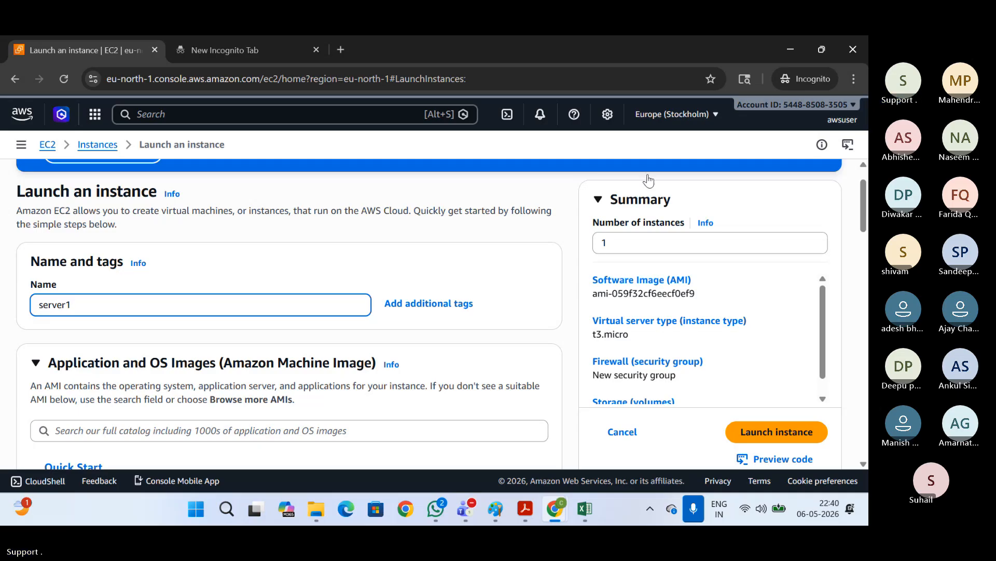
- Switch to Paint, write "VM Creating requrment" below the large rectangle, enlarge its text box to about 549 × 127 px and highlight the text
click(785, 47)
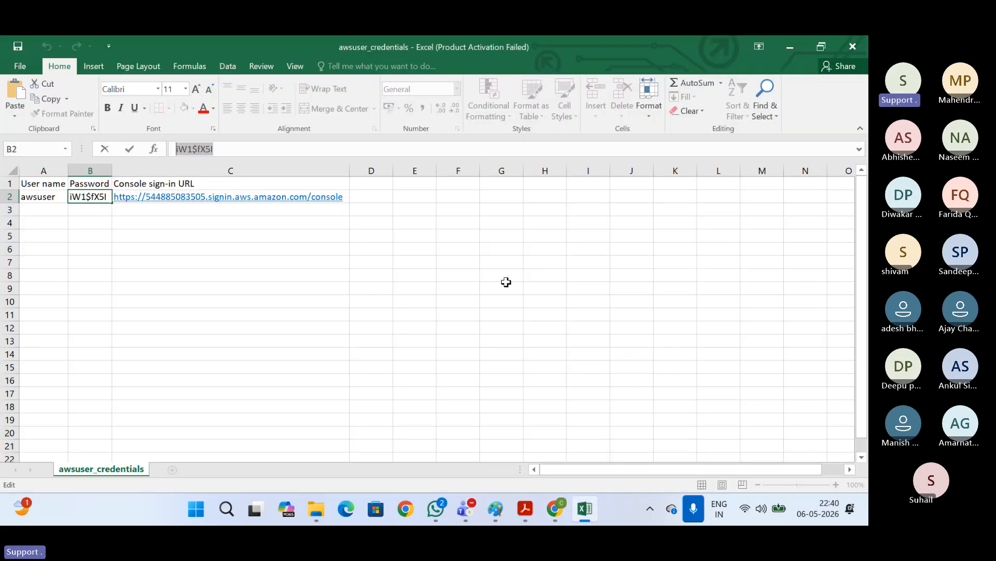
click(493, 513)
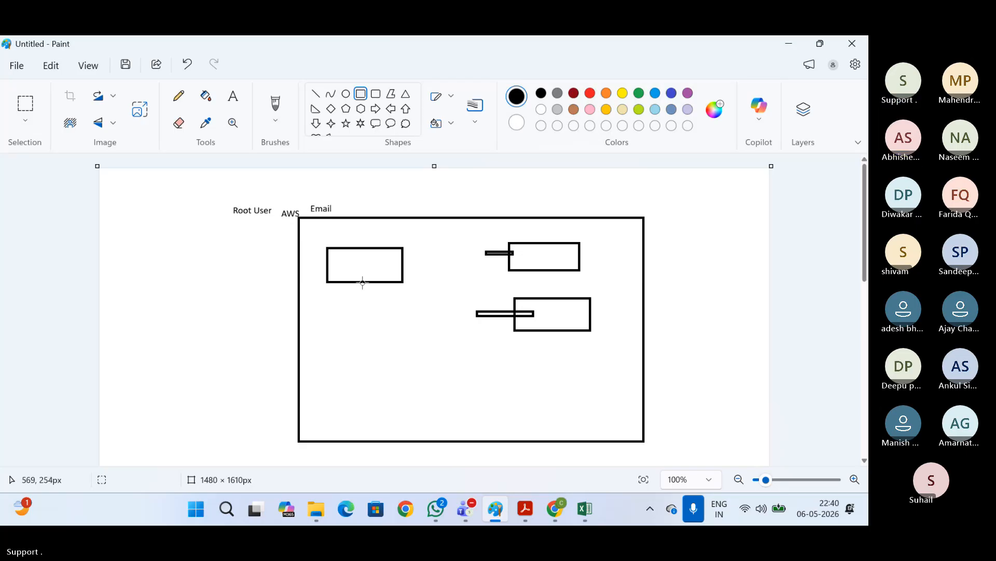
scroll(363, 282, down, 3)
scroll(363, 283, down, 1)
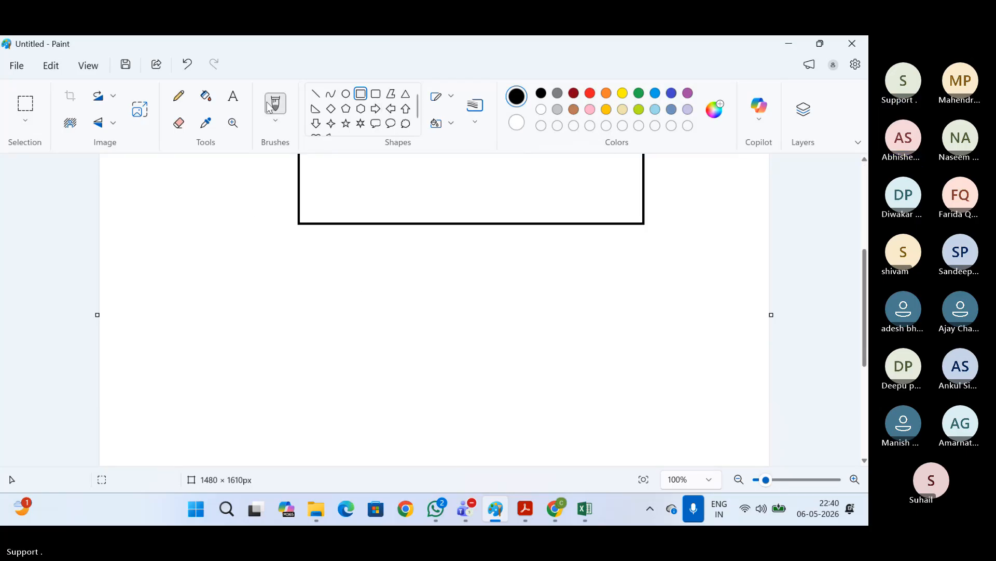
click(241, 103)
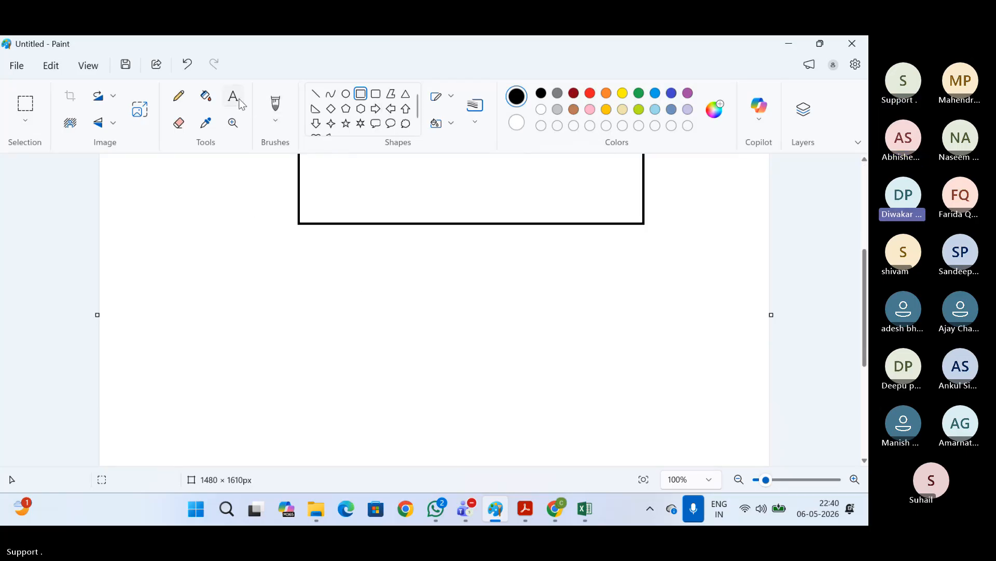
click(223, 284)
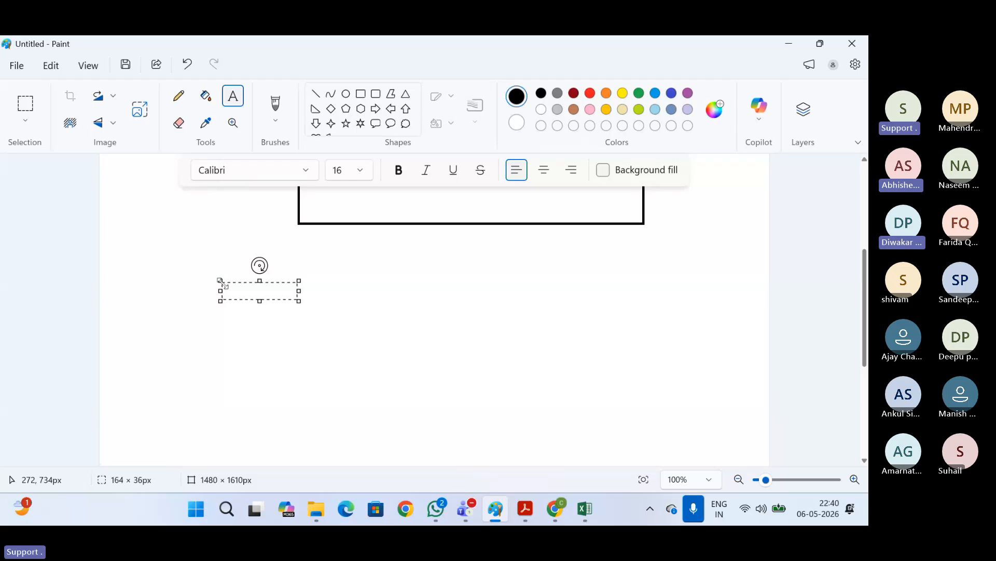
text(VM)
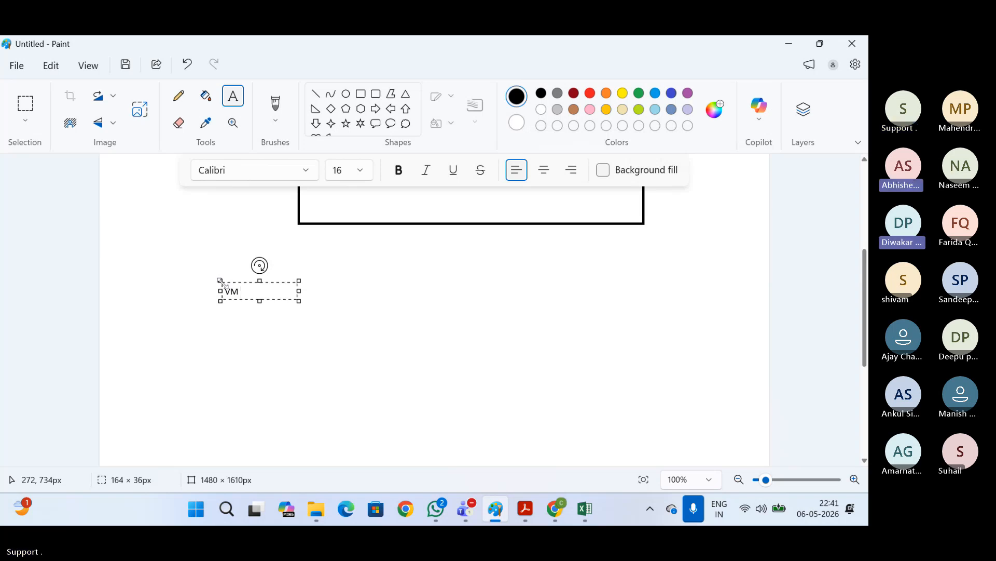
text( Creati)
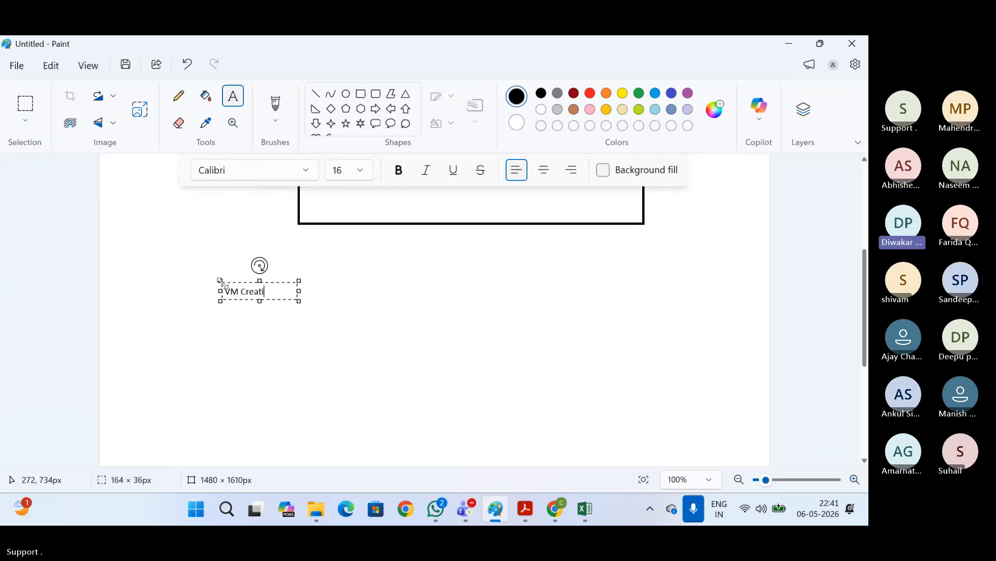
text(ng requrment)
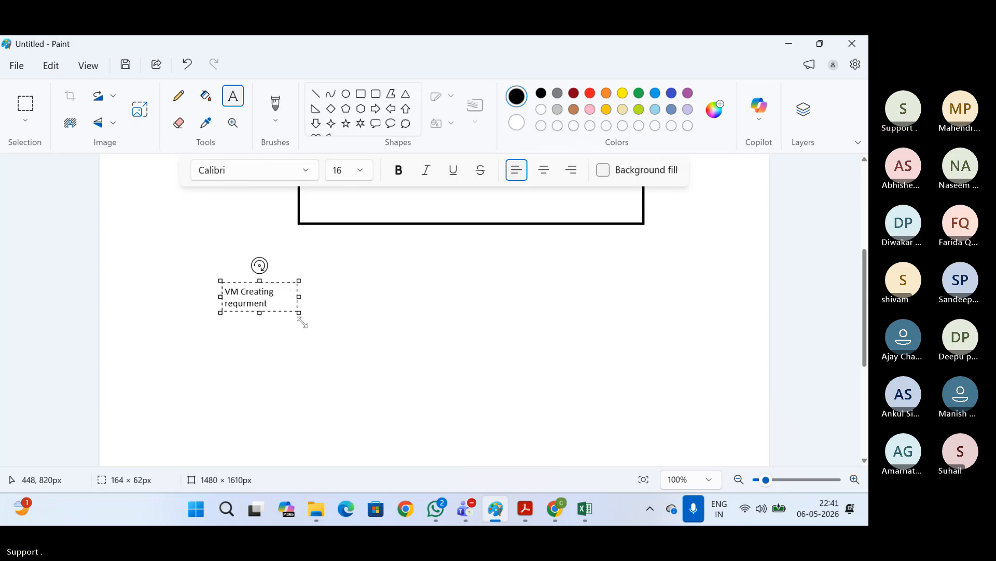
drag(300, 314, 474, 343)
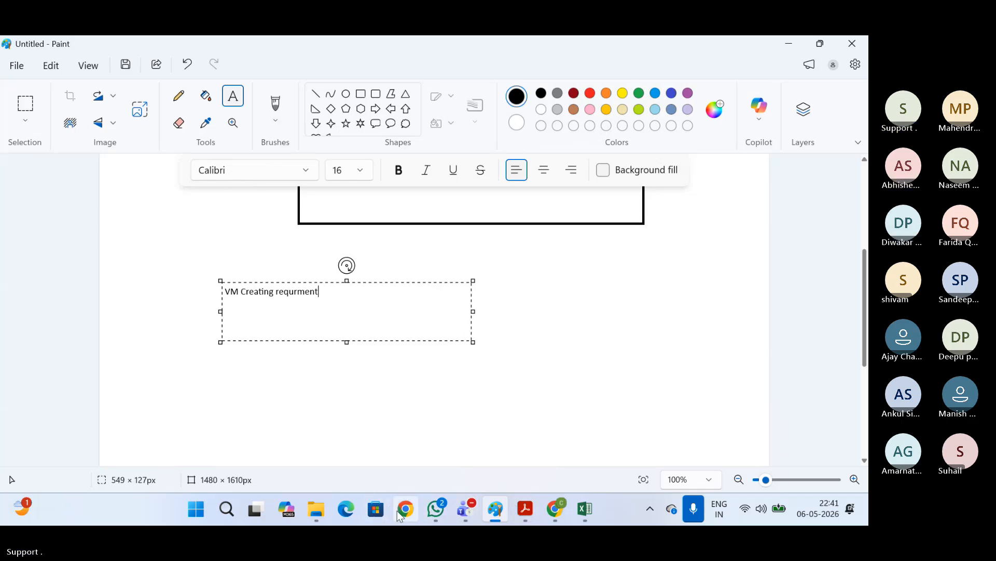
drag(340, 295, 226, 297)
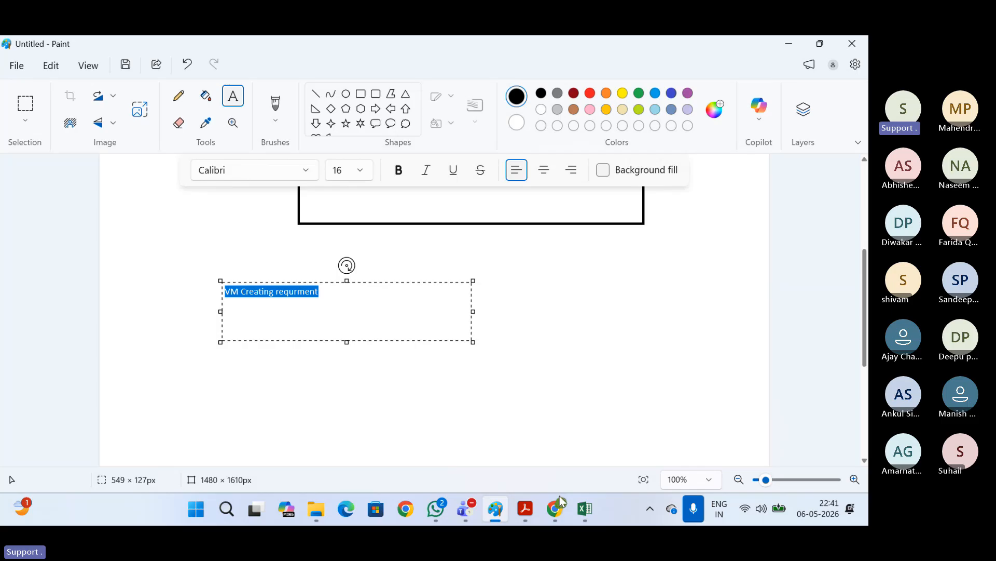
- Switch to the Teams meeting window, look over the participants list and return to the Paint drawing
mouse_move(561, 503)
mouse_move(507, 447)
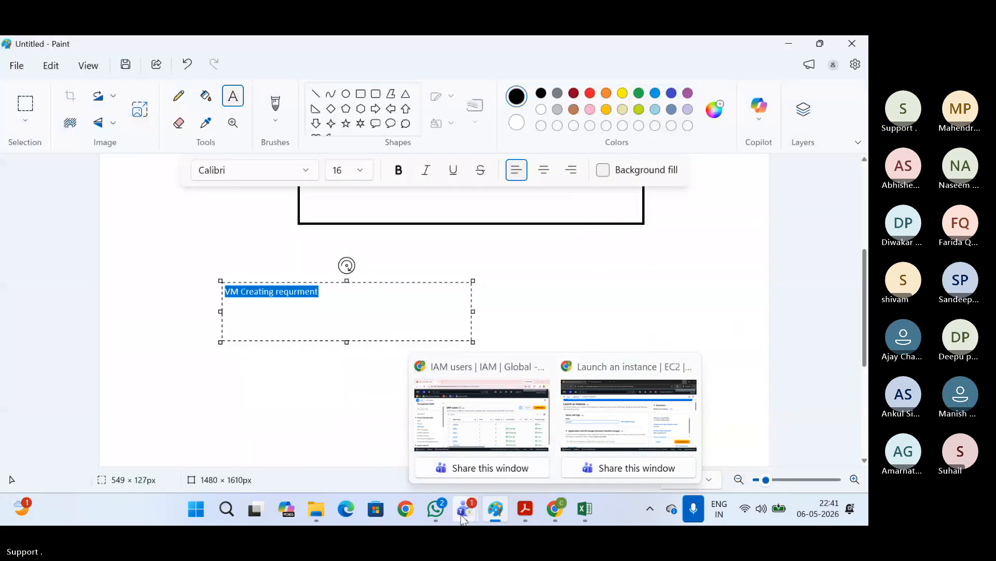
mouse_move(463, 519)
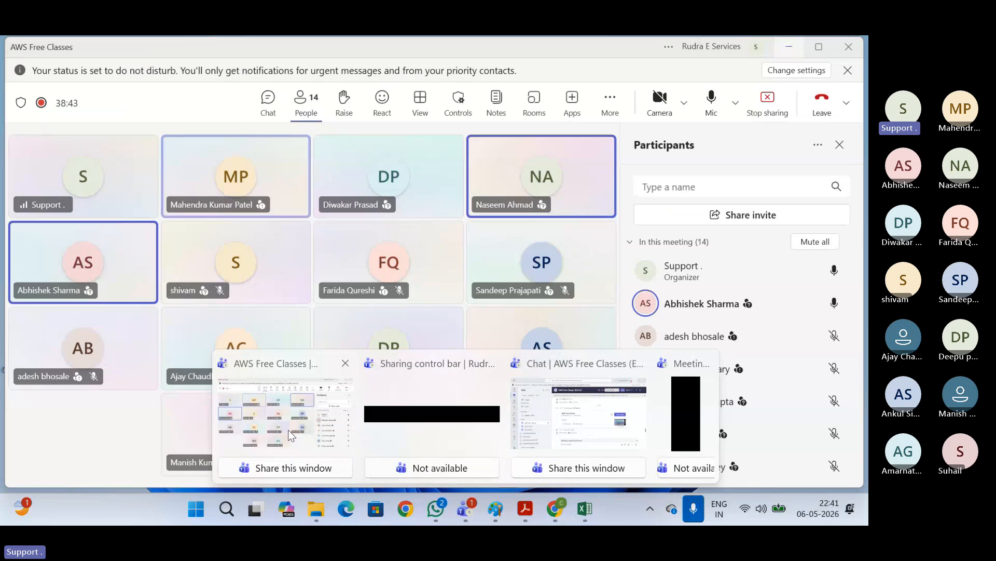
click(291, 435)
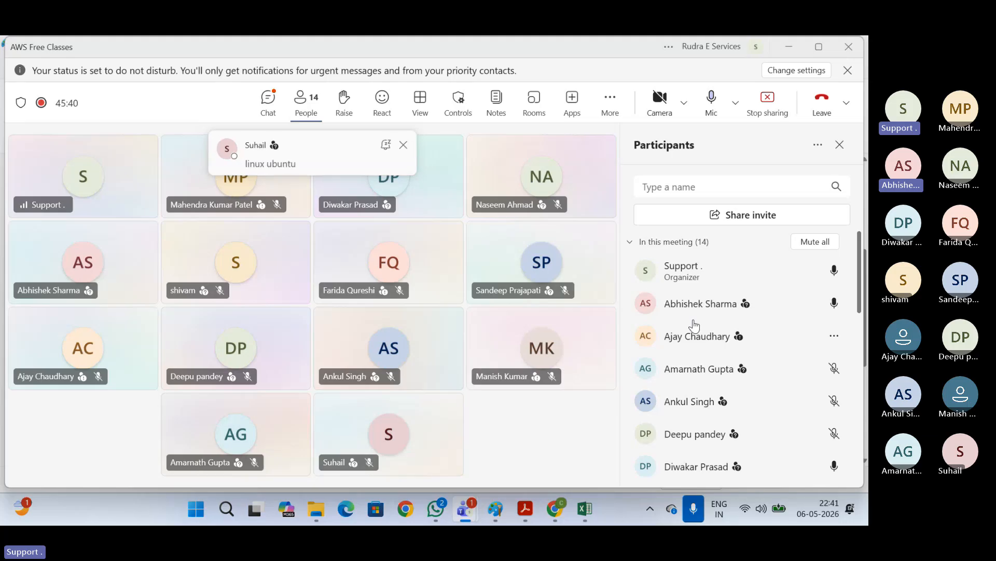
scroll(695, 326, down, 1)
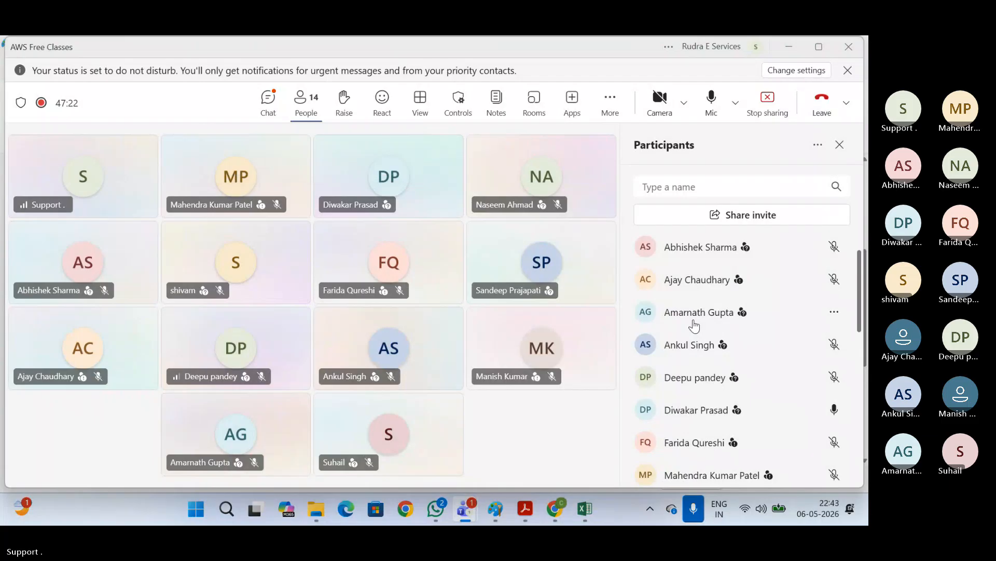
click(789, 49)
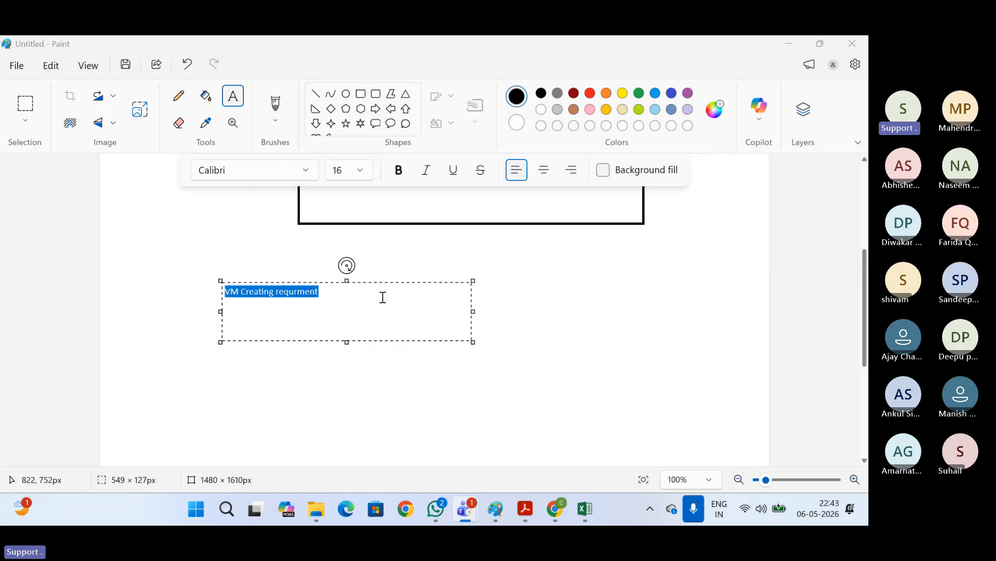
- Highlight the "VM Creating requrment" text again, check the raised hands in the Teams meeting window, and return to Paint
click(362, 300)
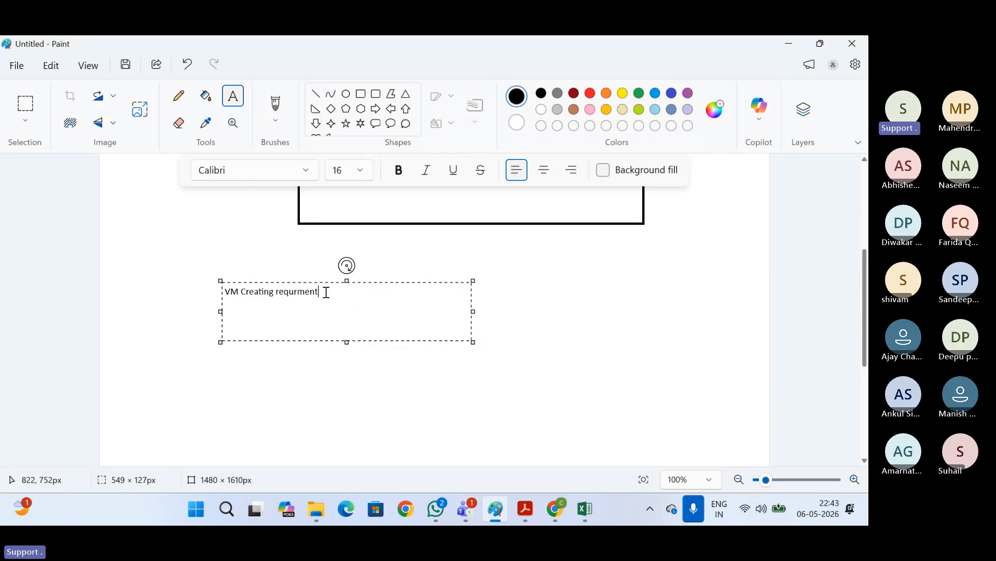
drag(324, 290, 223, 290)
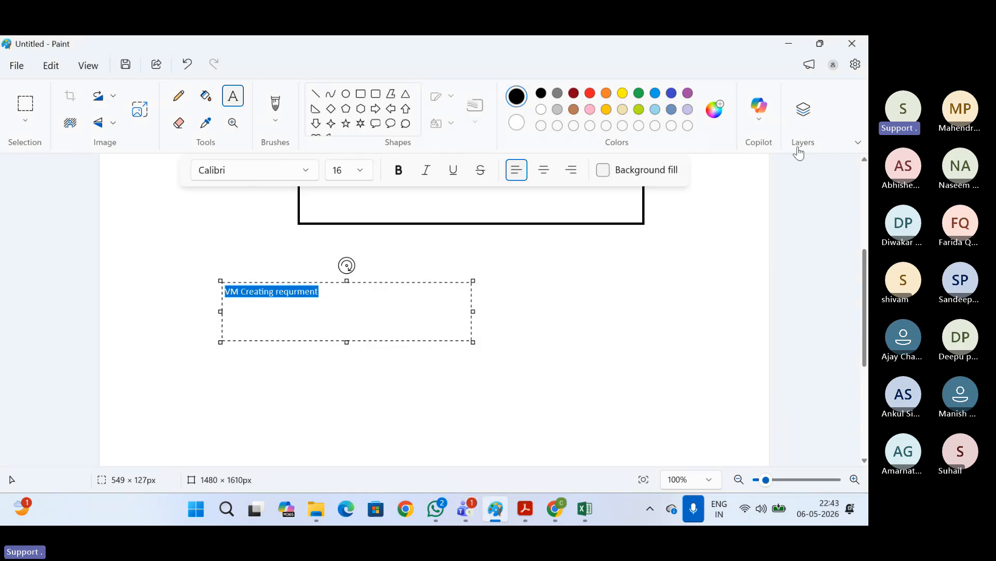
click(837, 156)
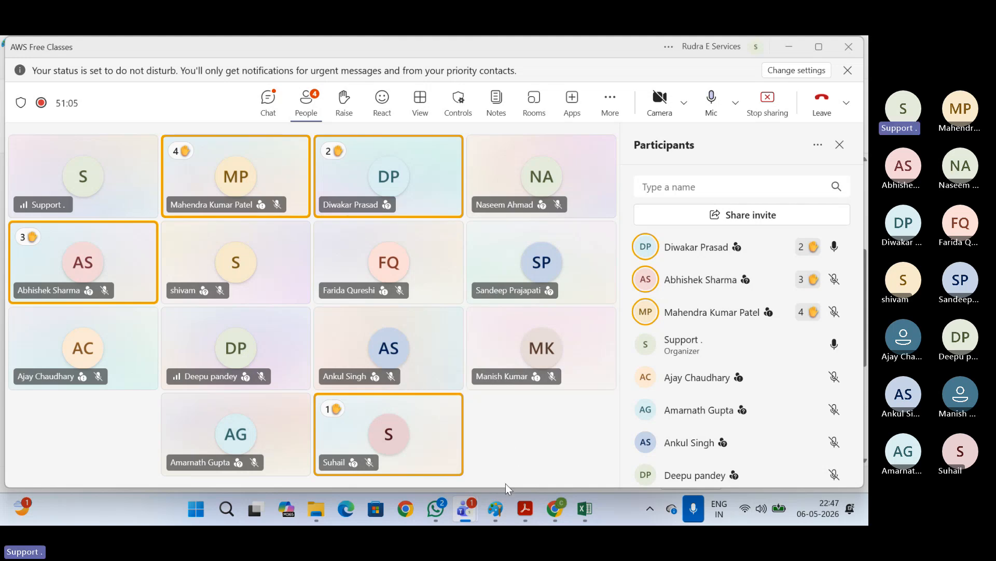
mouse_move(471, 511)
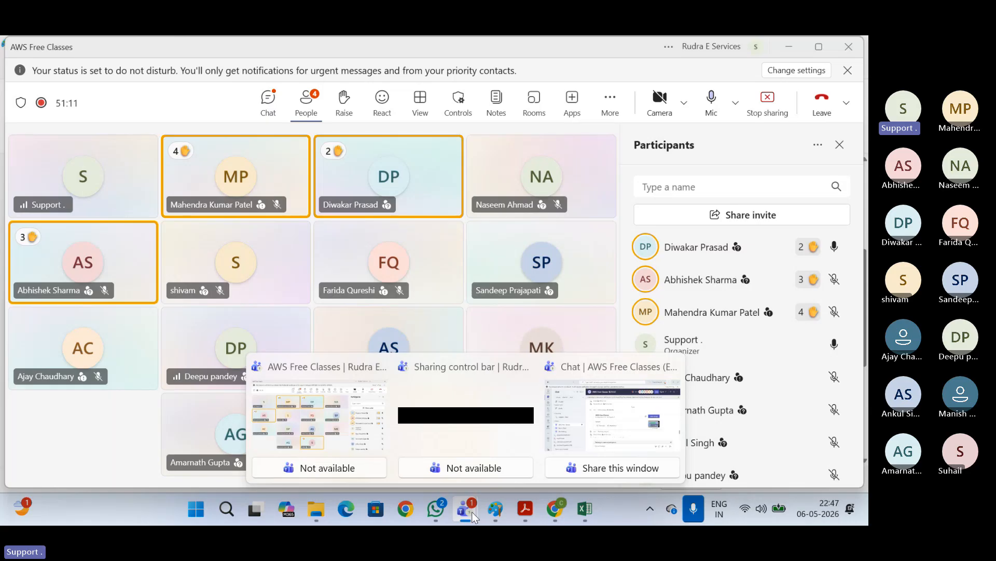
mouse_move(527, 172)
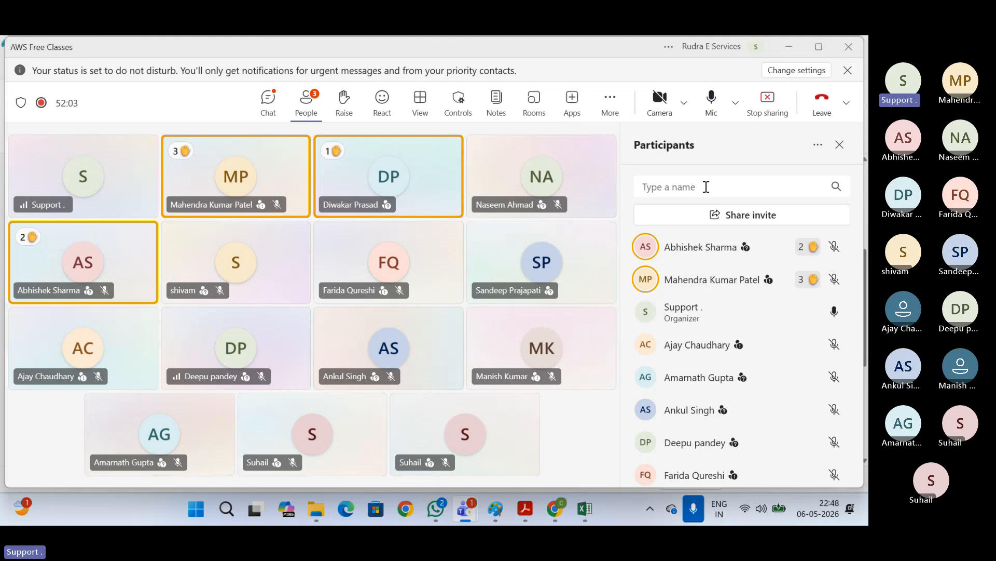
click(791, 47)
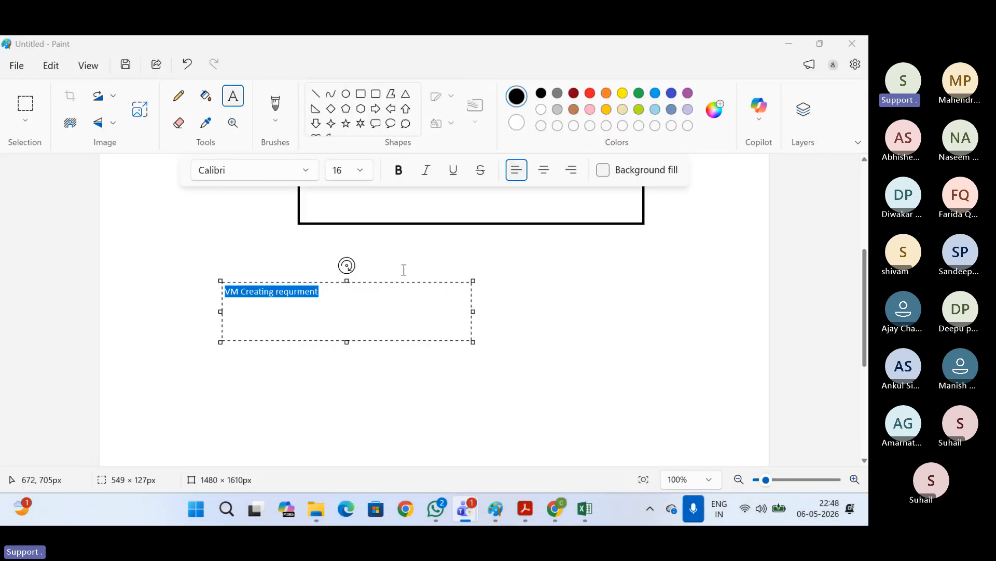
- Review the Paint drawing, switch to the browser's IAM users list, and return to the incognito window with the EC2 launch form
scroll(403, 269, up, 3)
scroll(404, 270, up, 2)
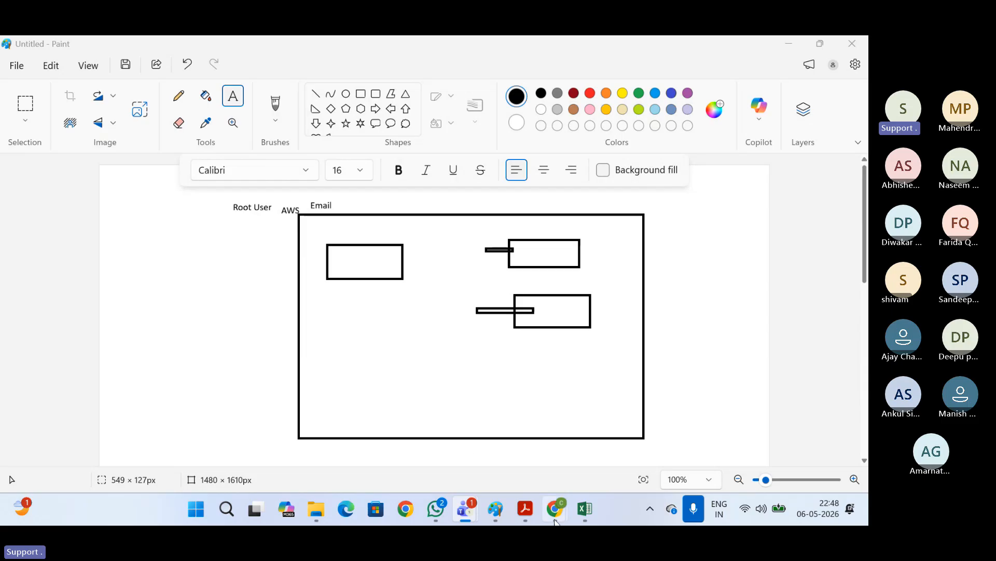
mouse_move(556, 522)
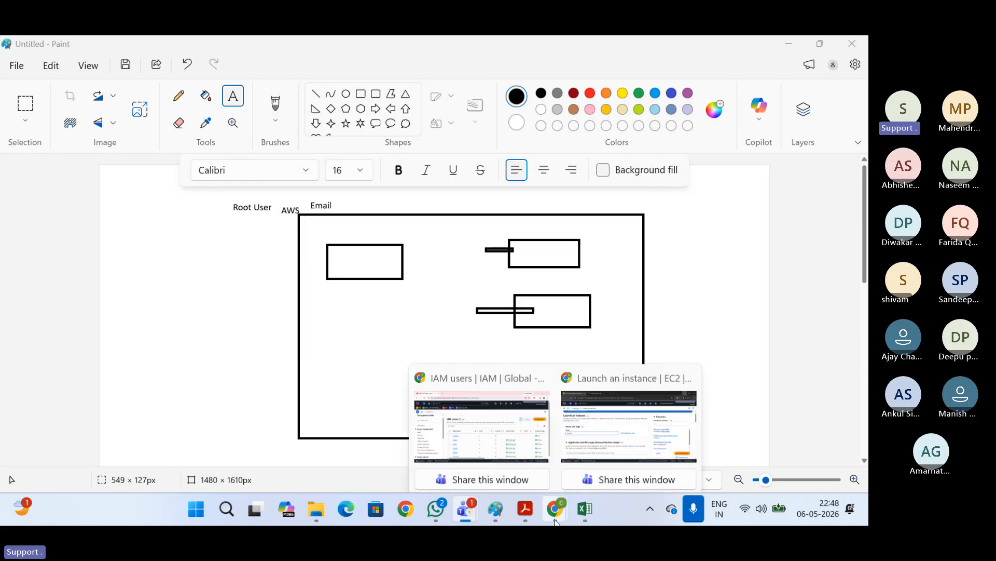
click(511, 447)
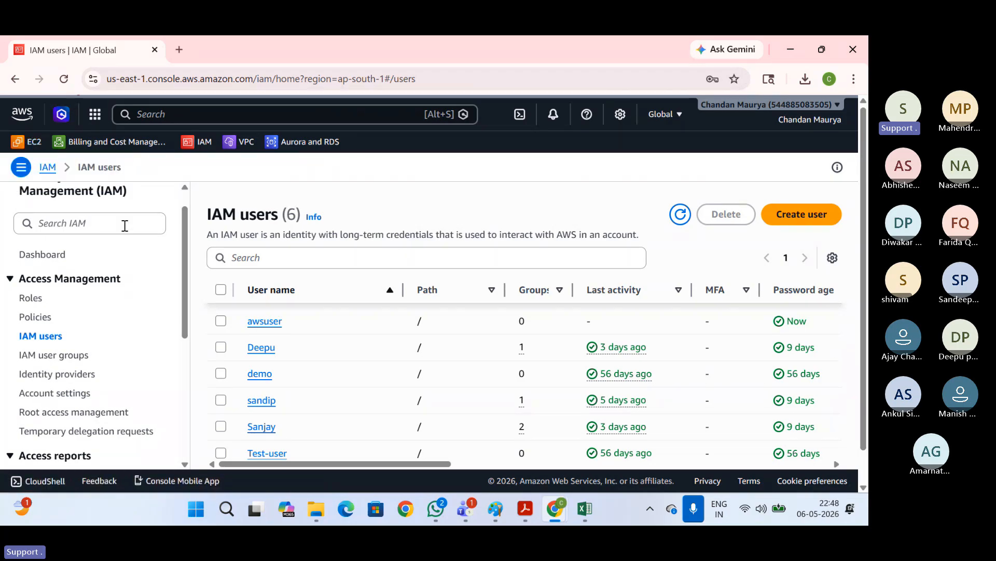
scroll(164, 224, up, 1)
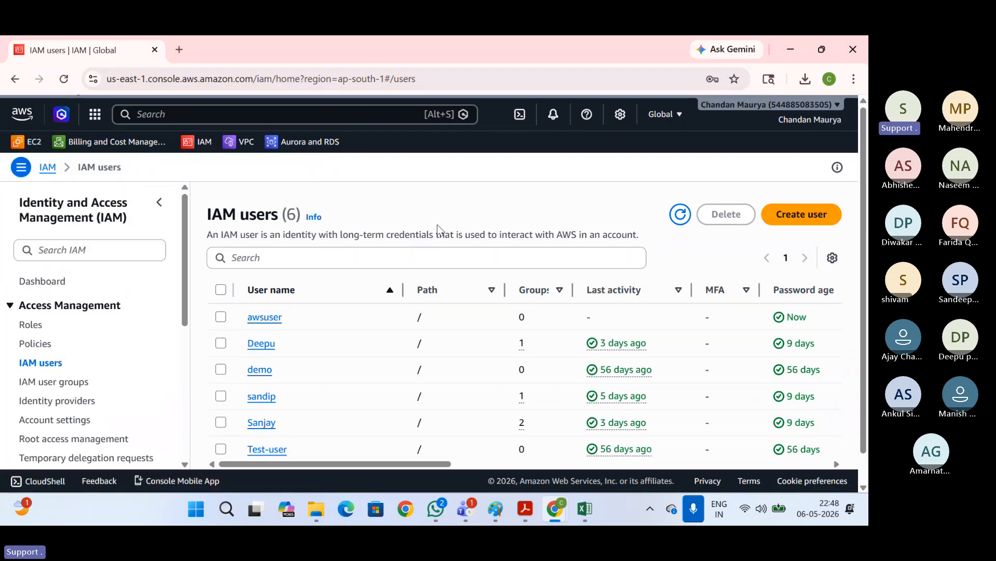
mouse_move(555, 508)
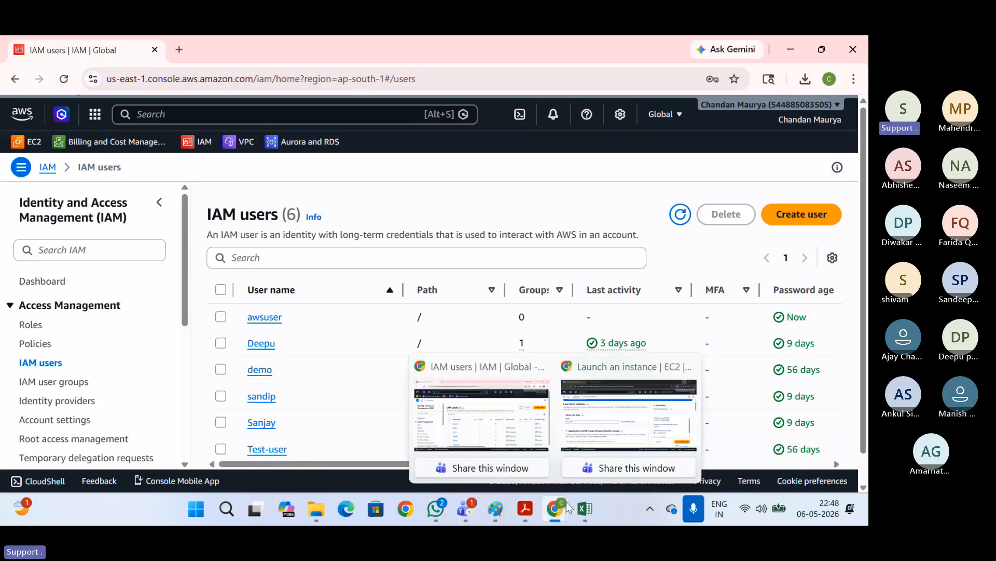
click(605, 429)
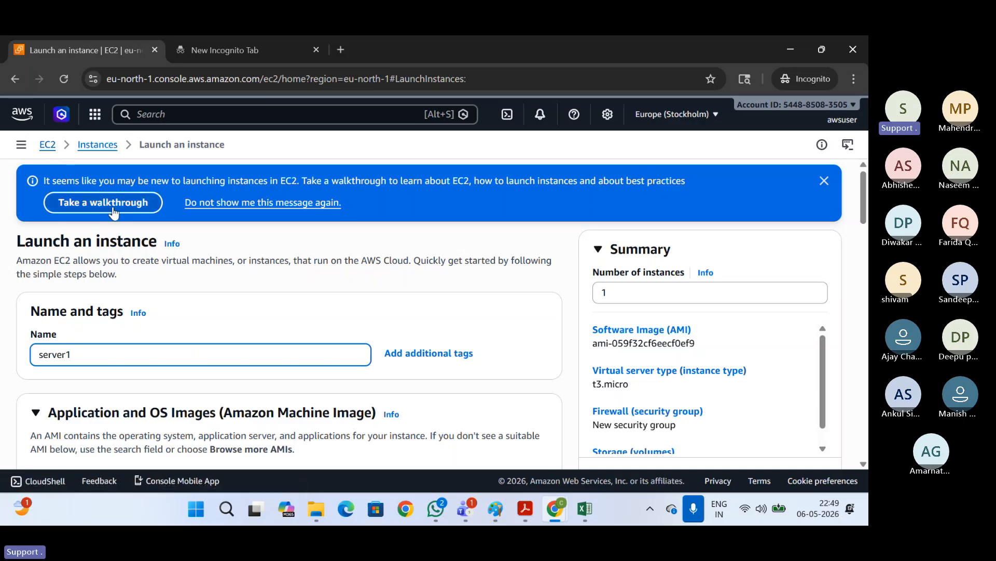
- Examine the launch form's Name and tags section and the Quick Start operating systems under Application and OS Images
scroll(230, 329, down, 1)
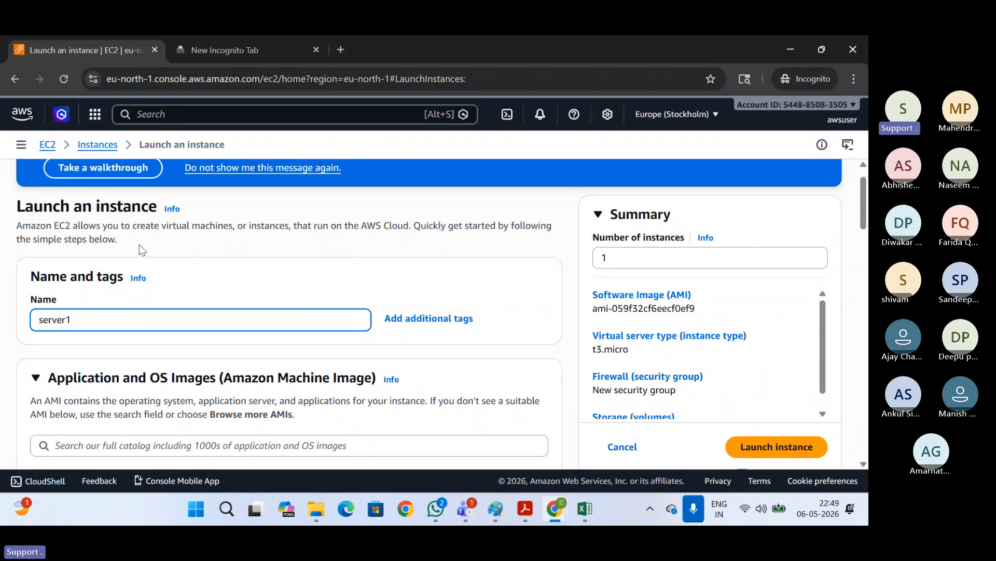
scroll(139, 245, down, 1)
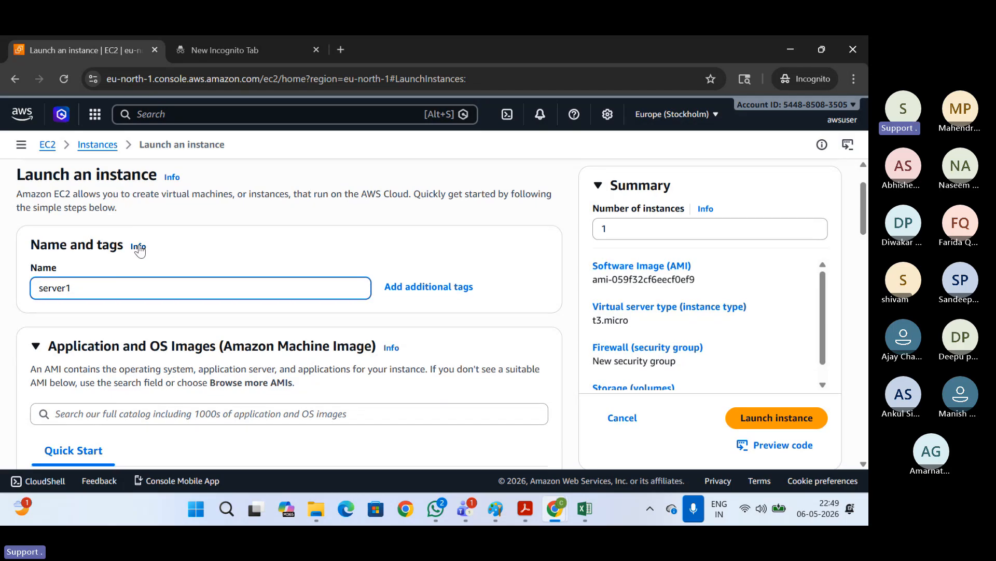
scroll(244, 240, down, 1)
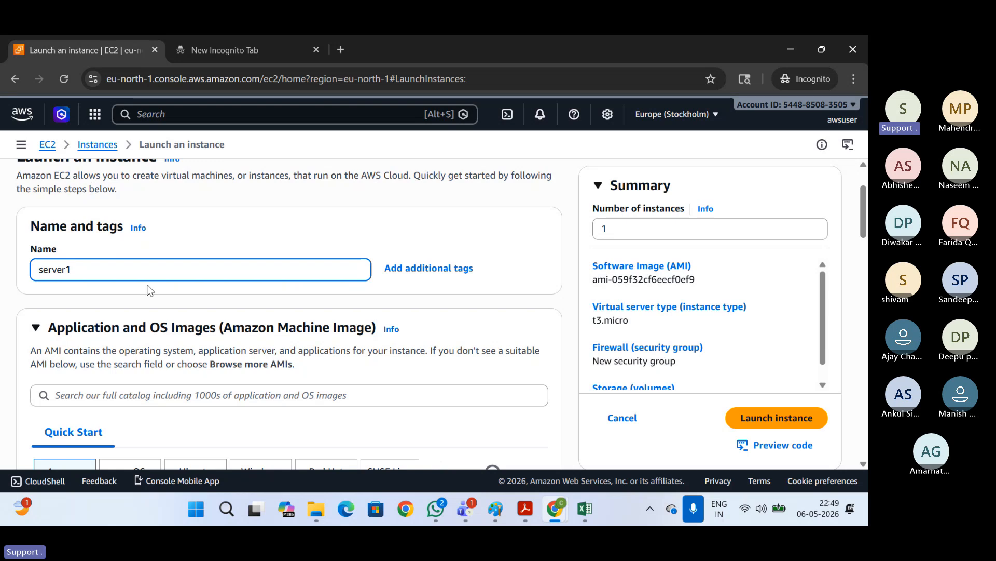
scroll(149, 289, down, 2)
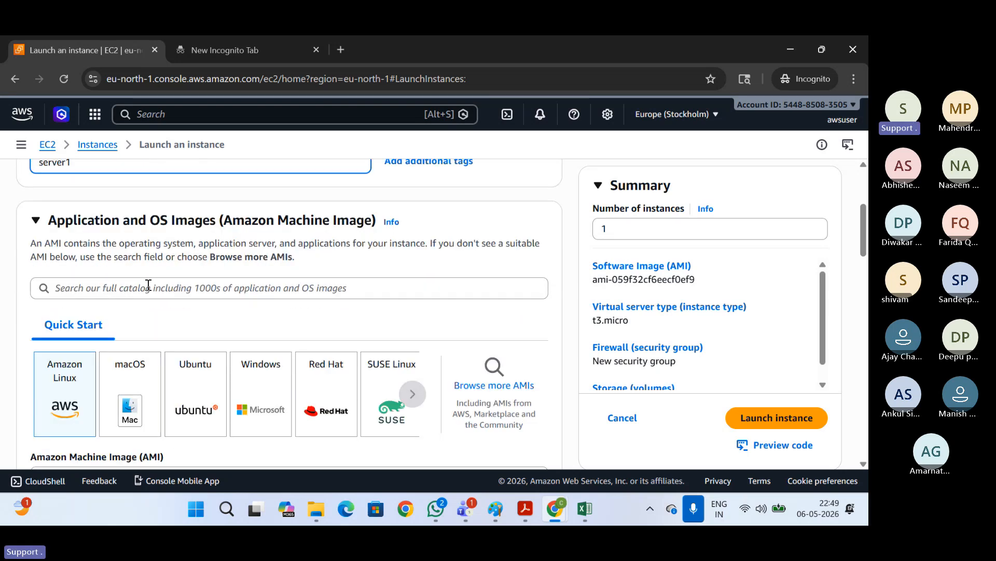
scroll(149, 285, up, 1)
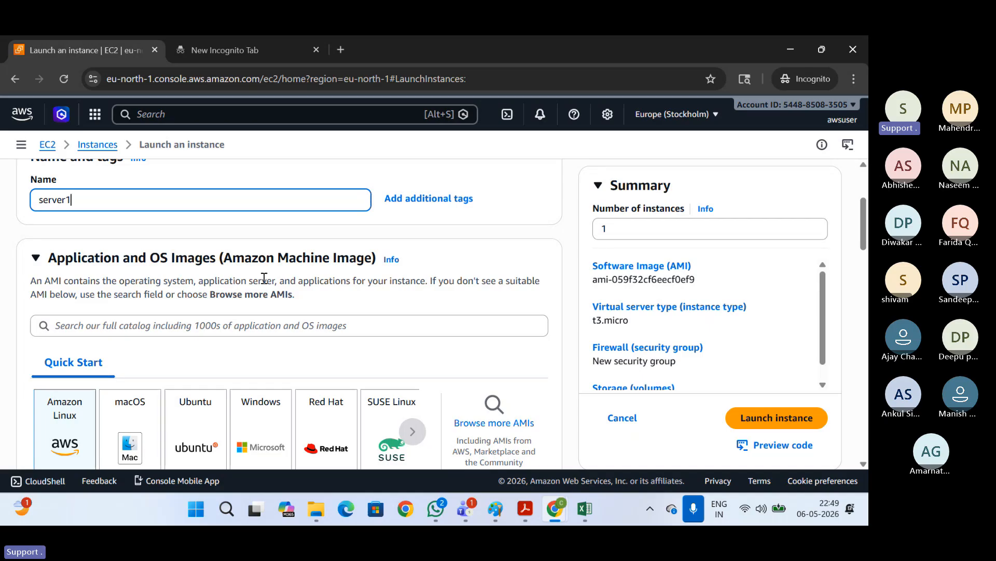
scroll(265, 281, down, 1)
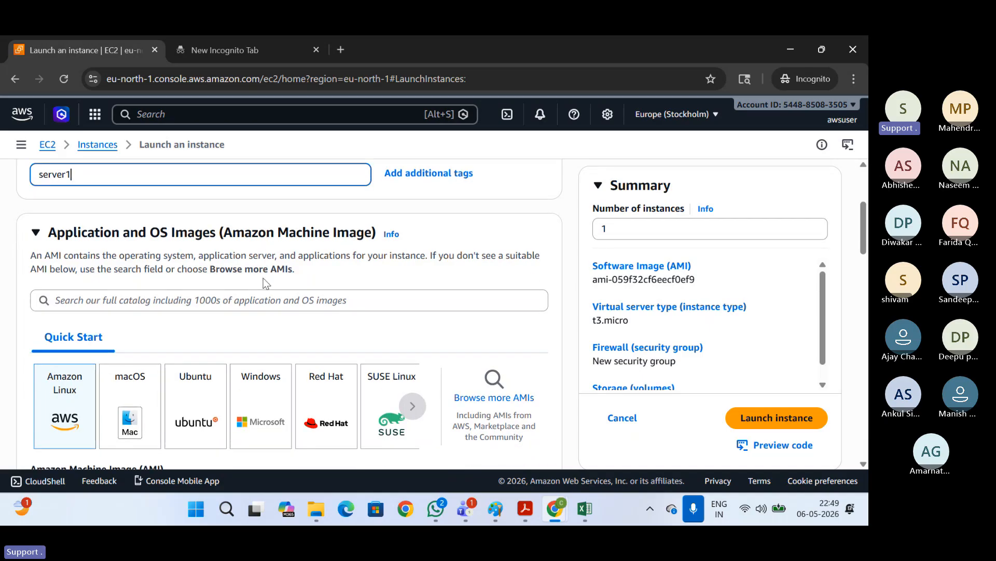
scroll(263, 278, up, 2)
scroll(337, 291, down, 4)
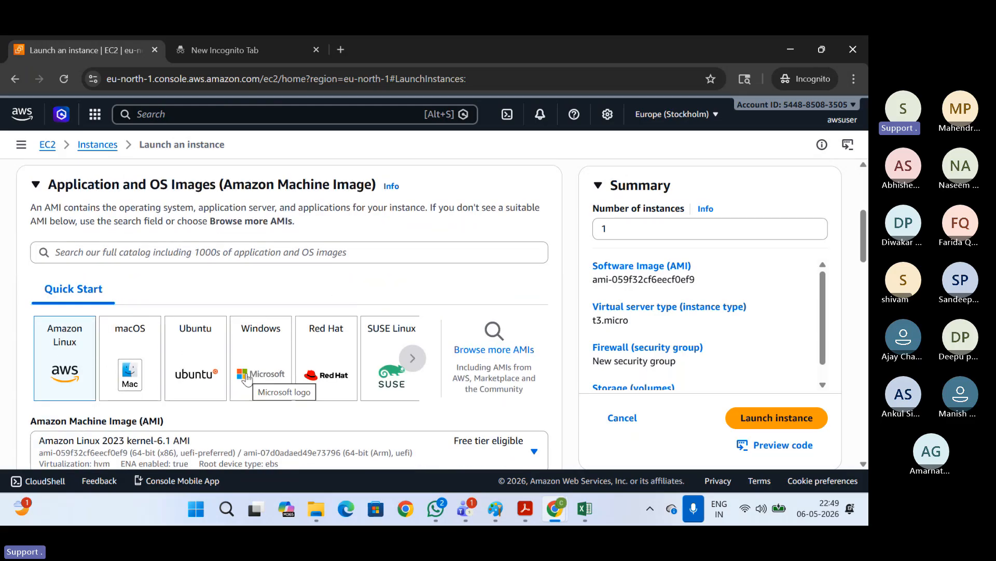
scroll(262, 291, up, 1)
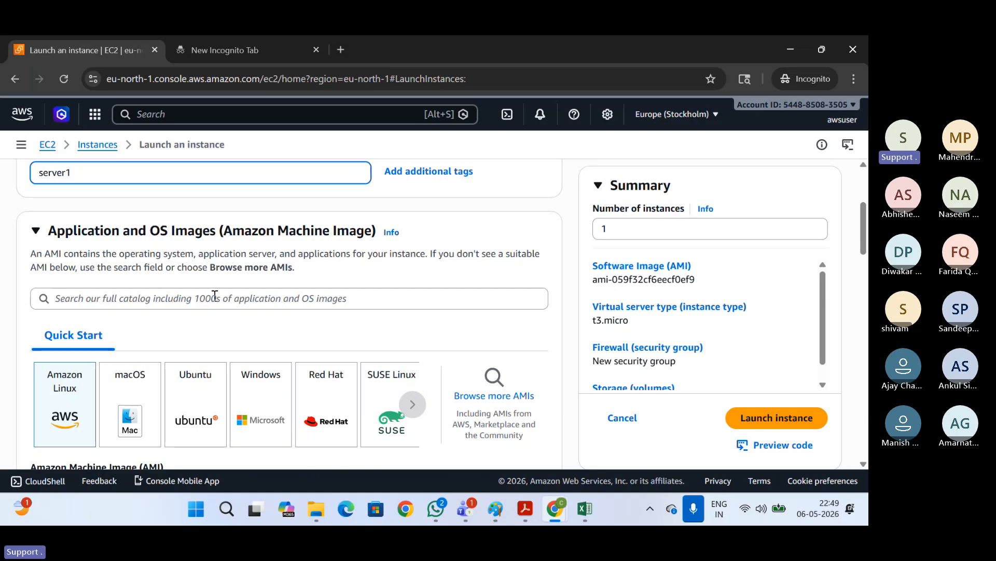
scroll(215, 295, down, 1)
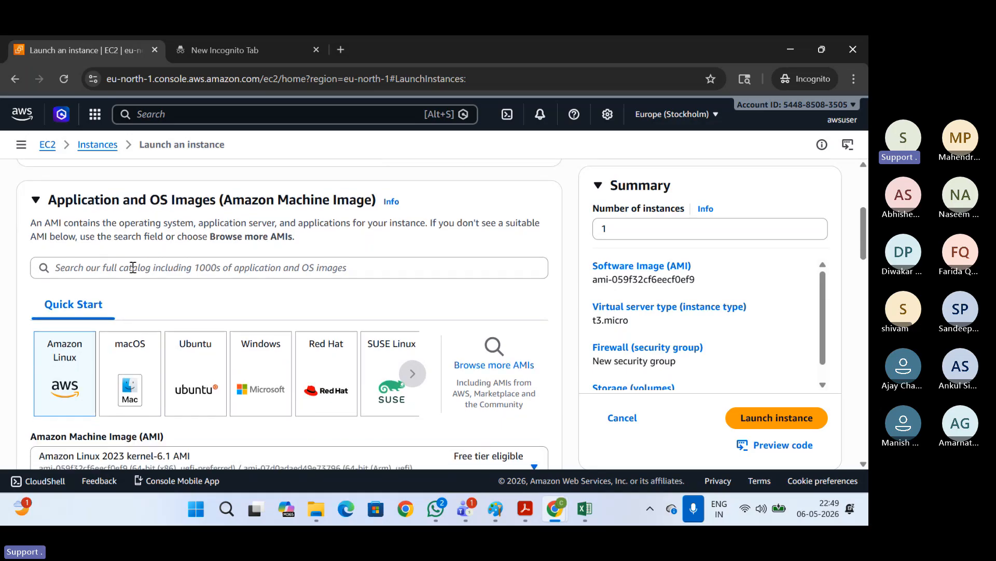
scroll(261, 285, down, 1)
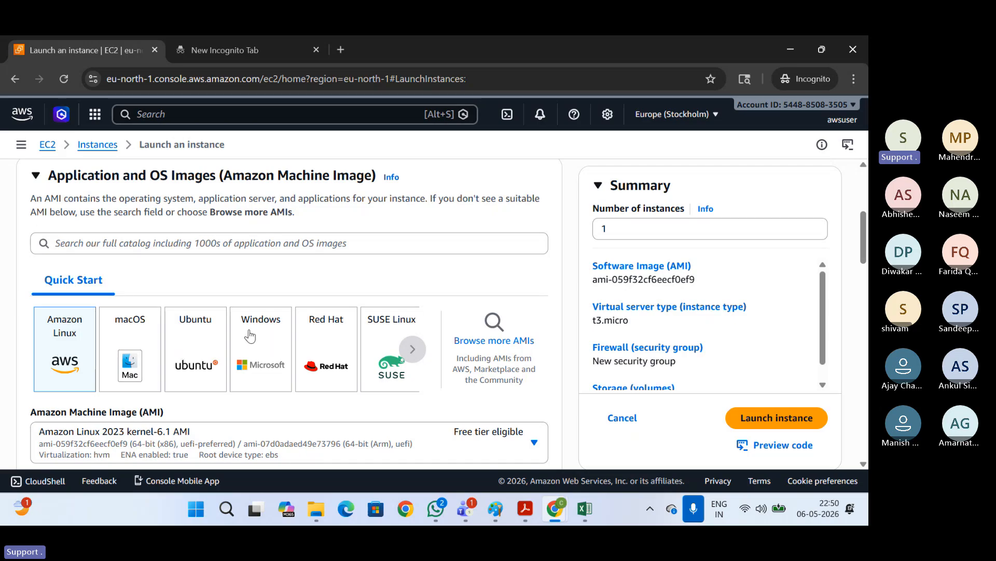
- Browse the Quick Start operating systems through to Debian and select Windows as the operating system for server1
click(468, 134)
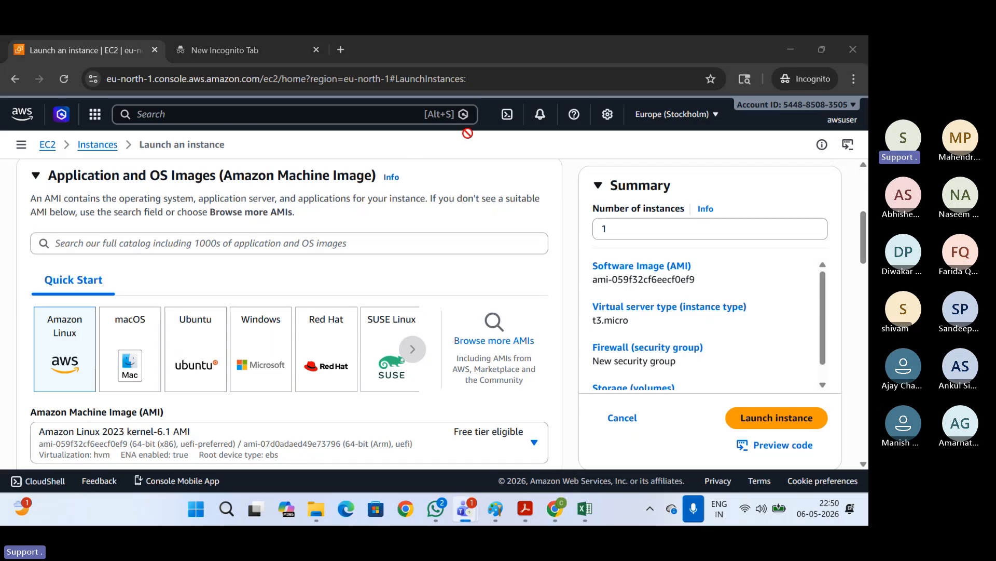
click(417, 353)
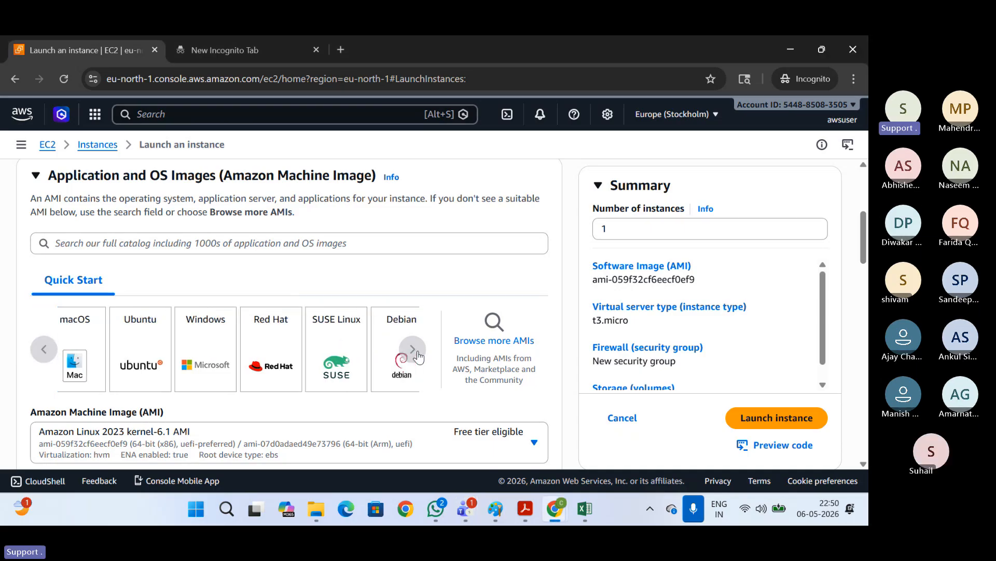
click(418, 354)
click(415, 355)
click(415, 355)
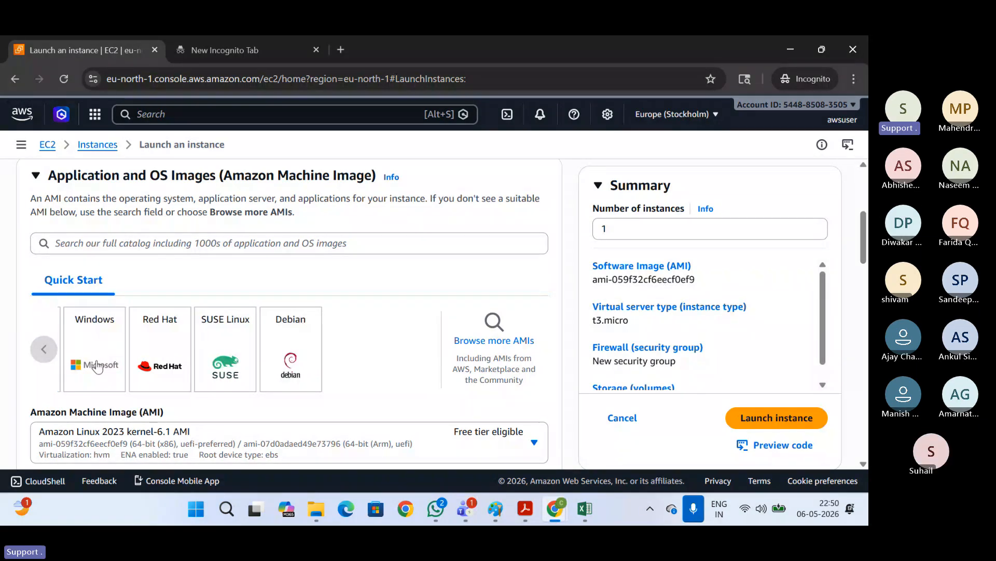
click(47, 356)
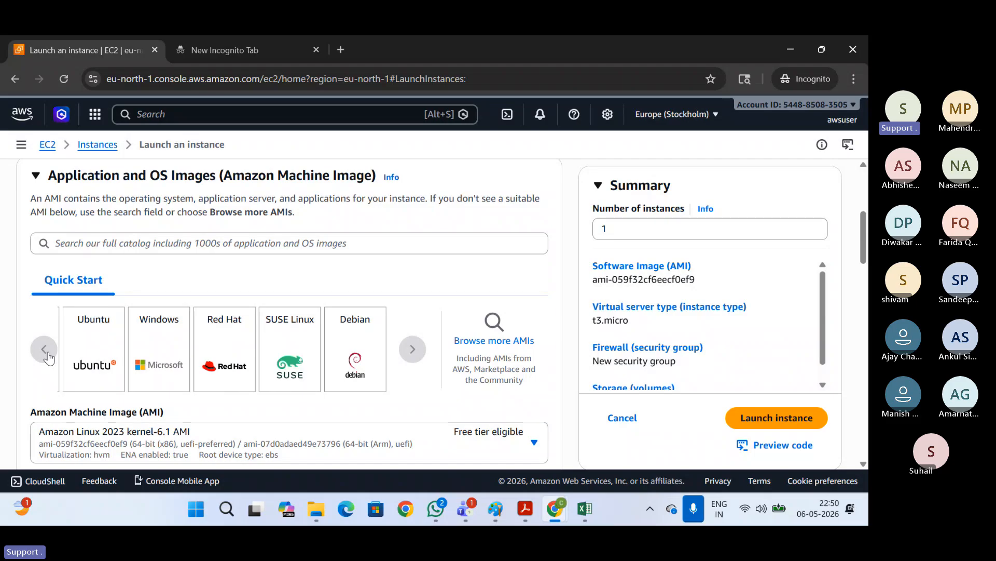
click(47, 356)
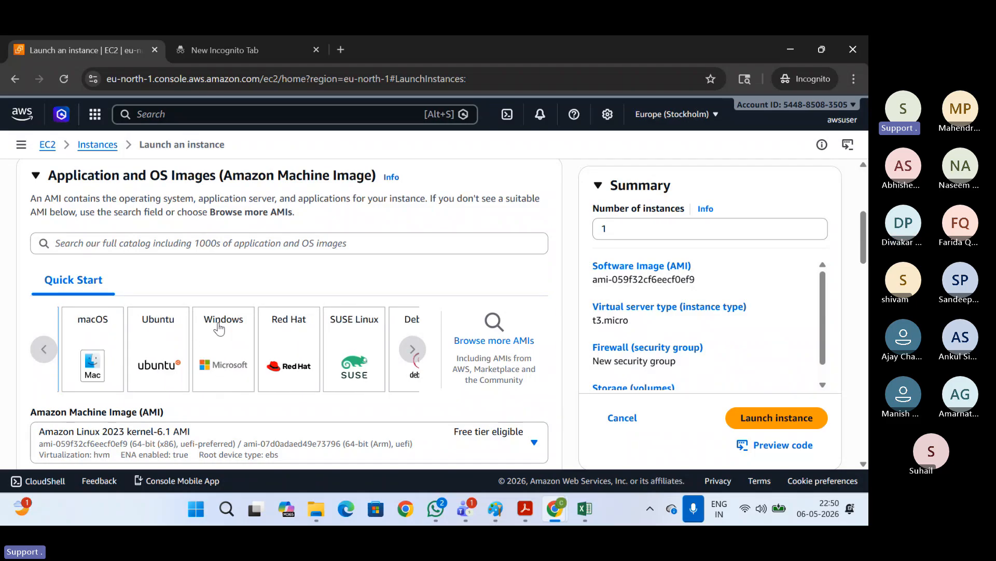
click(222, 341)
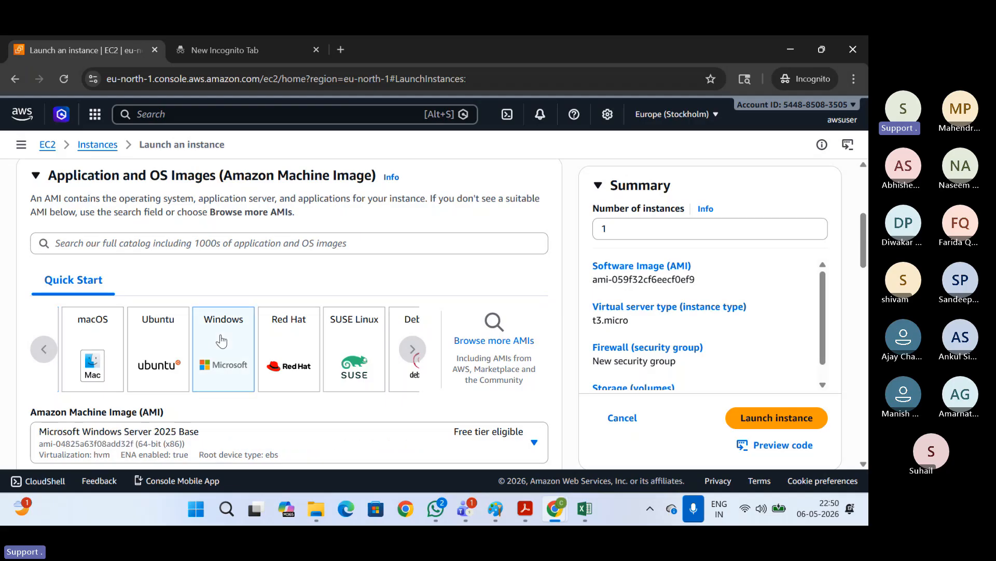
scroll(294, 375, down, 1)
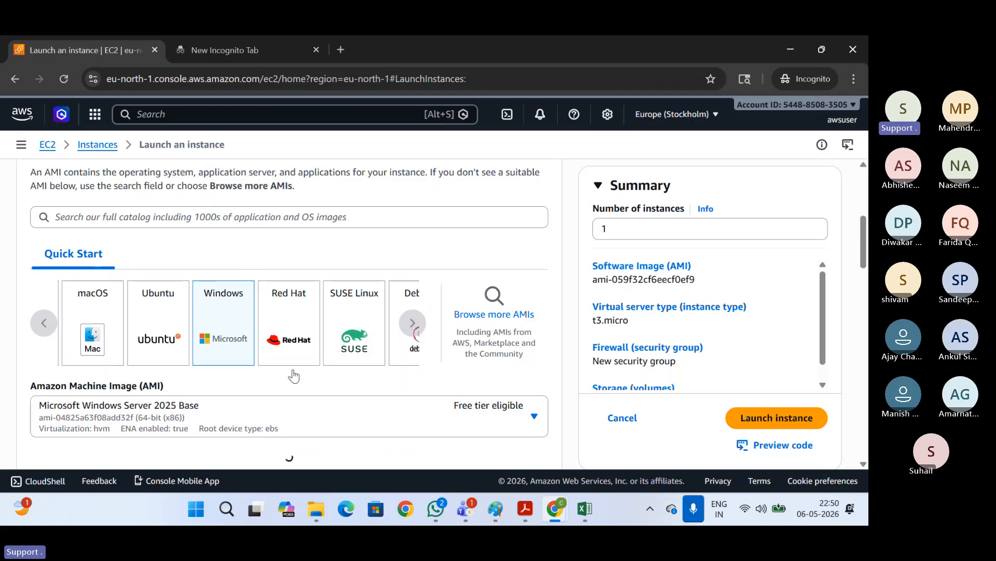
scroll(177, 396, down, 2)
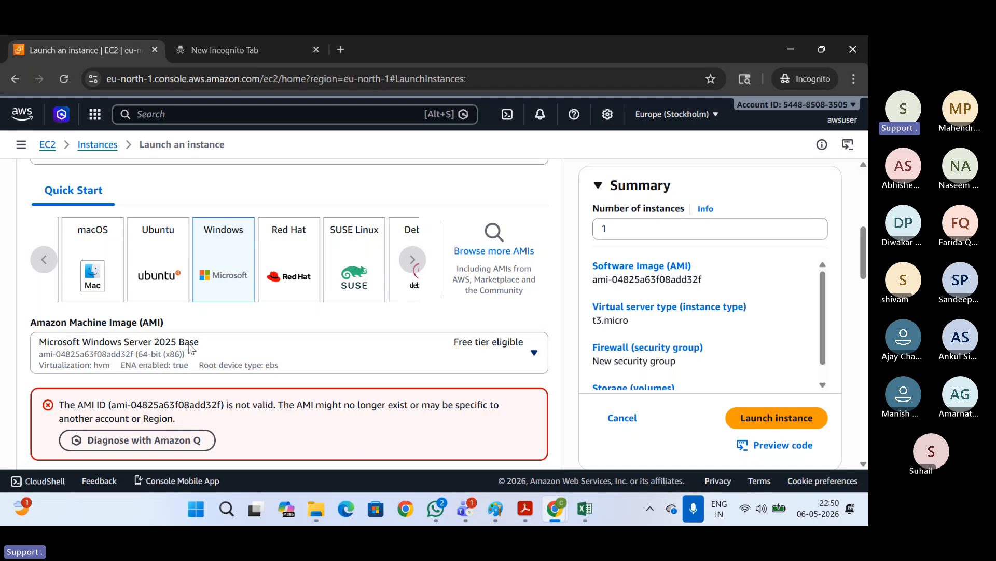
- Look over the Windows Server 2025 and 2022 images offered for the Amazon Machine Image and close the list
click(531, 356)
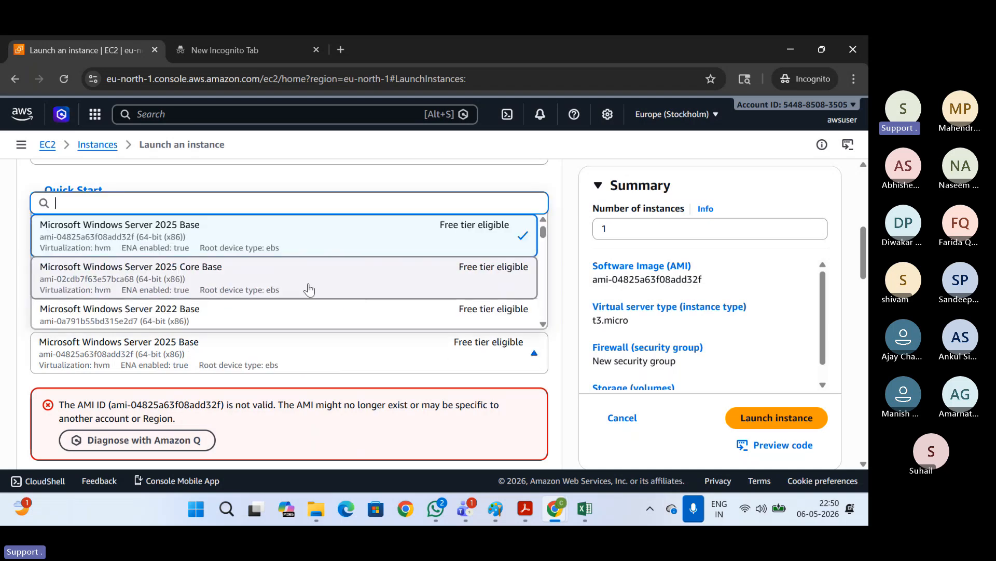
scroll(231, 285, down, 3)
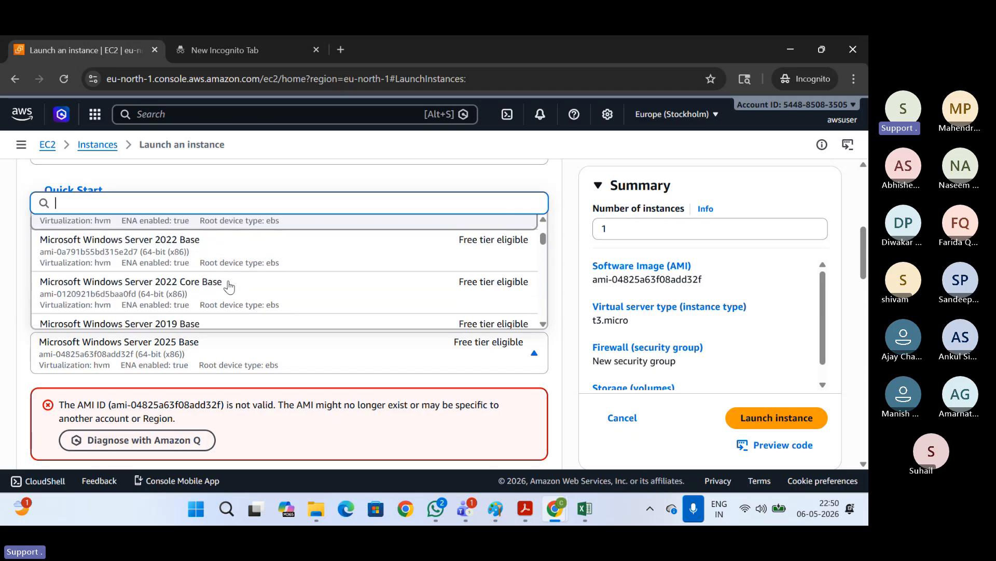
scroll(229, 286, up, 6)
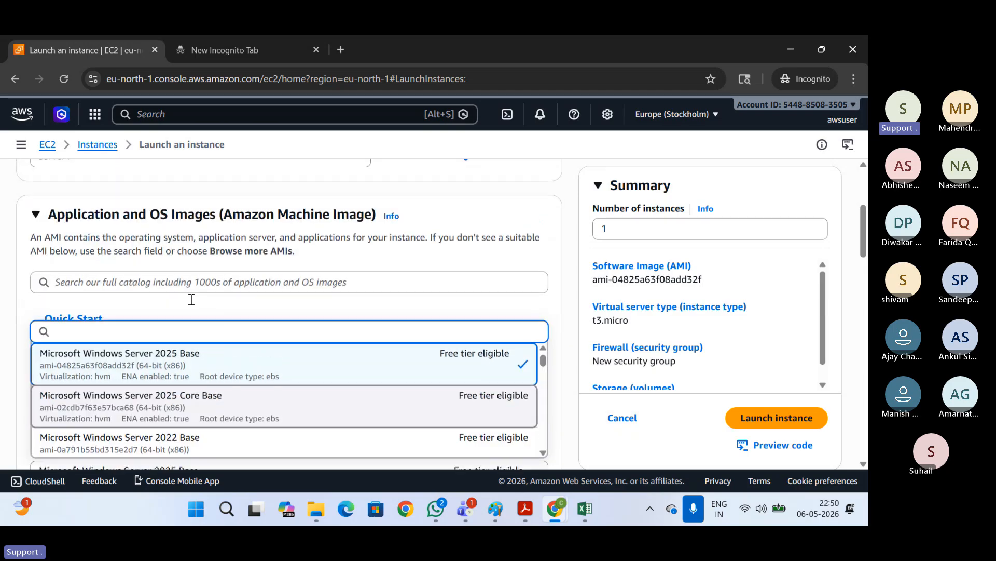
click(340, 301)
scroll(341, 301, down, 2)
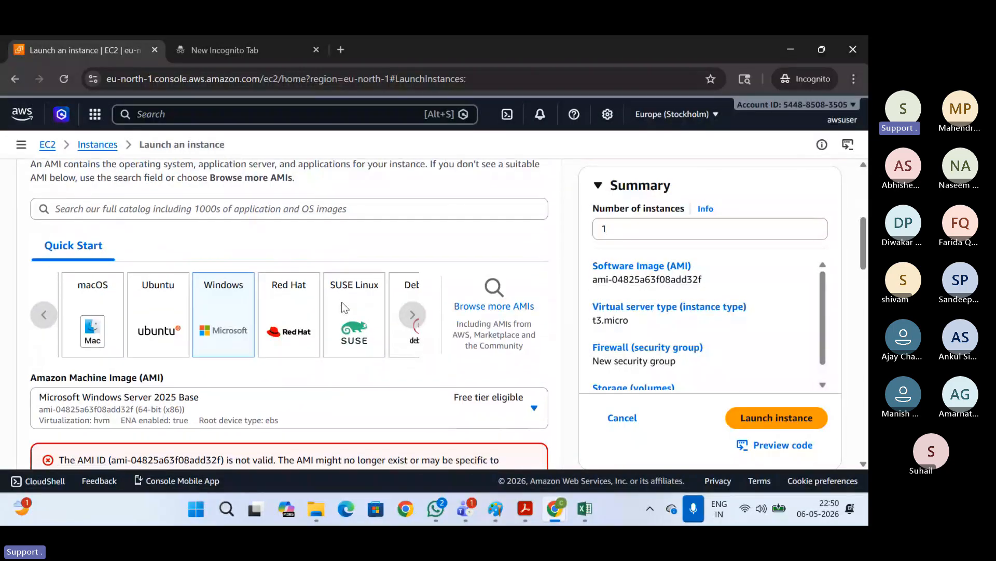
- Reopen the Amazon Machine Image choices, examine the free-tier Windows Server and SQL Server editions, and close the list without changing the selection
scroll(366, 333, down, 1)
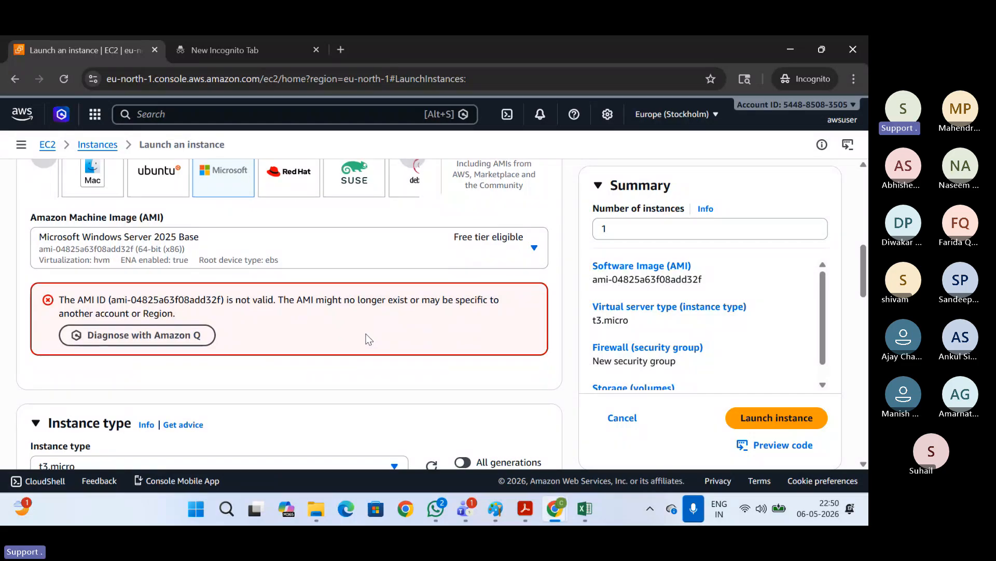
click(533, 251)
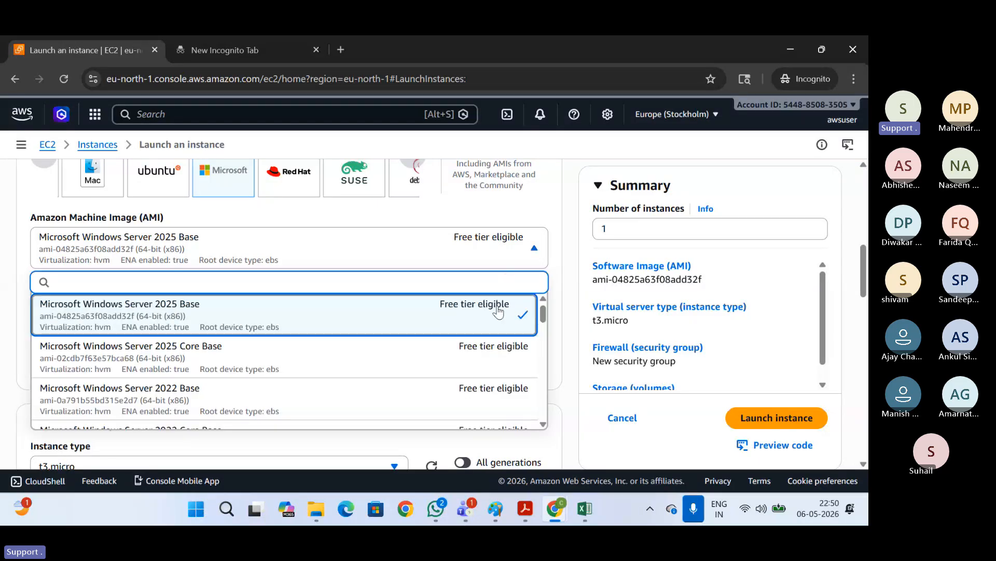
scroll(456, 371, down, 3)
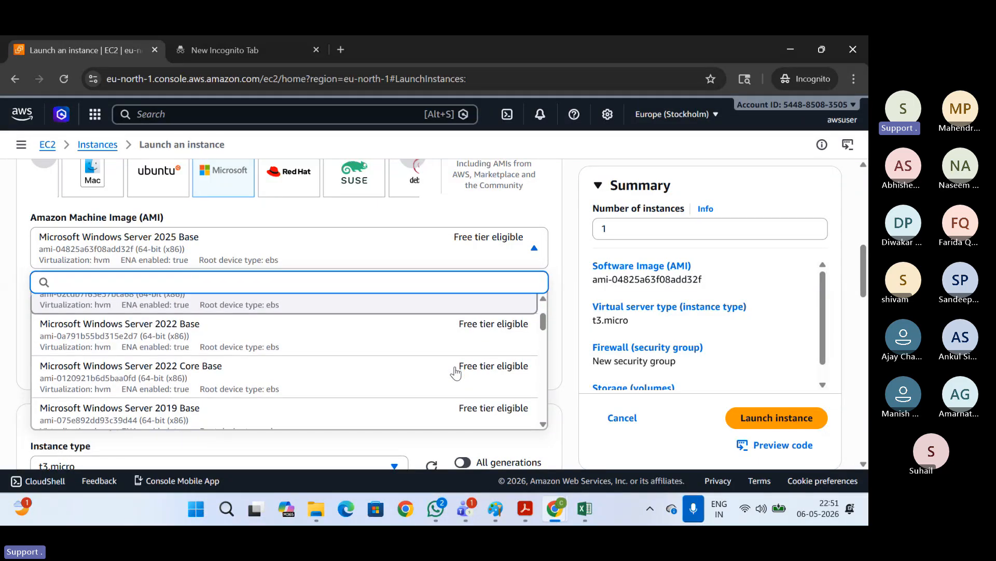
scroll(456, 372, up, 4)
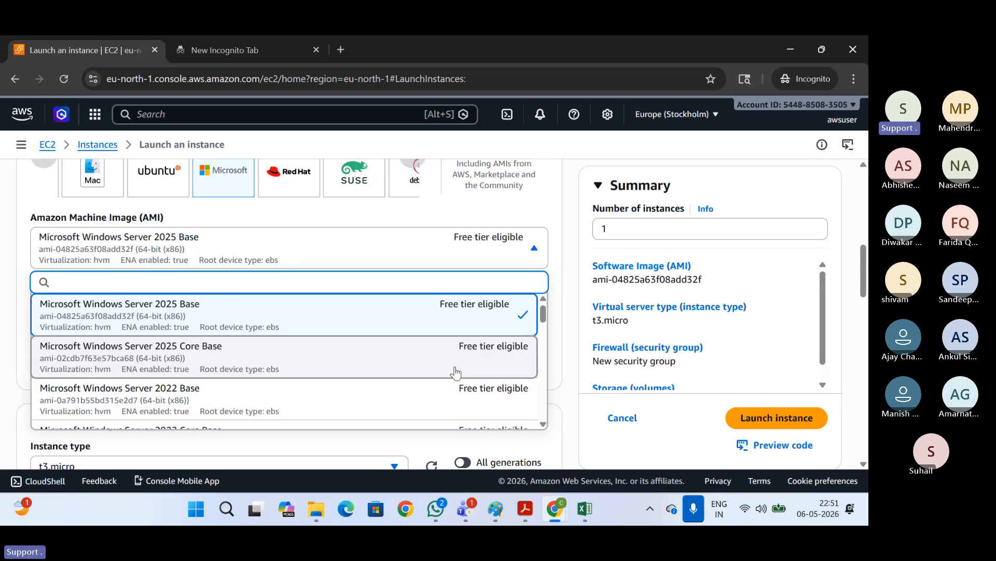
scroll(456, 373, down, 5)
scroll(456, 371, down, 1)
scroll(455, 372, up, 2)
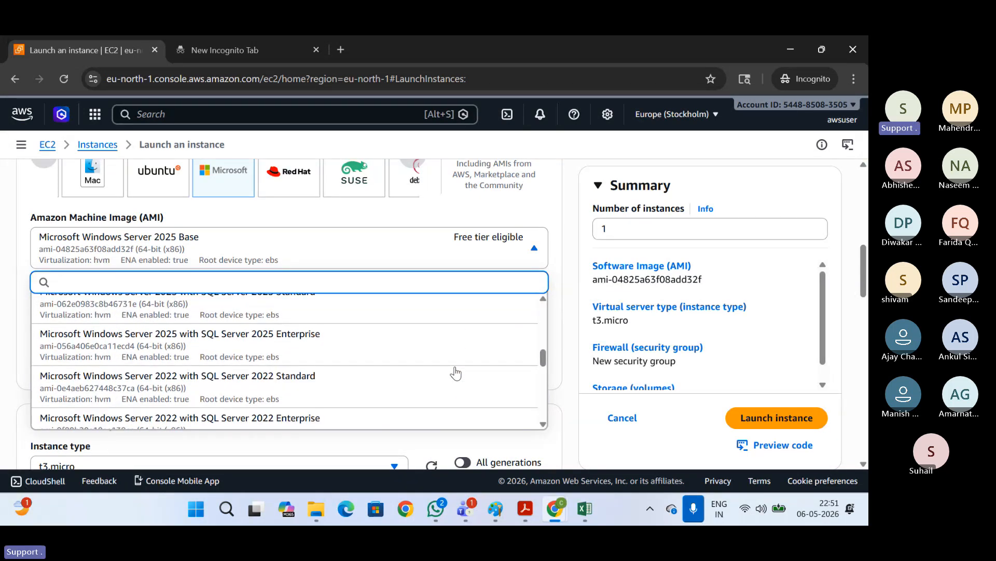
scroll(459, 414, up, 1)
scroll(463, 334, up, 1)
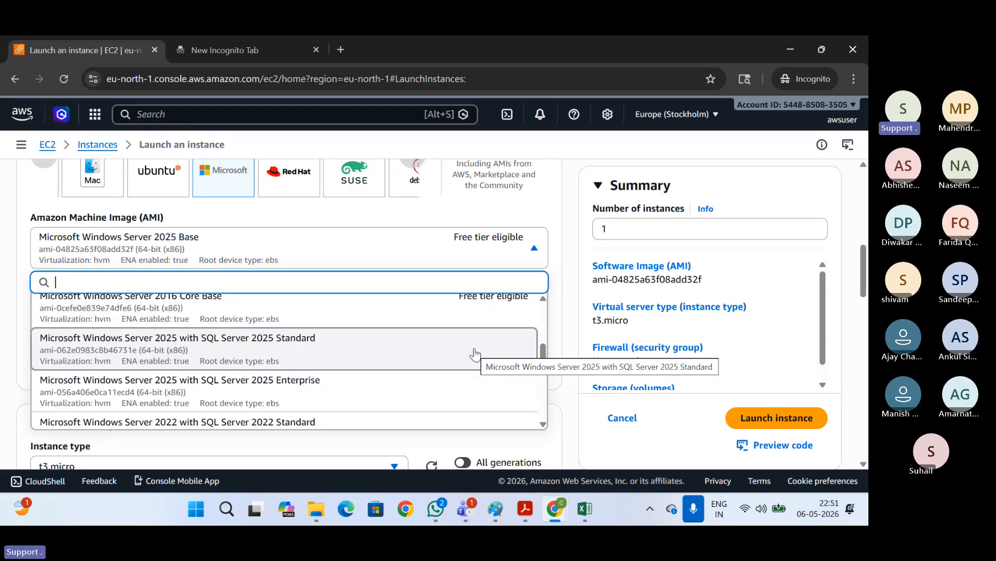
click(758, 174)
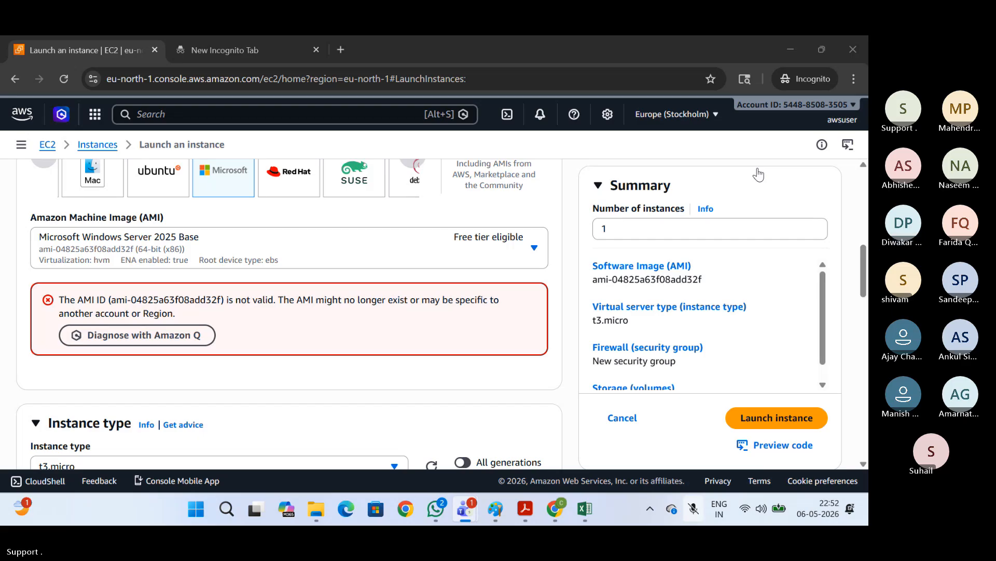
- Unmute the meeting microphone and review the Quick Start operating systems, the Amazon Machine Image details and the Instance type section
key(ctrl+shift+m)
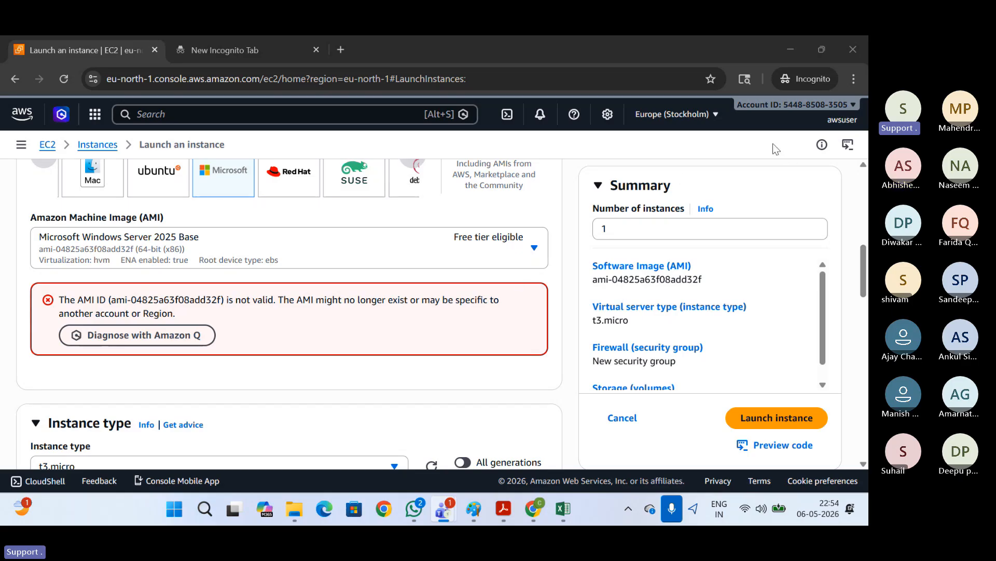
scroll(507, 216, up, 1)
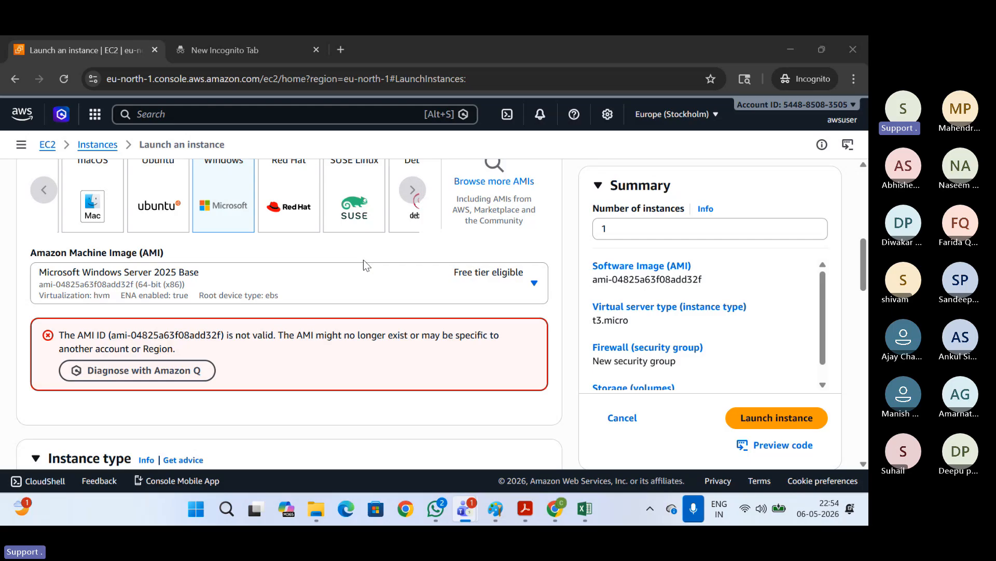
scroll(363, 260, up, 2)
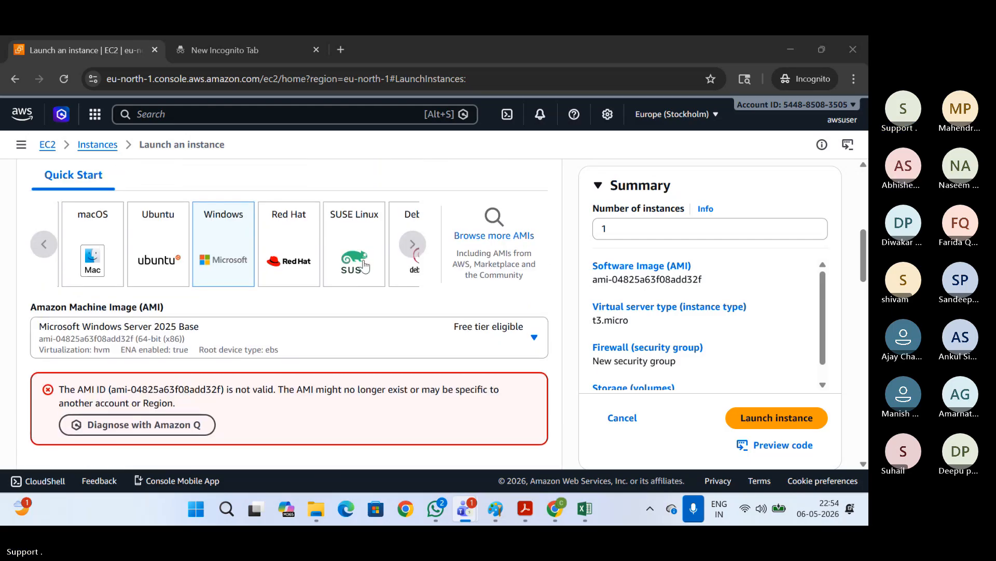
scroll(364, 267, down, 1)
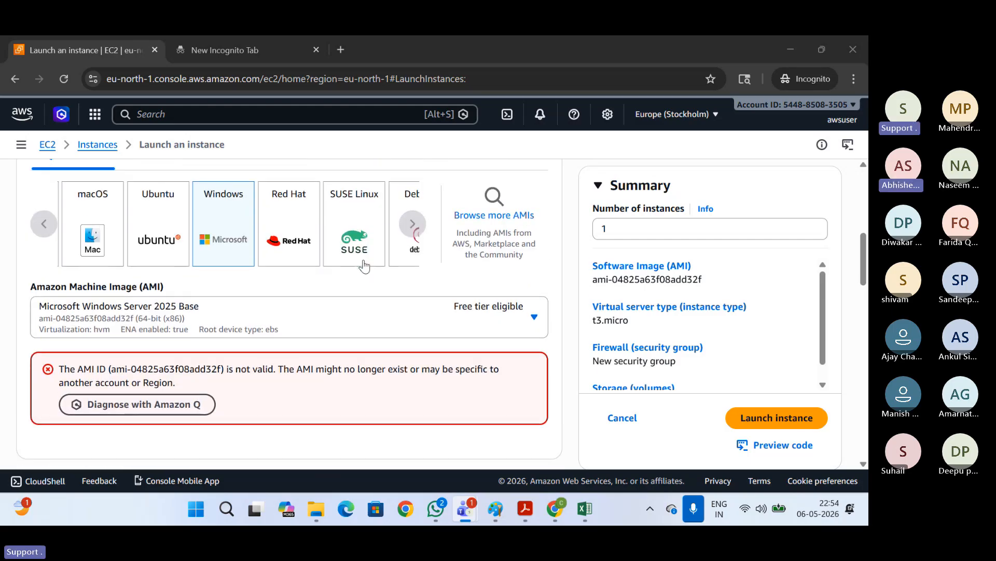
scroll(364, 266, down, 1)
scroll(365, 266, down, 3)
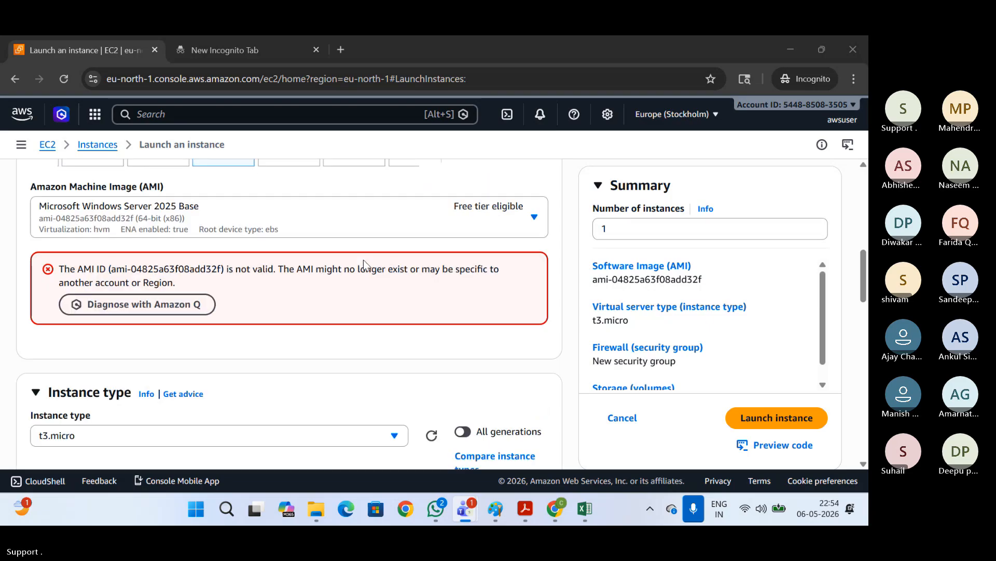
scroll(364, 259, down, 3)
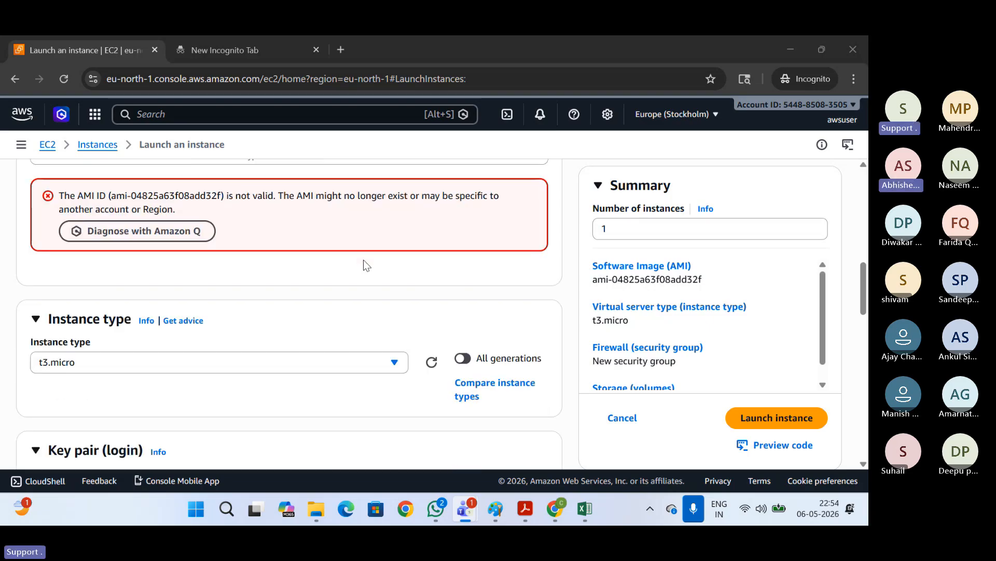
scroll(363, 265, down, 1)
scroll(364, 265, up, 3)
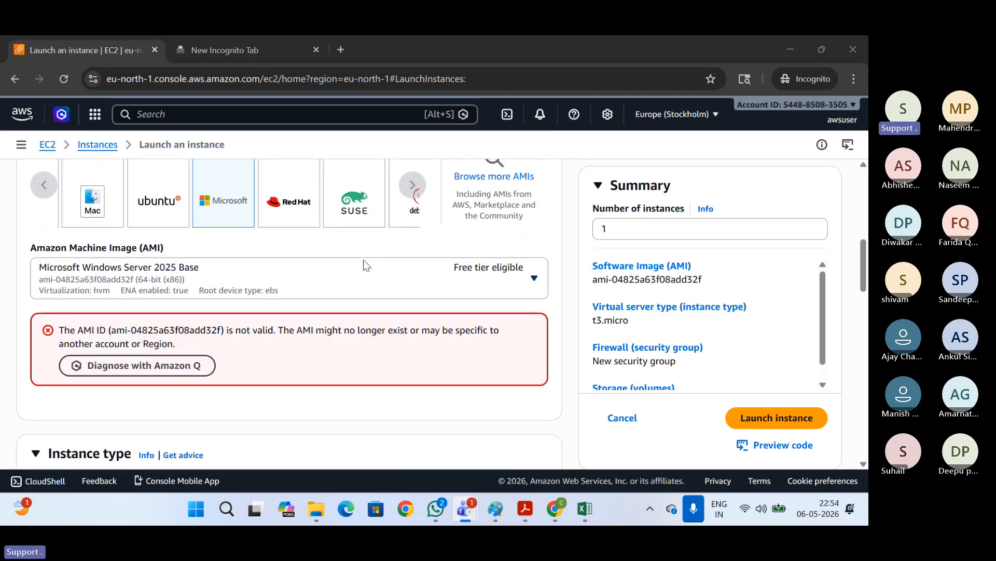
scroll(363, 265, down, 1)
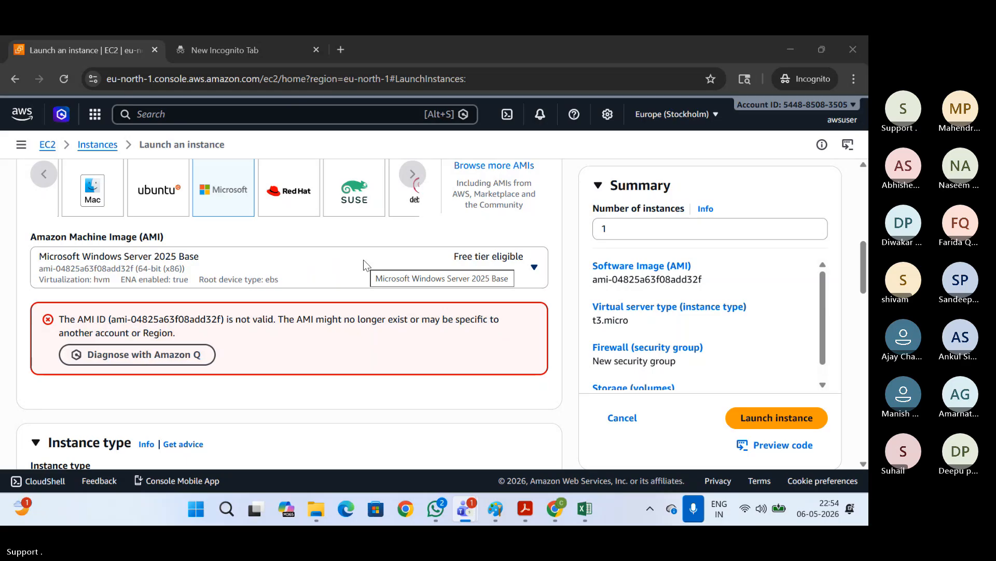
scroll(325, 233, up, 2)
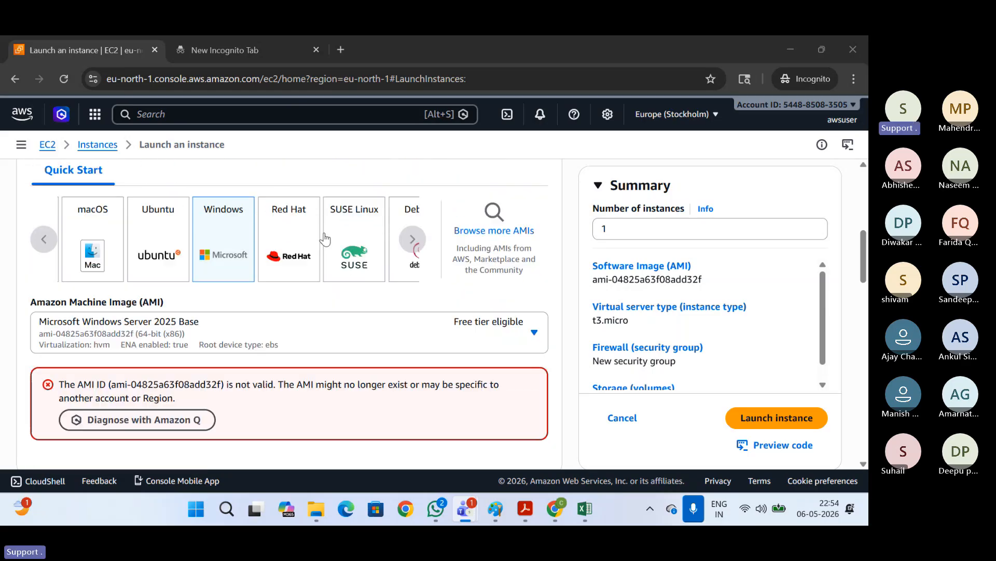
scroll(246, 294, down, 1)
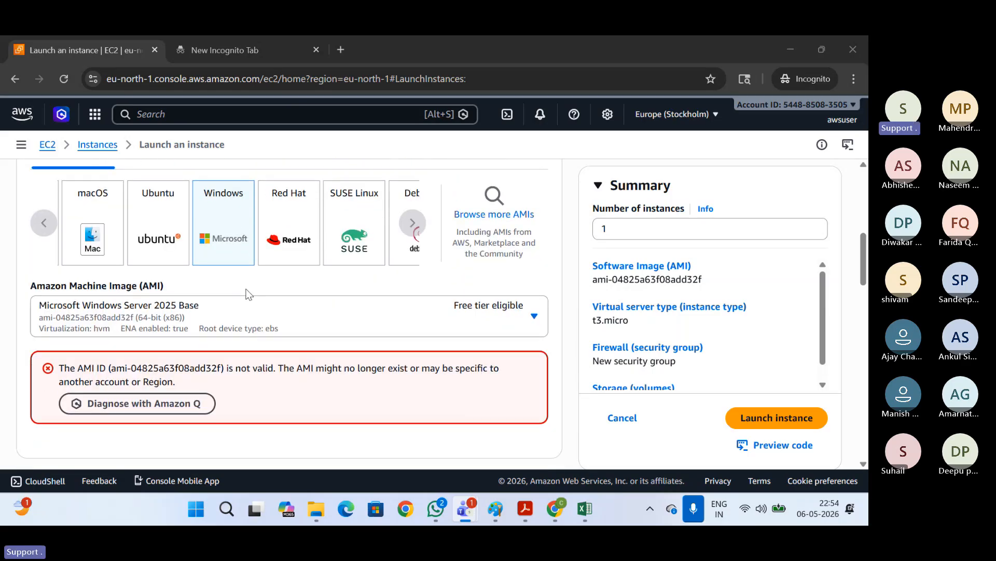
- Look through the available instance types from t3.nano to the t4g range, and close the list without changing the selection
scroll(253, 305, down, 4)
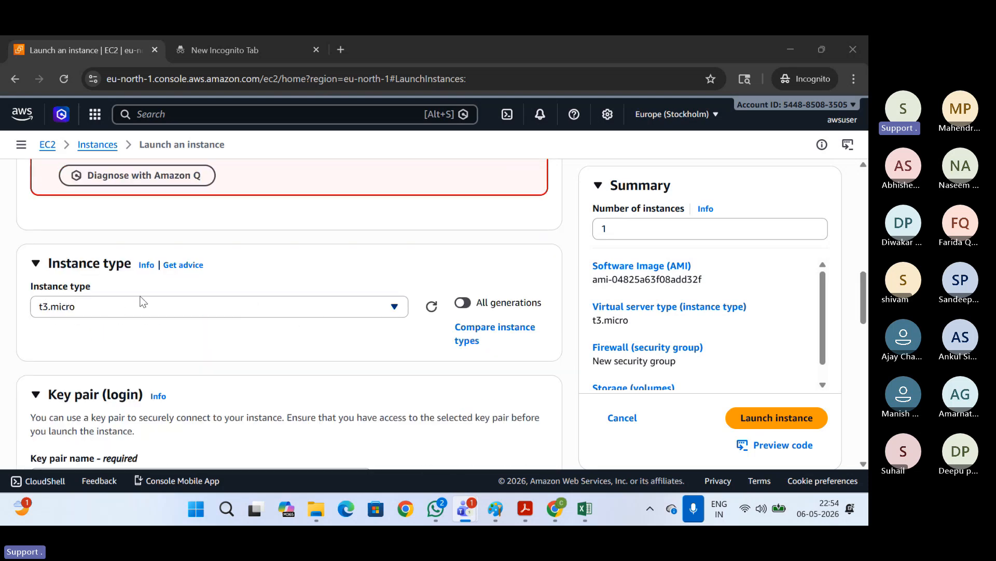
scroll(188, 302, down, 1)
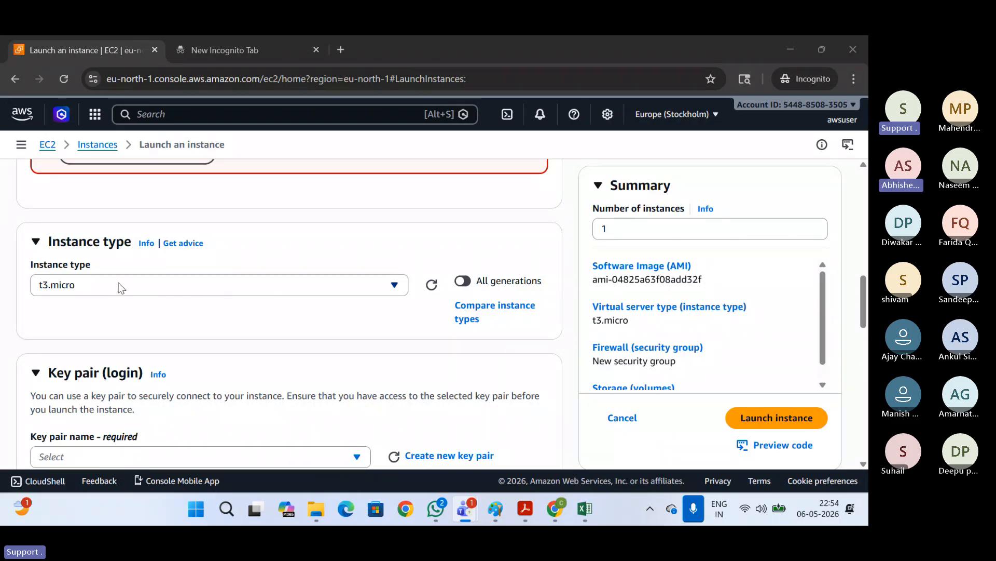
click(276, 293)
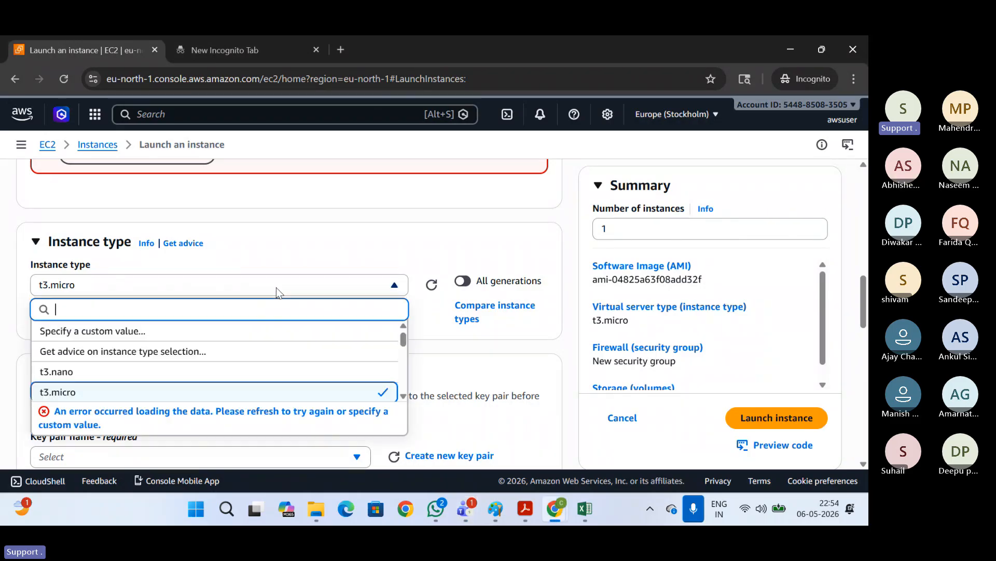
scroll(252, 314, down, 1)
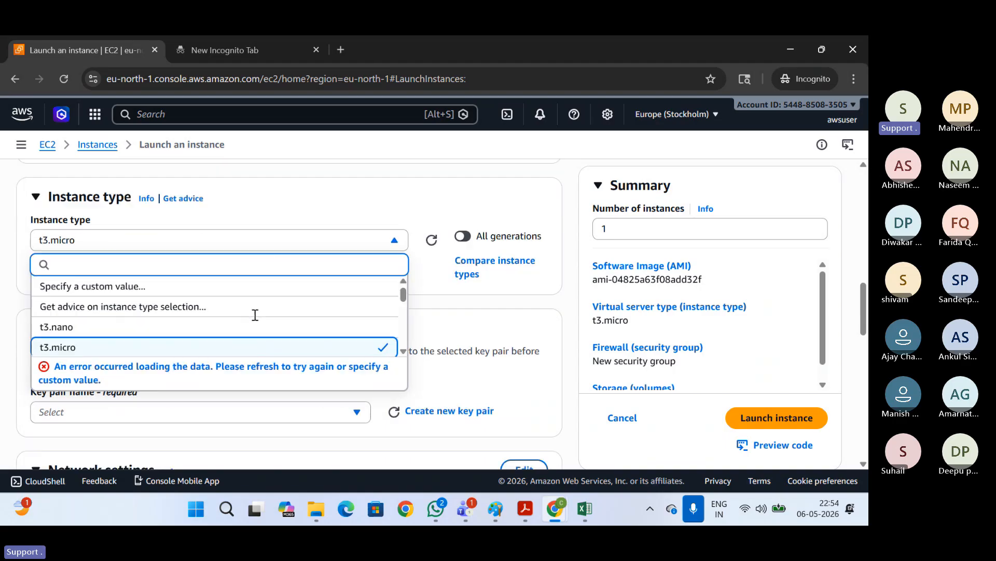
scroll(254, 321, down, 1)
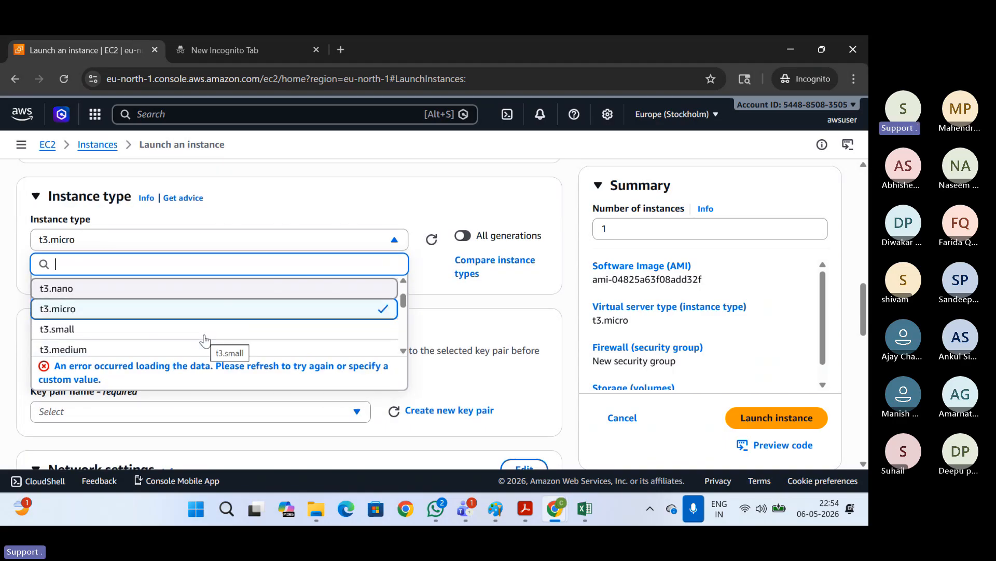
scroll(223, 315, up, 1)
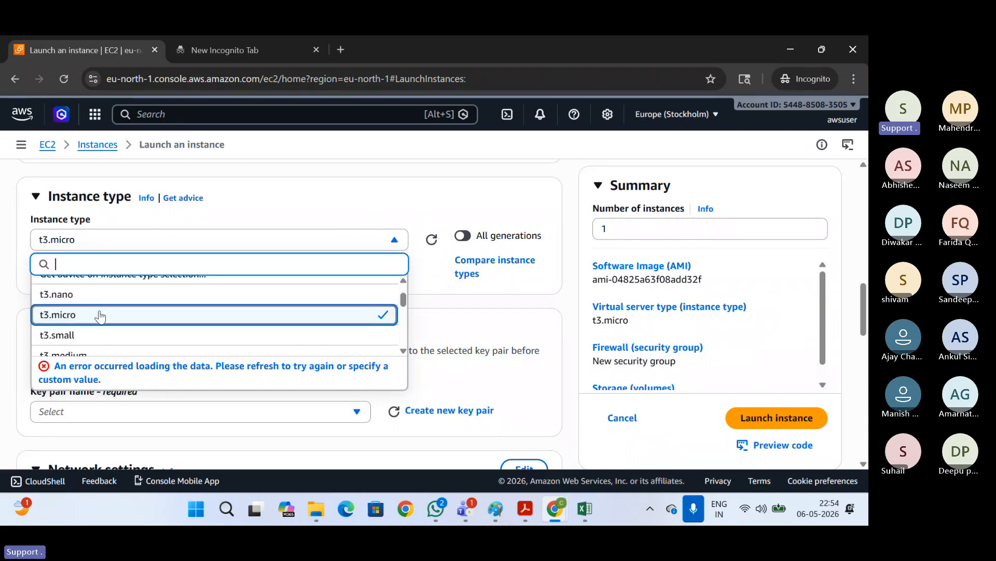
scroll(127, 326, up, 1)
scroll(126, 325, down, 4)
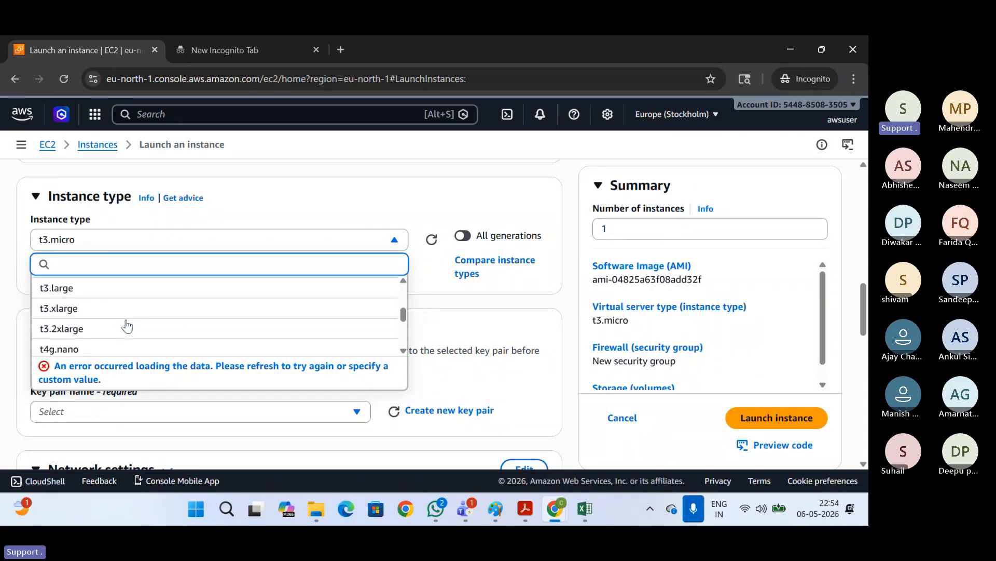
scroll(126, 325, up, 5)
scroll(127, 322, up, 1)
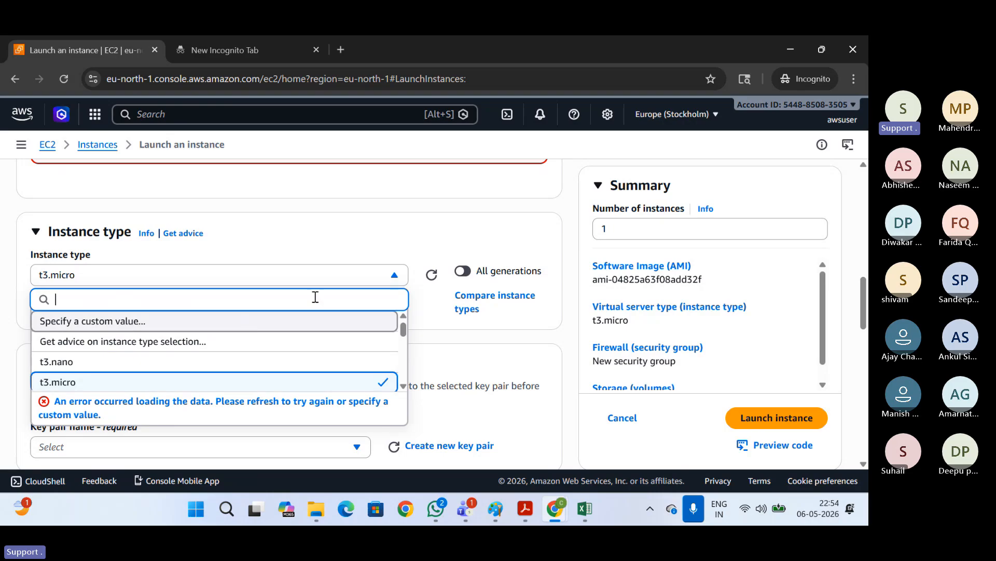
click(371, 241)
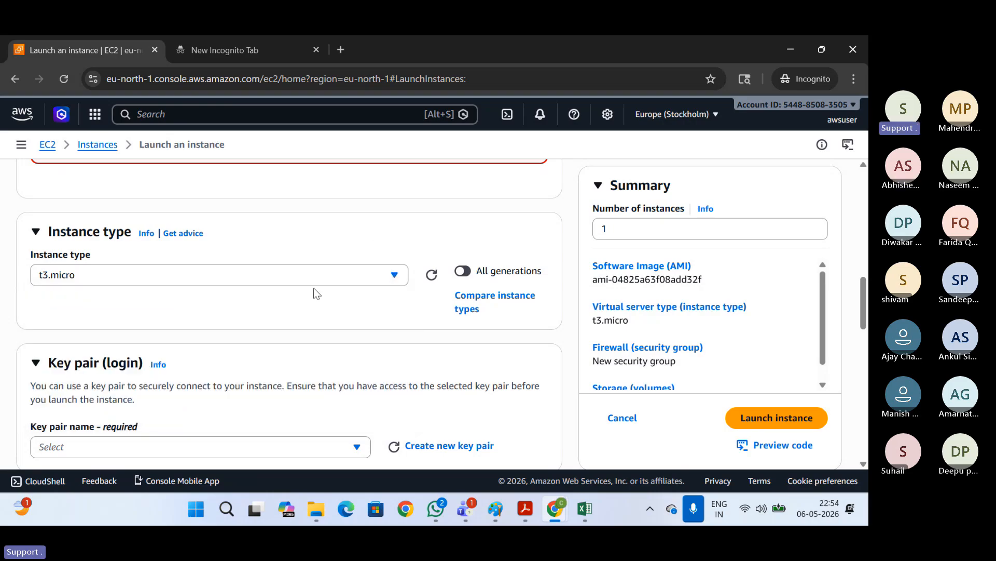
- Revisit the Windows image and instance type, start a new key pair for server1, and look over its type and file format options
scroll(242, 302, down, 3)
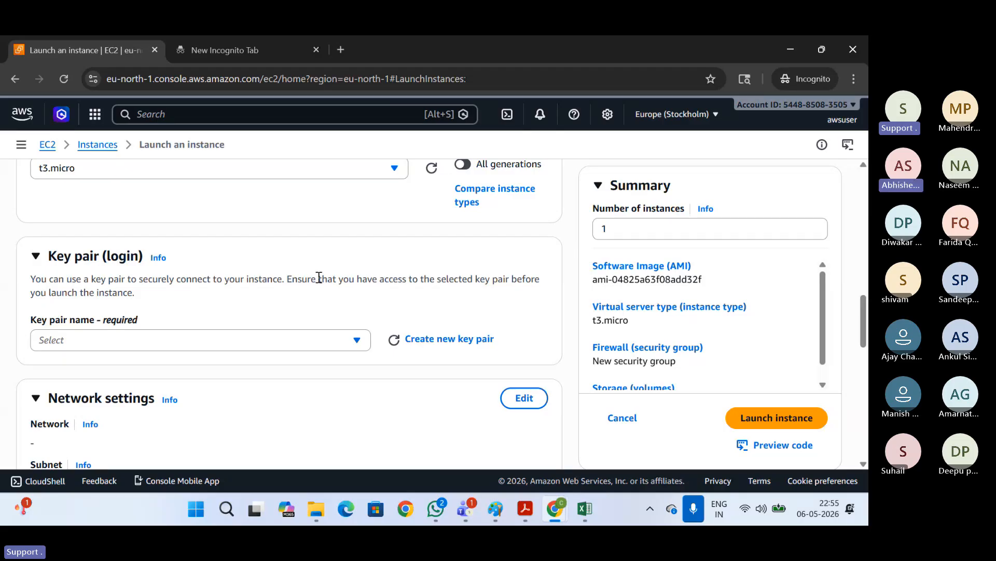
scroll(318, 278, up, 3)
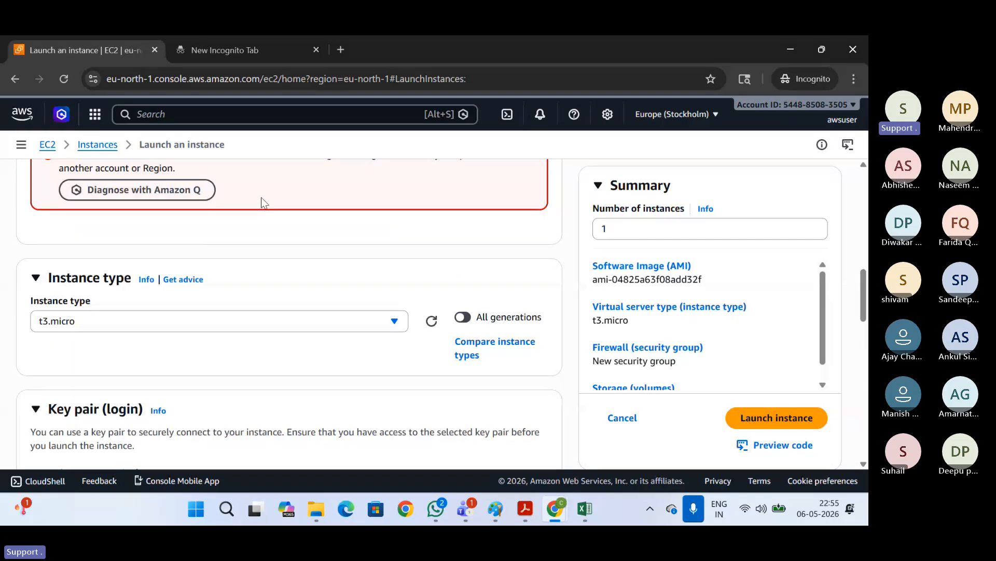
scroll(254, 200, up, 3)
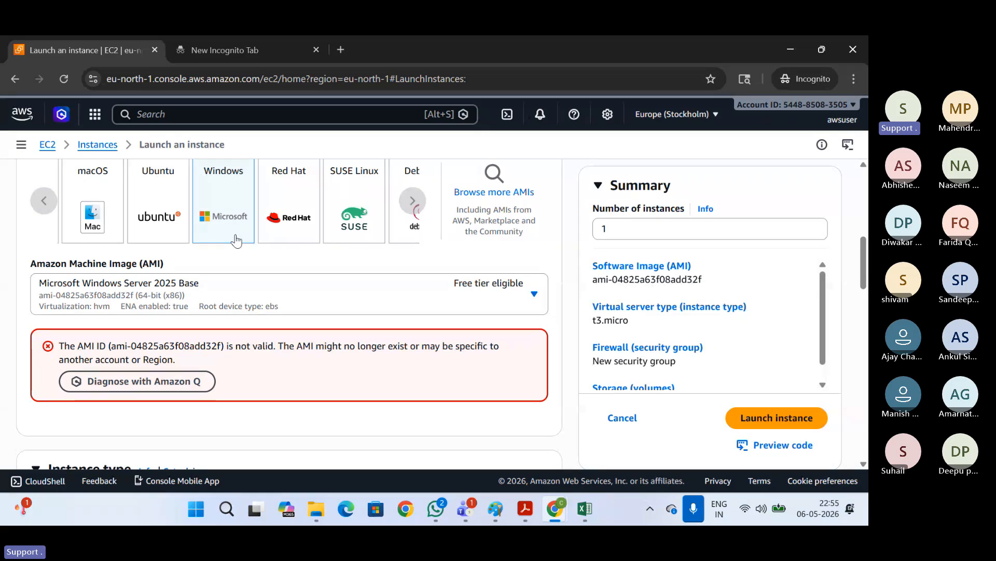
scroll(236, 240, down, 3)
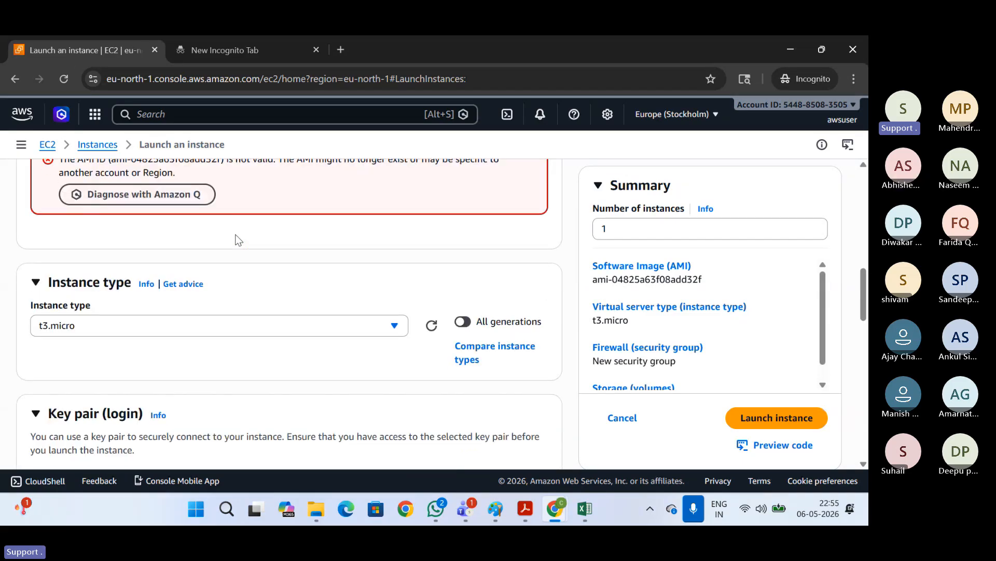
scroll(344, 321, down, 3)
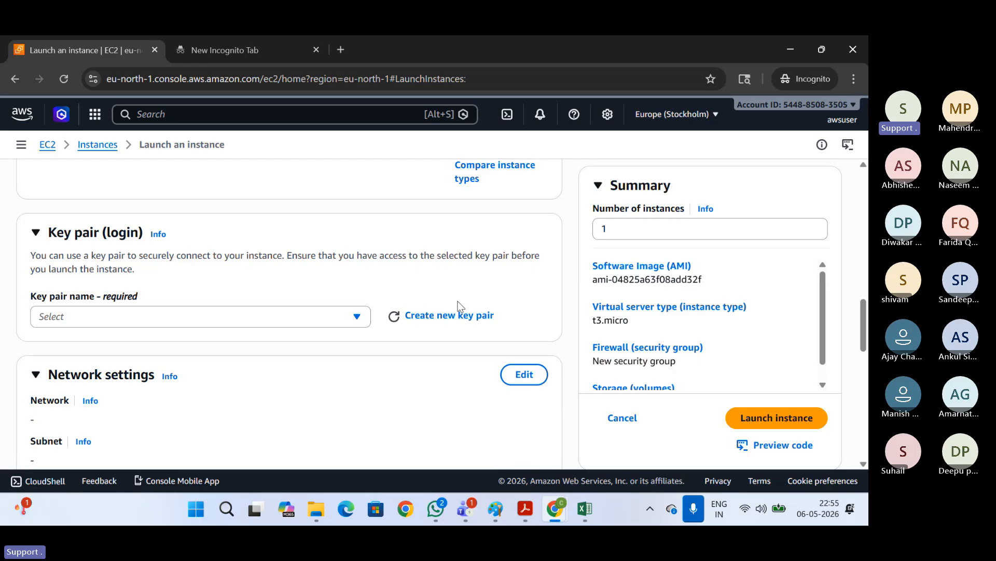
click(441, 322)
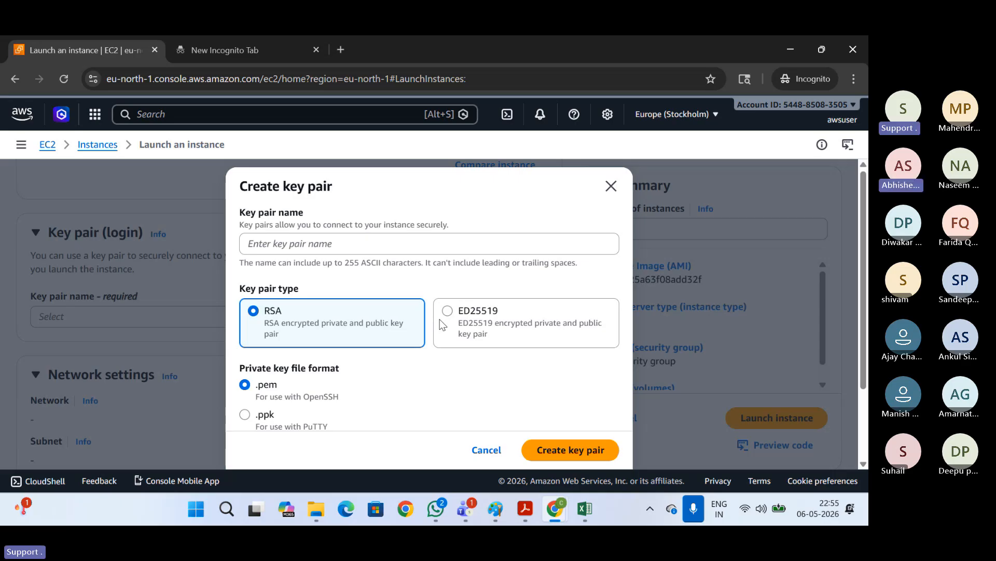
scroll(412, 258, down, 2)
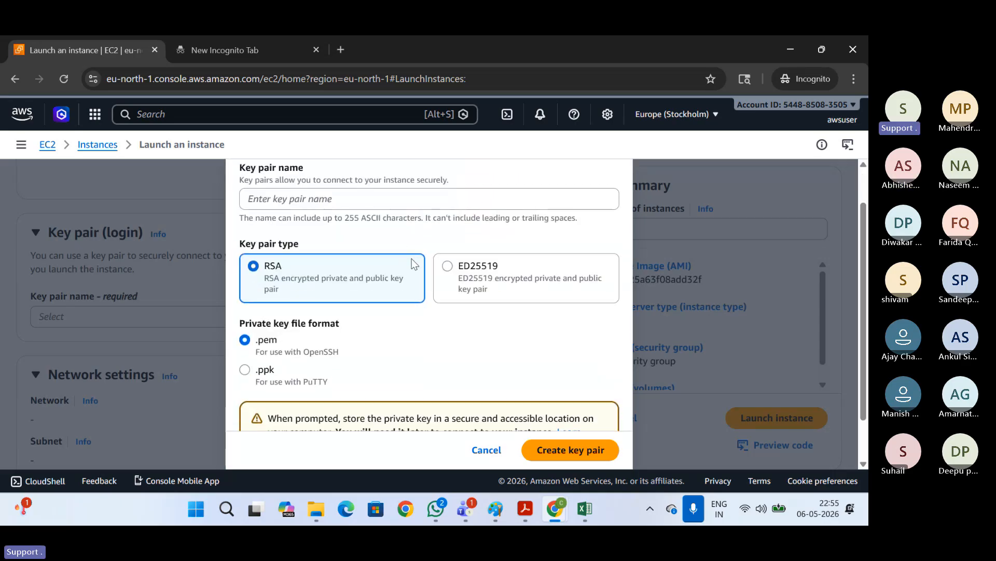
scroll(353, 258, up, 2)
- Name the new key pair newpassword
click(307, 238)
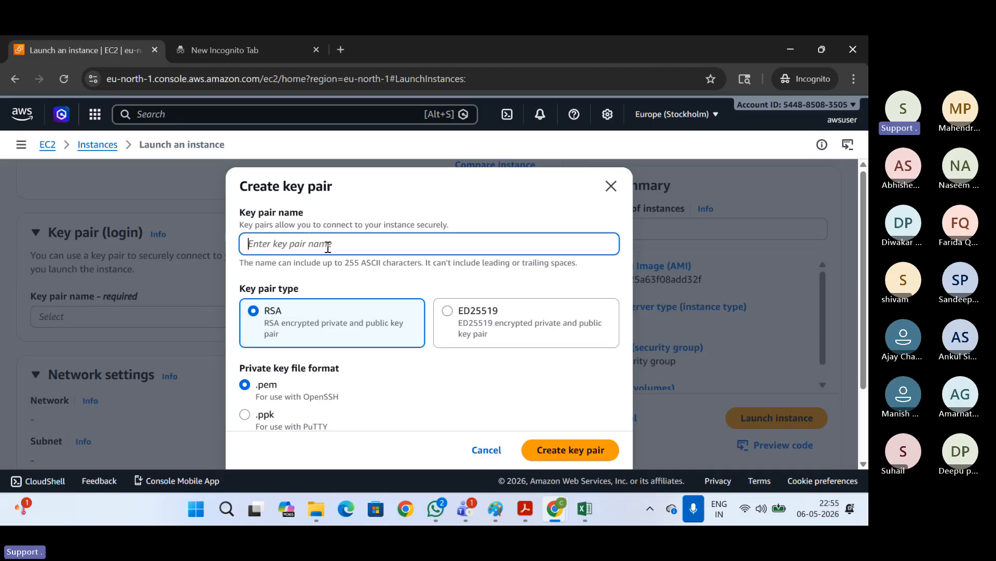
scroll(327, 247, down, 1)
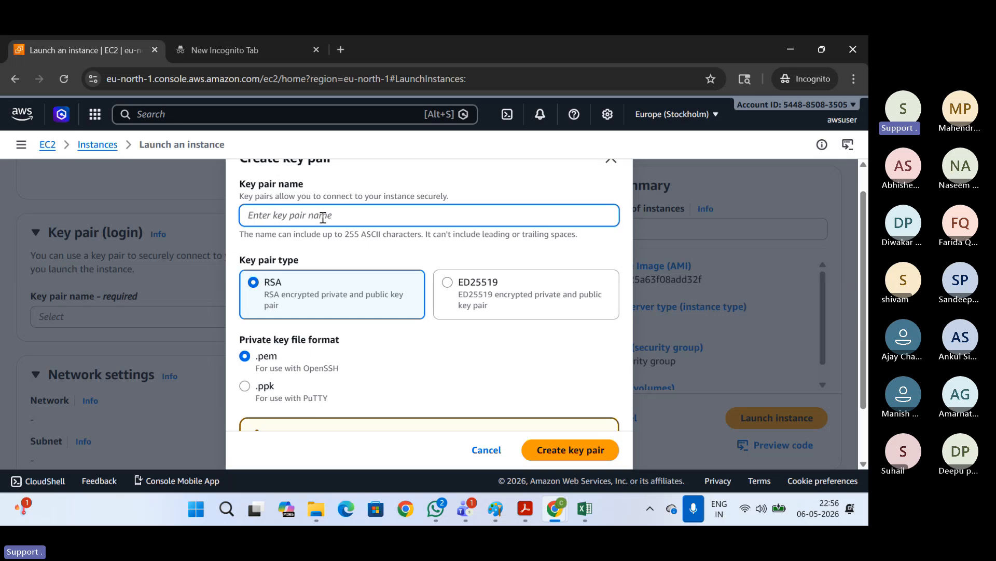
text(ne)
text(wp)
text(assw)
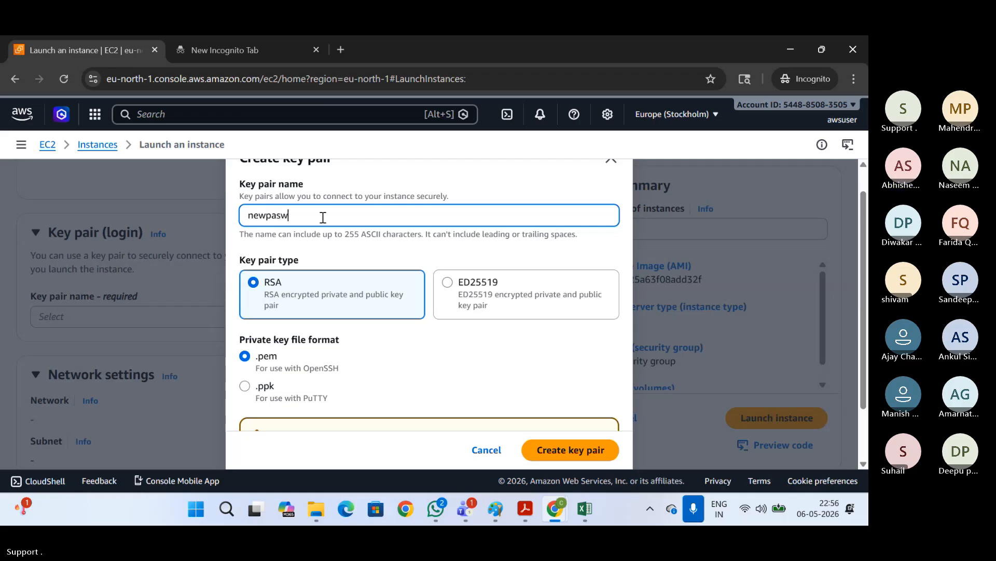
text(ord)
click(279, 214)
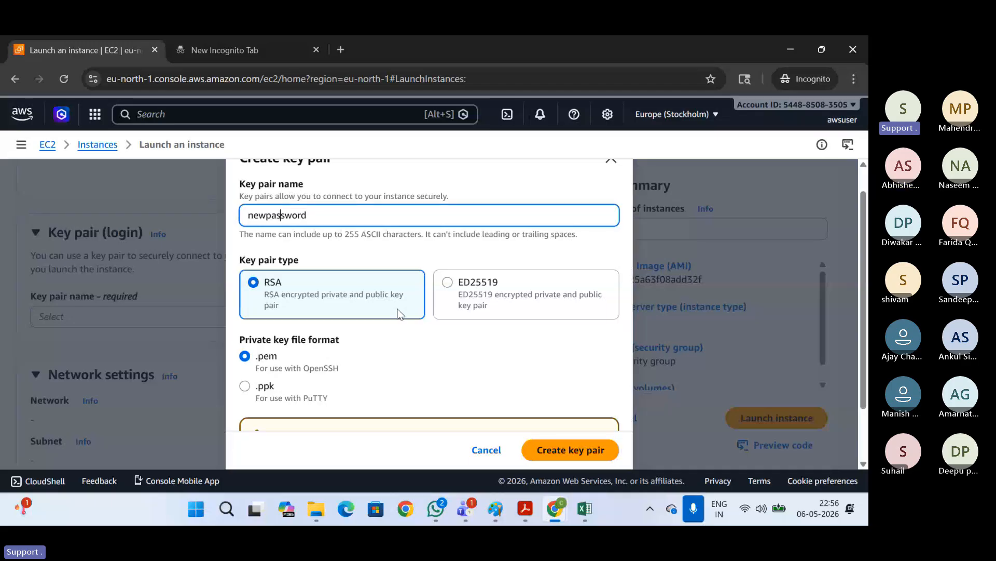
- Review the key type and private key file formats, and try to create the newpassword key pair as RSA in .pem format
scroll(401, 312, down, 1)
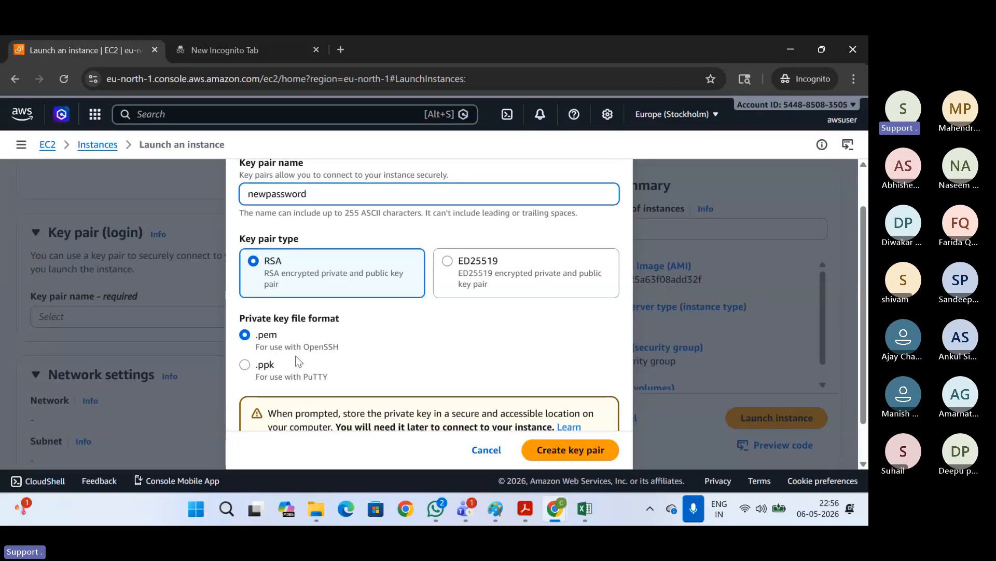
scroll(296, 363, down, 1)
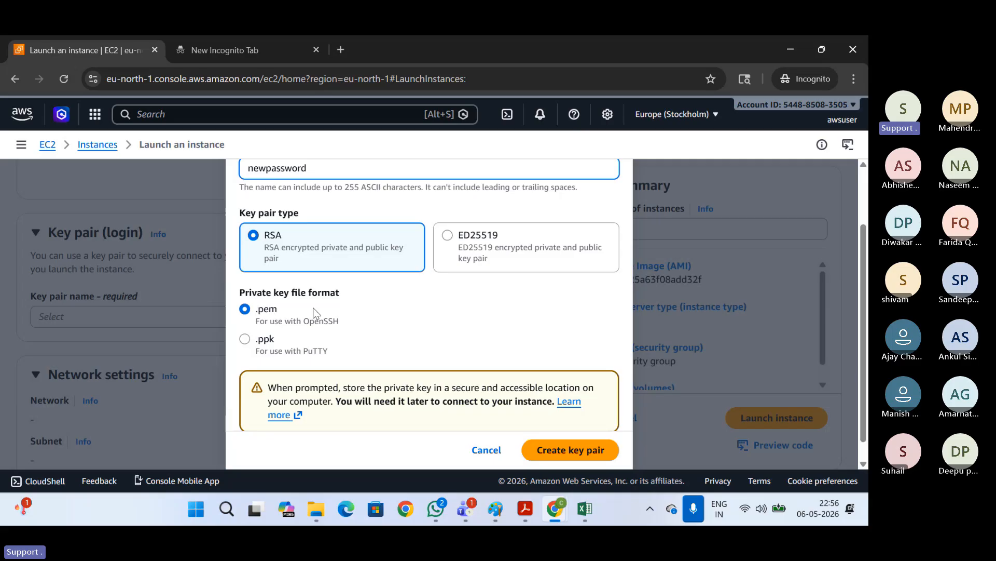
scroll(314, 310, up, 1)
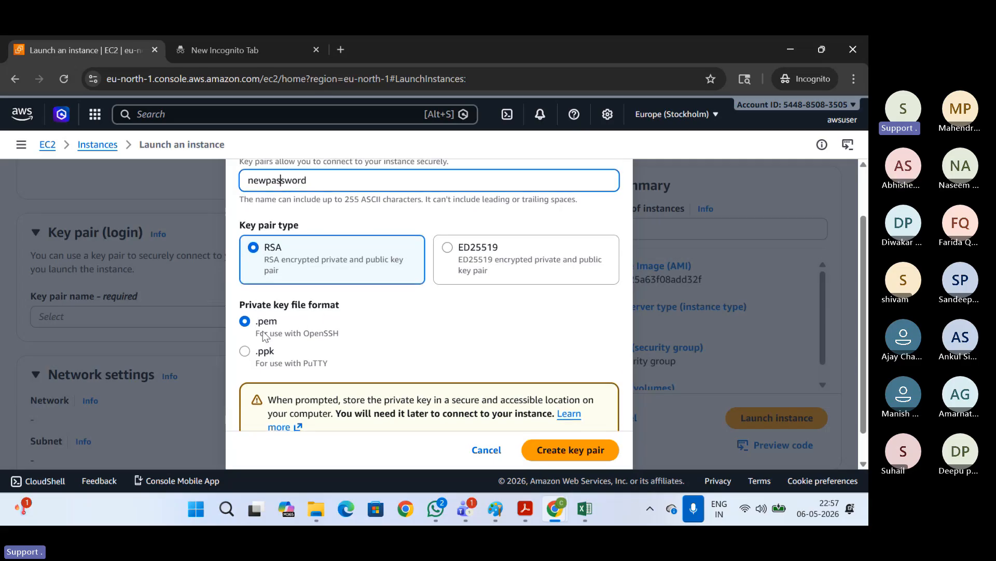
scroll(445, 388, down, 1)
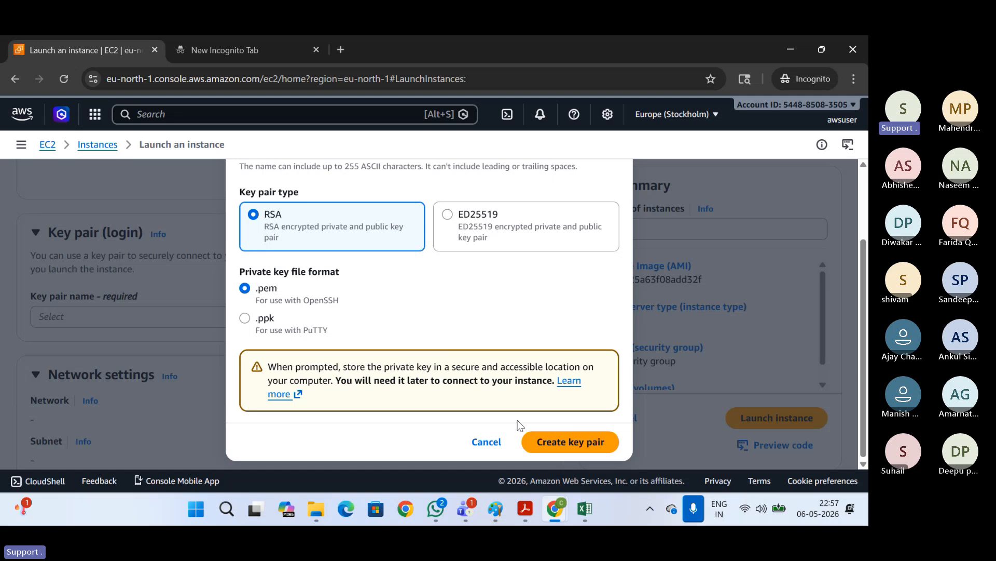
click(551, 442)
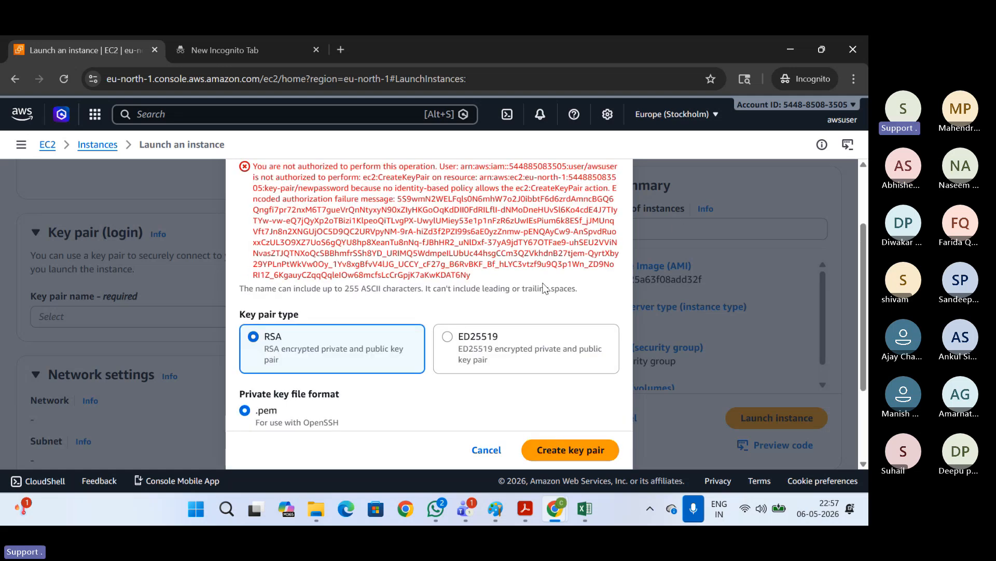
- Examine the error details under the newpassword key pair name, mark the account ID in them, and close the key pair dialog
scroll(544, 287, up, 1)
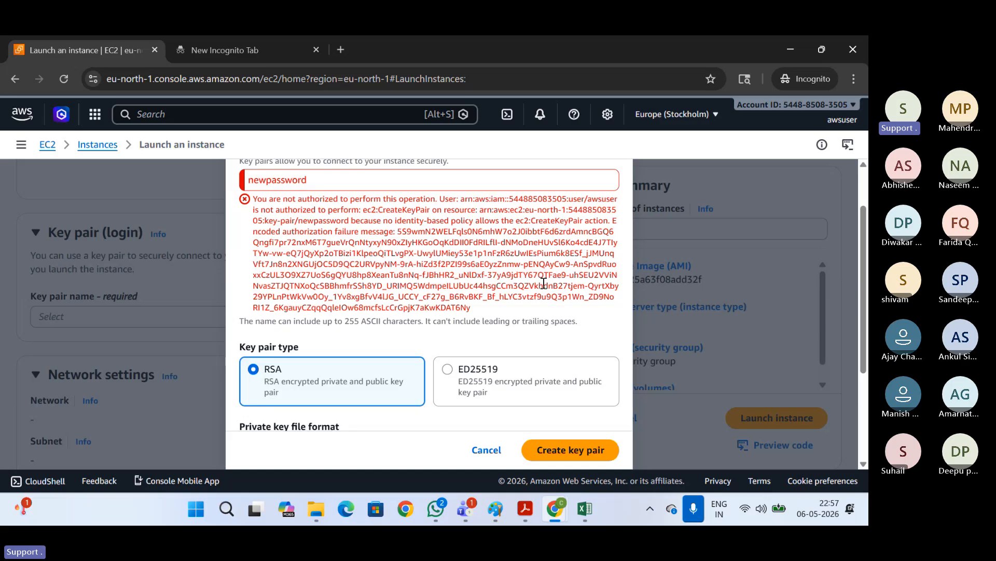
scroll(544, 283, down, 4)
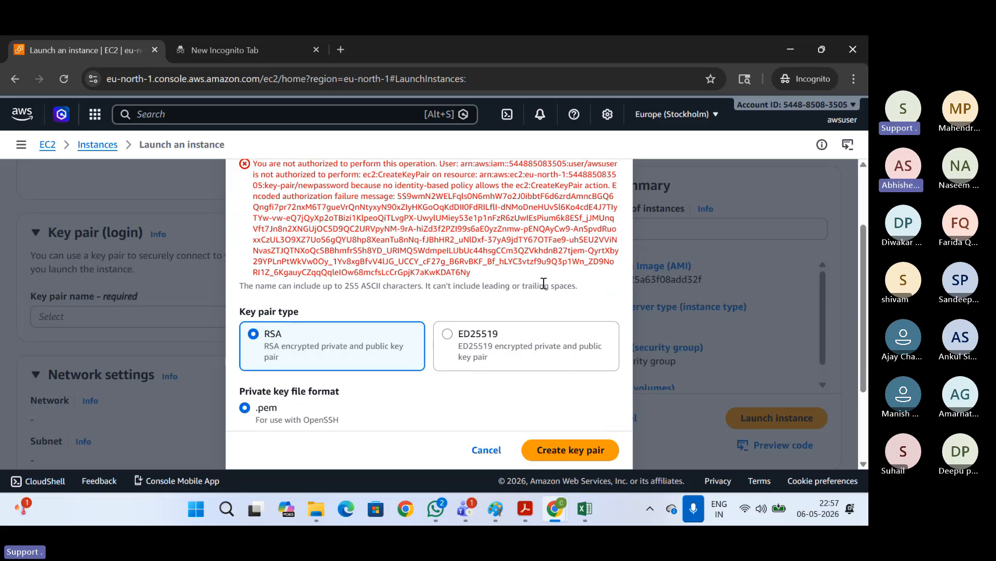
scroll(546, 288, up, 2)
scroll(545, 288, up, 4)
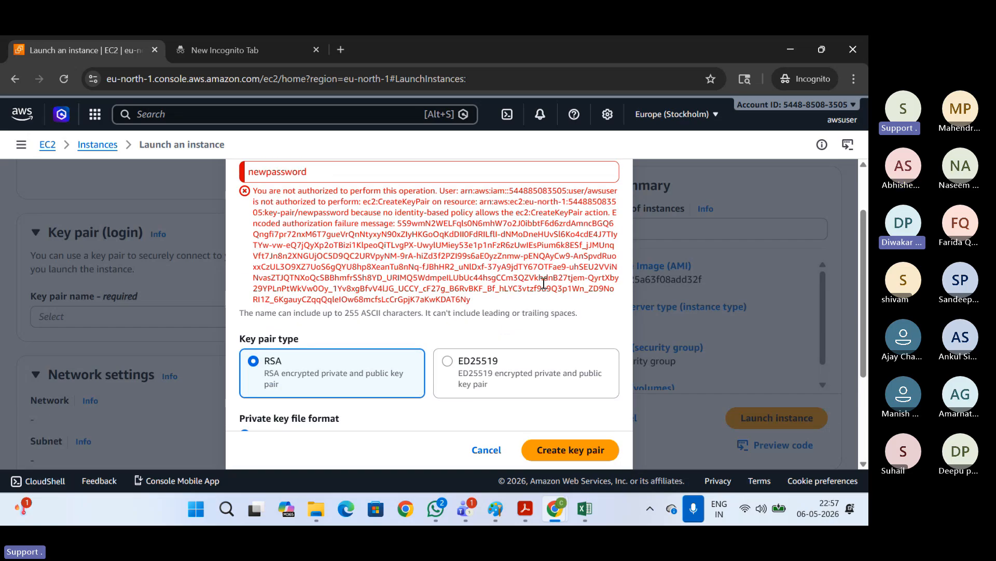
scroll(544, 283, up, 1)
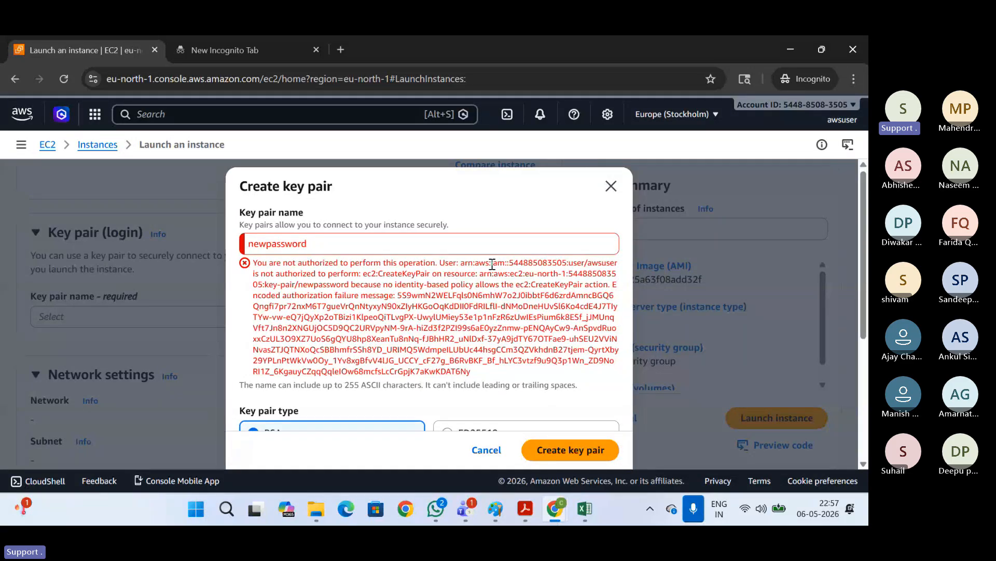
drag(509, 263, 570, 263)
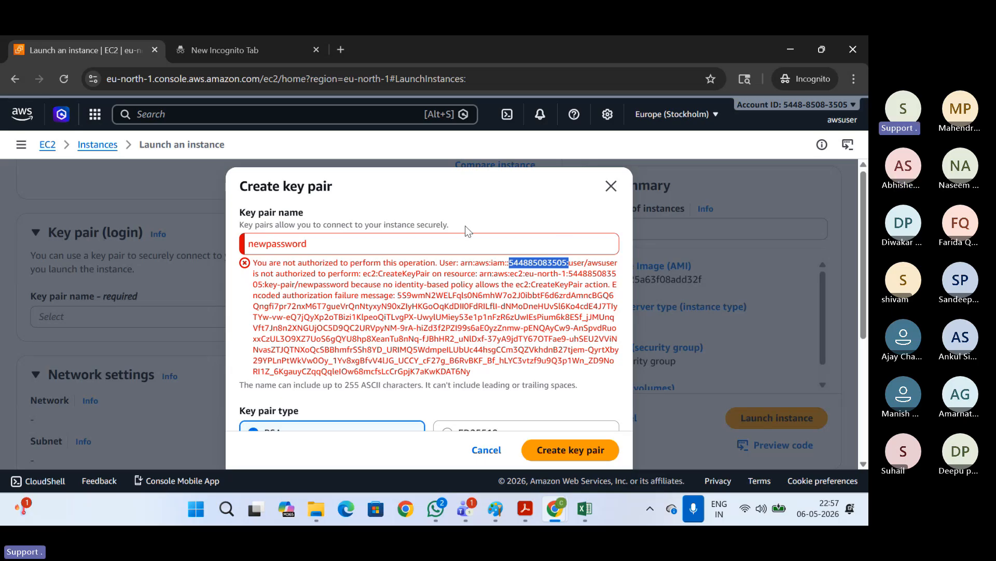
click(611, 187)
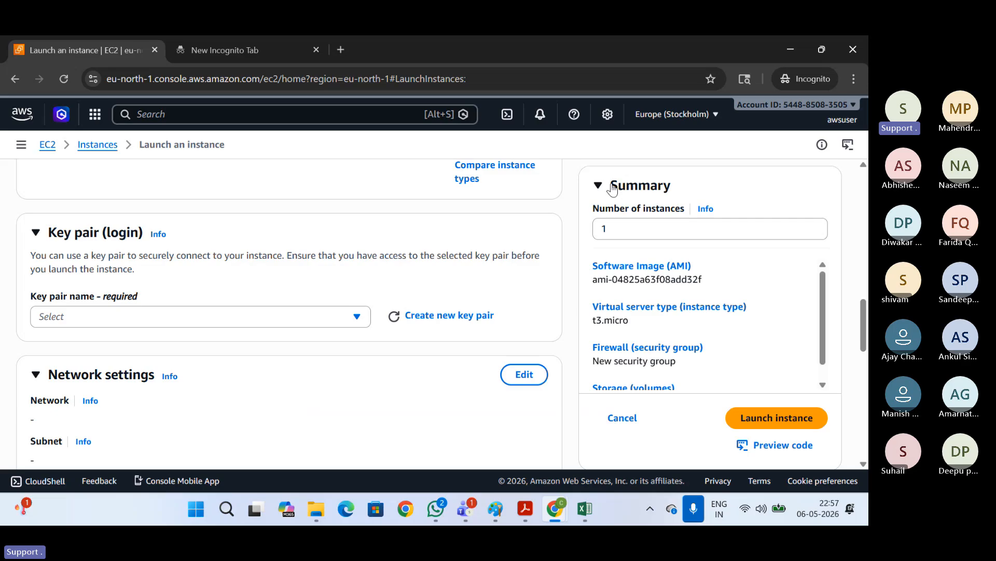
- Review the server1 launch settings from the instance type and Windows image back up to the instance name
scroll(400, 217, up, 1)
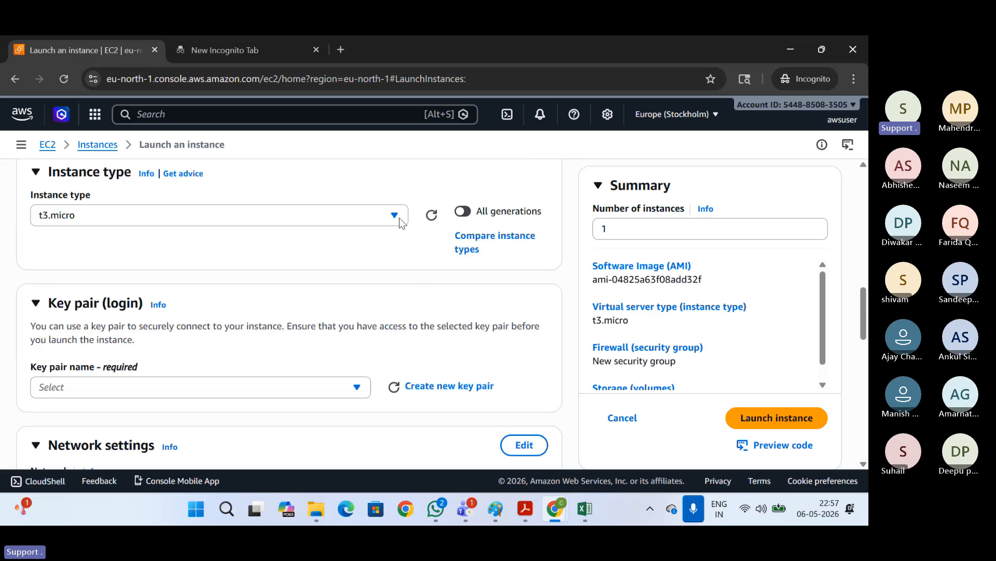
scroll(400, 217, up, 8)
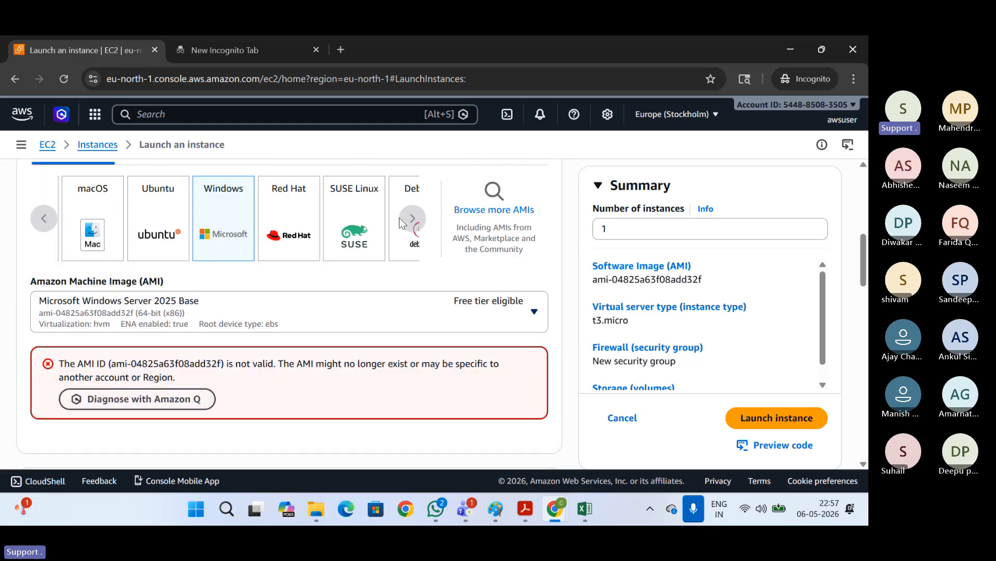
scroll(399, 217, up, 3)
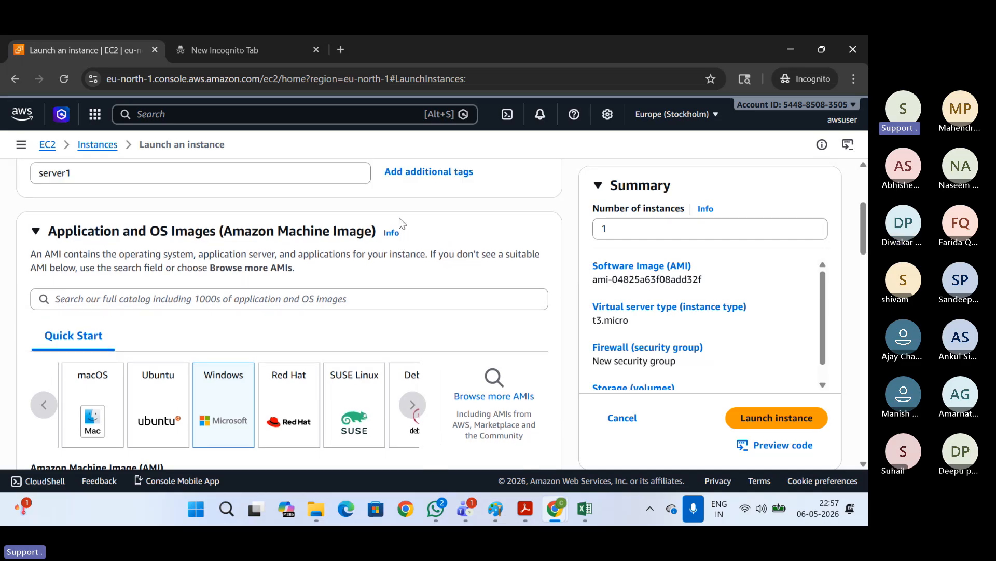
scroll(400, 218, up, 1)
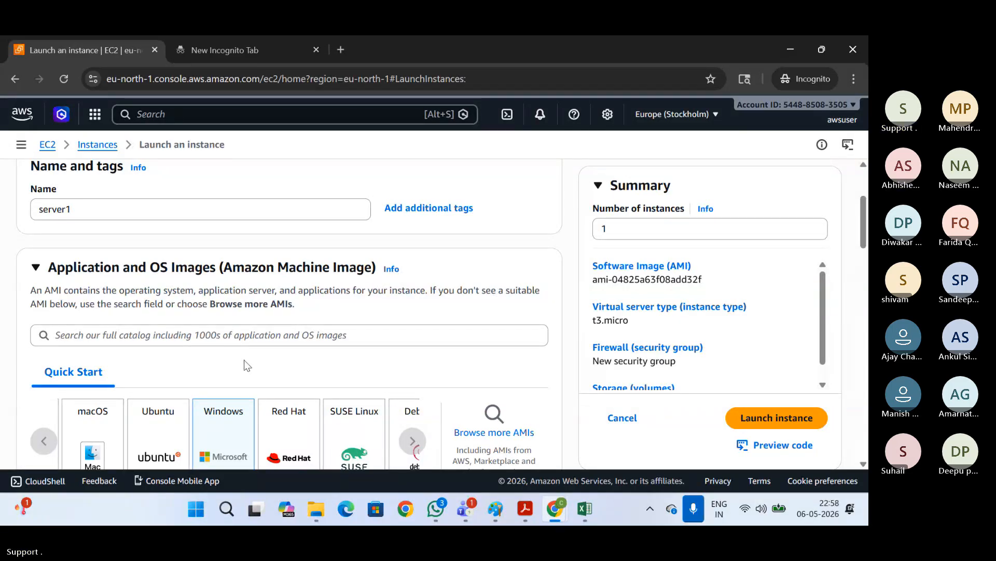
scroll(70, 223, up, 1)
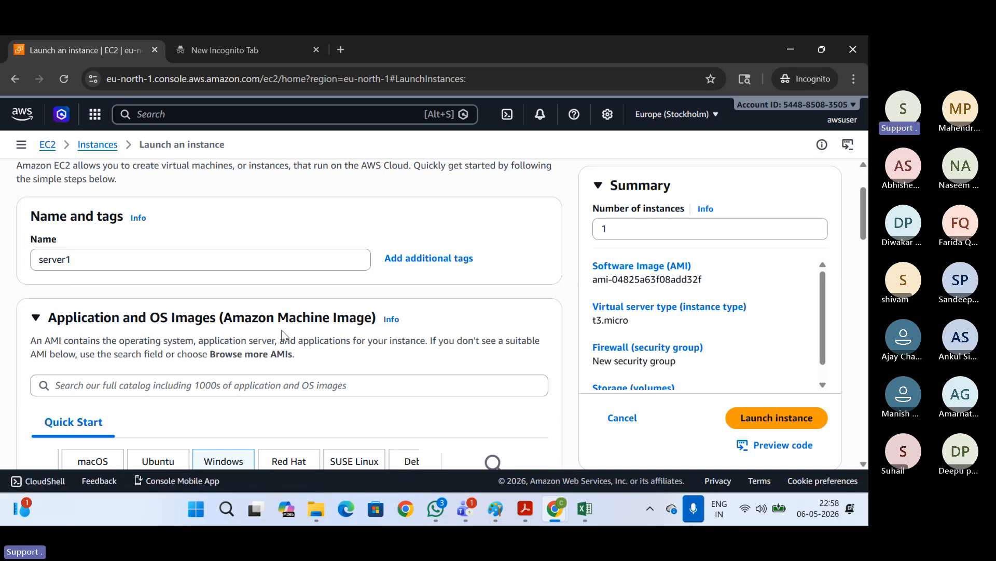
- Check the IAM users list in the account owner's Chrome window, reduce that window, and minimize it to return to the awsuser session
mouse_move(559, 513)
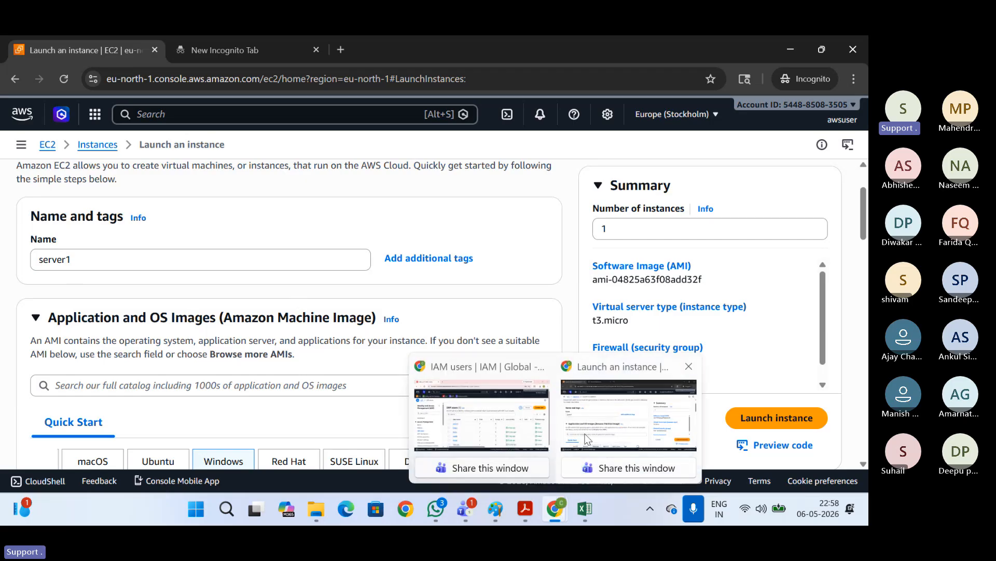
click(495, 425)
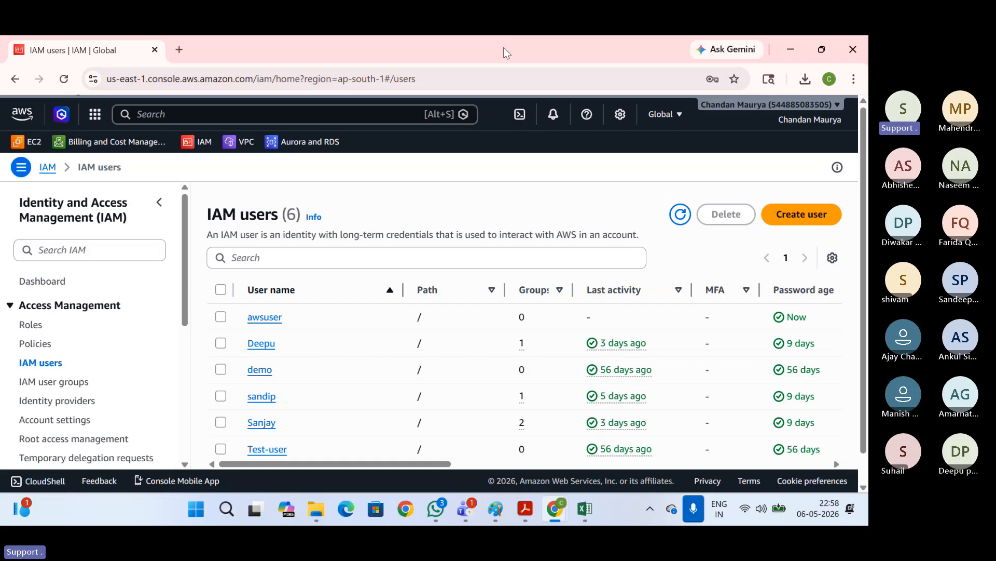
drag(503, 37, 441, 107)
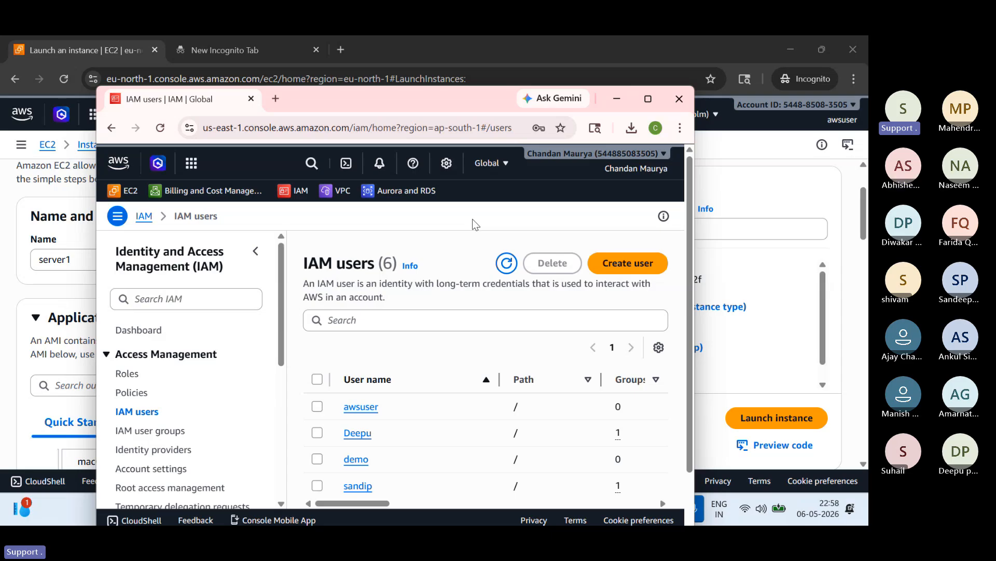
click(618, 99)
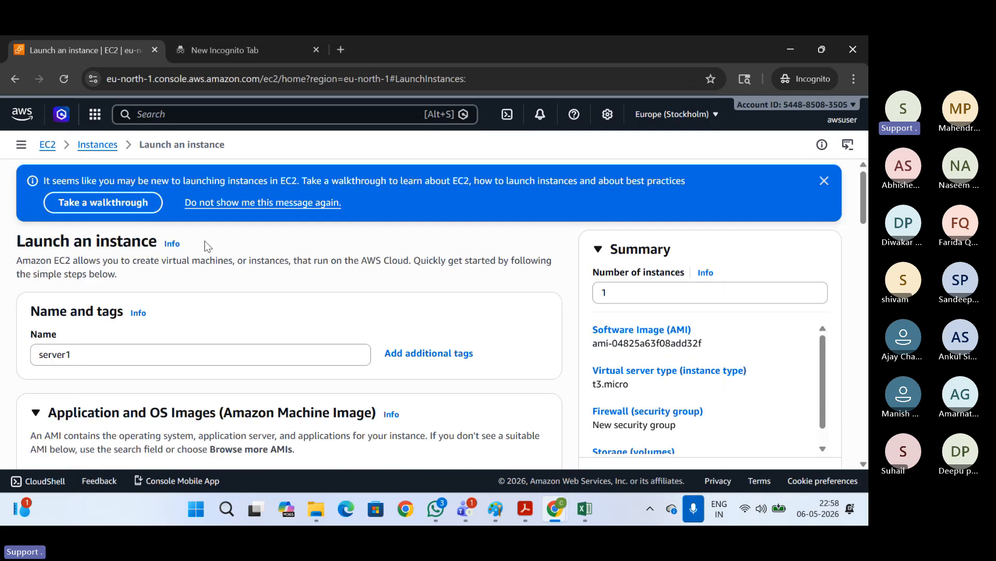
- Search the AWS services for iam in the awsuser session, open IAM, and show its IAM users page
click(170, 109)
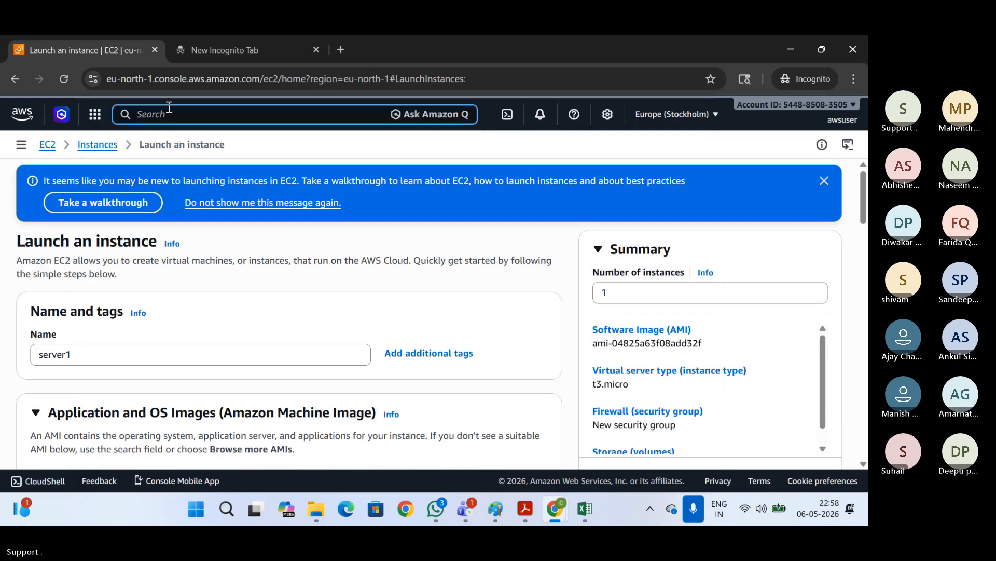
text(ecR)
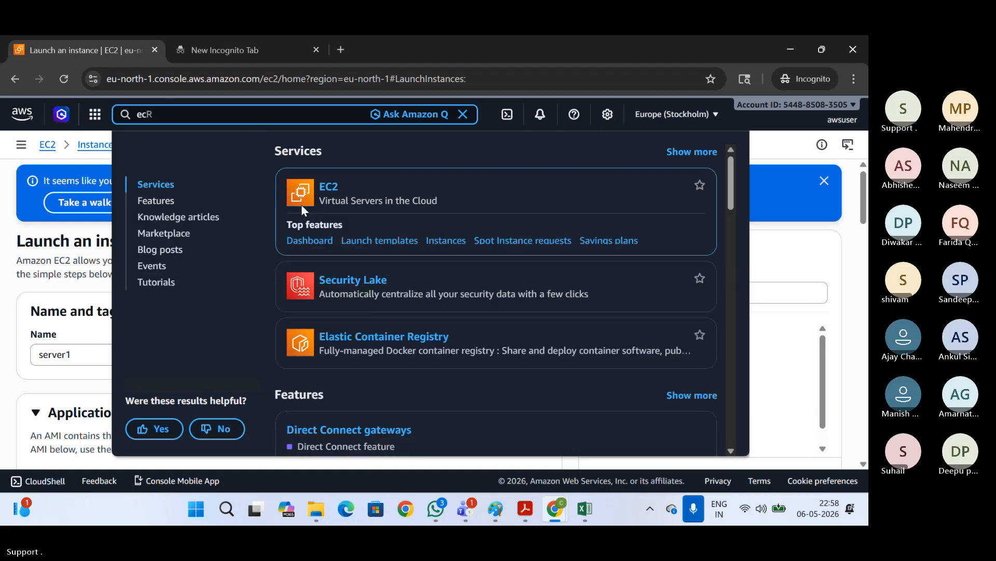
drag(147, 114, 129, 116)
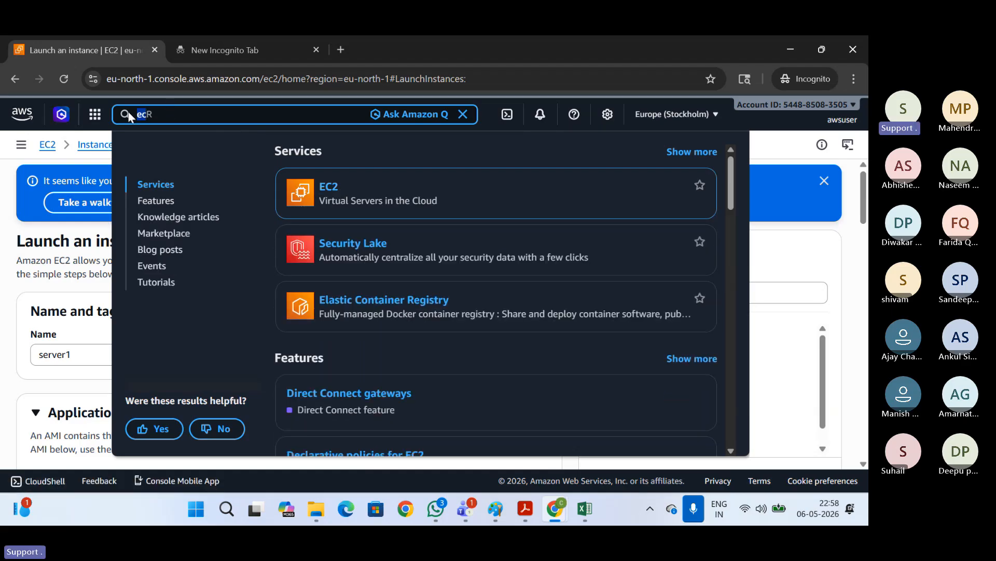
key(ctrl+a)
key(BackSpace)
text(ian)
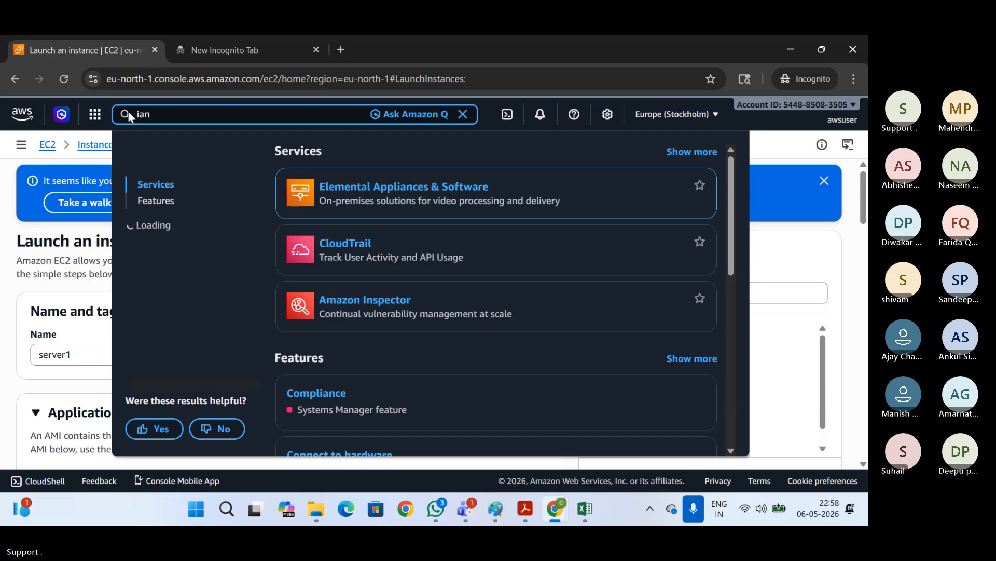
key(BackSpace)
text(m)
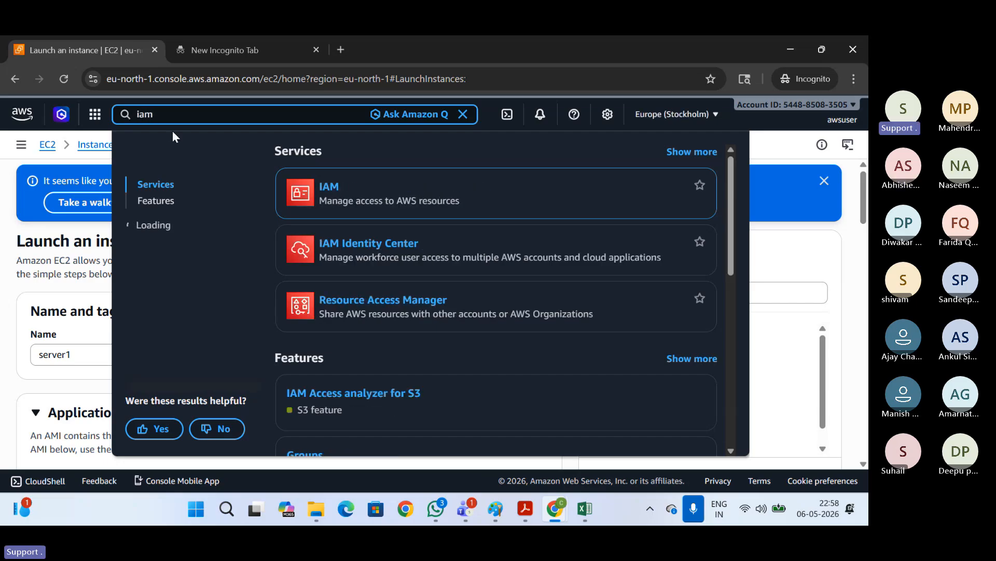
click(333, 188)
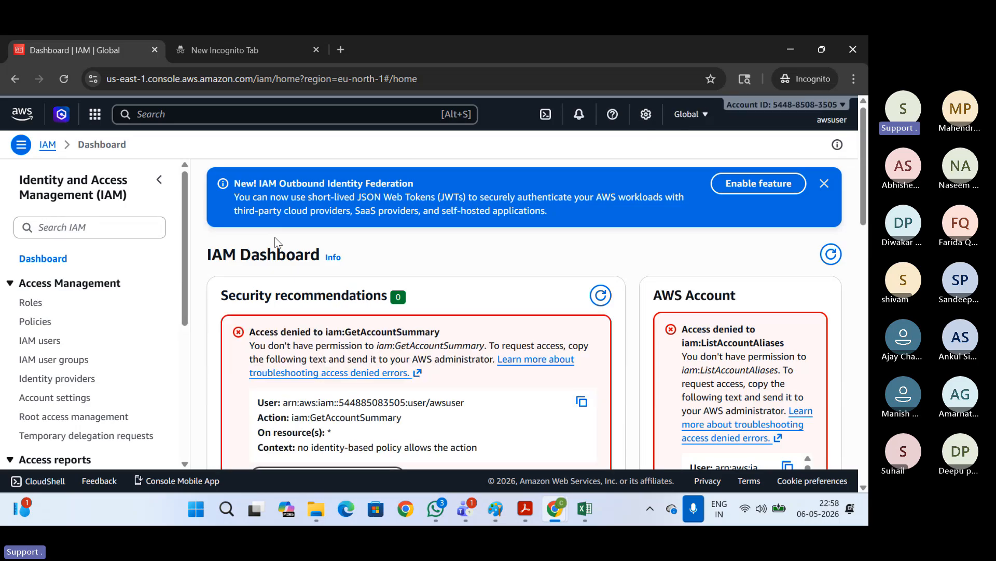
click(27, 342)
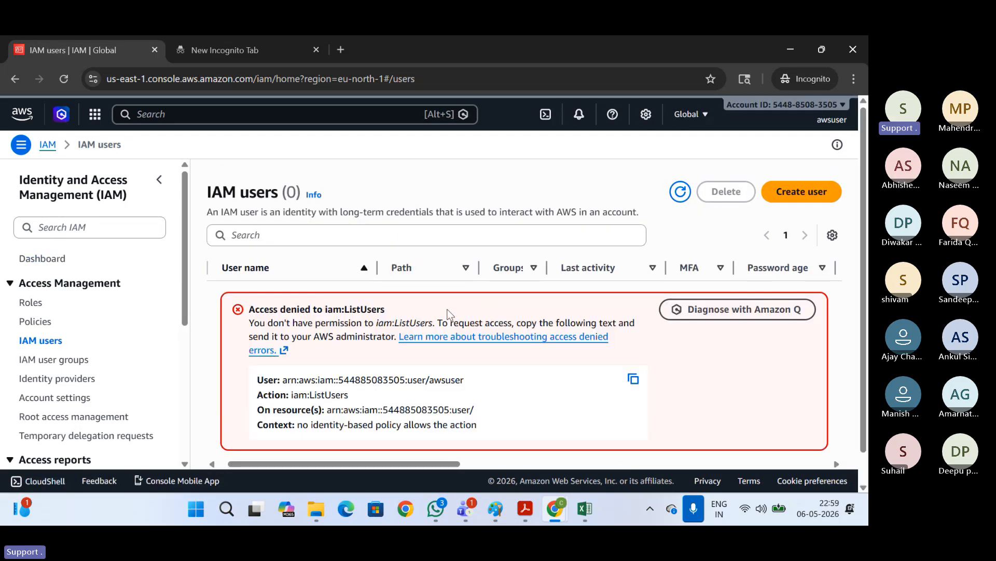
- Examine the awsuser session's permission details for listing users, check the user creation form, and return to the IAM users page
scroll(365, 358, down, 1)
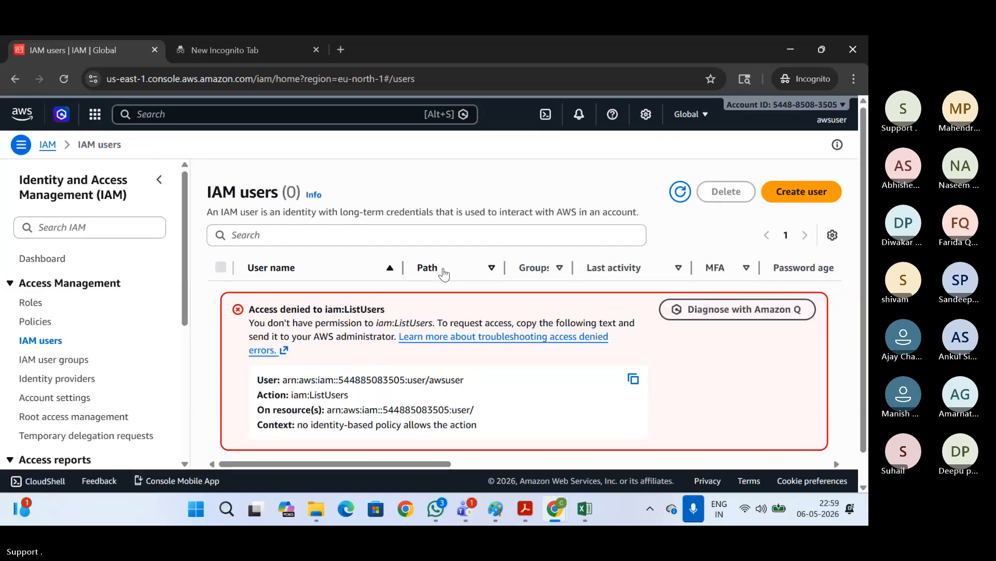
scroll(298, 326, down, 1)
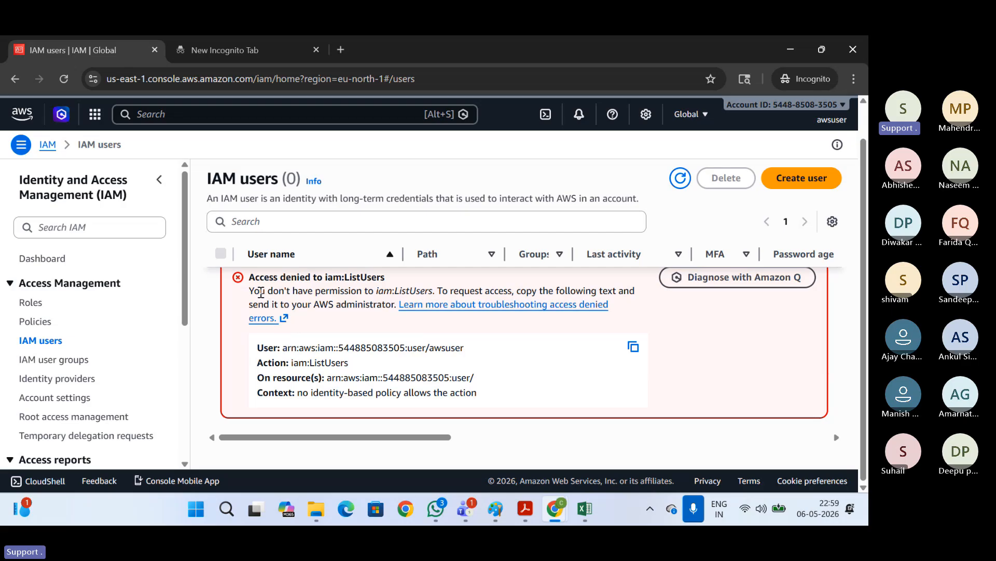
scroll(363, 304, up, 1)
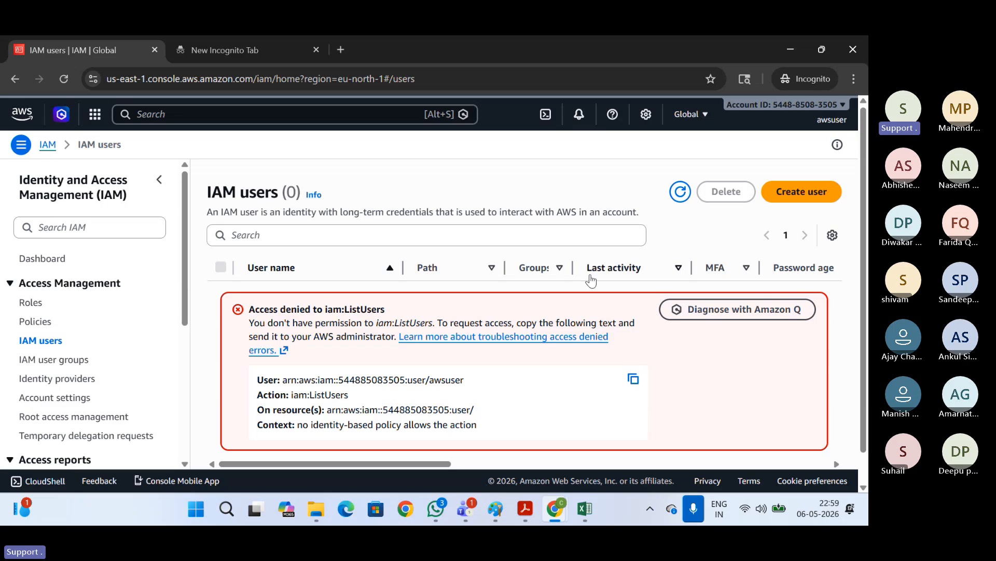
click(797, 188)
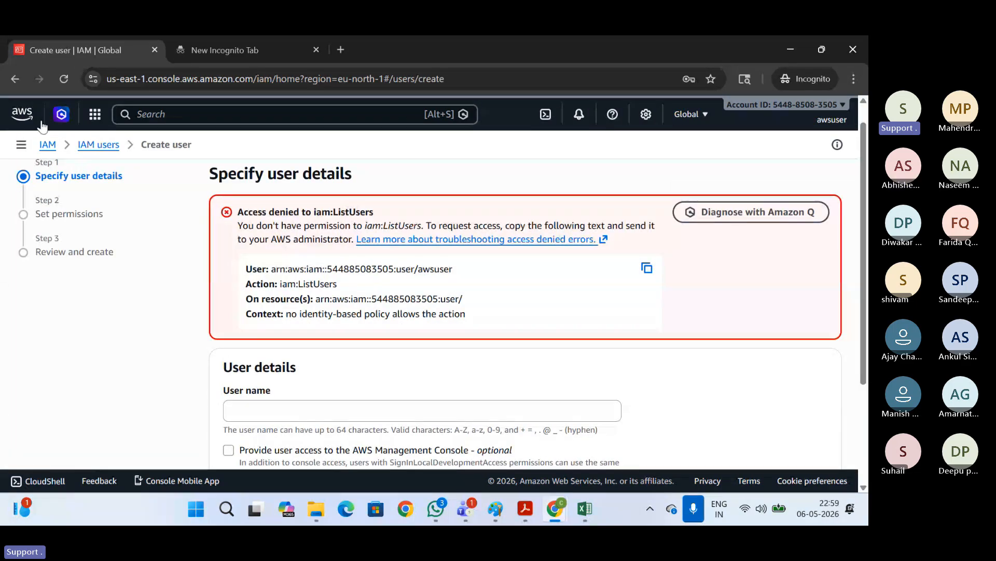
click(15, 78)
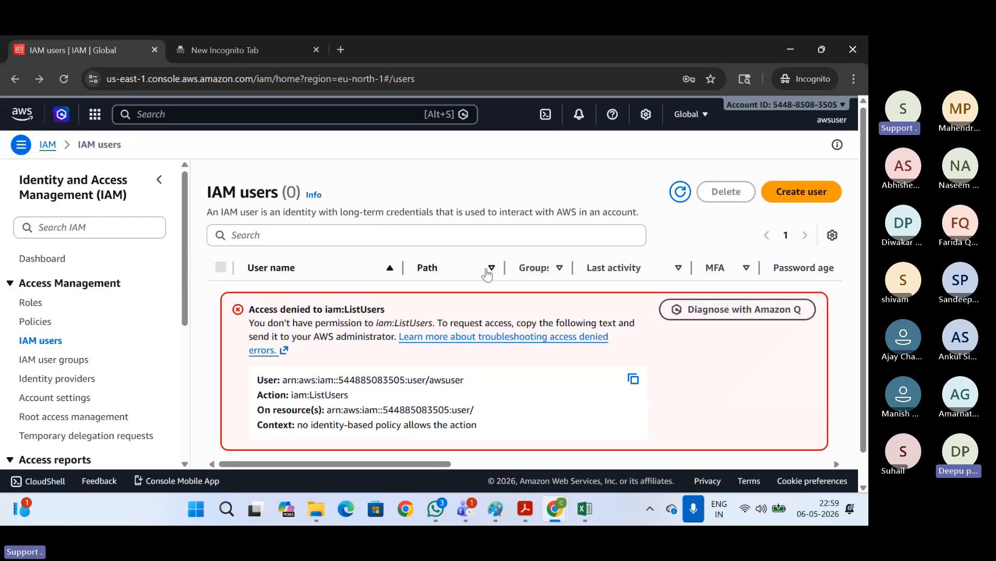
scroll(358, 231, down, 1)
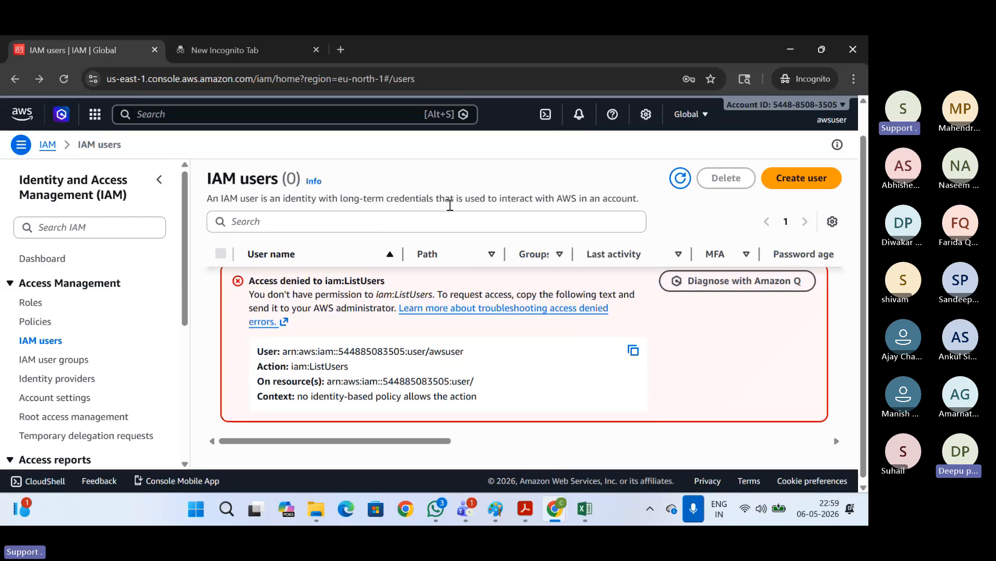
- Switch to the account owner's Chrome window, maximize it, and open the details of awsuser from the IAM users list
click(790, 48)
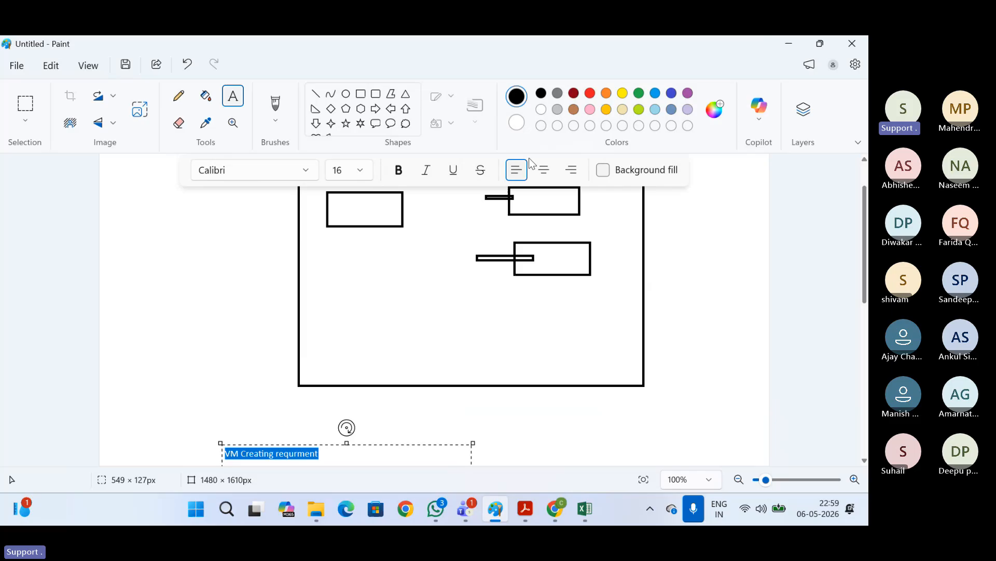
click(555, 508)
mouse_move(506, 422)
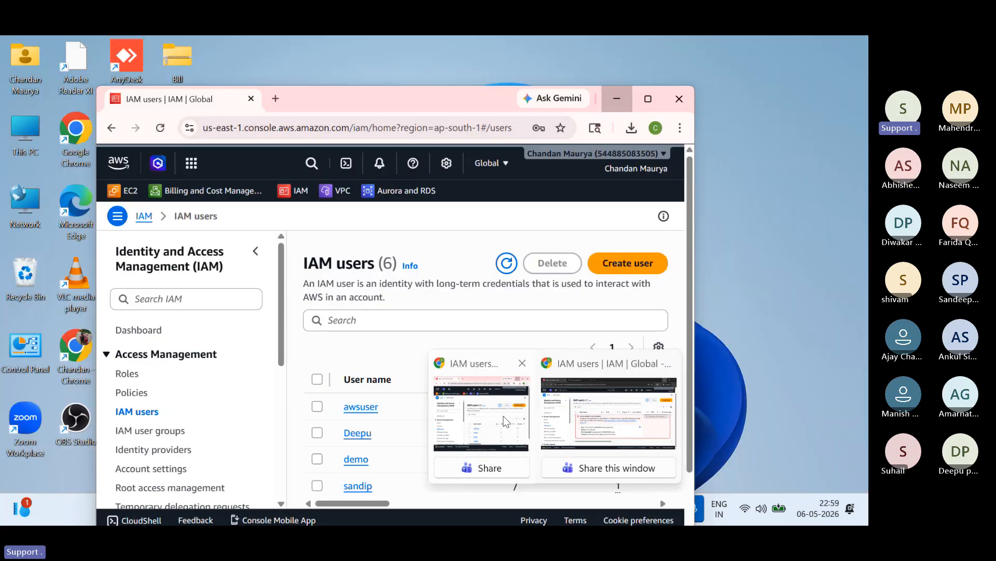
click(506, 422)
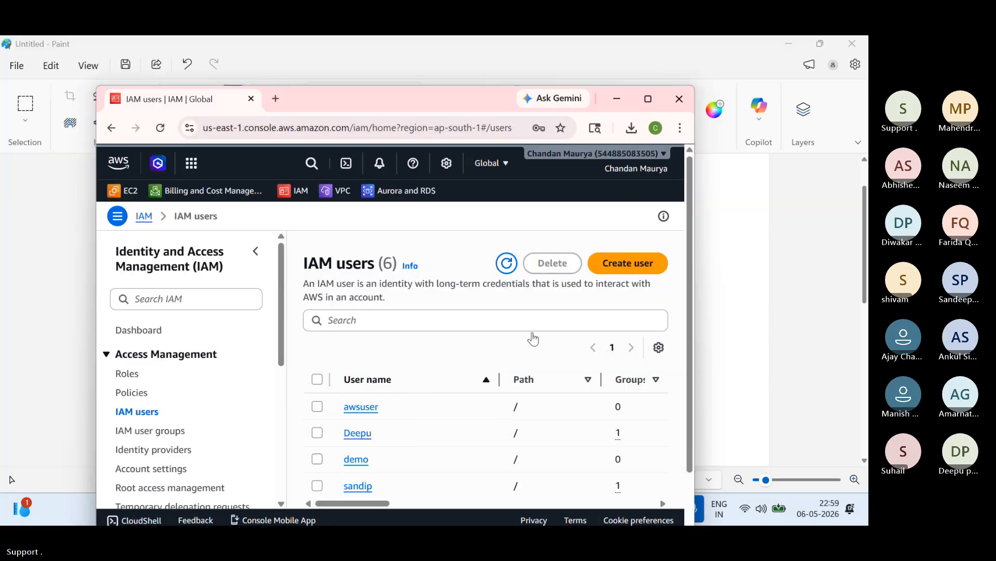
click(648, 99)
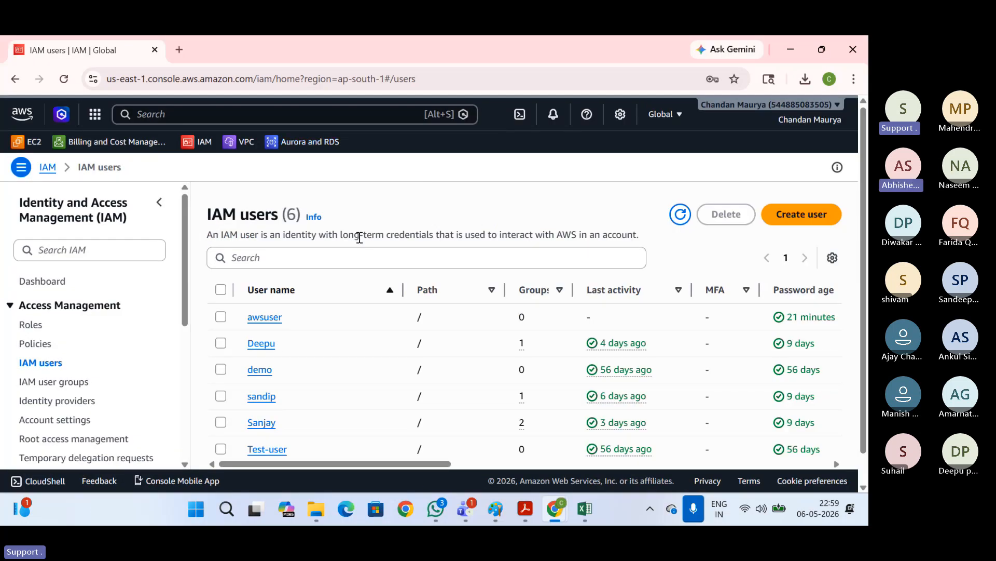
scroll(353, 343, down, 1)
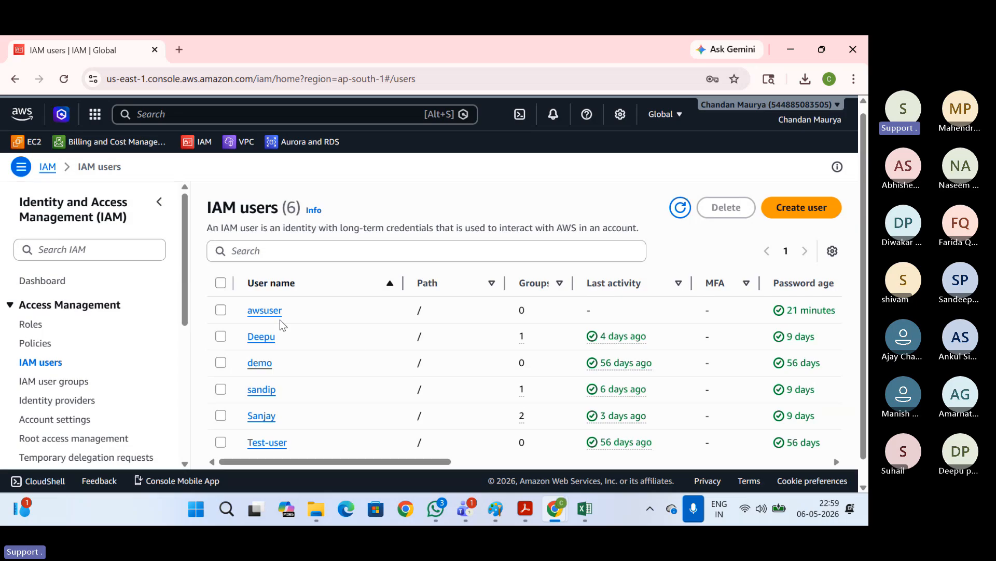
click(221, 309)
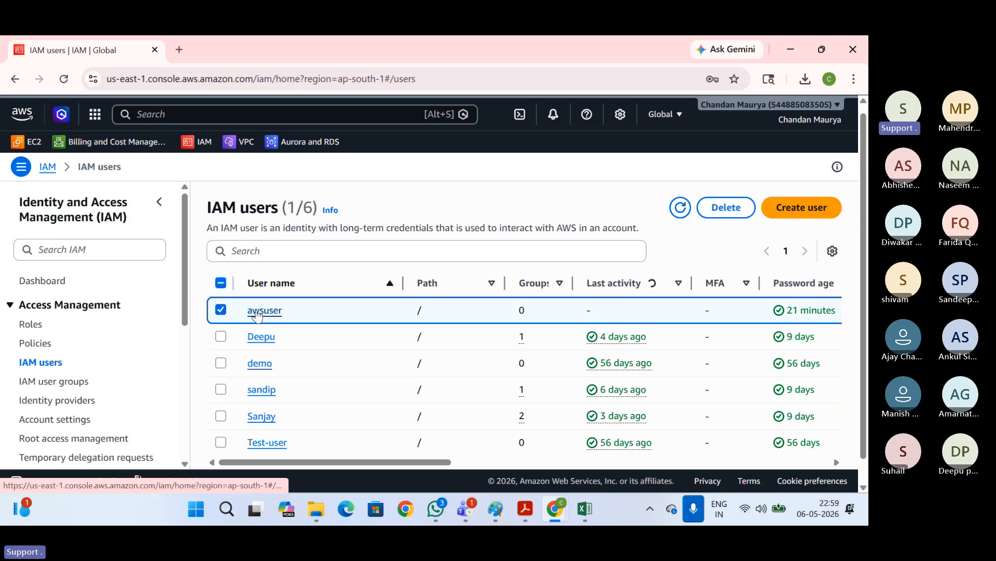
click(257, 312)
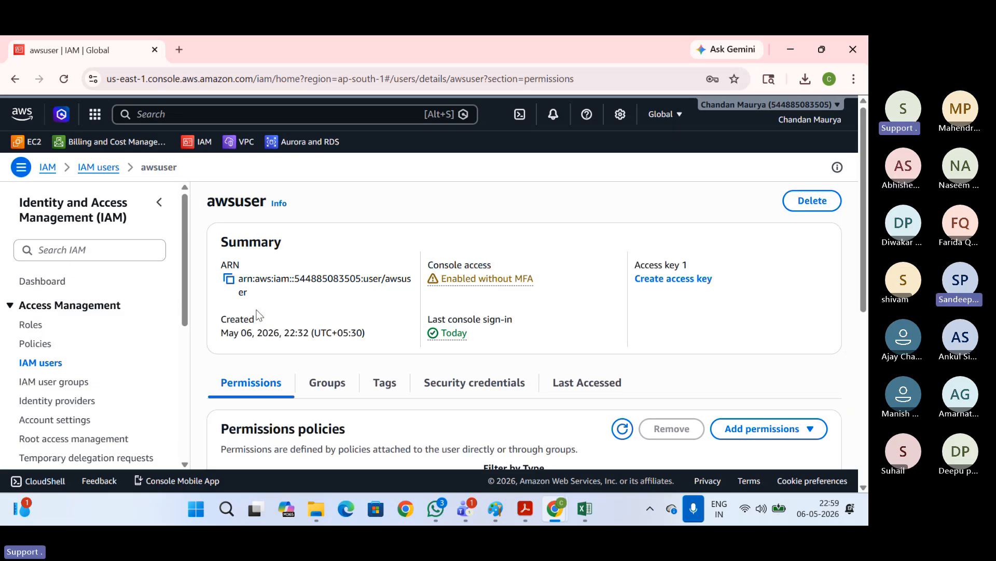
- Review the permissions policies attached to awsuser, and open the IAM dashboard to check the account's IAM resources
scroll(257, 314, down, 1)
scroll(257, 314, down, 1)
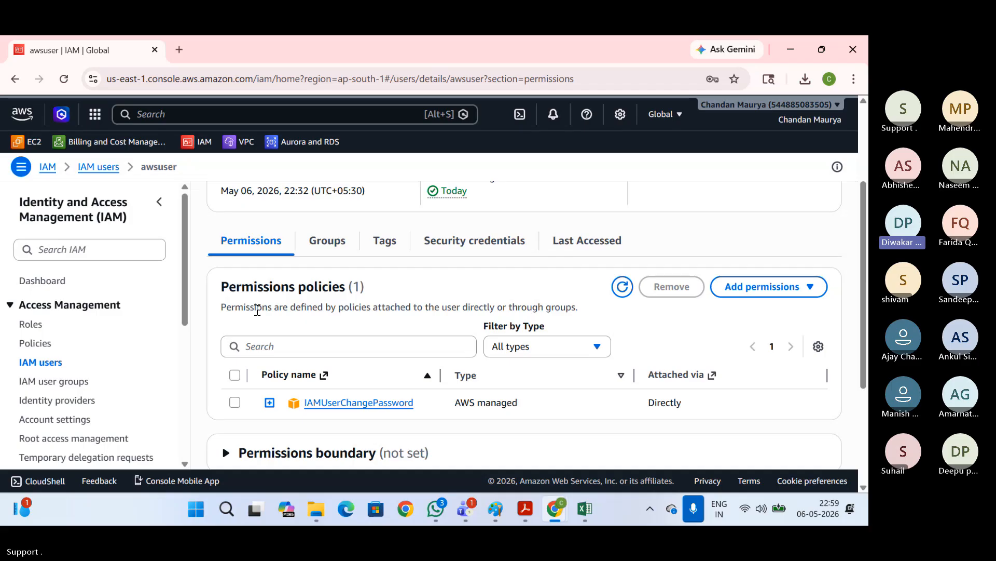
scroll(257, 310, up, 1)
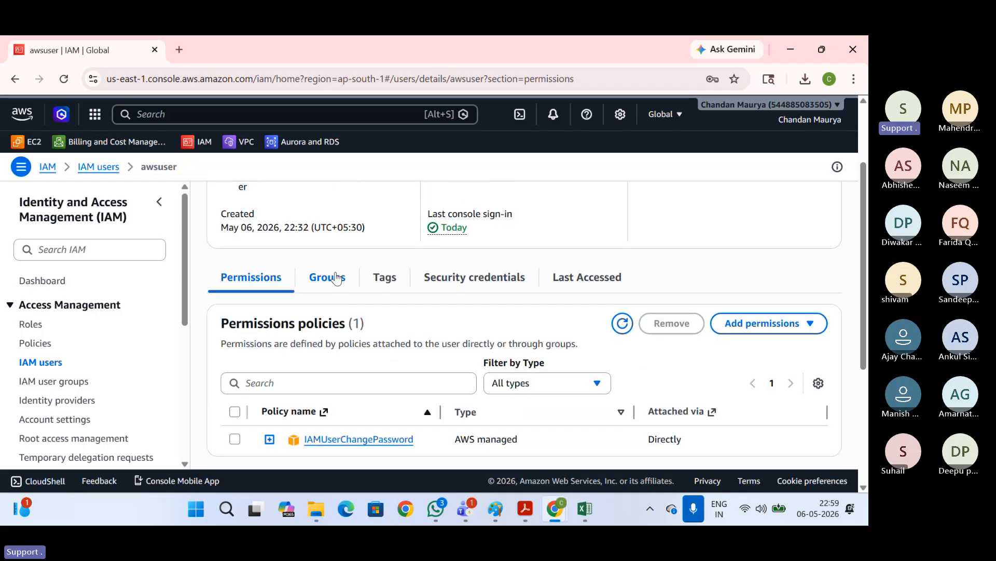
click(47, 167)
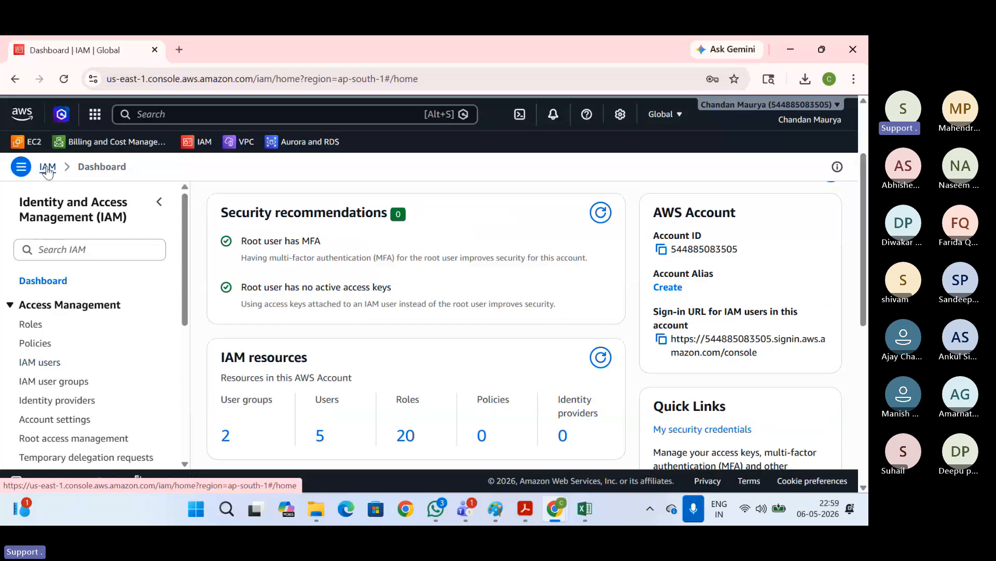
scroll(363, 407, down, 1)
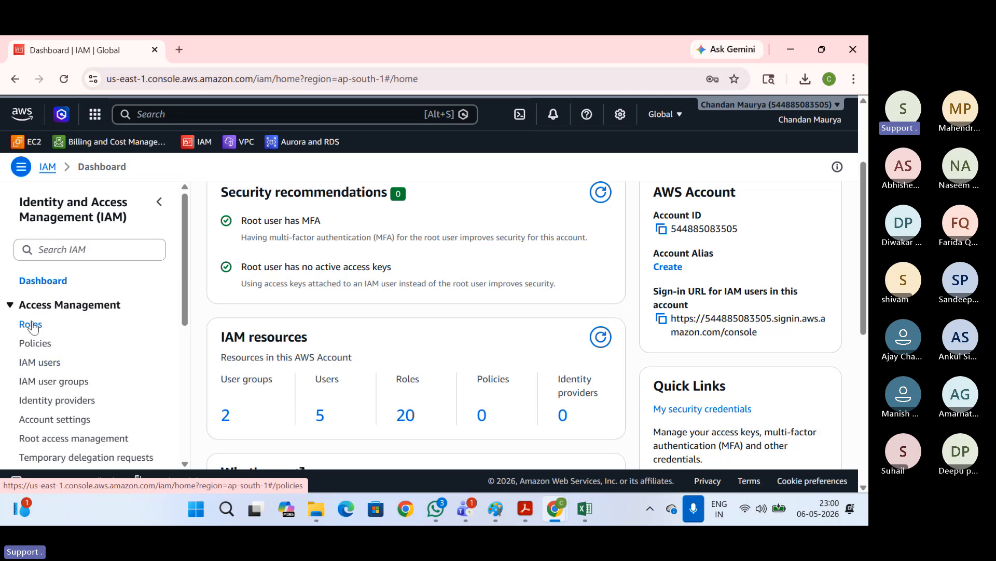
- Reopen awsuser from the IAM users list and examine its summary and attached permissions policies
click(33, 363)
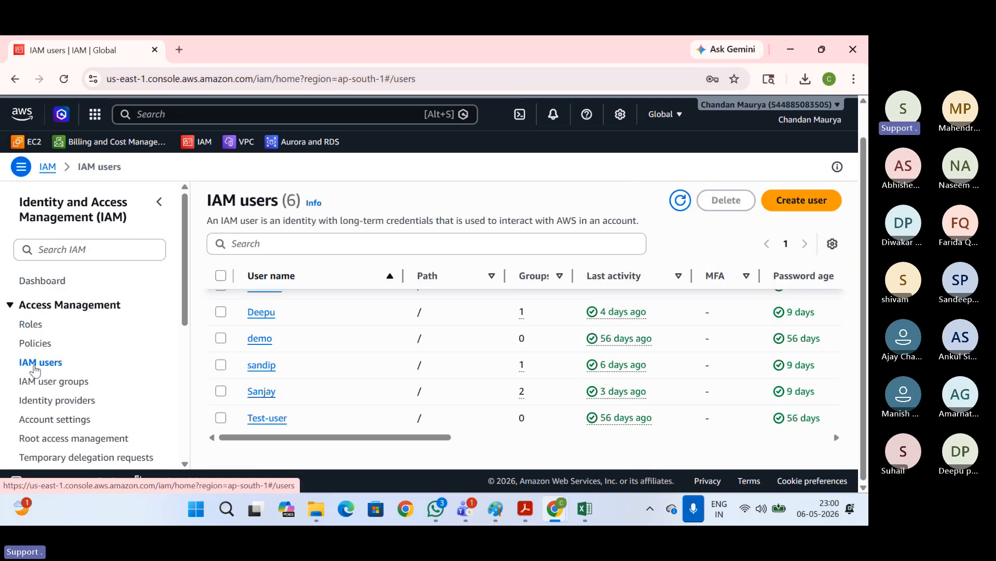
scroll(329, 381, up, 1)
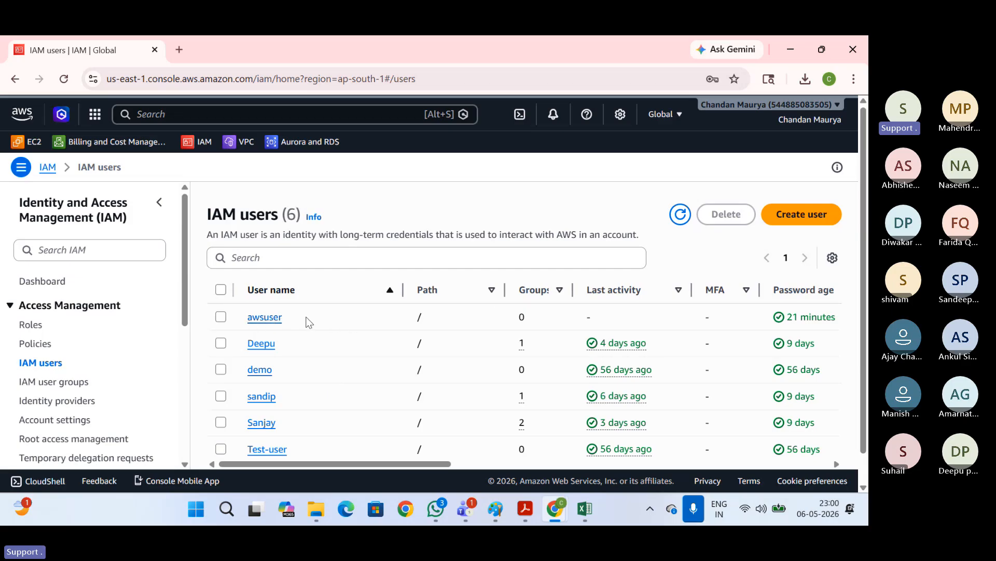
click(247, 319)
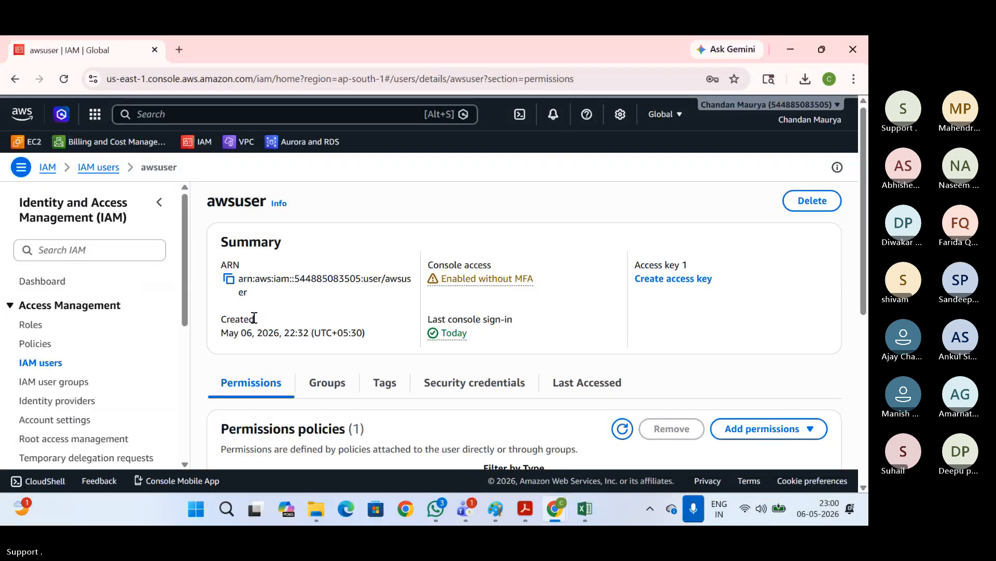
scroll(412, 331, down, 1)
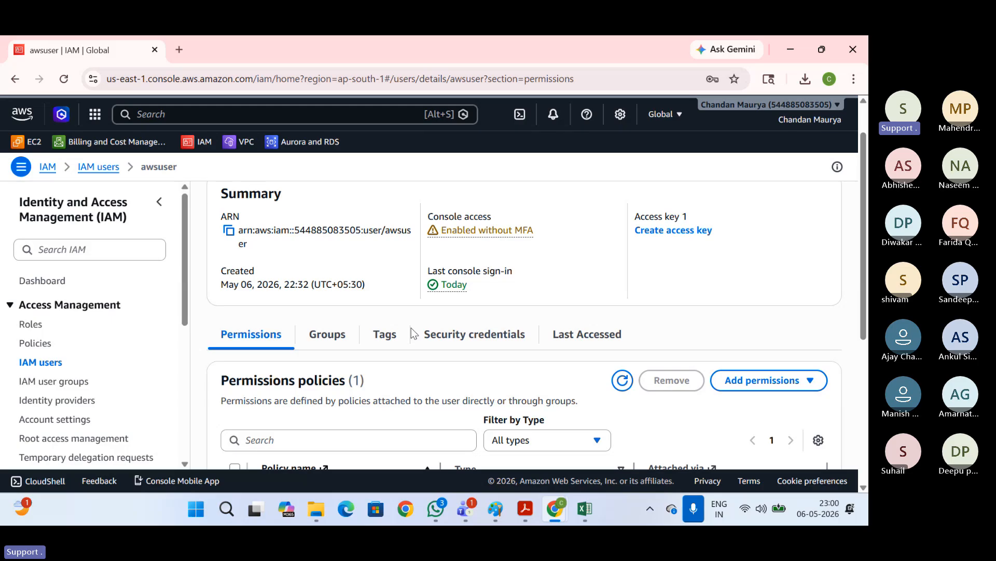
scroll(411, 328, down, 1)
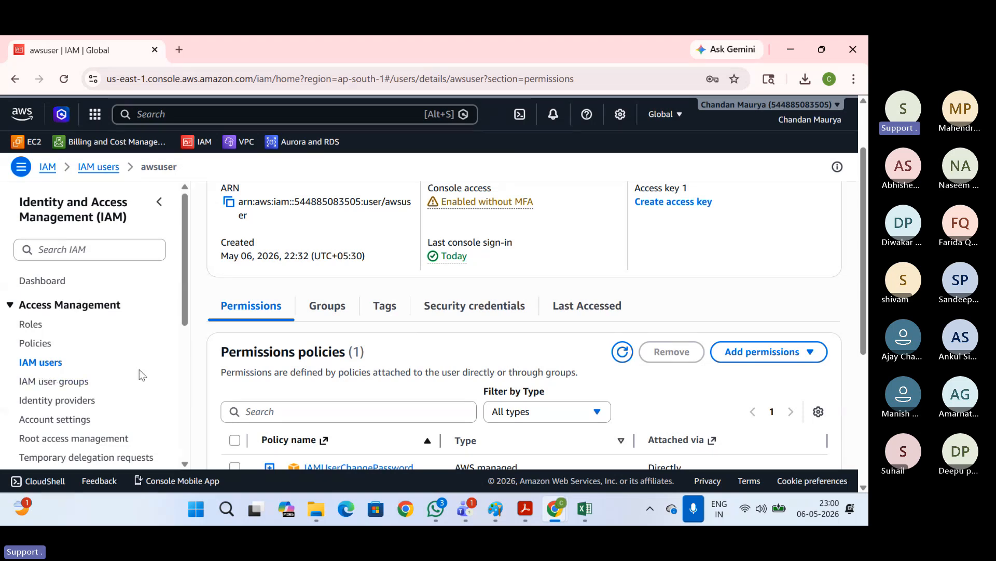
scroll(333, 366, down, 1)
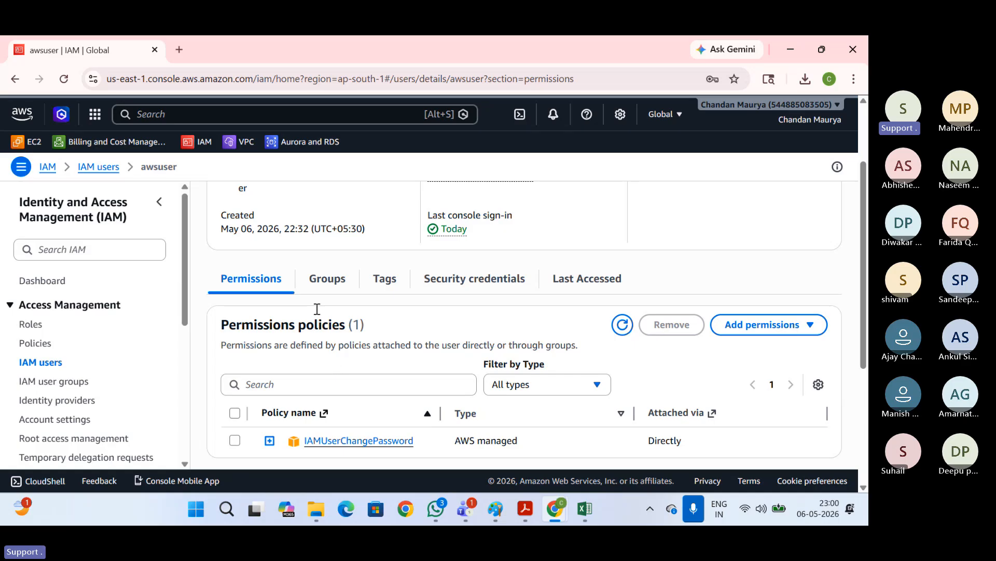
- Switch to the awsuser session's incognito Chrome window with its IAM users page
mouse_move(555, 510)
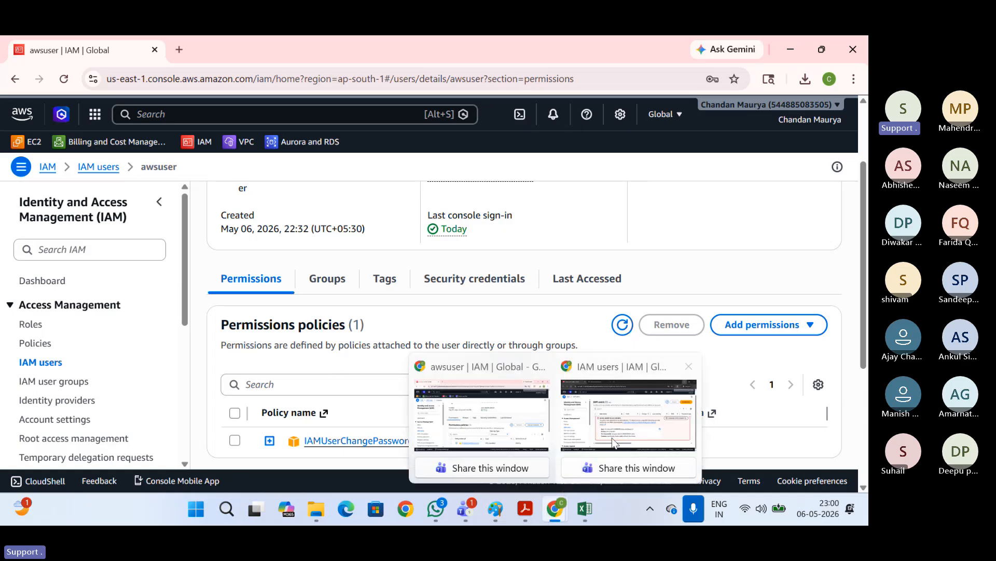
mouse_move(618, 428)
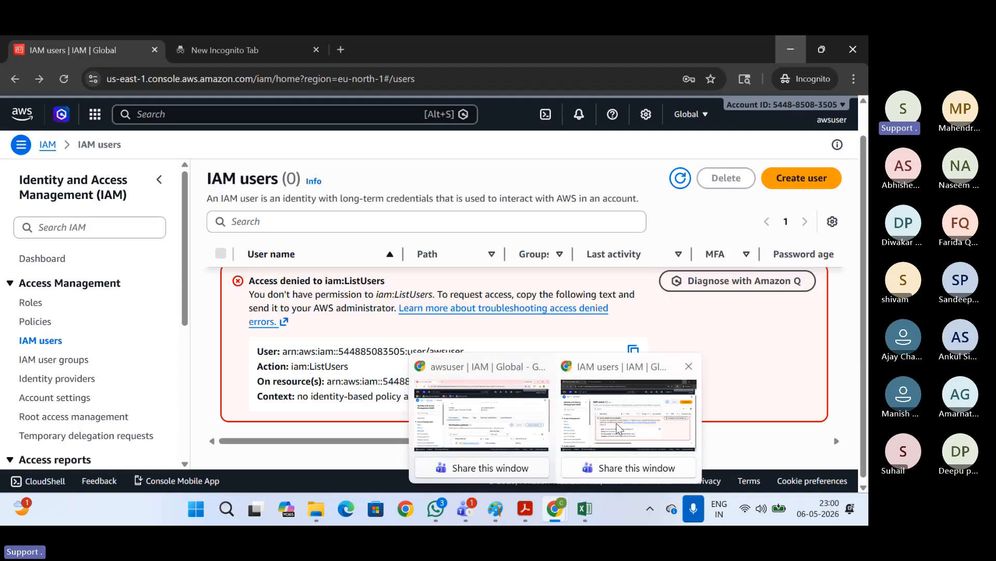
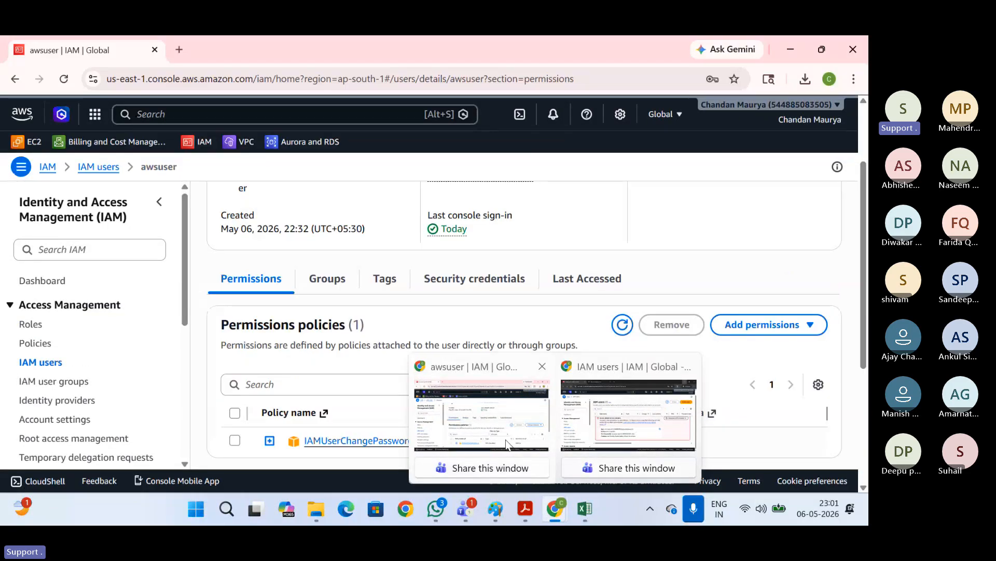
- Switch back to the account owner's Chrome window and review awsuser's summary, attached policies and CloudTrail policy generation section
click(495, 427)
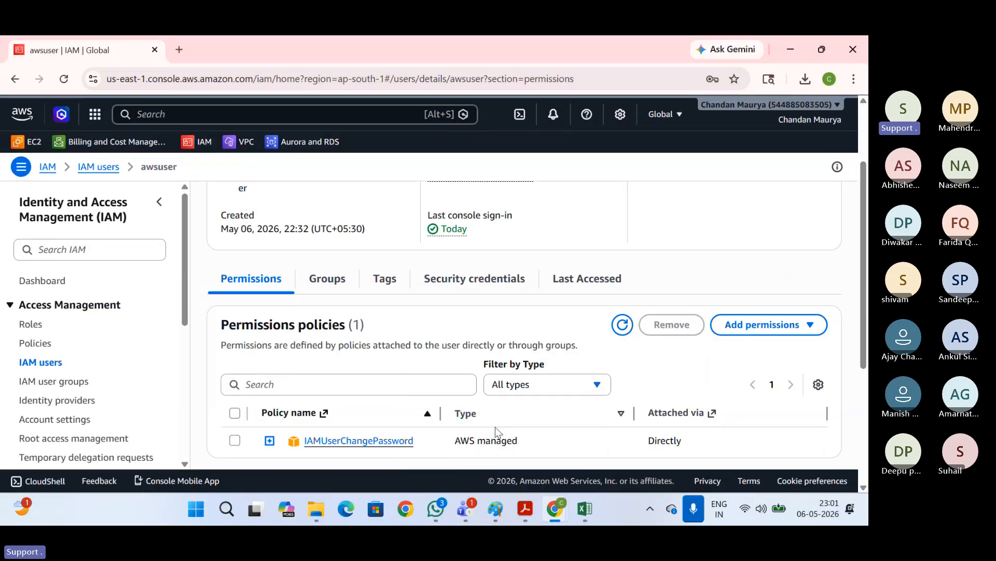
scroll(438, 369, down, 4)
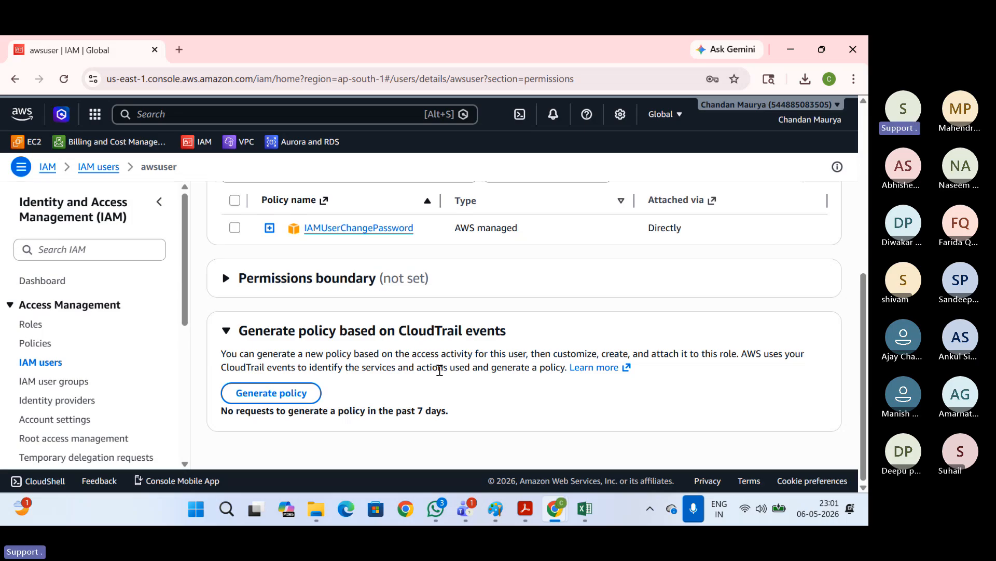
scroll(439, 374, up, 2)
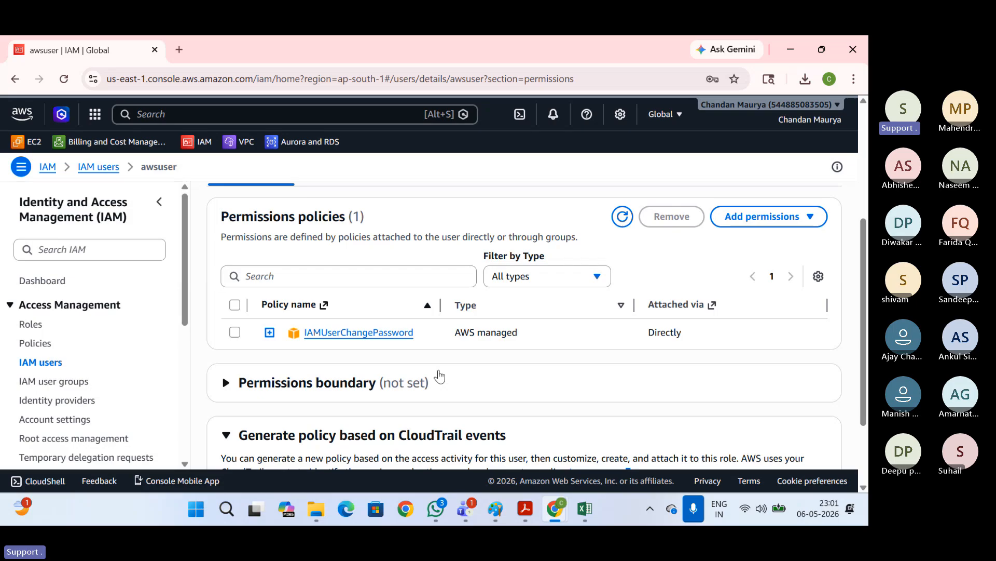
scroll(457, 306, up, 2)
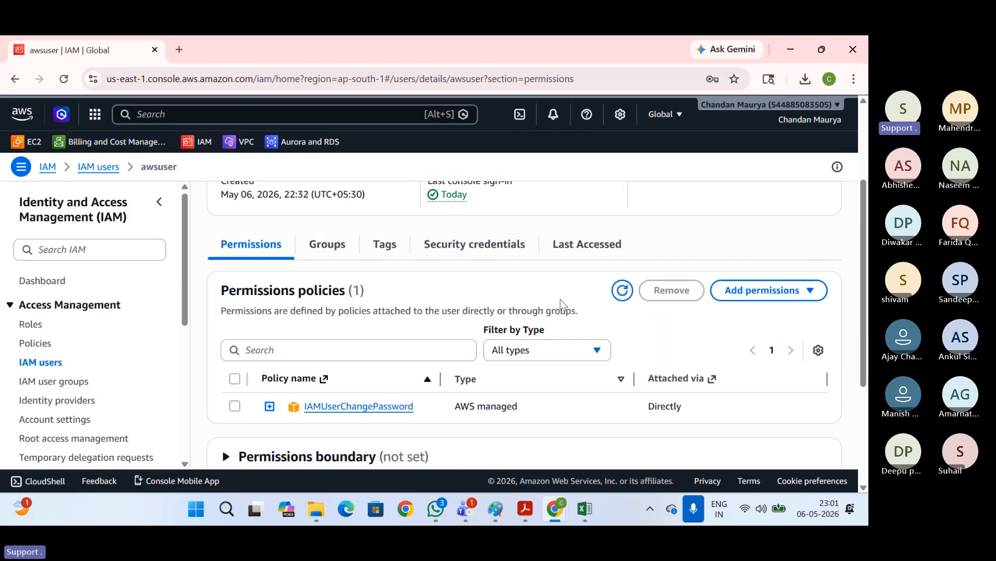
scroll(388, 273, up, 3)
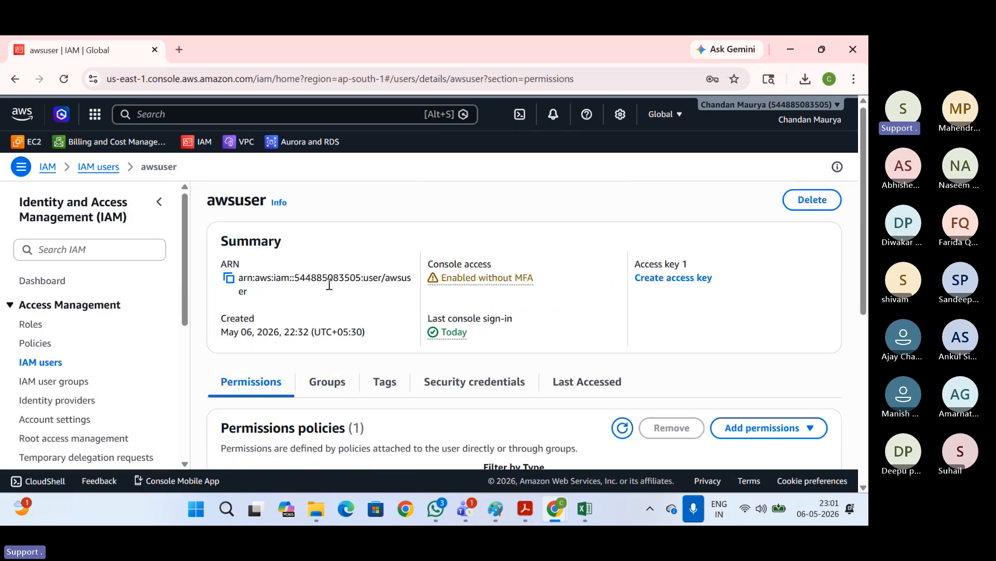
scroll(329, 284, down, 2)
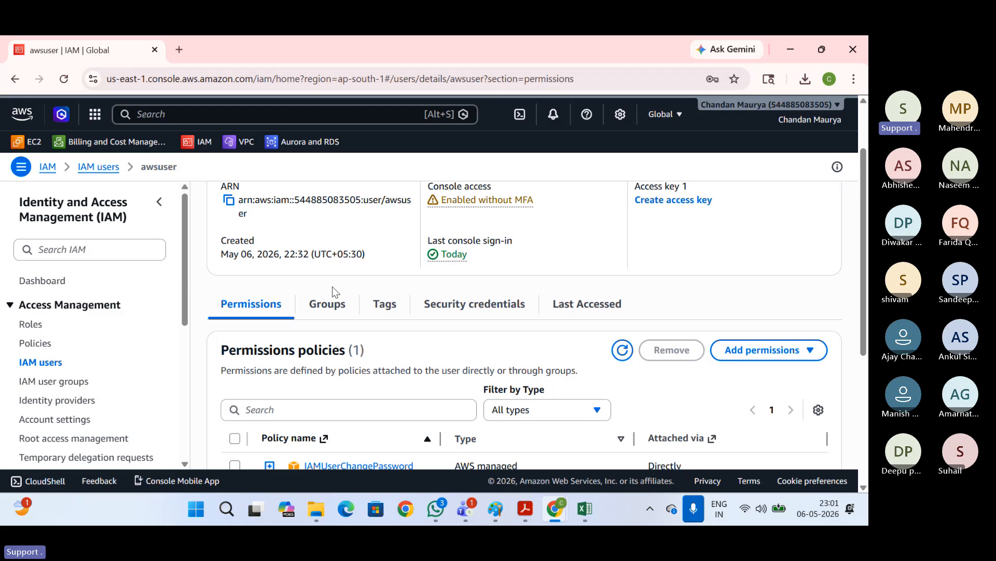
scroll(335, 292, up, 2)
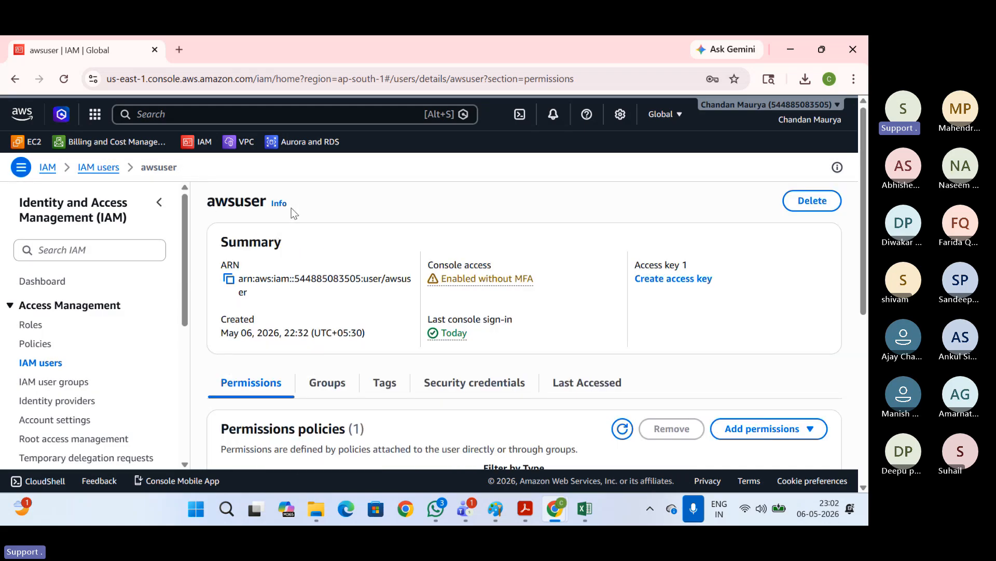
- Start adding permissions to awsuser and choose to attach policies directly
scroll(291, 208, down, 3)
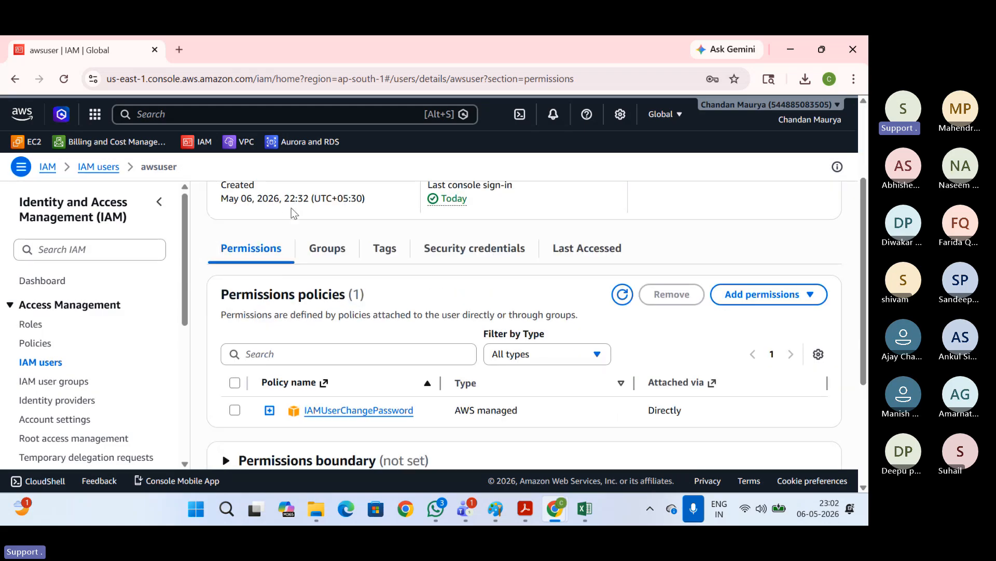
click(756, 299)
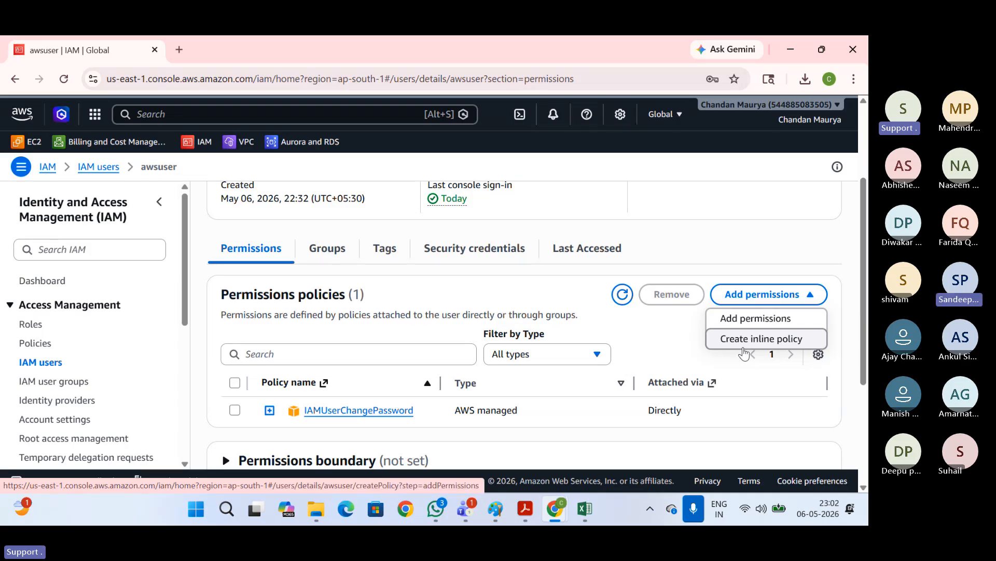
click(757, 325)
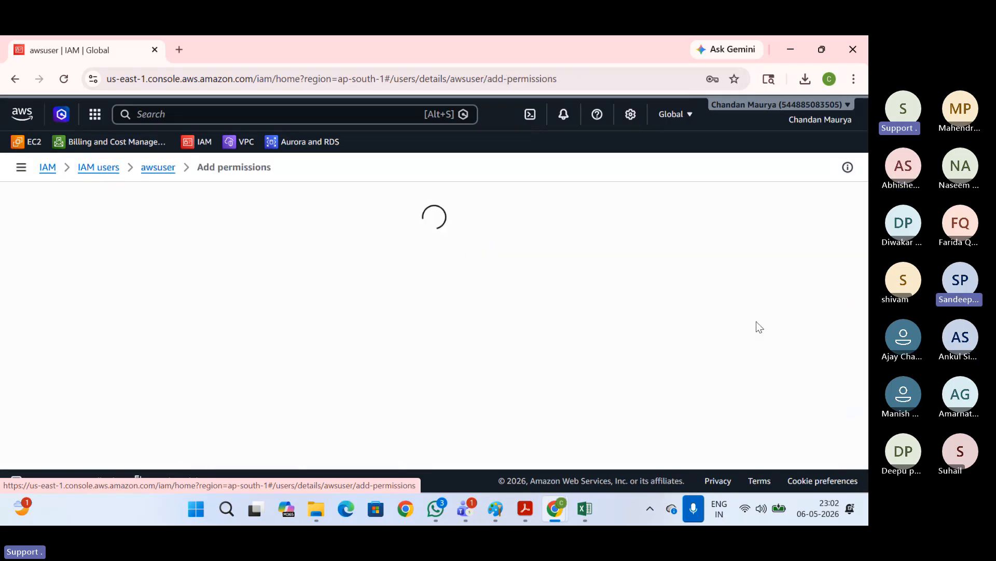
scroll(662, 315, down, 1)
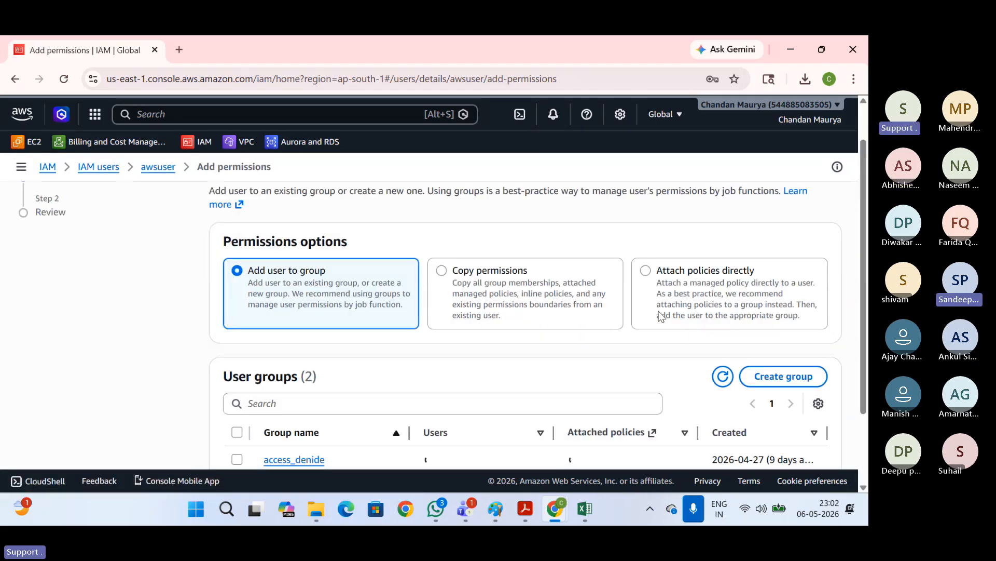
click(649, 270)
scroll(587, 270, down, 1)
scroll(588, 270, down, 1)
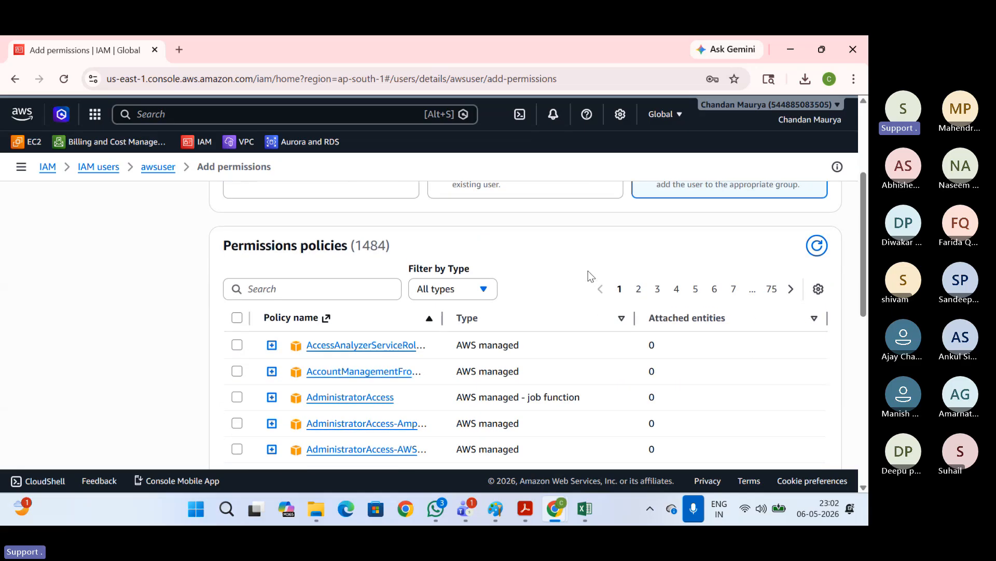
- Search the permissions policies for ec2, widen the policy name column, and select AmazonEC2FullAccess
click(334, 287)
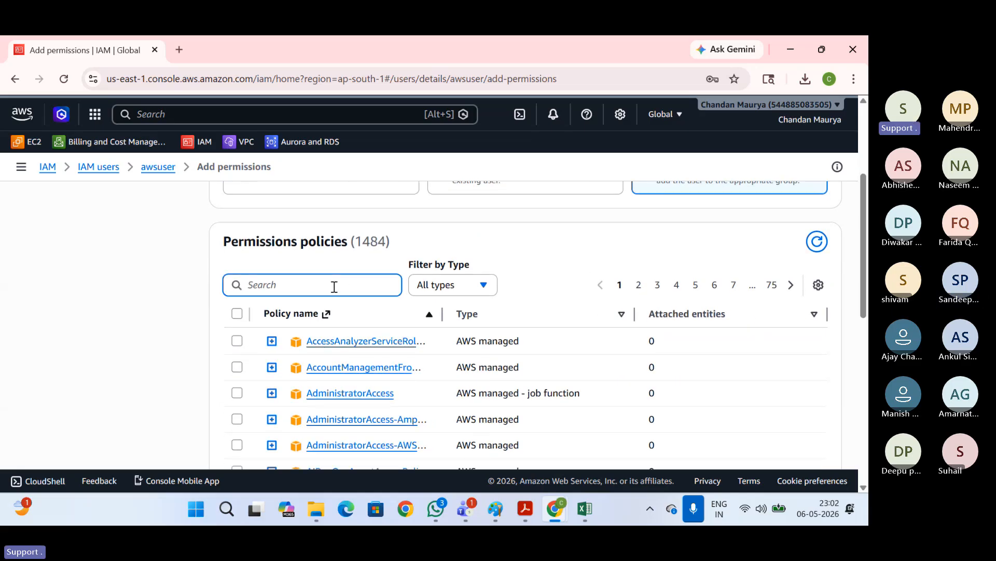
text(ec2)
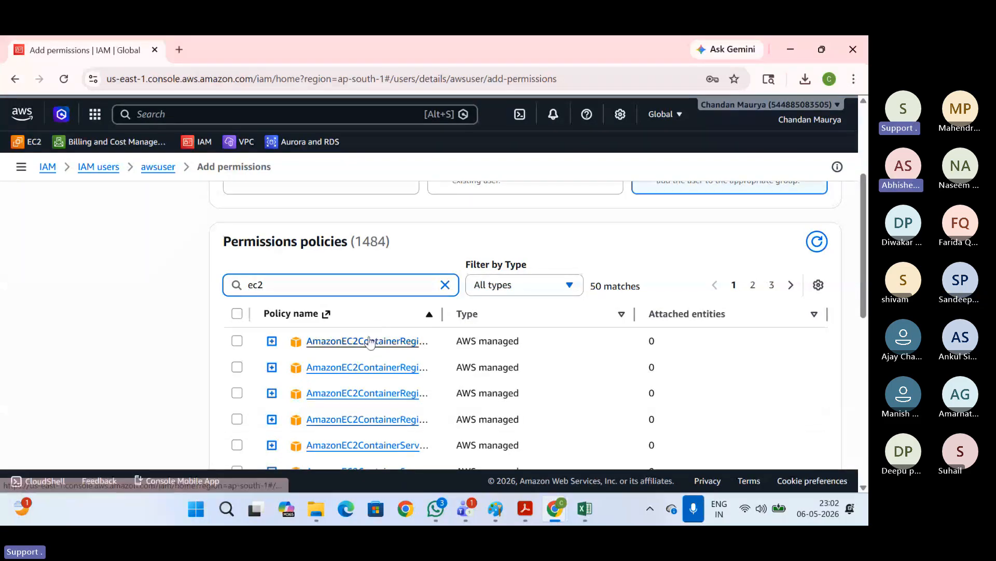
scroll(375, 326, down, 2)
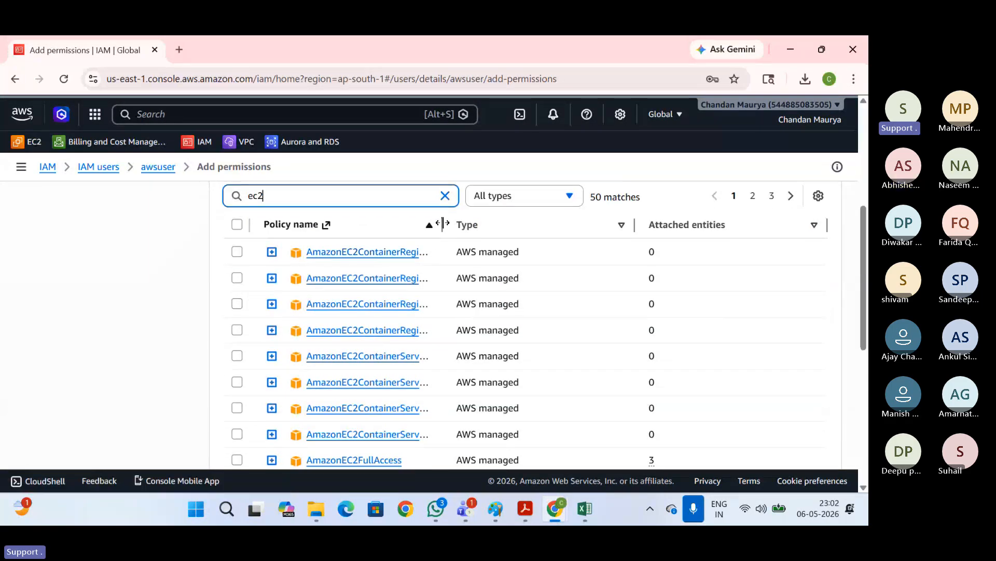
drag(441, 225, 519, 227)
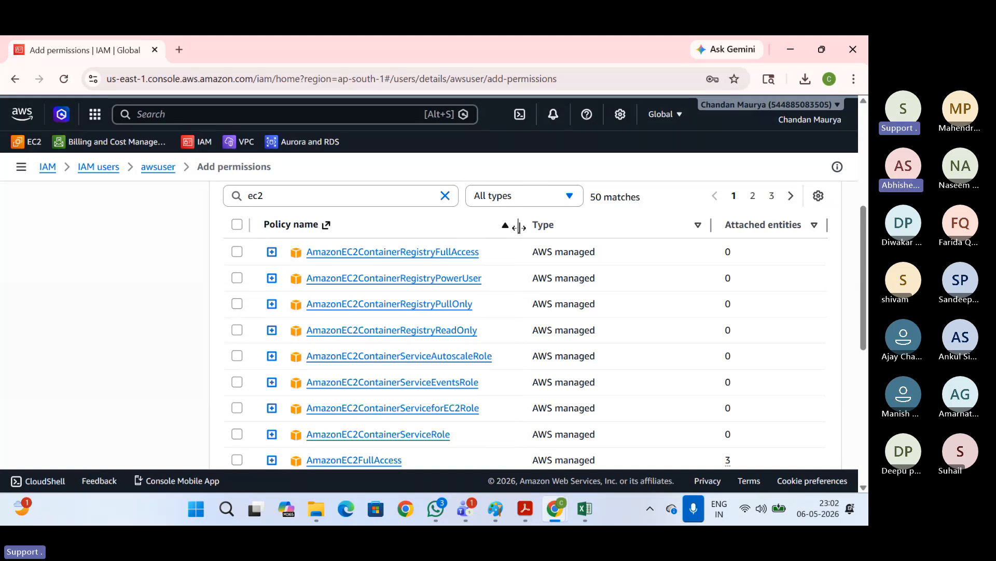
scroll(478, 343, down, 1)
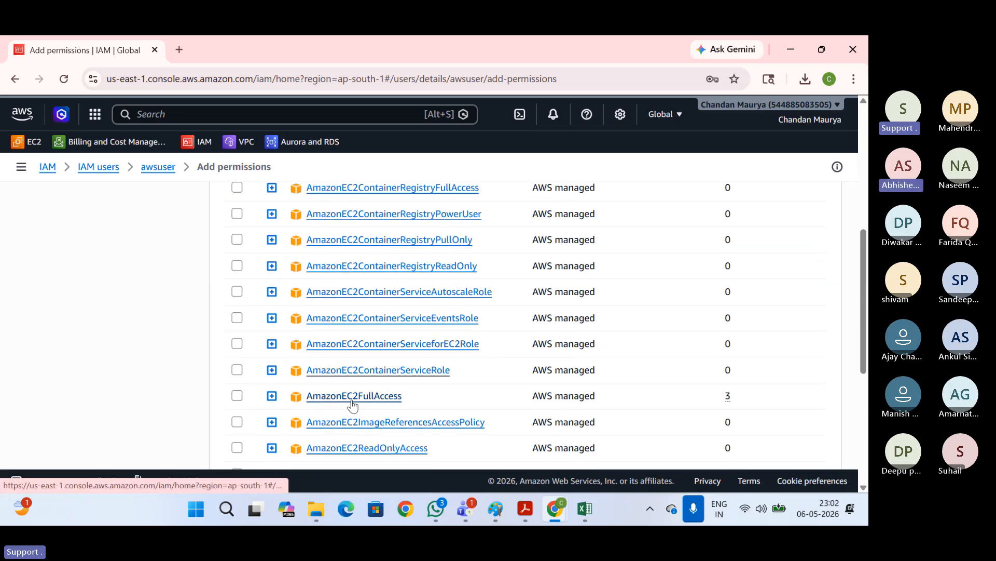
click(237, 396)
- Examine the EC2 policies in the filtered list and the options for granting permissions to awsuser
scroll(418, 405, down, 2)
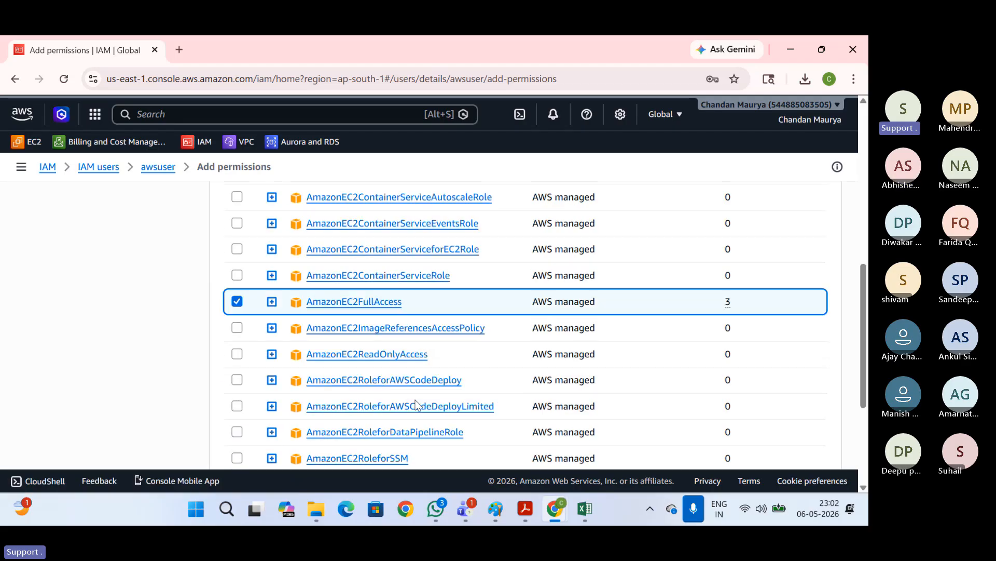
scroll(417, 405, down, 4)
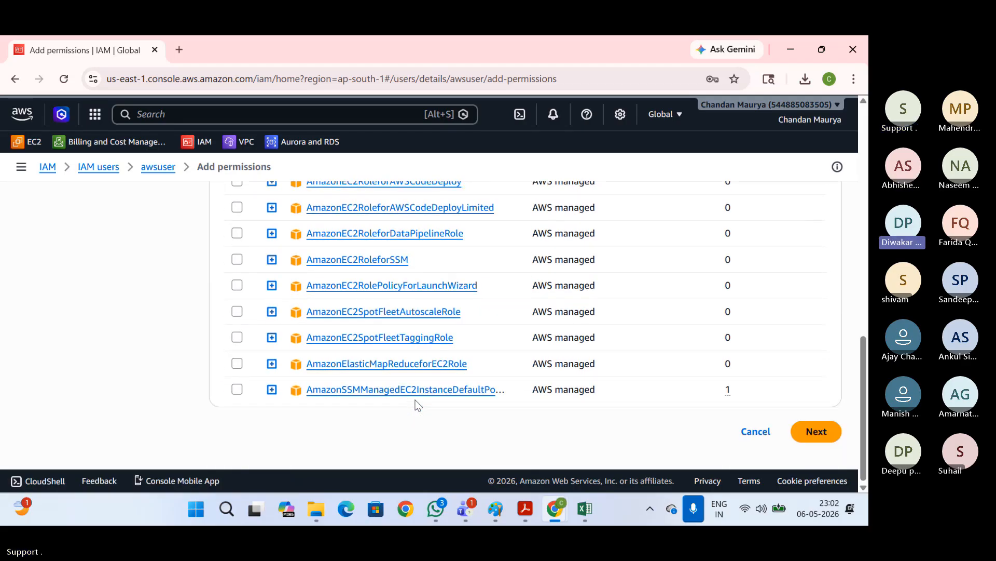
scroll(417, 404, up, 5)
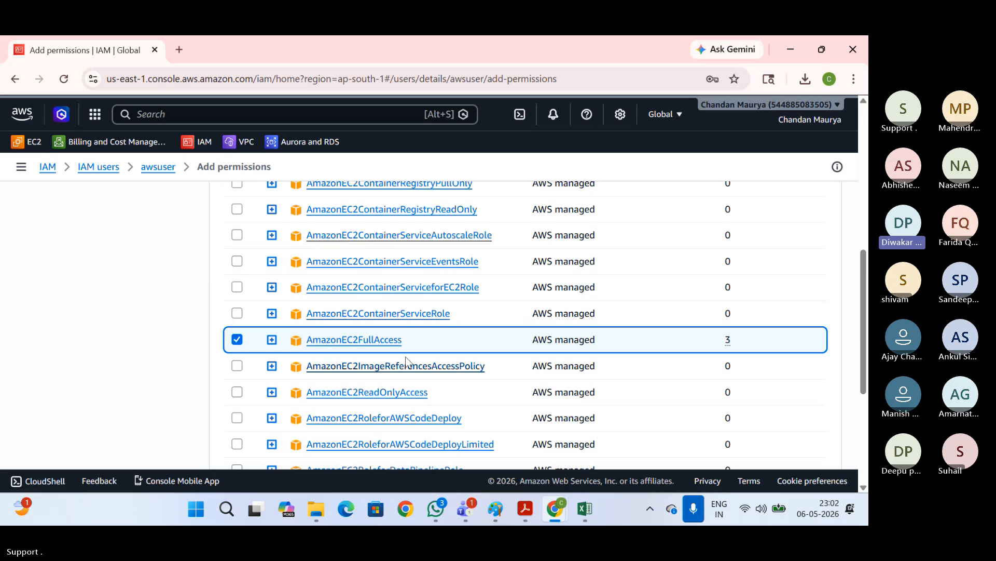
scroll(397, 347, up, 1)
scroll(398, 348, up, 5)
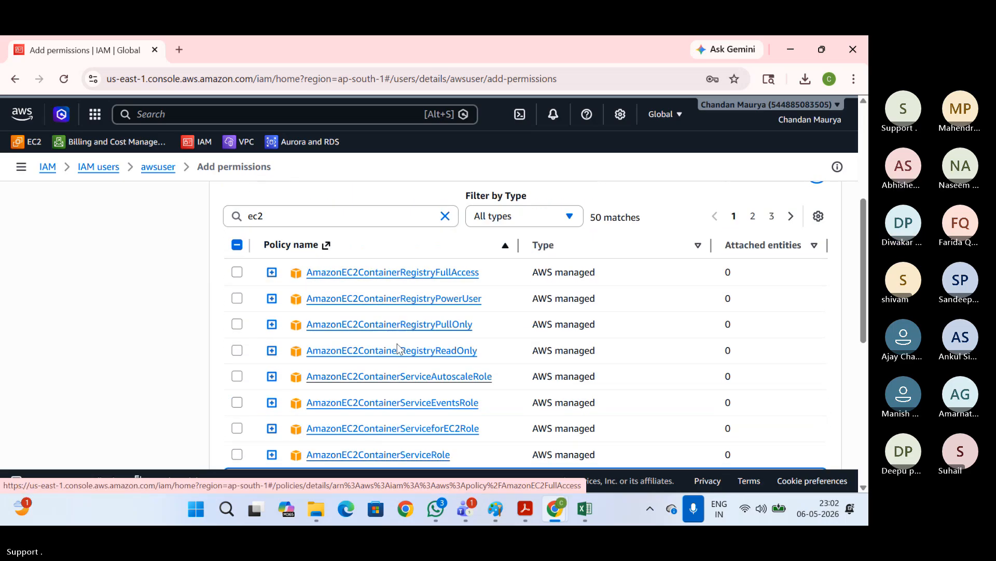
scroll(601, 311, up, 1)
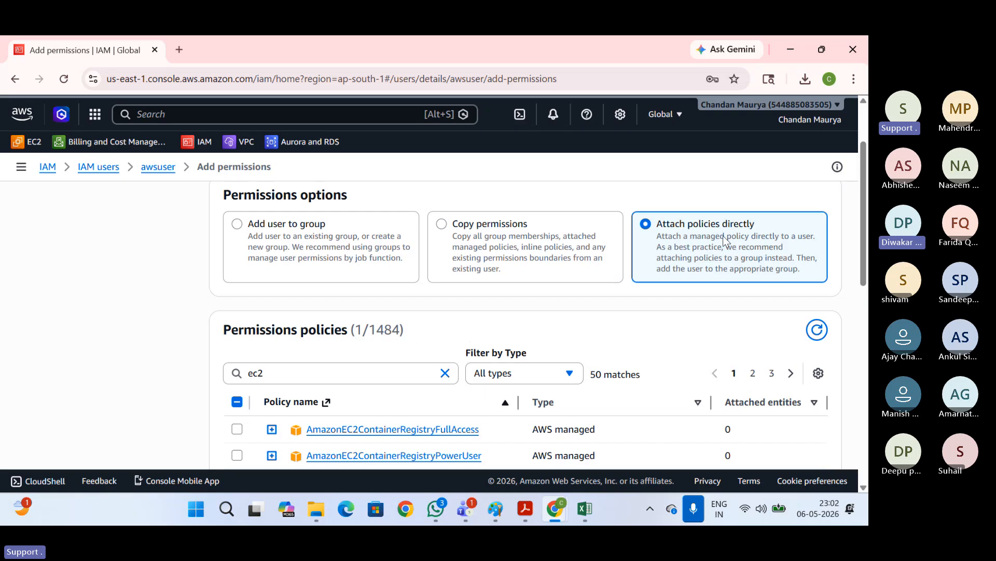
scroll(755, 264, down, 1)
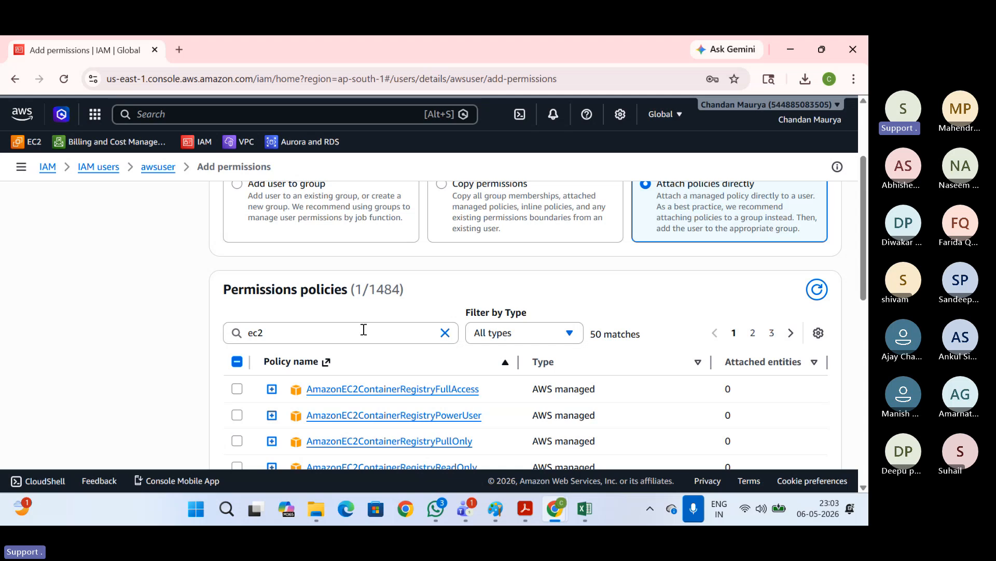
scroll(364, 330, down, 1)
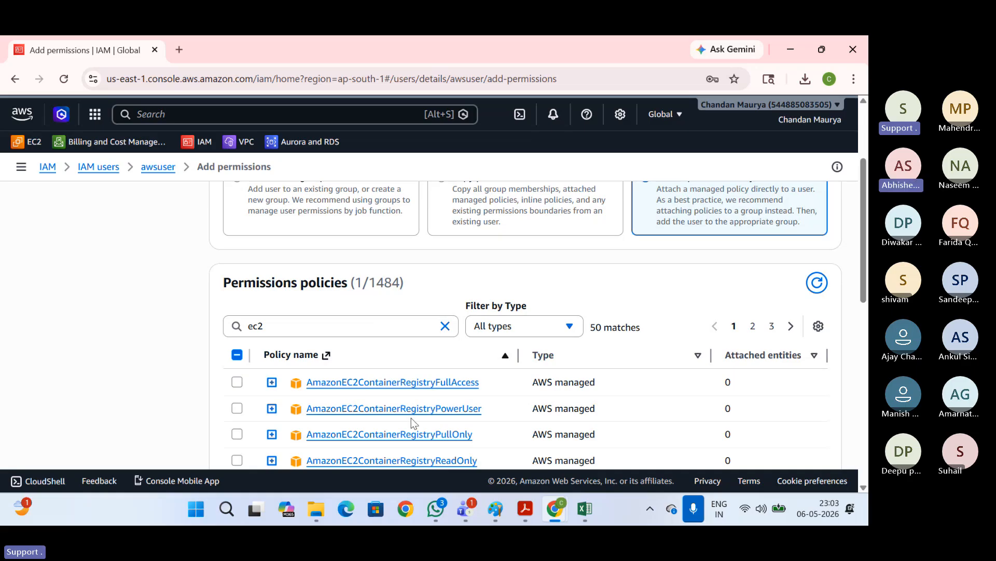
scroll(413, 423, down, 1)
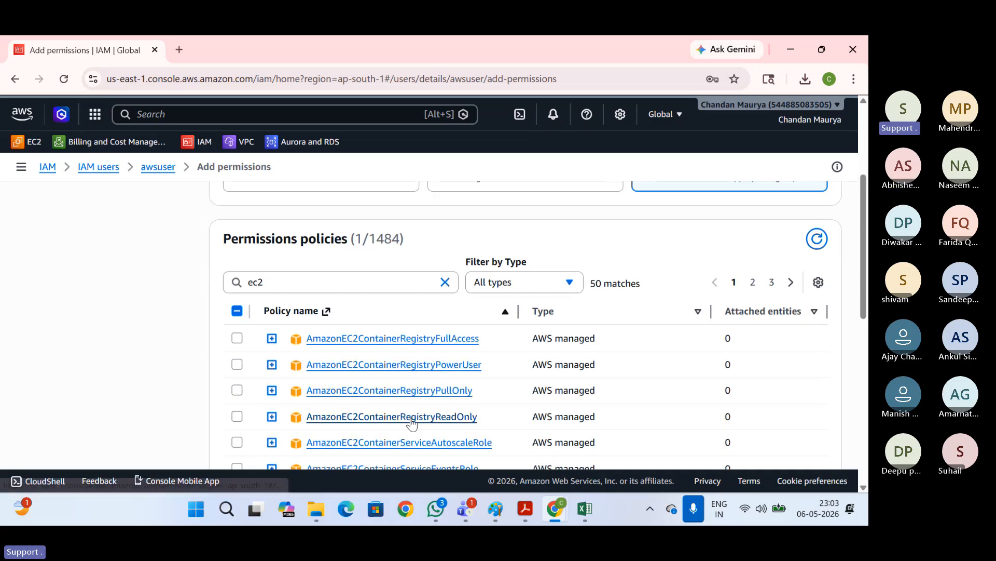
scroll(413, 423, down, 1)
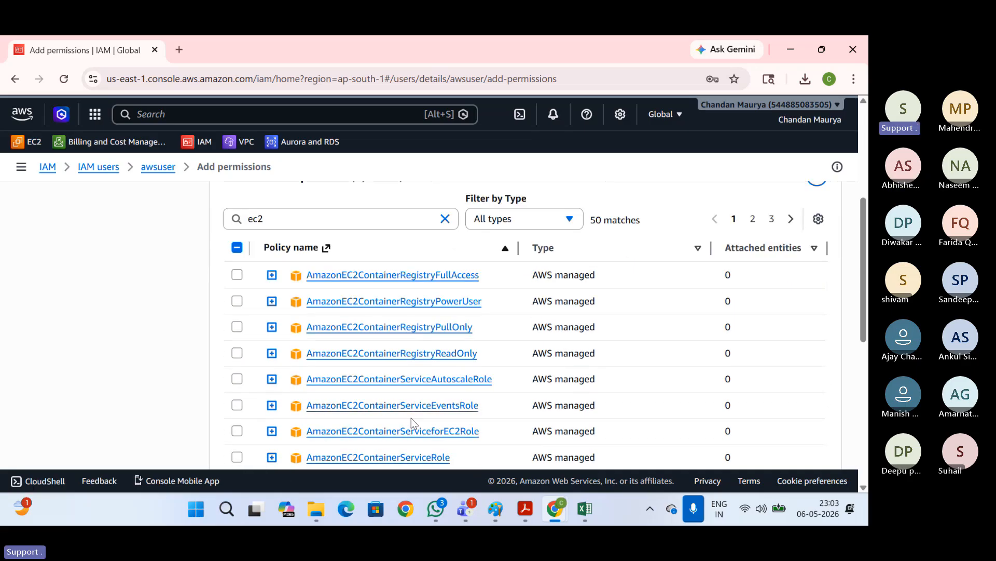
scroll(411, 423, down, 1)
scroll(412, 423, down, 1)
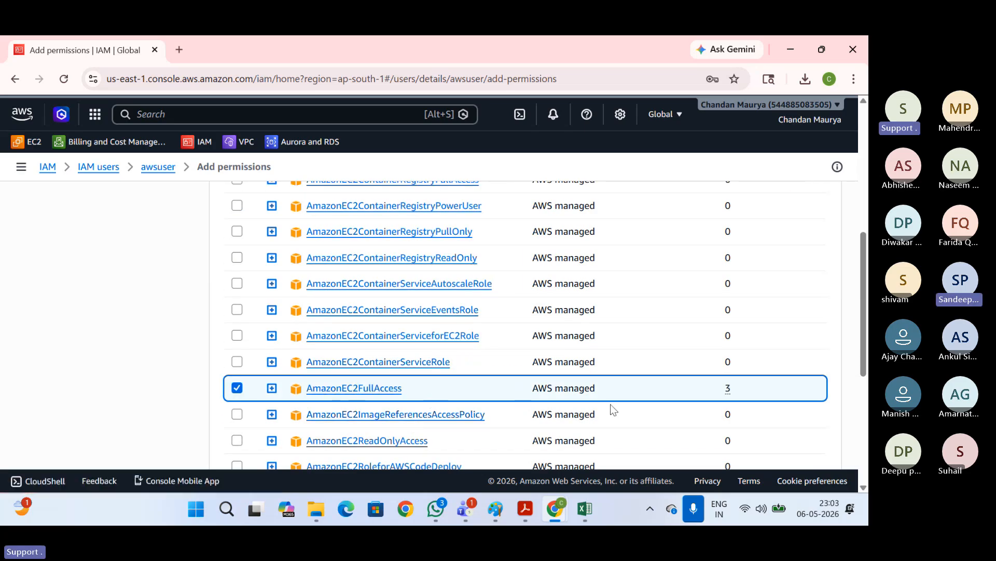
- Proceed to the review, add the AmazonEC2FullAccess policy to awsuser, and check the user's permissions policies
scroll(610, 403, down, 5)
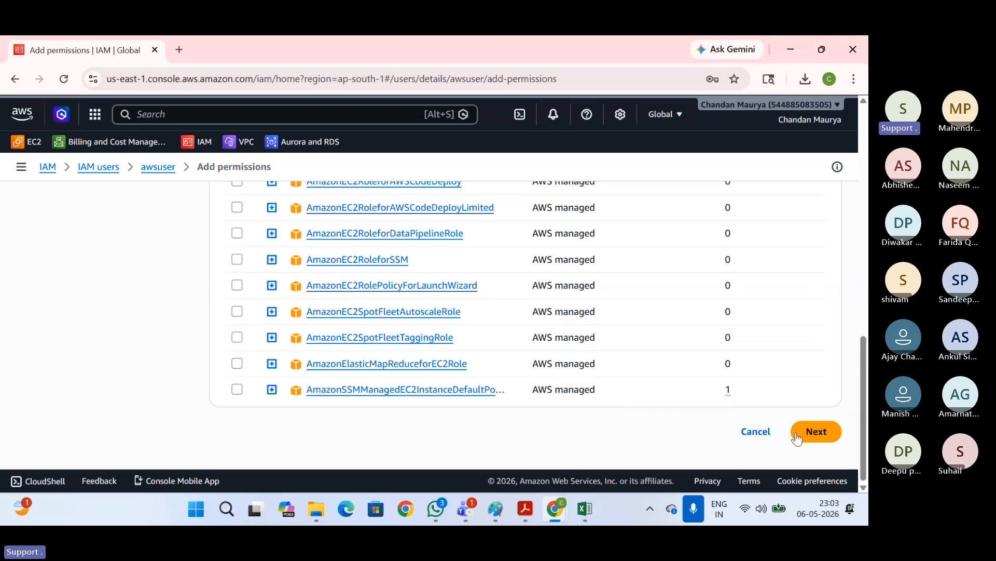
click(813, 433)
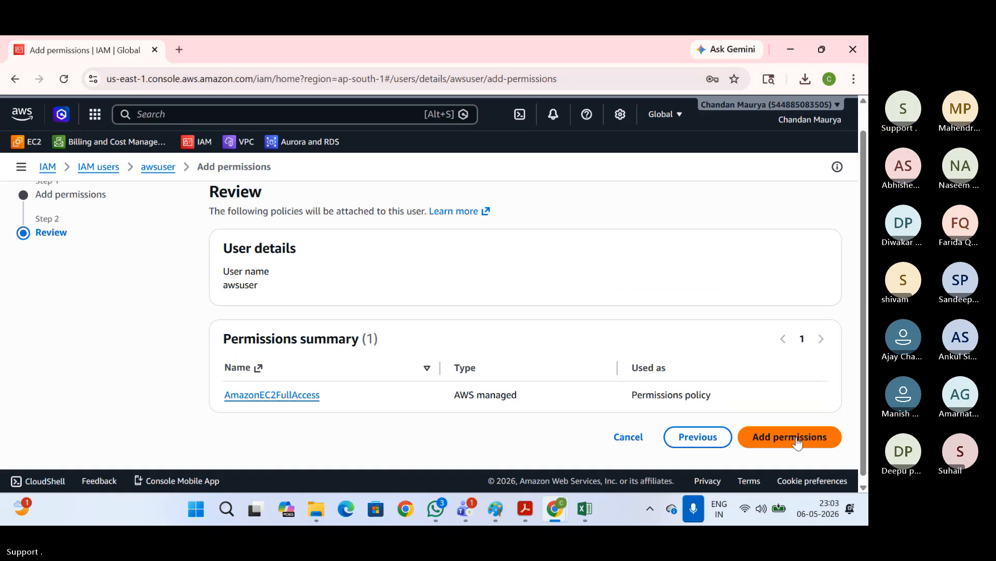
click(798, 439)
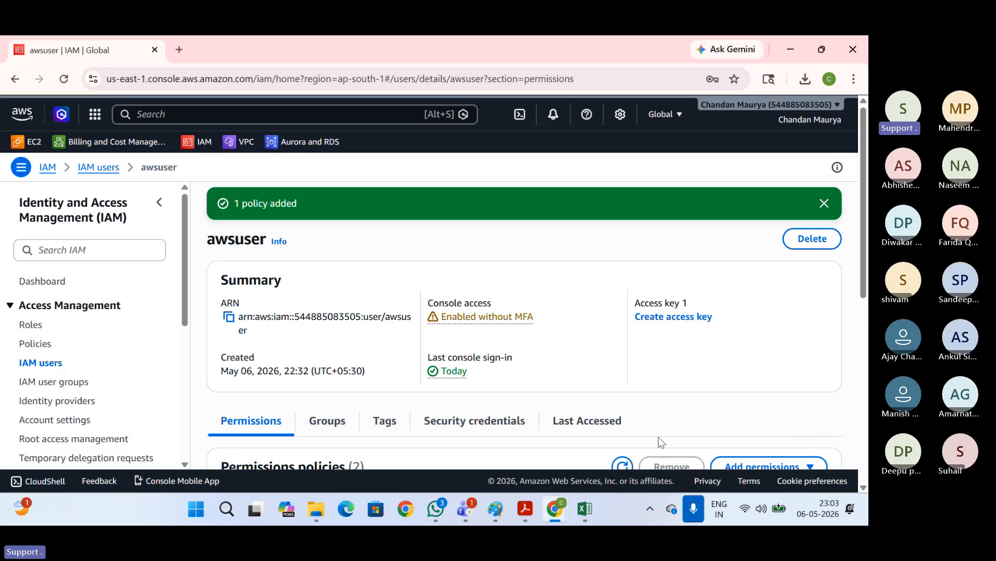
scroll(581, 397, down, 4)
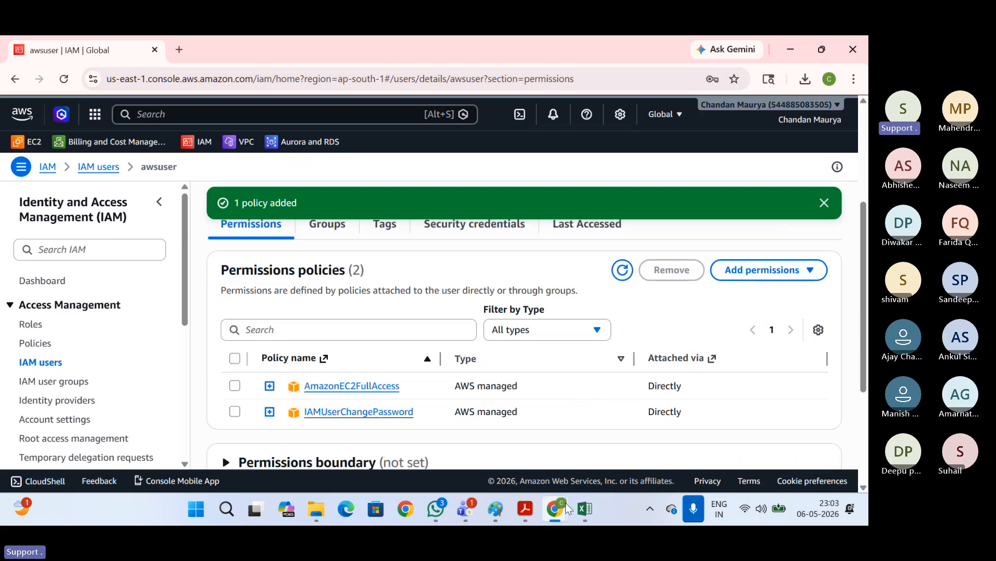
- Switch to awsuser's incognito browser window and duplicate the IAM users tab
mouse_move(566, 502)
mouse_move(605, 444)
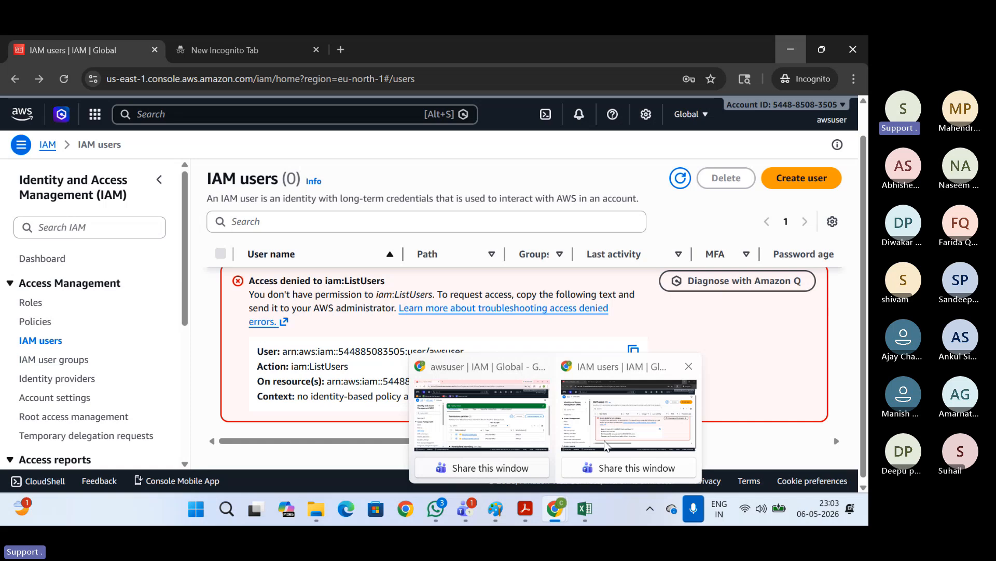
click(617, 427)
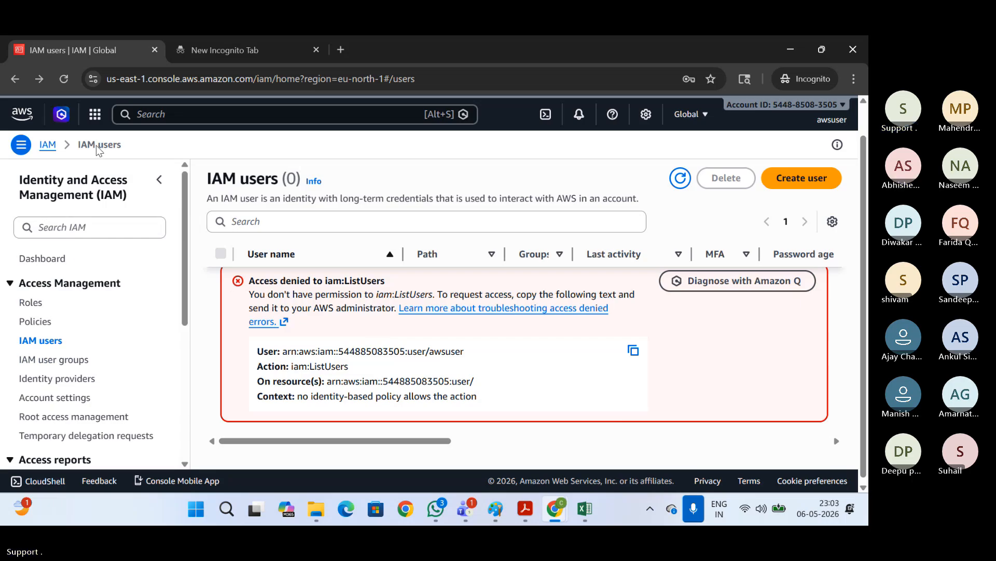
click(169, 116)
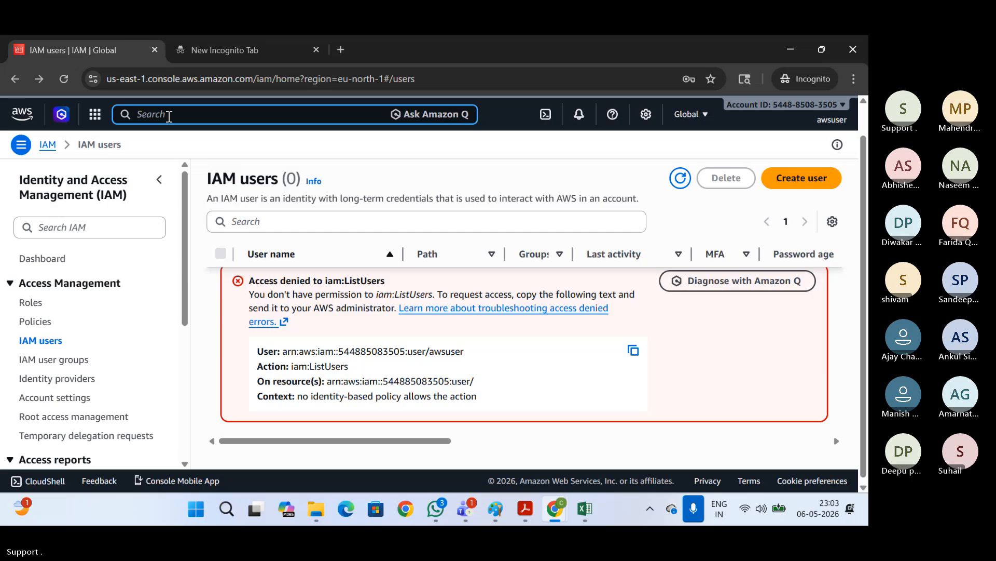
right_click(124, 52)
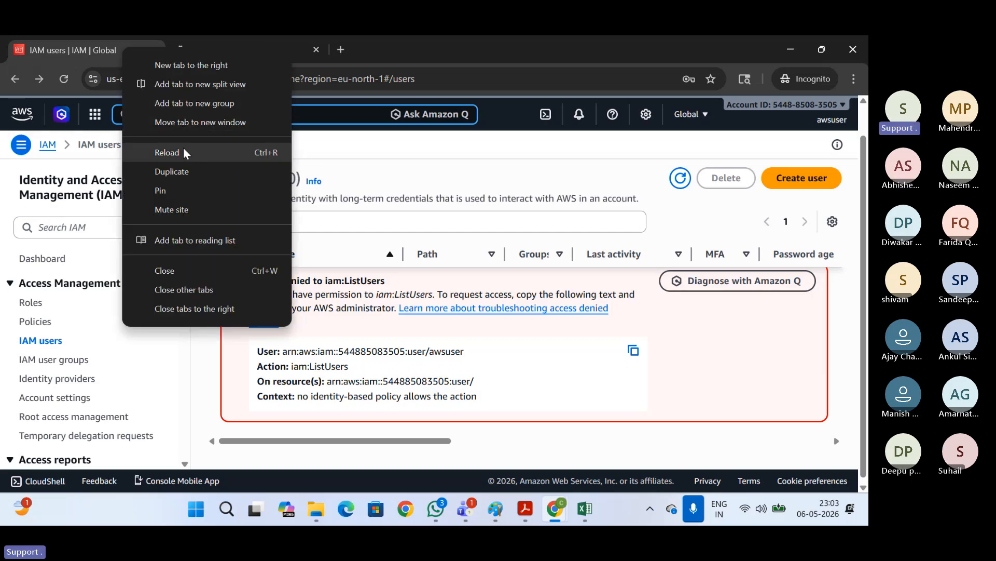
click(182, 171)
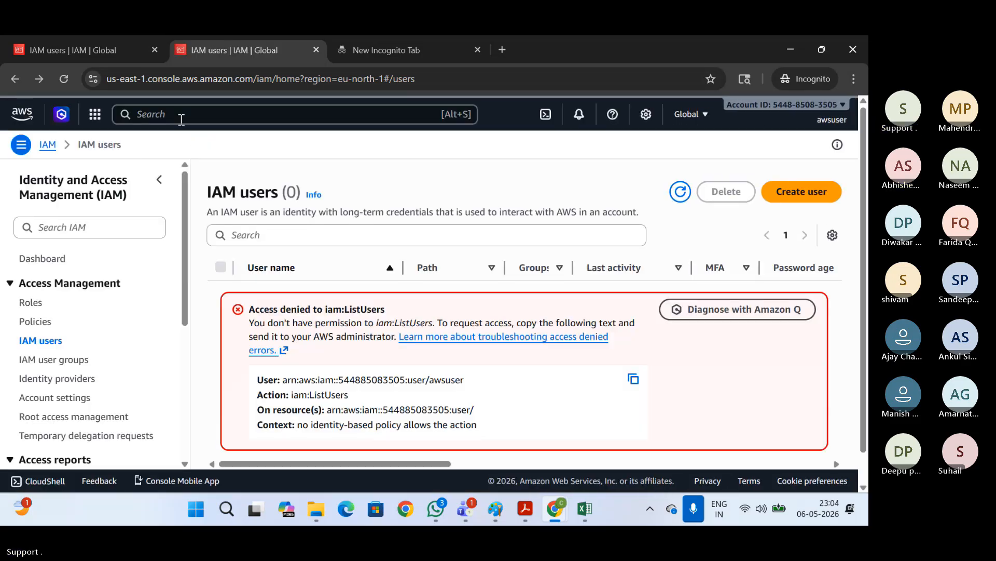
- Search the AWS services for ec2 and open the EC2 console in the duplicated tab
click(181, 120)
text(ecR)
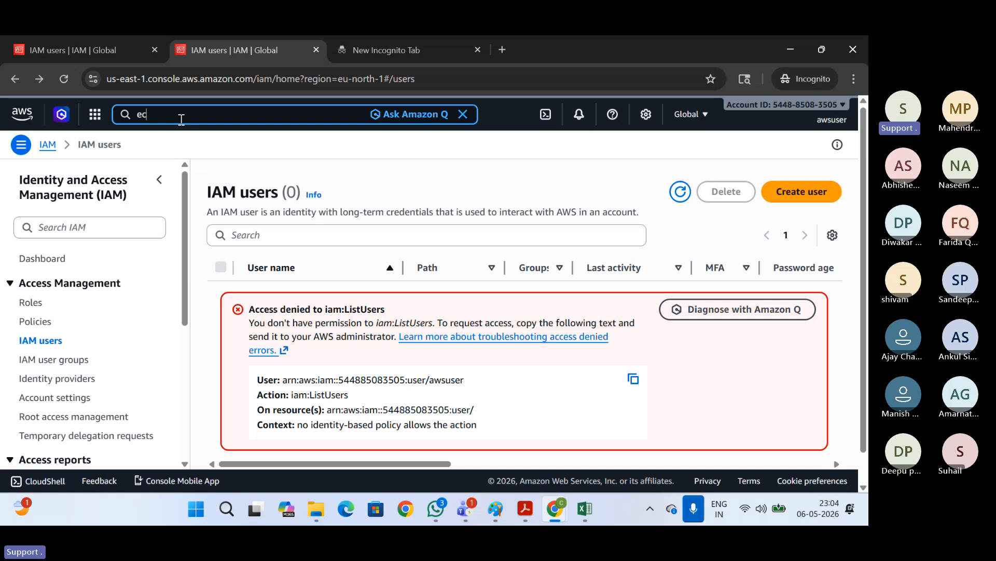
key(BackSpace)
text(2)
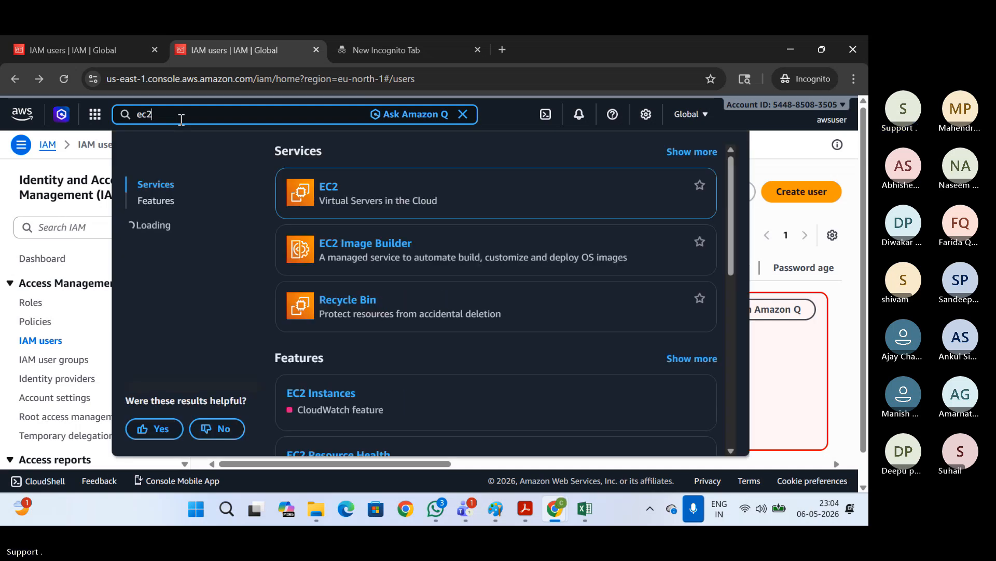
click(330, 188)
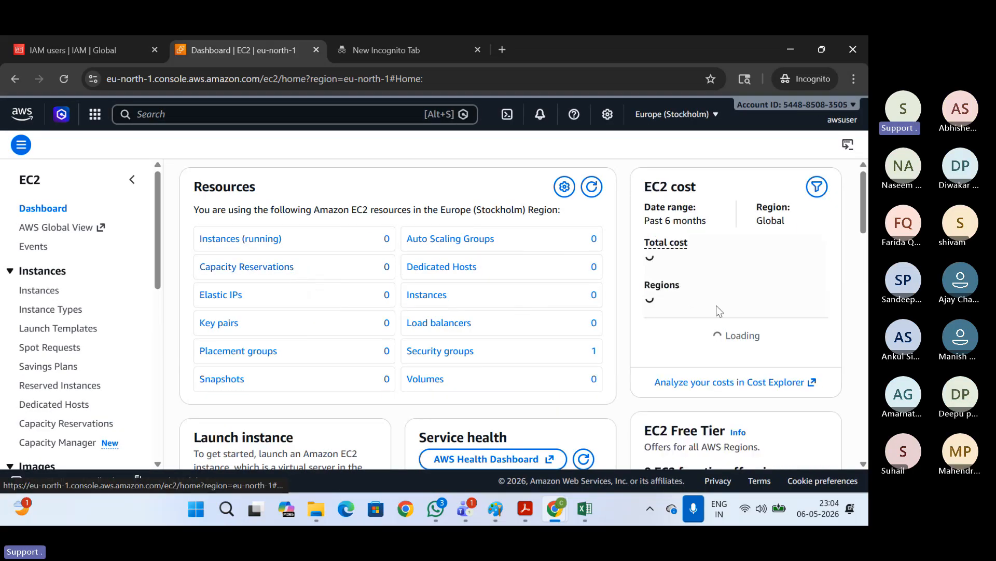
- Reload the EC2 dashboard and examine its resources, cost, service health and free tier sections for awsuser's access
scroll(715, 287, down, 3)
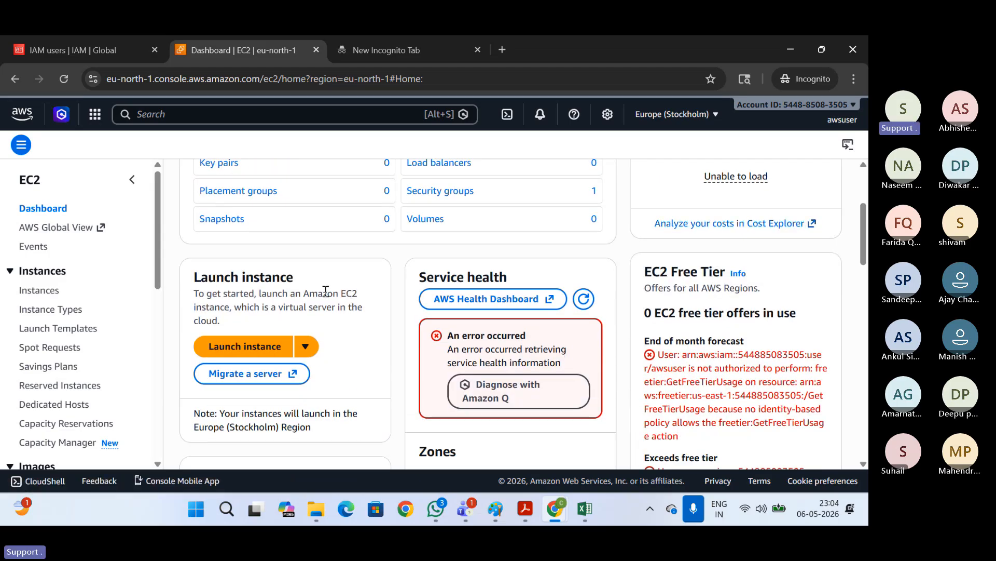
click(63, 79)
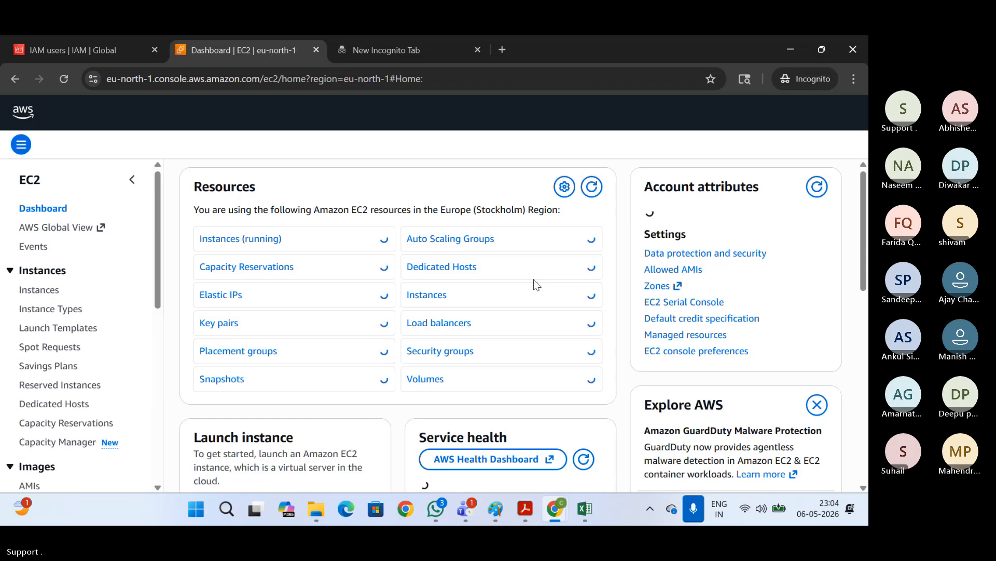
scroll(532, 283, down, 3)
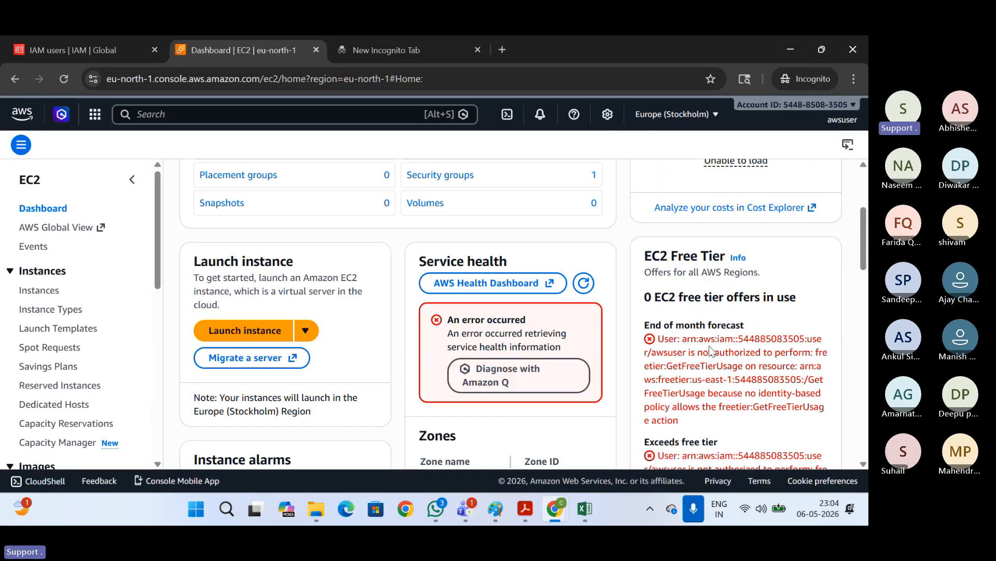
scroll(710, 352, down, 3)
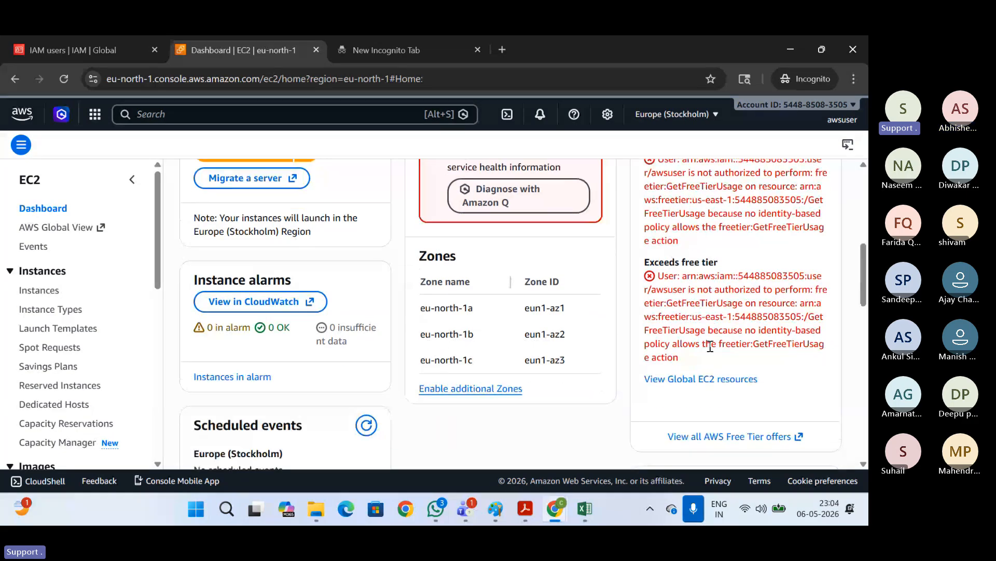
scroll(710, 347, up, 8)
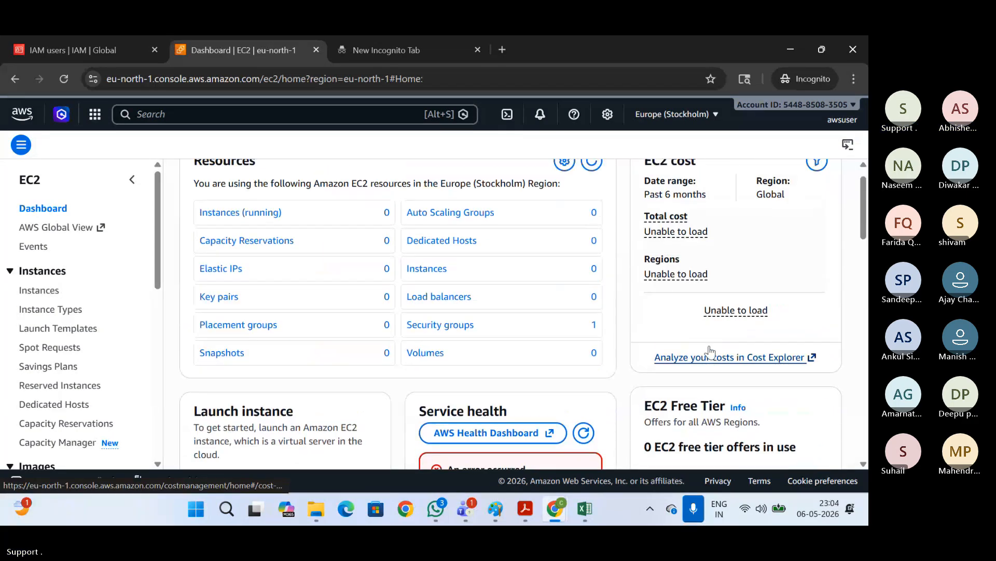
scroll(710, 351, down, 4)
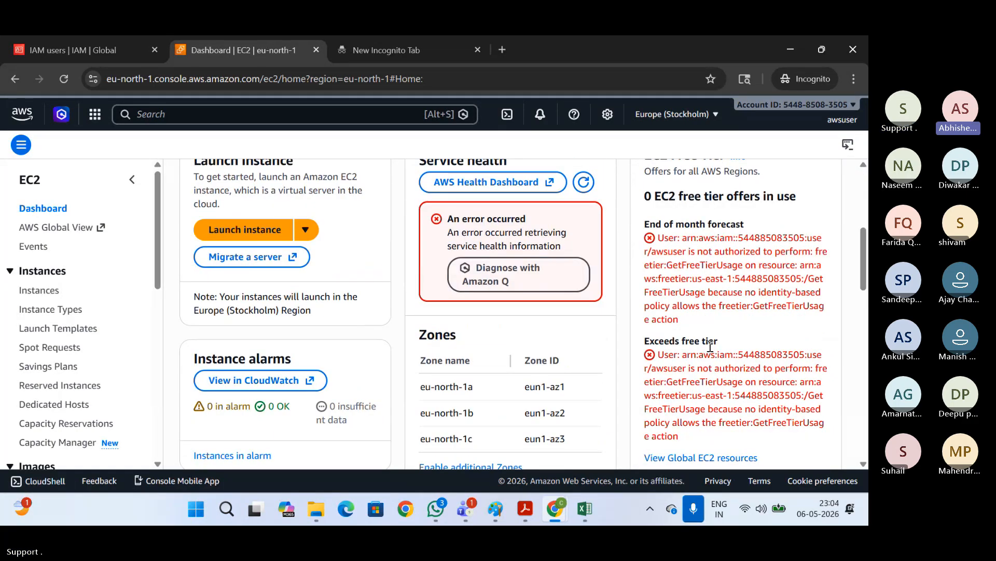
scroll(711, 347, down, 4)
scroll(711, 348, up, 7)
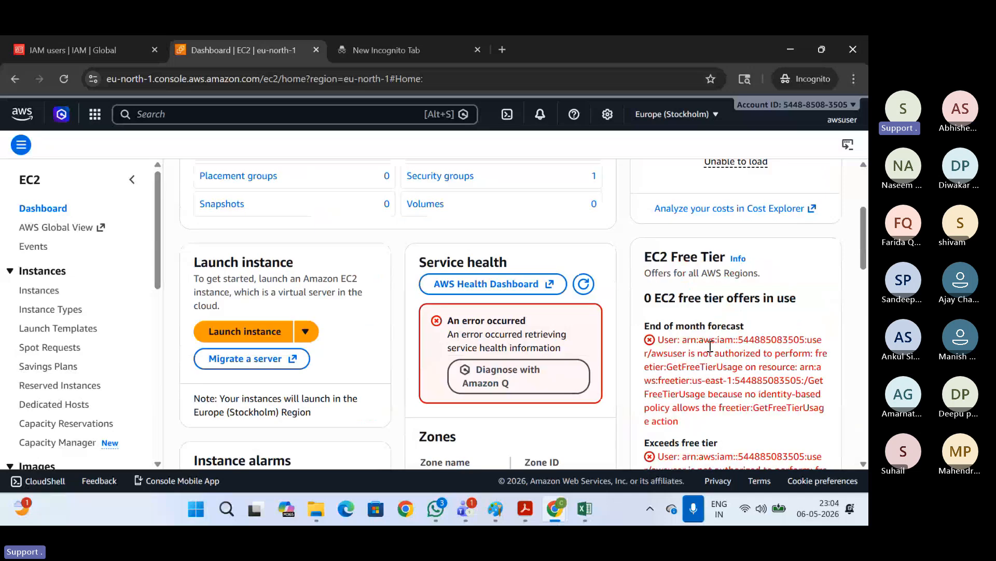
scroll(710, 352, up, 1)
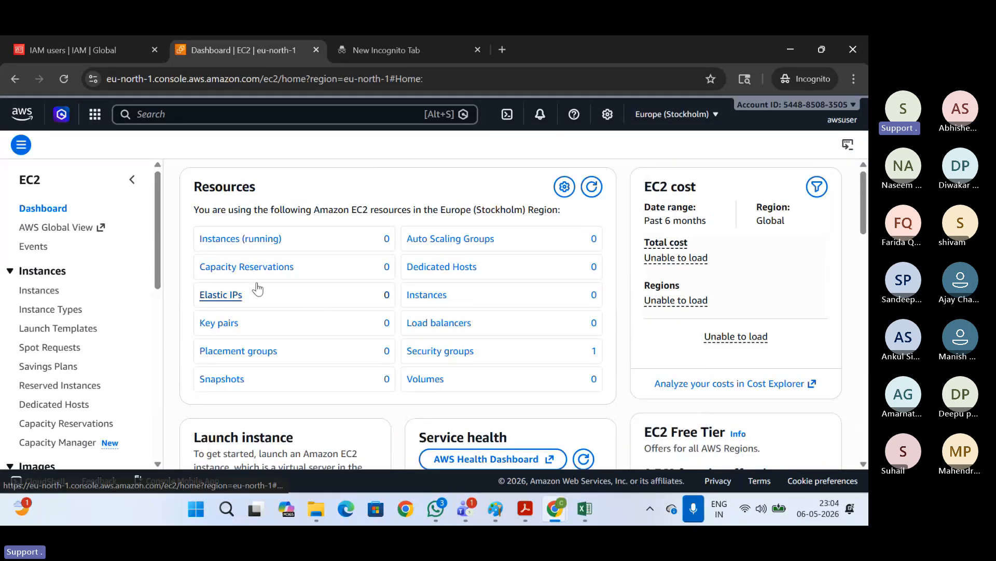
- Open the running instances list, start launching a new instance, and name it server1
click(232, 240)
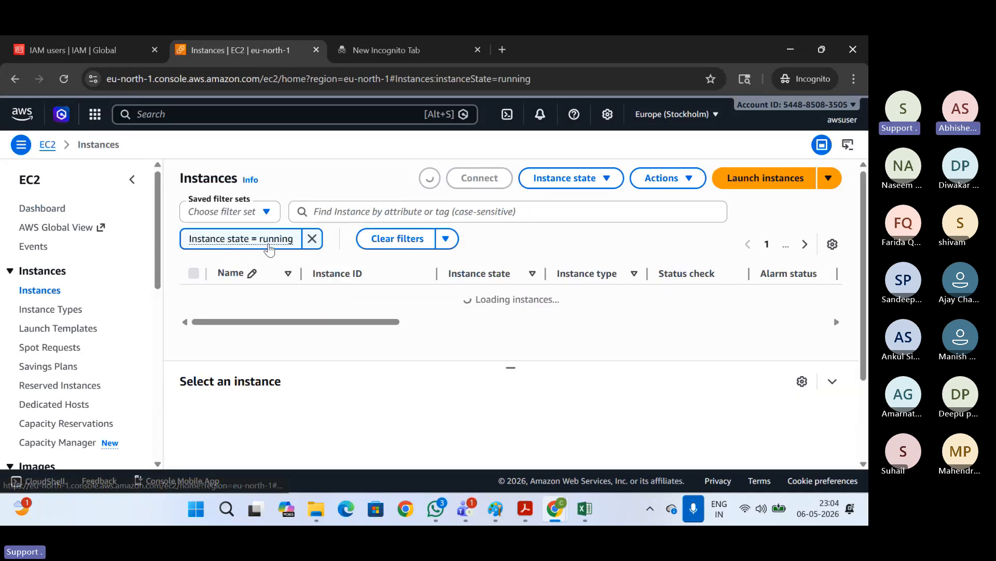
click(764, 178)
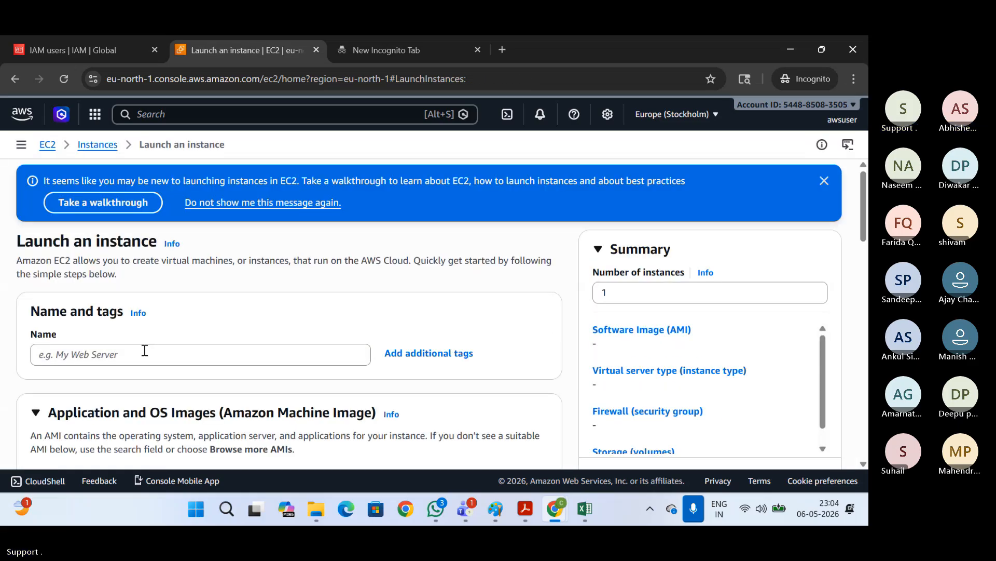
click(145, 350)
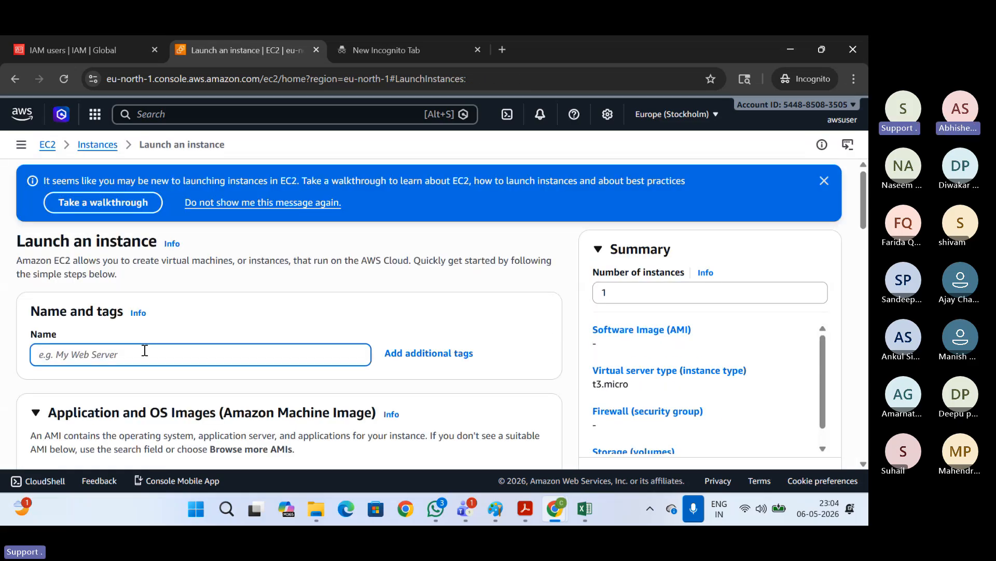
text(sever1)
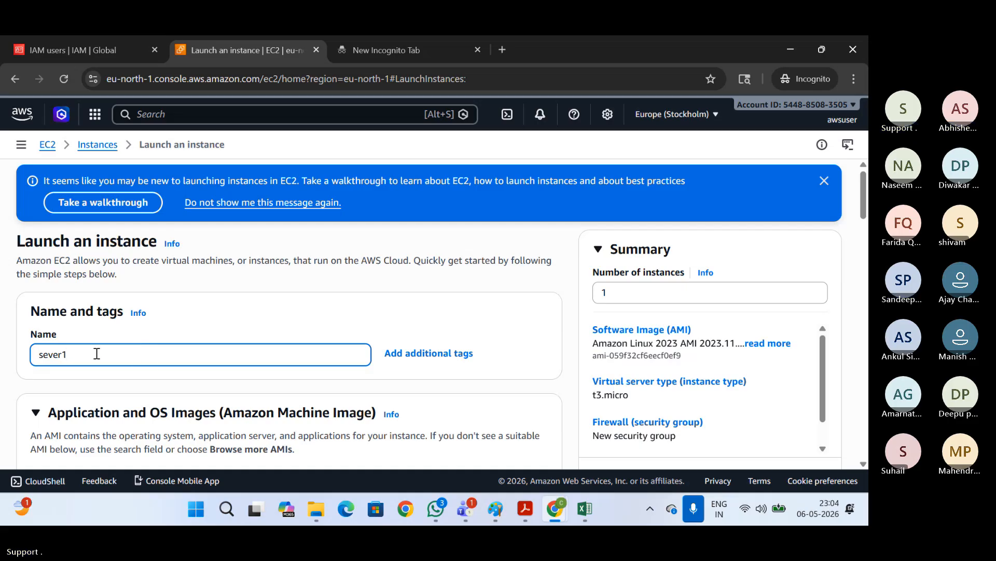
drag(94, 353, 30, 358)
text(server)
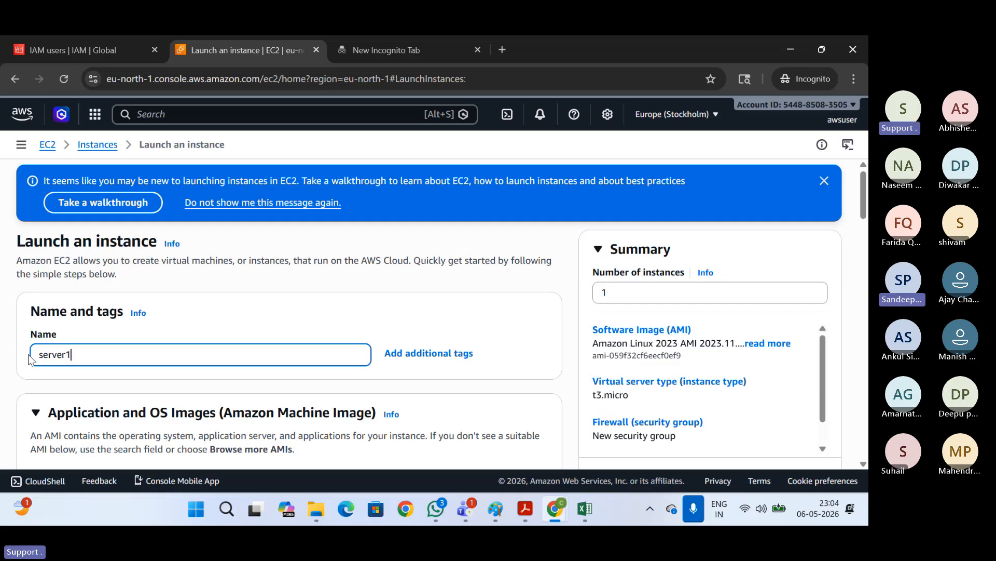
- Choose Windows as the operating system image for the new instance
scroll(124, 364, down, 4)
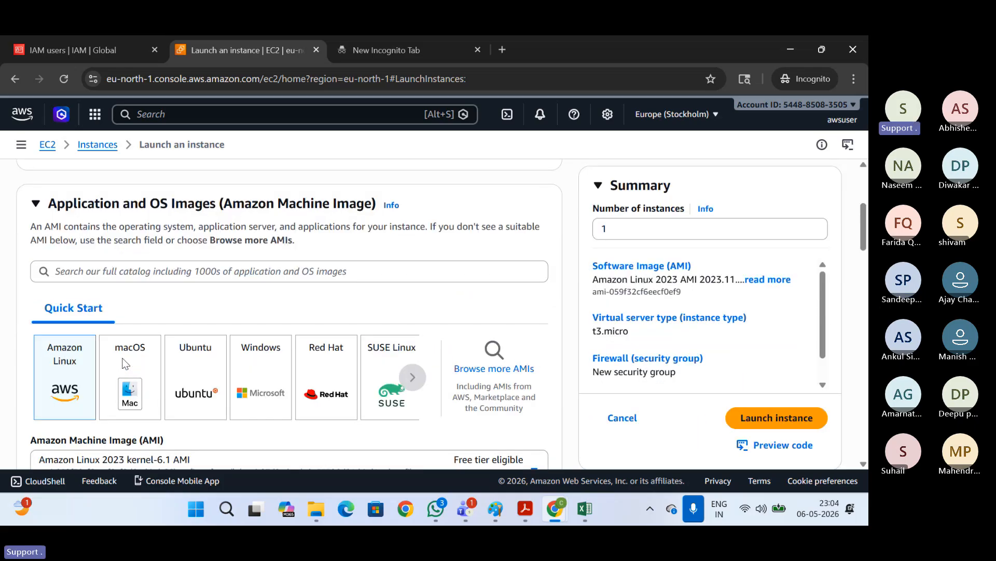
scroll(128, 363, down, 1)
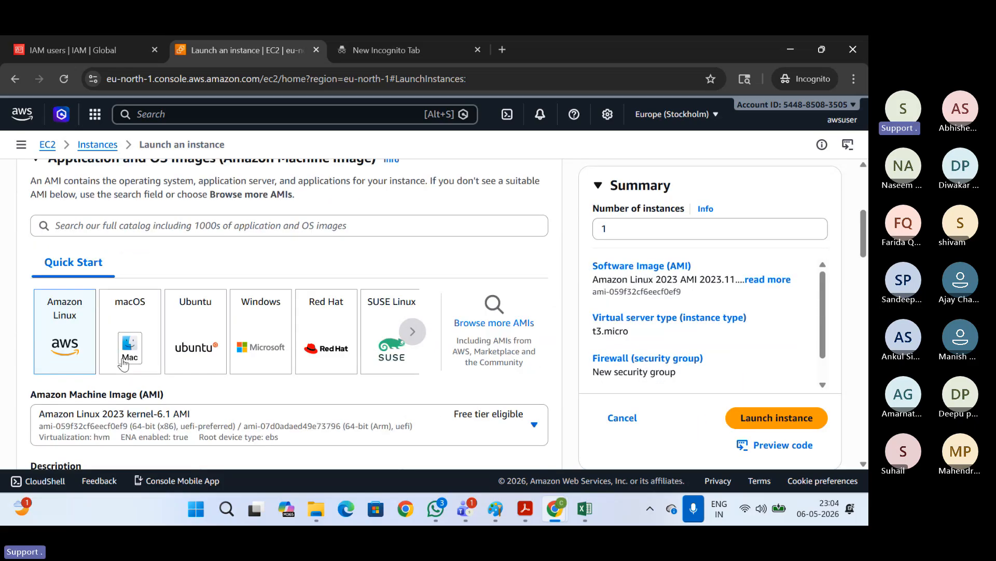
click(254, 330)
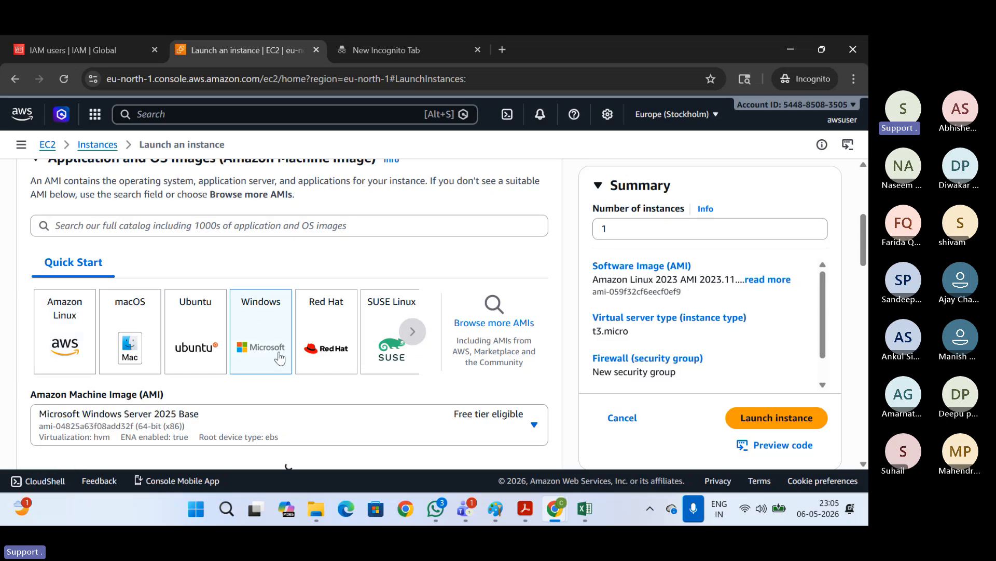
- Review the Windows image and instance type, then start a new key pair for login named newpass
scroll(207, 318, down, 2)
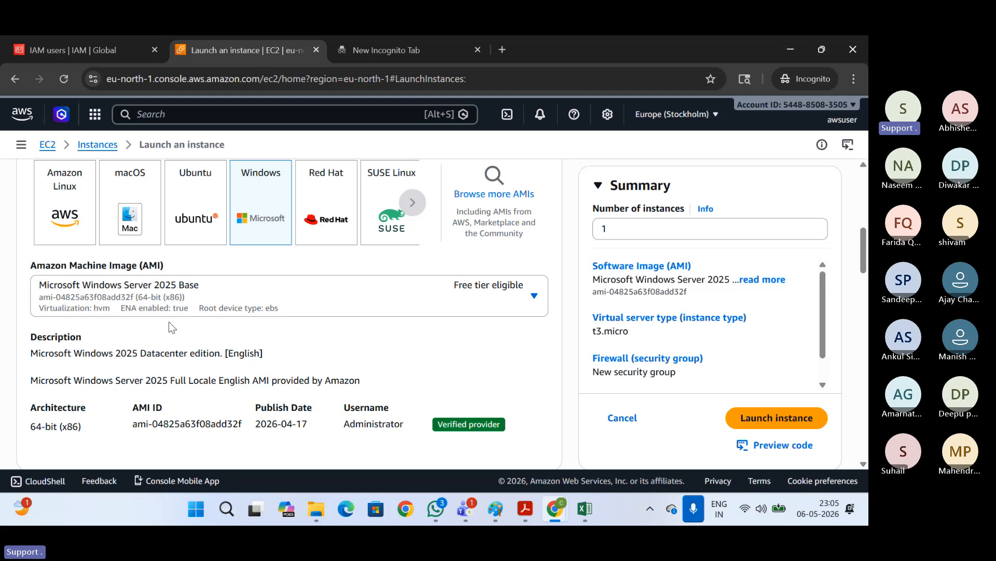
scroll(241, 291, down, 4)
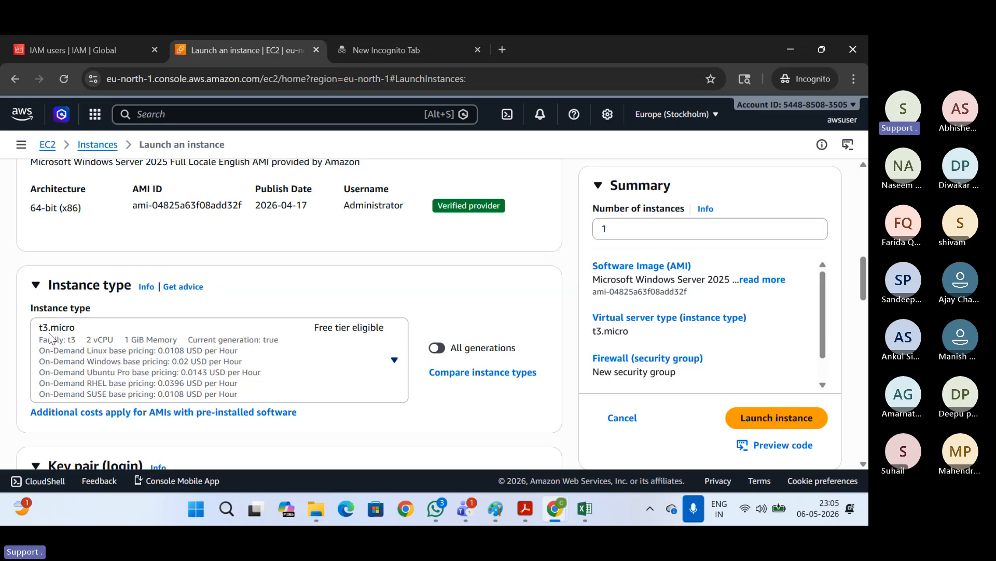
scroll(260, 361, down, 3)
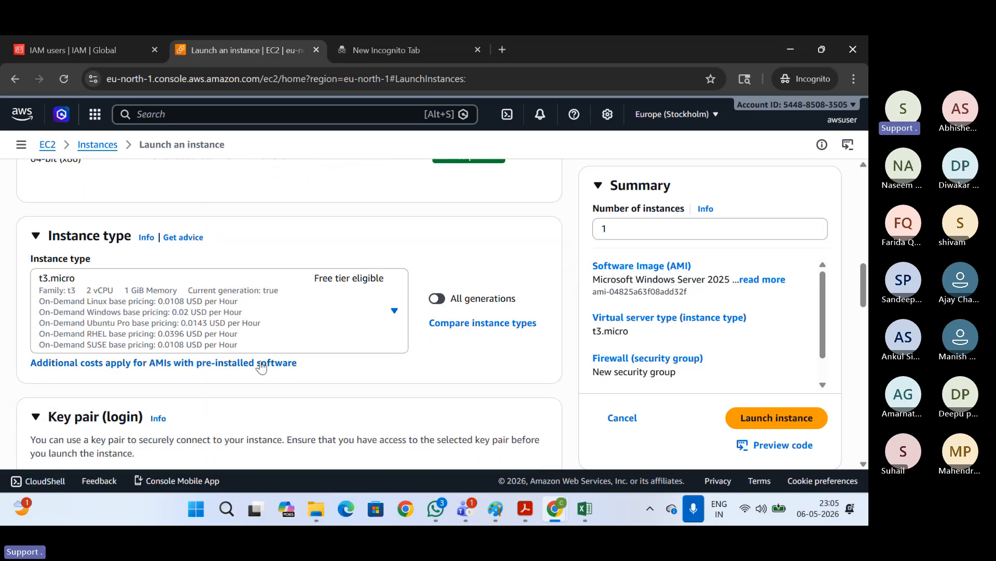
scroll(263, 367, down, 1)
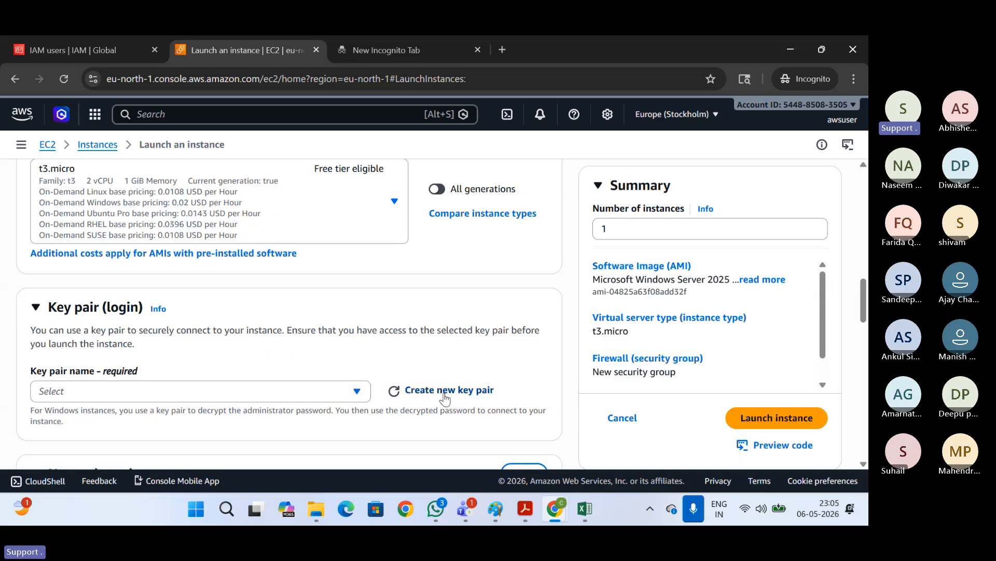
click(445, 396)
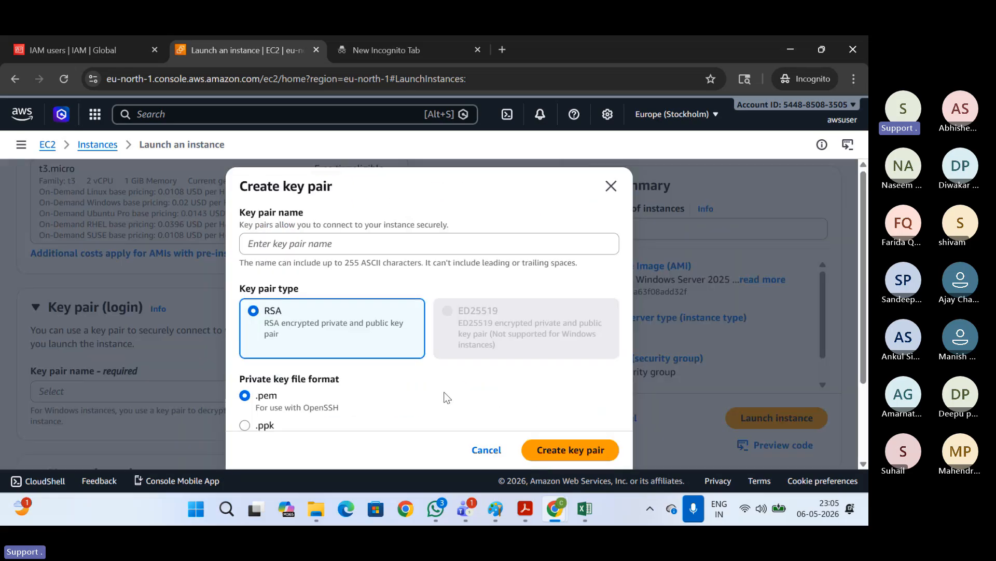
click(336, 243)
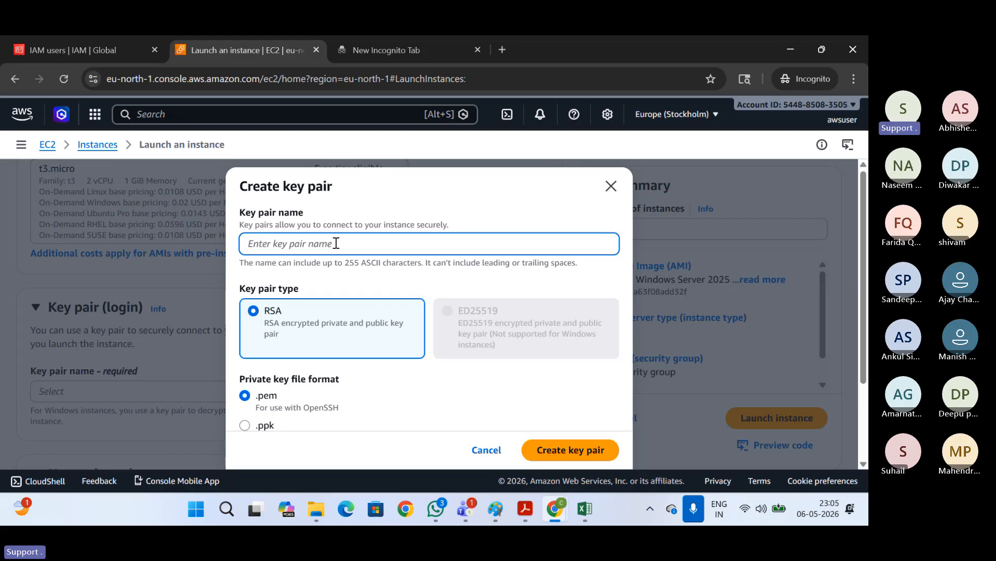
text(newpass)
- Create the RSA key pair in .pem format and save the newpass file to the Downloads folder
scroll(411, 340, down, 1)
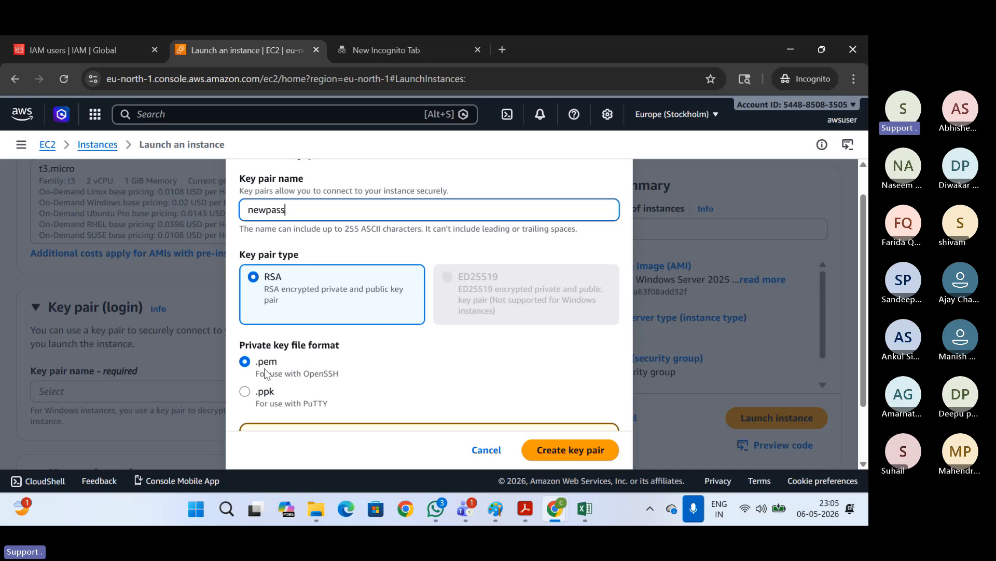
scroll(434, 363, down, 1)
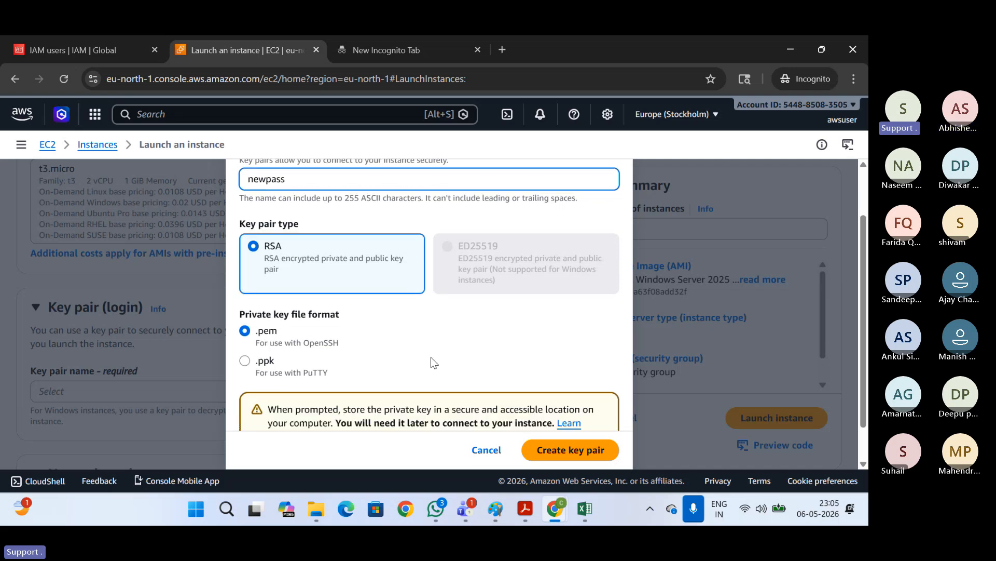
click(550, 456)
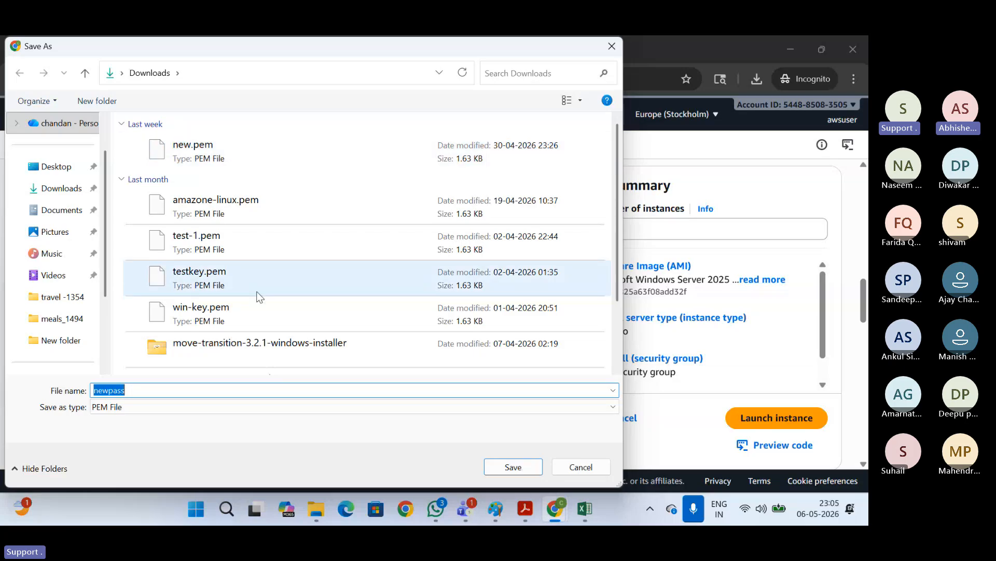
click(515, 473)
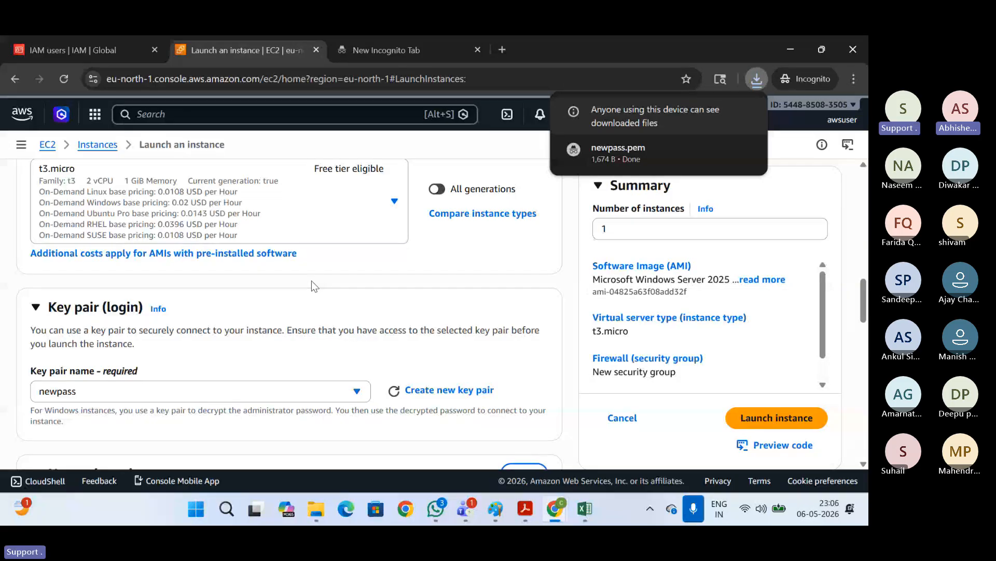
- Review the new instance's network settings and the security group rules for RDP, HTTPS and HTTP traffic
scroll(311, 280, down, 1)
scroll(312, 285, down, 4)
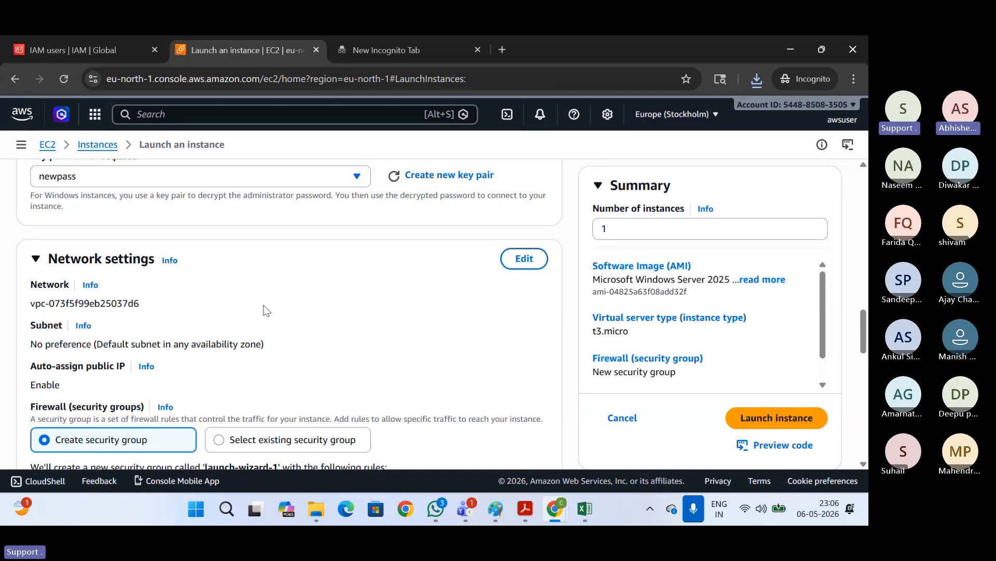
scroll(268, 312, down, 1)
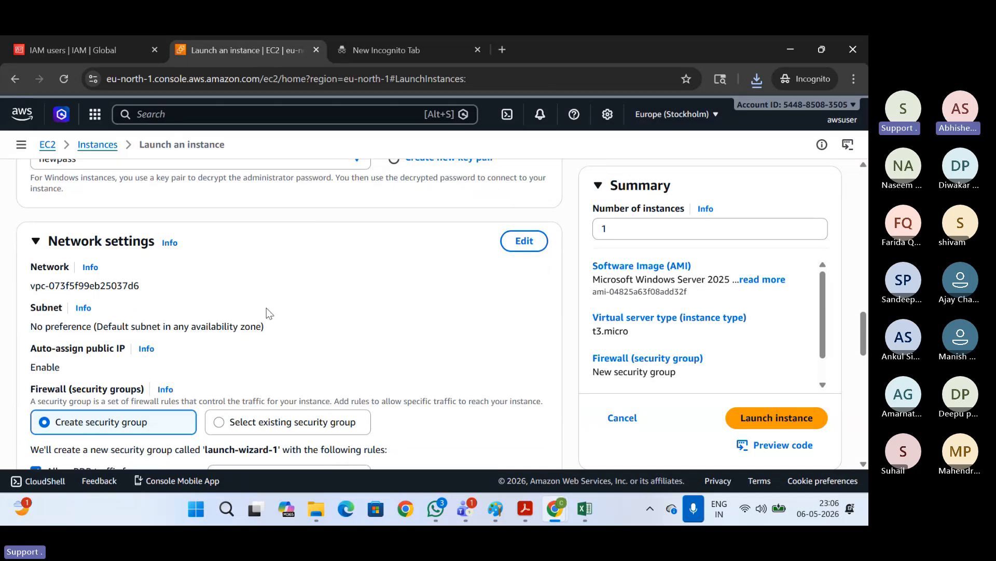
scroll(268, 312, down, 3)
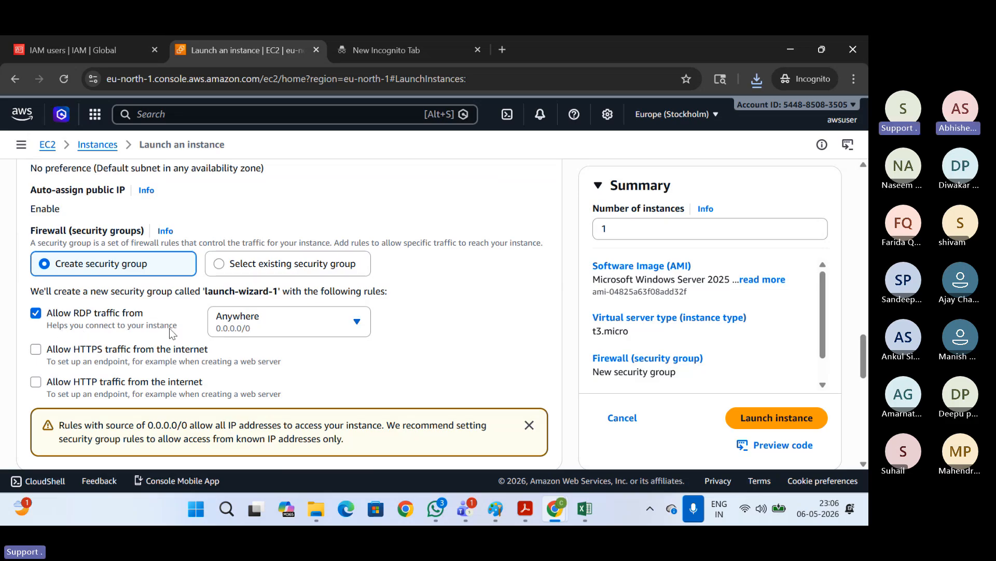
scroll(287, 345, down, 3)
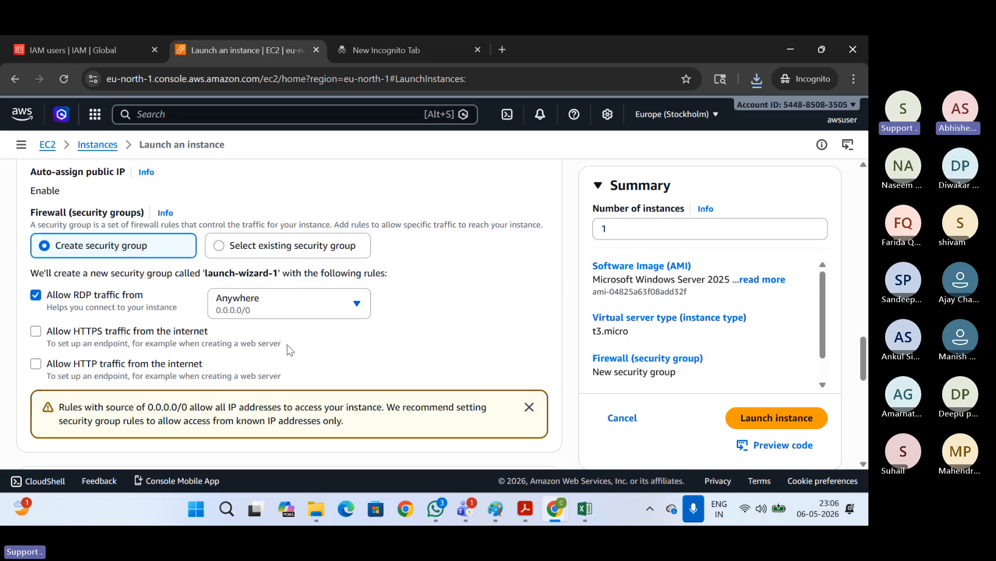
scroll(288, 346, up, 1)
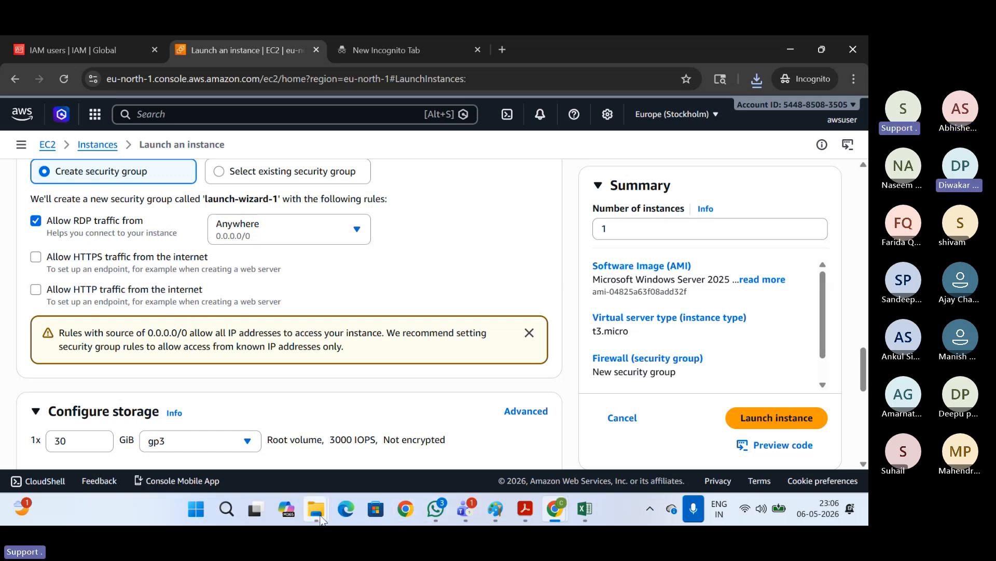
- Check the newpass.pem key file in the Downloads folder and return to the instance launch form
mouse_move(321, 518)
click(332, 423)
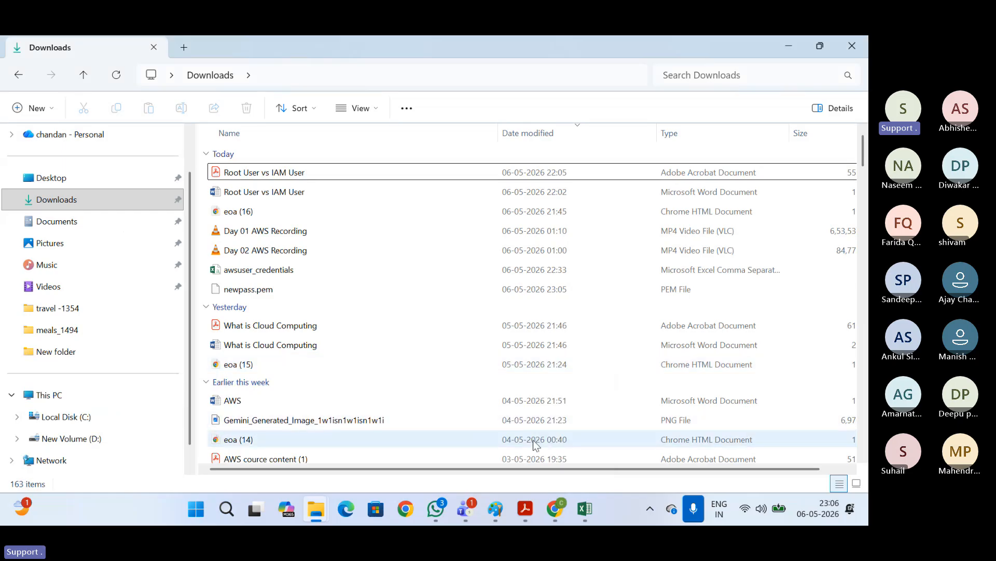
click(787, 41)
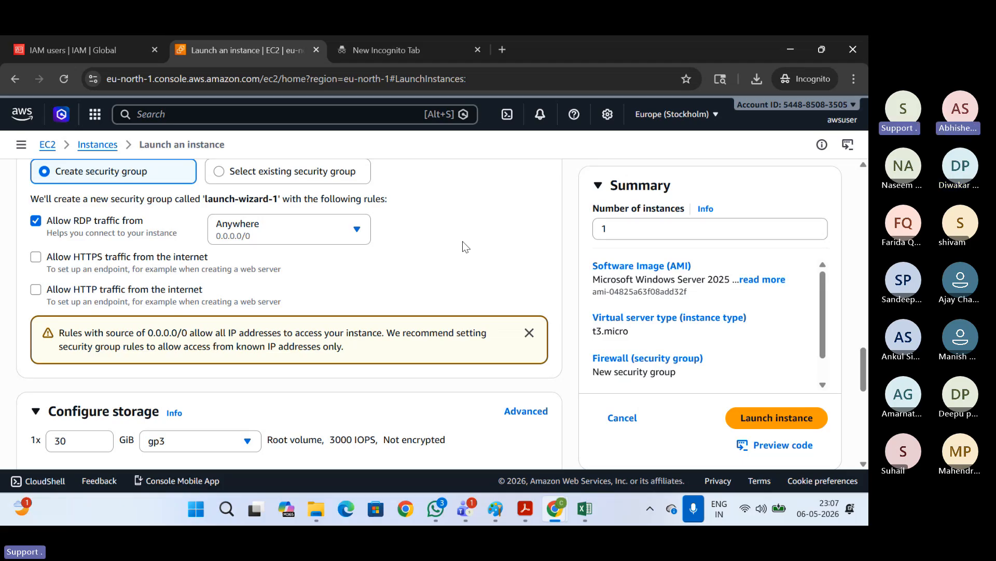
- Dismiss the warning about the 0.0.0.0/0 source rule and review the storage and file system settings
scroll(462, 240, down, 1)
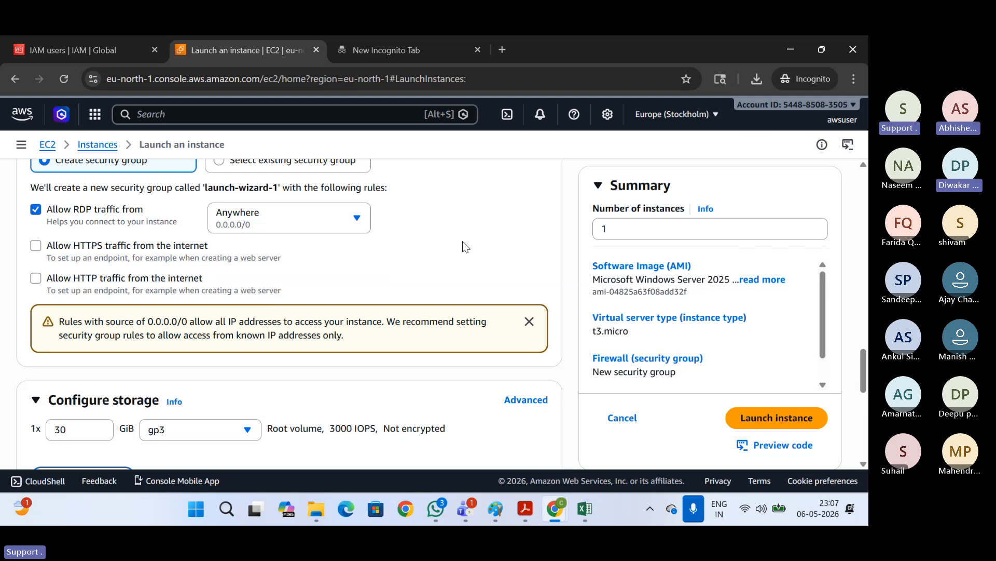
scroll(462, 240, down, 1)
scroll(463, 241, down, 1)
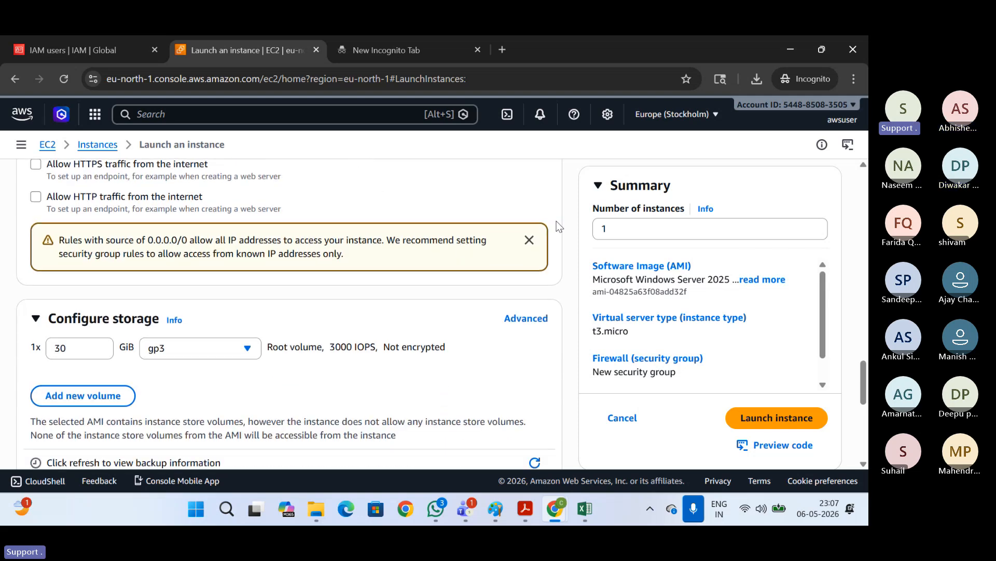
click(528, 238)
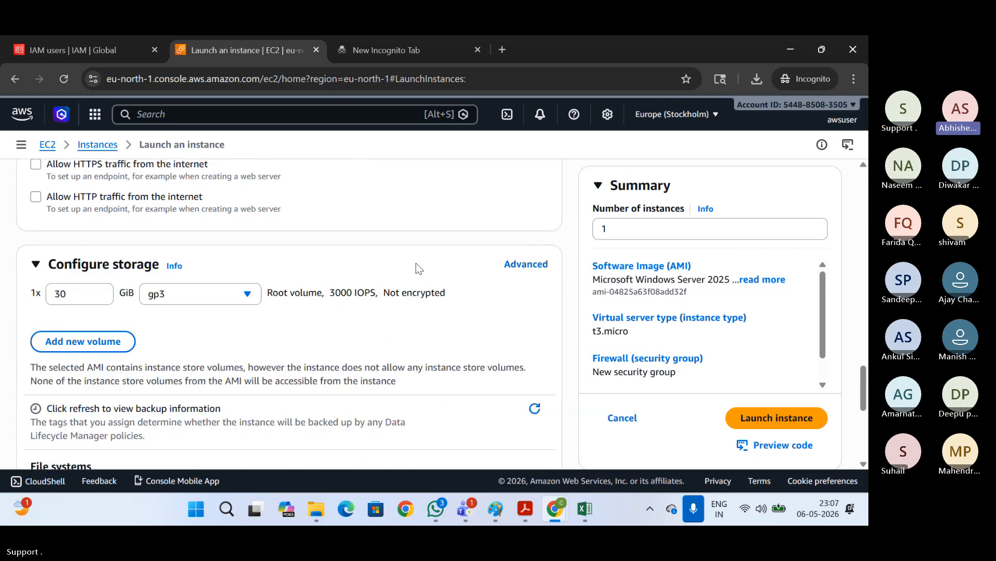
scroll(416, 263, up, 2)
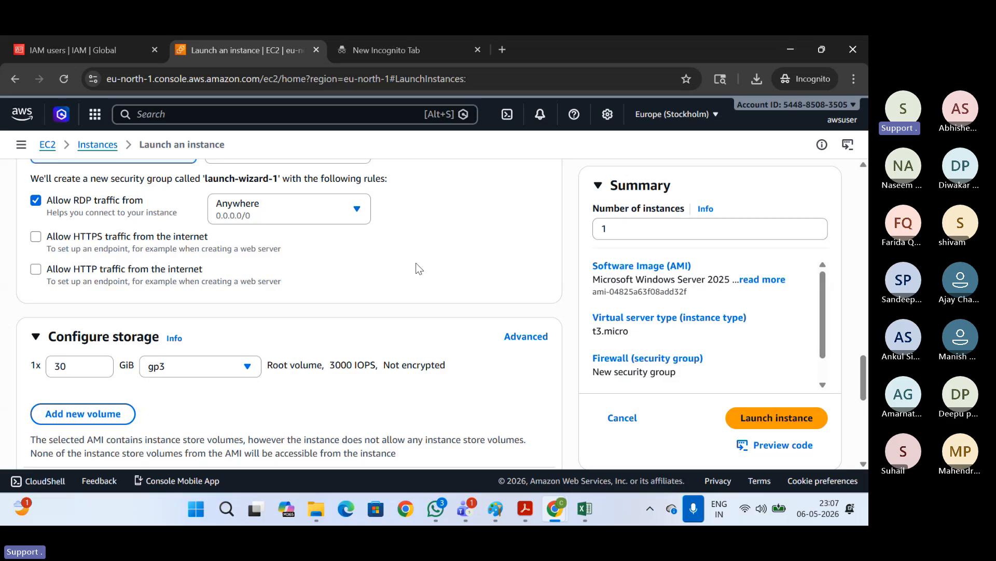
scroll(416, 263, down, 9)
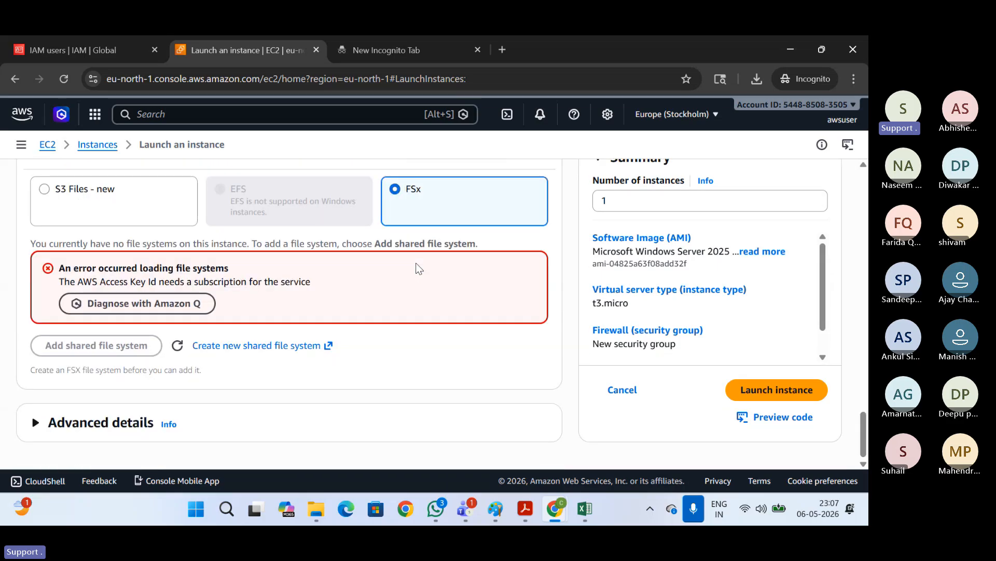
scroll(416, 263, up, 4)
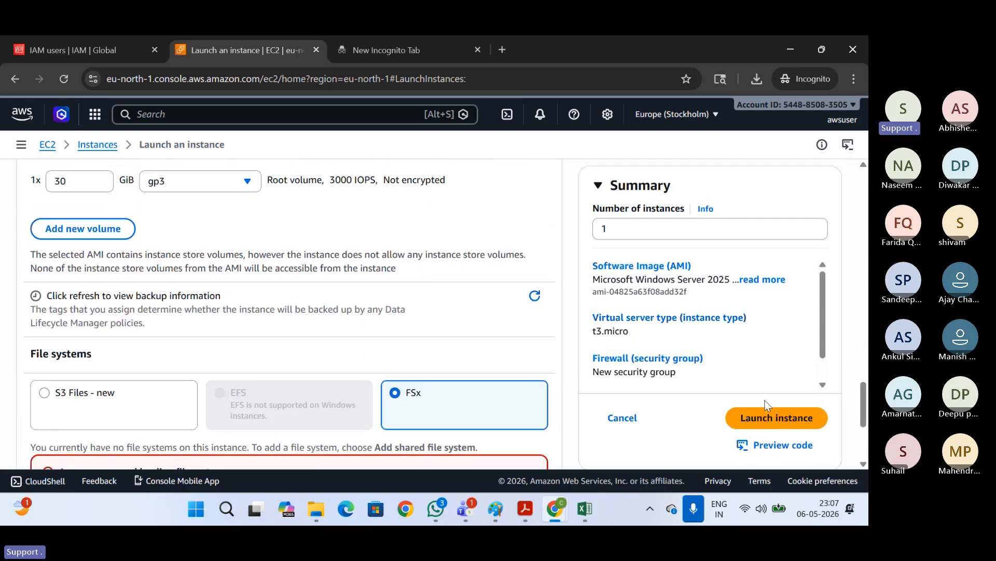
- Launch the server1 instance and review its launch log and the suggested next steps
click(762, 417)
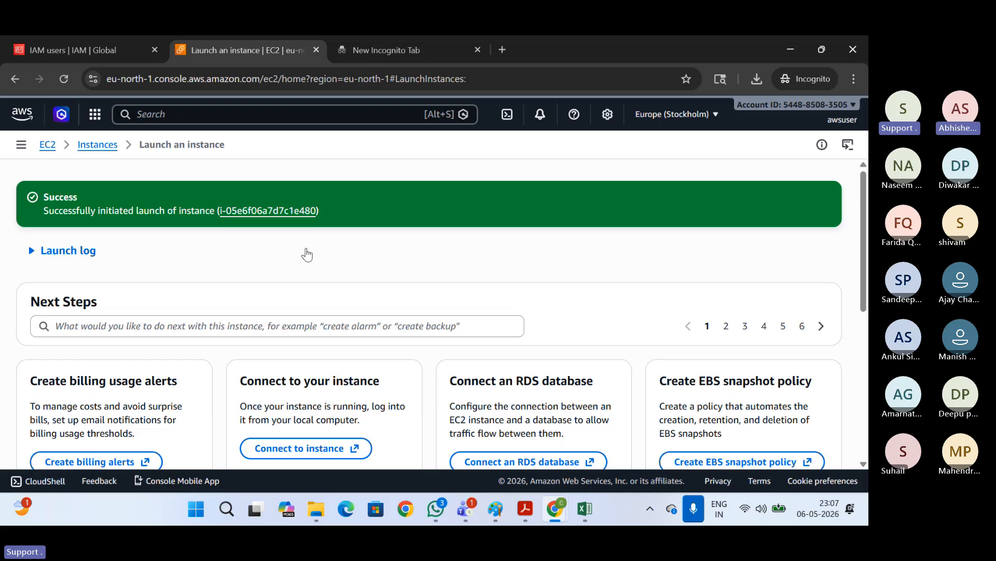
click(307, 254)
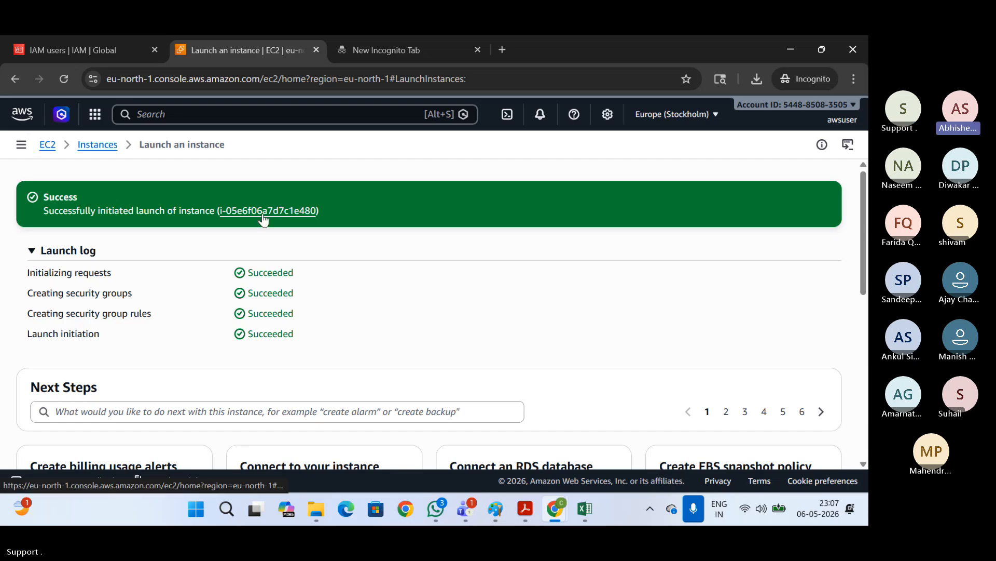
scroll(442, 306, down, 8)
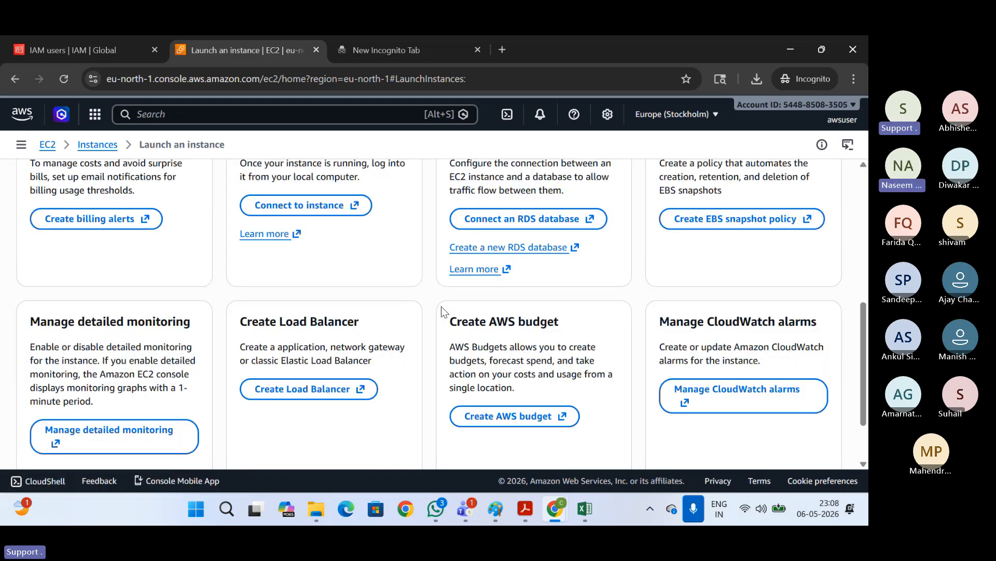
- Open the instances list and compare server1's availability zone with the AWS regions on offer
click(801, 436)
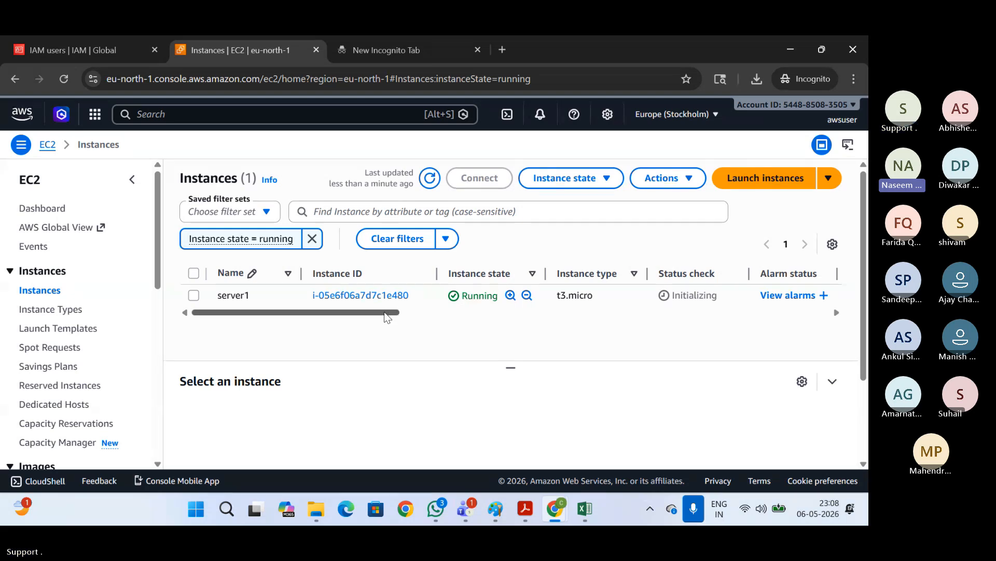
drag(389, 316, 433, 317)
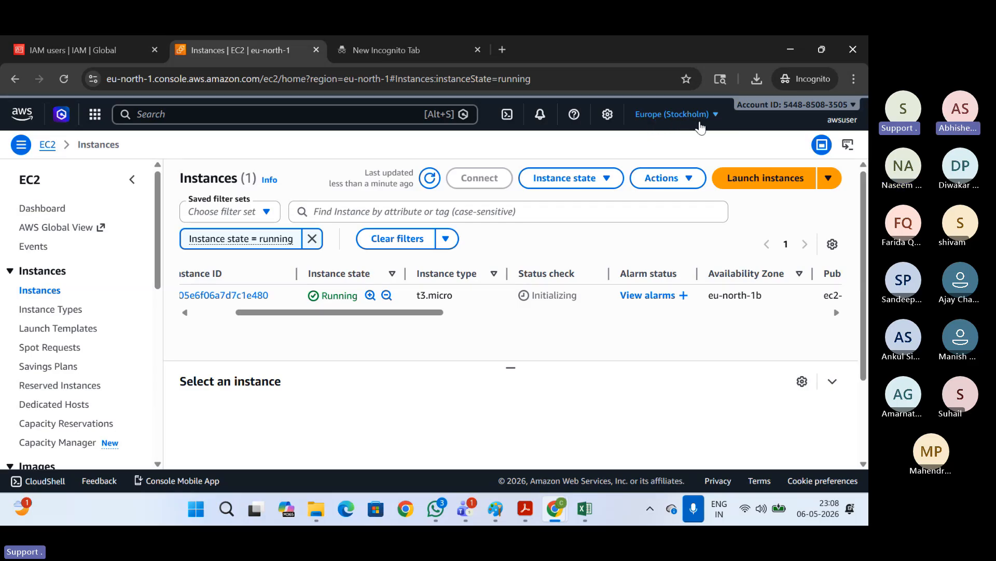
click(661, 117)
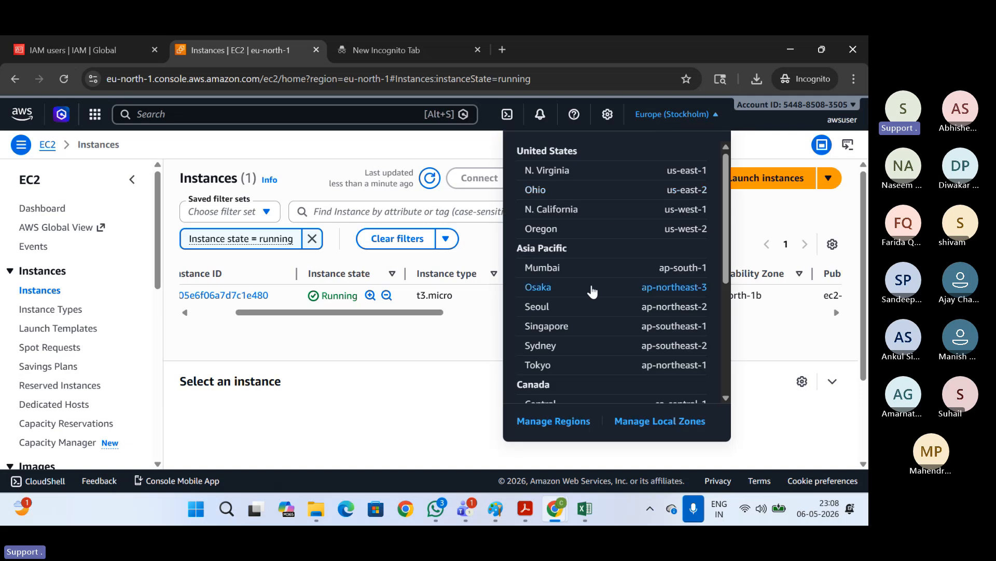
scroll(592, 289, down, 1)
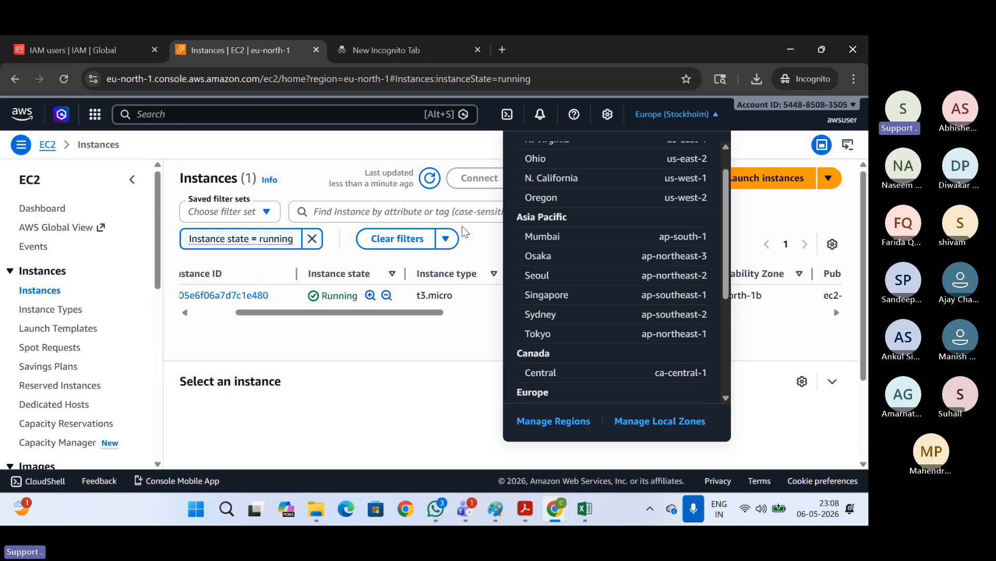
click(449, 150)
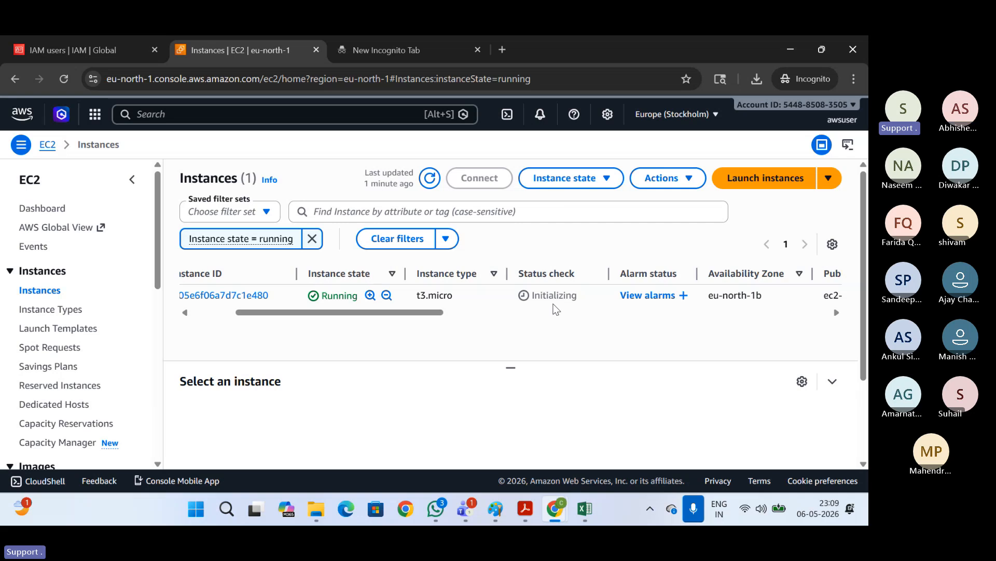
- Refresh the instances list and check server1's instance state, status check and public DNS columns
scroll(436, 314, right, 2)
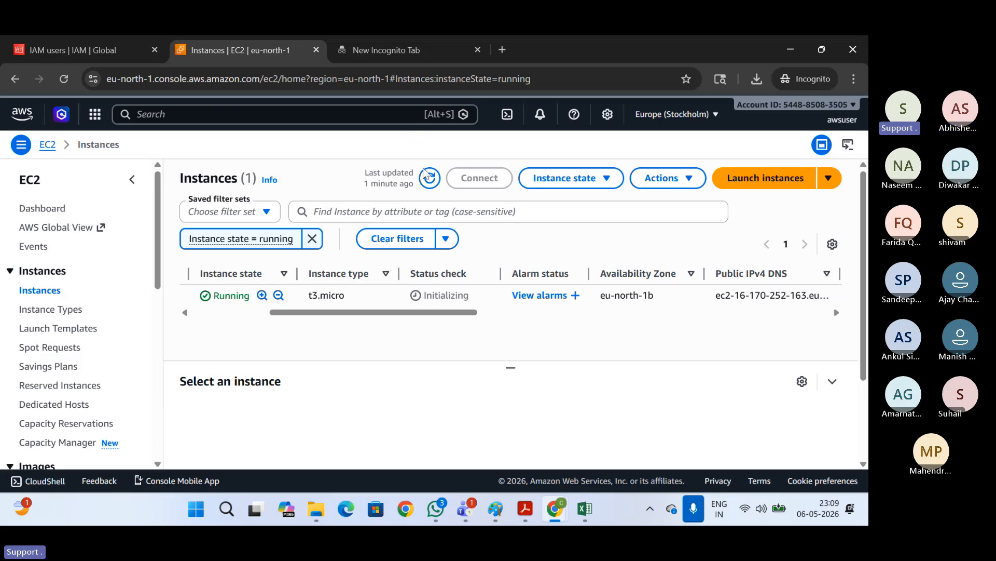
click(430, 179)
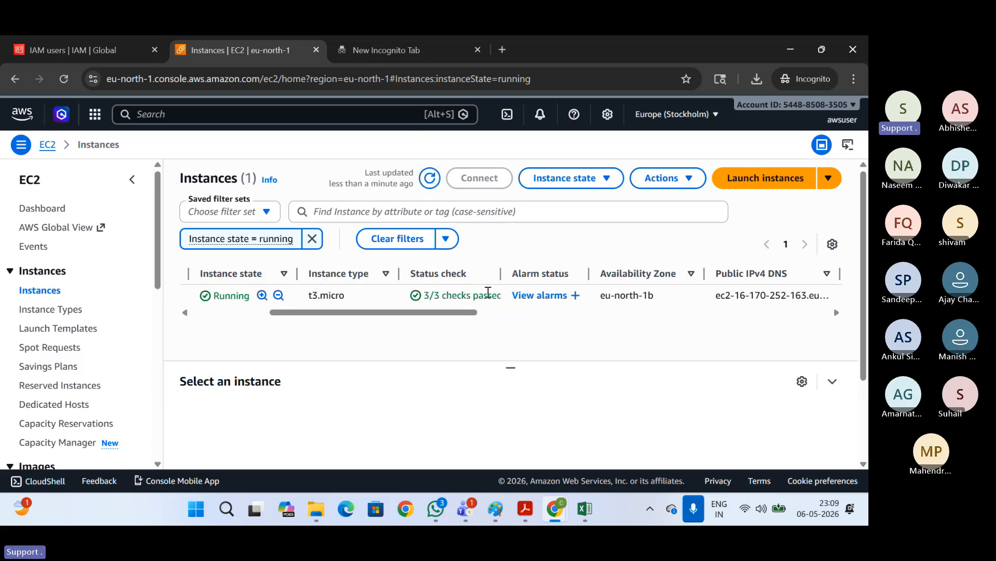
click(428, 178)
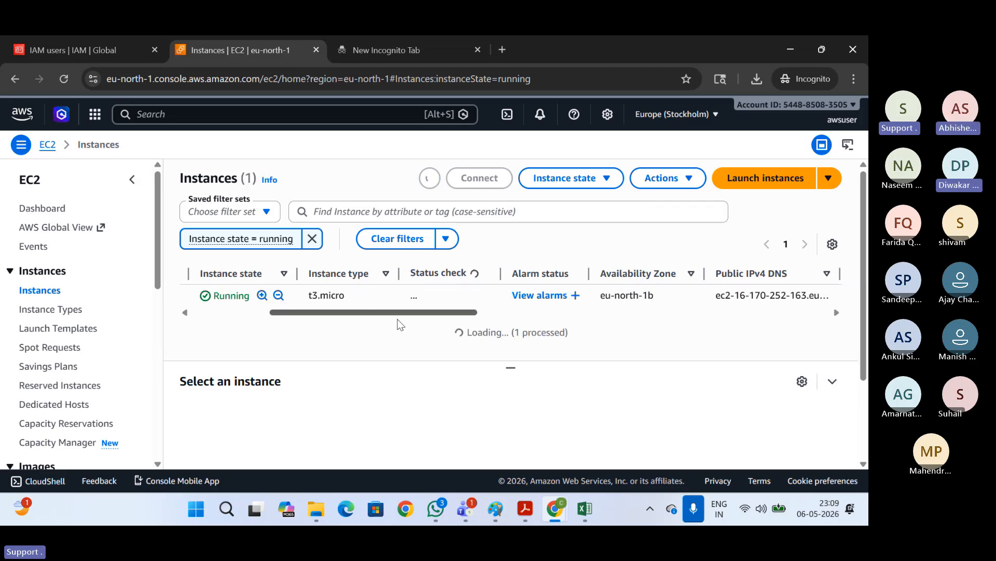
drag(391, 313, 249, 327)
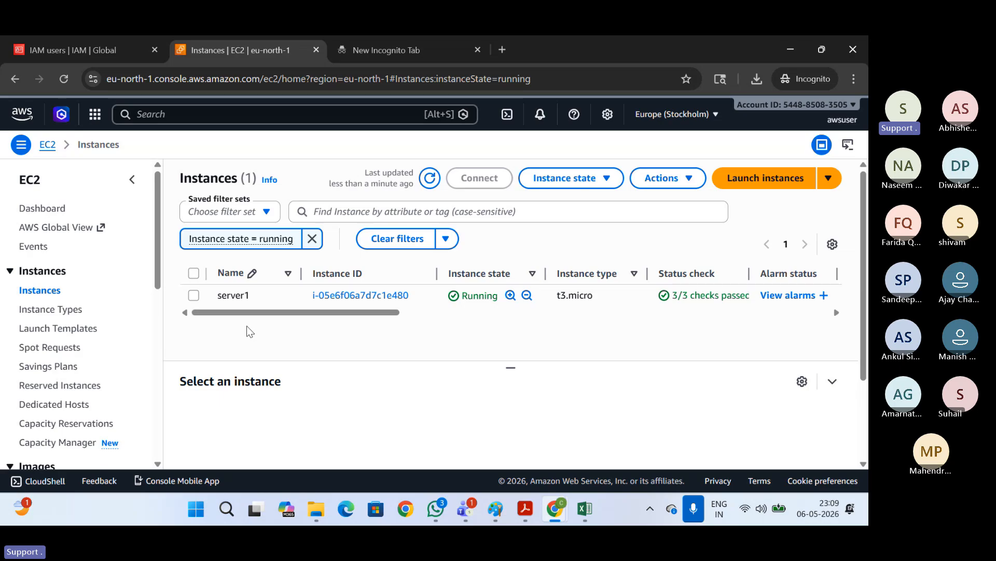
drag(250, 313, 232, 374)
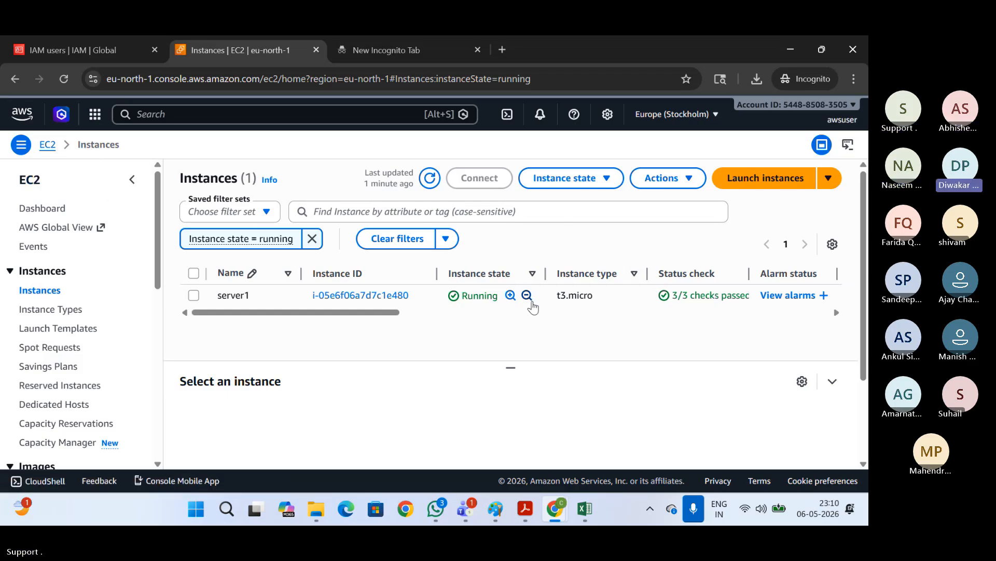
scroll(668, 300, right, 1)
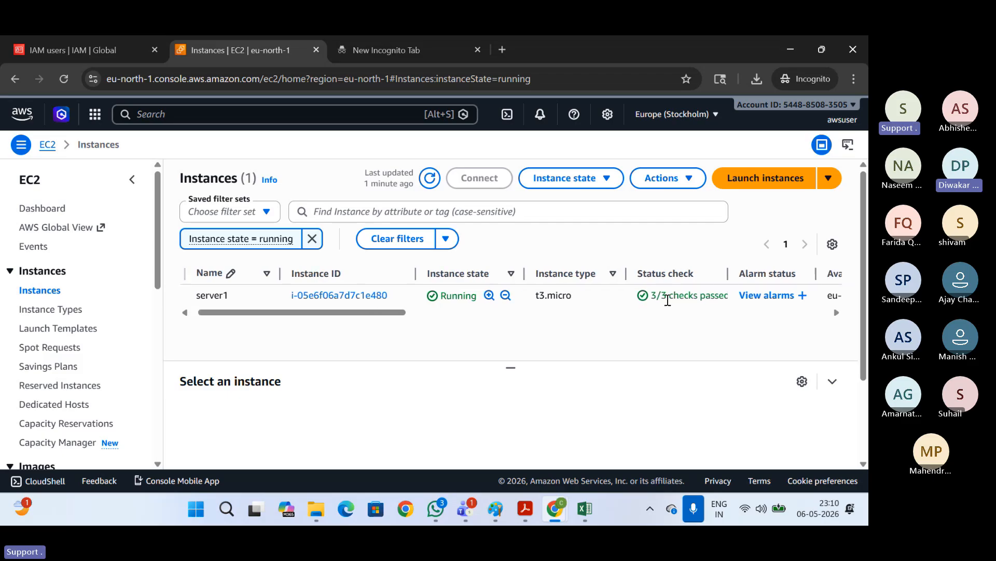
scroll(668, 300, left, 1)
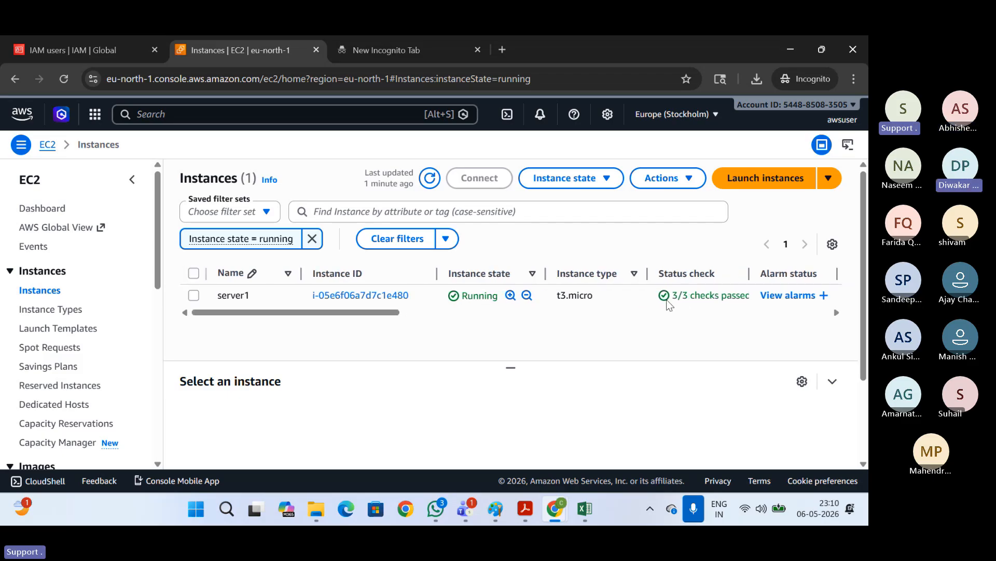
- Select server1, preview its connection page, and return to the instances list
click(194, 296)
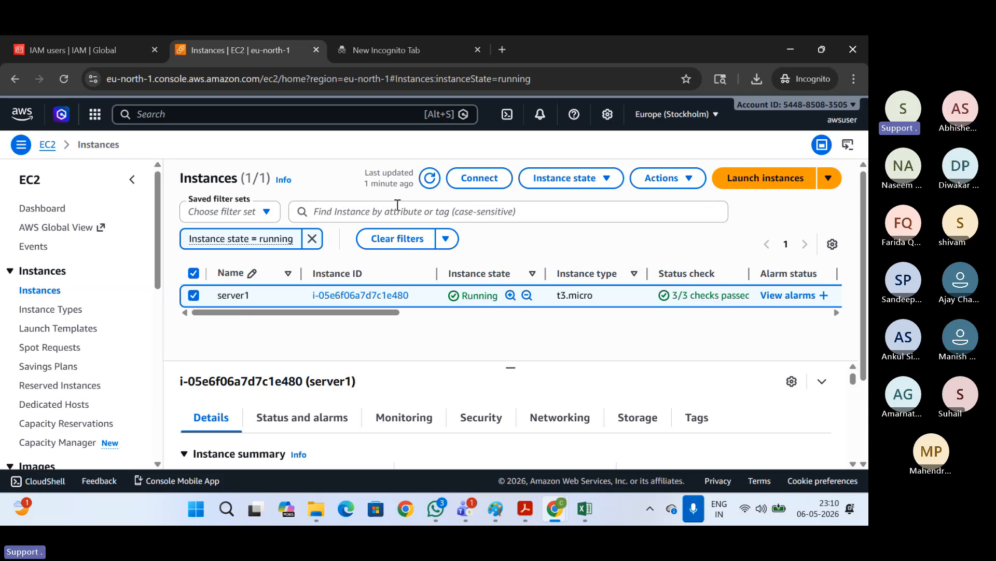
click(478, 178)
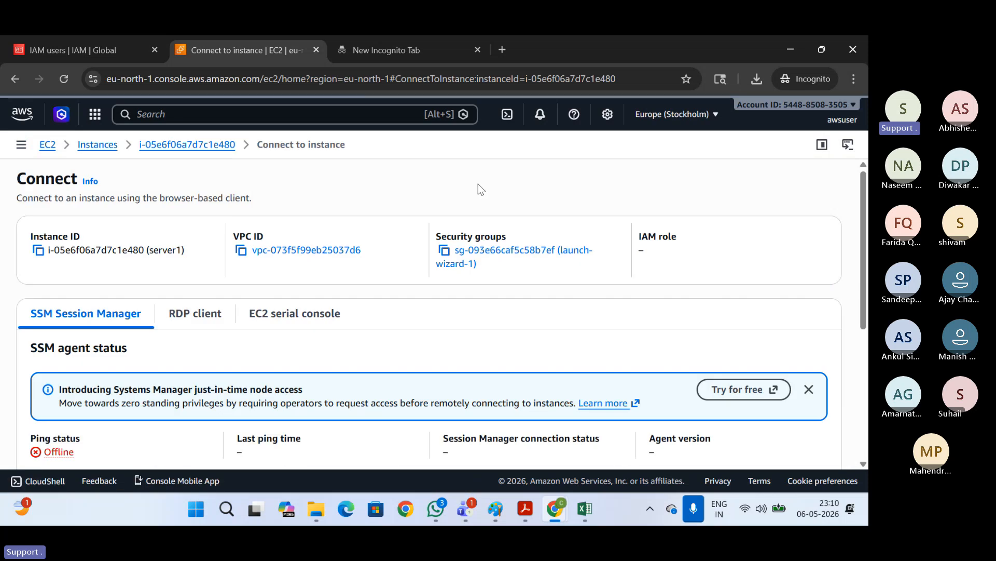
scroll(269, 293, down, 1)
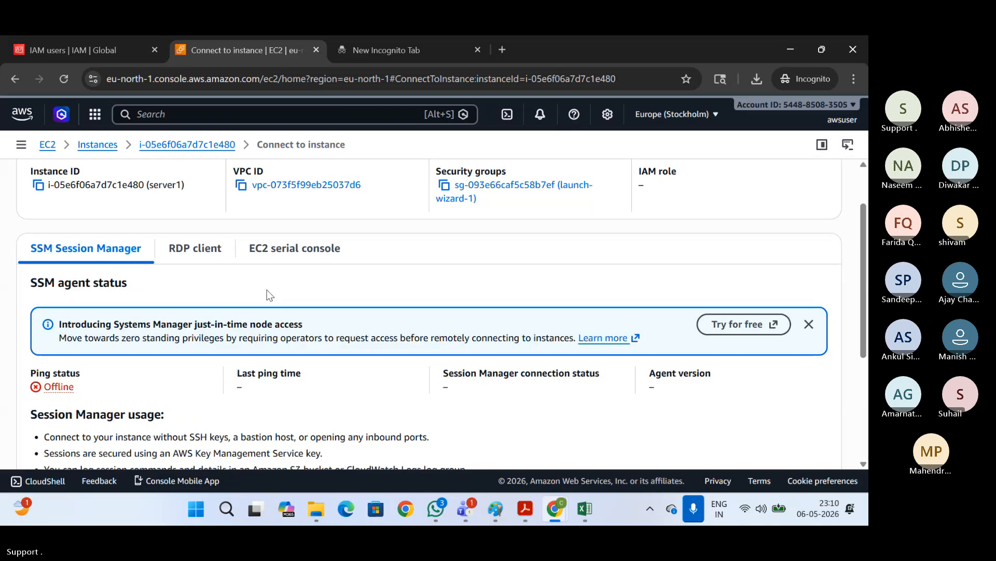
click(17, 80)
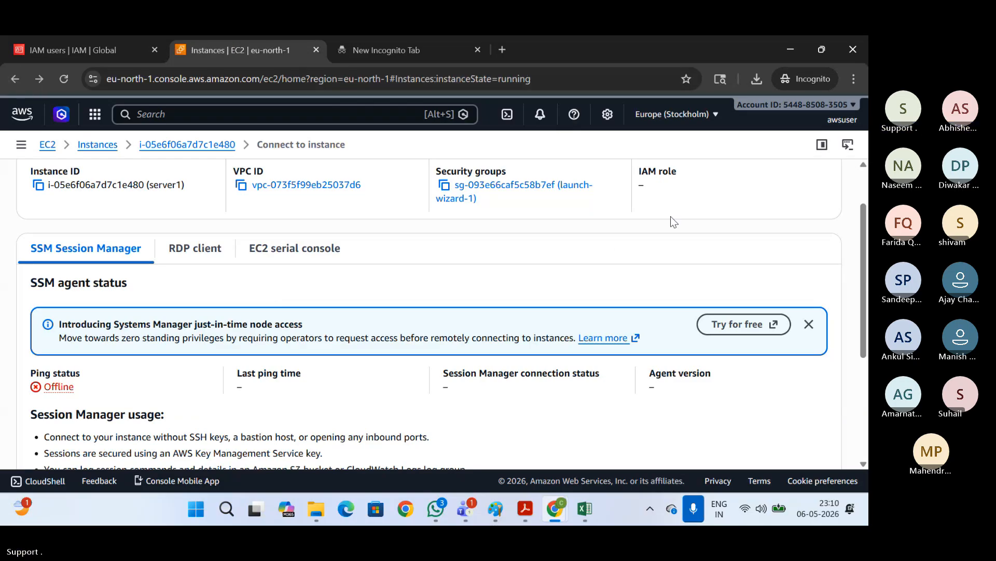
- Open server1's connection page and show the RDP client details with the remote desktop file, username and password options
click(481, 179)
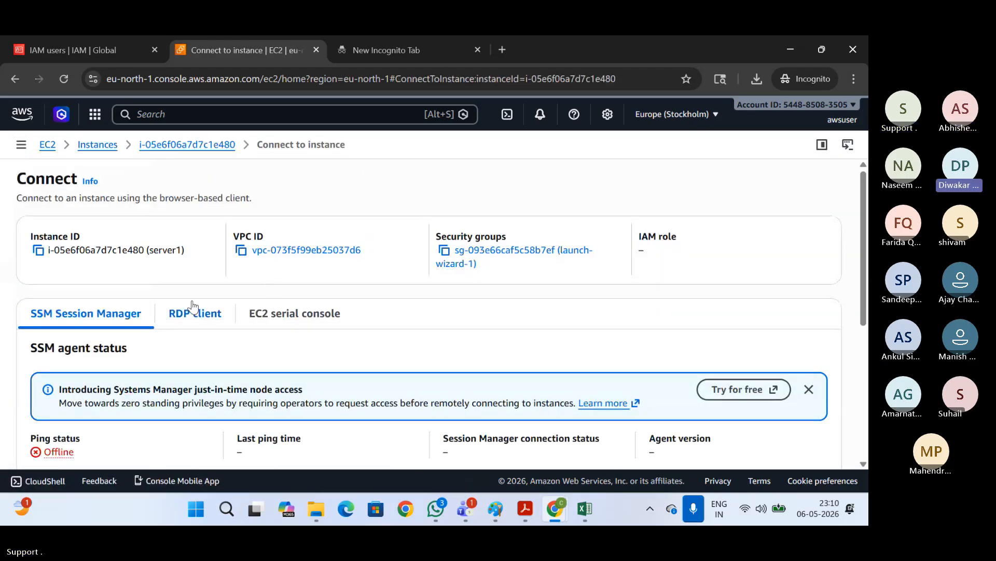
scroll(193, 306, down, 1)
click(200, 276)
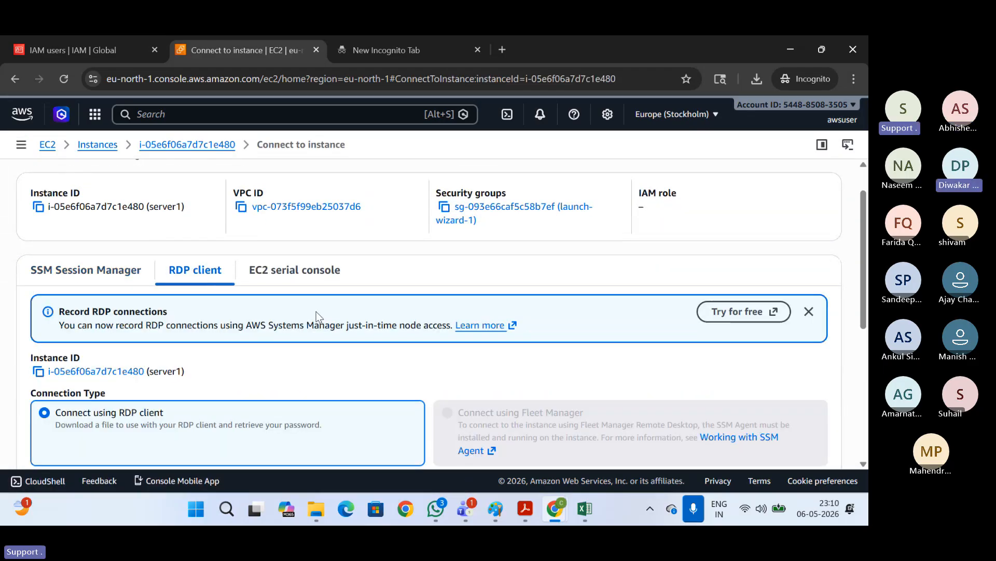
scroll(318, 318, down, 2)
scroll(318, 318, down, 4)
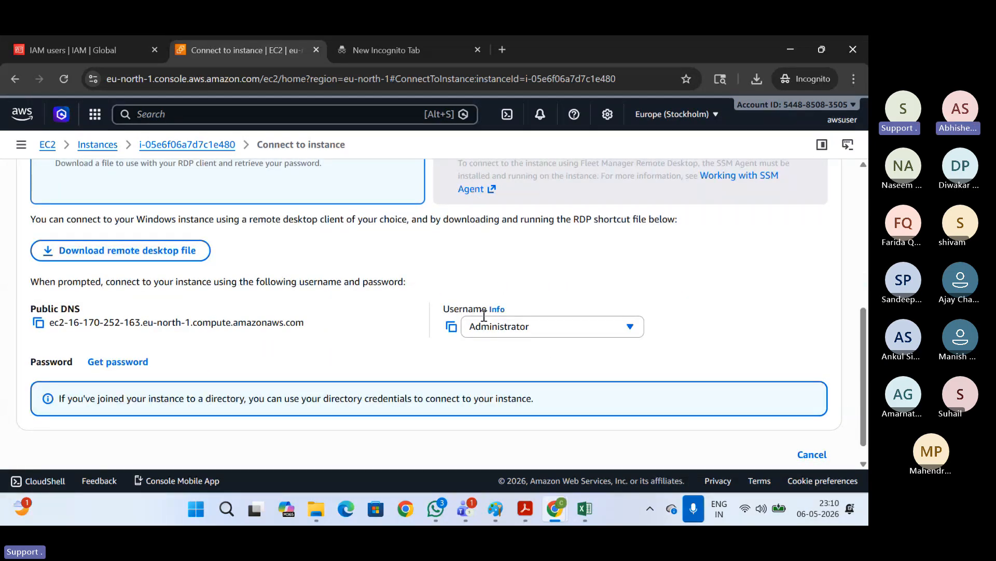
- Check the RDP username choices, keep Administrator, and upload the private key file newpass.pem for retrieving server1's Windows password
click(537, 330)
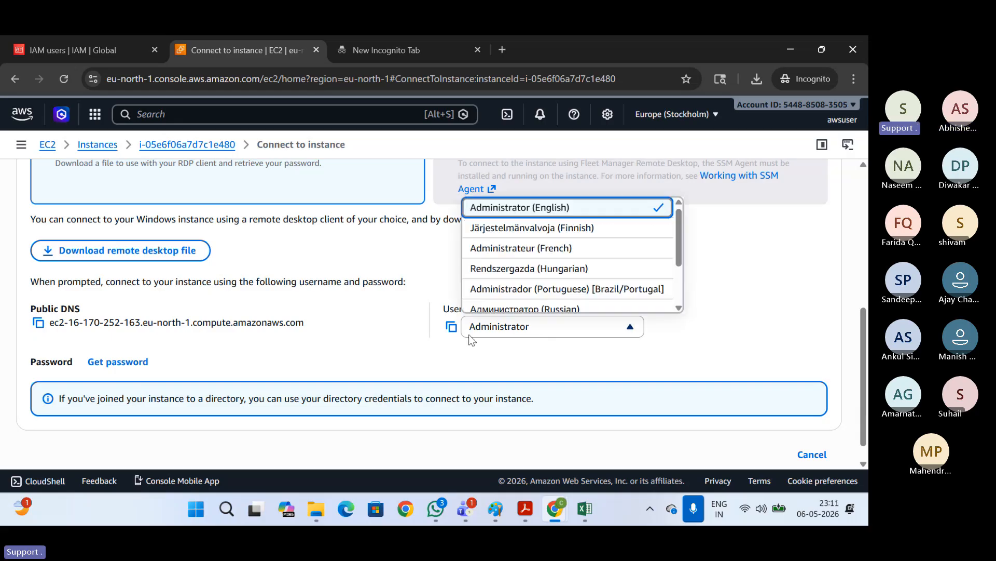
click(417, 345)
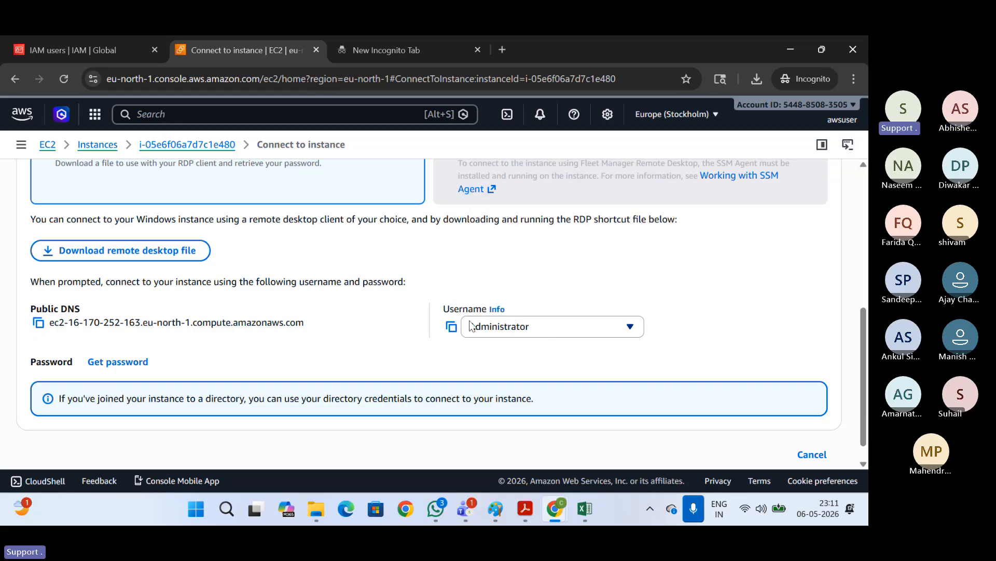
click(128, 366)
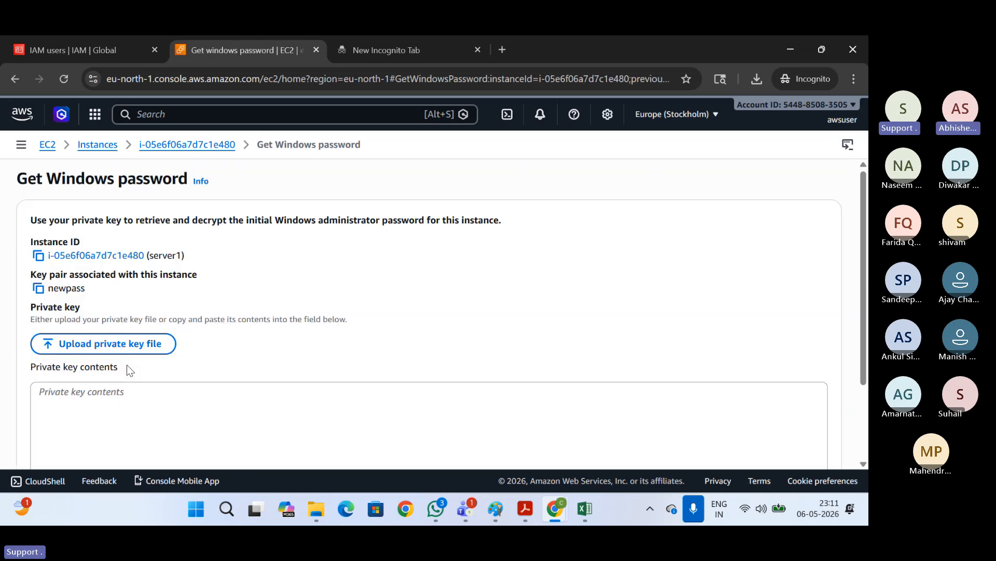
click(102, 351)
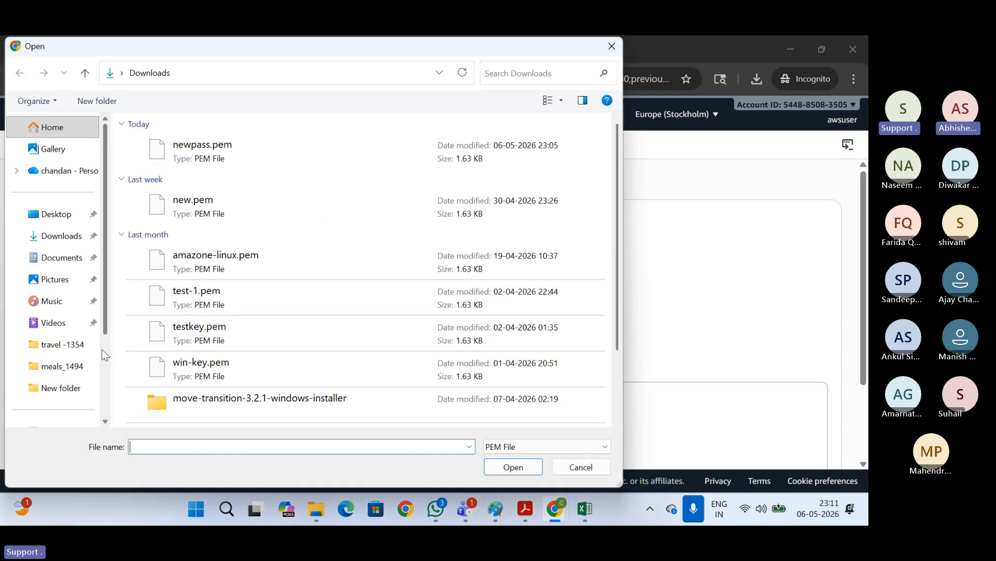
click(250, 141)
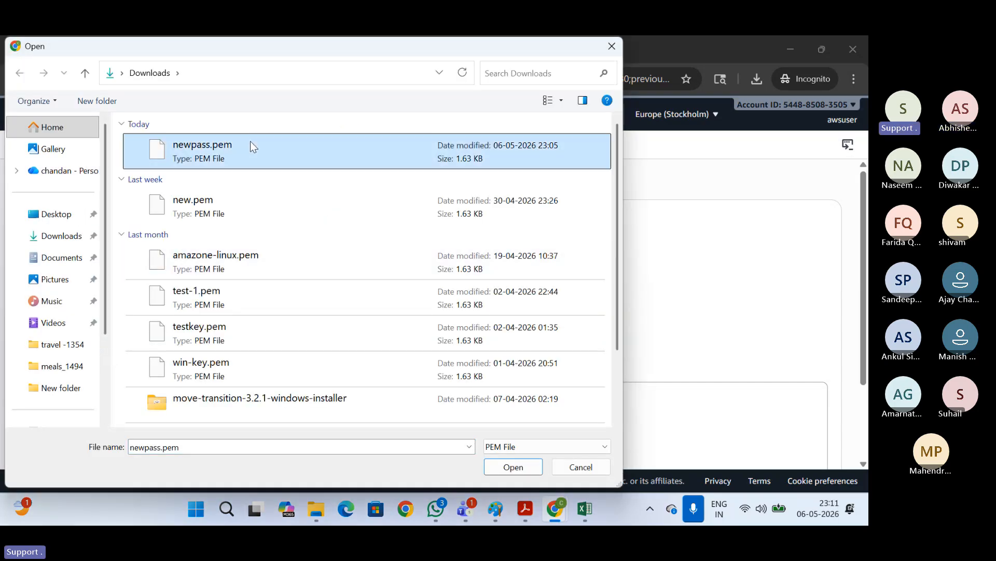
click(514, 466)
- Decrypt server1's Windows administrator password with the uploaded private key and copy the password
scroll(513, 332, down, 2)
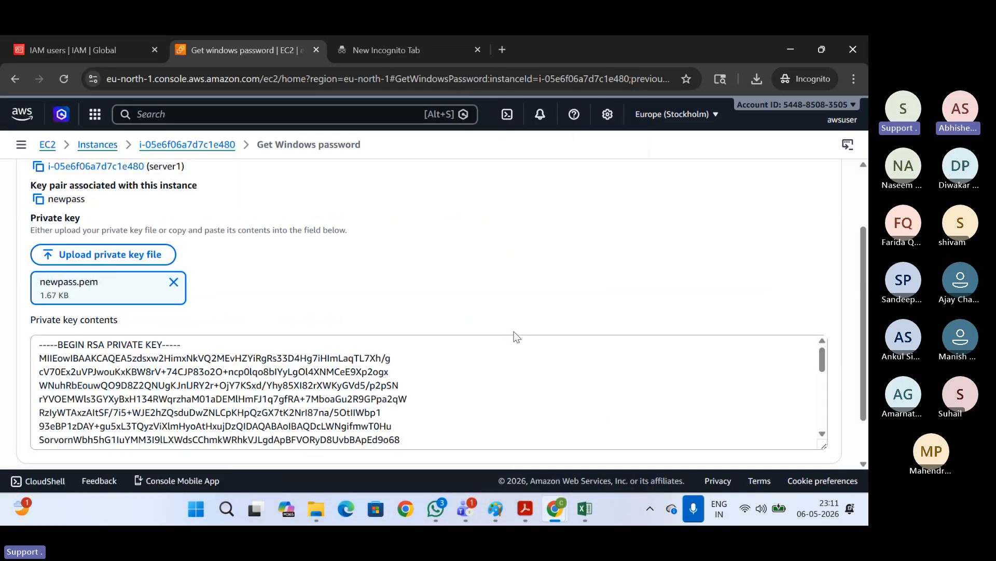
scroll(514, 333, down, 1)
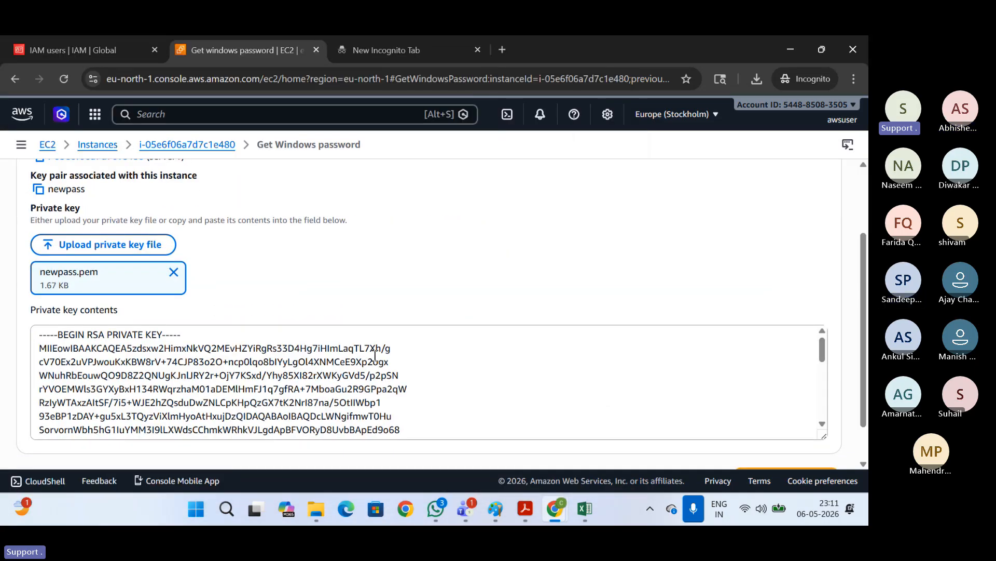
scroll(312, 370, down, 5)
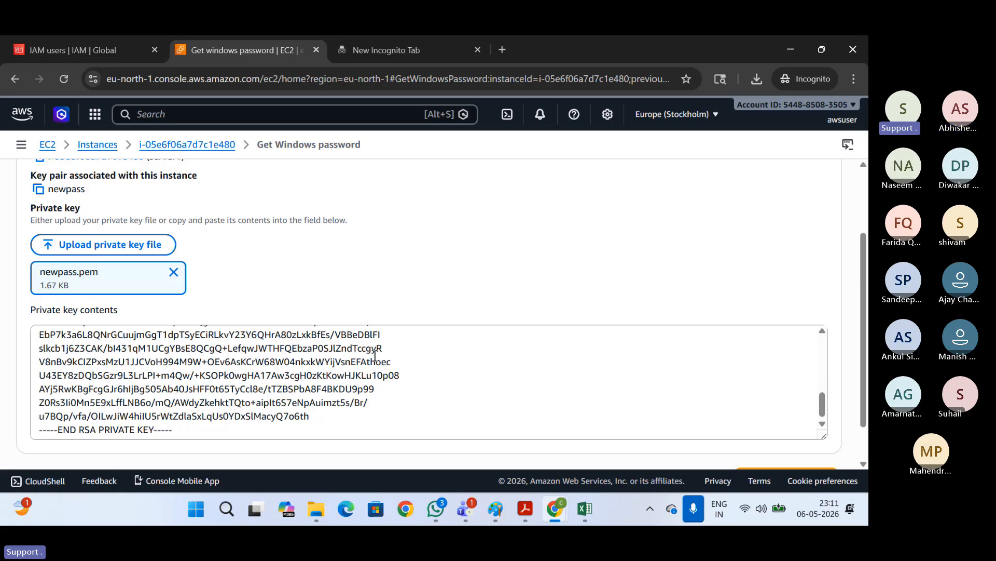
scroll(781, 441, down, 2)
click(782, 441)
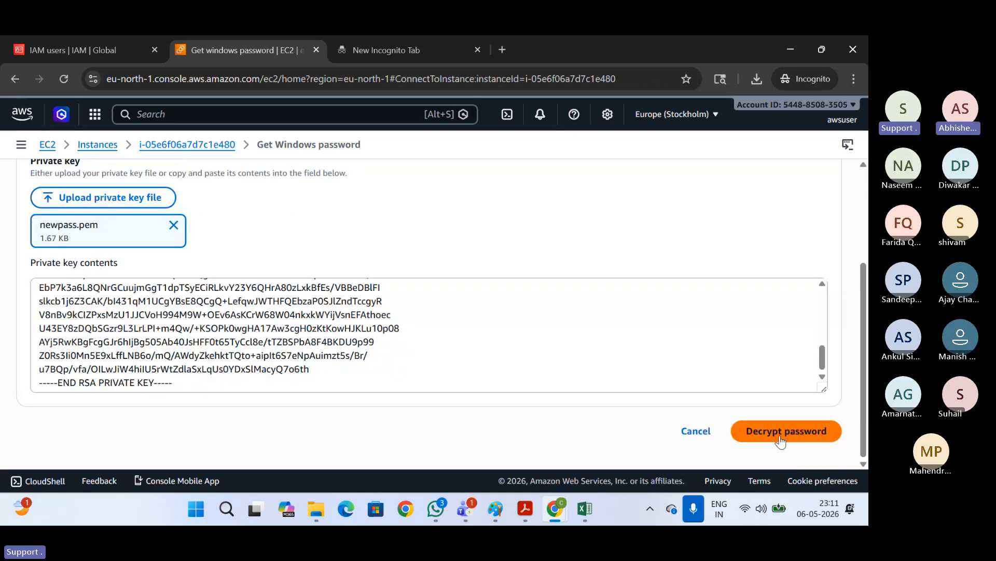
scroll(572, 398, down, 2)
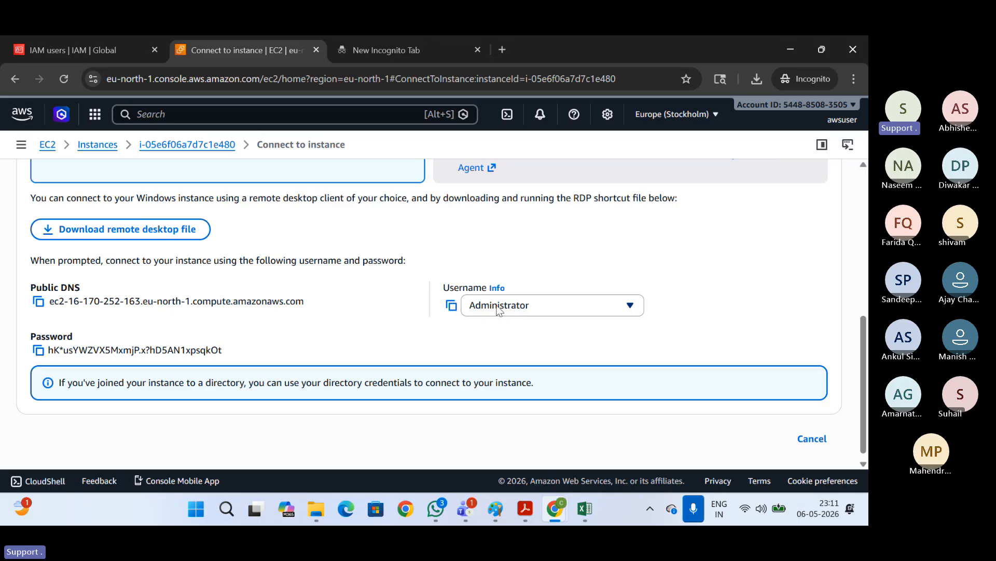
click(38, 352)
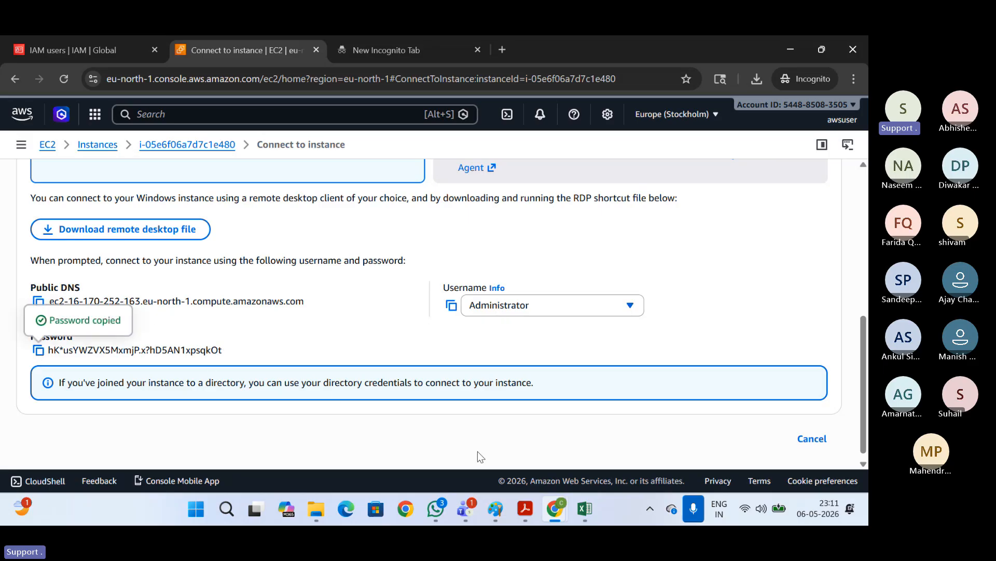
key(super)
text(cno)
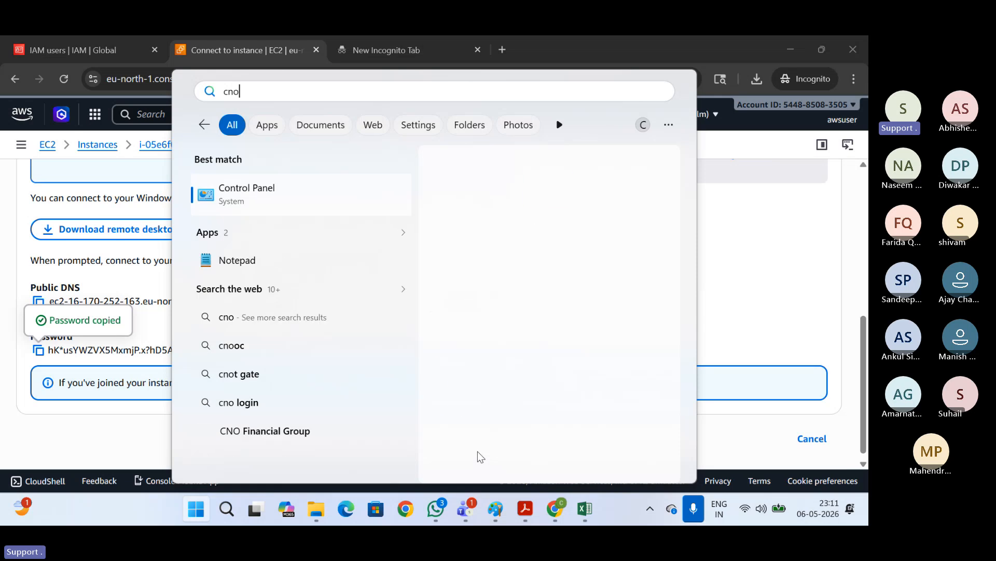
key(Escape)
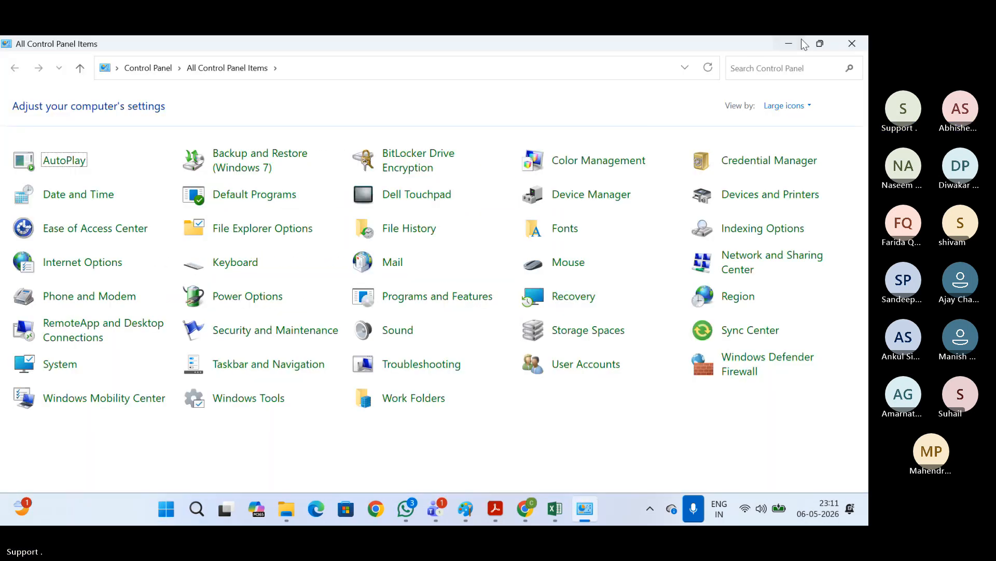
click(802, 42)
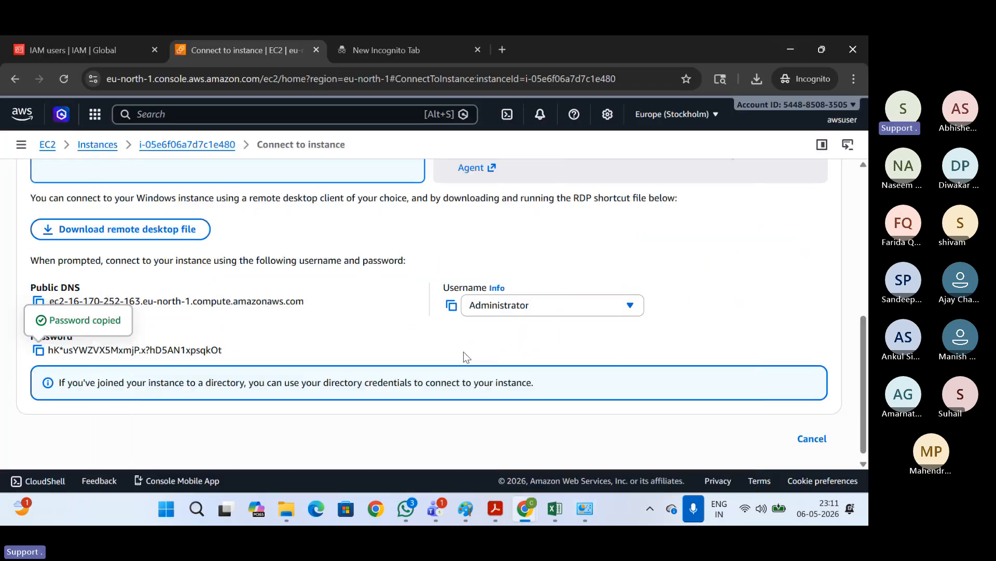
- Switch to Notepad, dismiss its error message, and open a blank tab
key(super)
text(no)
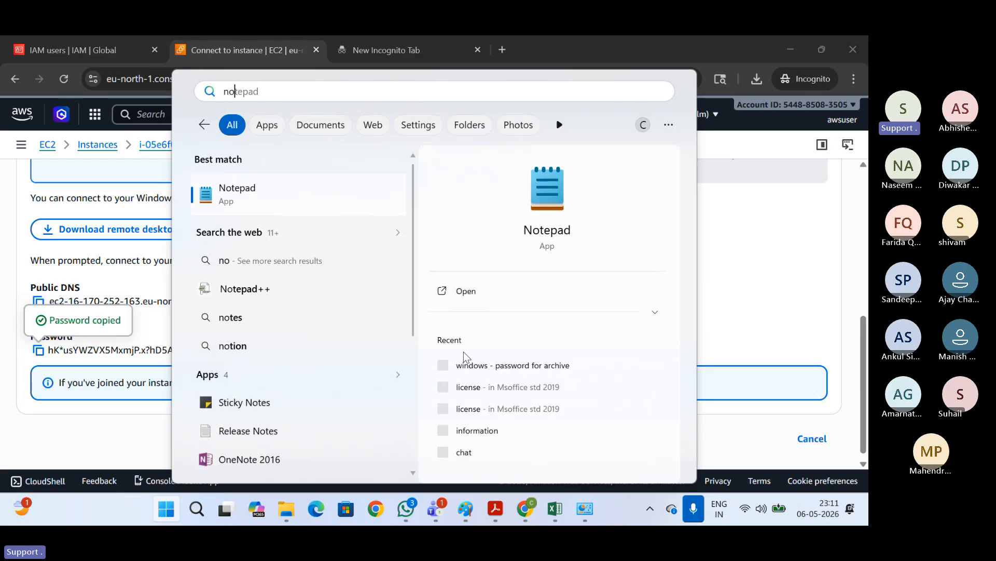
key(Return)
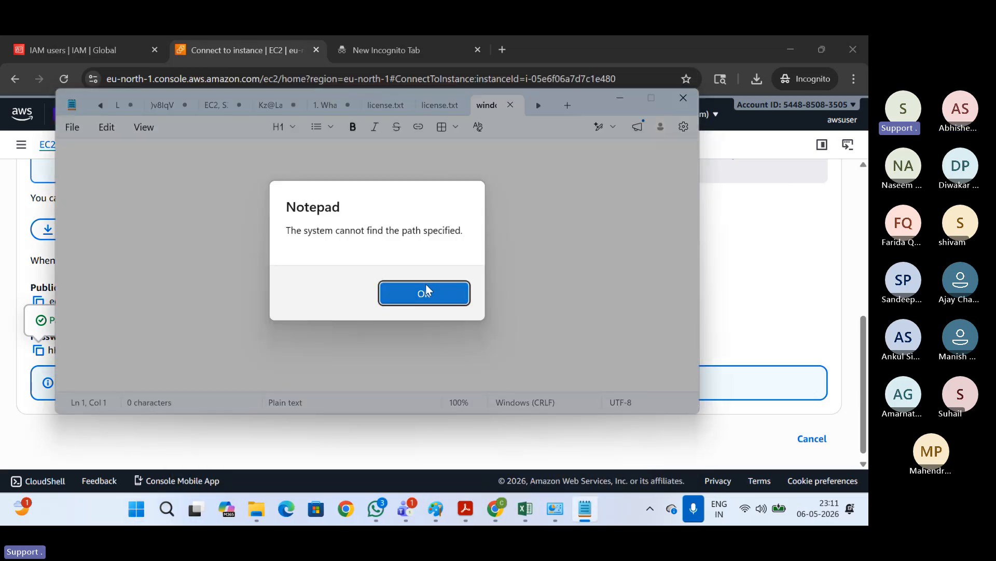
click(426, 287)
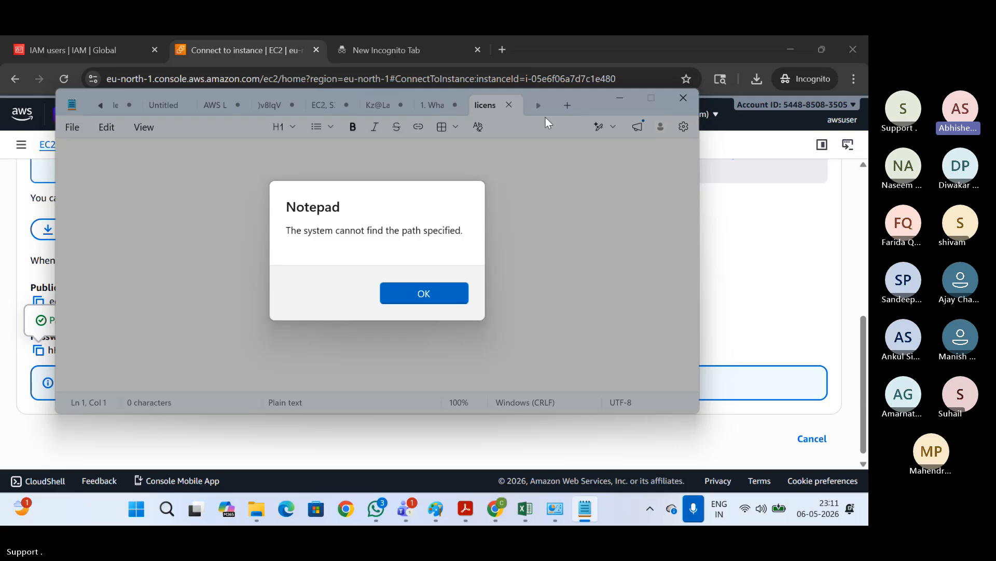
click(455, 302)
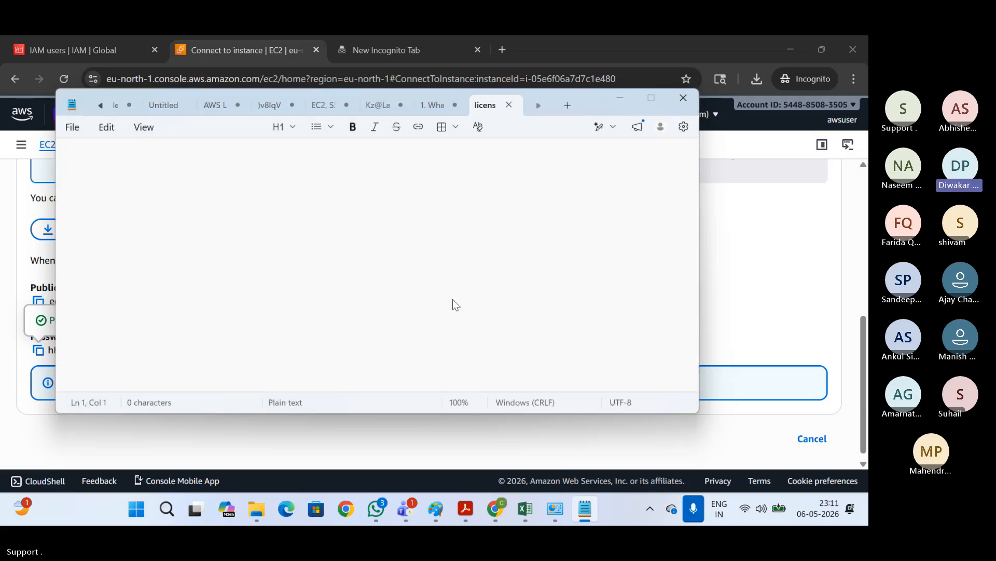
click(569, 109)
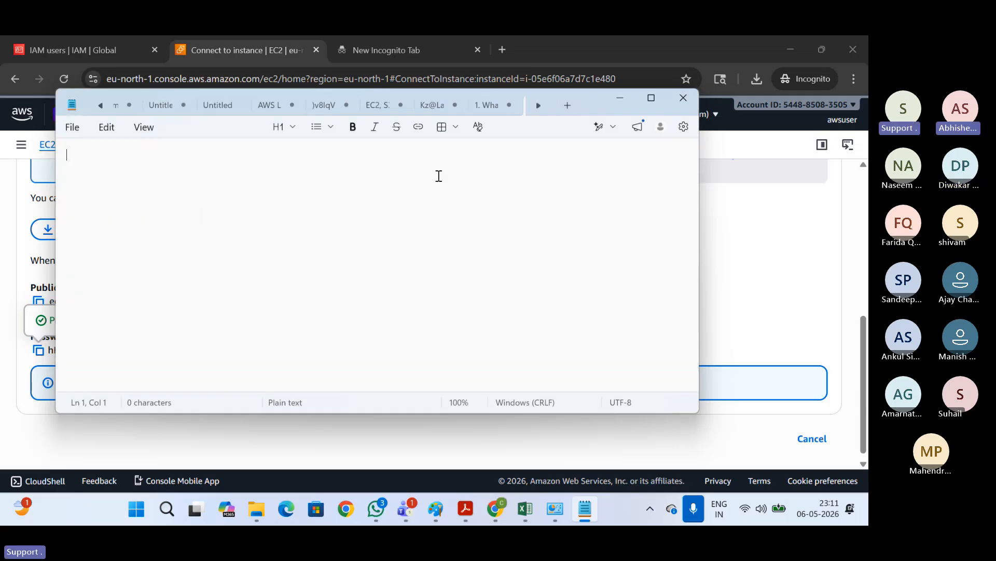
- Paste the copied administrator password into the blank note, add the username Administrator two lines below, and minimize Notepad
key(ctrl+v)
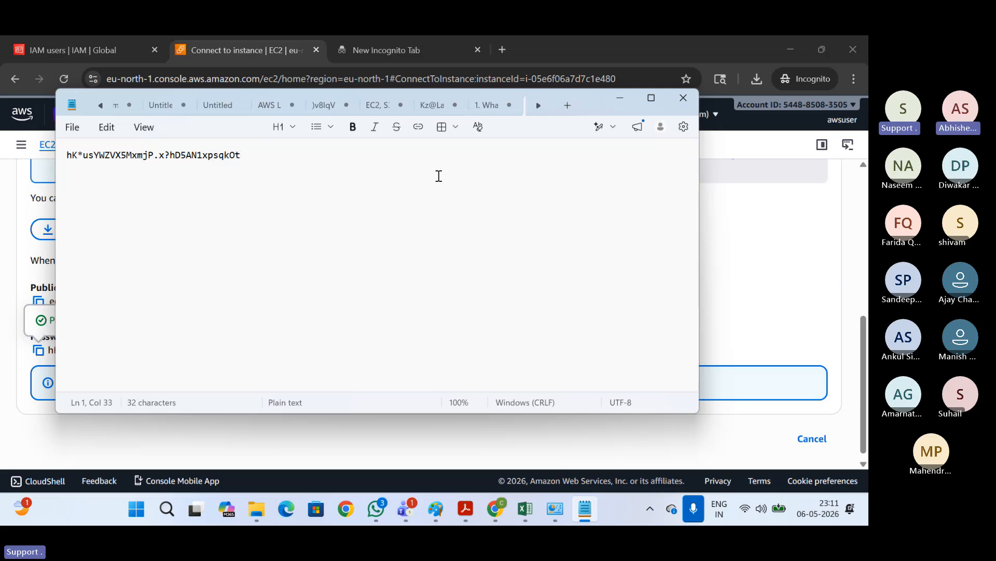
key(Return)
key(Return)
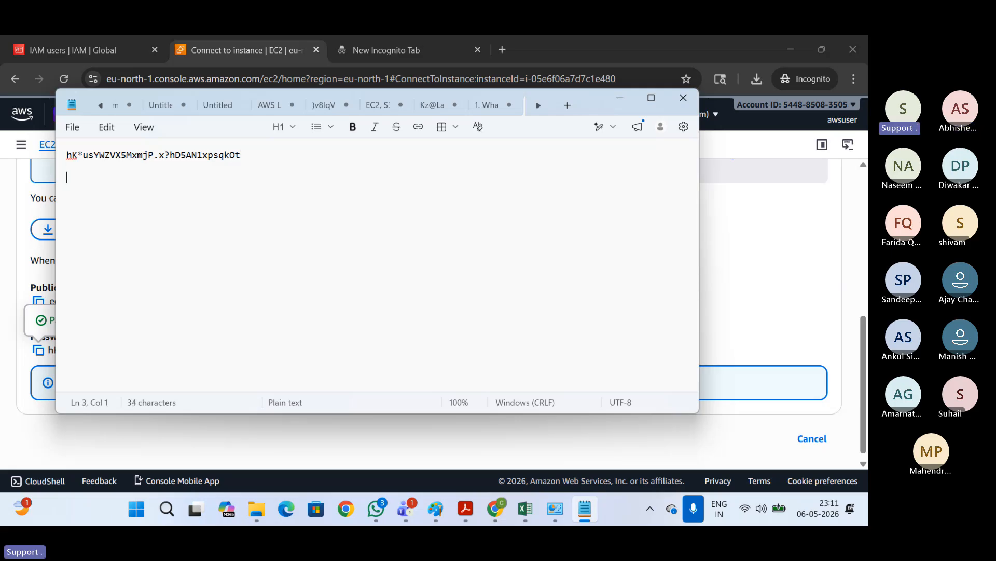
text(Administrator)
click(613, 100)
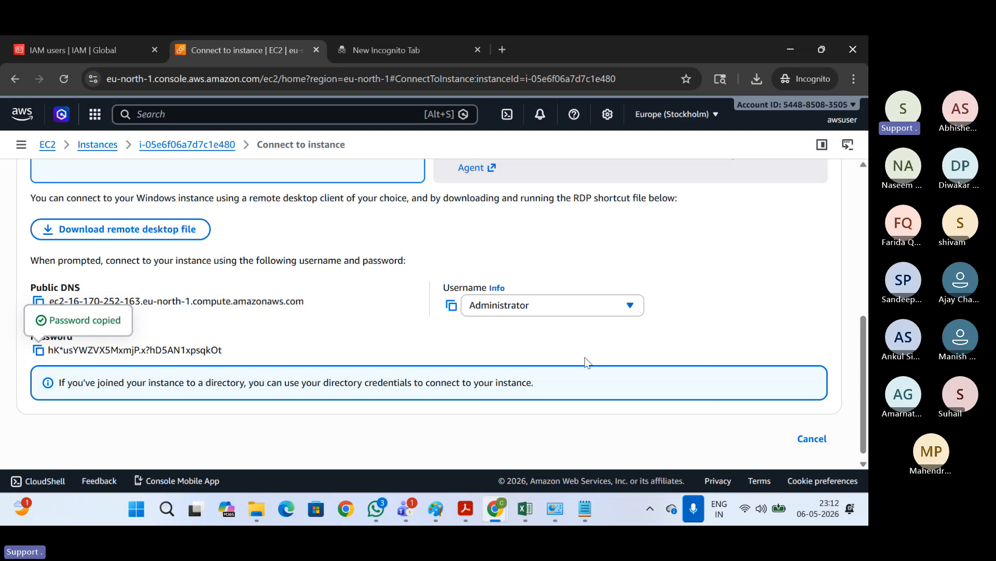
- Return to the instances list, enlarge server1's details pane, and copy its public IPv4 address
scroll(677, 250, up, 2)
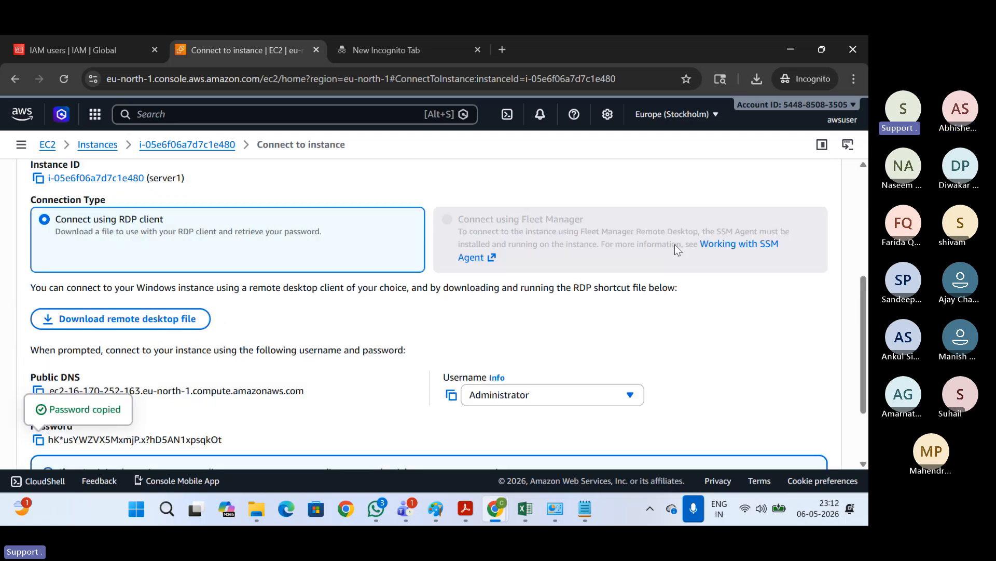
scroll(675, 244, up, 5)
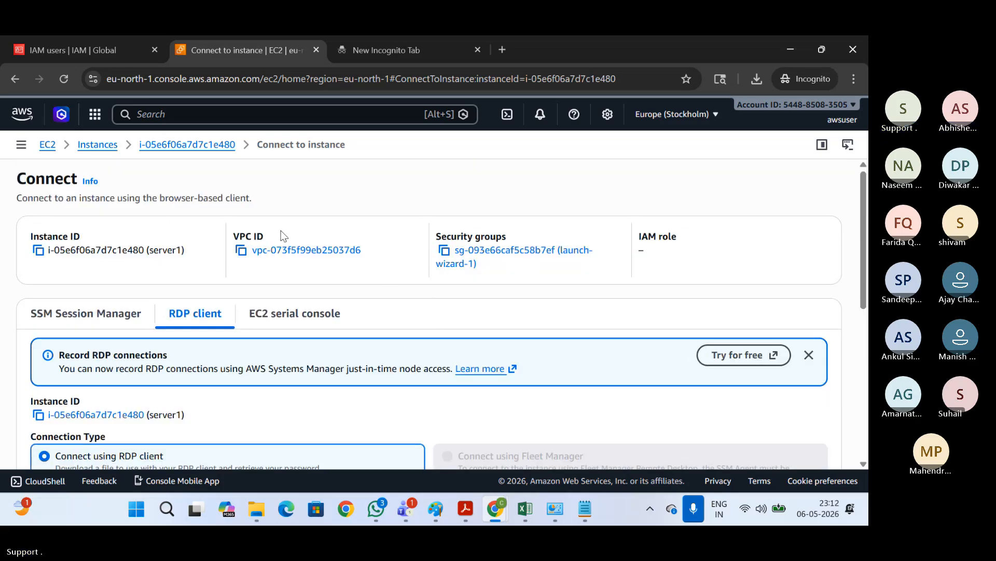
click(89, 147)
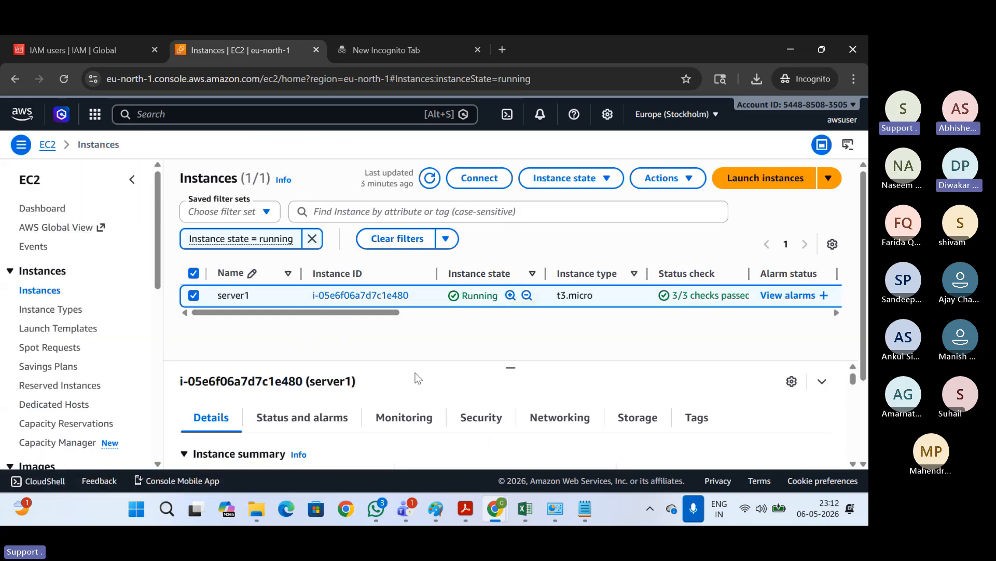
scroll(415, 377, down, 3)
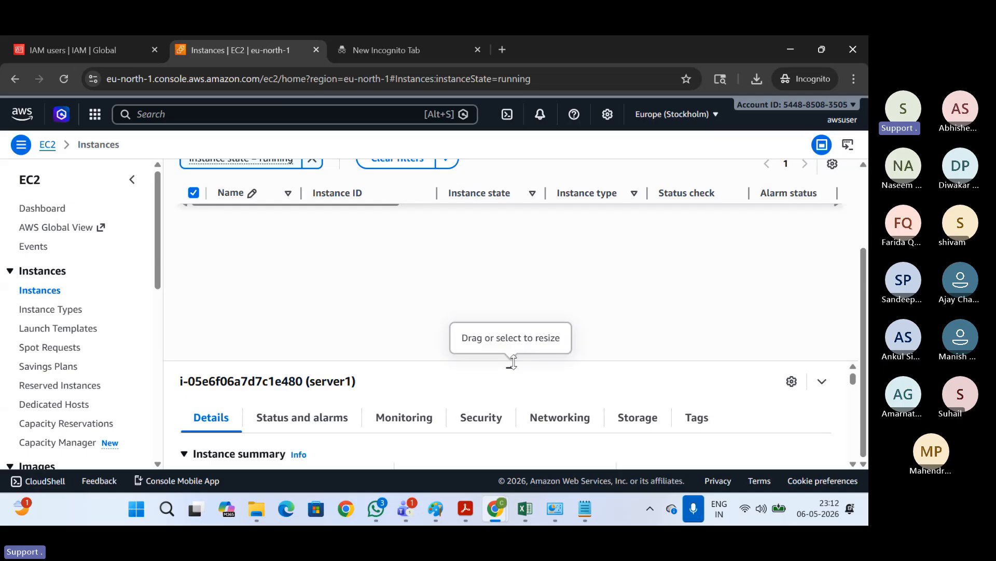
drag(513, 363, 507, 330)
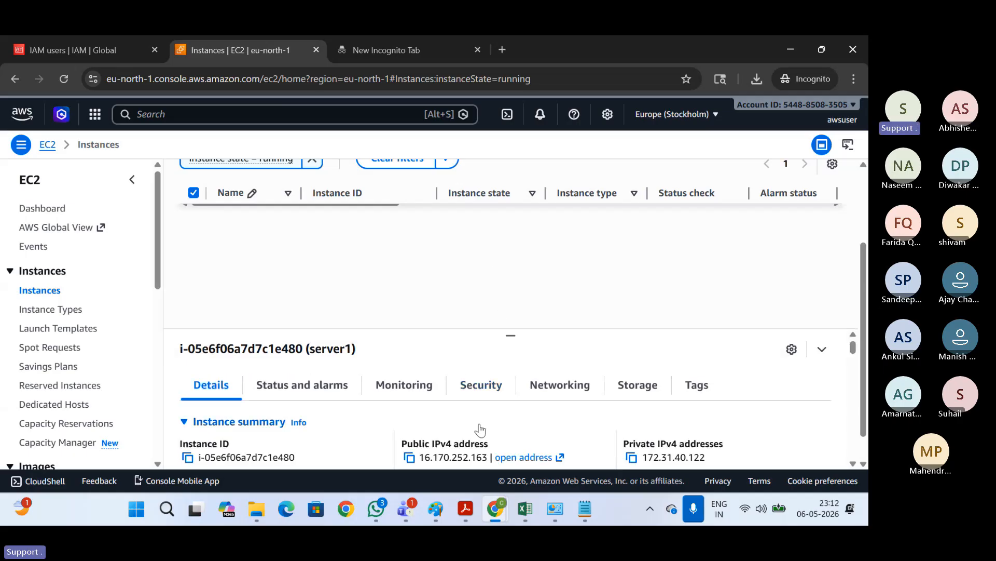
click(410, 458)
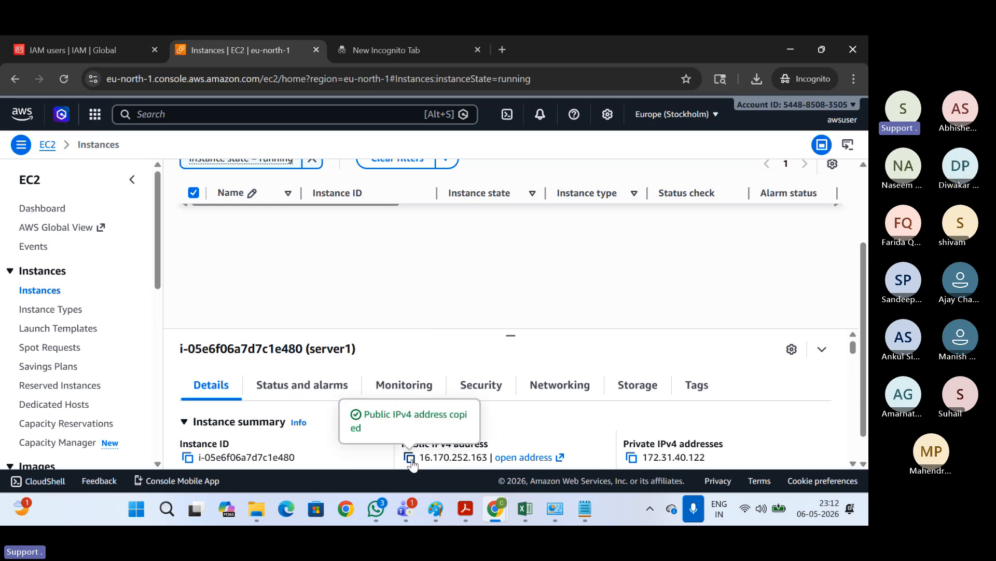
- Switch to Remote Desktop Connection and start a connection to computer 16.170.252.163
key(super)
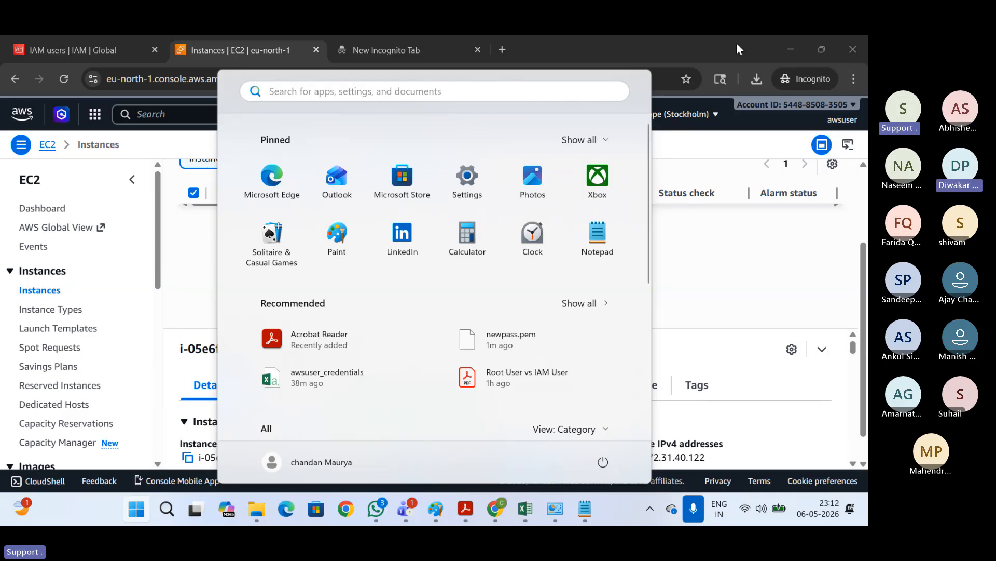
click(642, 51)
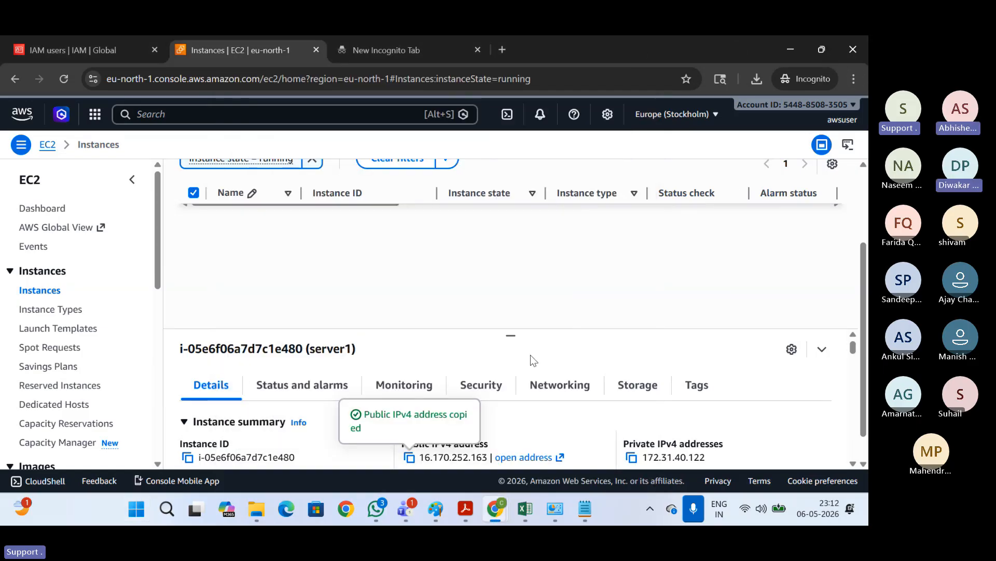
click(166, 510)
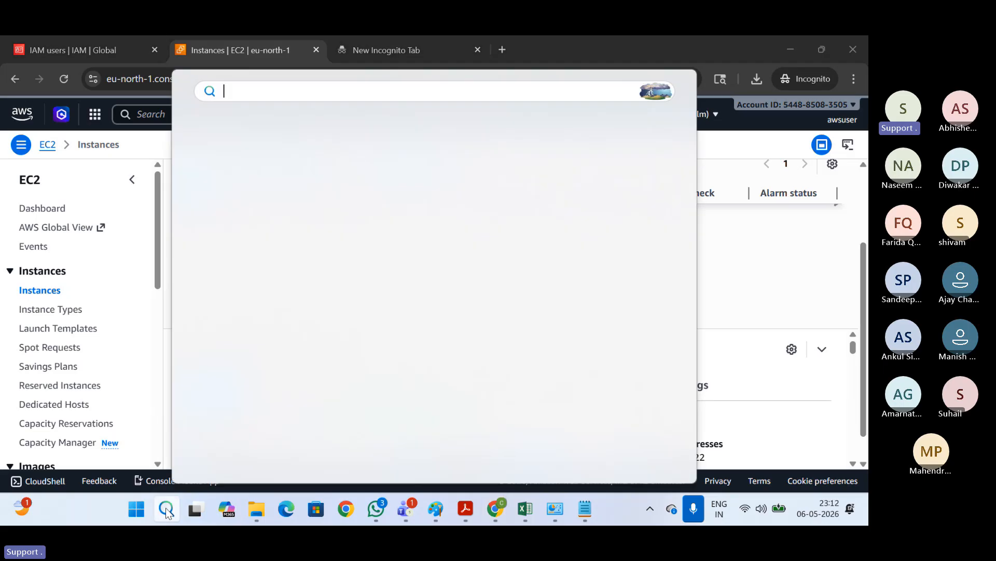
text(rdp)
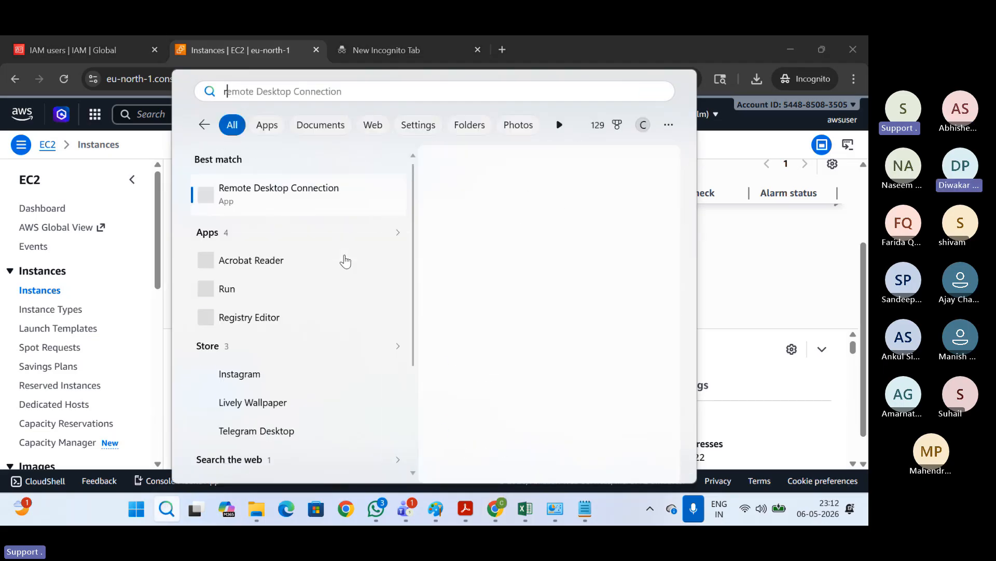
click(280, 204)
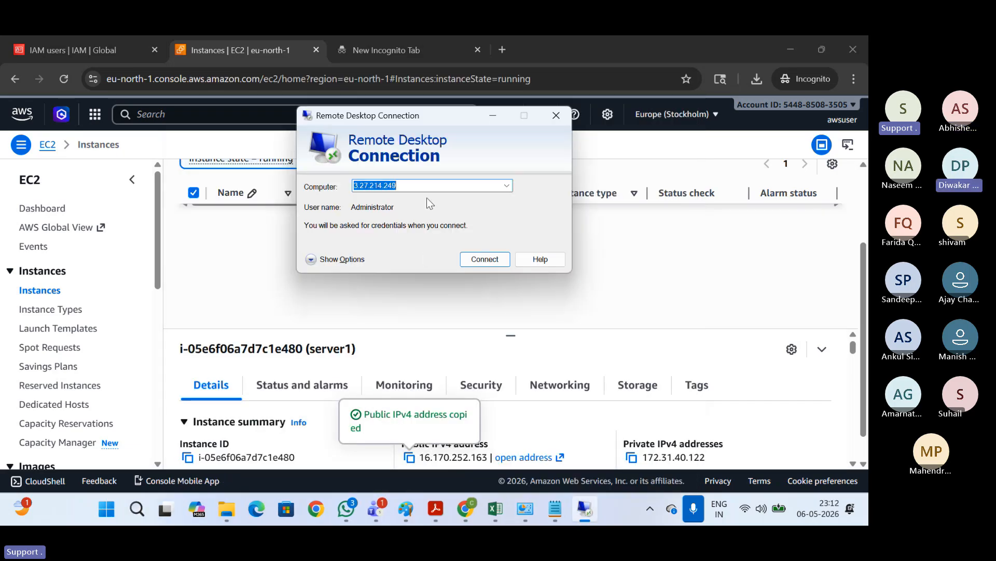
key(ctrl+v)
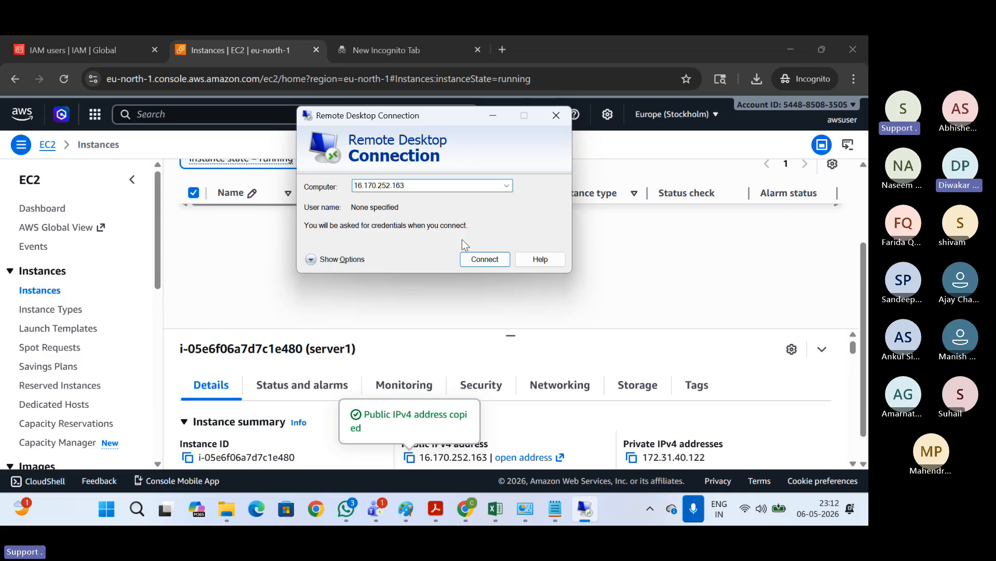
click(472, 262)
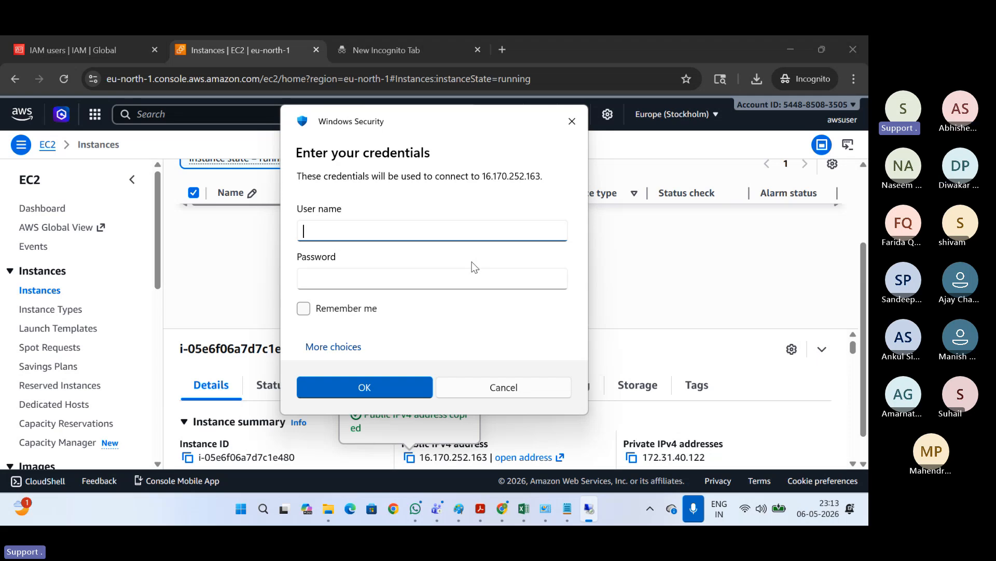
- Sign in to the remote computer as Administrator with the password copied from the Notepad note, and accept the certificate warning
text(Adminis)
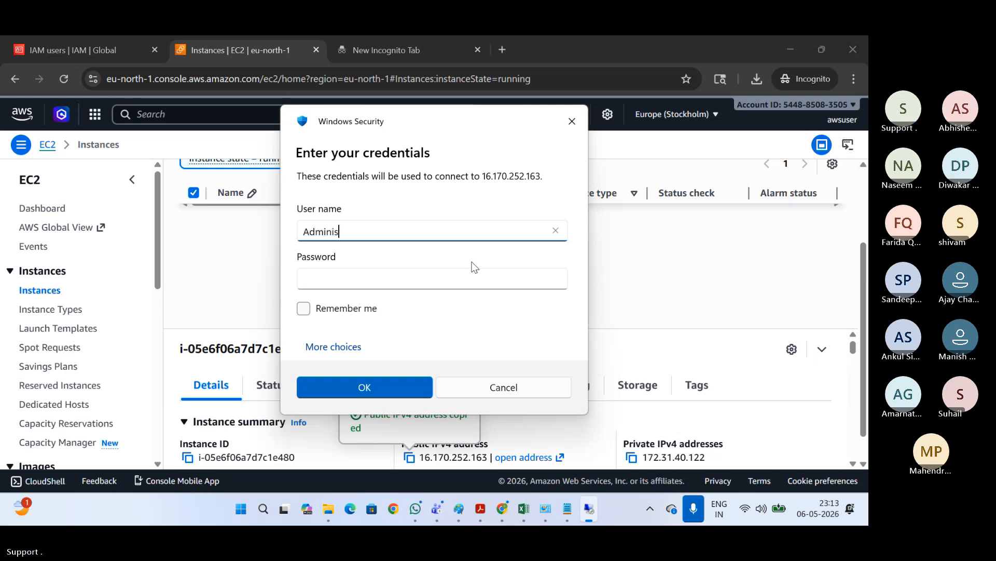
text(trator)
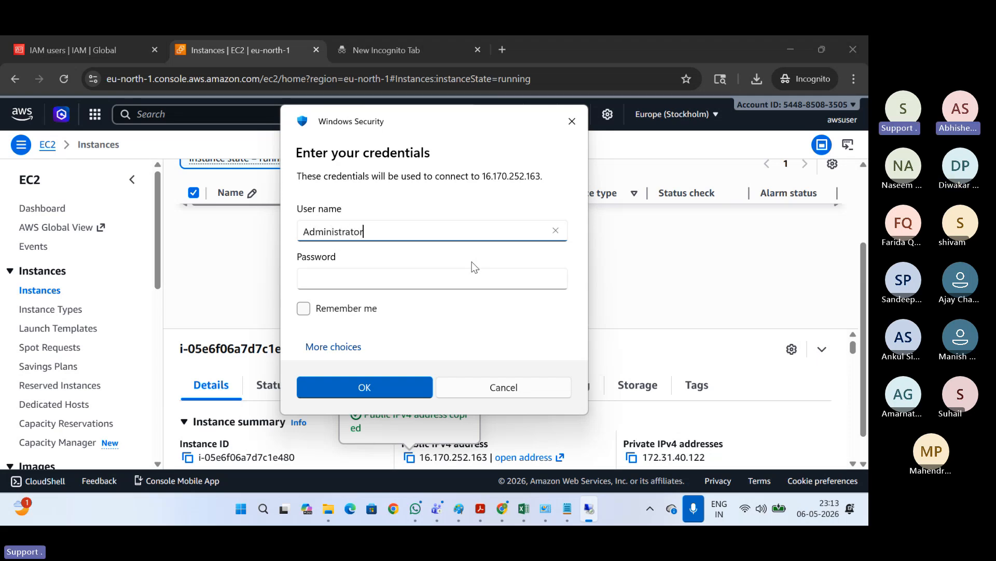
key(Tab)
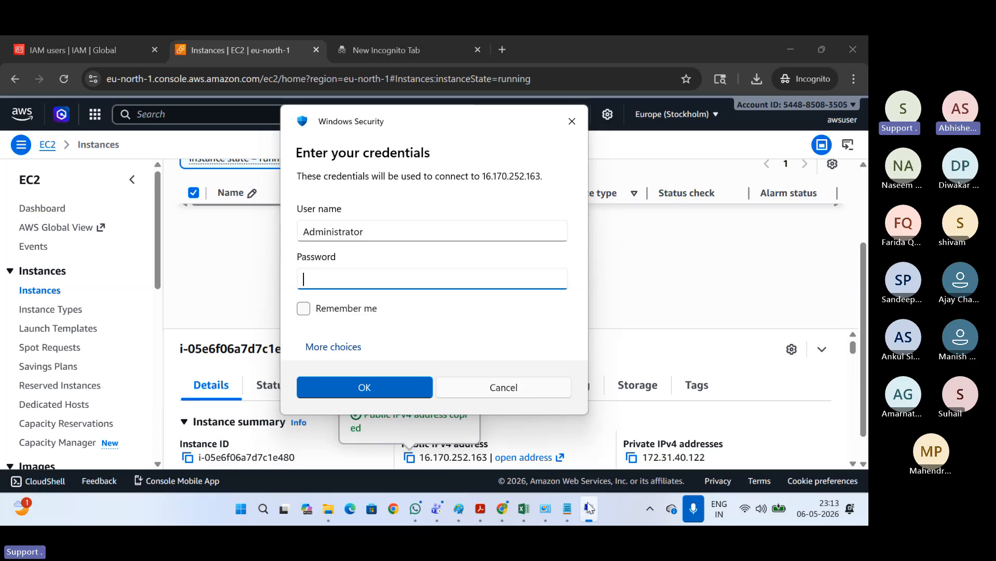
mouse_move(590, 509)
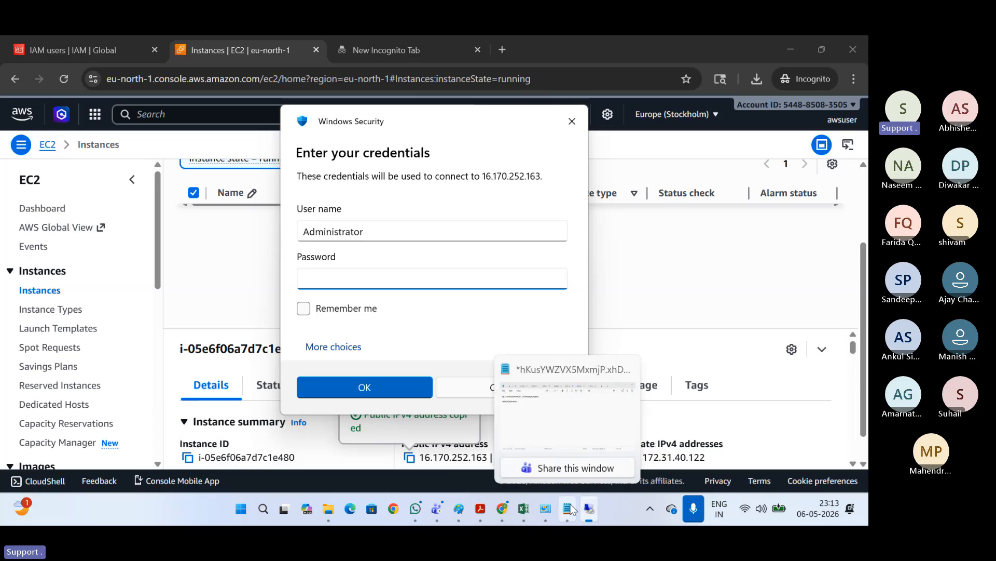
click(567, 509)
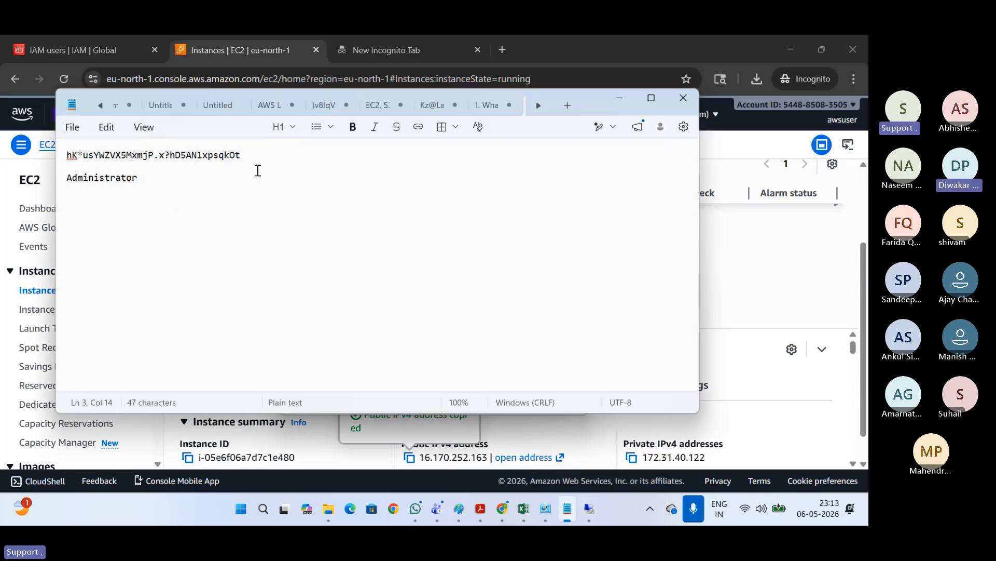
drag(251, 161, 57, 163)
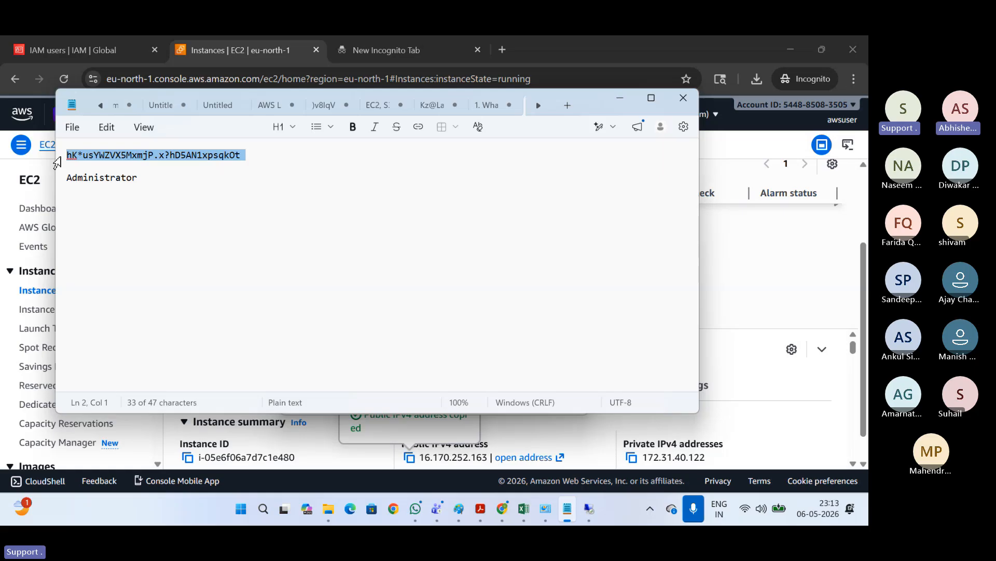
key(alt+Tab)
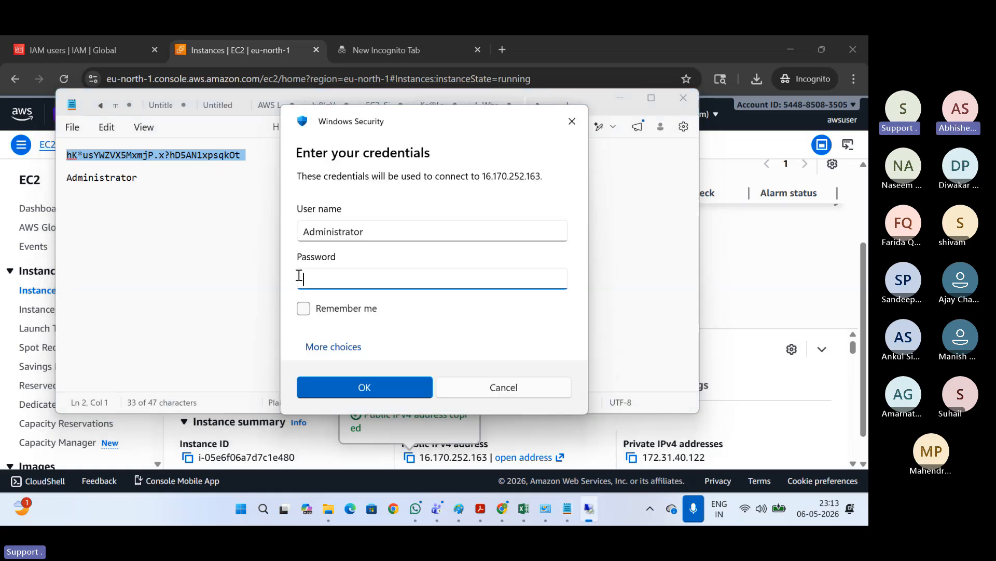
key(ctrl+v)
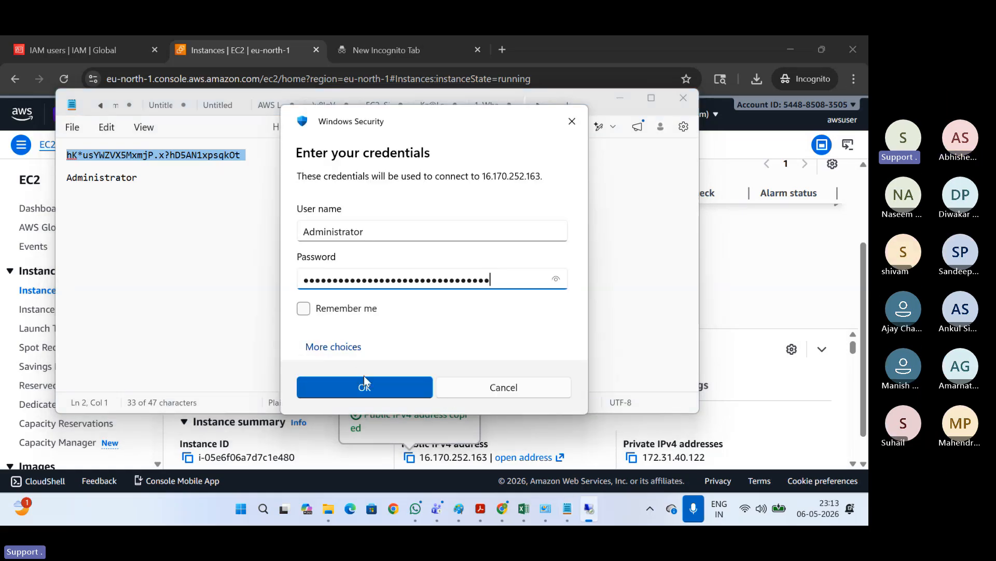
click(366, 391)
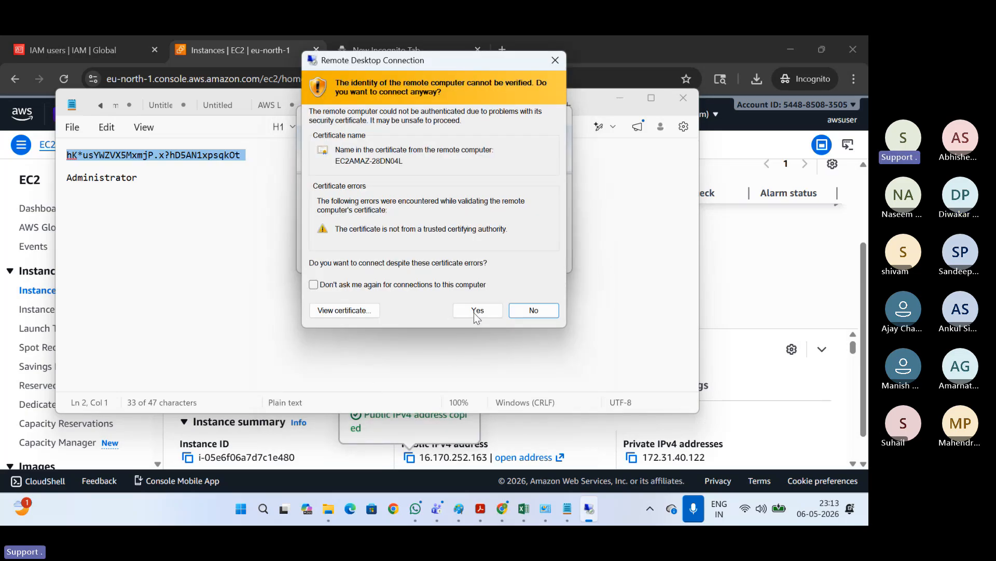
click(477, 310)
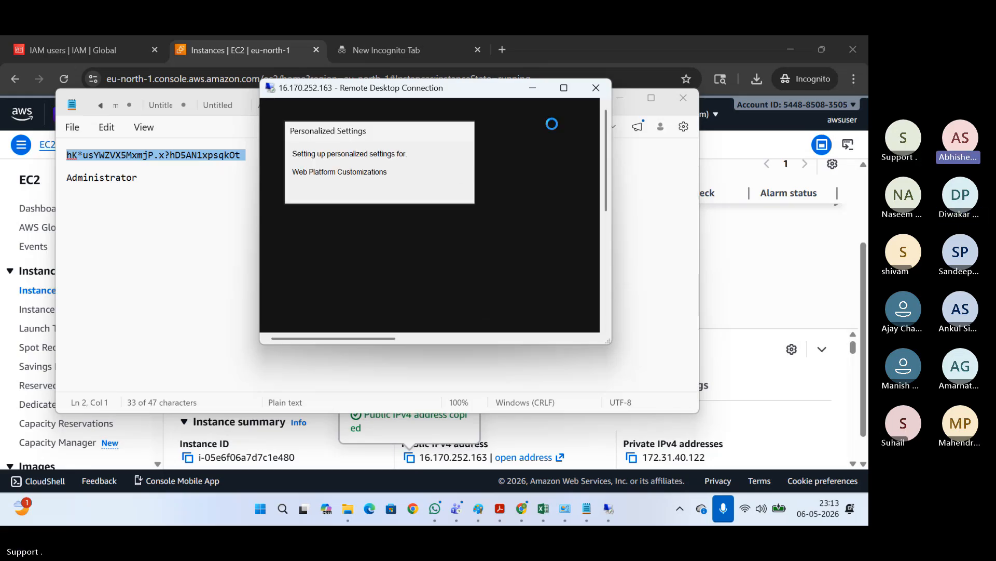
- Show server1's remote desktop full screen and open its Windows search
click(564, 88)
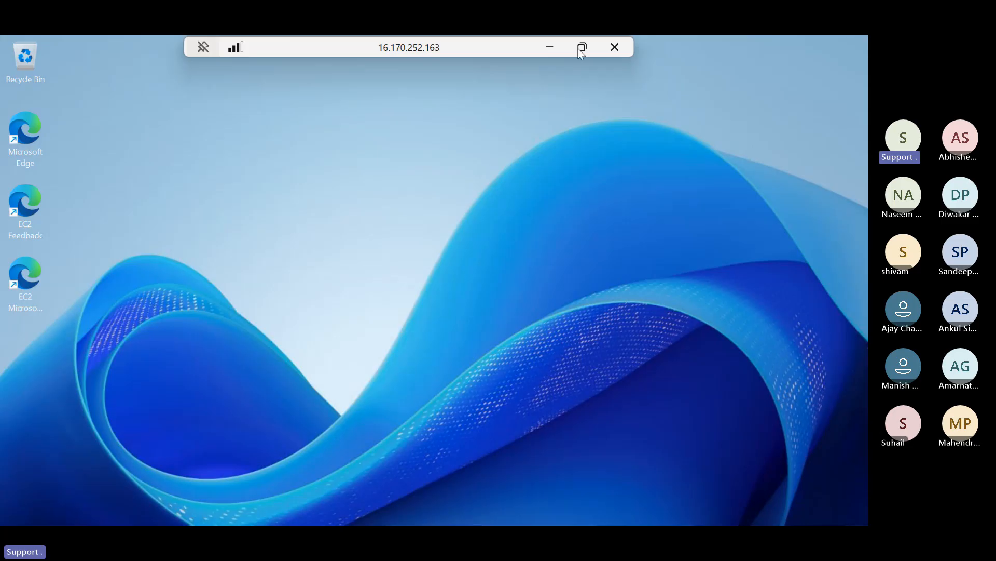
double_click(493, 51)
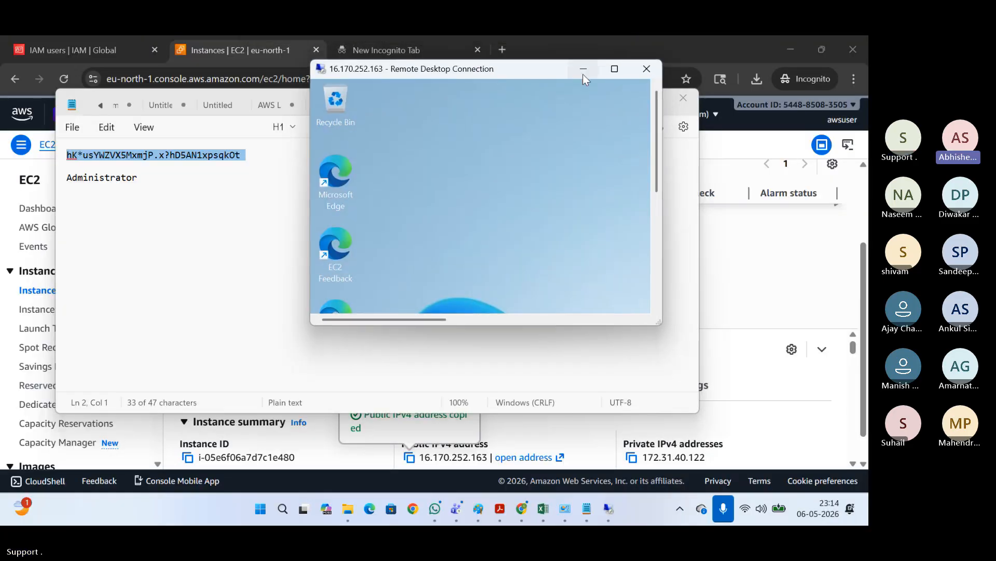
click(614, 69)
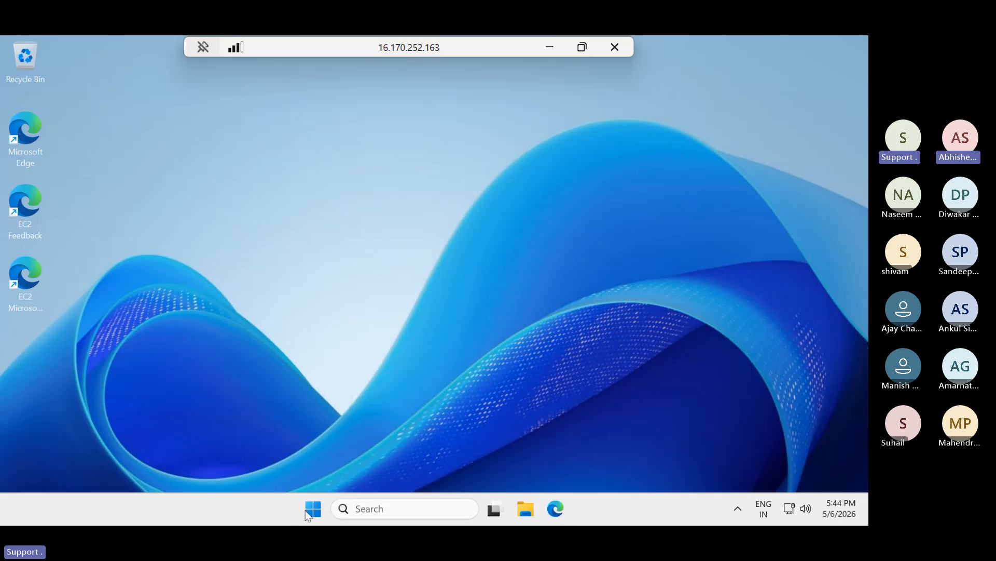
click(353, 508)
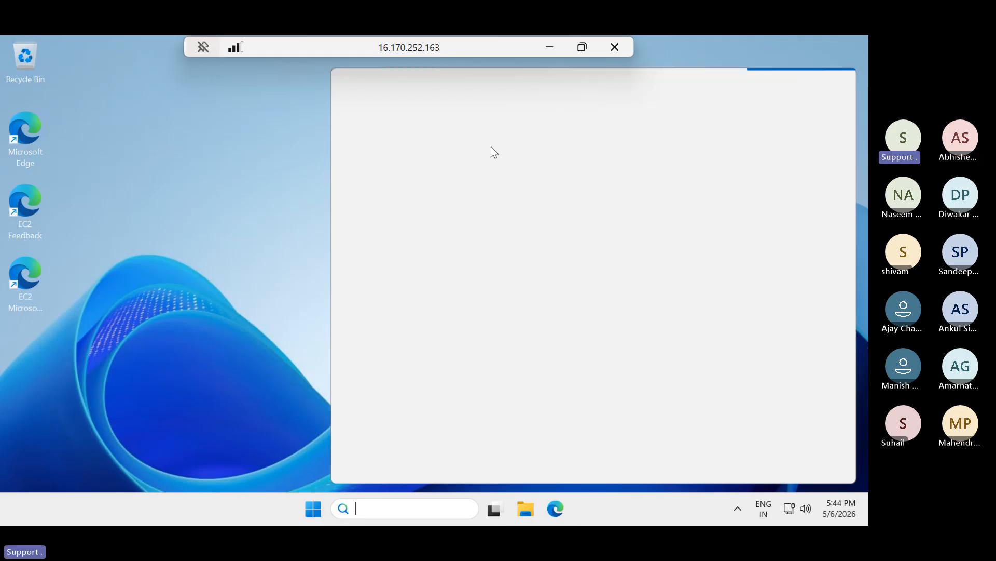
- Reduce the remote session to a window and minimize it and Notepad to return to server1 in the instances list
click(578, 49)
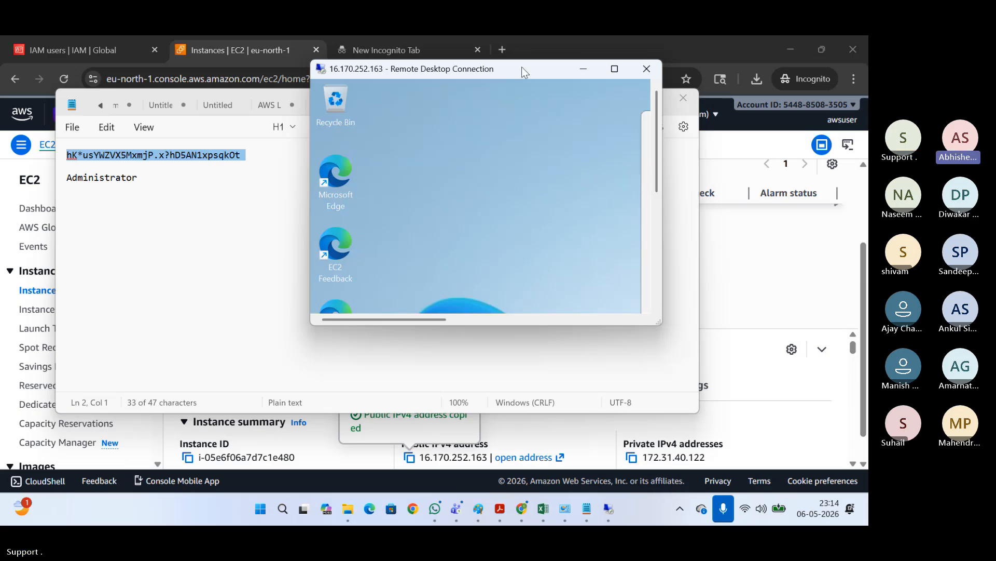
drag(522, 66, 470, 77)
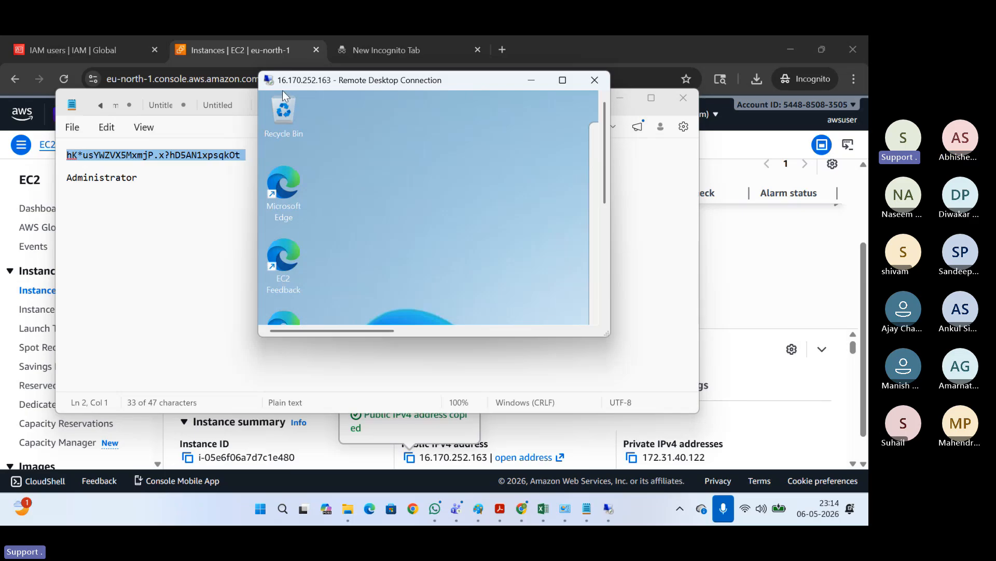
click(528, 81)
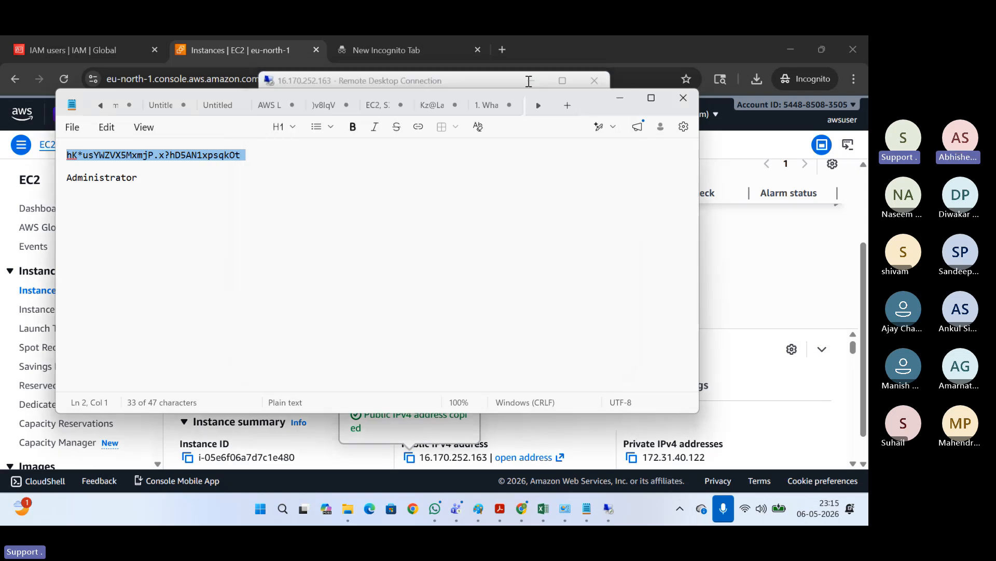
click(619, 98)
click(589, 509)
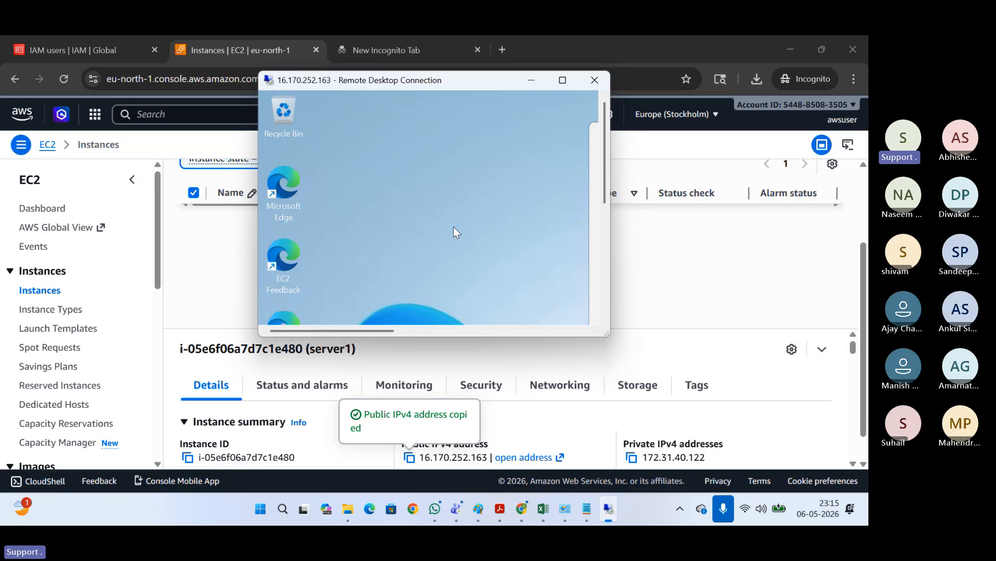
click(529, 84)
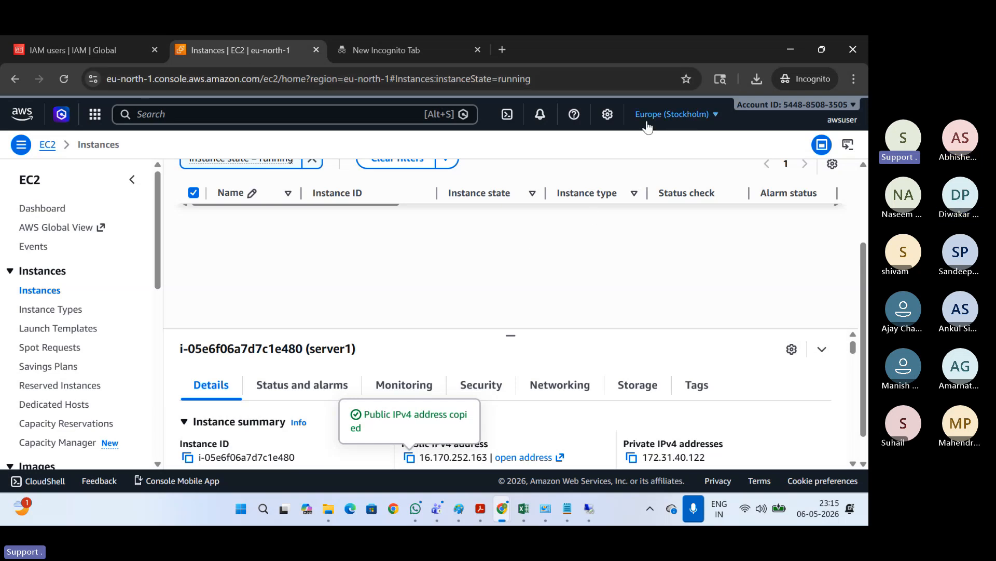
scroll(442, 260, up, 2)
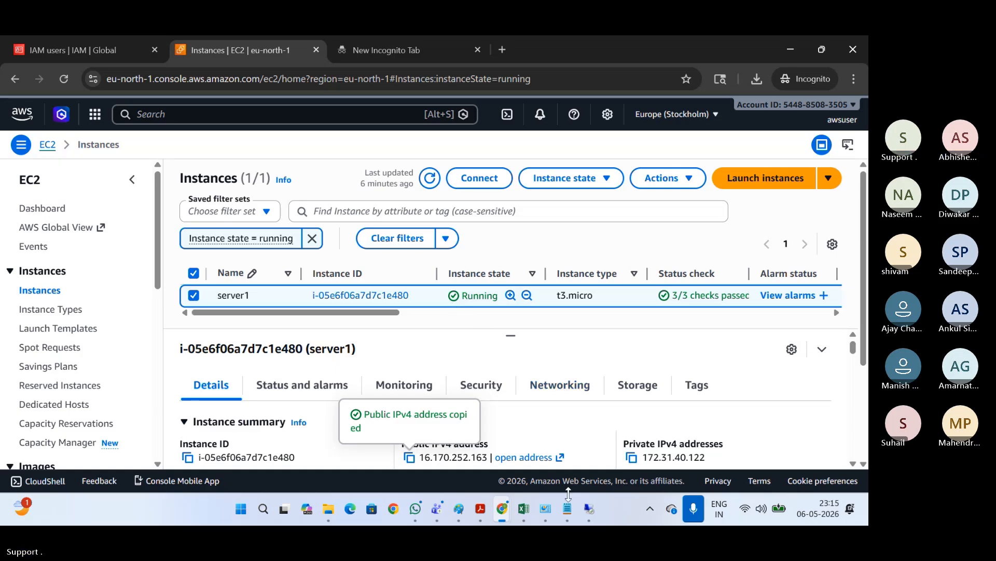
- Switch to the root user's browser window and open the running EC2 instances in the Asia Pacific (Mumbai) region
mouse_move(506, 514)
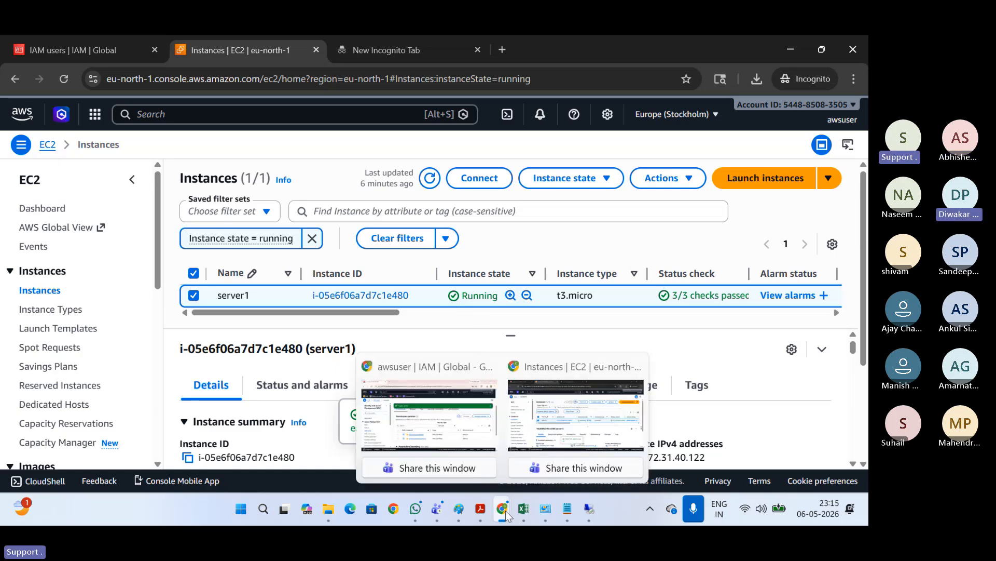
click(457, 436)
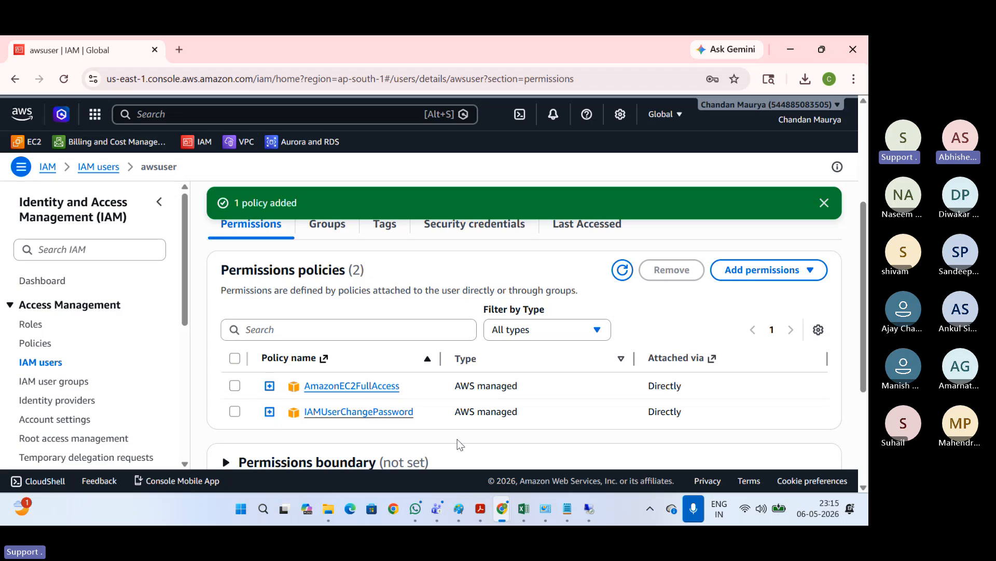
scroll(294, 270, up, 2)
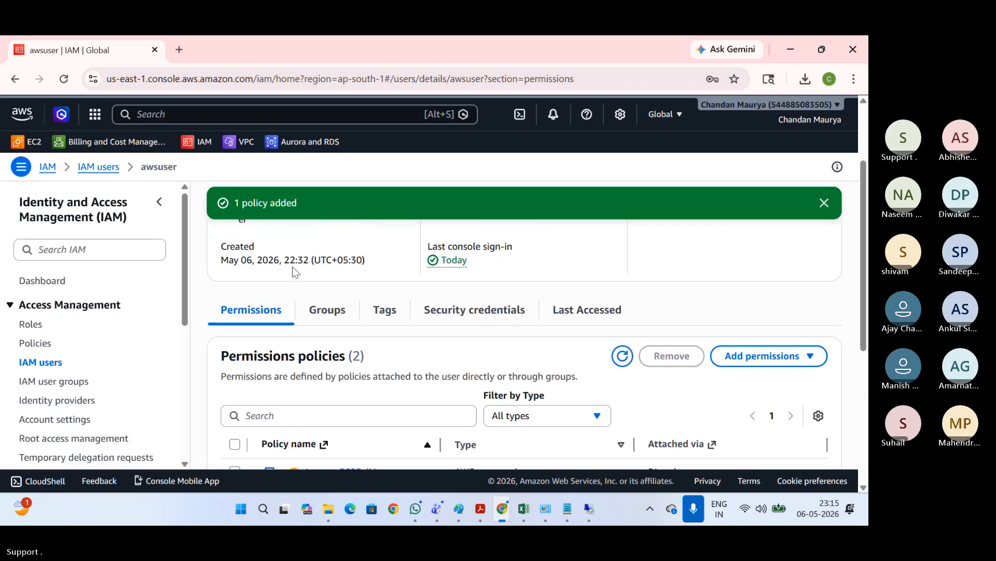
scroll(292, 266, up, 2)
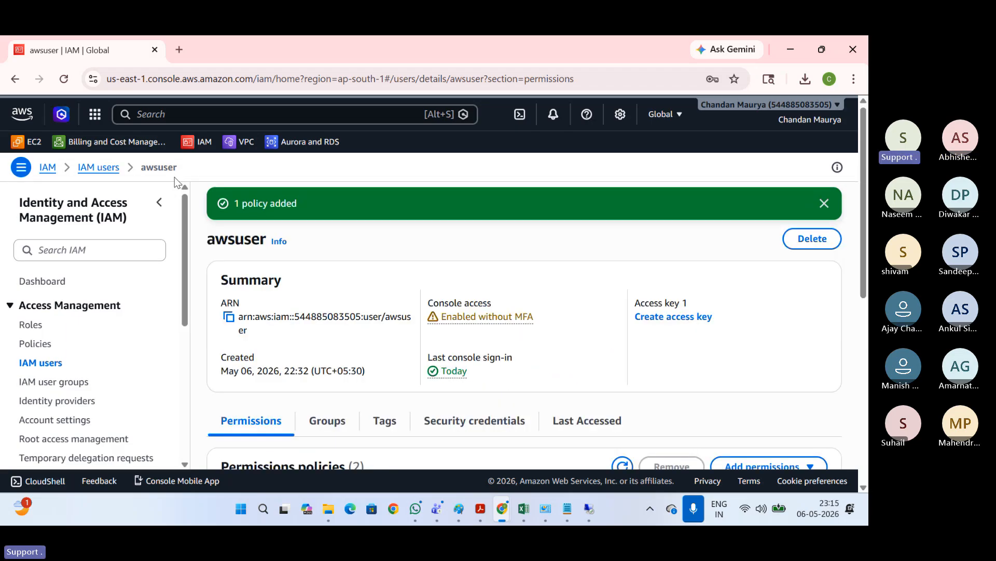
click(40, 145)
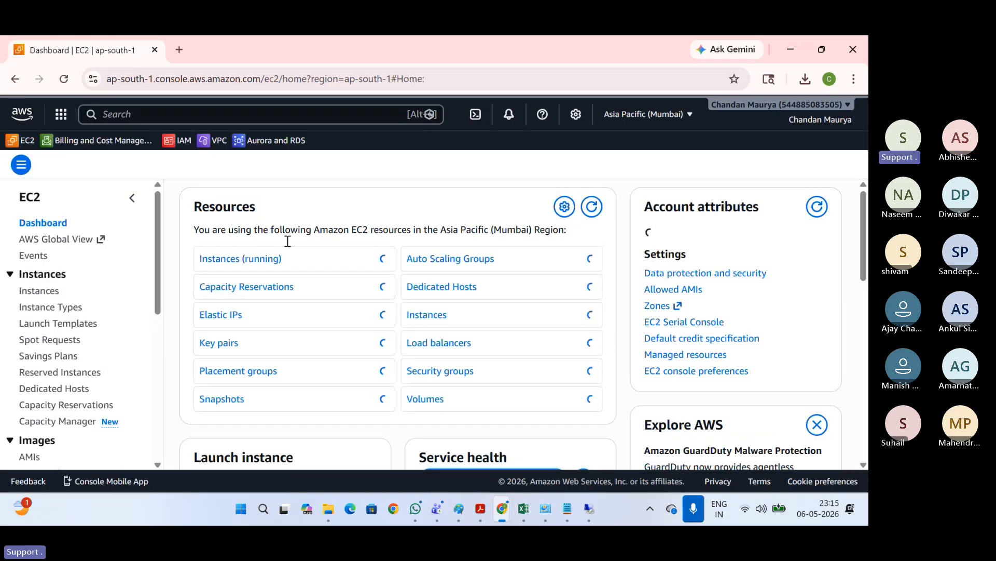
click(240, 259)
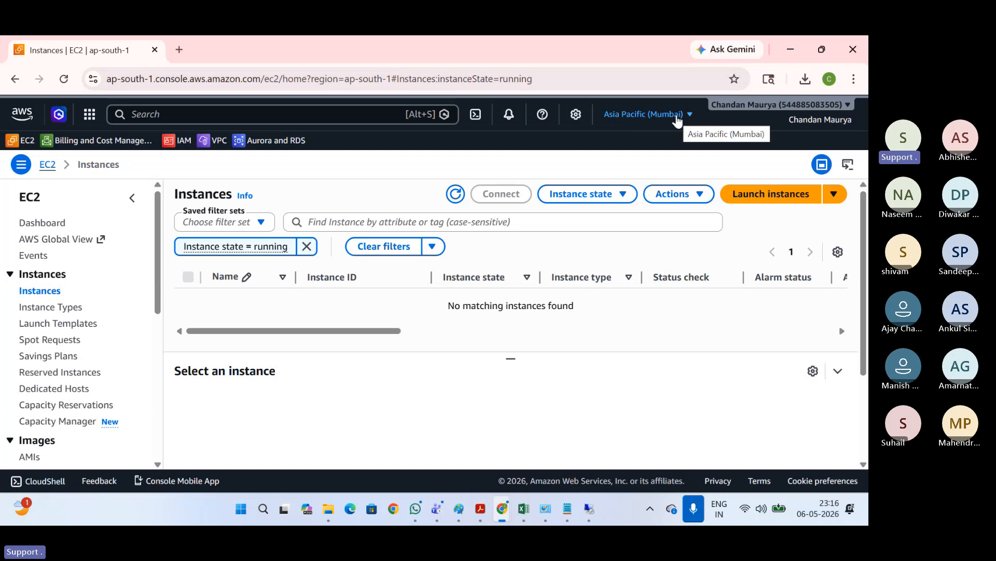
- Change the root user's console region to Europe (Stockholm) and view the further columns of server1 in the instances list
click(677, 117)
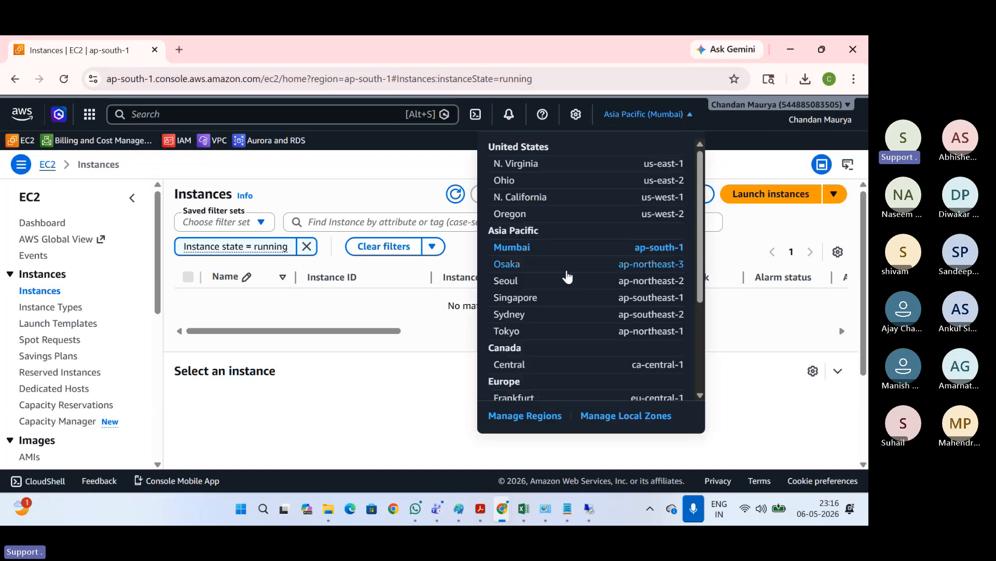
scroll(565, 275, down, 3)
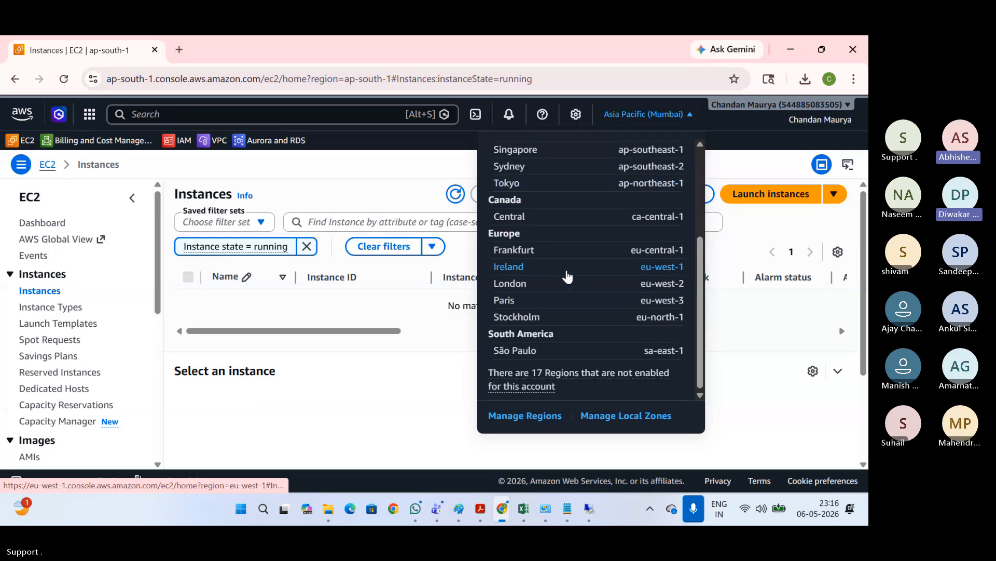
scroll(567, 276, up, 1)
scroll(567, 276, up, 2)
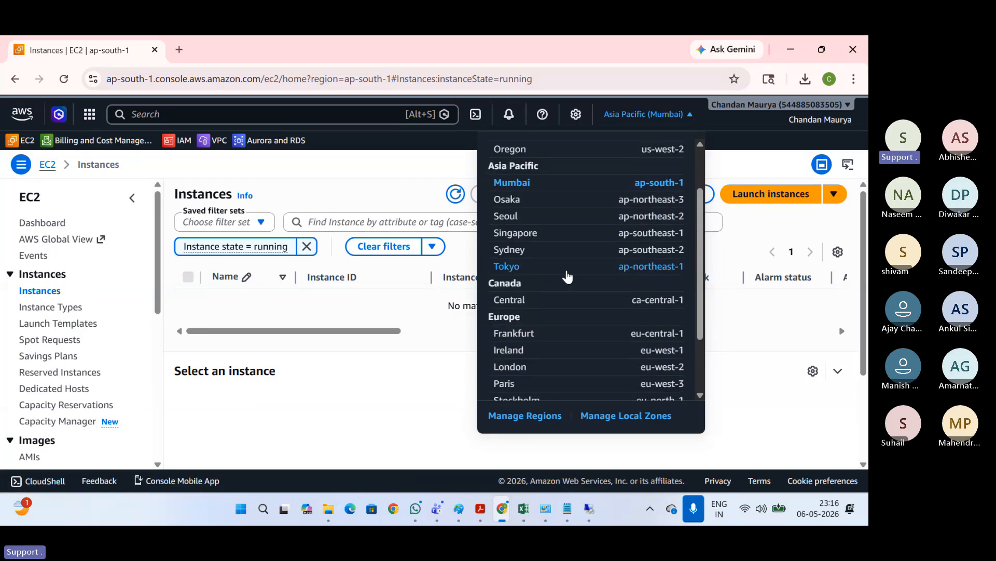
scroll(568, 276, up, 1)
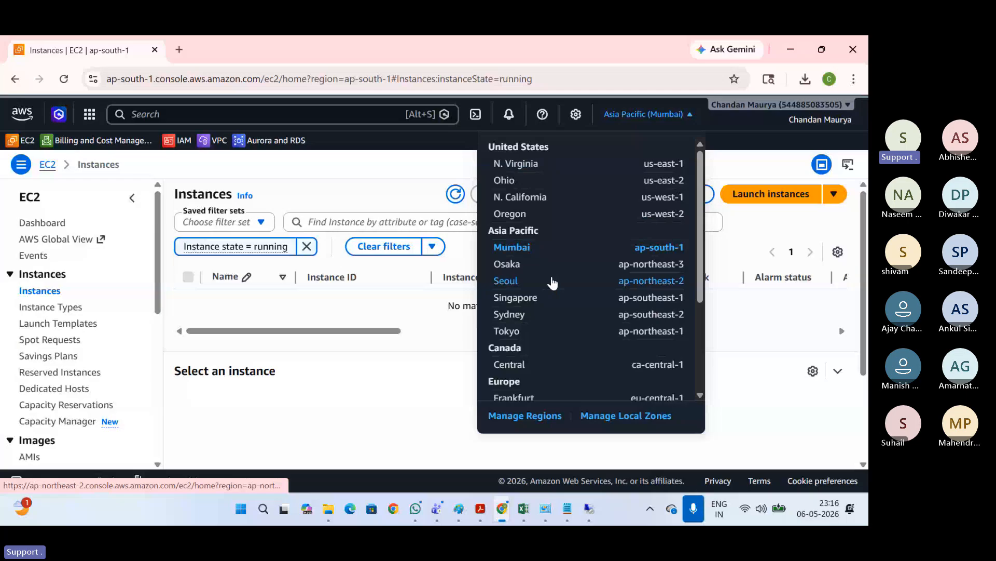
scroll(552, 283, down, 1)
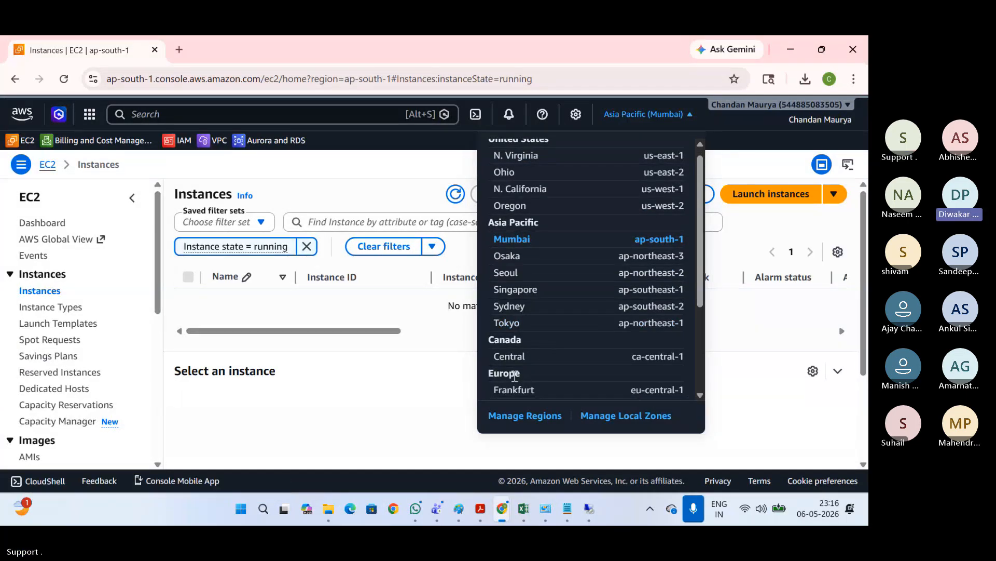
scroll(514, 375, down, 3)
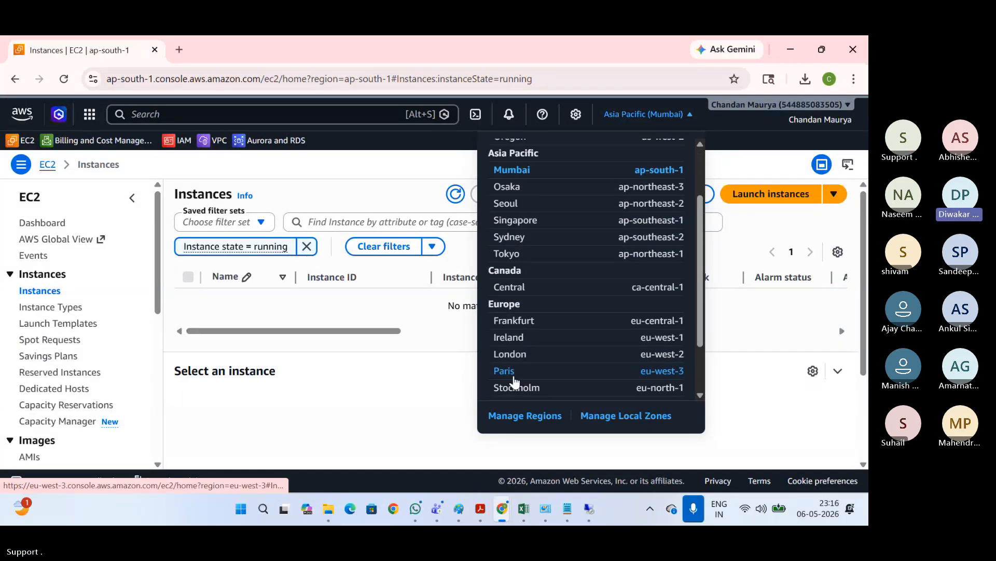
scroll(514, 379, down, 2)
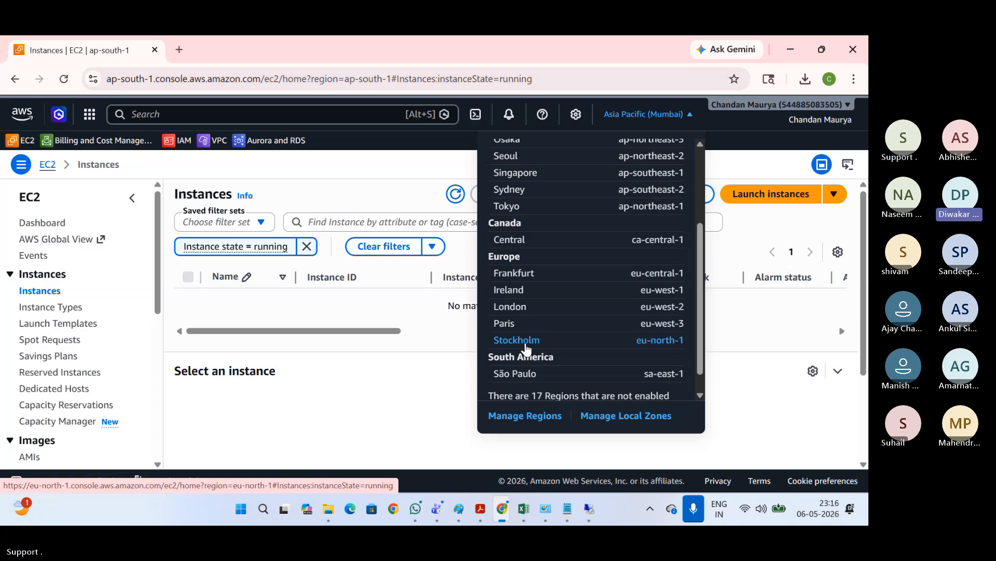
click(526, 347)
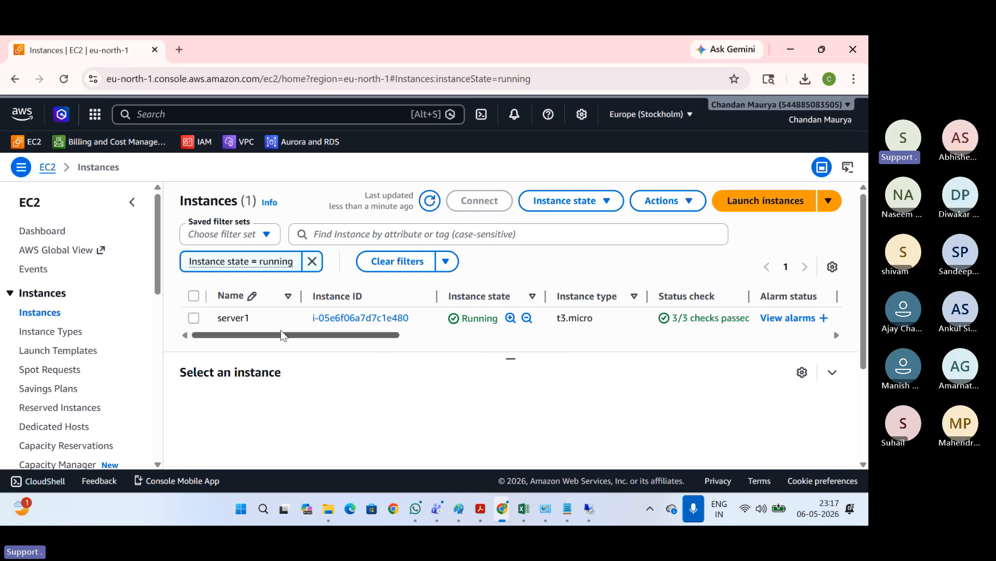
scroll(400, 340, right, 2)
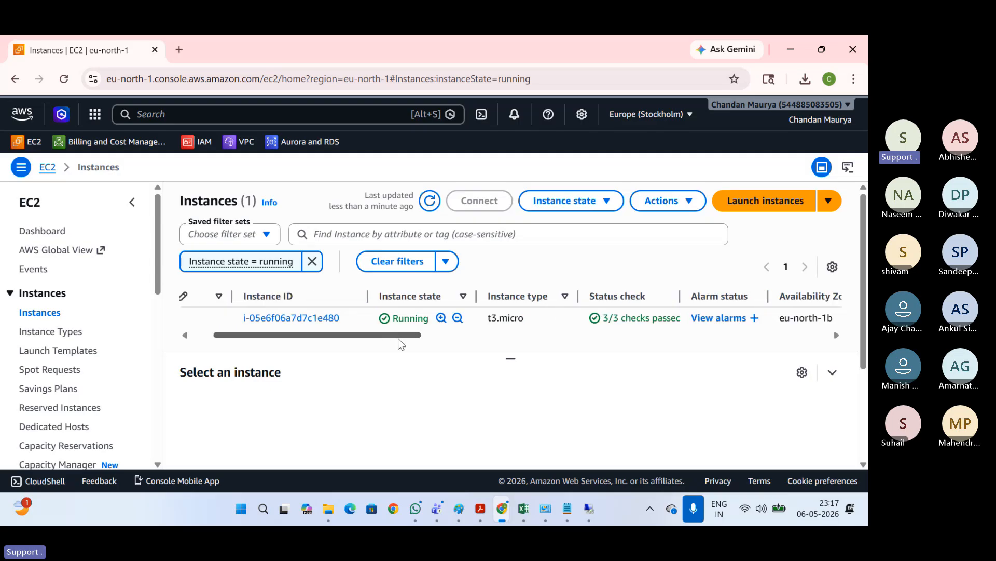
- Minimize the remote session and open the RDP client connection options for server1 as root
scroll(342, 337, left, 2)
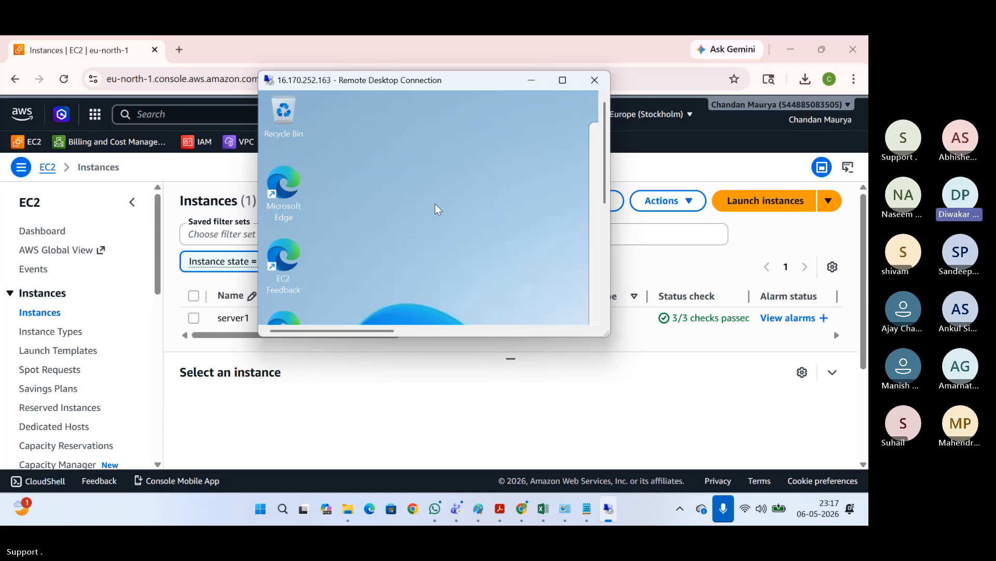
click(531, 80)
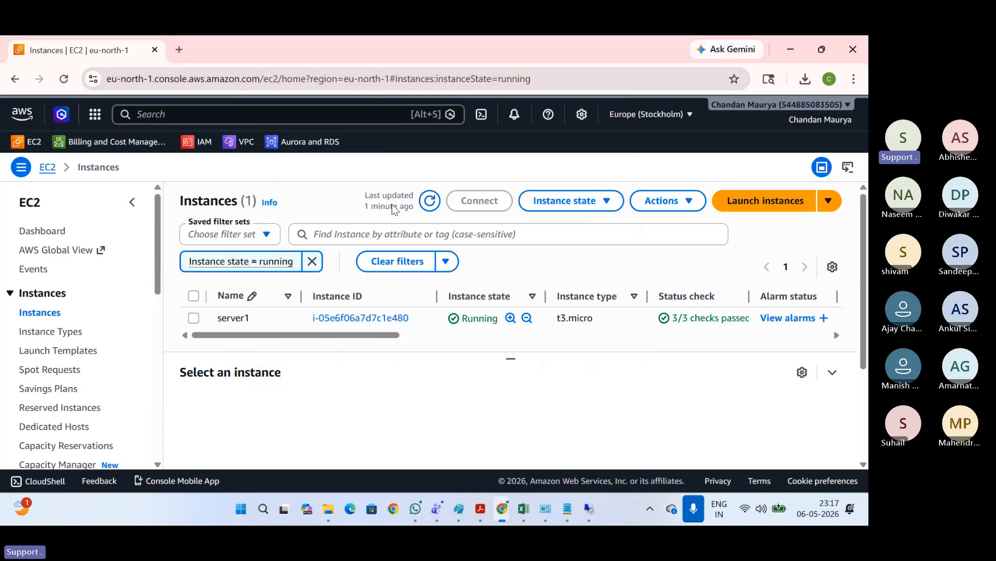
click(193, 319)
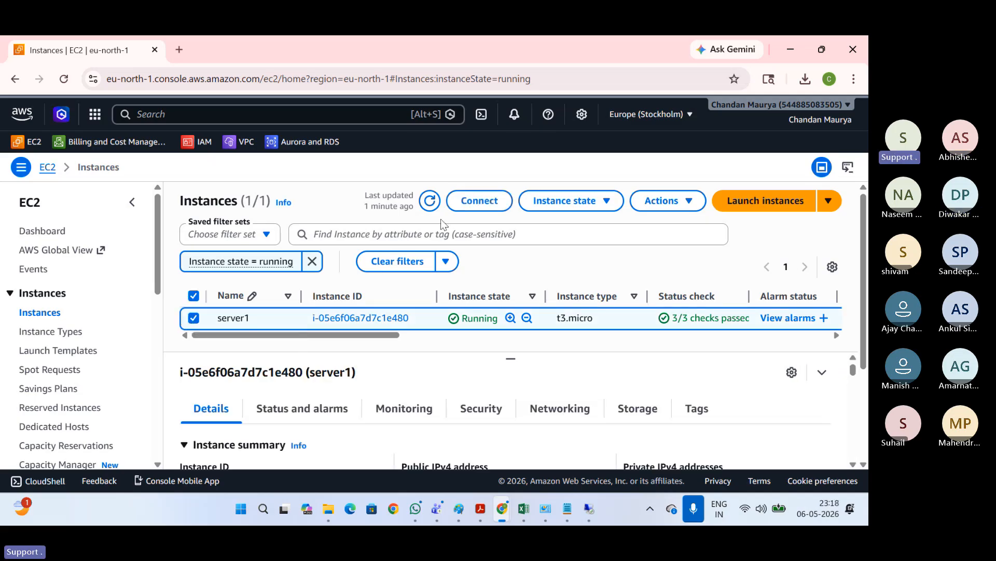
click(474, 204)
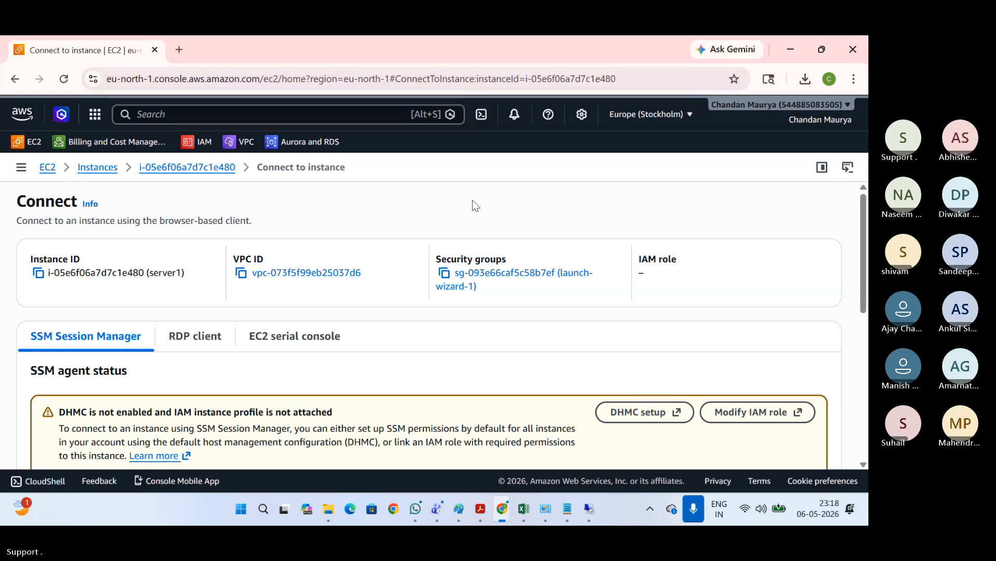
click(201, 340)
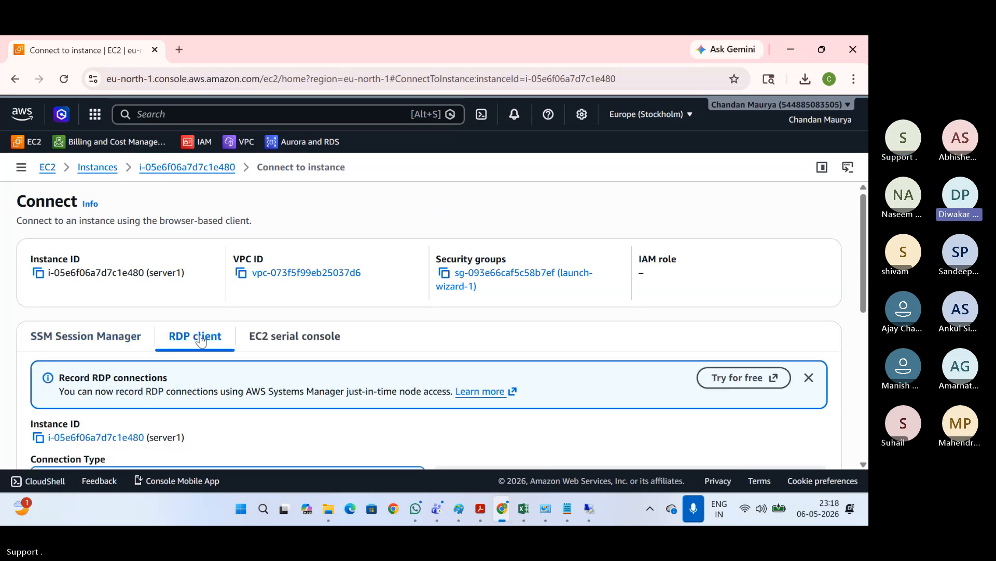
- Review server1's RDP connection settings and download its remote desktop file
scroll(201, 340, down, 3)
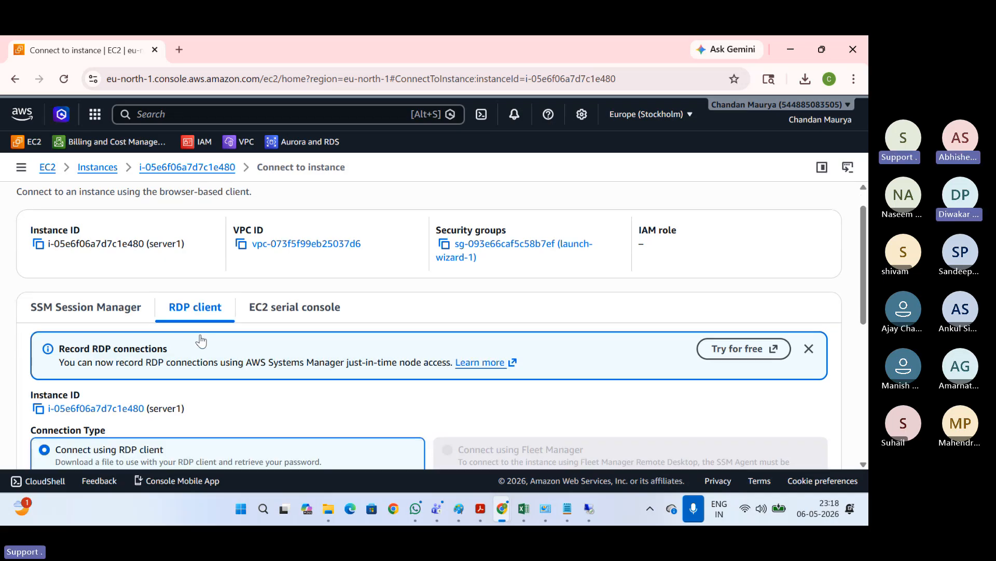
scroll(203, 340, down, 2)
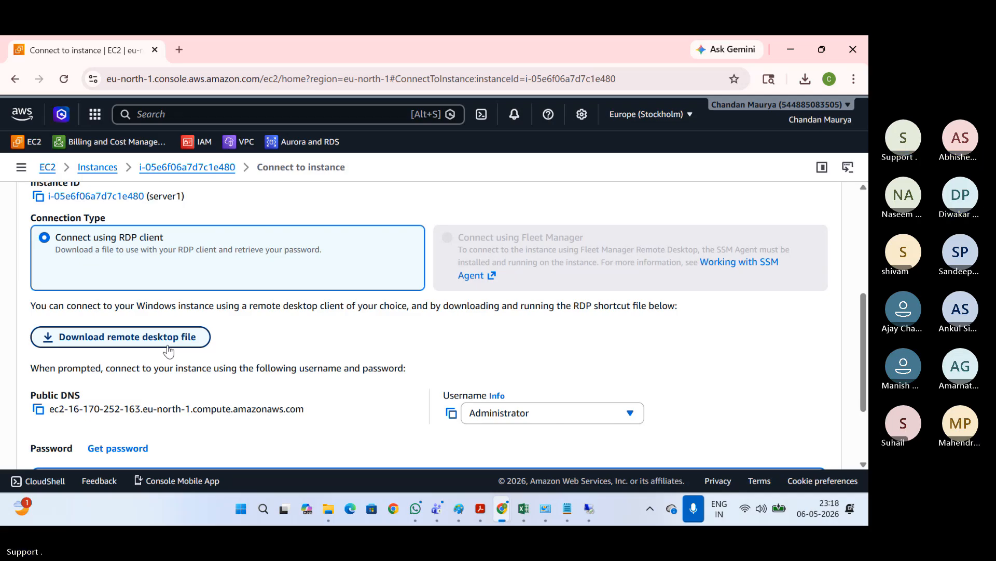
scroll(169, 352, up, 1)
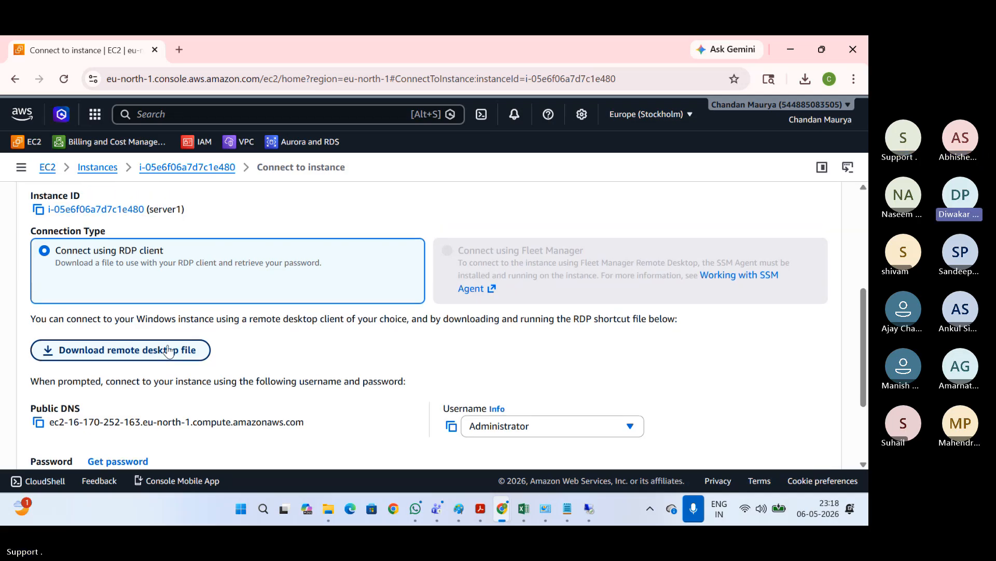
scroll(156, 354, up, 3)
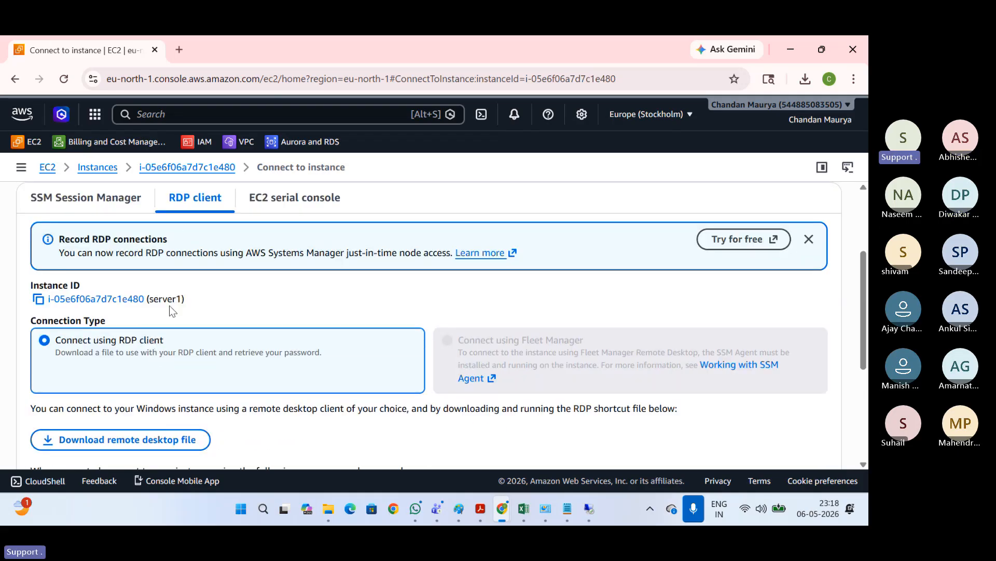
scroll(169, 305, down, 1)
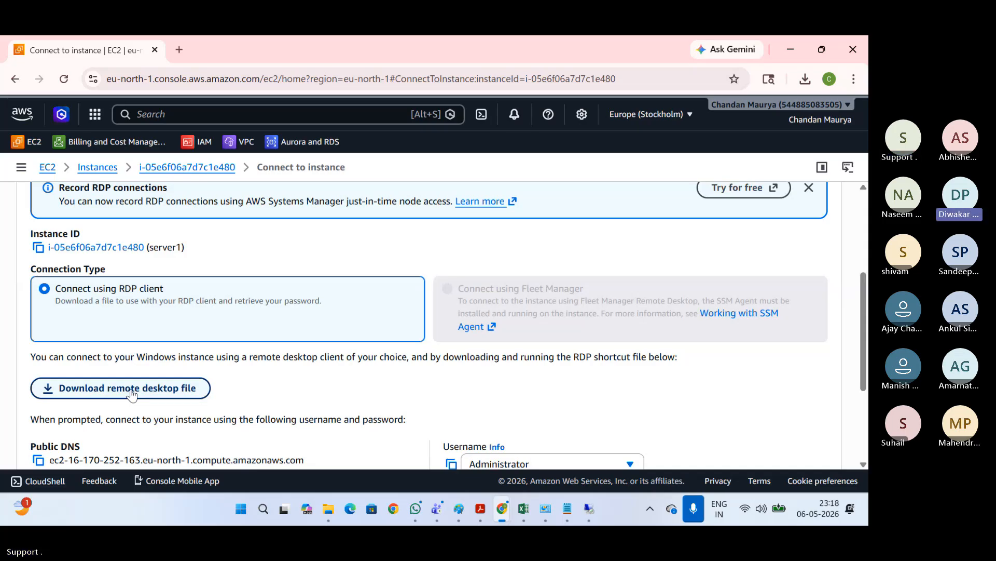
scroll(132, 394, up, 2)
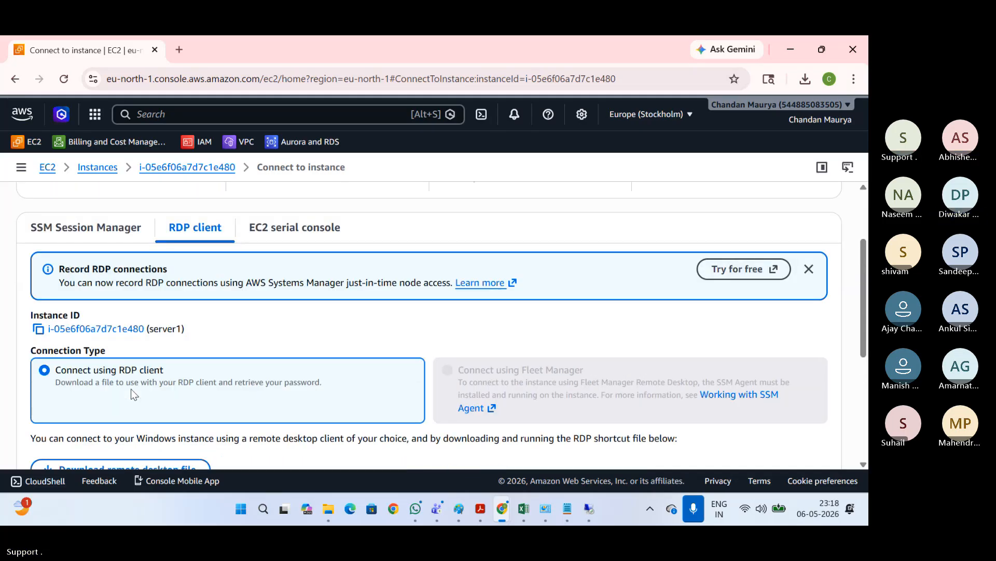
scroll(134, 397, down, 1)
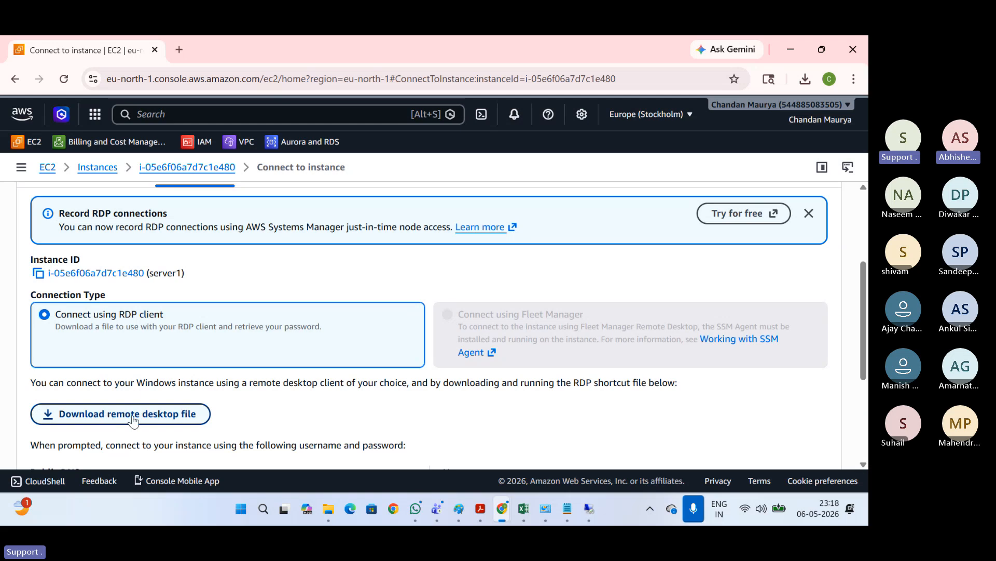
scroll(133, 421, down, 1)
scroll(145, 378, down, 1)
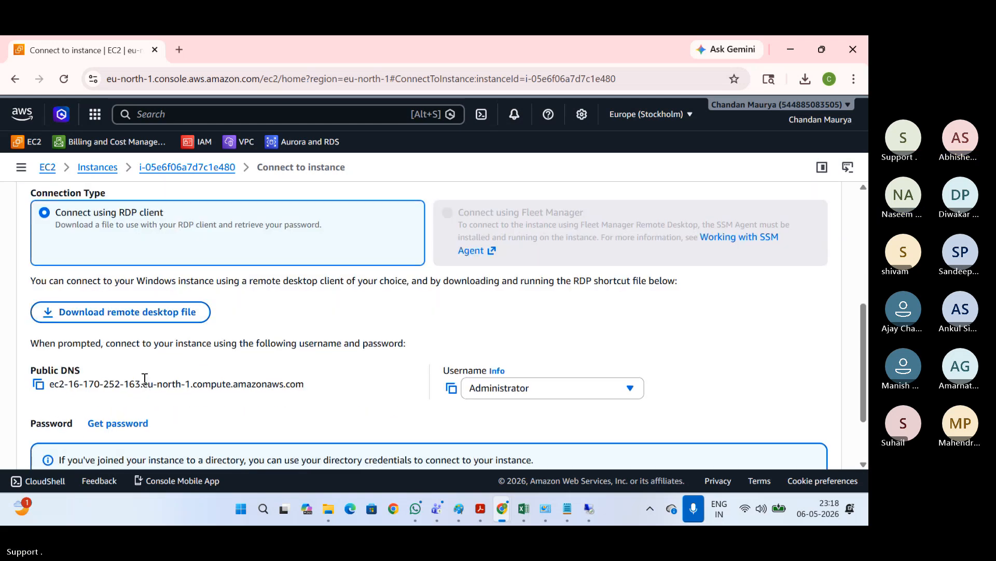
scroll(145, 378, down, 2)
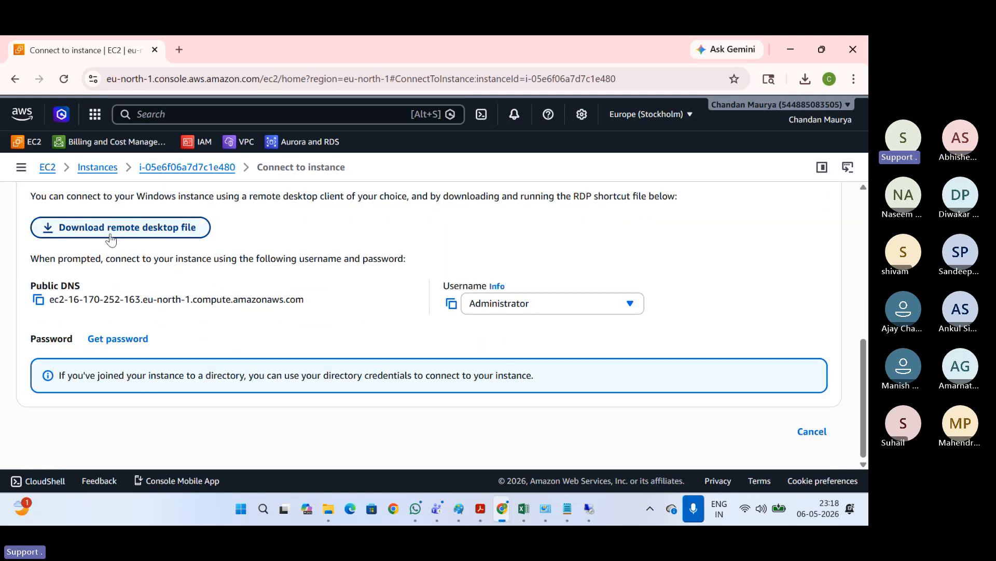
click(111, 239)
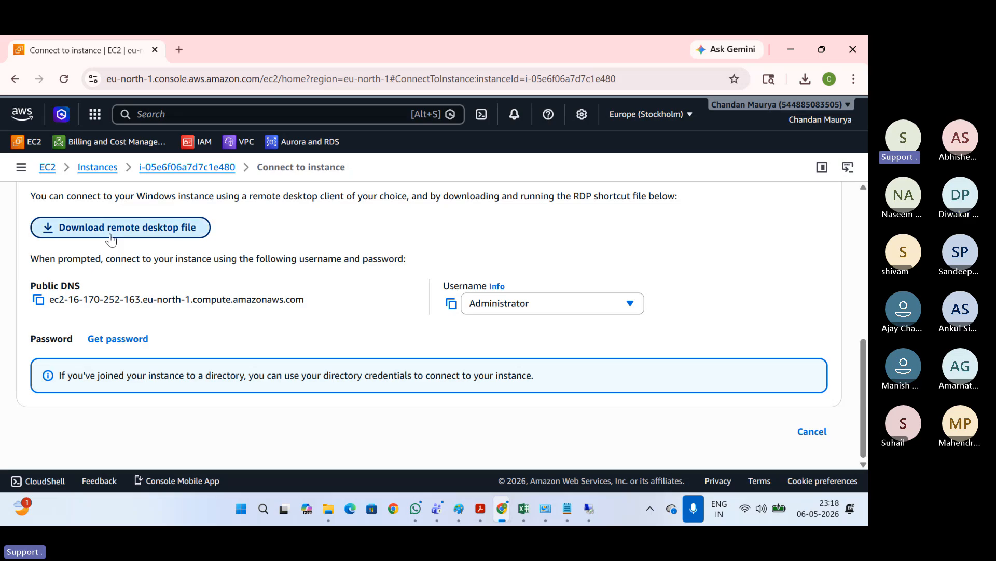
- Review the connection details and open the Windows password retrieval page for server1
scroll(275, 289, up, 1)
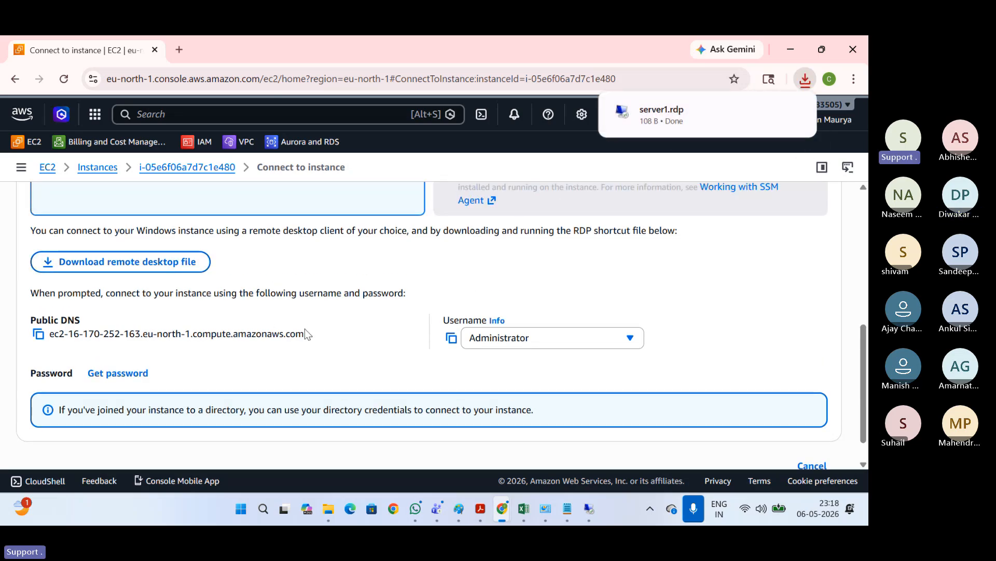
scroll(304, 328, up, 4)
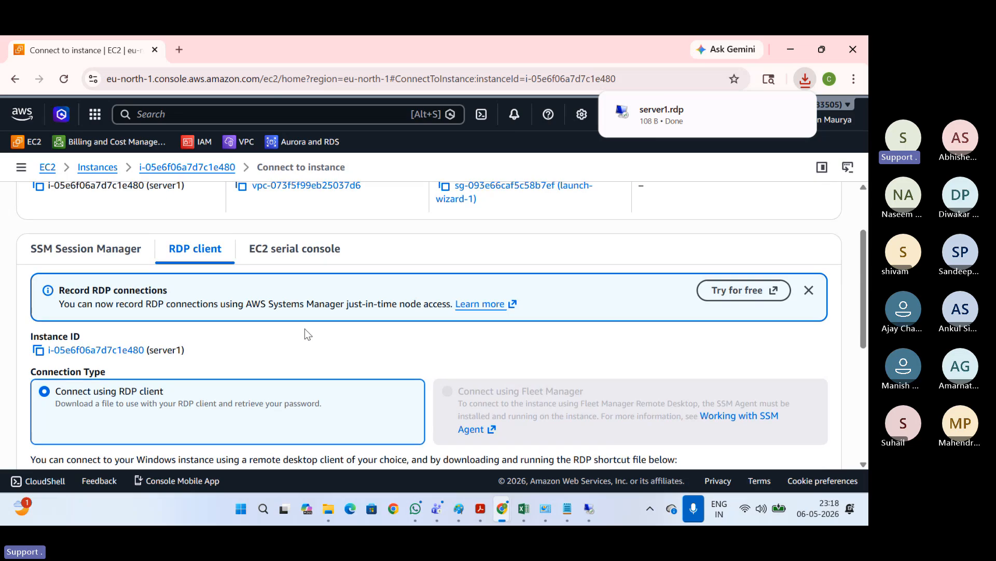
scroll(265, 342, down, 3)
scroll(267, 345, down, 2)
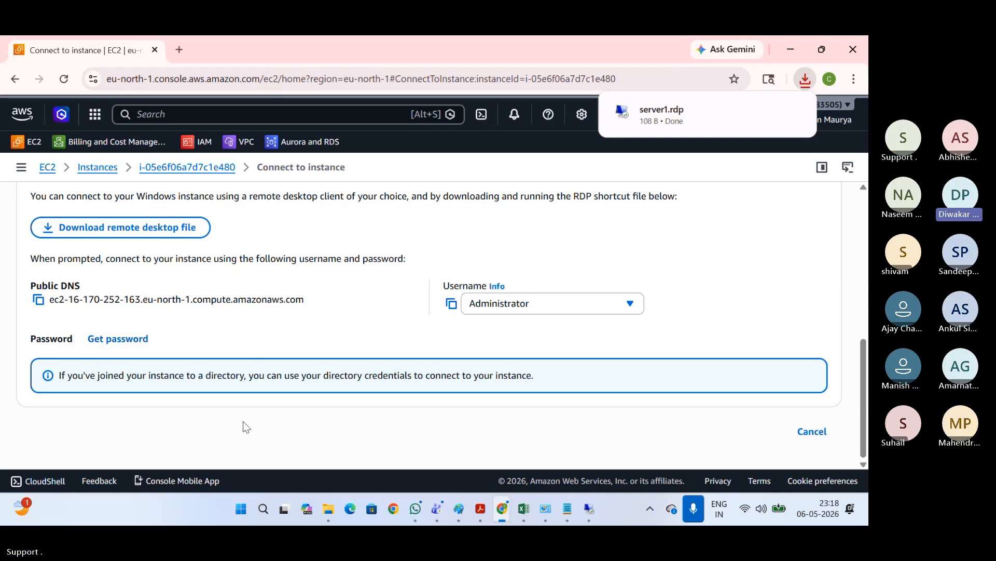
click(115, 338)
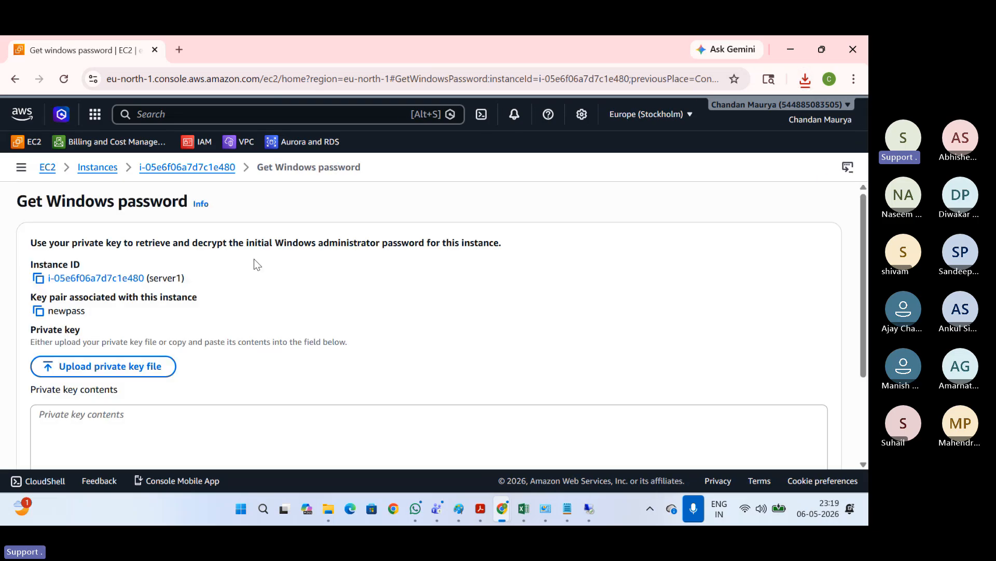
scroll(164, 375, down, 1)
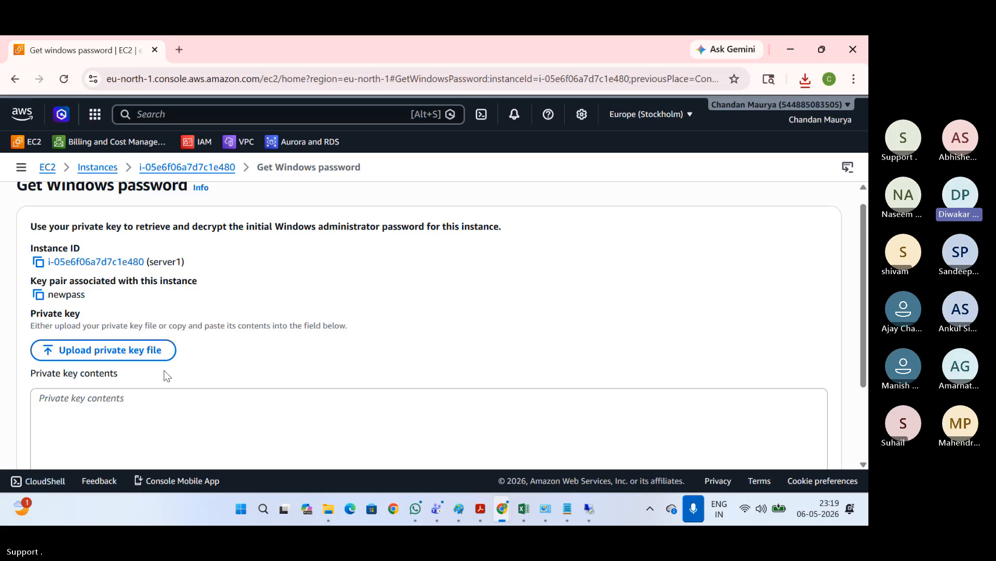
- Upload the private key file newpass.pem and decrypt server1's Windows administrator password
click(129, 357)
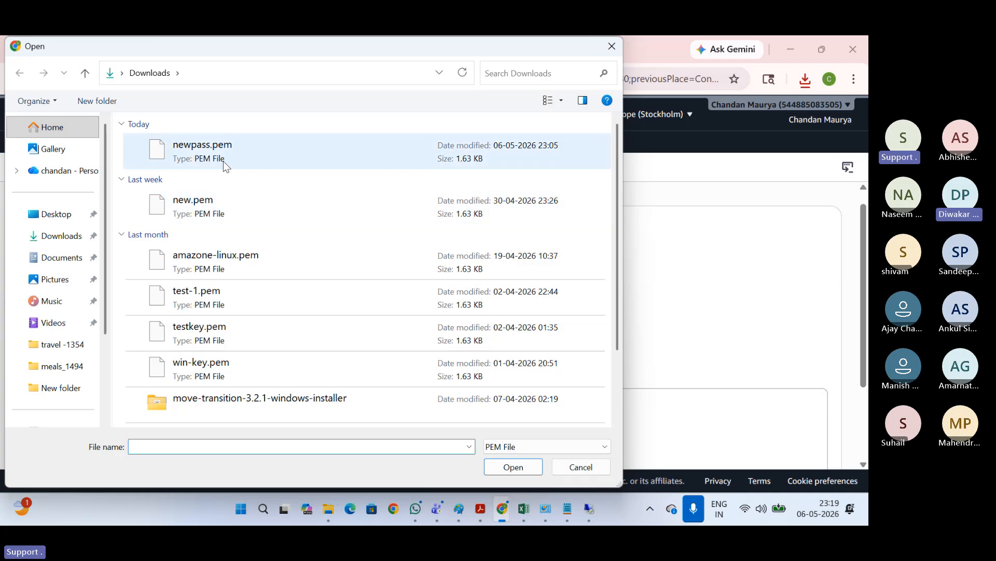
click(617, 46)
scroll(241, 409, down, 2)
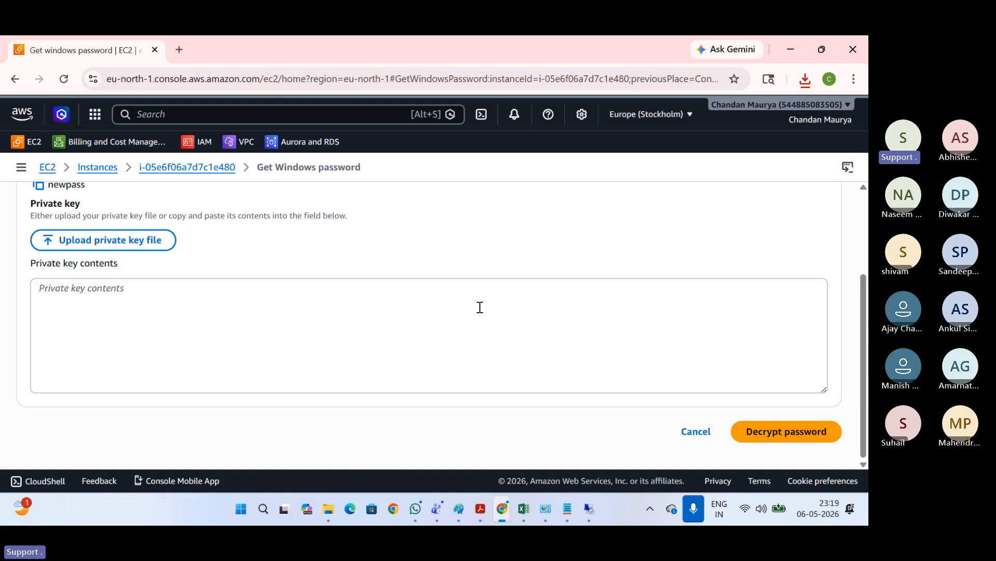
scroll(481, 309, up, 2)
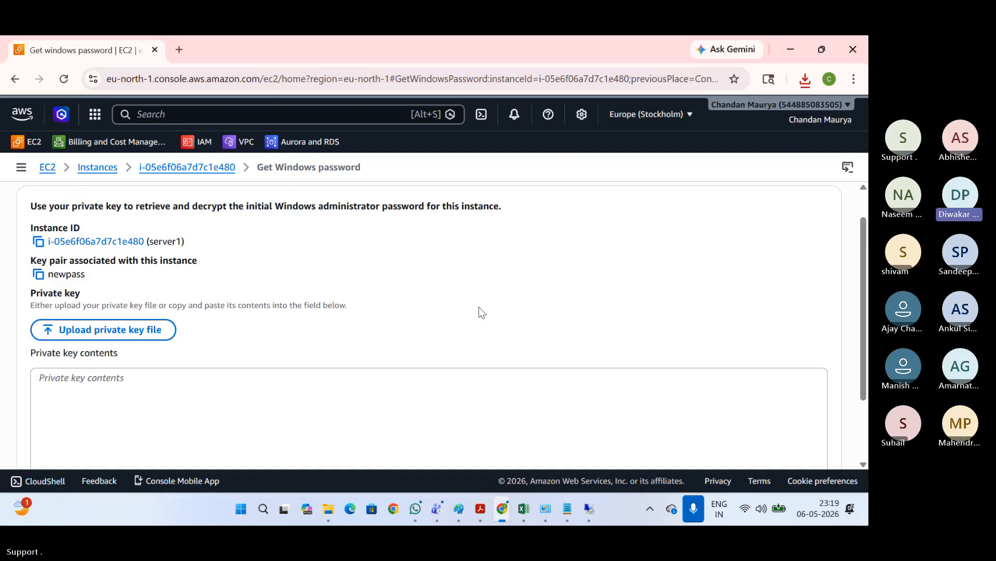
click(115, 330)
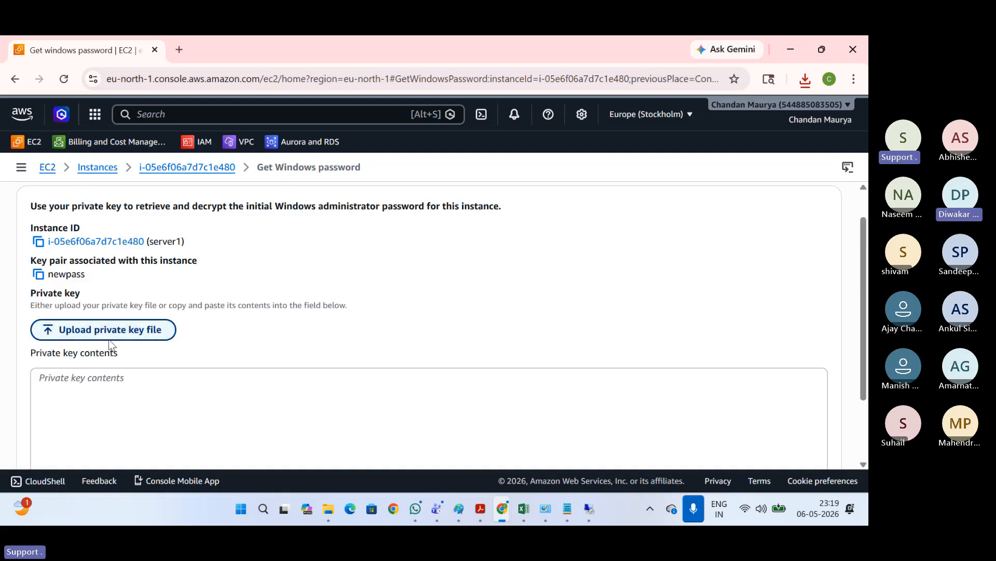
click(205, 148)
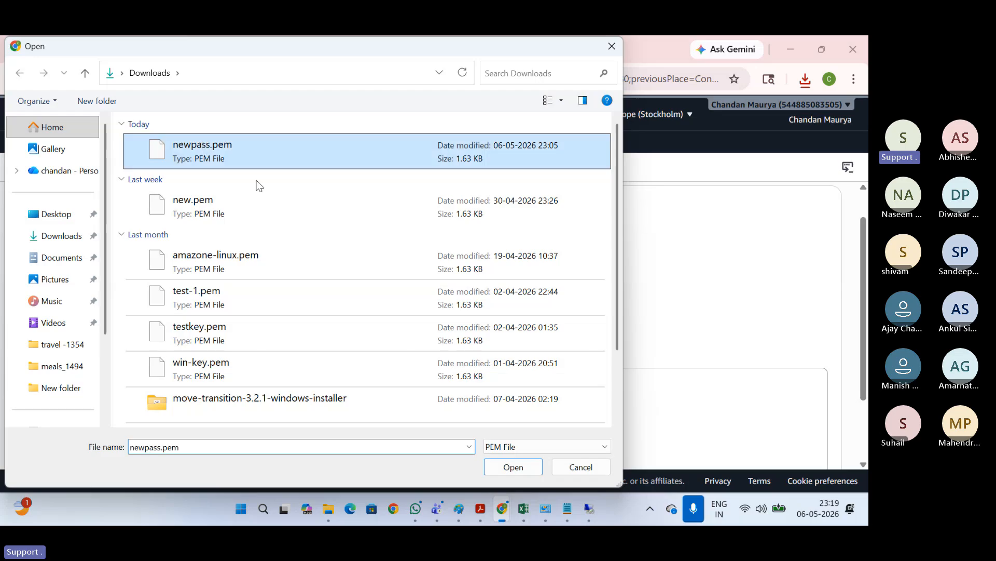
key(Return)
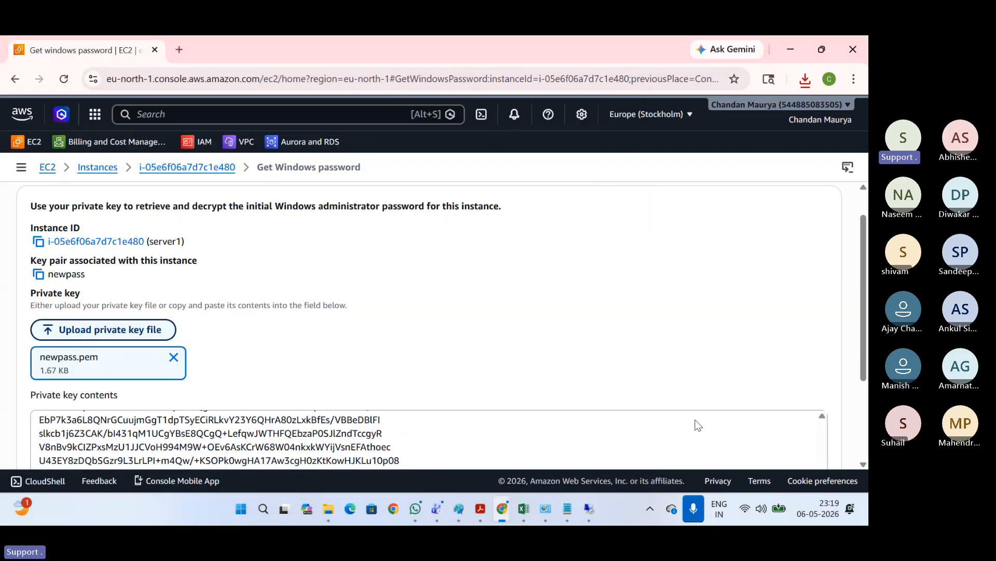
scroll(696, 420, down, 3)
click(779, 431)
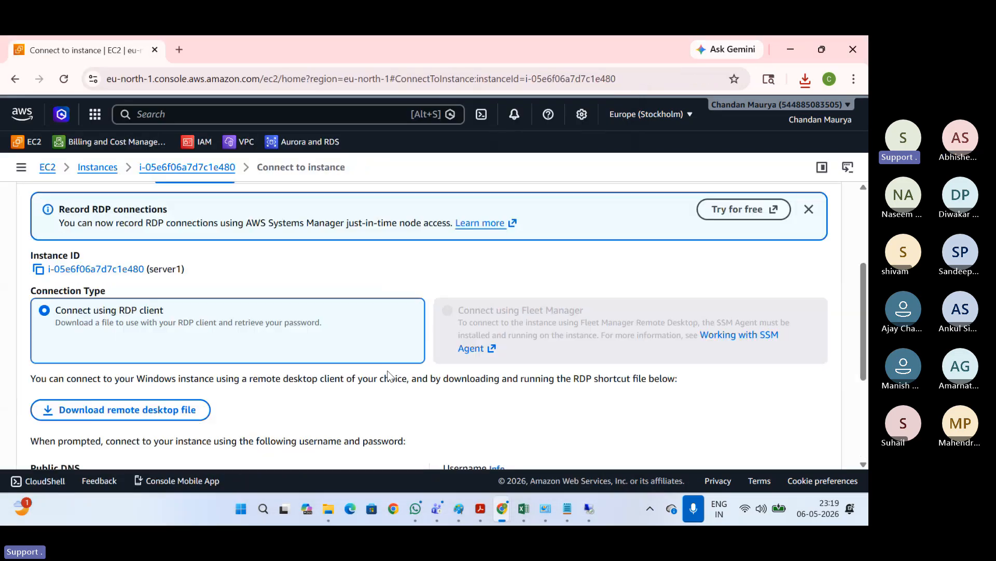
scroll(256, 389, down, 3)
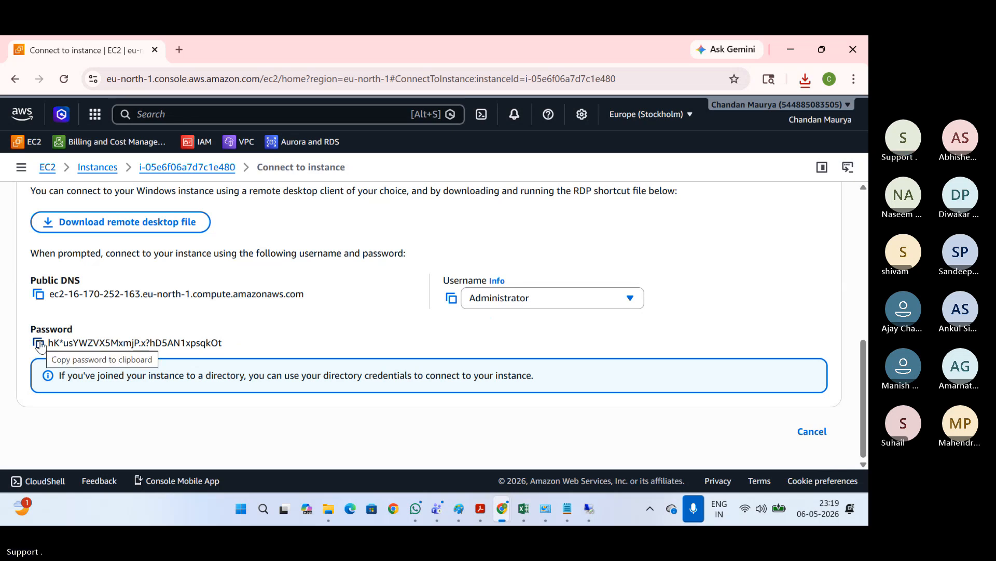
- Close the existing Remote Desktop session to server1 and confirm the disconnection
scroll(232, 255, up, 1)
scroll(232, 257, up, 1)
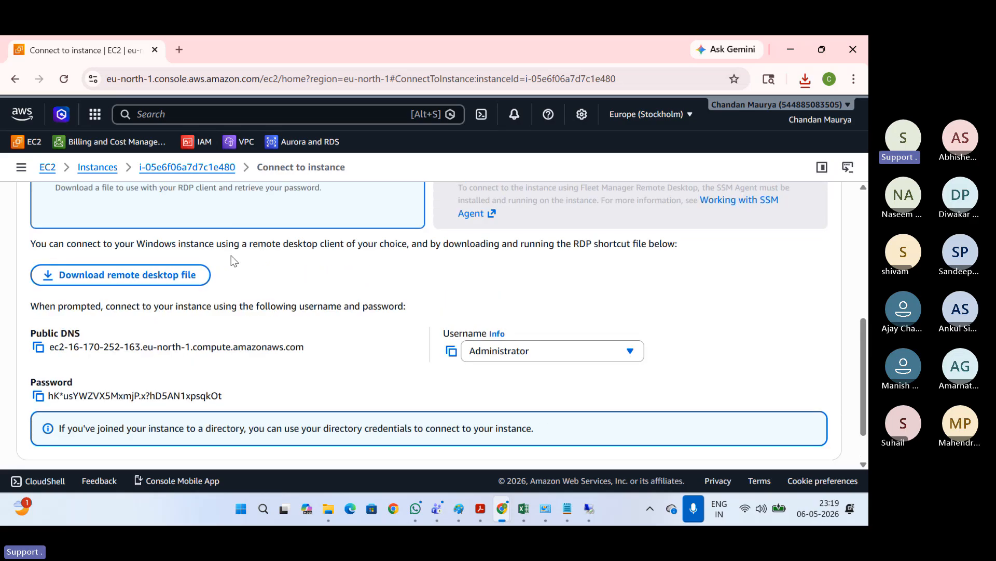
scroll(372, 223, up, 2)
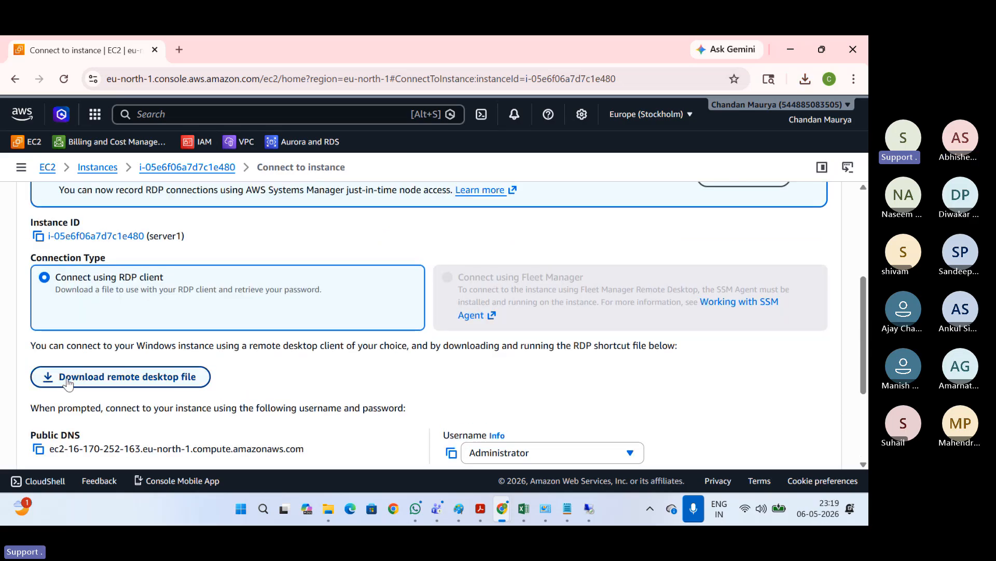
click(598, 503)
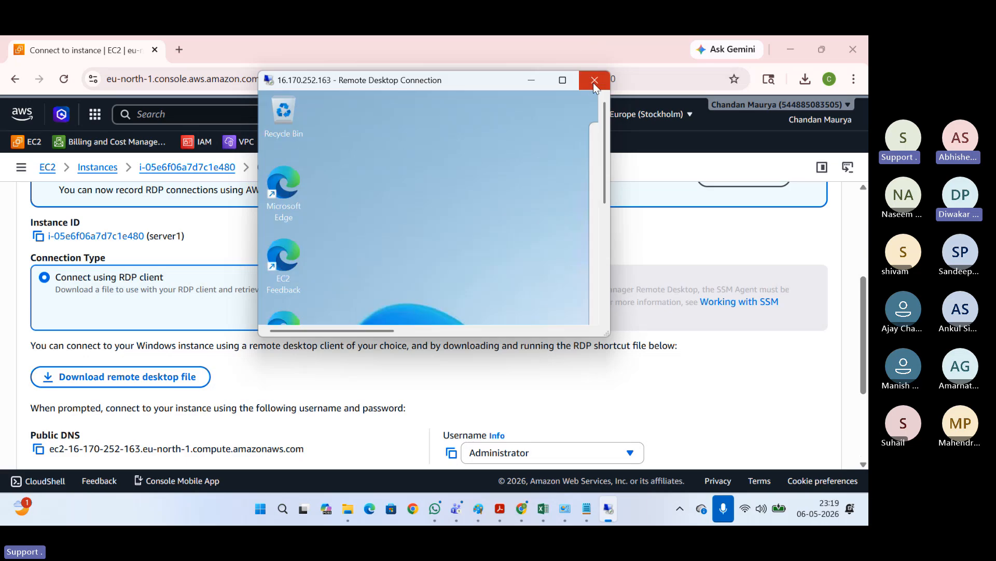
click(594, 81)
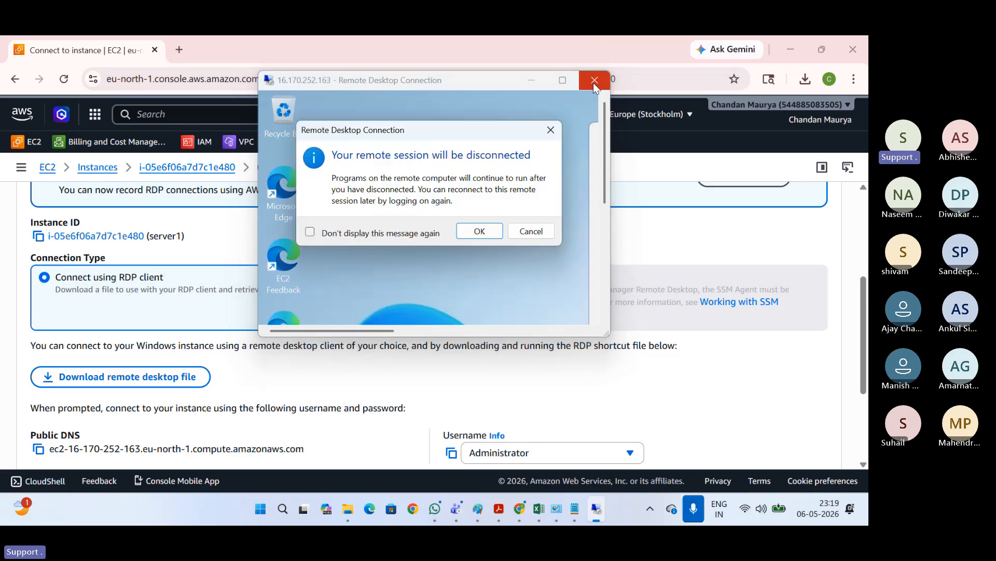
click(485, 228)
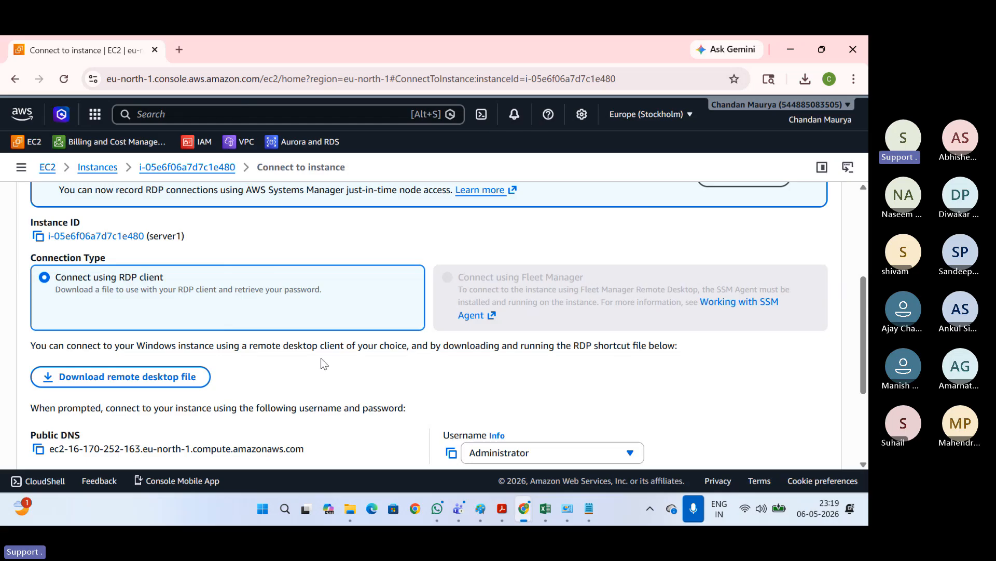
- Download server1's remote desktop file again and try to open server1 (1).rdp, checking the Microsoft Store suggestion and closing the store
click(151, 376)
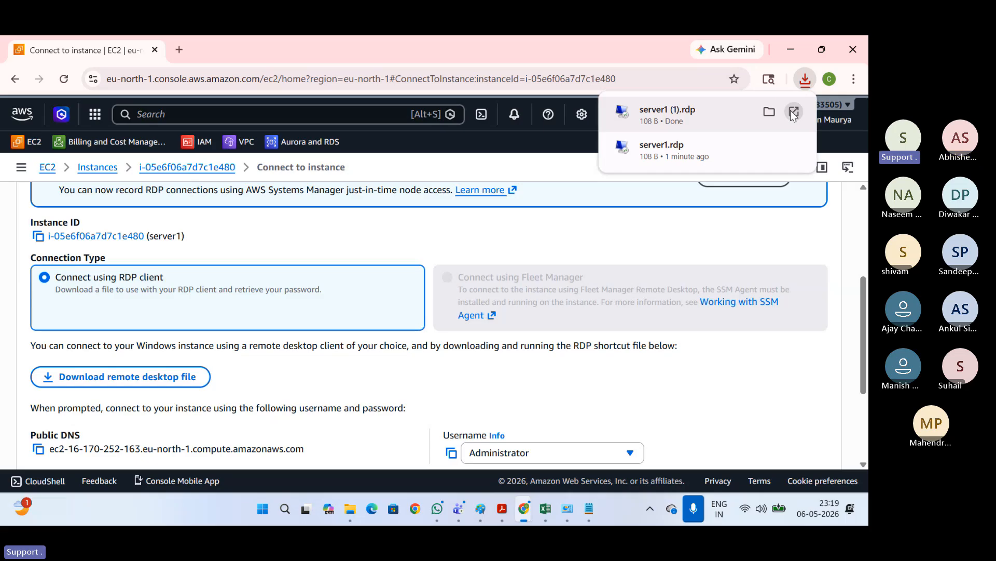
click(793, 111)
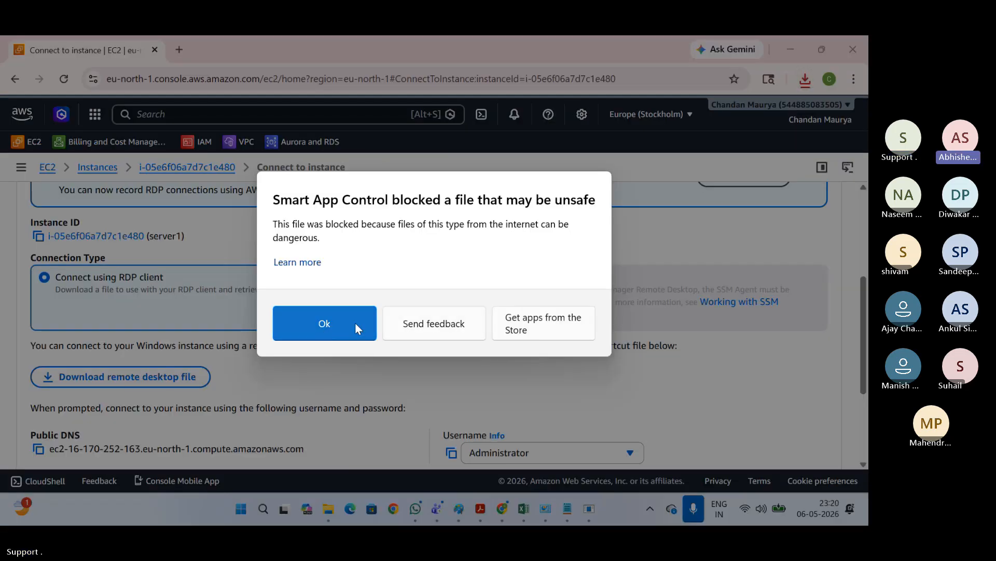
click(549, 323)
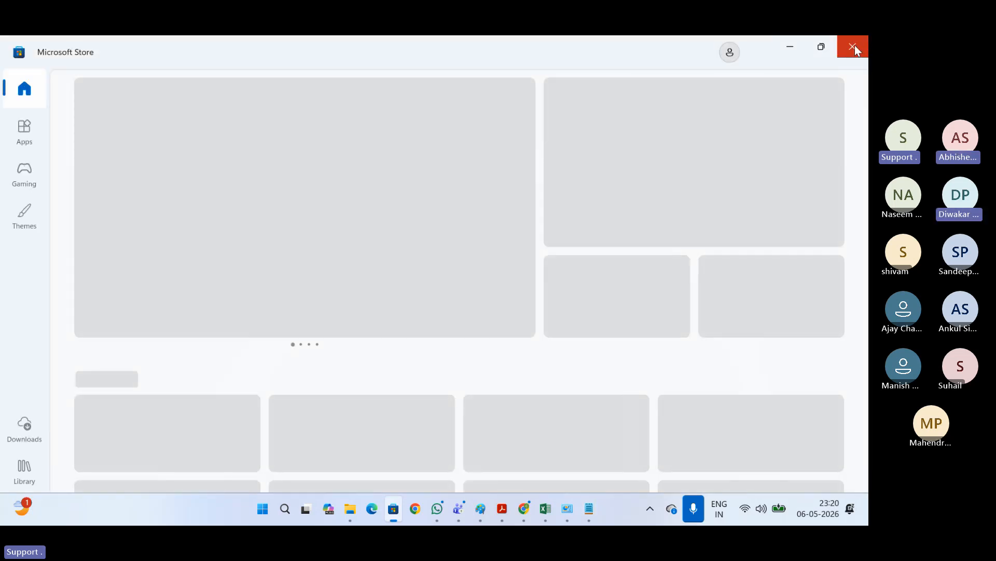
click(854, 47)
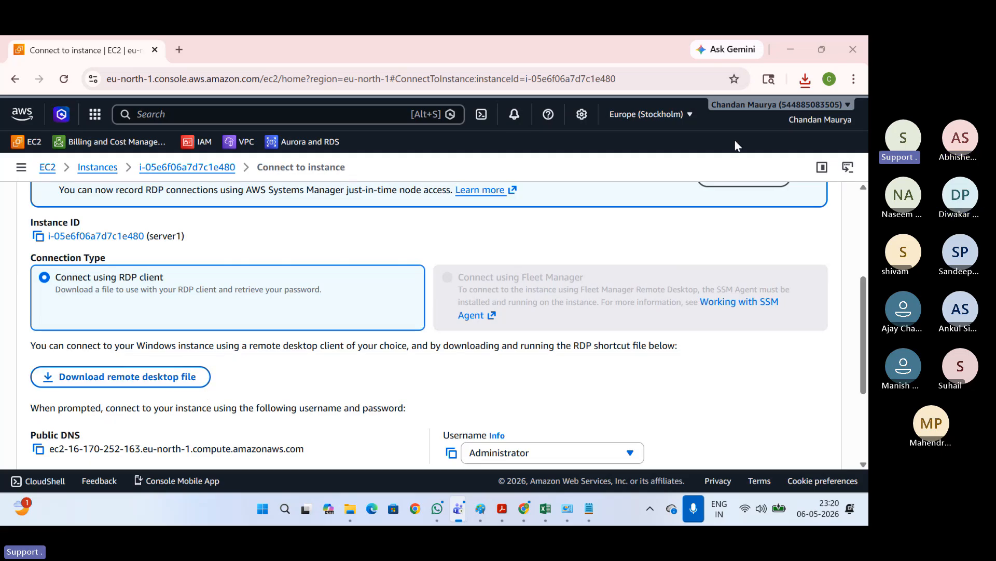
- Review server1's RDP credentials section, then return to the instances list and inspect server1's instance summary
scroll(262, 338, down, 1)
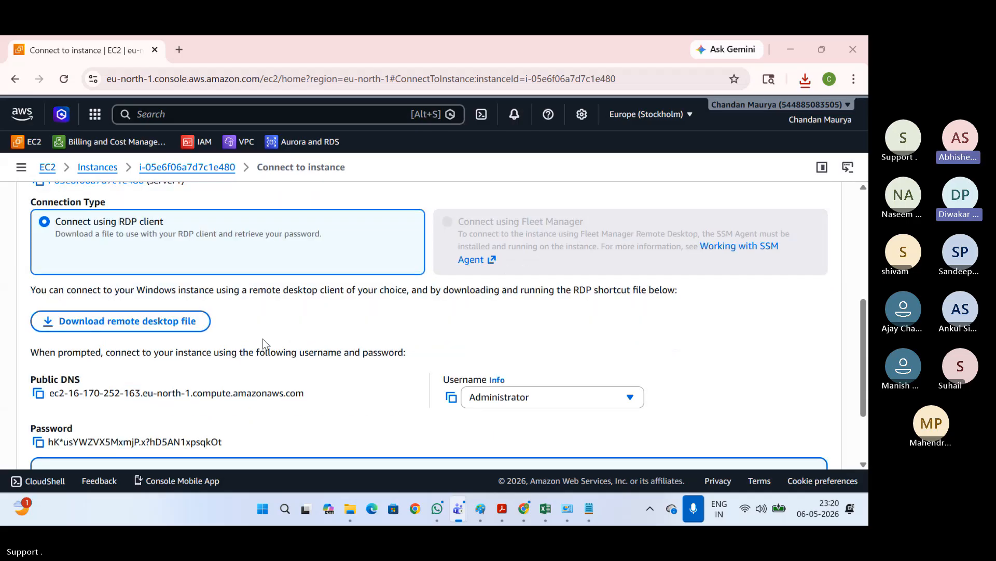
scroll(262, 338, down, 2)
scroll(263, 338, up, 7)
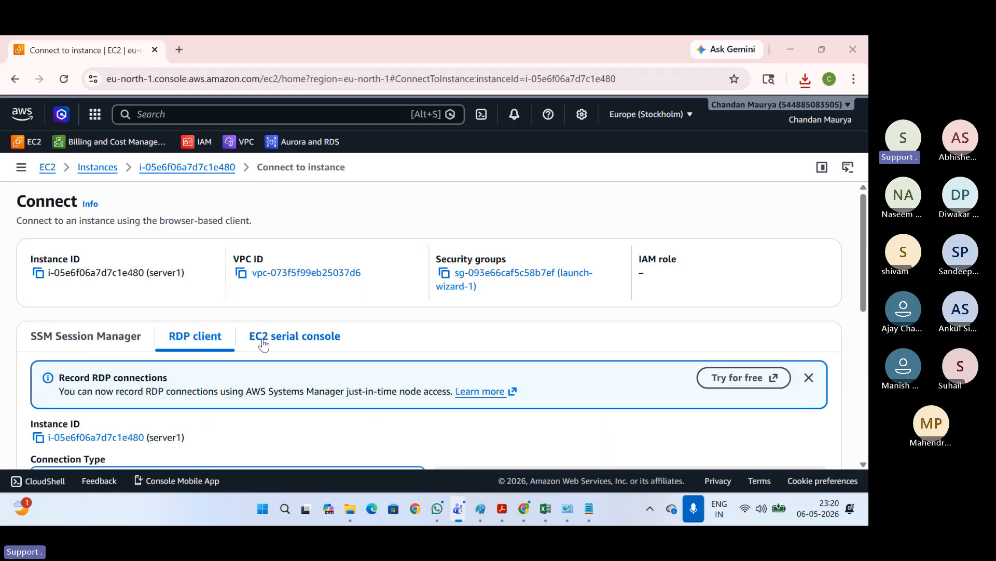
click(92, 172)
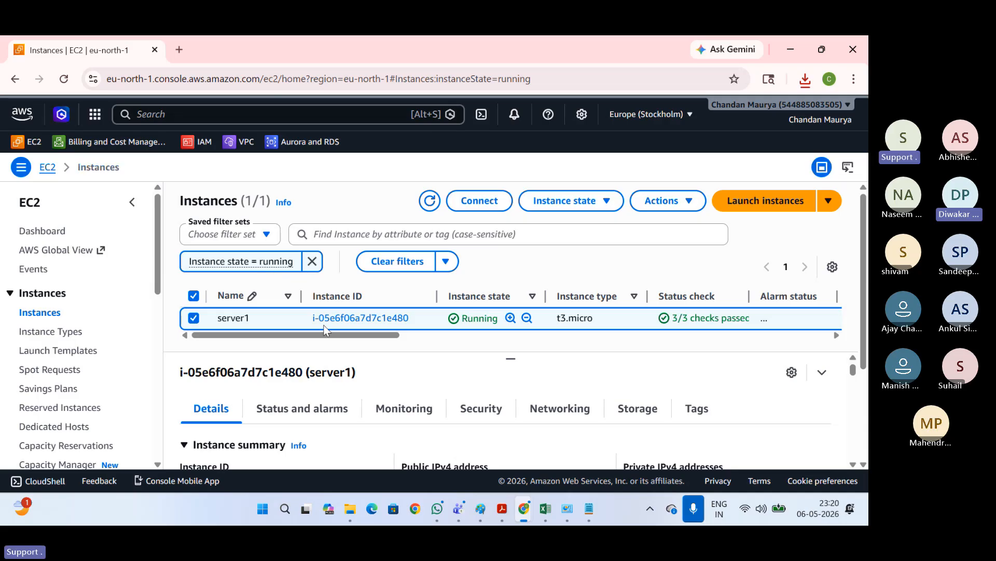
scroll(409, 394, down, 3)
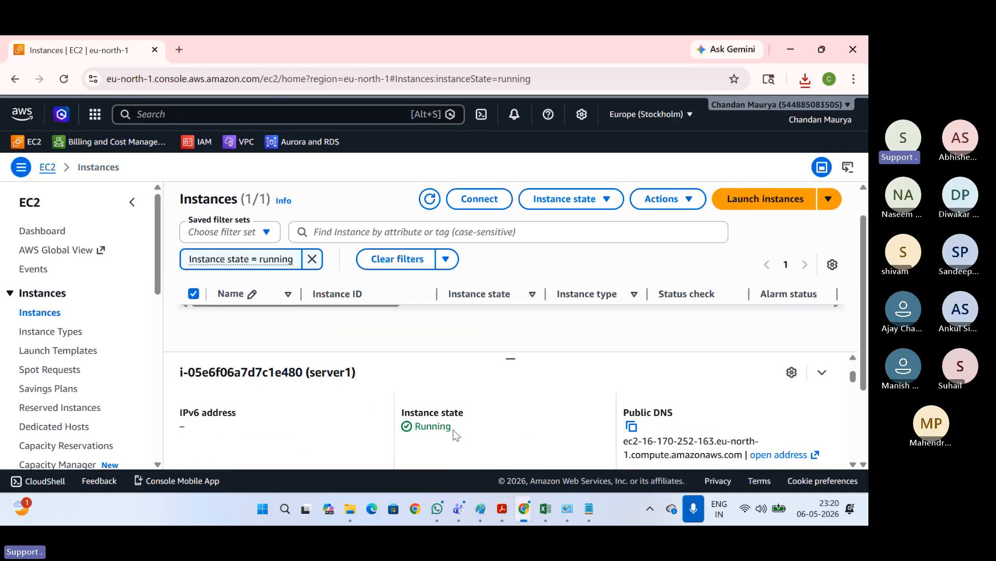
scroll(453, 429, up, 1)
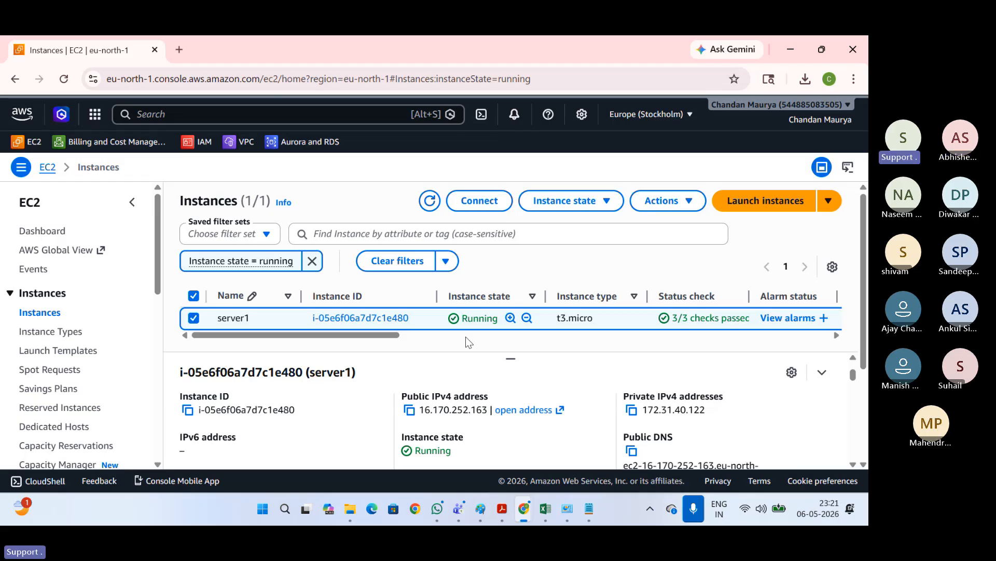
- Reopen server1's connection page, review the SSM Session Manager status, and show the RDP client connection details
click(480, 202)
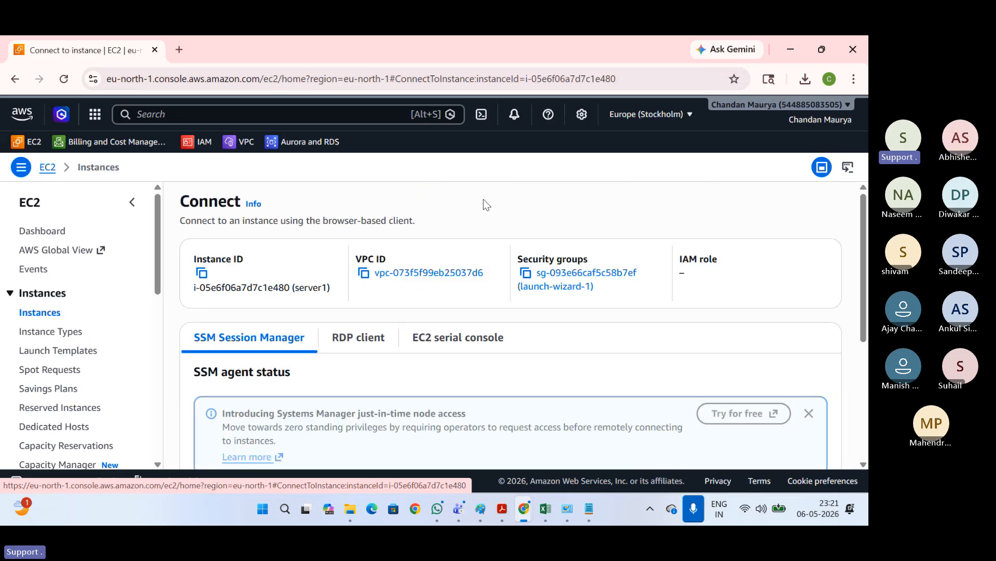
scroll(210, 322, down, 10)
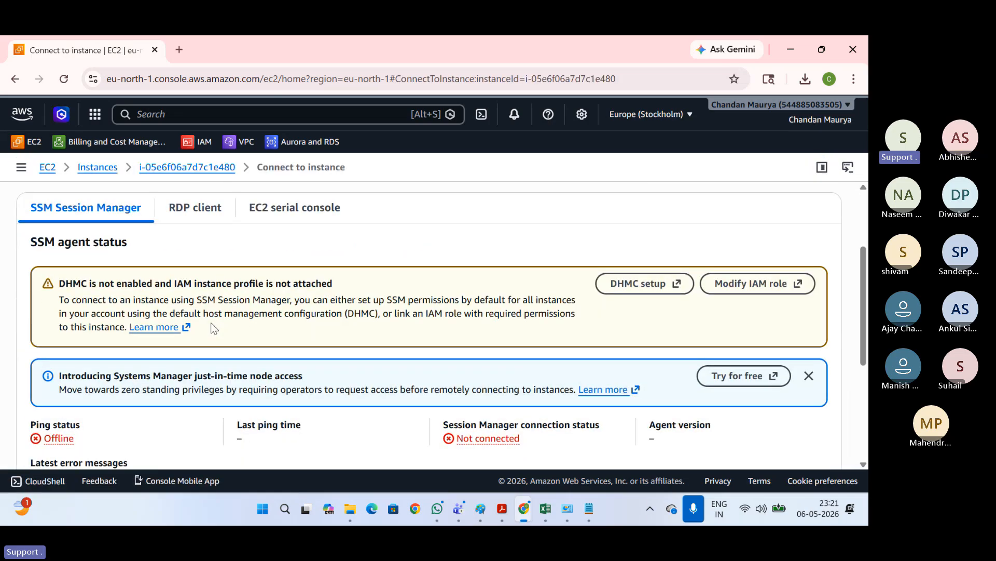
scroll(211, 322, up, 4)
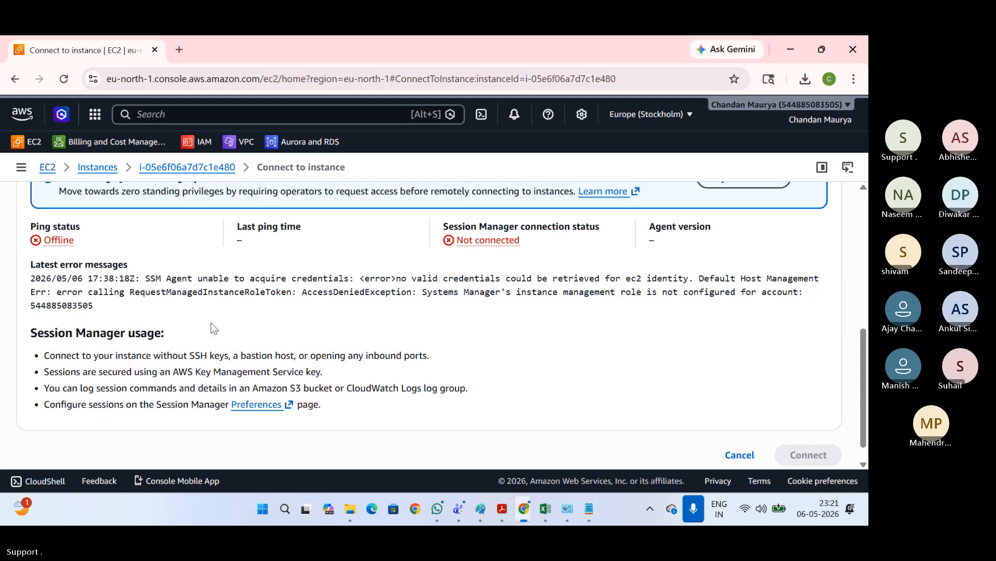
scroll(197, 263, up, 1)
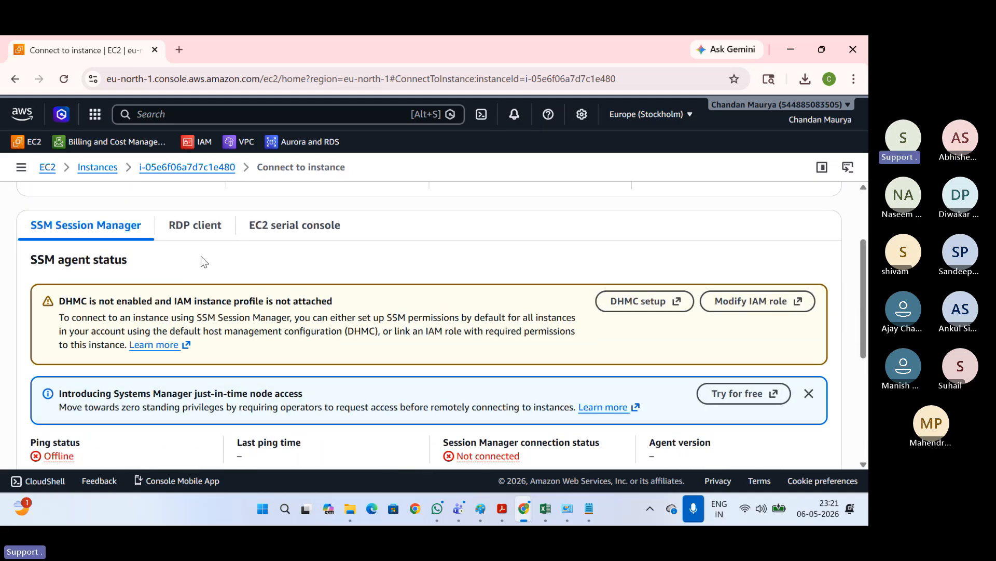
click(200, 227)
scroll(230, 296, down, 5)
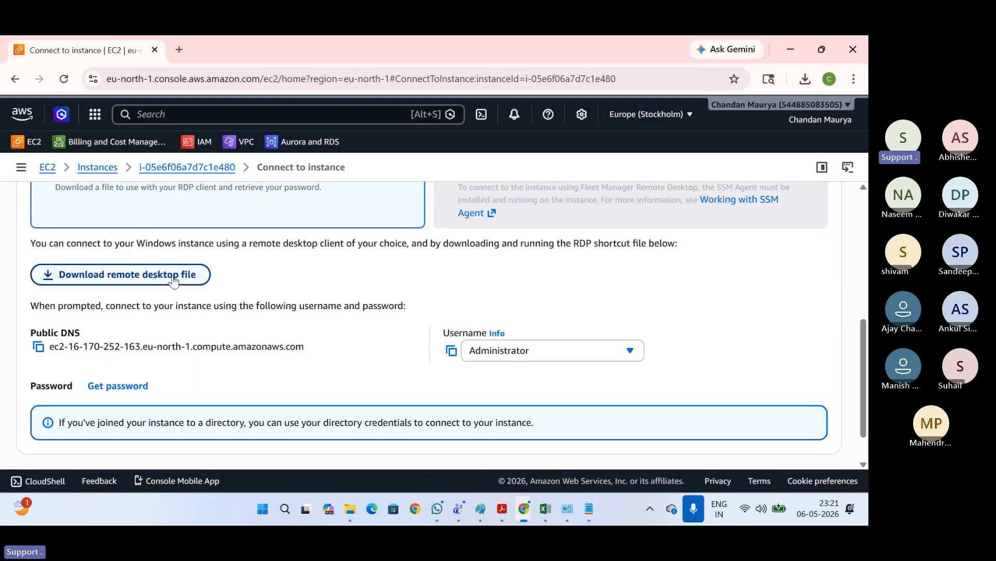
- Locate the downloaded server1 (1) remote desktop file in its Downloads folder and try to open it
click(807, 81)
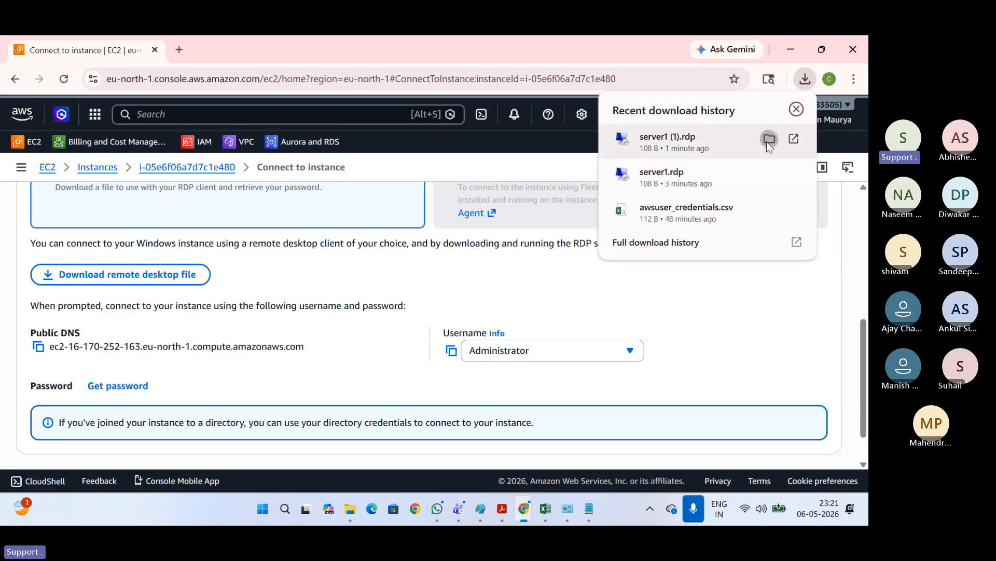
click(769, 139)
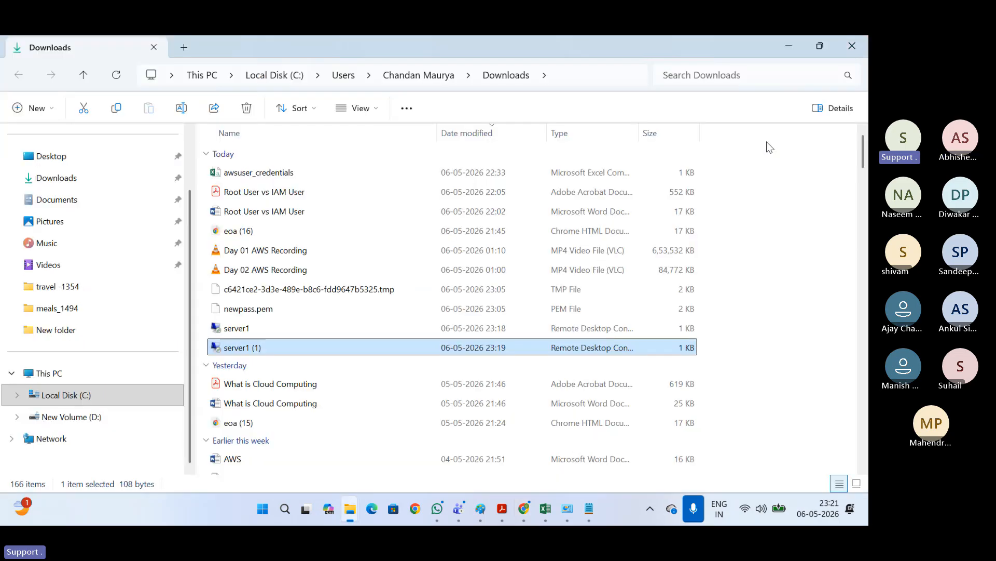
double_click(370, 346)
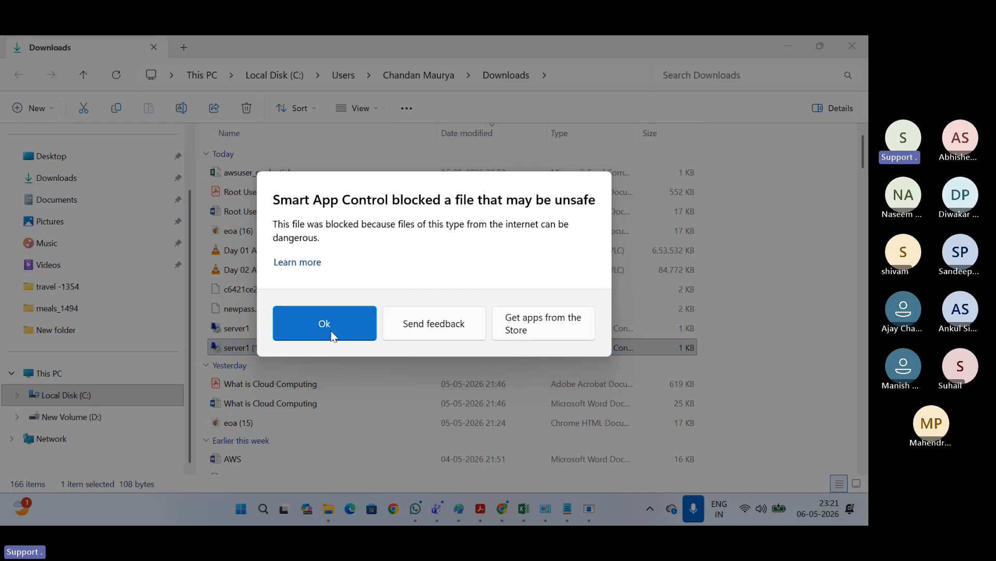
- Read Microsoft's help page about the Smart App Control block, close it, and return to server1's RDP client page
click(299, 264)
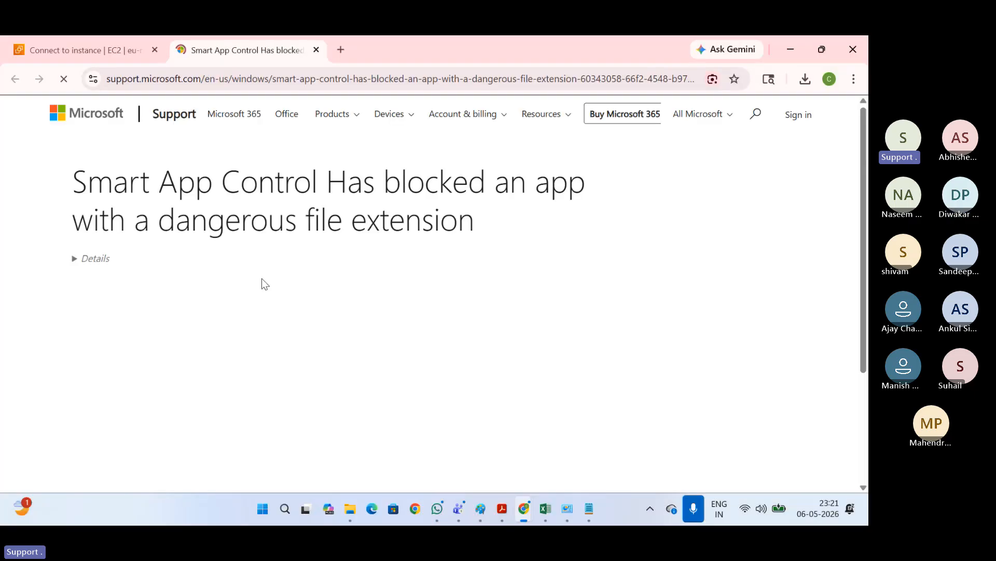
scroll(429, 267, down, 12)
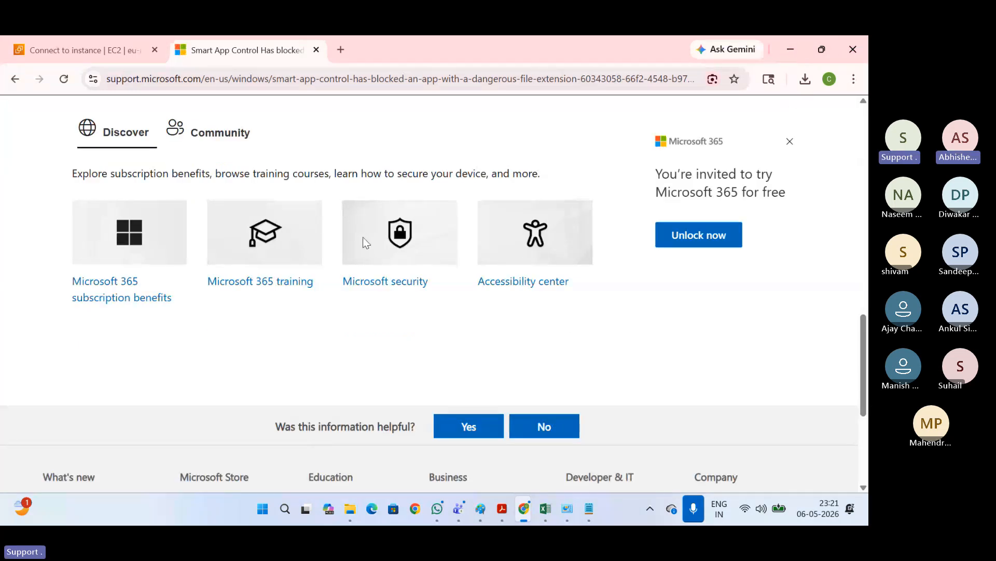
click(316, 50)
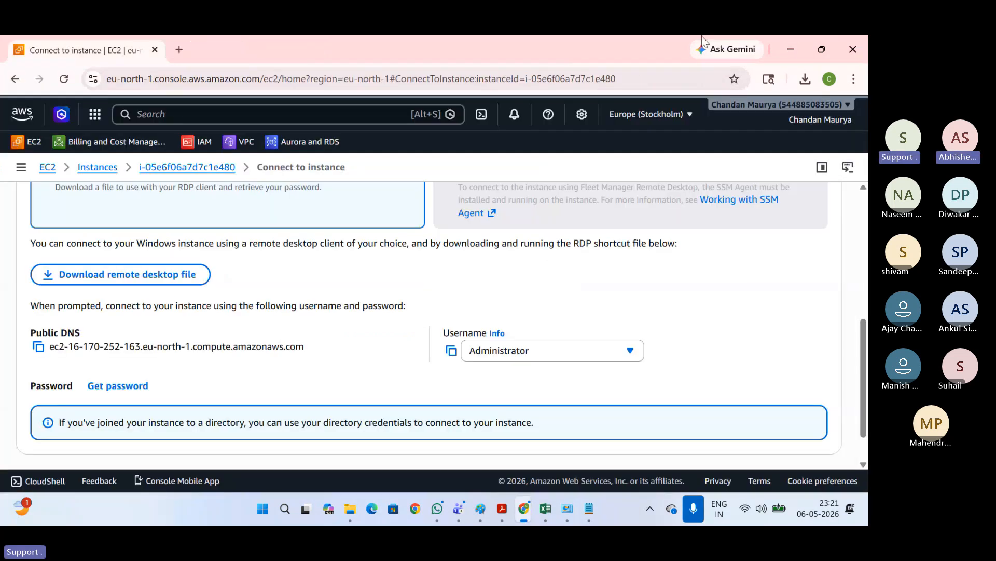
scroll(205, 329, up, 5)
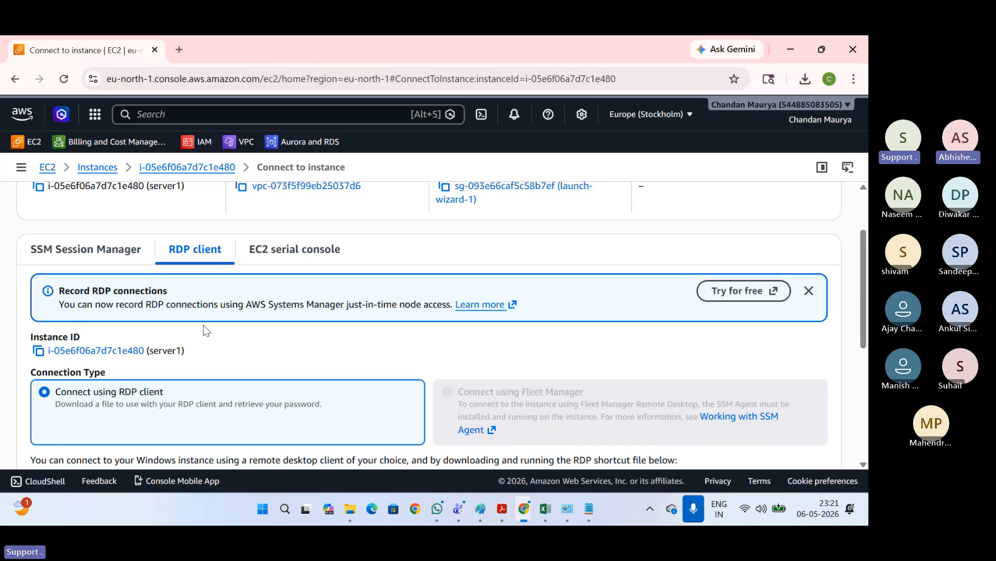
scroll(205, 329, up, 2)
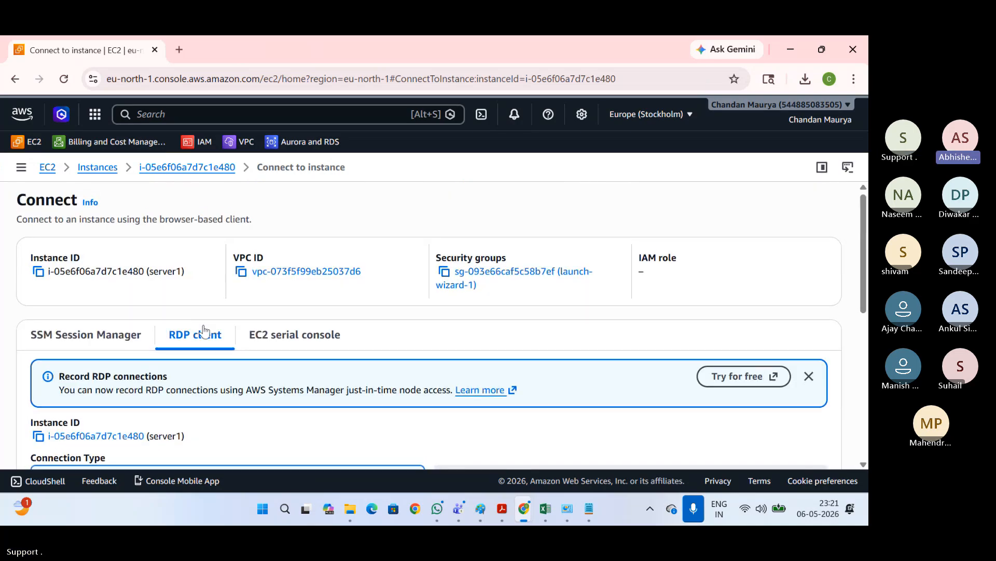
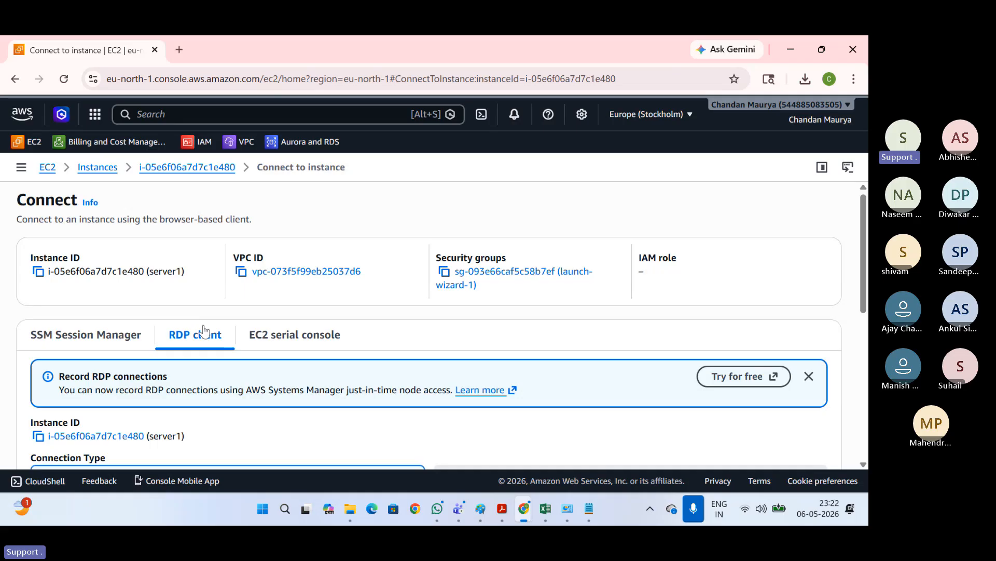
- Dismiss the Record RDP connections notice and review server1's instance summary and connection type options
scroll(204, 331, down, 1)
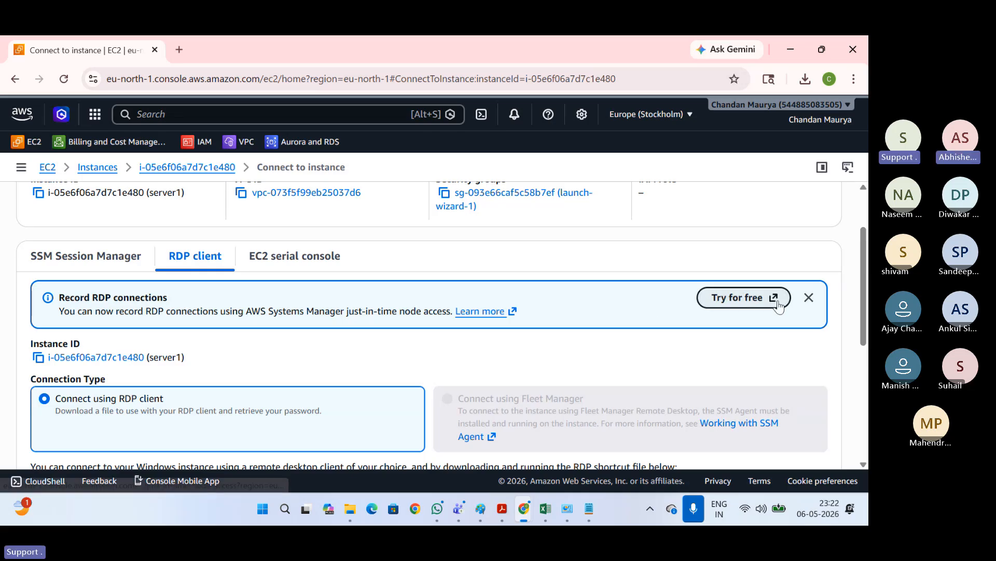
click(809, 298)
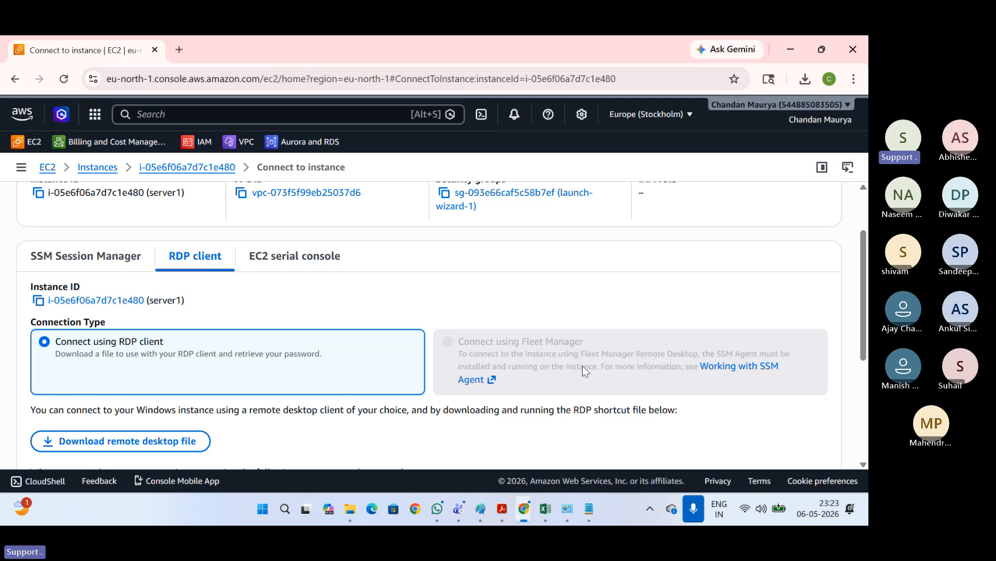
scroll(582, 366, up, 2)
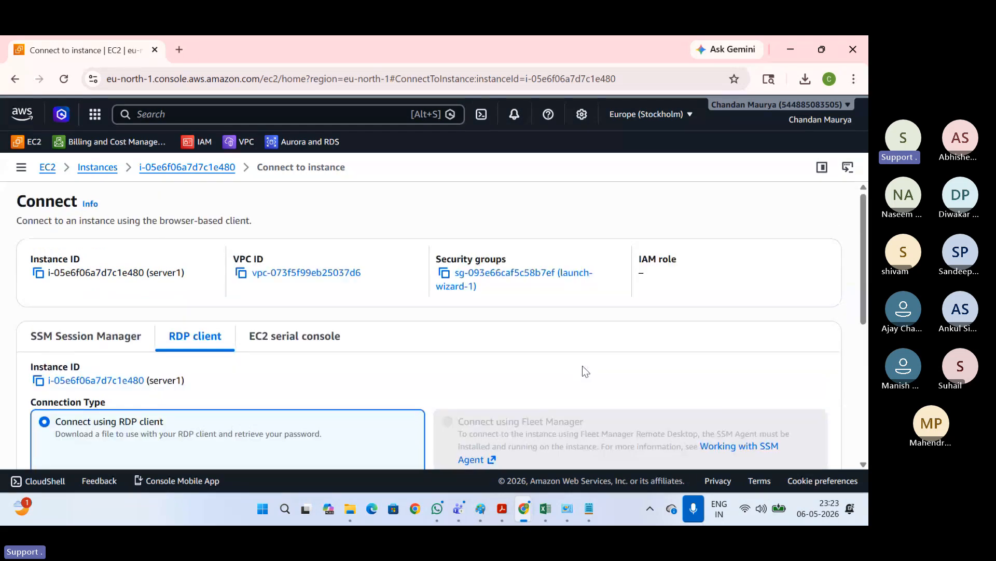
scroll(582, 366, down, 5)
scroll(582, 365, up, 3)
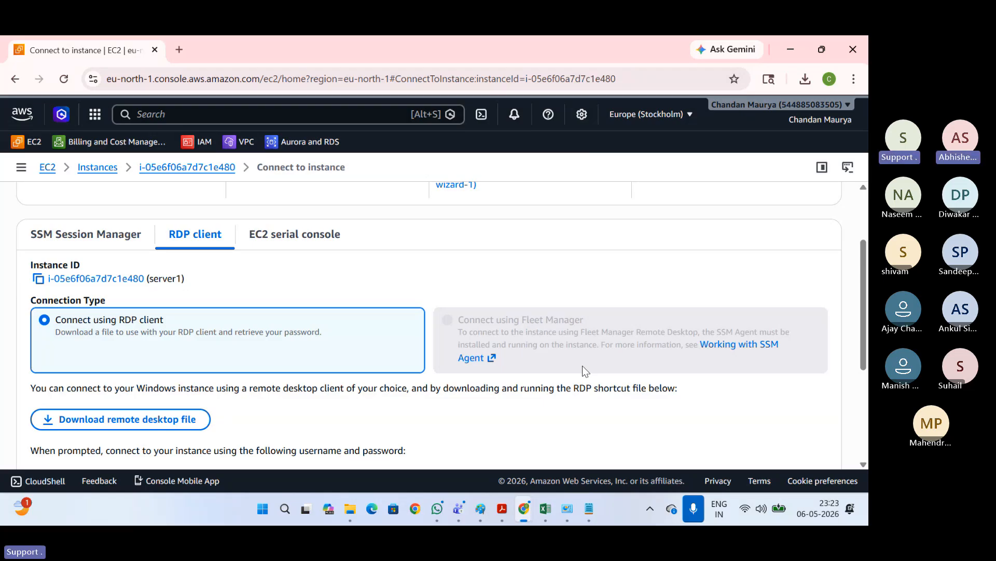
scroll(582, 366, up, 2)
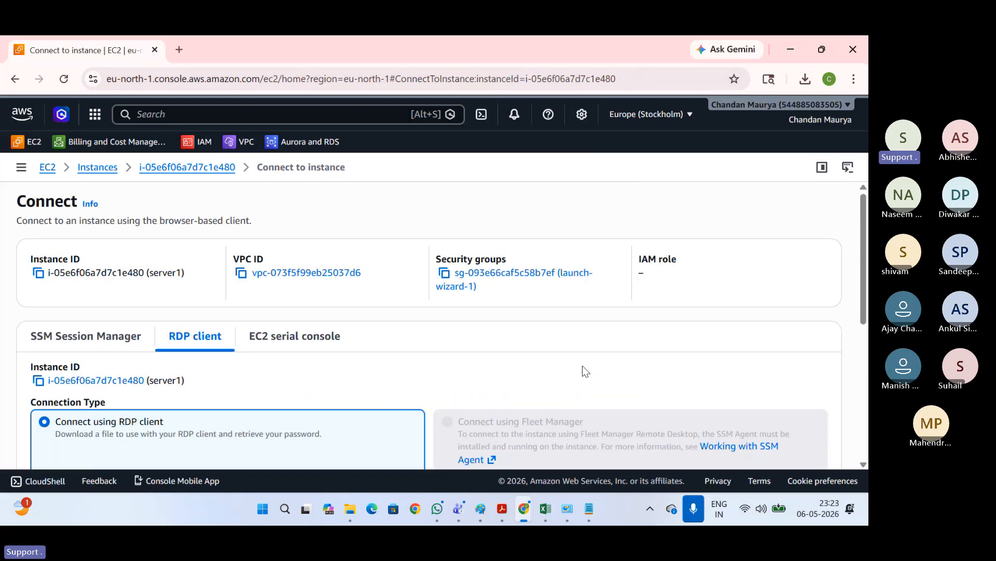
scroll(582, 365, down, 5)
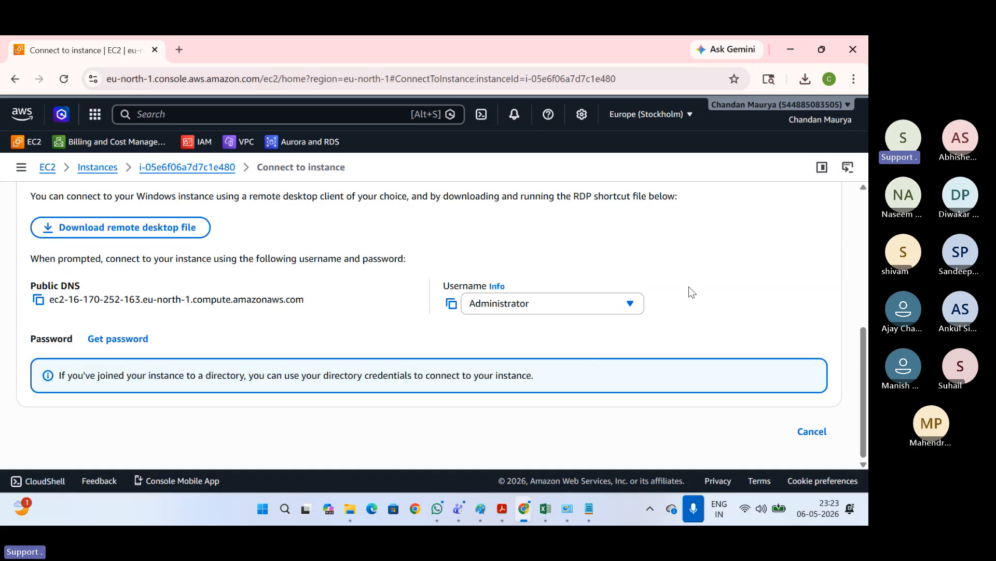
scroll(692, 291, up, 1)
scroll(419, 355, up, 4)
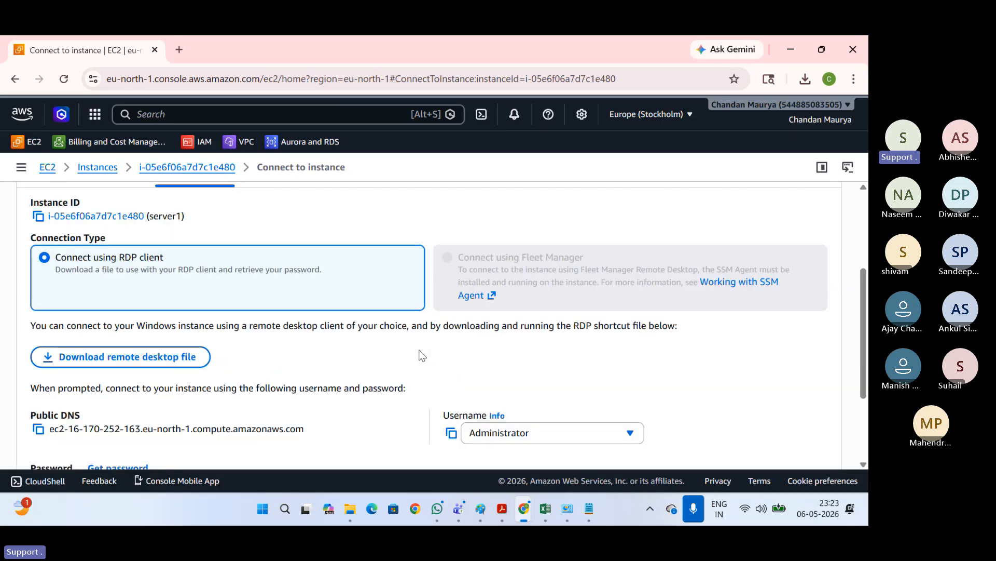
scroll(422, 355, up, 1)
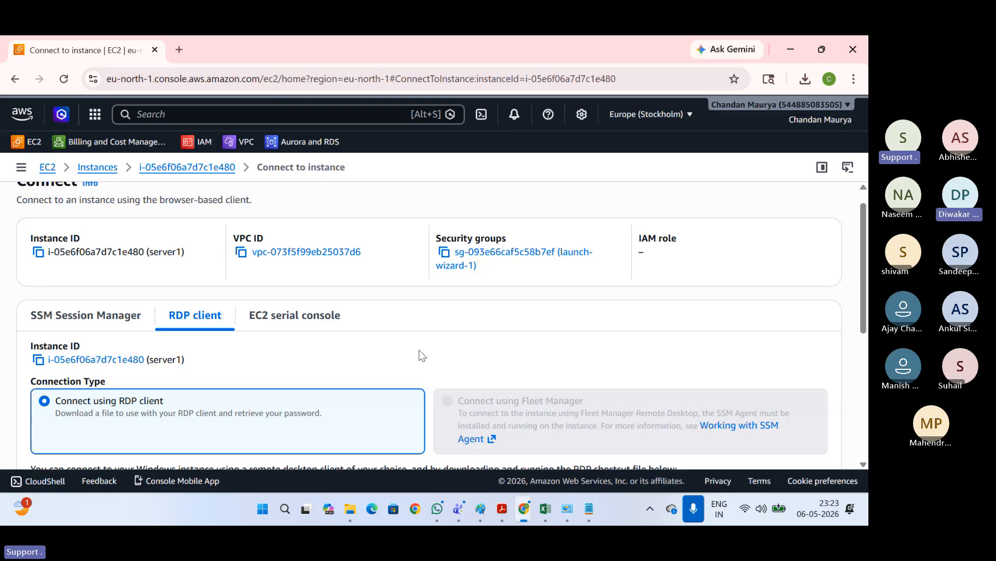
scroll(422, 355, up, 1)
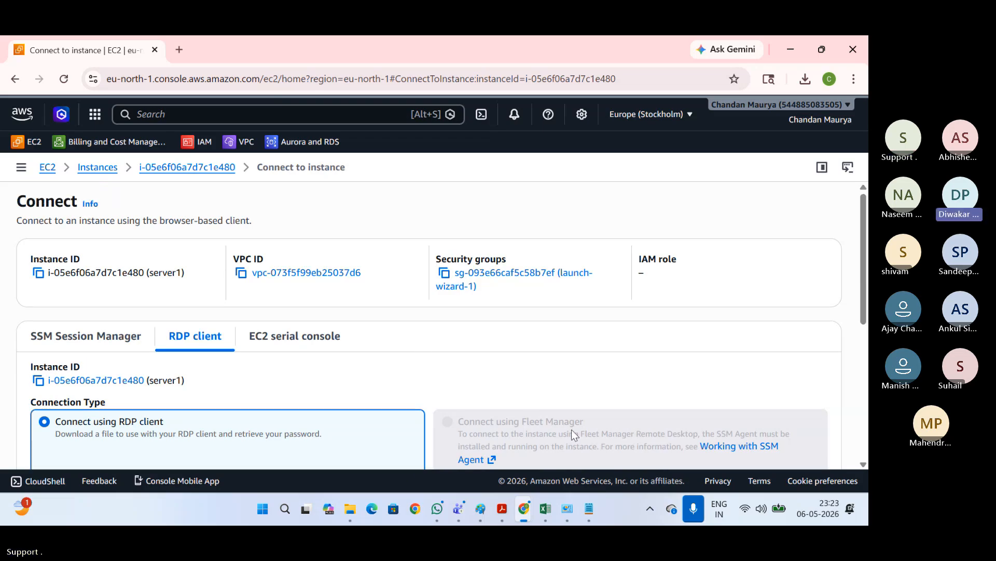
mouse_move(512, 512)
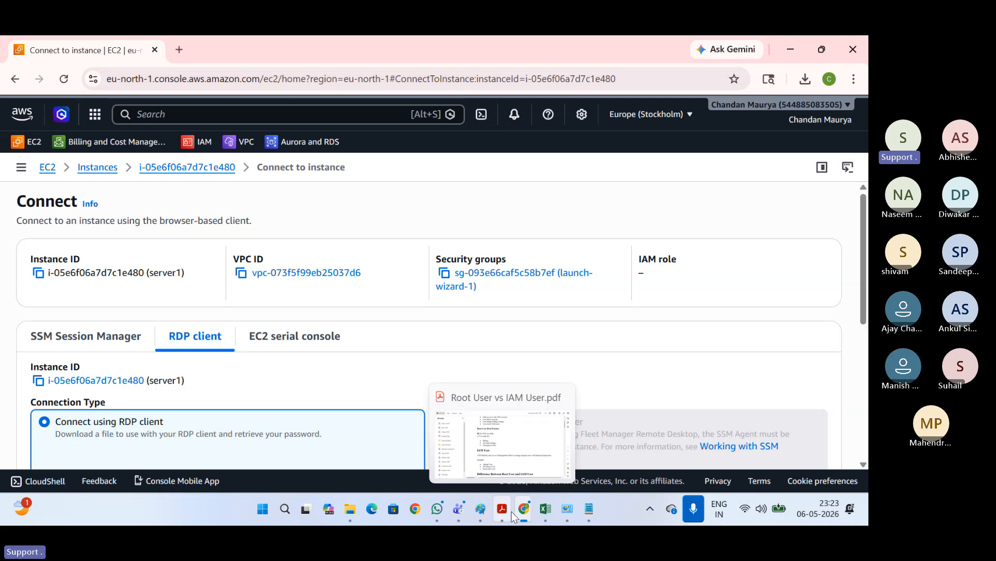
mouse_move(482, 457)
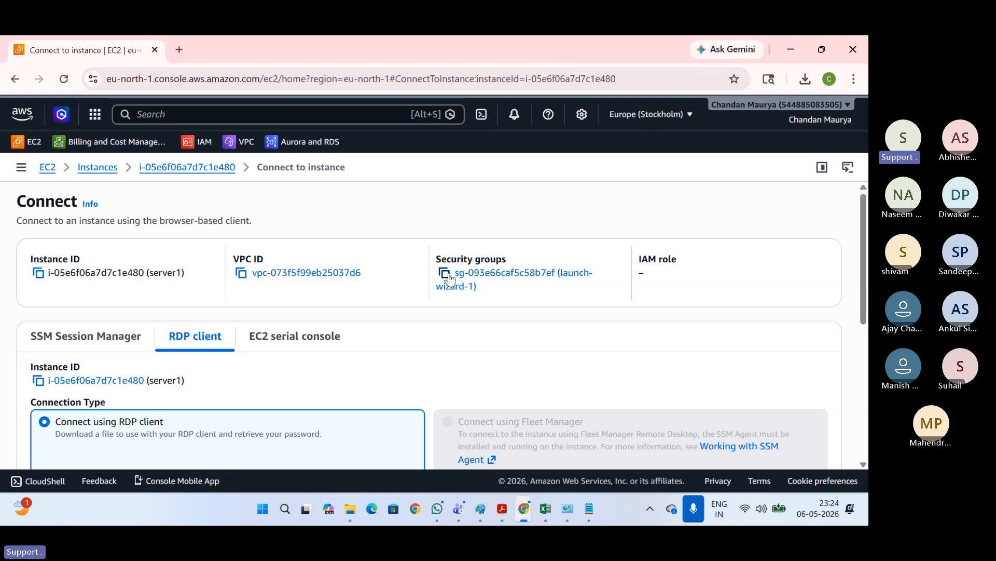
- Examine server1's RDP client details, covering the remote desktop file, public DNS, username and password sections
scroll(376, 227, down, 2)
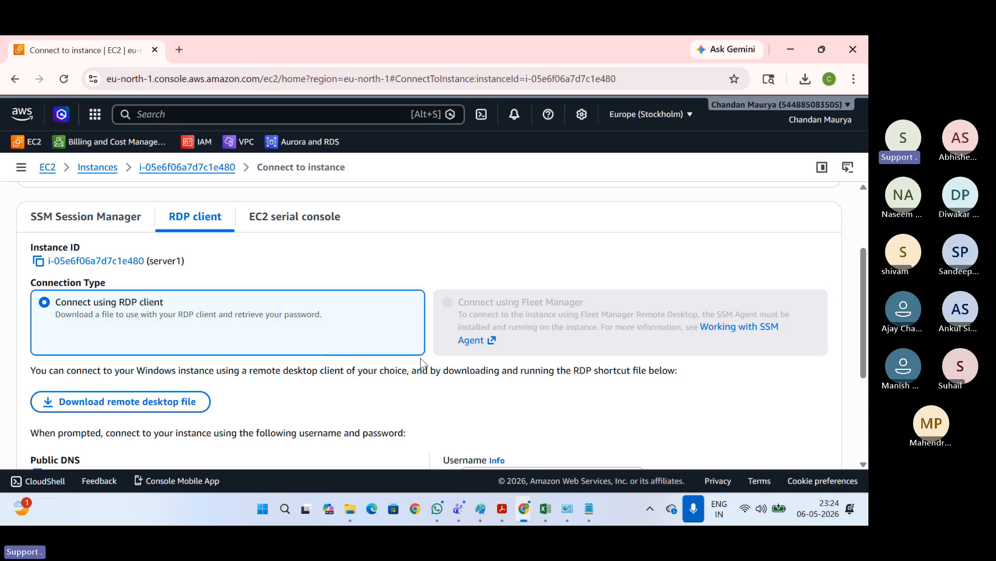
scroll(423, 364, down, 2)
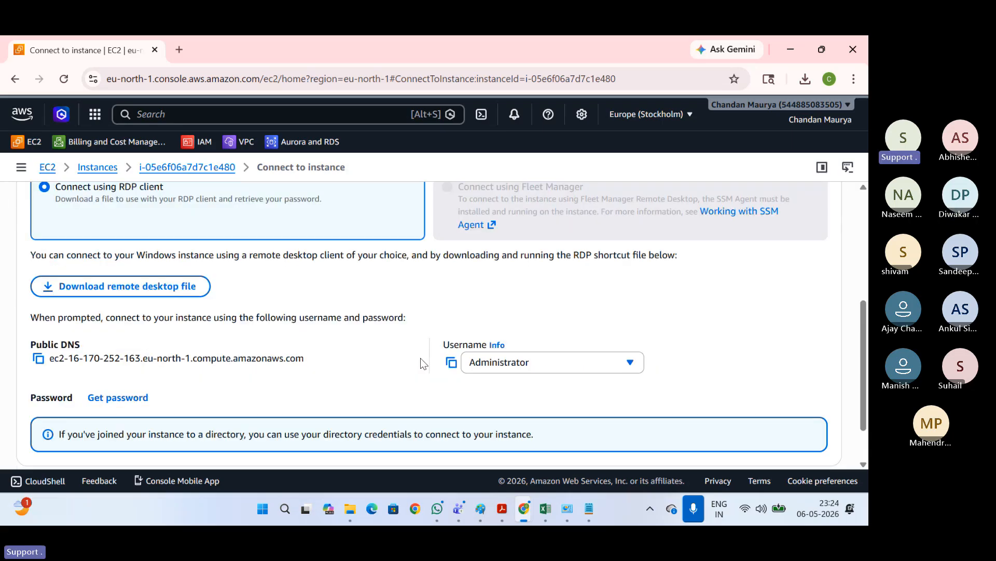
scroll(421, 359, down, 1)
scroll(421, 358, up, 10)
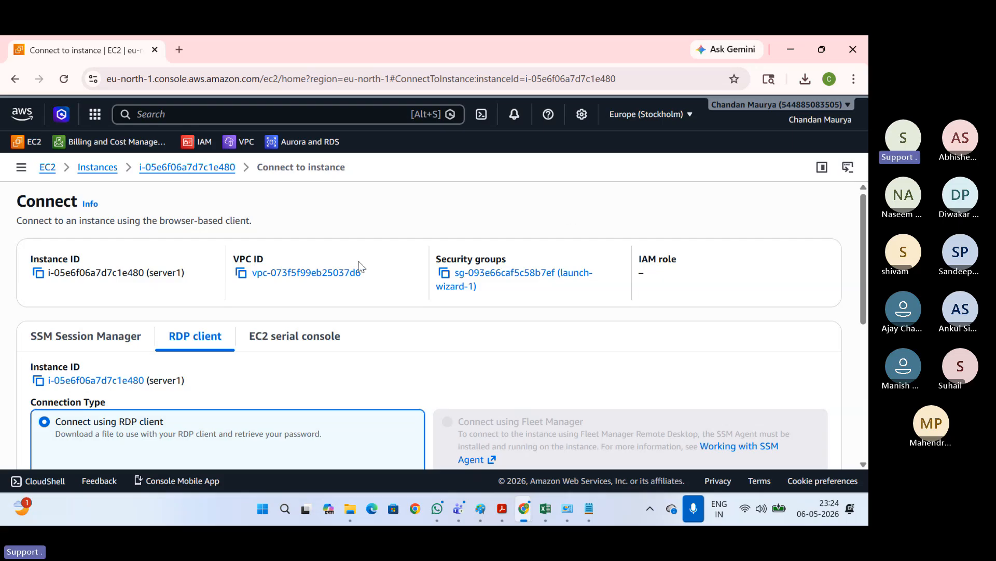
scroll(359, 266, down, 3)
scroll(361, 266, down, 2)
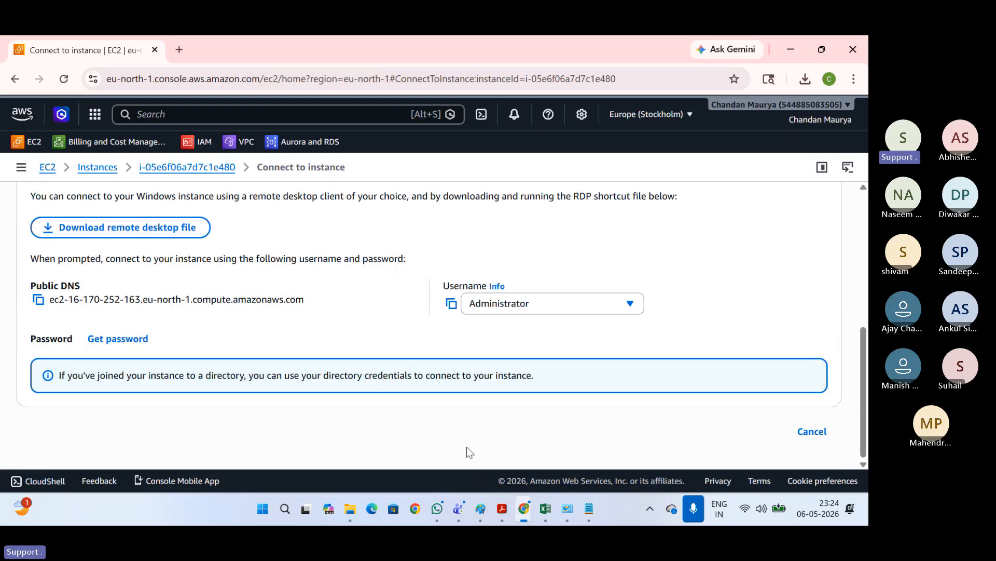
- Switch to the AWS Free Classes meeting in Microsoft Teams, check its participants, and return to the EC2 console
mouse_move(460, 519)
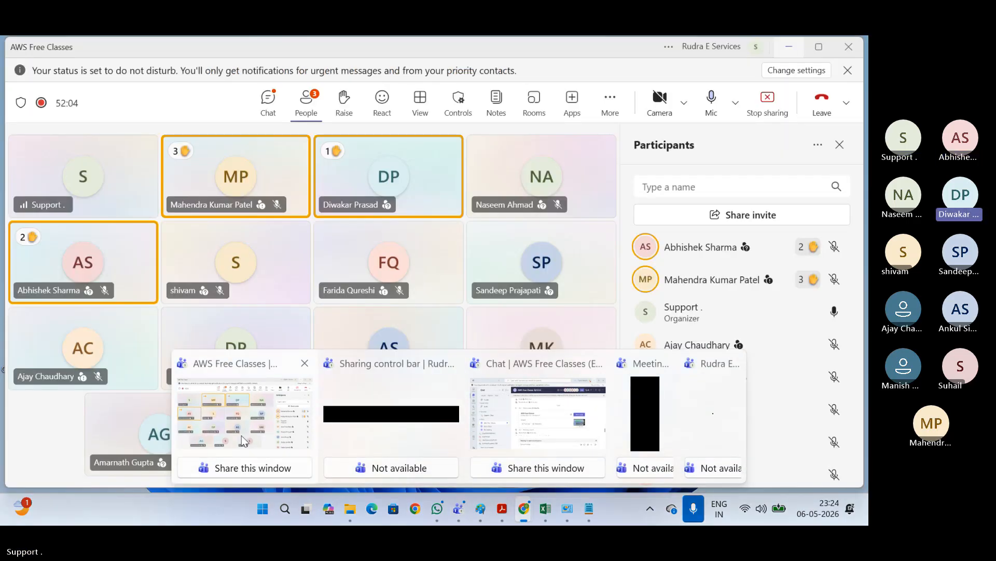
click(244, 412)
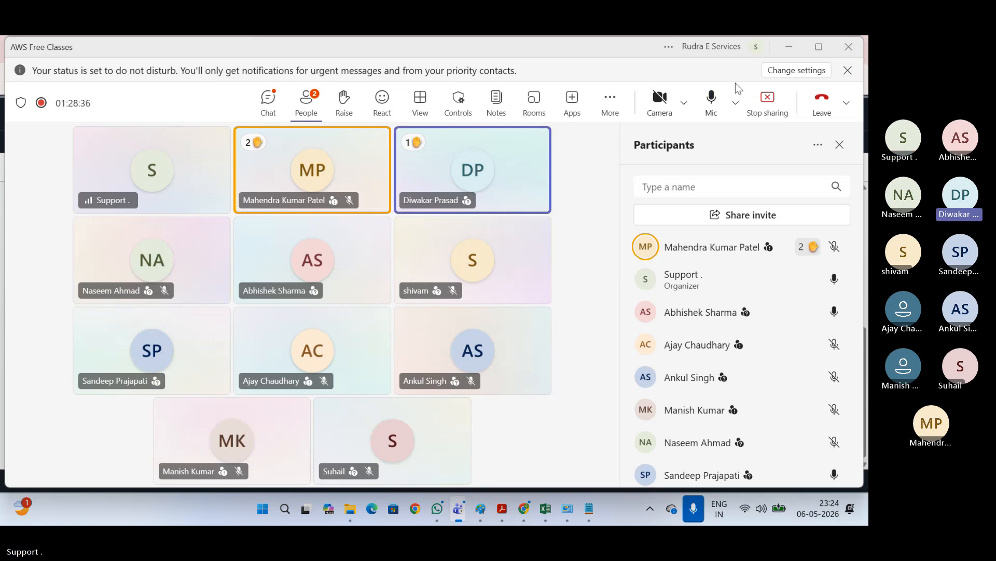
click(787, 45)
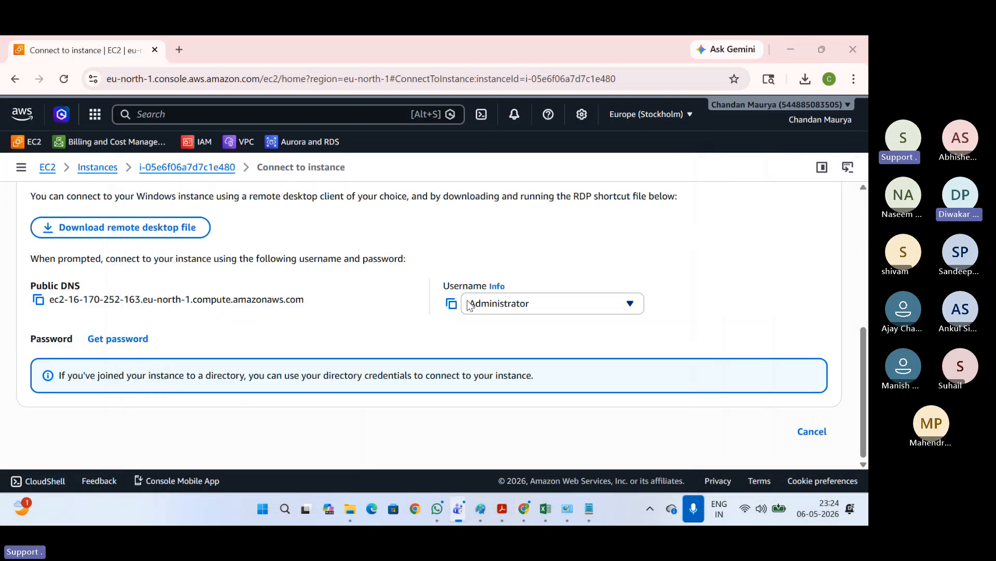
- Return to the instances list and examine server1's state, status check, availability zone and public address columns
scroll(326, 262, up, 6)
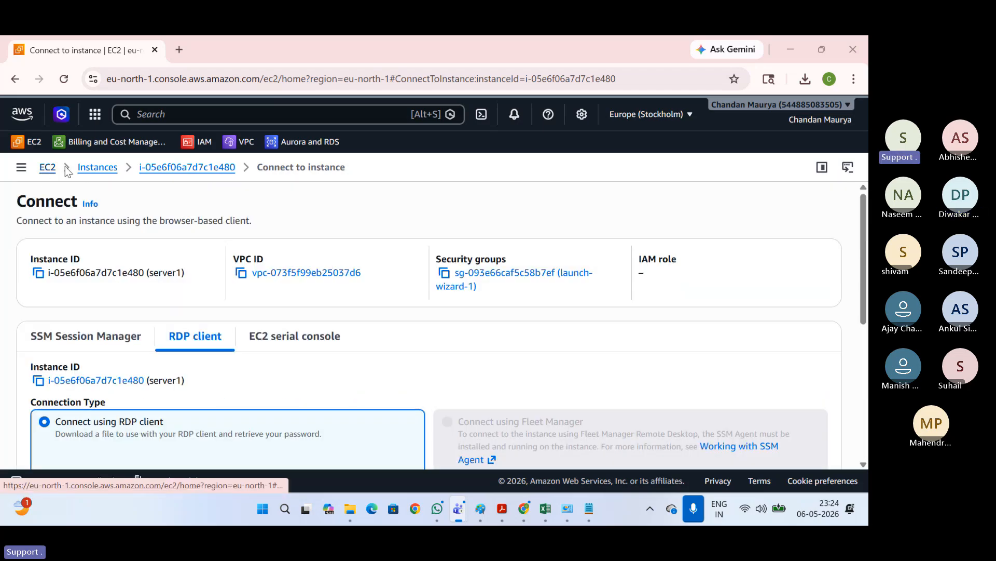
click(97, 168)
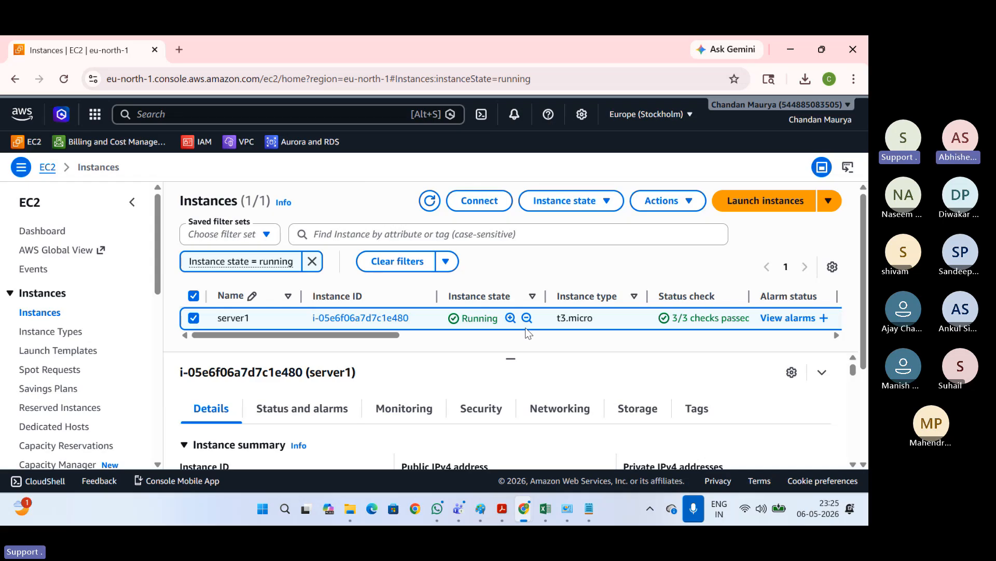
scroll(528, 332, right, 3)
scroll(528, 332, left, 3)
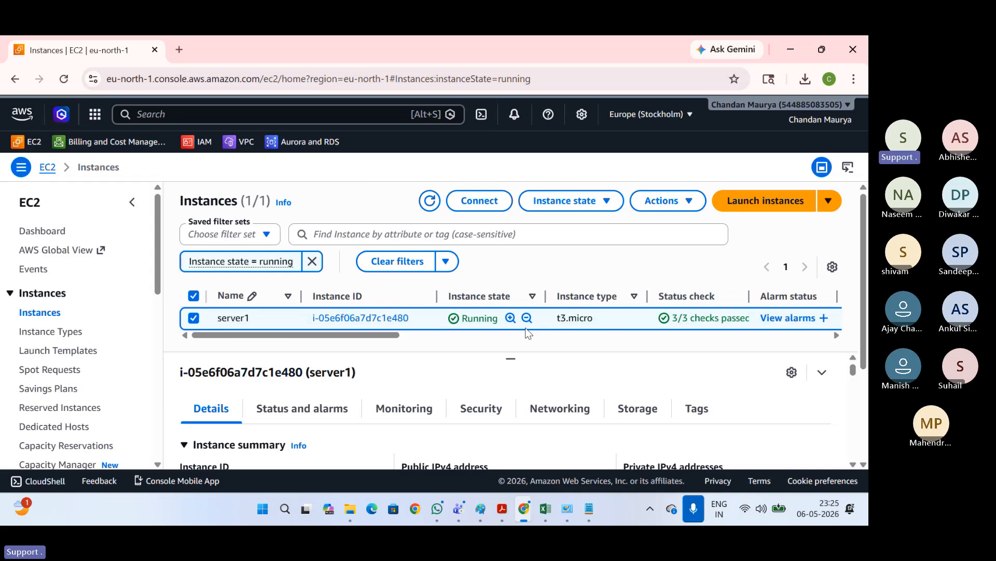
scroll(528, 332, right, 3)
scroll(529, 332, left, 3)
scroll(528, 332, right, 5)
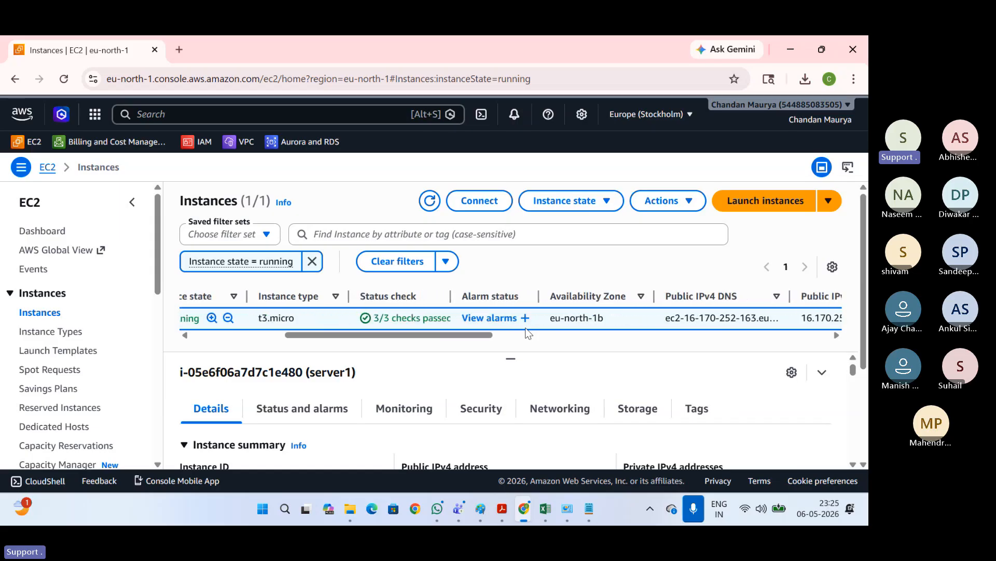
scroll(528, 332, right, 3)
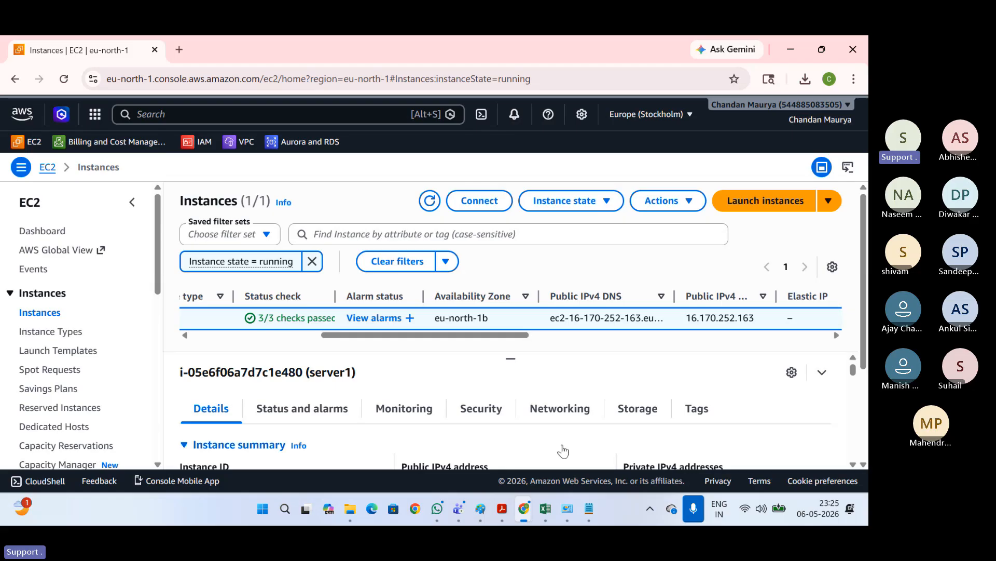
scroll(582, 320, left, 8)
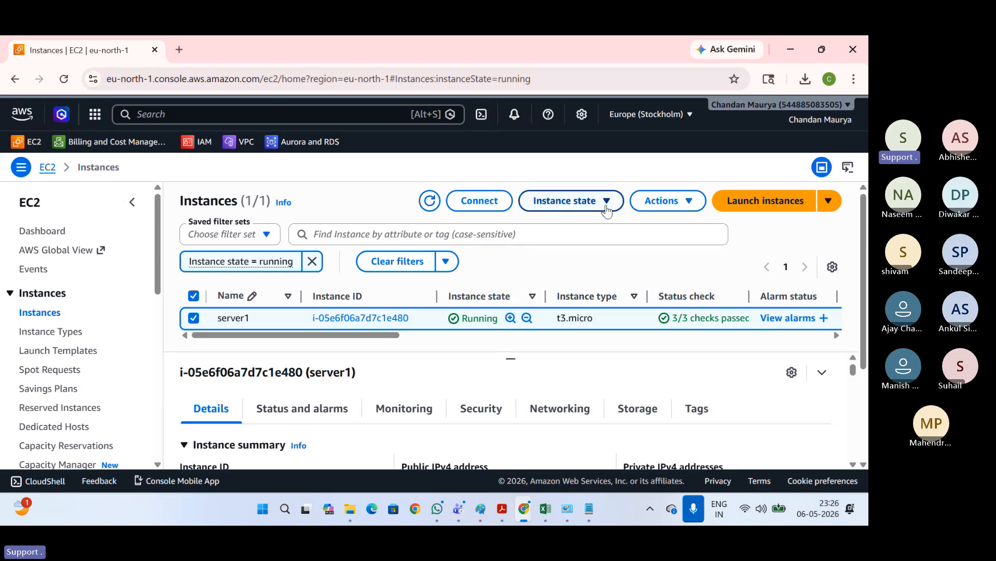
- Terminate the server1 instance without skipping the OS shutdown
click(664, 205)
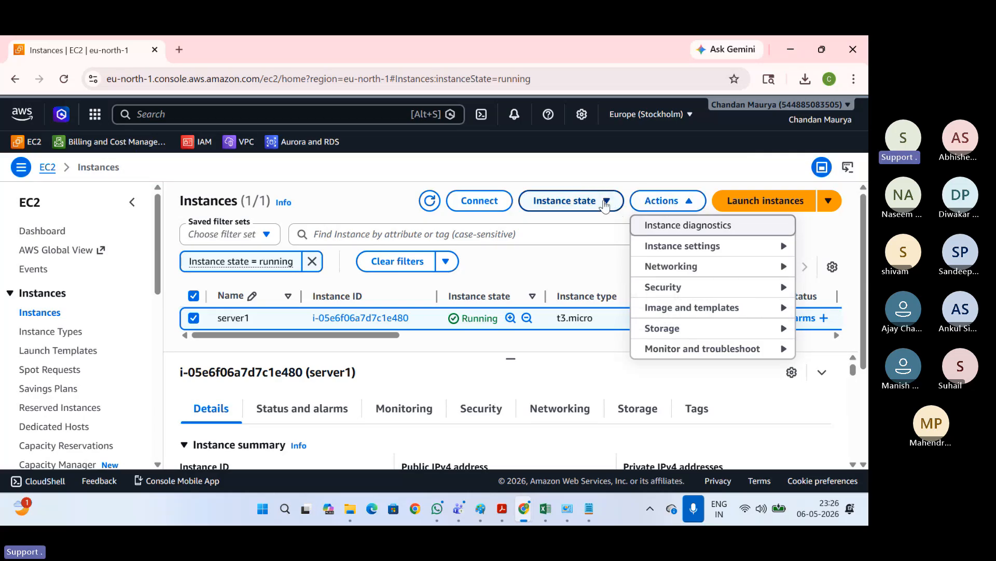
click(605, 204)
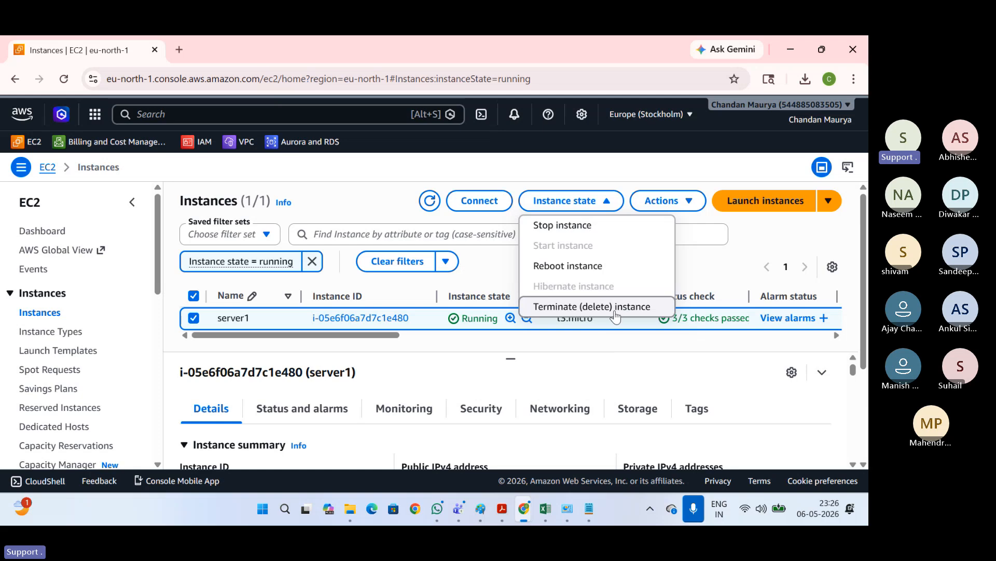
click(563, 309)
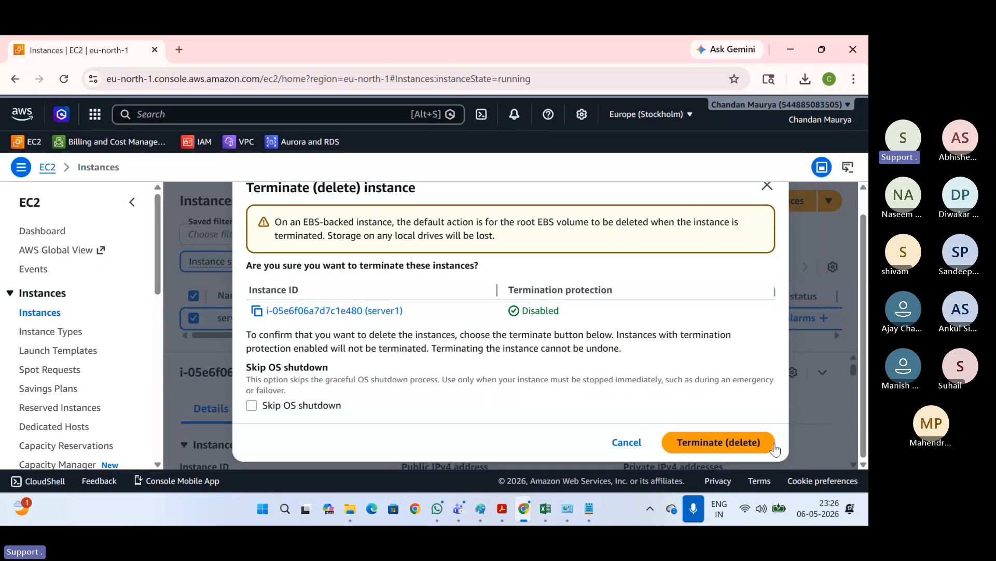
click(719, 446)
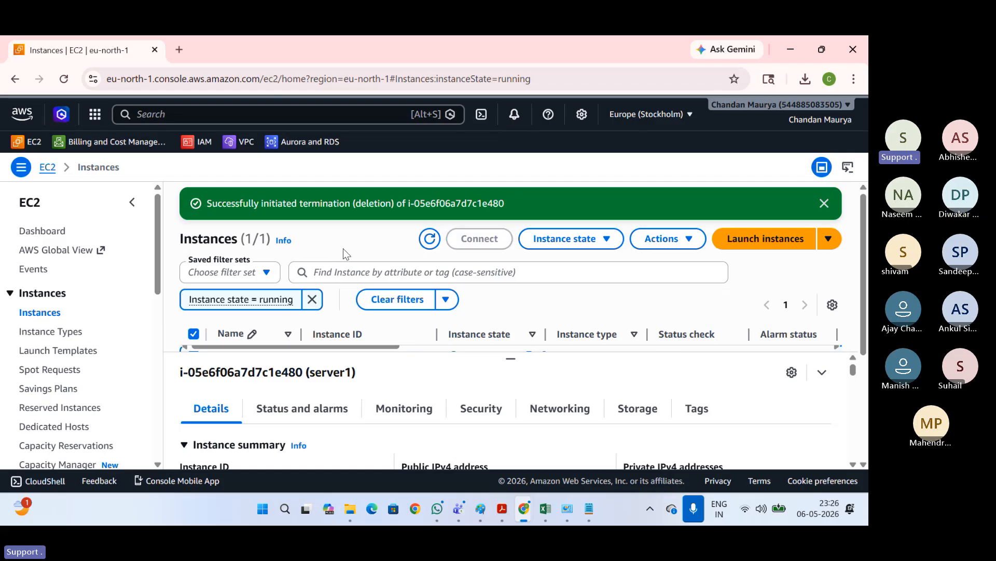
- Refresh the instances list, remove the running-state filter, and check server1's instance state
click(431, 239)
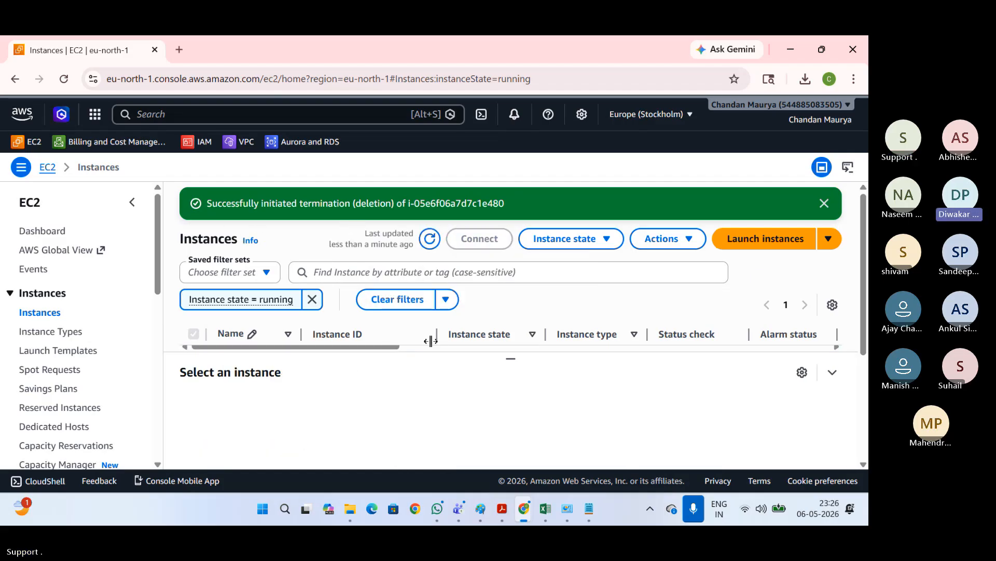
scroll(387, 347, right, 1)
click(312, 299)
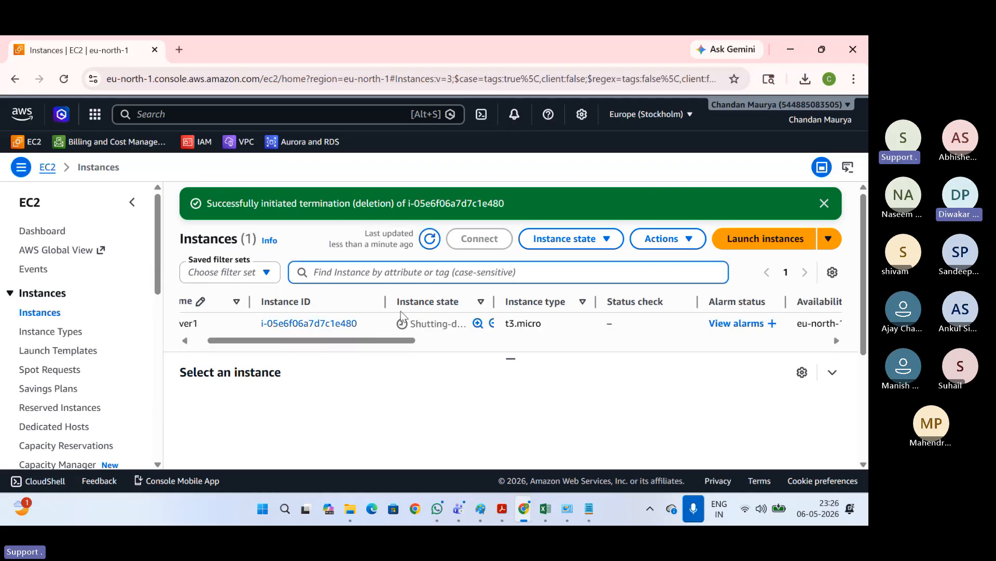
scroll(356, 327, left, 1)
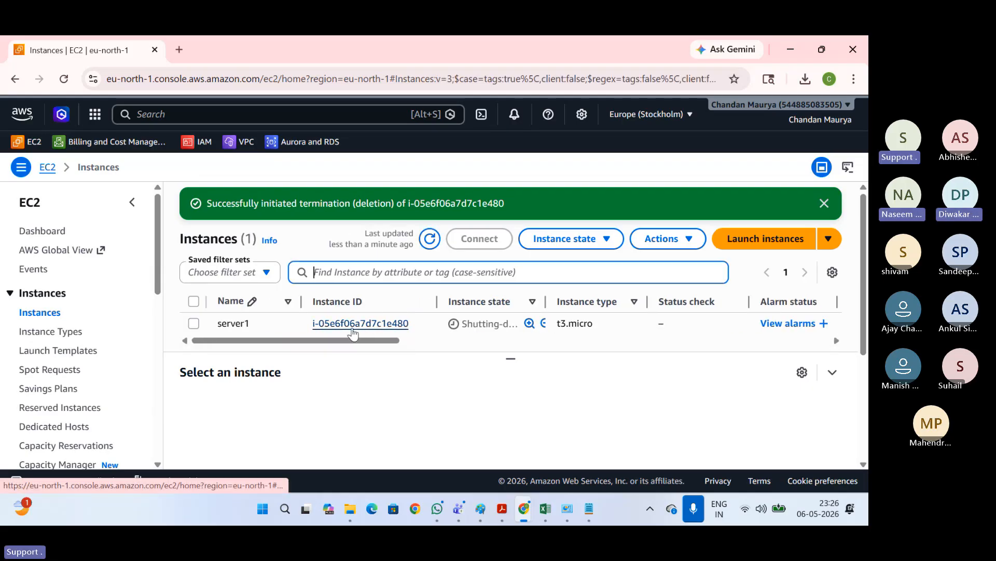
scroll(427, 323, right, 1)
scroll(426, 323, left, 1)
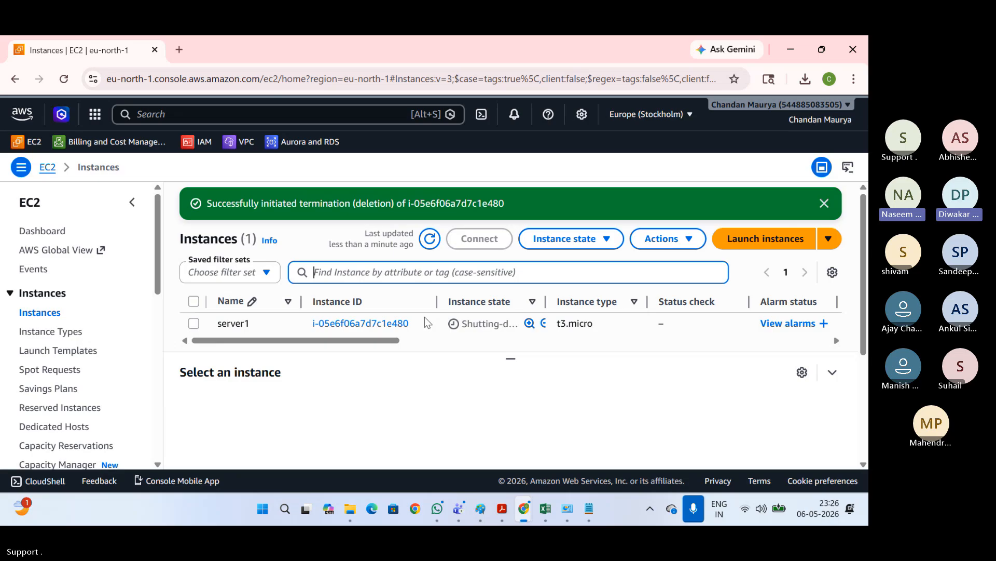
- Inspect which instance state operations are offered while no instance is selected
click(599, 245)
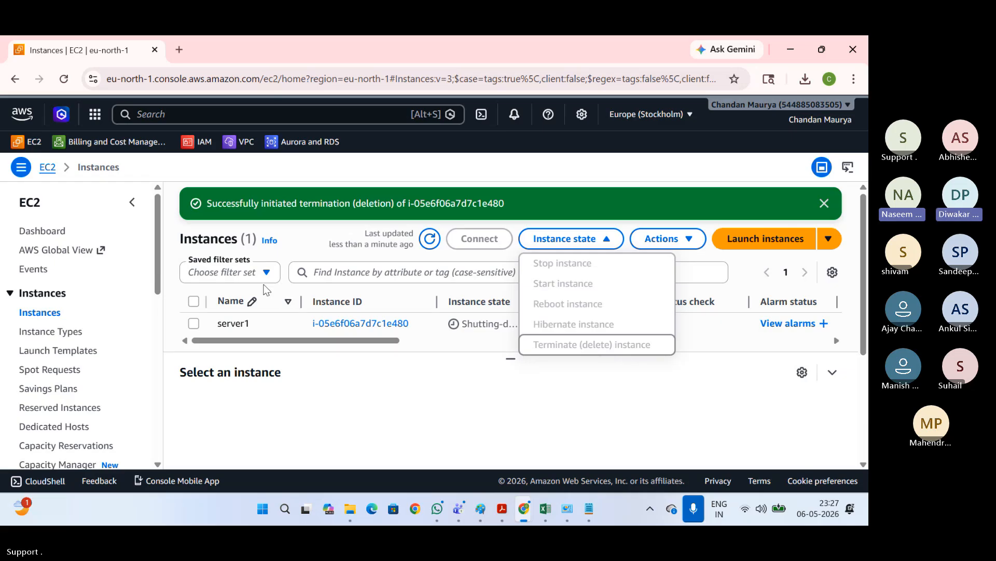
click(265, 277)
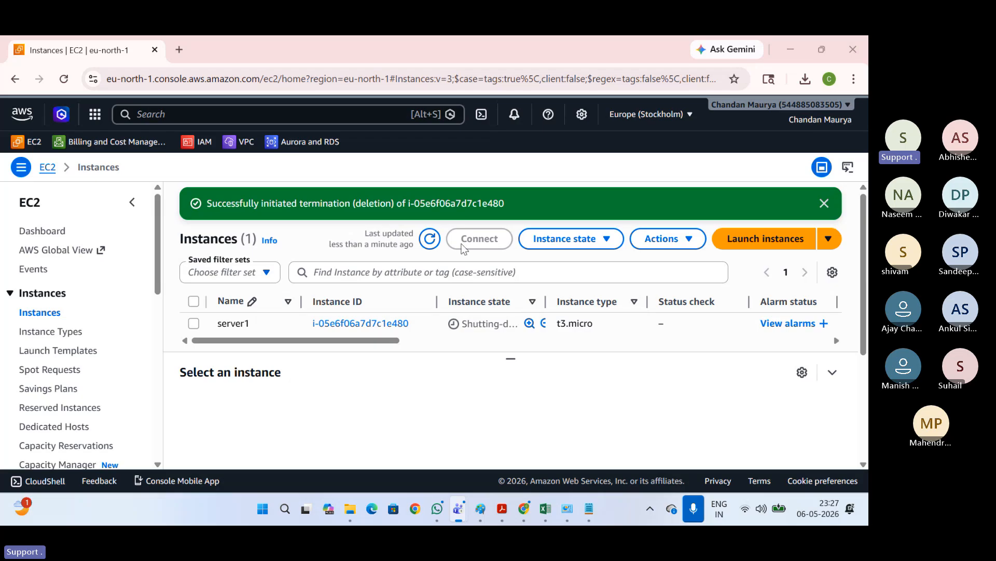
click(583, 240)
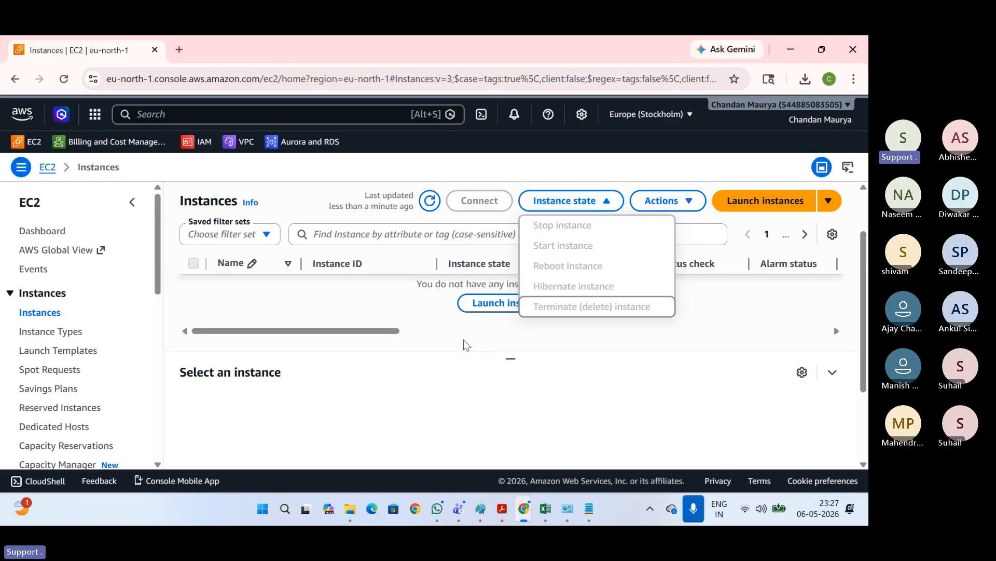
- Refresh the instances list, check it for instances in the Stopping state, and remove that filter
click(429, 242)
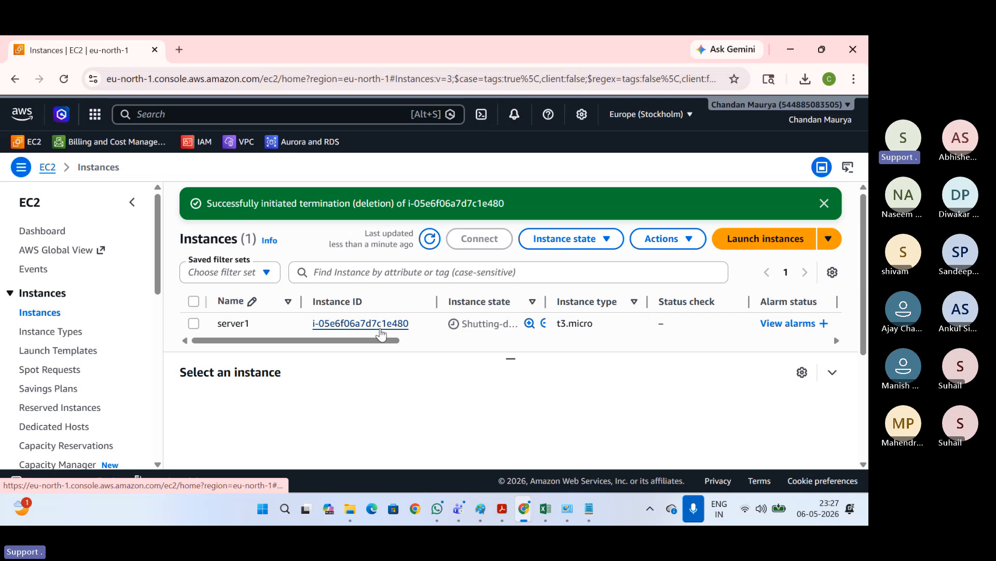
click(267, 274)
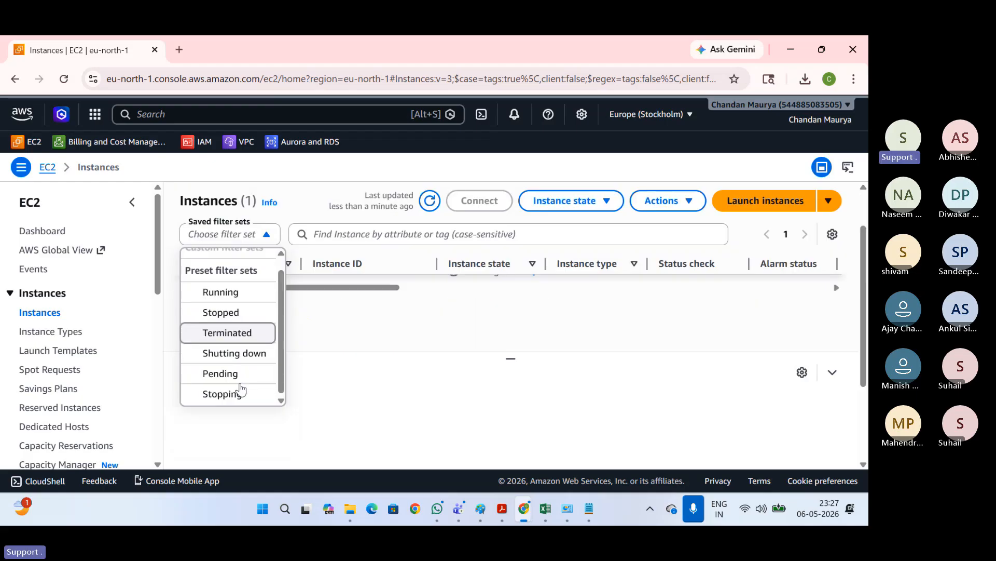
click(222, 394)
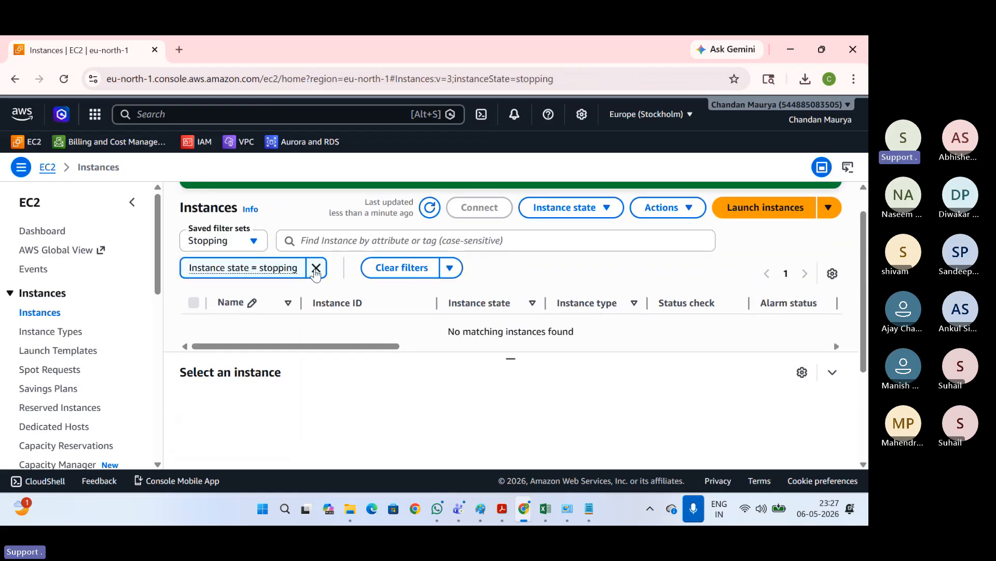
click(316, 268)
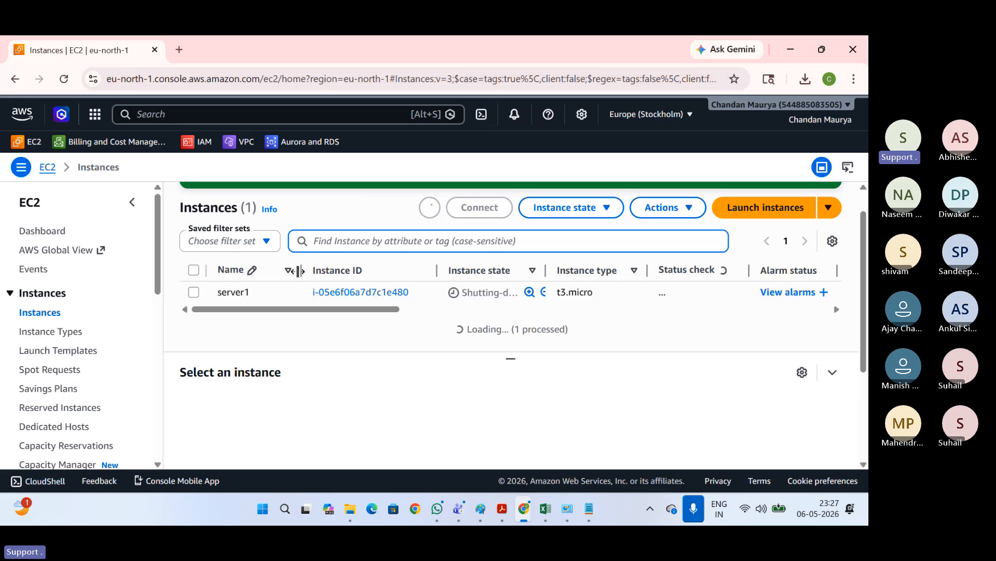
scroll(351, 300, right, 3)
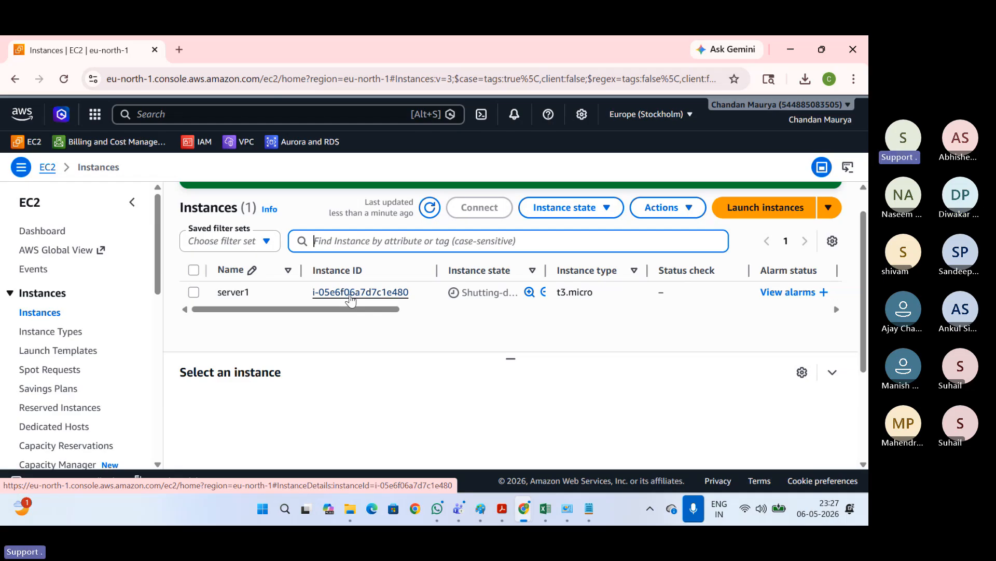
- Select server1 and examine its columns in the list and the instance state operations offered for it
click(193, 294)
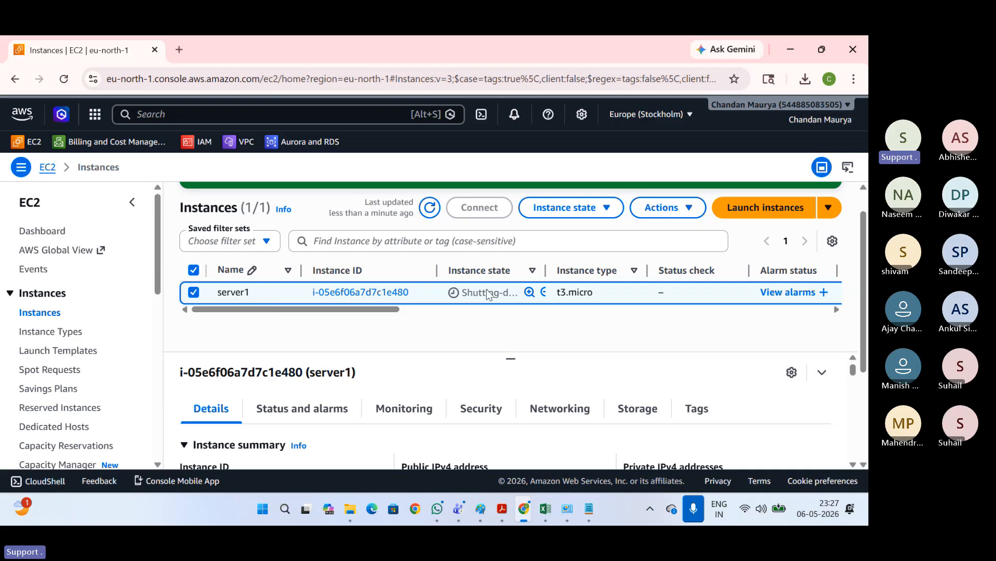
drag(381, 309, 433, 309)
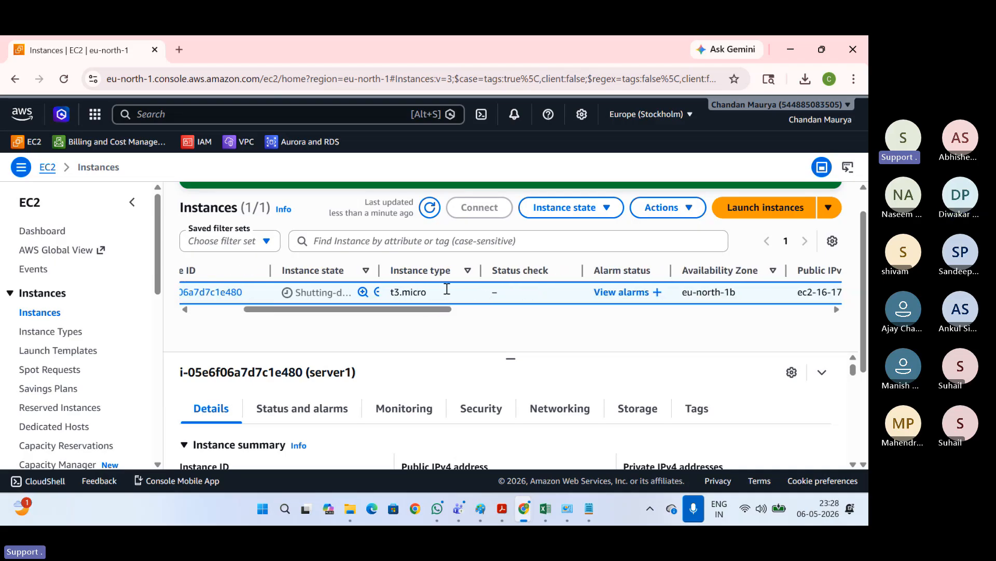
scroll(446, 290, right, 5)
scroll(446, 288, right, 10)
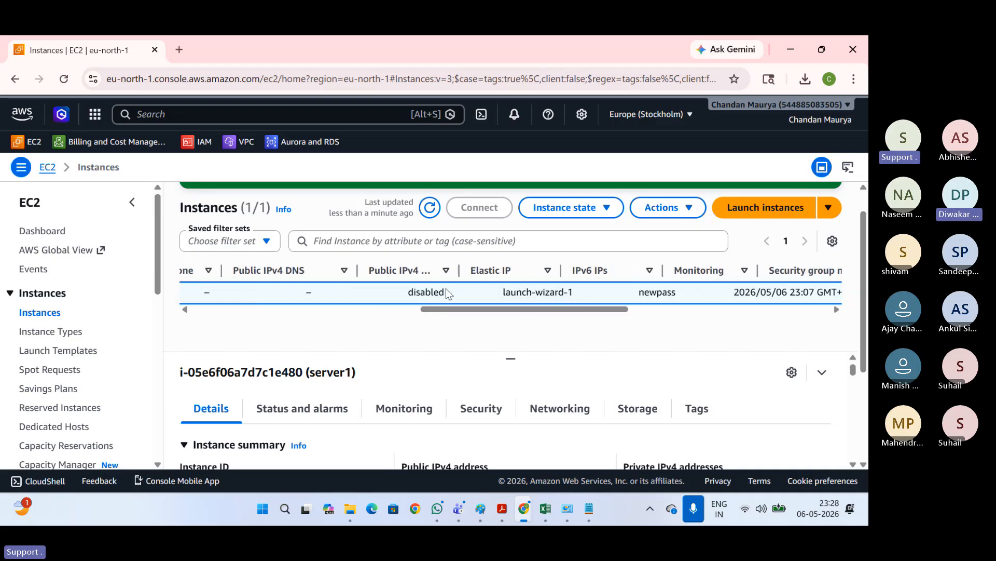
scroll(446, 288, left, 10)
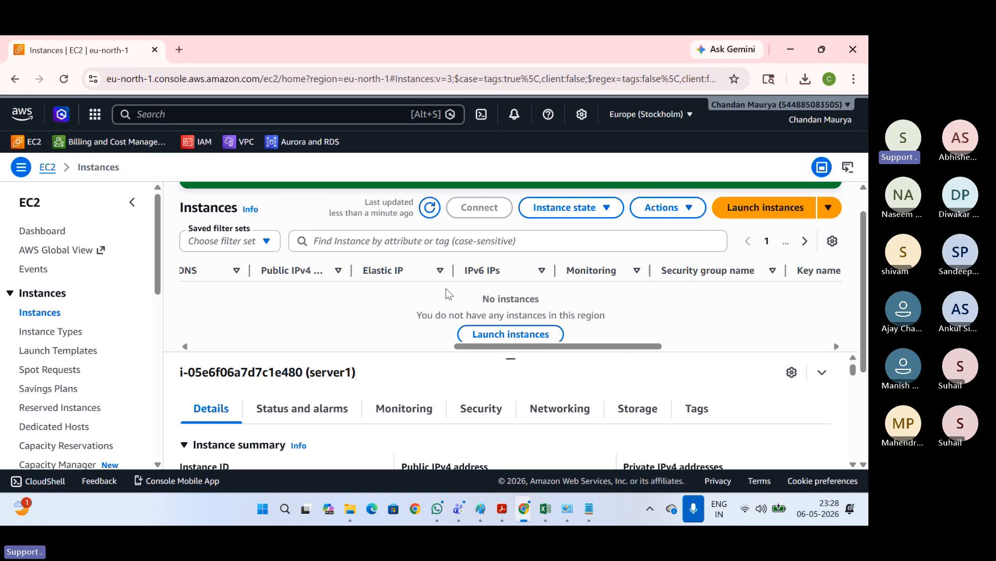
scroll(389, 304, left, 5)
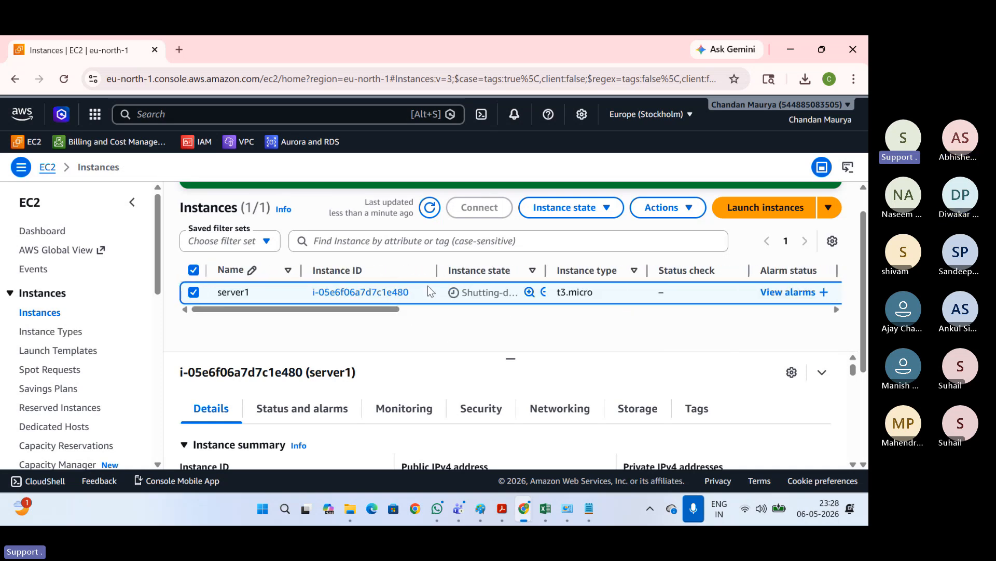
click(561, 208)
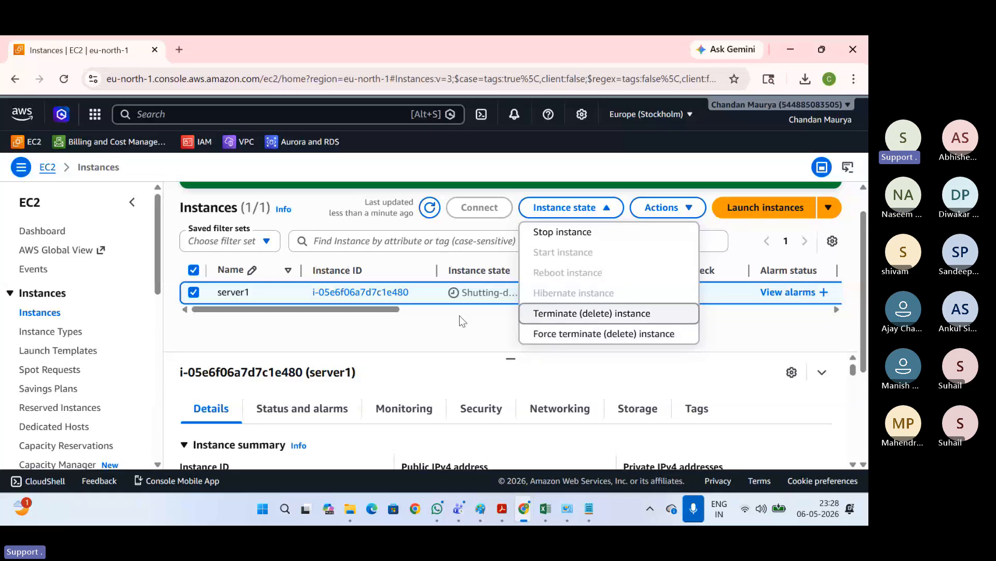
click(460, 338)
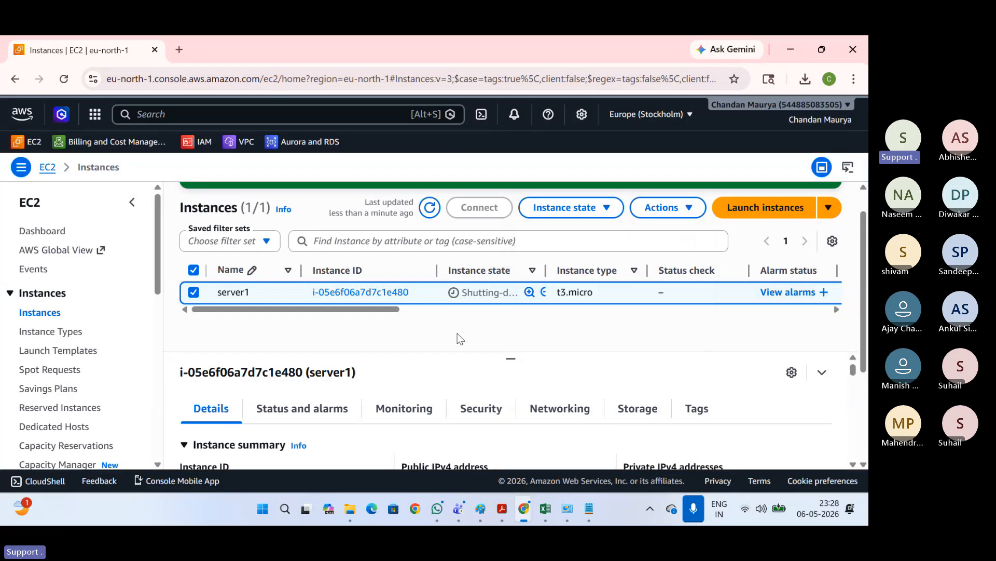
- Refresh the instances list and widen the Instance state column so server1's full state can be read
click(429, 210)
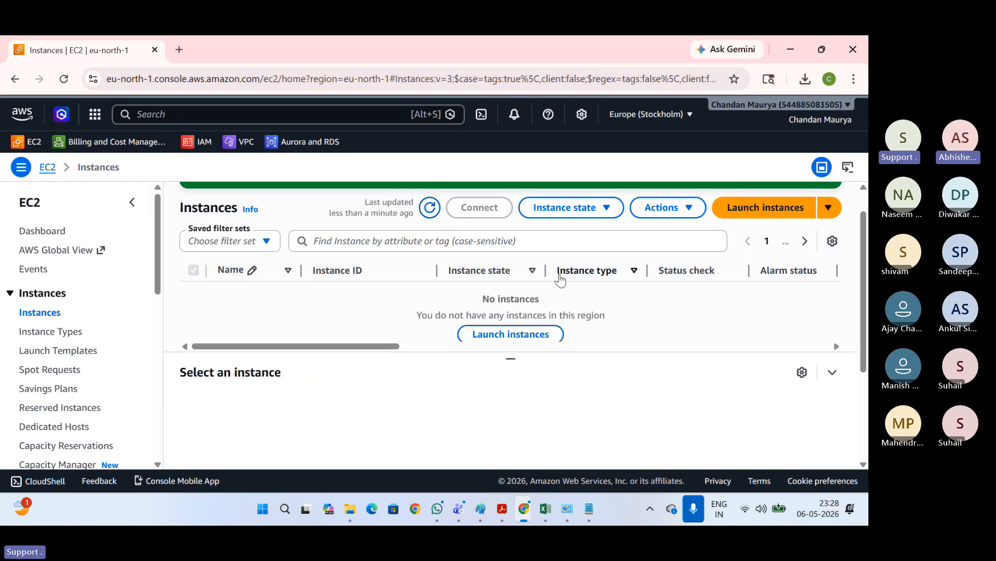
drag(548, 269, 636, 269)
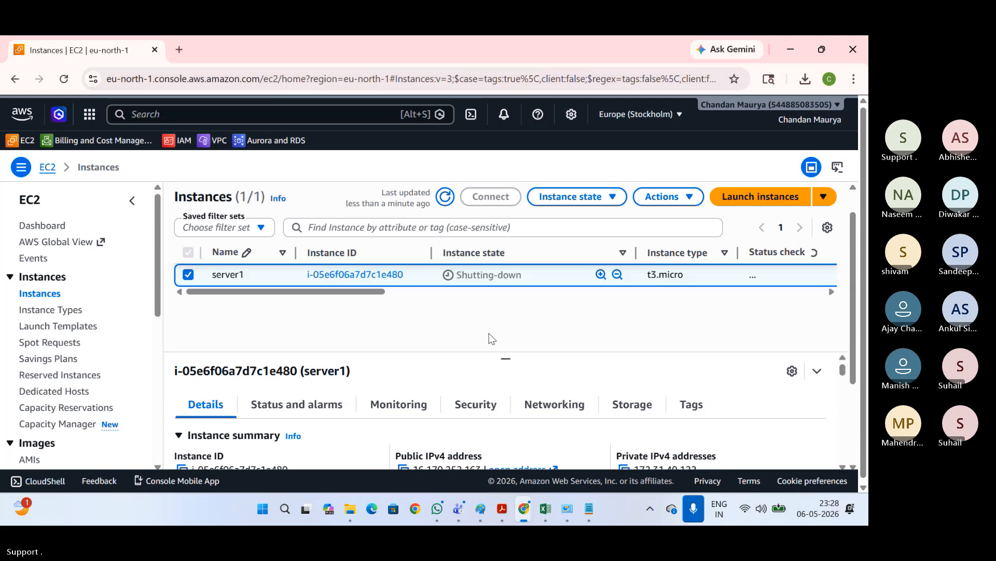
click(440, 199)
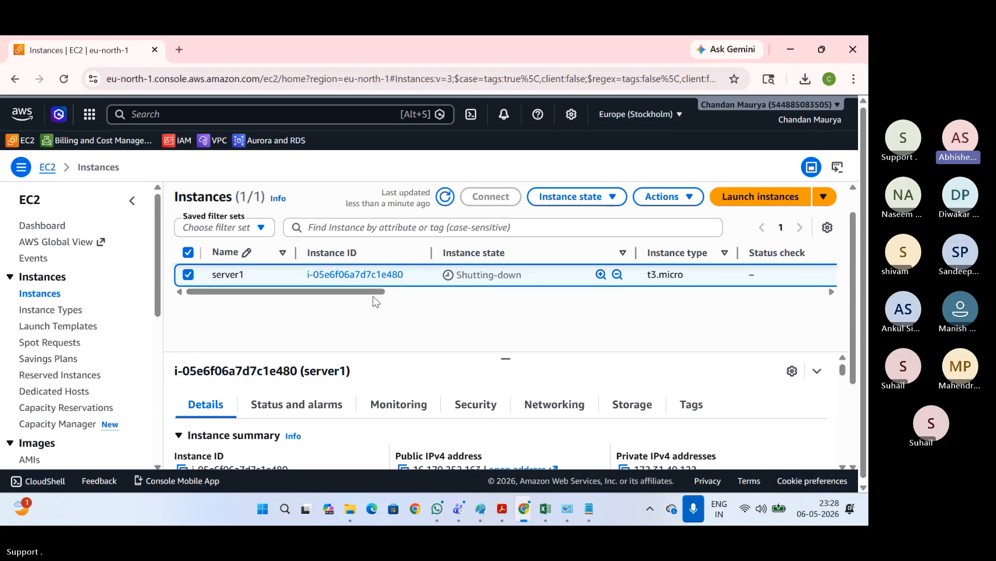
drag(371, 296, 300, 309)
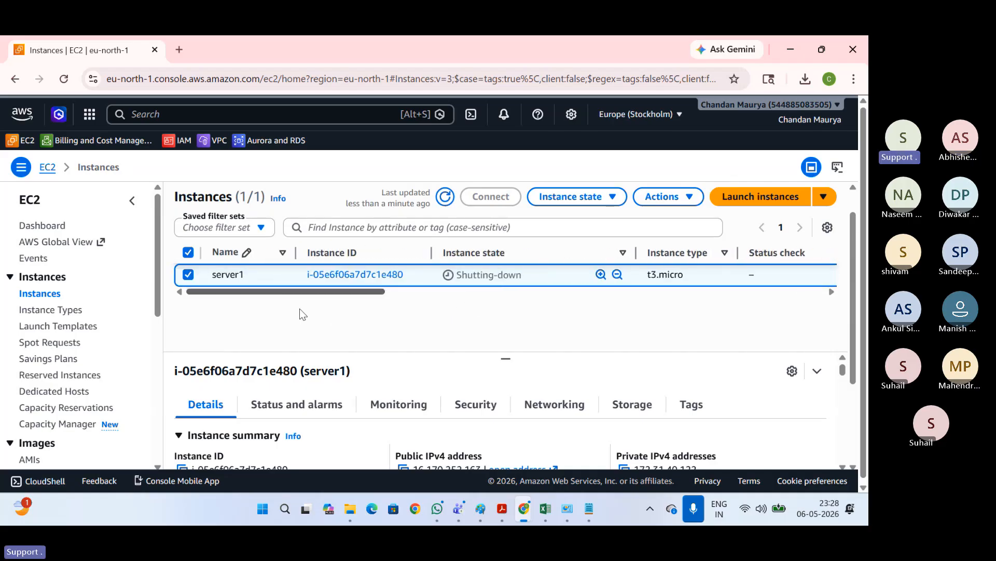
- Force terminate the server1 instance without skipping the OS shutdown, and refresh the instances list
click(571, 196)
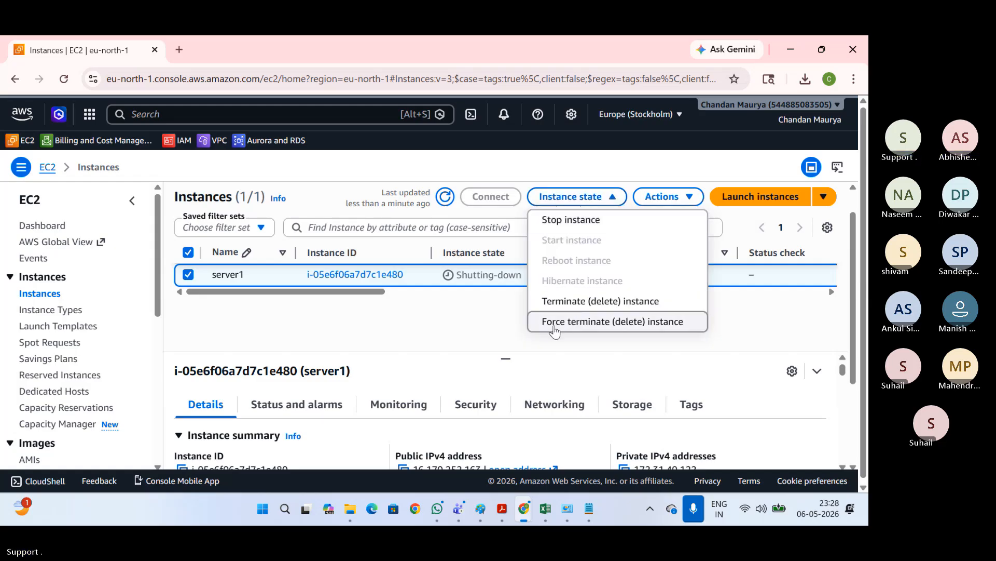
click(585, 322)
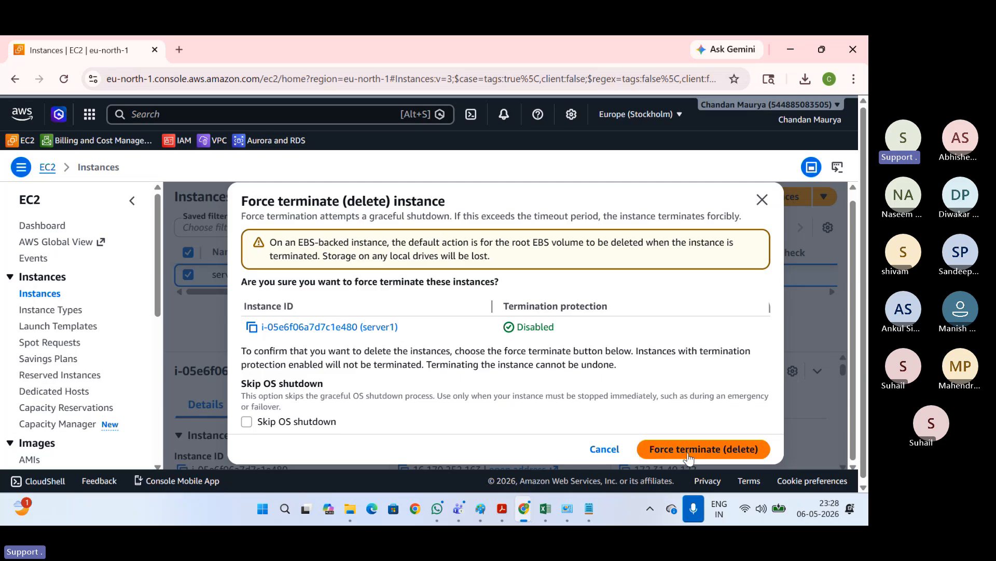
click(689, 449)
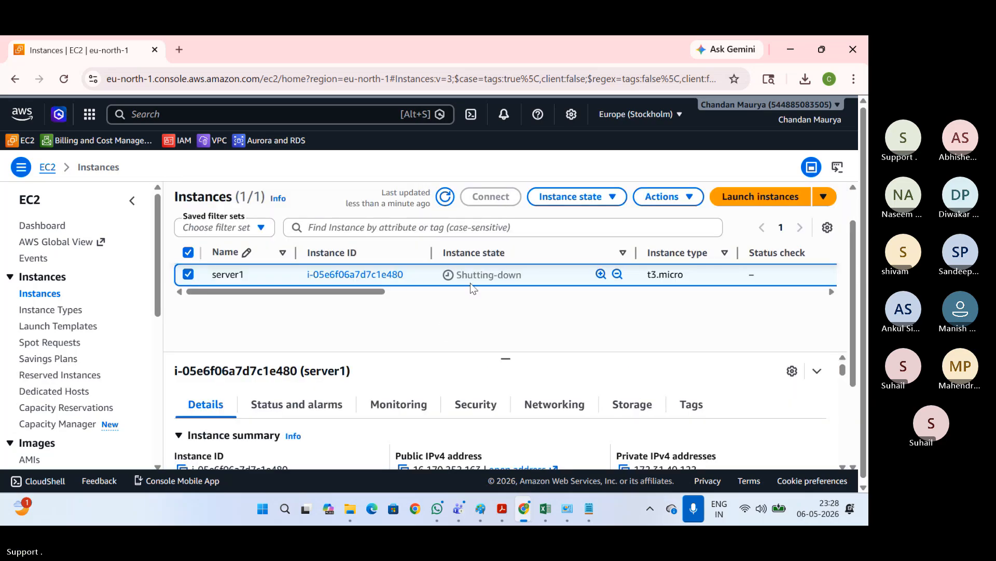
click(445, 198)
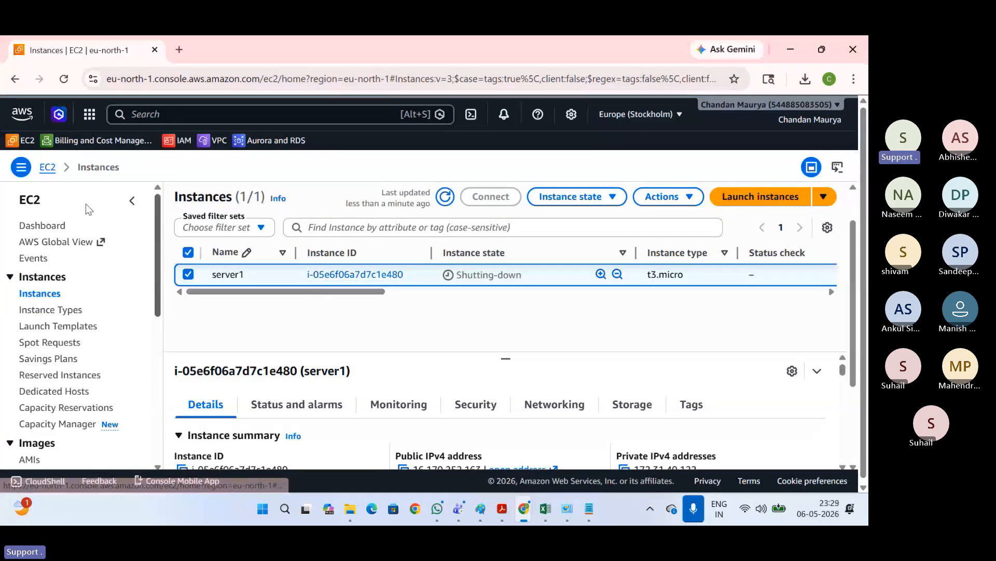
- Open the EC2 dashboard and examine its resource summary, cost chart, zones and the available EC2 navigation sections
click(37, 205)
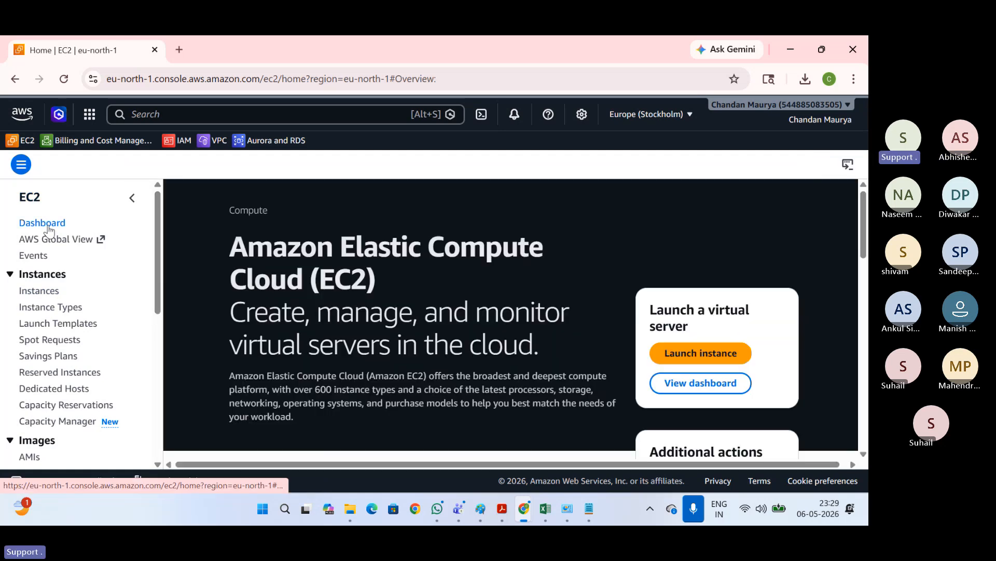
click(48, 228)
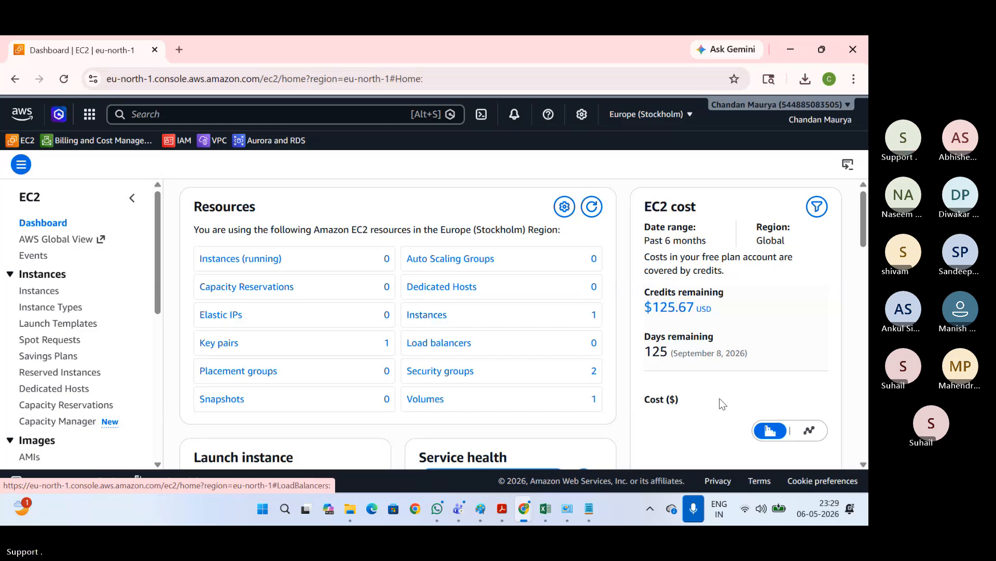
scroll(706, 361, down, 6)
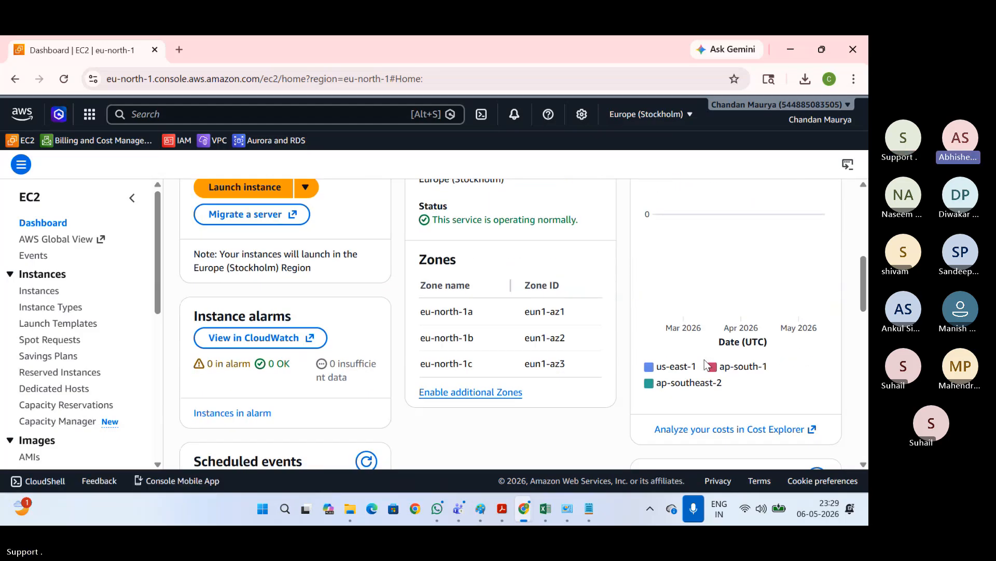
scroll(618, 304, up, 6)
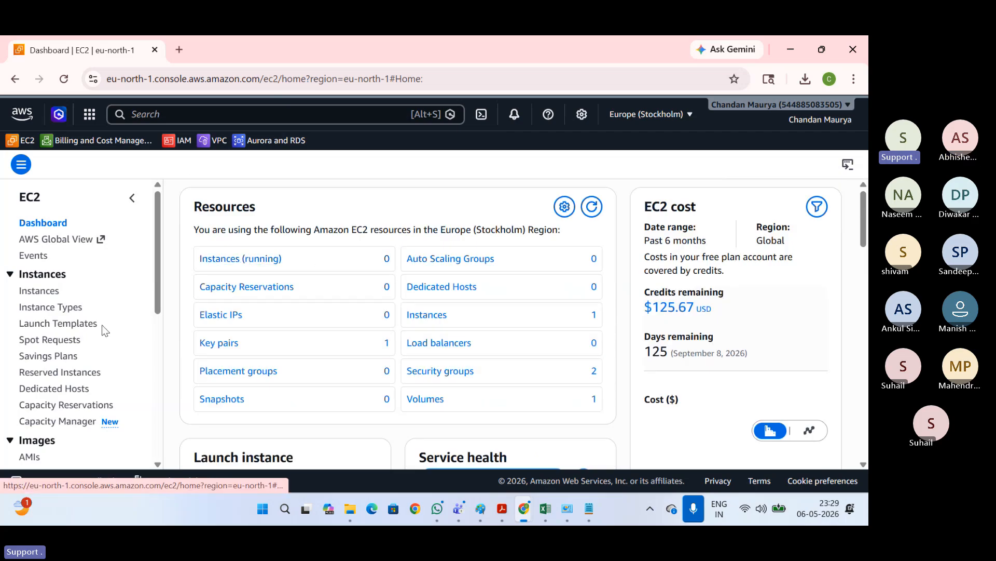
scroll(103, 330, down, 4)
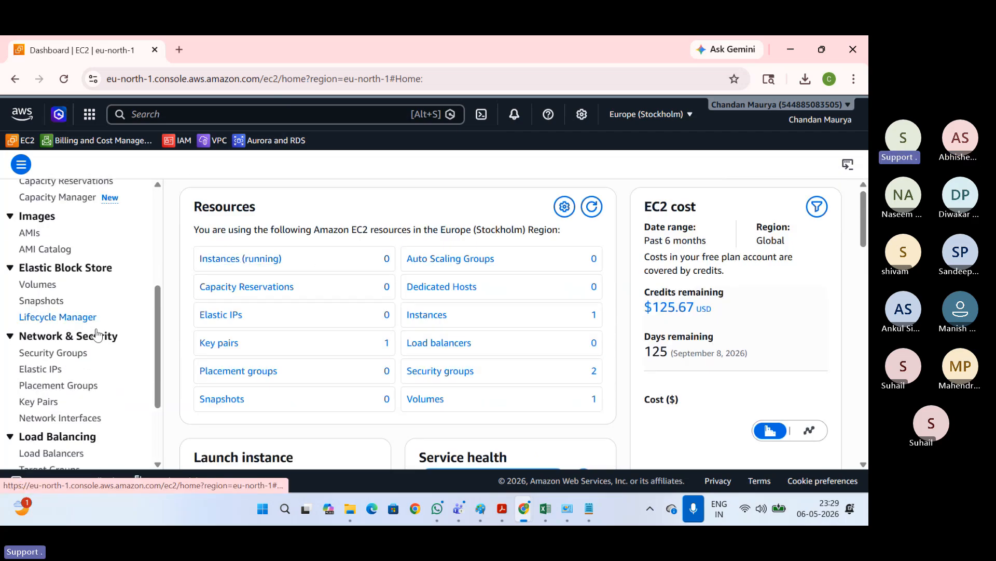
scroll(83, 306, down, 2)
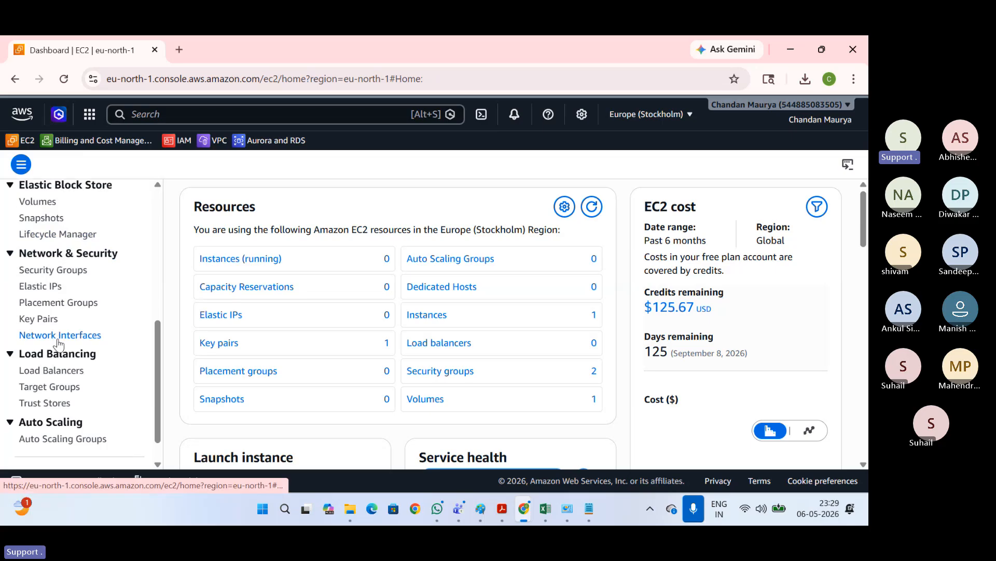
scroll(57, 342, down, 1)
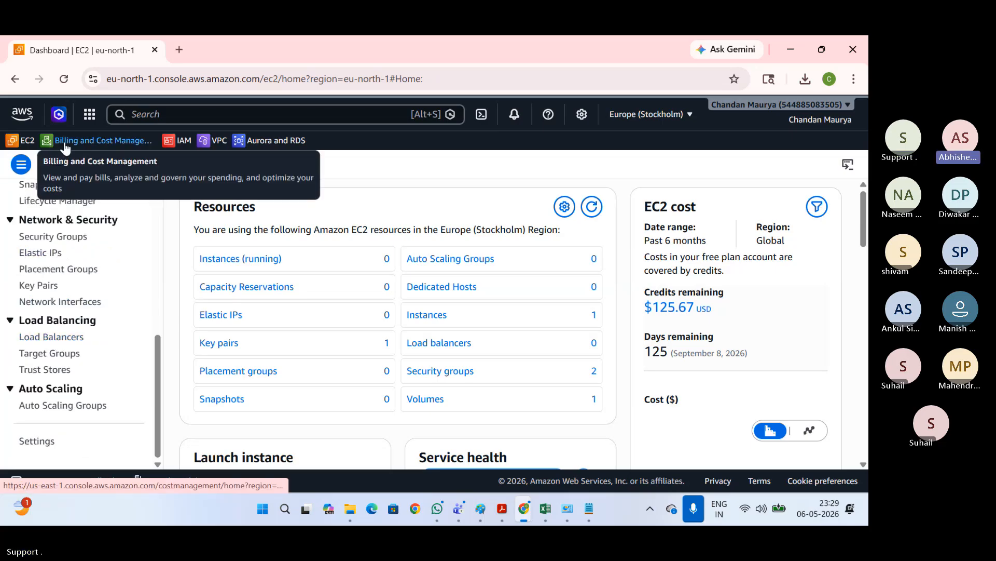
- Open Billing and Cost Management and examine the cost summary, the March 2026 cost breakdown by service, and the billing page links
click(50, 145)
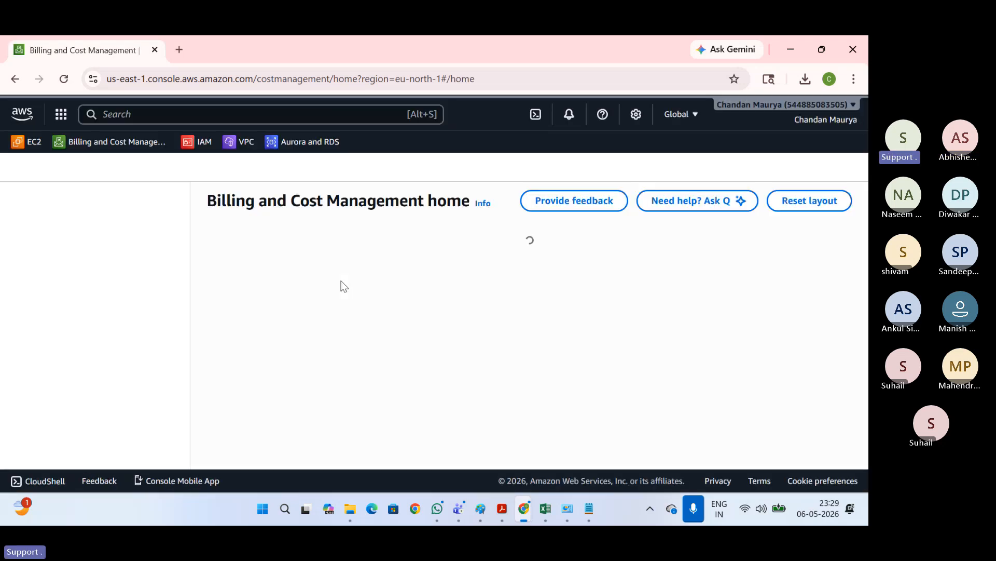
scroll(341, 285, down, 1)
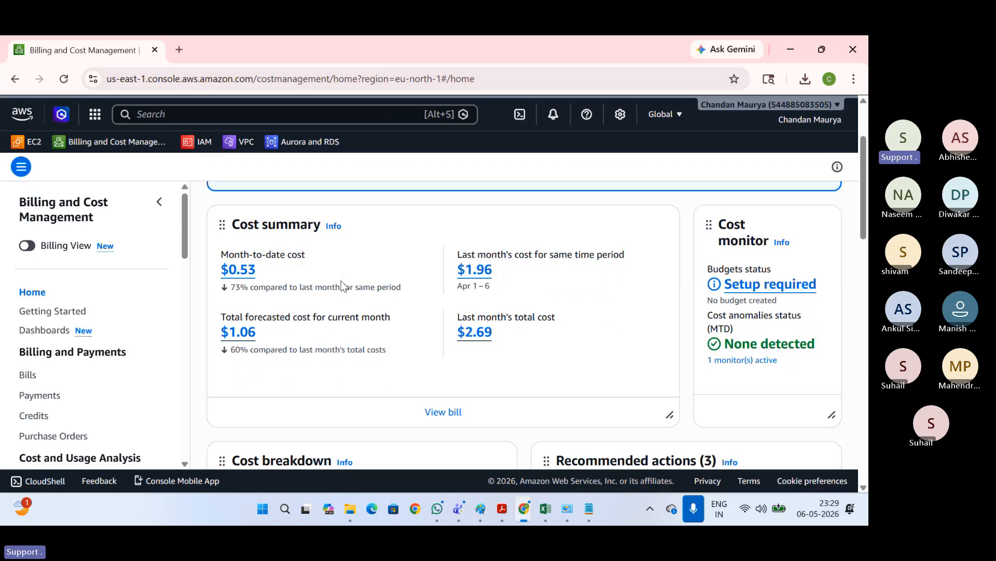
scroll(341, 285, down, 5)
mouse_move(394, 278)
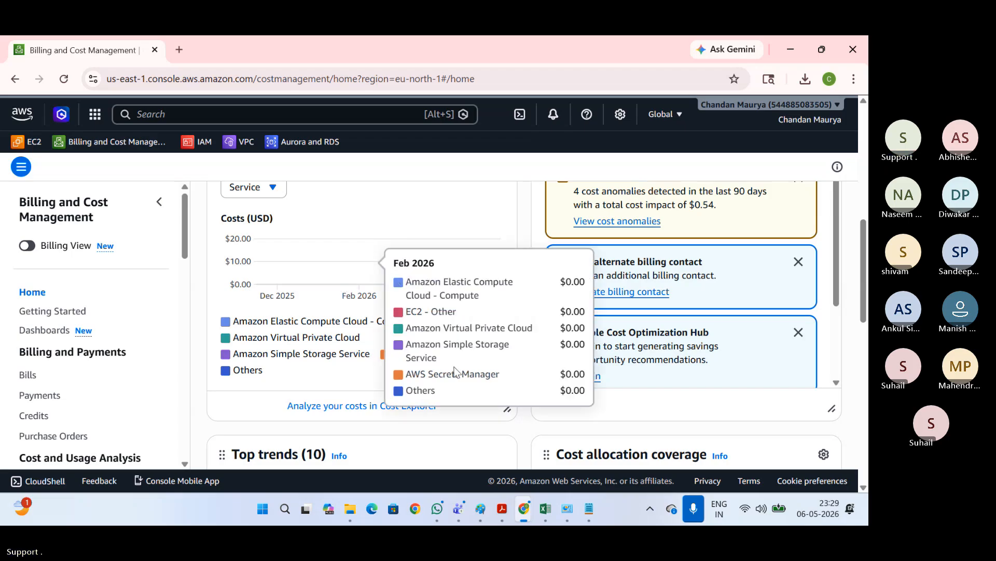
scroll(456, 370, down, 1)
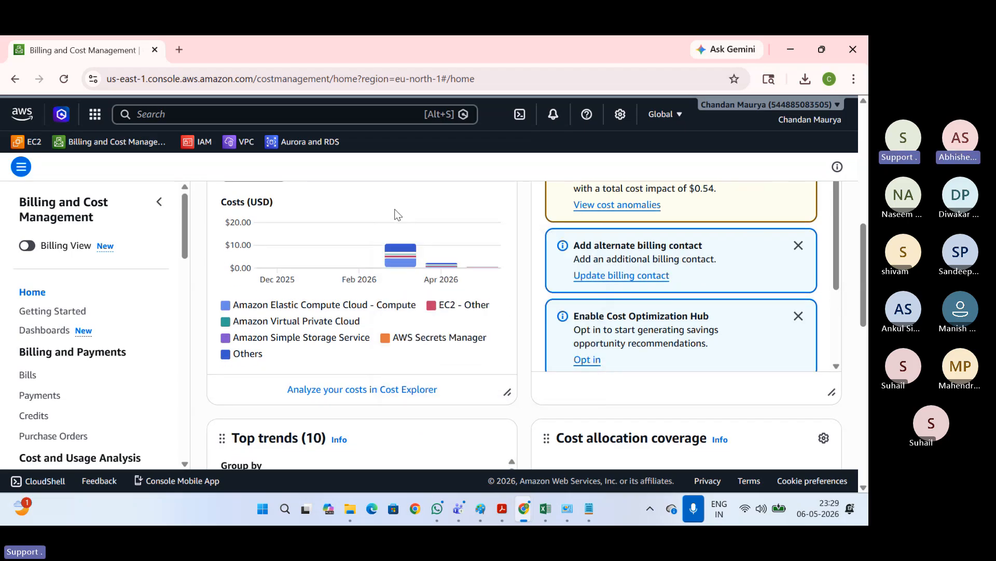
mouse_move(404, 235)
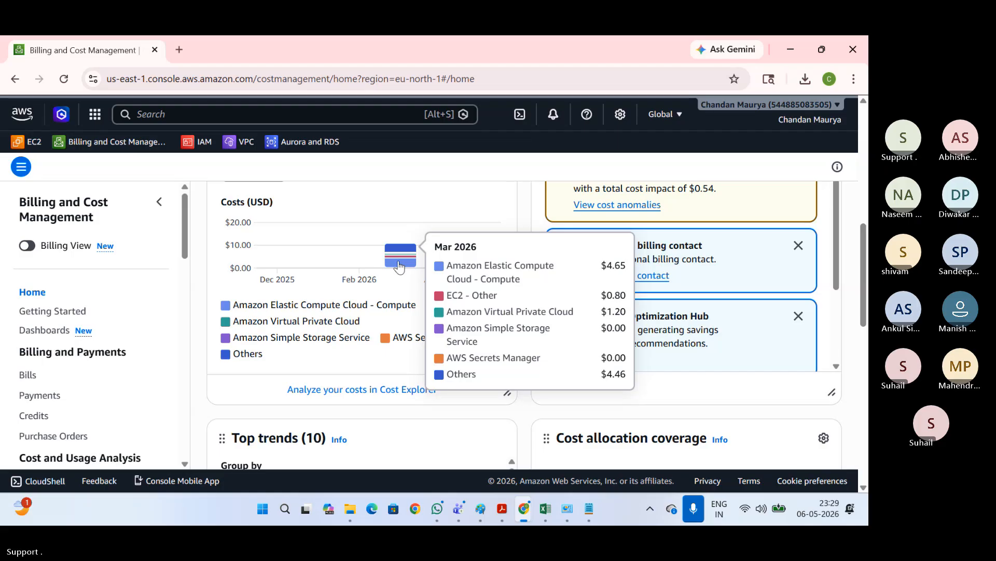
scroll(399, 266, up, 6)
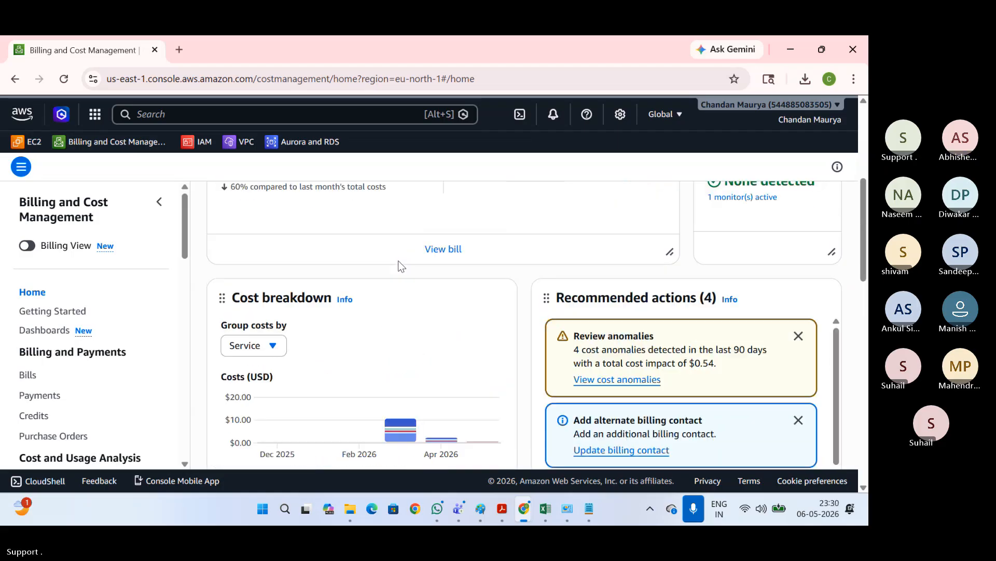
scroll(400, 267, up, 1)
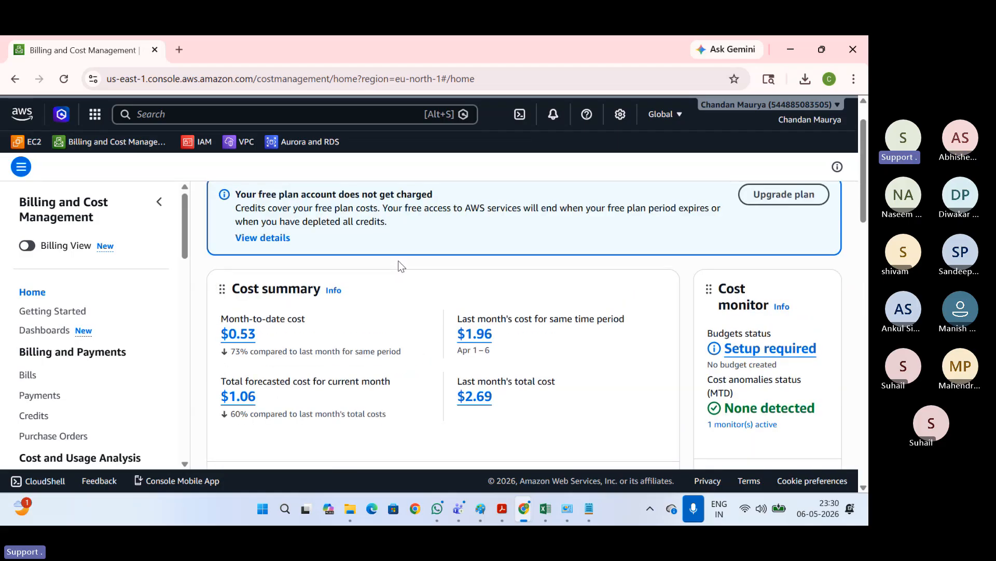
scroll(400, 266, down, 1)
scroll(122, 368, down, 3)
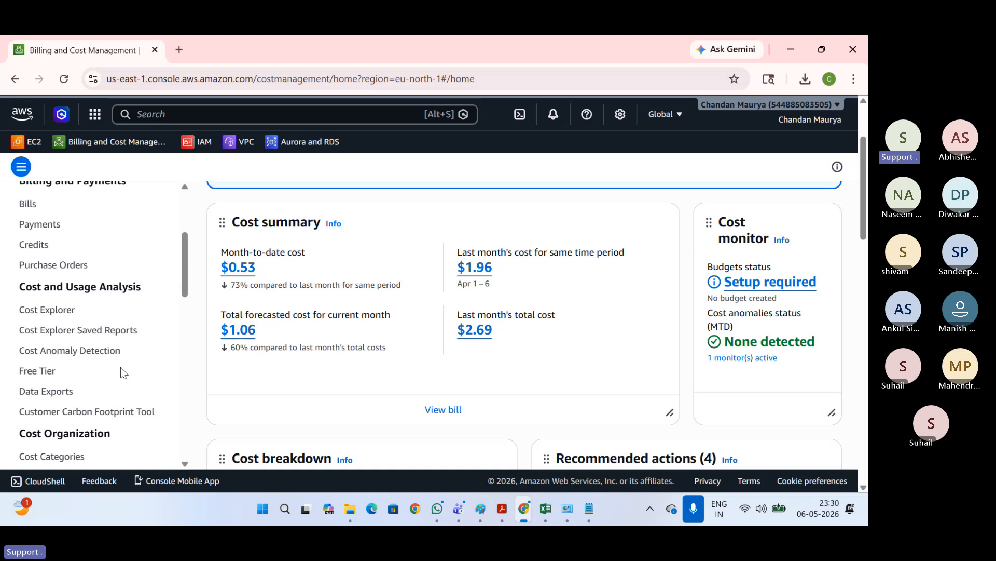
- Open the account's Credits page and examine the credit summary and the list of active credits
click(42, 253)
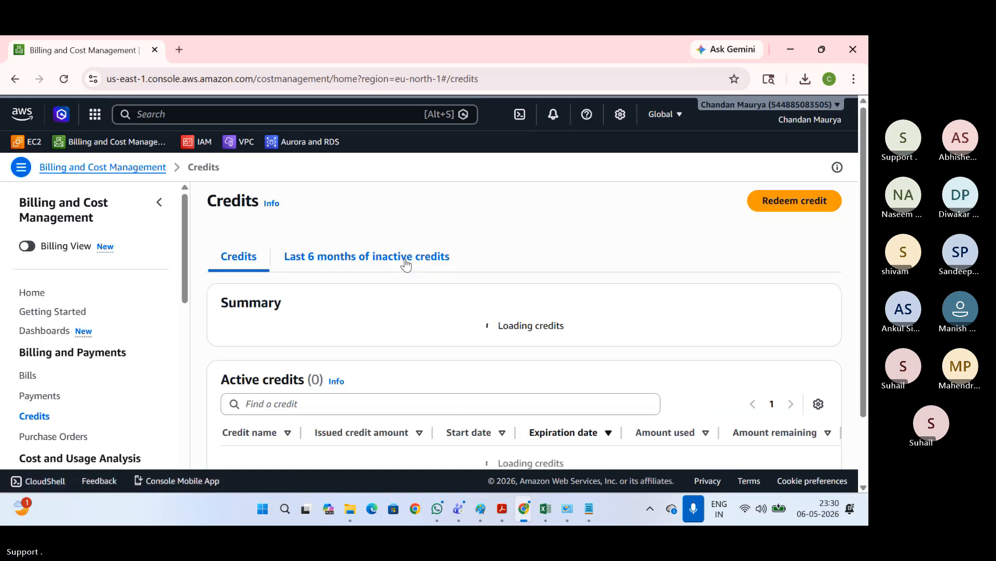
scroll(404, 262, down, 1)
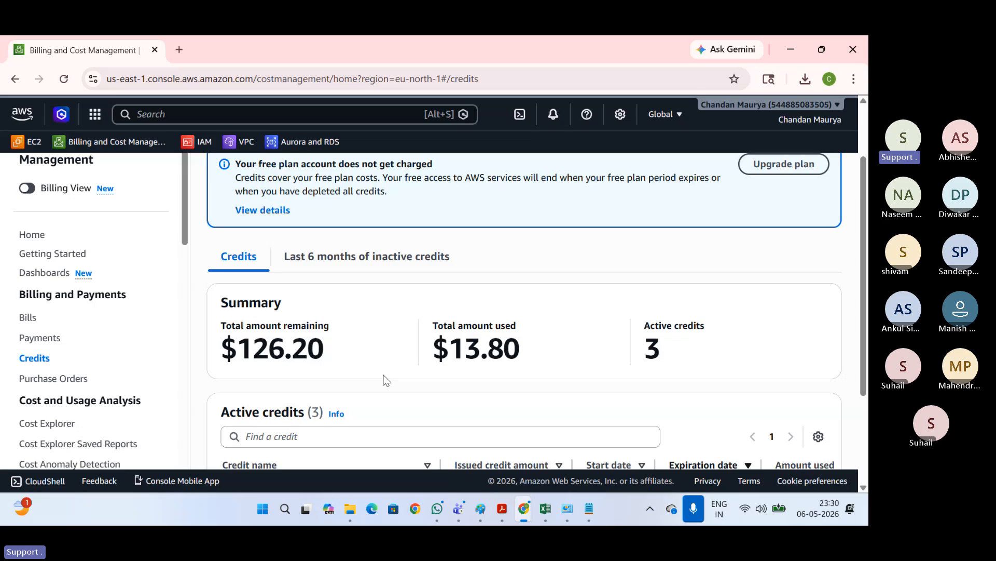
scroll(385, 379, down, 2)
scroll(385, 378, up, 4)
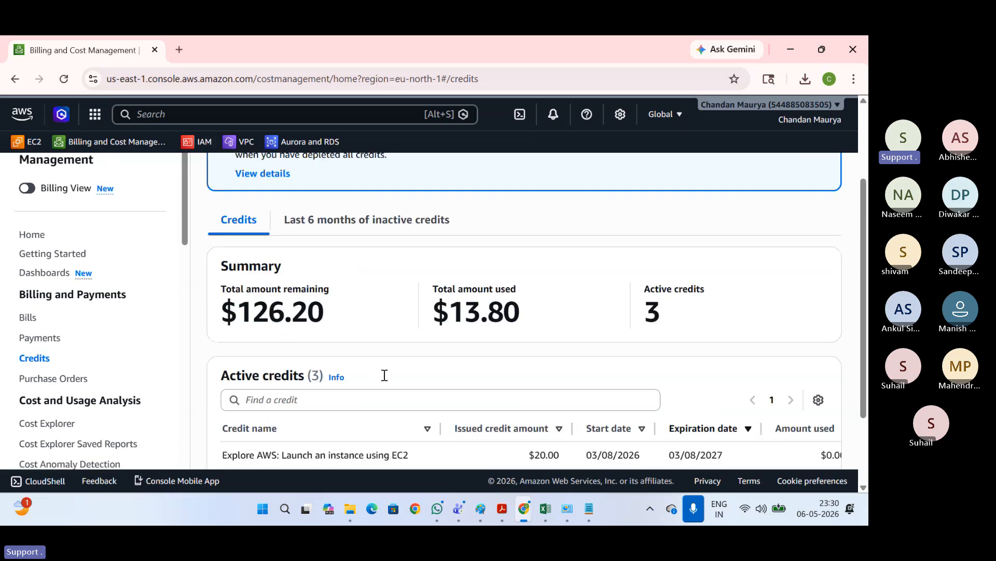
scroll(384, 375, down, 1)
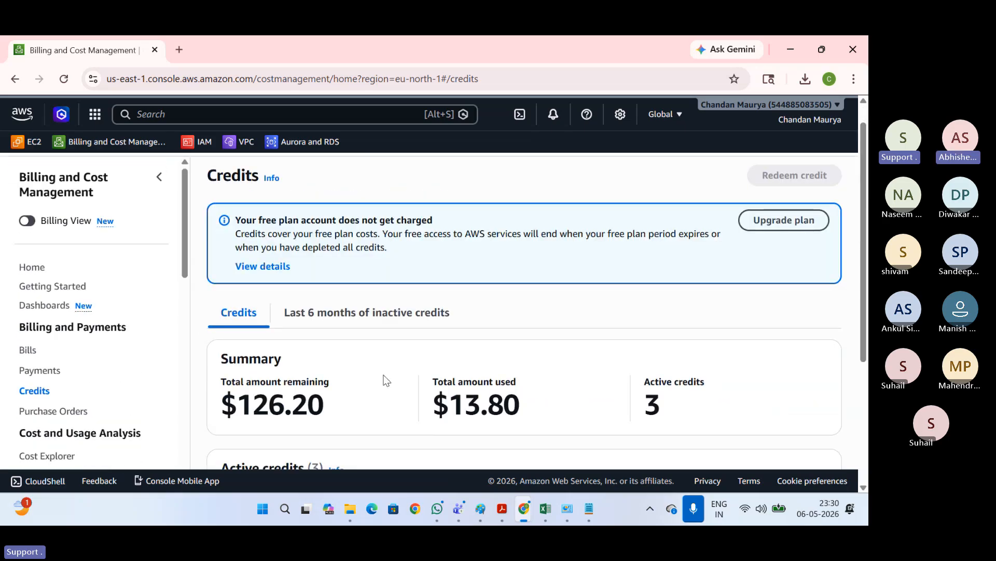
- Check the last 6 months of inactive credits, and review the active credits with their issued amounts and expiration dates
click(357, 314)
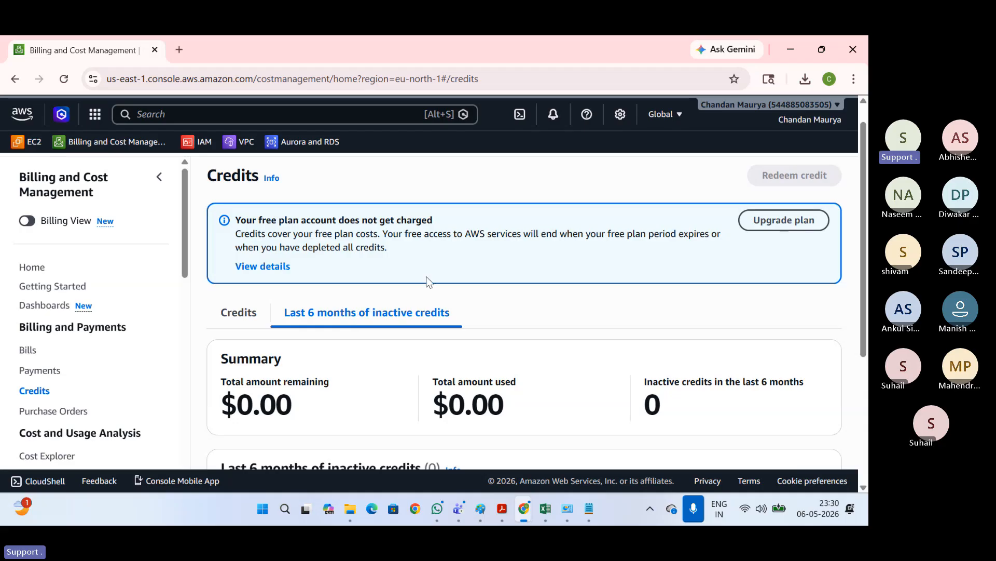
scroll(426, 276, down, 4)
scroll(427, 277, up, 5)
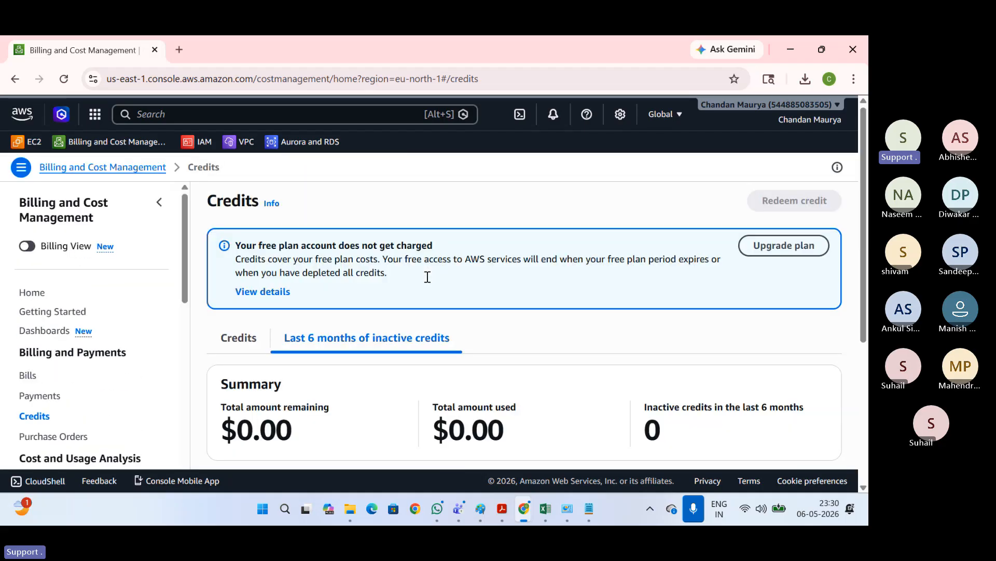
click(237, 346)
scroll(369, 331, down, 2)
scroll(368, 331, down, 2)
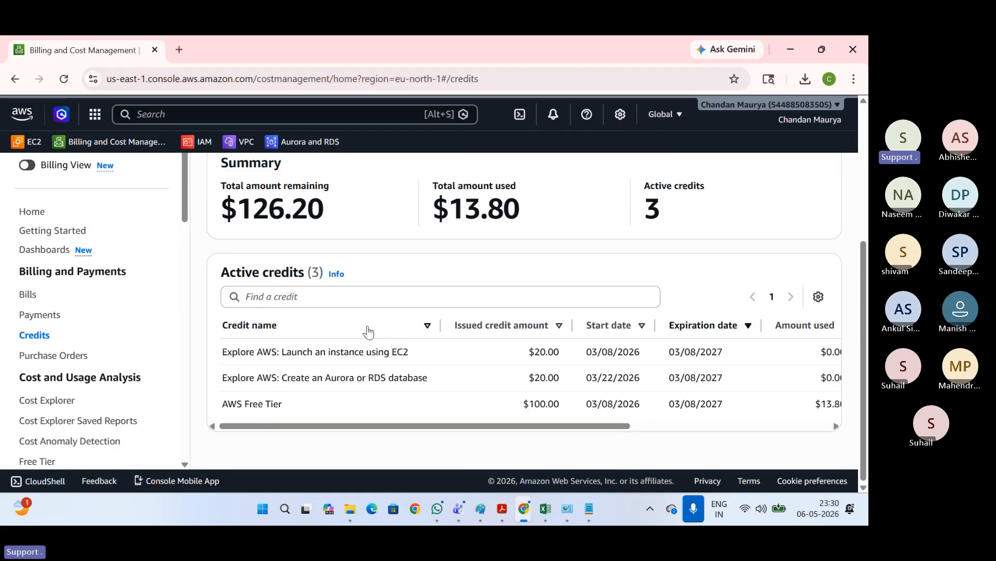
scroll(456, 301, up, 5)
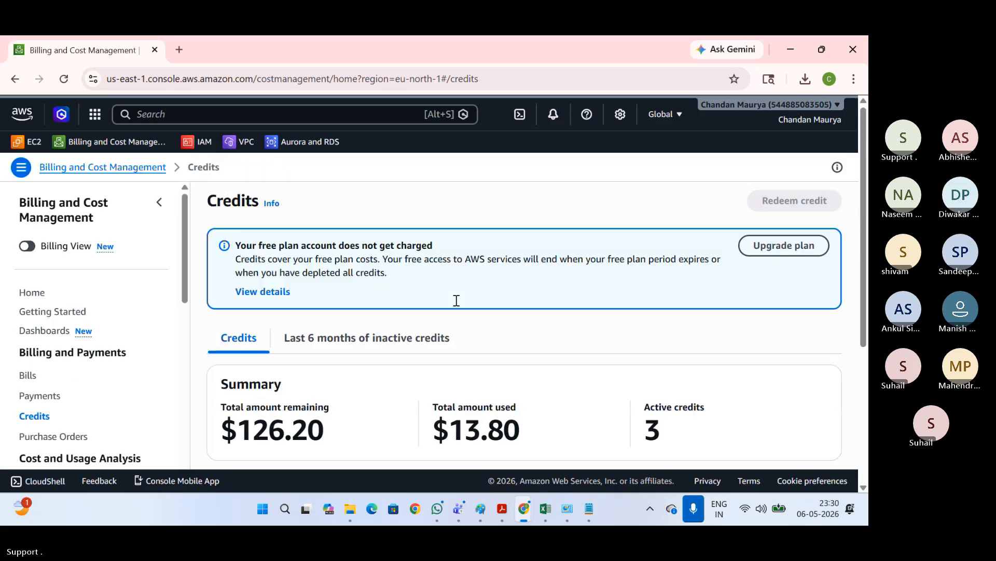
- Check the free plan's remaining credits and days in the account details, and return to the Billing and Cost Management home page
click(786, 125)
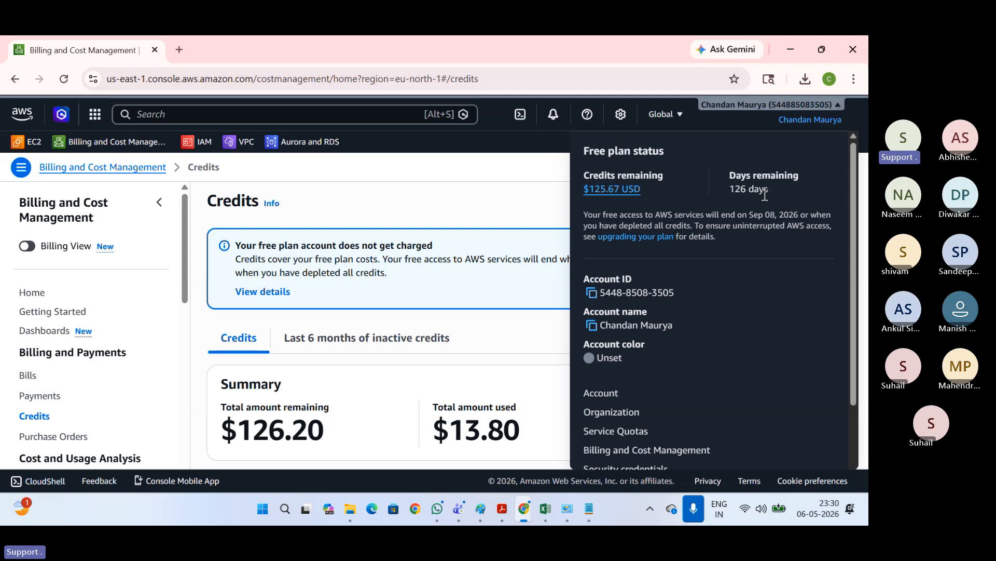
click(462, 204)
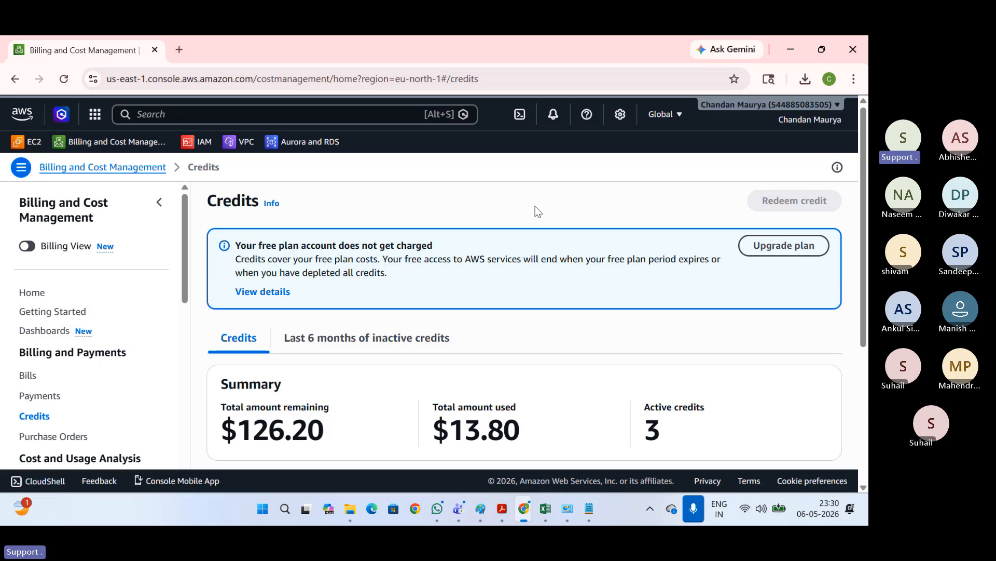
scroll(669, 363, down, 4)
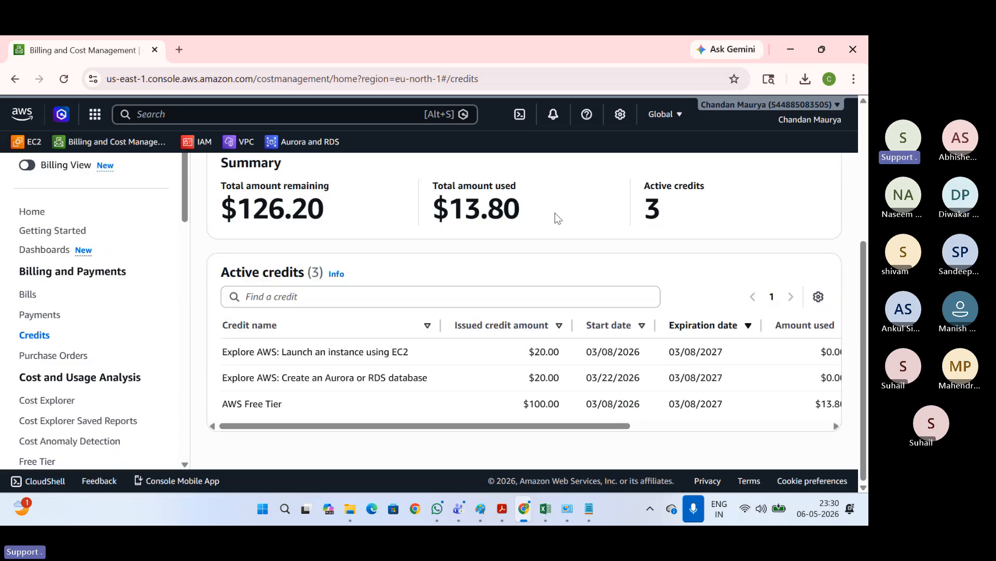
scroll(555, 213, up, 4)
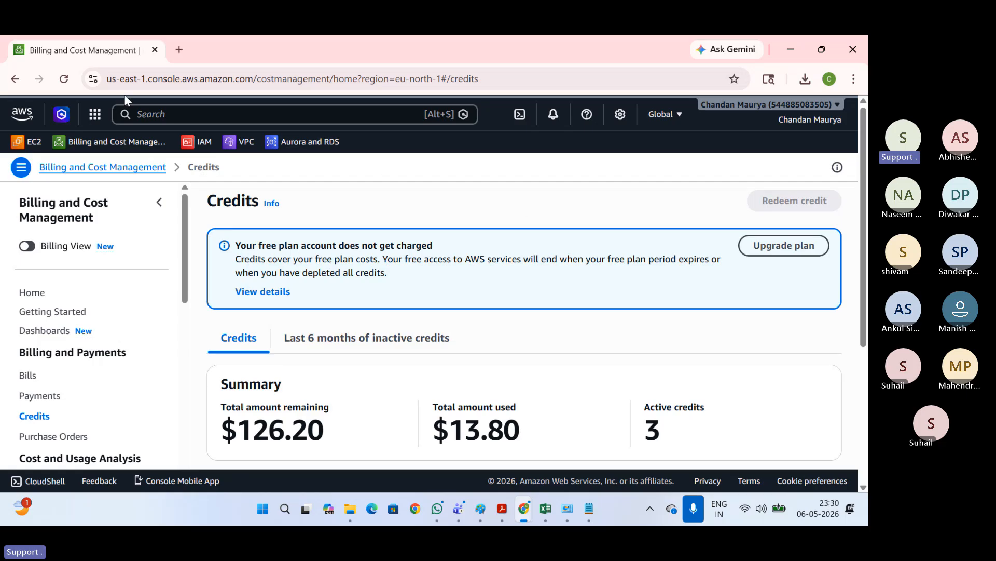
click(13, 82)
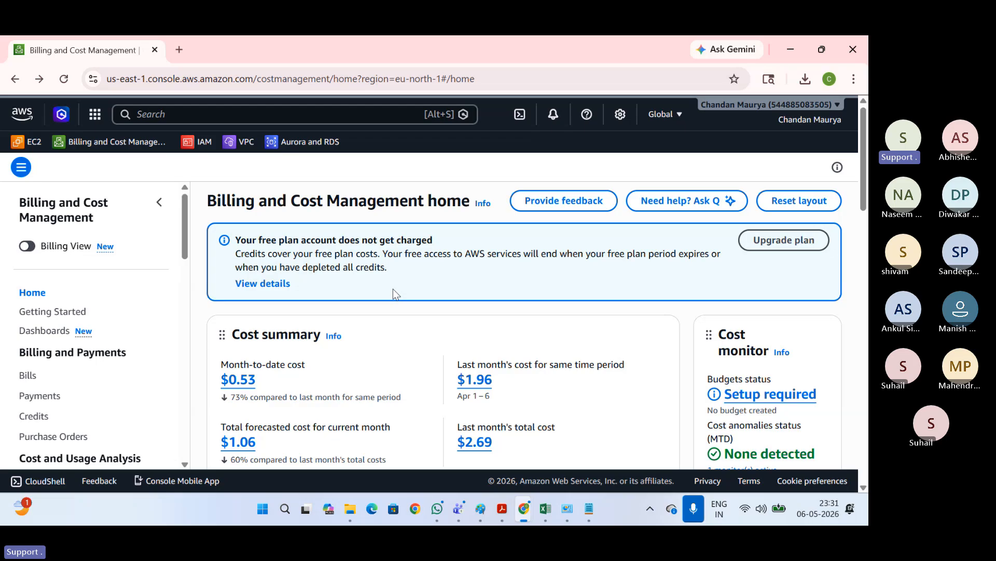
- Switch to the Root User vs IAM User PDF and read the root user permissions and best practice sections
click(506, 513)
scroll(410, 291, up, 5)
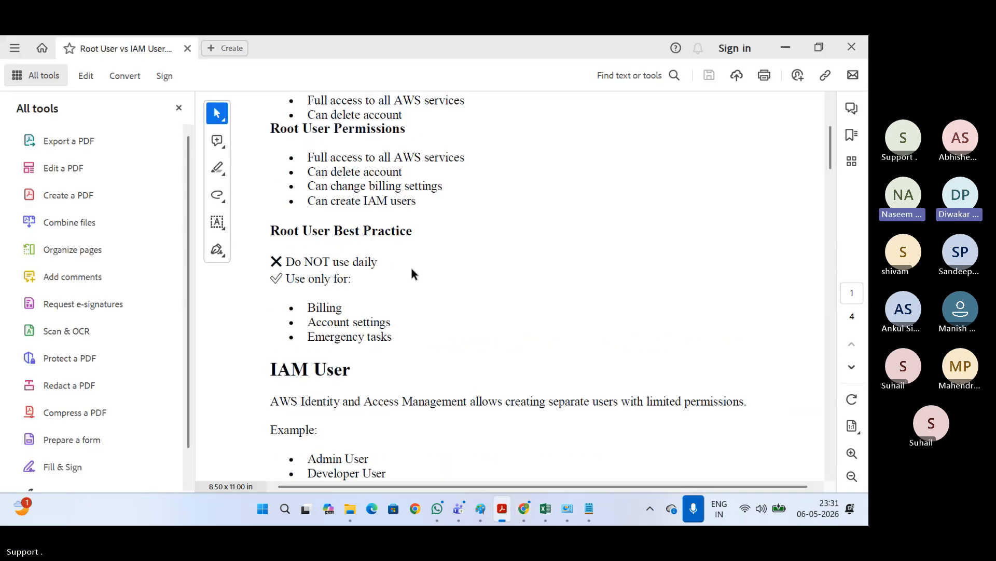
scroll(413, 272, down, 3)
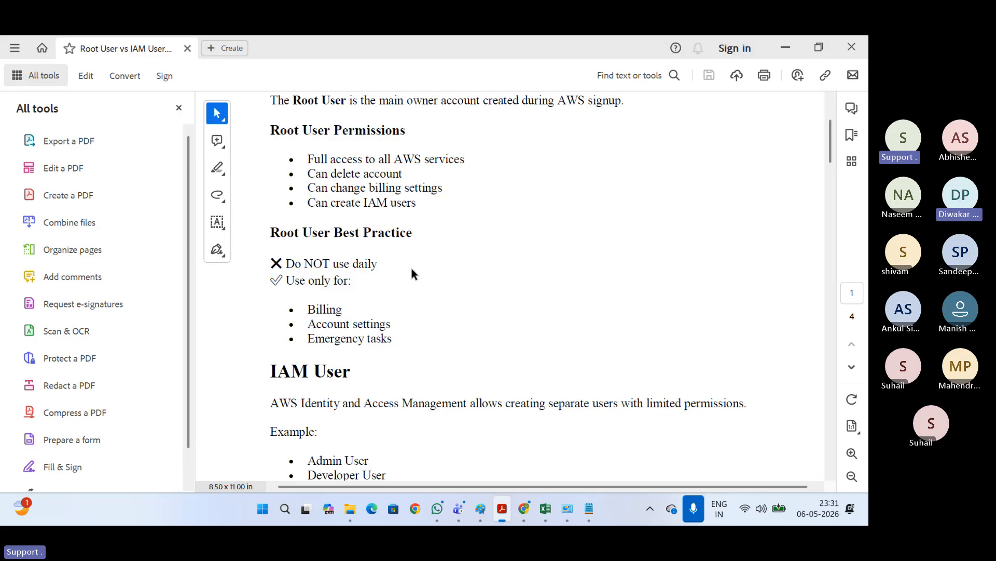
click(784, 49)
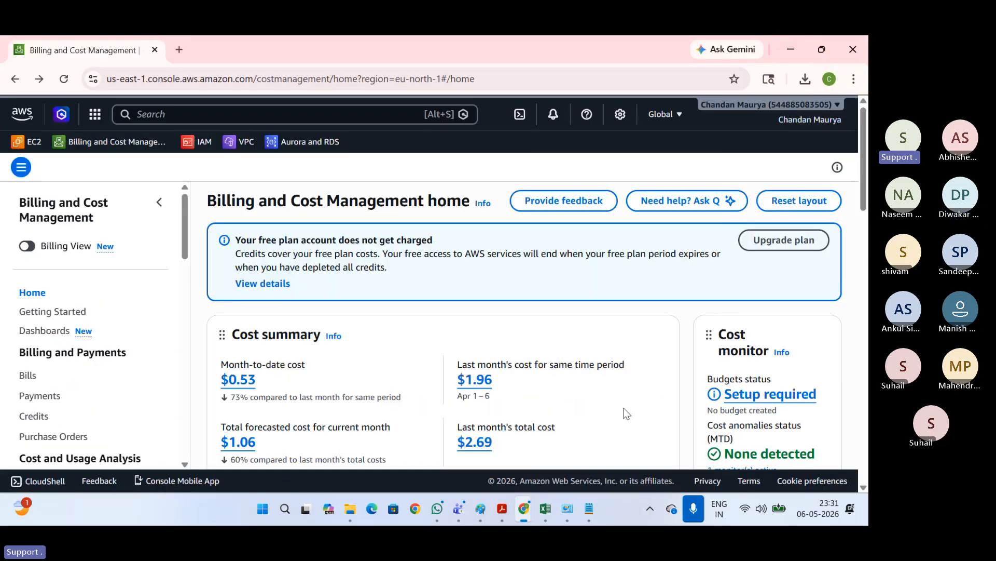
- Switch to awsuser's incognito window, refresh the EC2 instances list and remove its "Instance state = running" filter
mouse_move(525, 515)
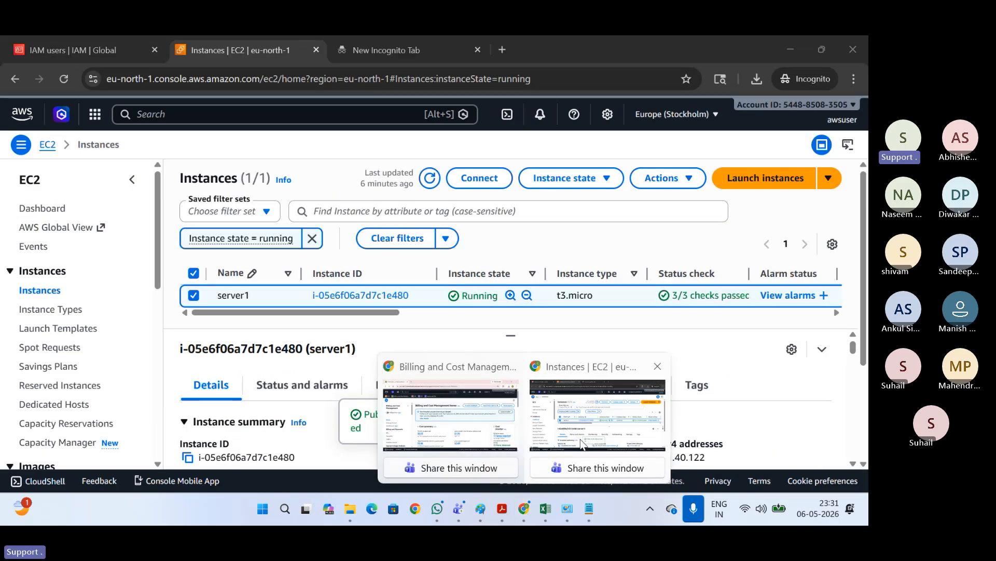
click(556, 421)
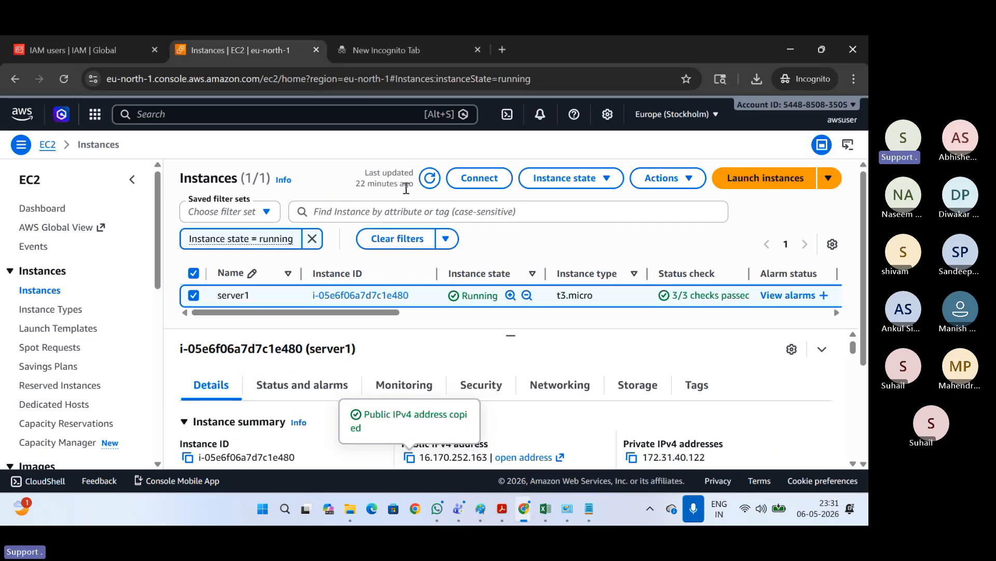
click(430, 178)
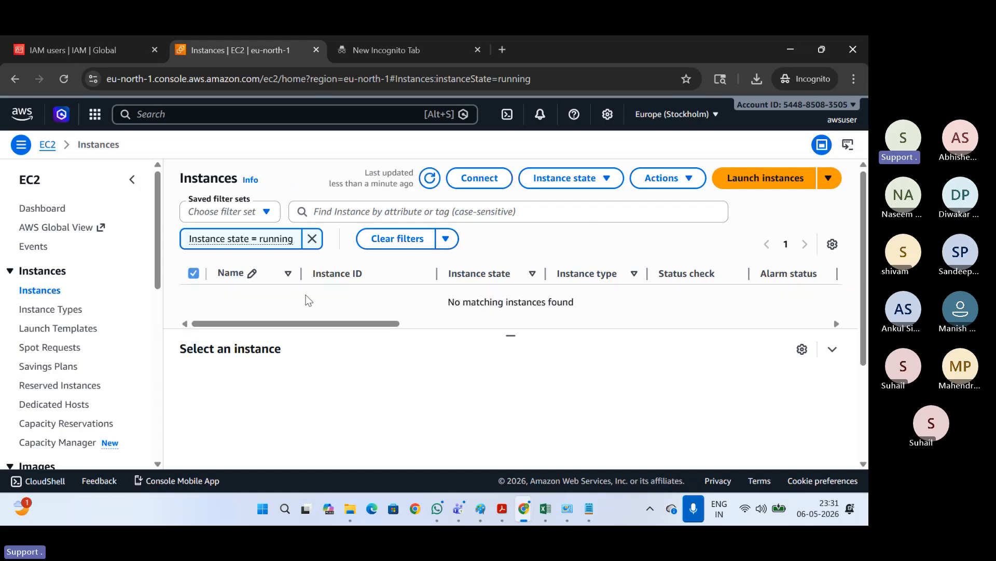
drag(579, 288, 367, 285)
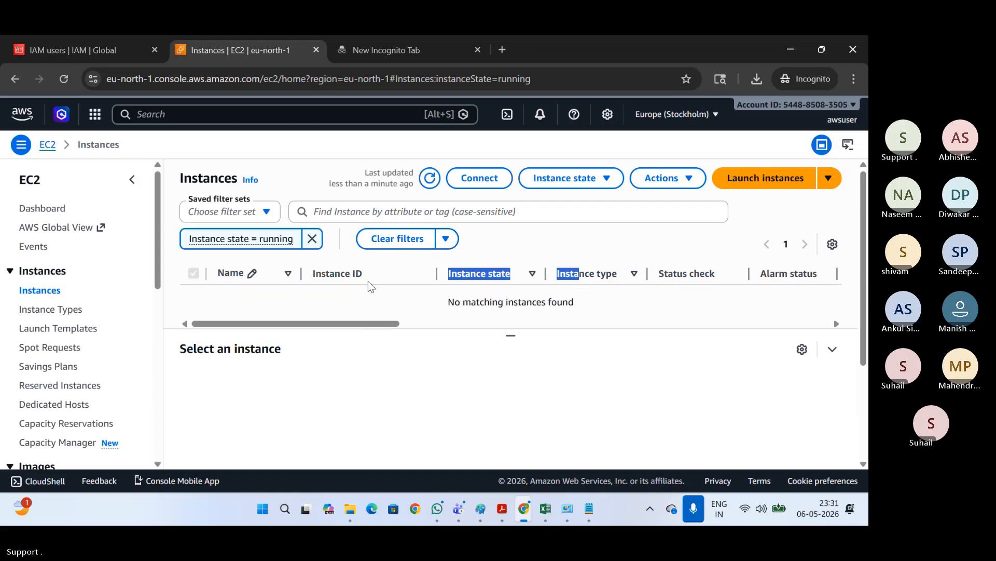
click(313, 239)
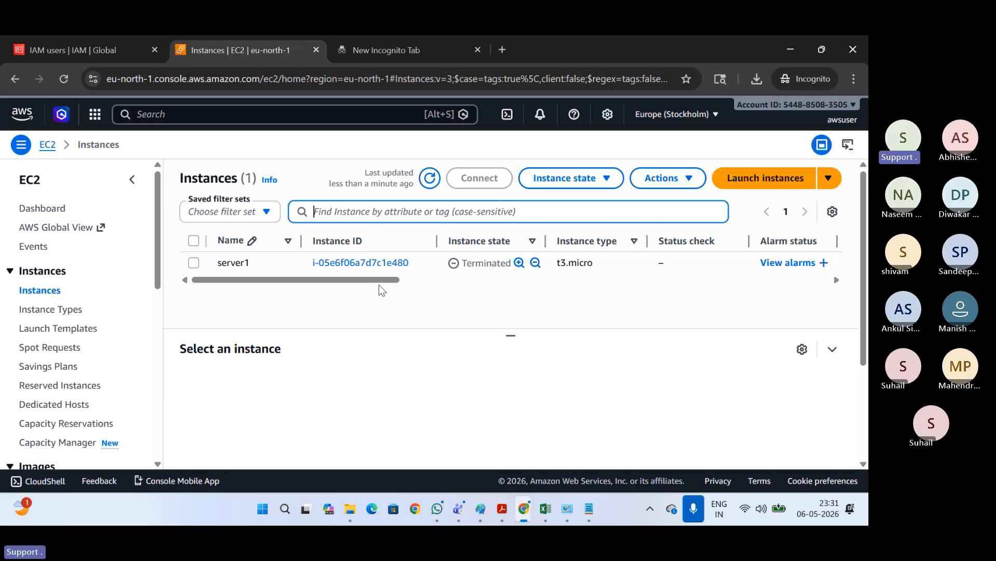
drag(384, 281, 235, 351)
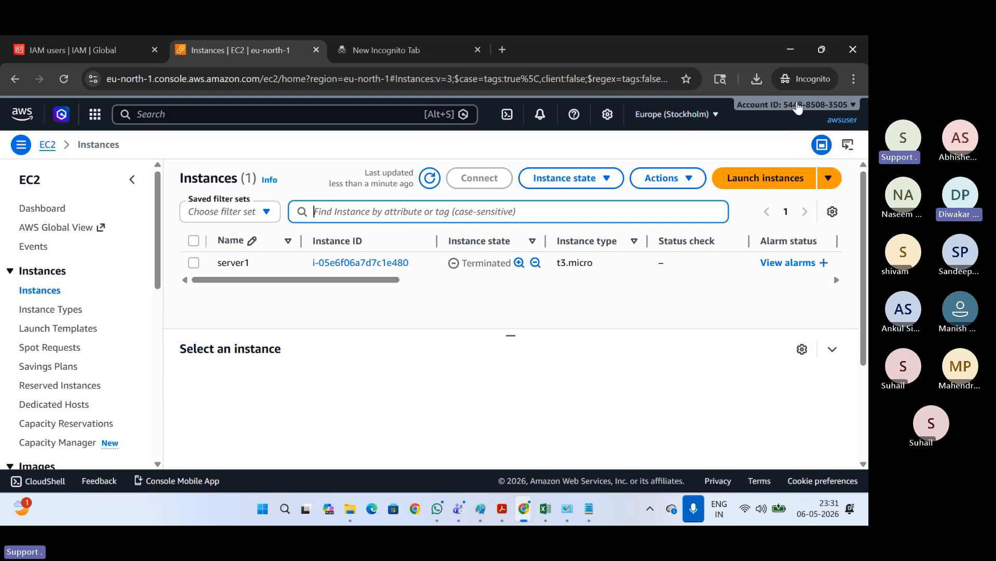
- Sign awsuser out of the AWS console, and minimize both browser windows and the Downloads folder window
click(799, 106)
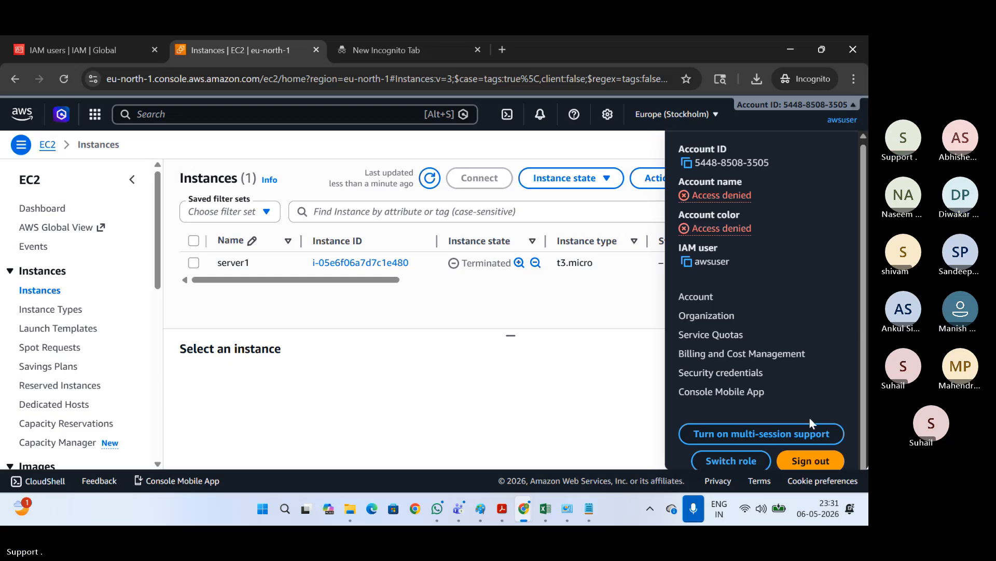
click(808, 460)
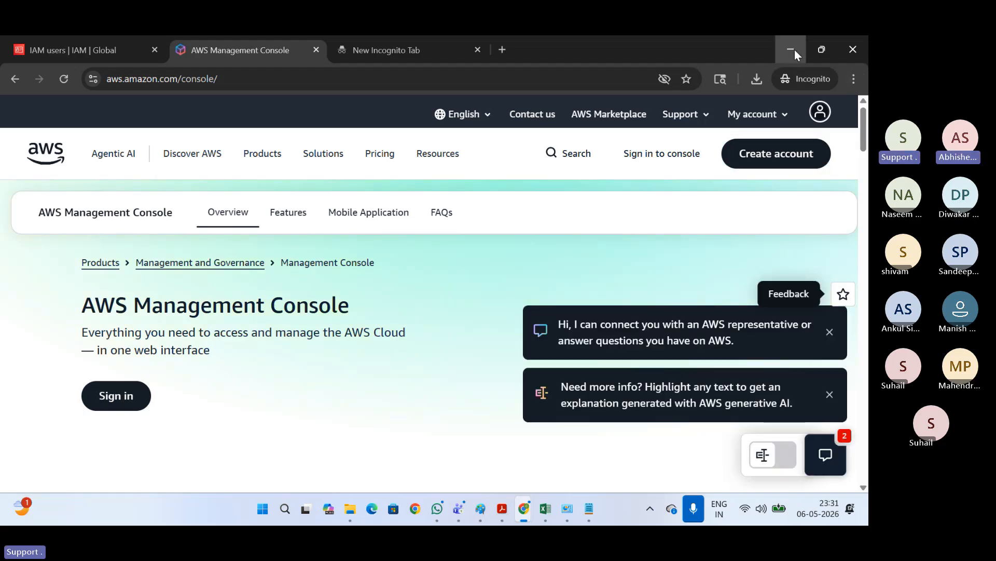
click(790, 50)
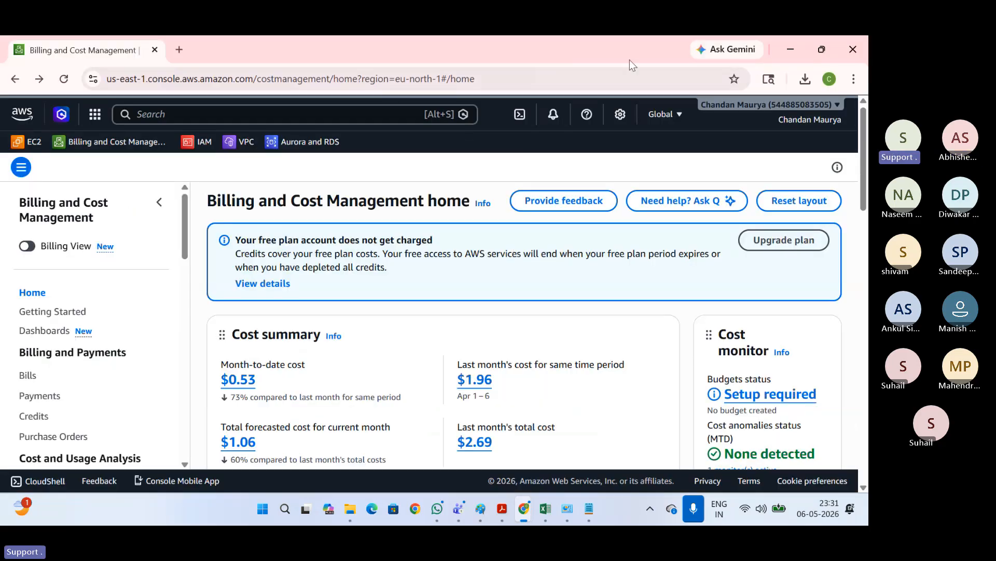
click(784, 56)
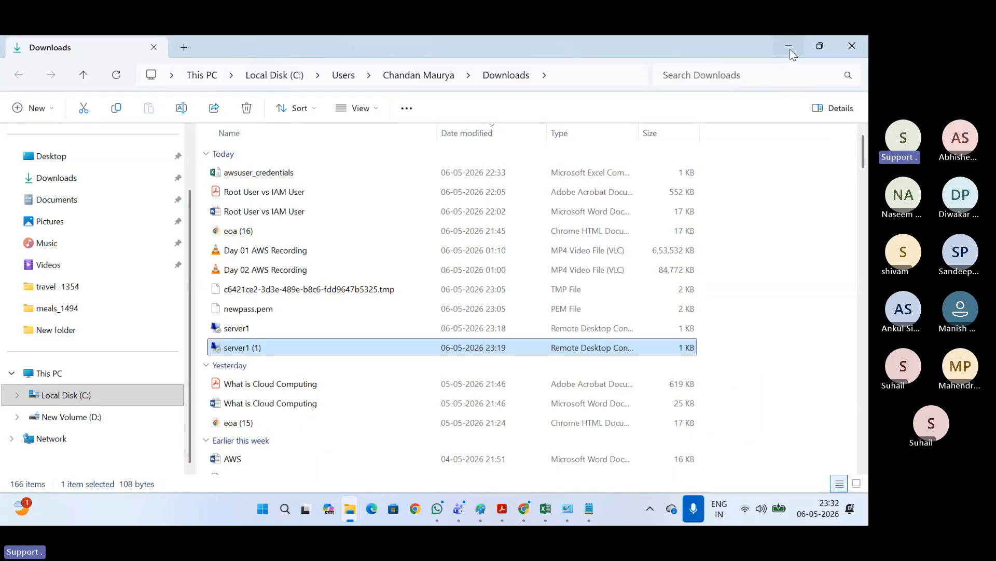
click(790, 48)
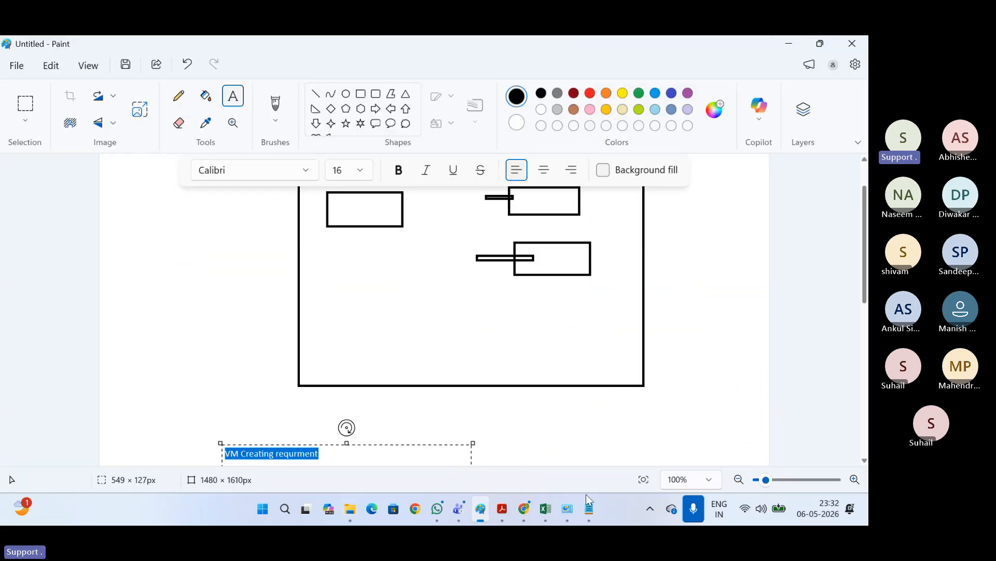
- Switch to the AWS Free Classes meeting in Teams, show its meeting chat, and leave the meeting while still sharing
mouse_move(527, 512)
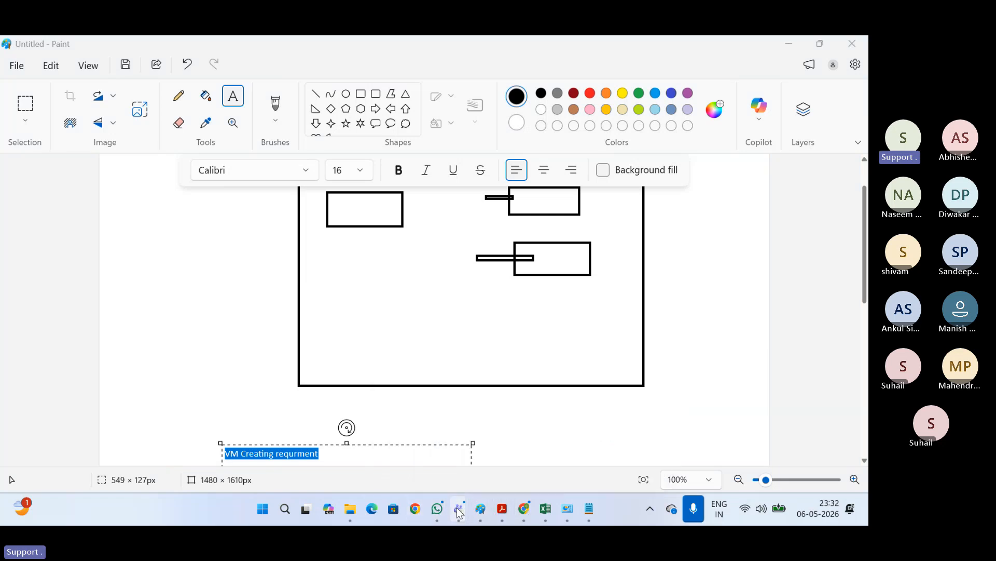
mouse_move(462, 513)
click(288, 424)
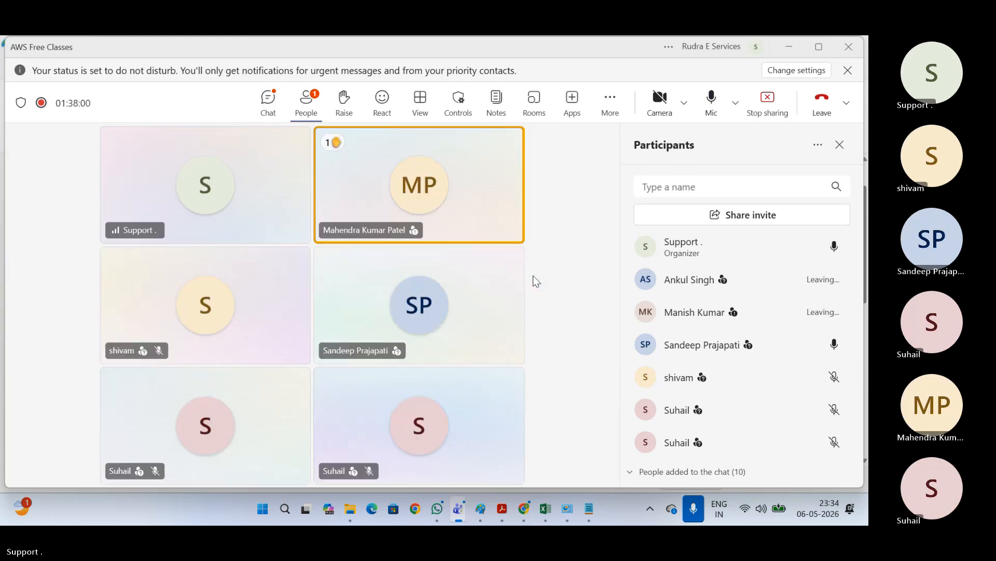
click(270, 108)
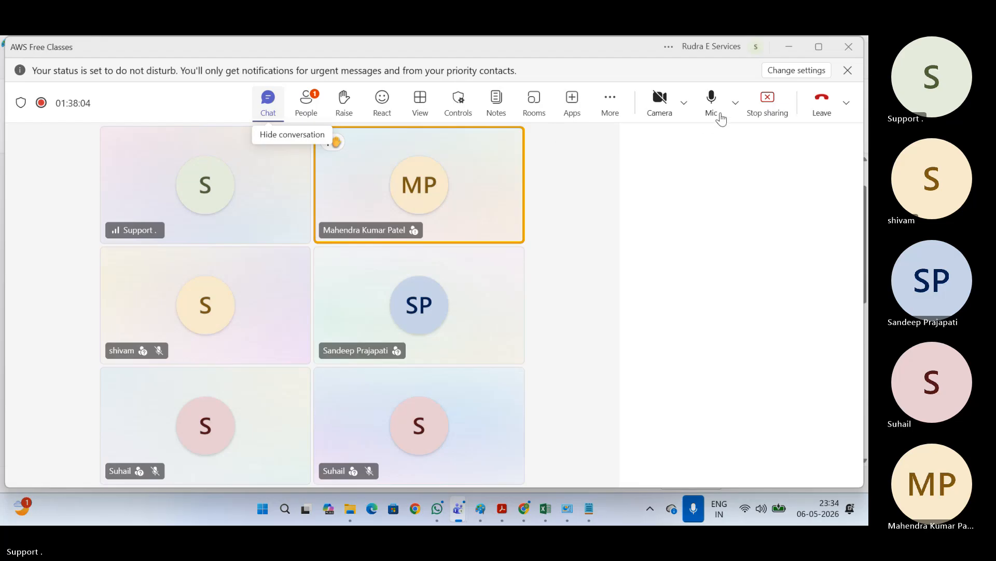
click(822, 101)
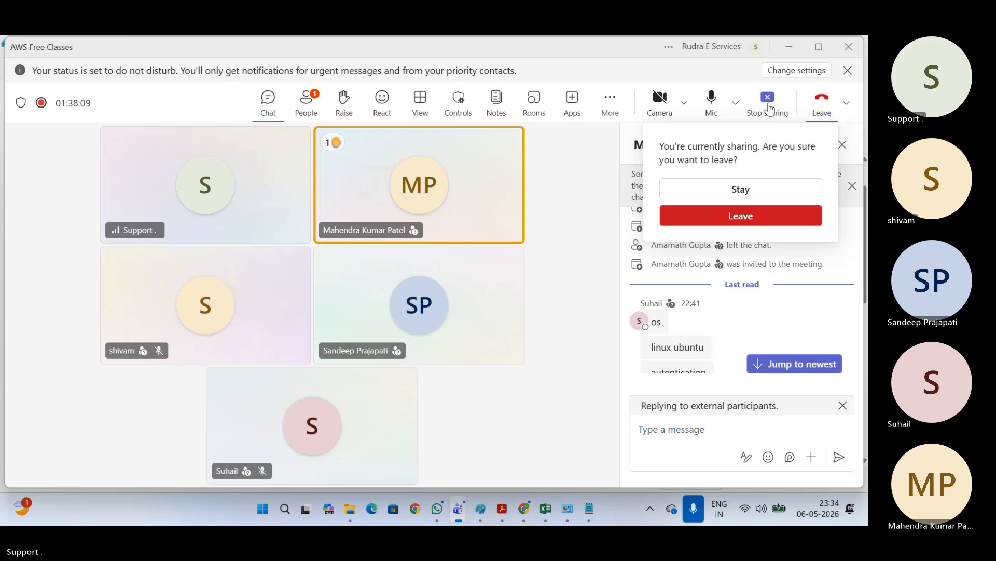
click(740, 216)
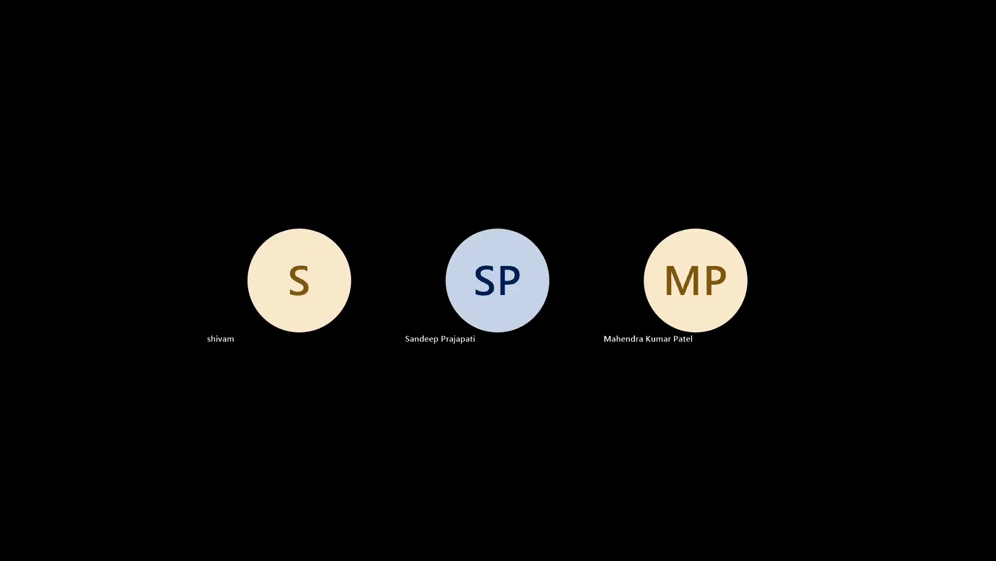